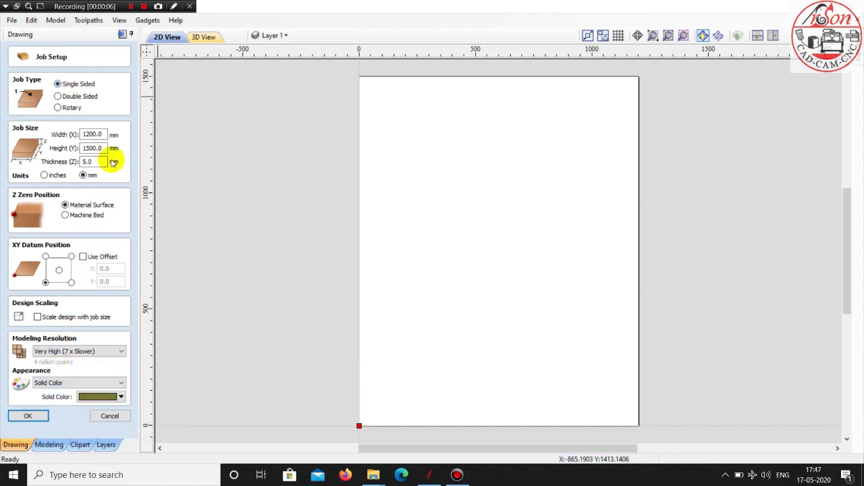
Set the job width to 1500 mm and the material thickness to 15 mm
{"action": "double_click", "coordinate": [96, 133]}
{"action": "type", "text": "1500"}
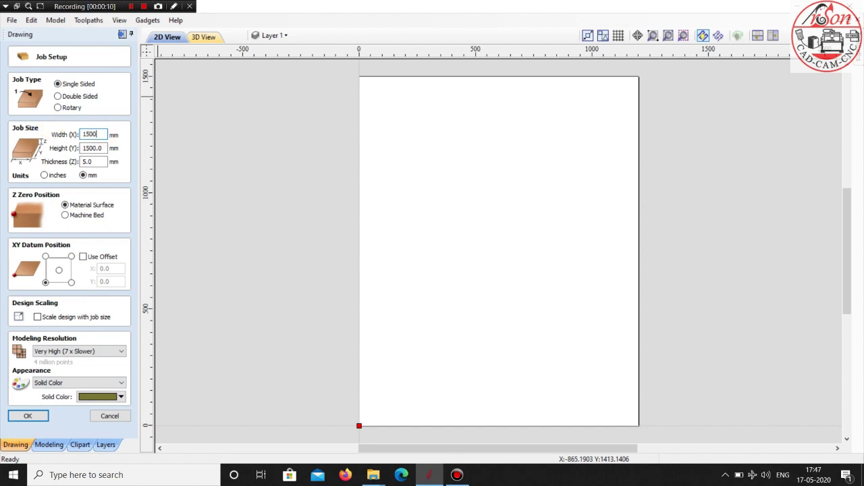
{"action": "key", "text": "Tab"}
{"action": "double_click", "coordinate": [92, 161]}
{"action": "type", "text": "15"}
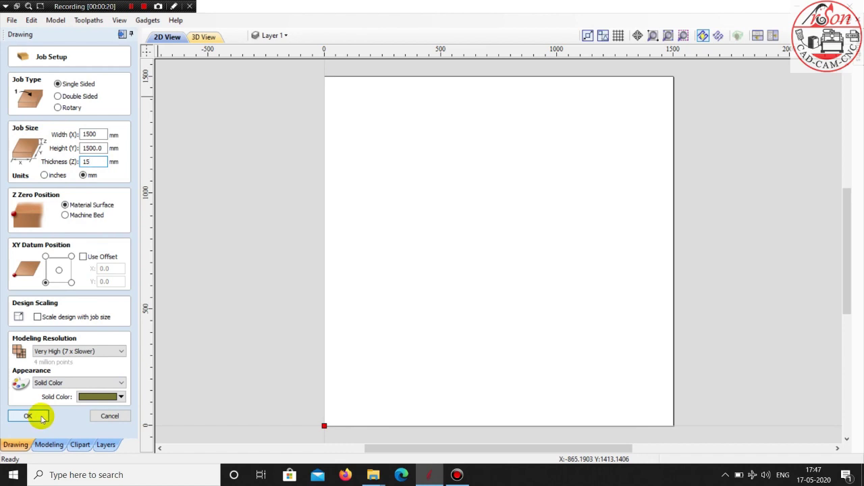
{"action": "left_click", "coordinate": [39, 417]}
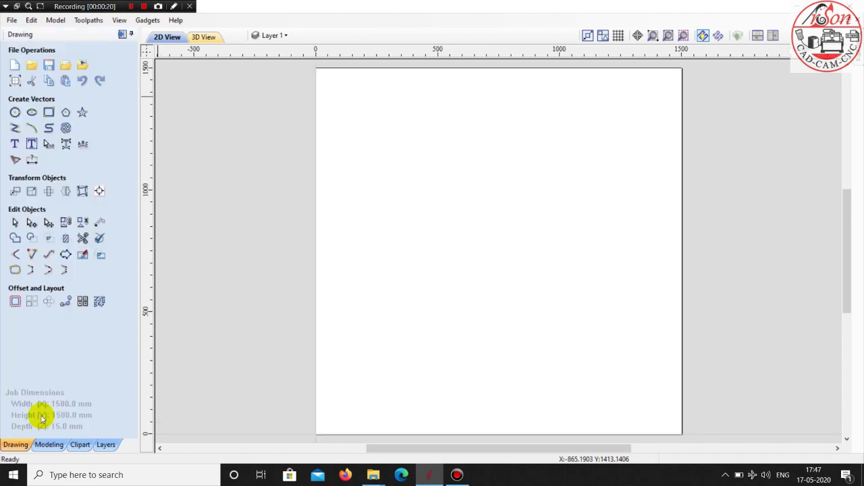
Import the wsqwq octopus image as a bitmap, browsing the files as extra large icons
{"action": "left_click", "coordinate": [82, 65]}
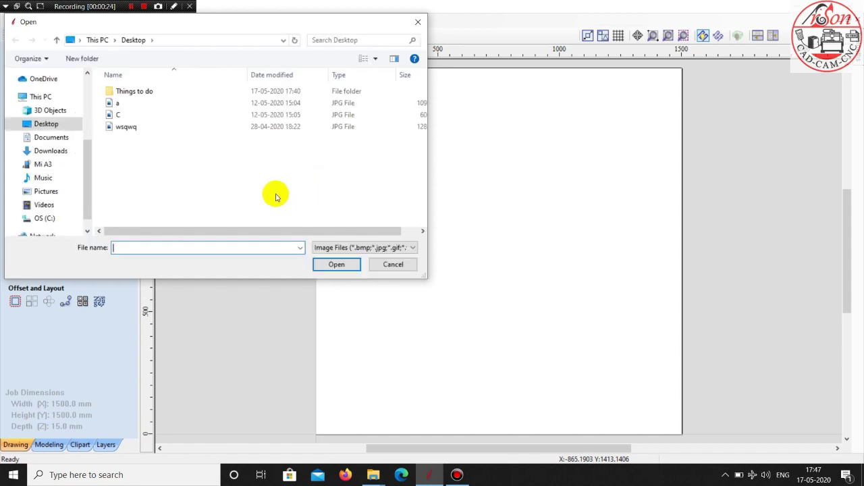
{"action": "left_click", "coordinate": [118, 103]}
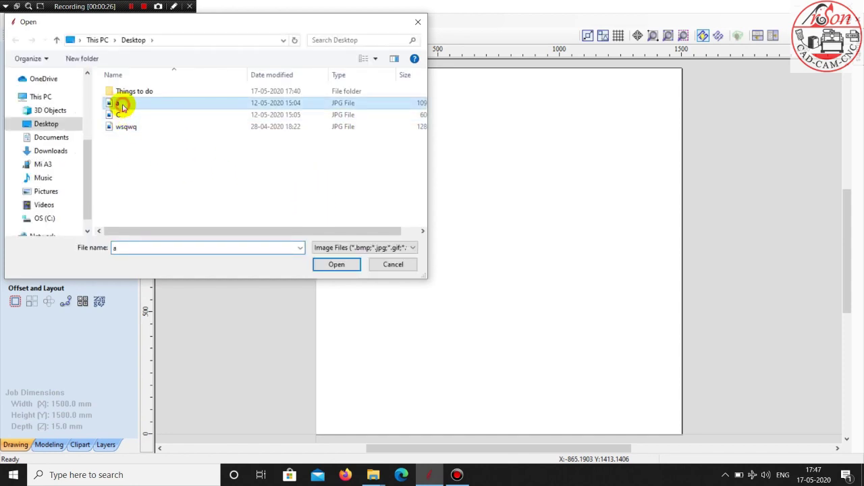
{"action": "right_click", "coordinate": [202, 163]}
{"action": "left_click", "coordinate": [347, 170]}
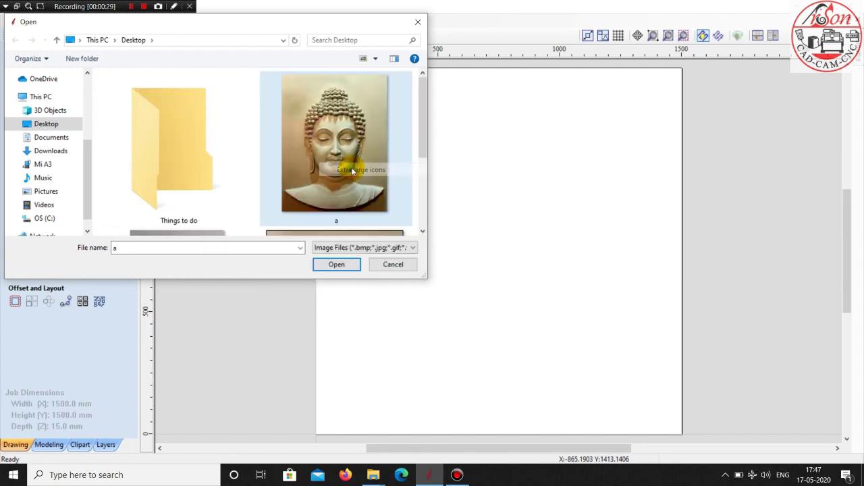
{"action": "scroll", "coordinate": [300, 162], "scroll_direction": "down", "scroll_amount": 2}
{"action": "left_click", "coordinate": [297, 159]}
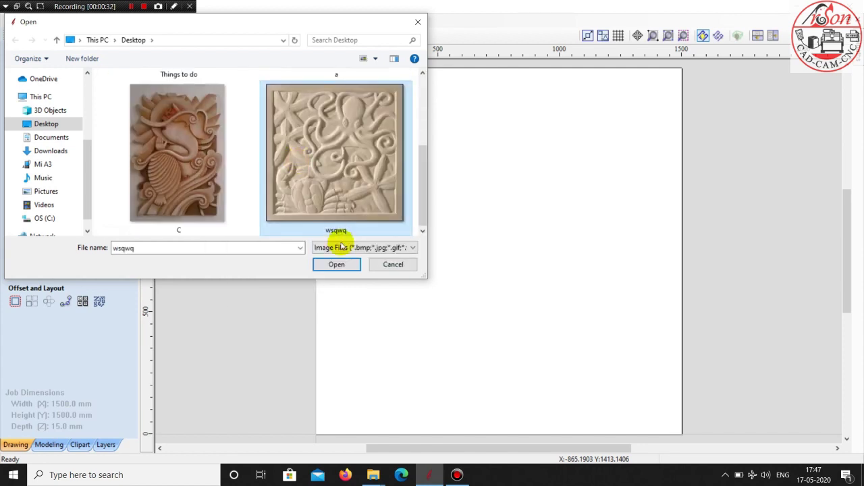
{"action": "left_click", "coordinate": [336, 265]}
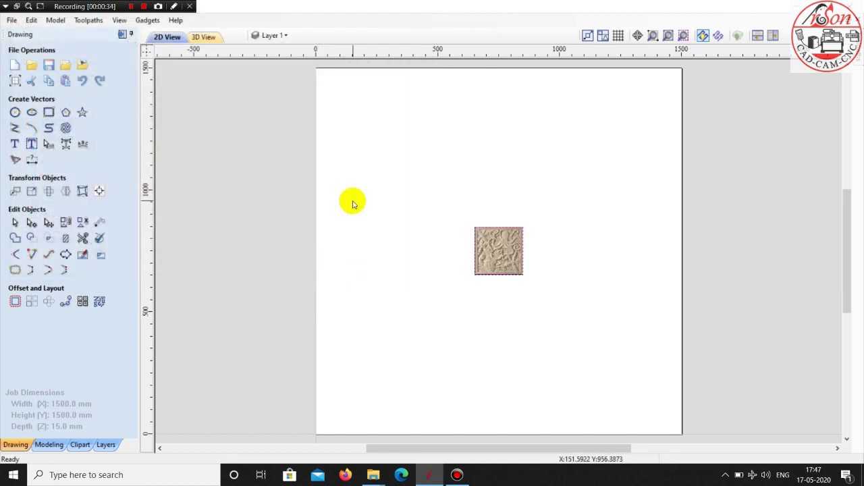
Enlarge the octopus photo by its corner handles to about 1445 mm square
{"action": "scroll", "coordinate": [496, 268], "scroll_direction": "down", "scroll_amount": 1}
{"action": "scroll", "coordinate": [514, 282], "scroll_direction": "down", "scroll_amount": 1}
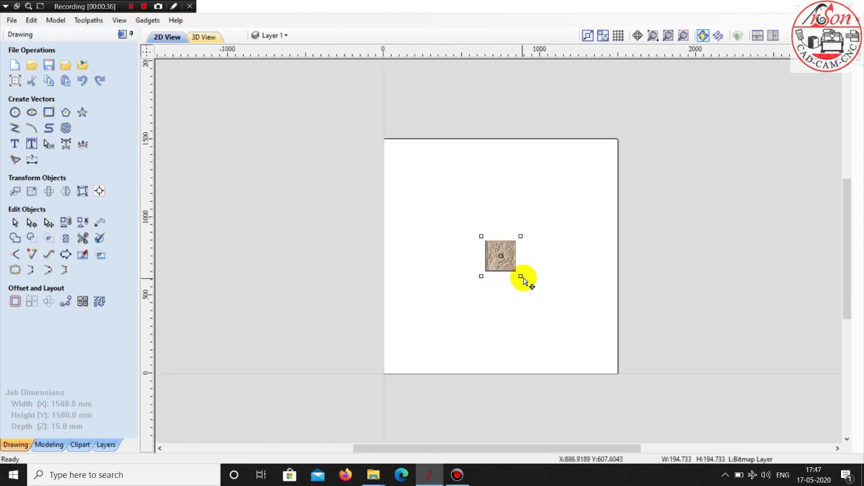
{"action": "left_click_drag", "start_coordinate": [521, 276], "coordinate": [615, 370]}
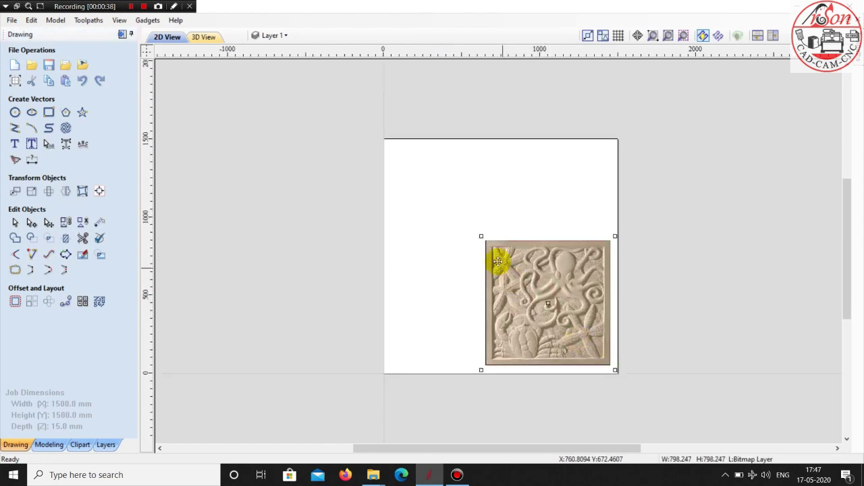
{"action": "left_click_drag", "start_coordinate": [481, 236], "coordinate": [380, 136]}
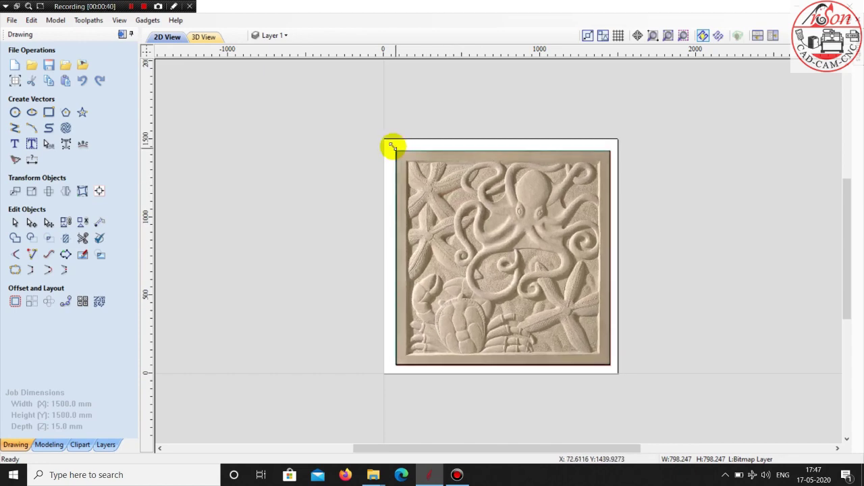
Snap the photo's bottom-right and top-left corners to the job corners, about 1499 mm square
{"action": "scroll", "coordinate": [628, 382], "scroll_direction": "up", "scroll_amount": 2}
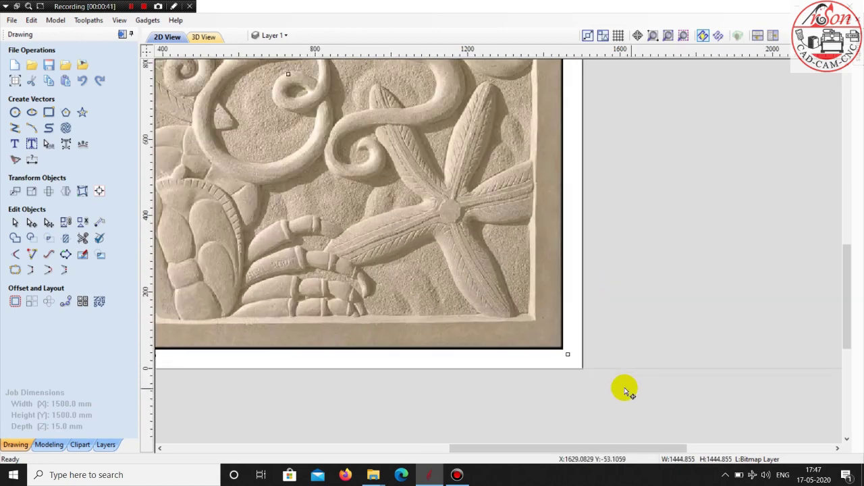
{"action": "scroll", "coordinate": [588, 365], "scroll_direction": "up", "scroll_amount": 2}
{"action": "scroll", "coordinate": [549, 297], "scroll_direction": "up", "scroll_amount": 2}
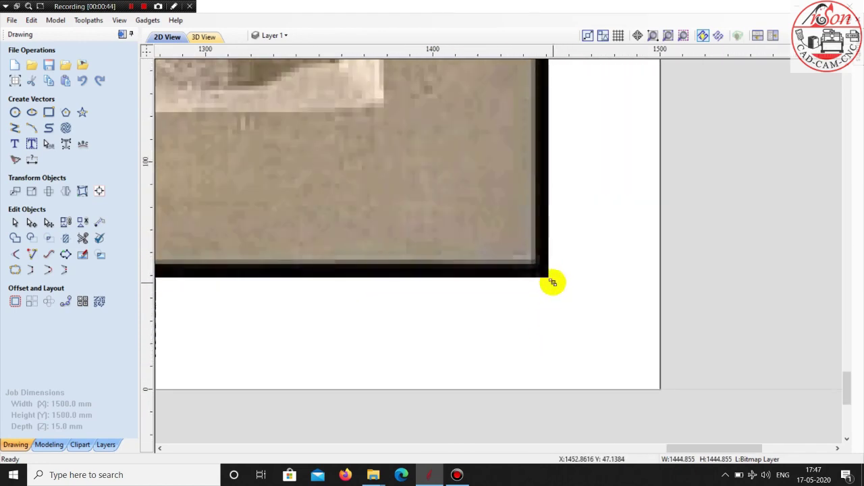
{"action": "left_click_drag", "start_coordinate": [552, 282], "coordinate": [659, 388]}
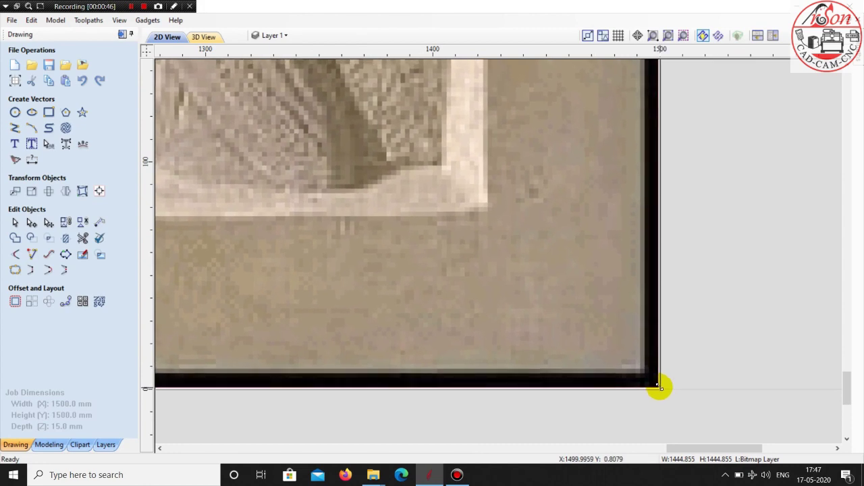
{"action": "scroll", "coordinate": [476, 303], "scroll_direction": "down", "scroll_amount": 2}
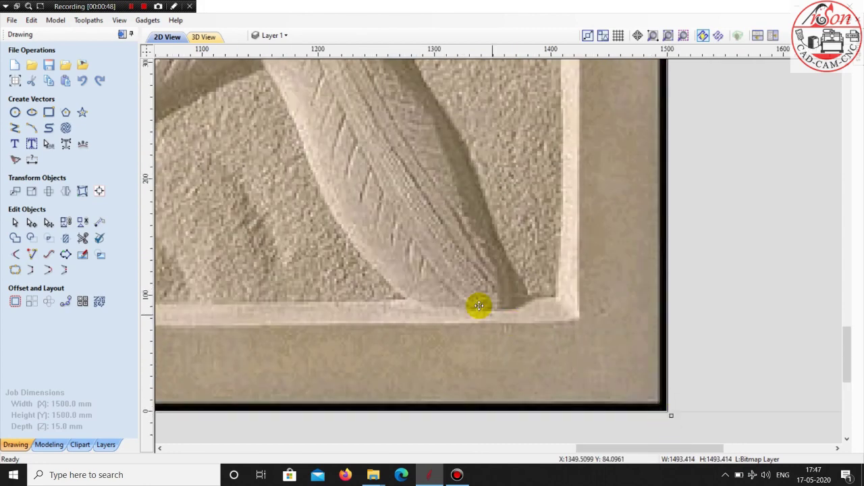
{"action": "scroll", "coordinate": [473, 299], "scroll_direction": "down", "scroll_amount": 2}
{"action": "scroll", "coordinate": [405, 218], "scroll_direction": "down", "scroll_amount": 3}
{"action": "scroll", "coordinate": [415, 131], "scroll_direction": "up", "scroll_amount": 3}
{"action": "scroll", "coordinate": [378, 115], "scroll_direction": "up", "scroll_amount": 2}
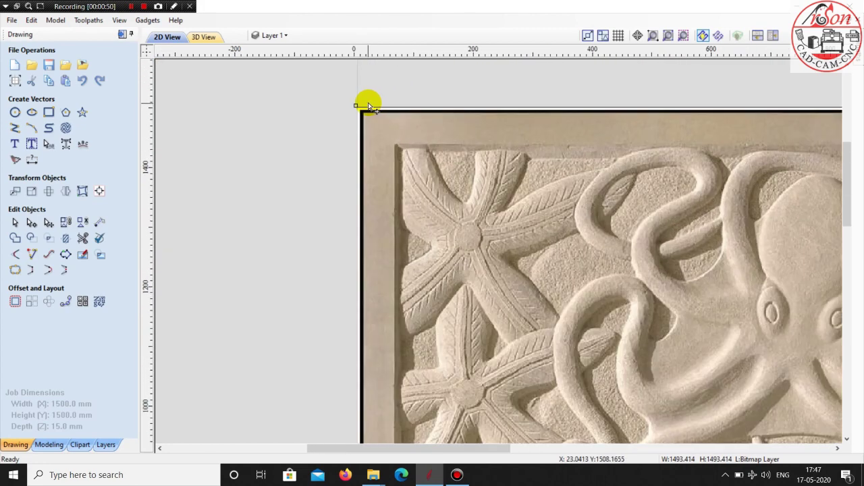
{"action": "scroll", "coordinate": [334, 110], "scroll_direction": "up", "scroll_amount": 2}
{"action": "scroll", "coordinate": [363, 174], "scroll_direction": "up", "scroll_amount": 2}
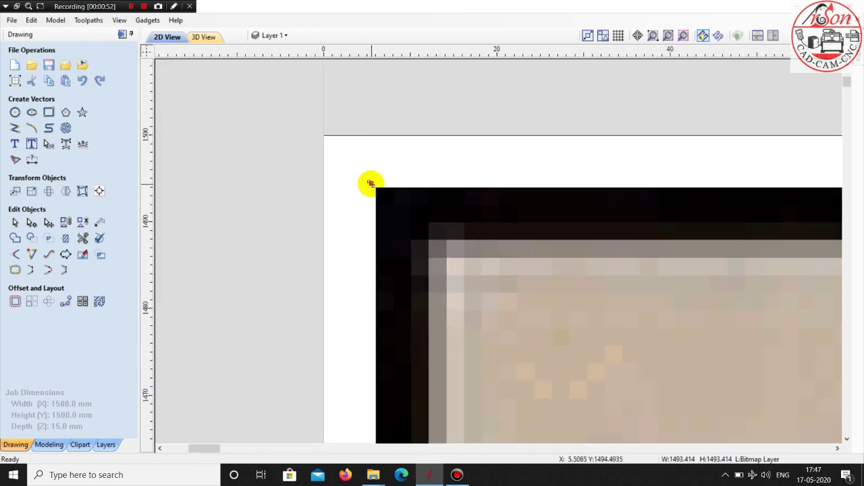
{"action": "left_click_drag", "start_coordinate": [371, 183], "coordinate": [315, 136]}
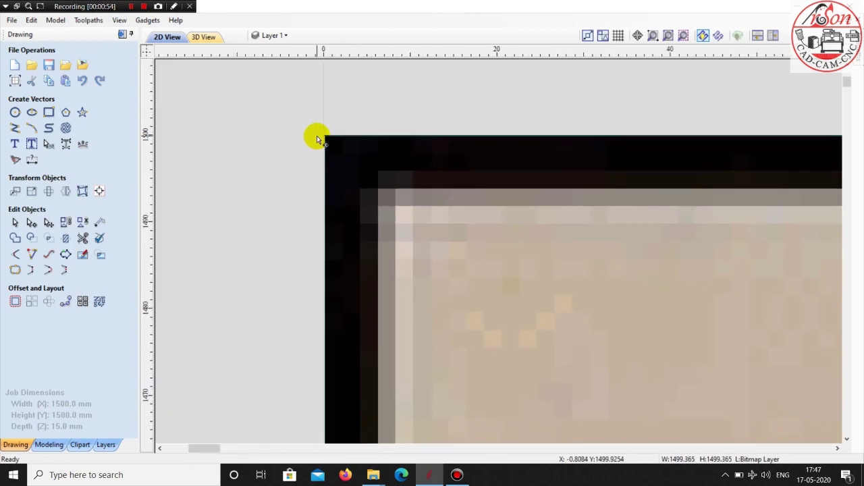
{"action": "scroll", "coordinate": [316, 139], "scroll_direction": "down", "scroll_amount": 5}
{"action": "scroll", "coordinate": [314, 135], "scroll_direction": "down", "scroll_amount": 5}
{"action": "scroll", "coordinate": [303, 142], "scroll_direction": "down", "scroll_amount": 5}
Select and deselect the octopus photo to compare how it fades when unselected
{"action": "left_click", "coordinate": [608, 176]}
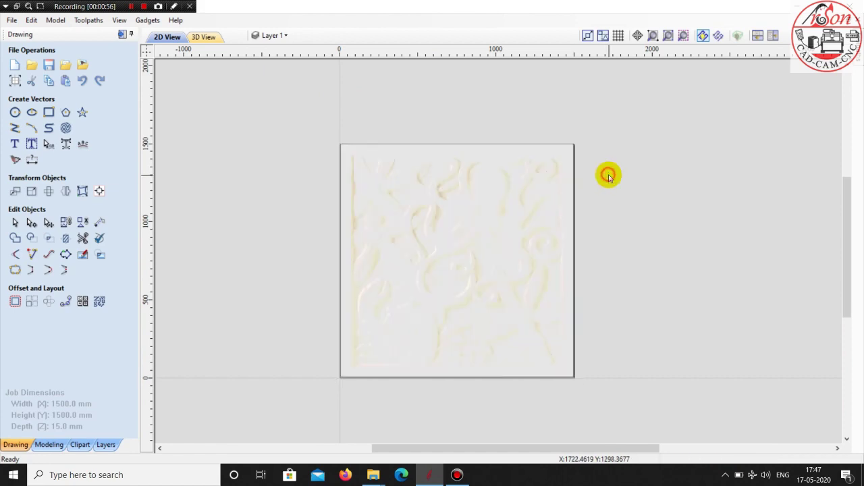
{"action": "left_click", "coordinate": [542, 258]}
{"action": "left_click", "coordinate": [653, 203]}
{"action": "left_click", "coordinate": [473, 215]}
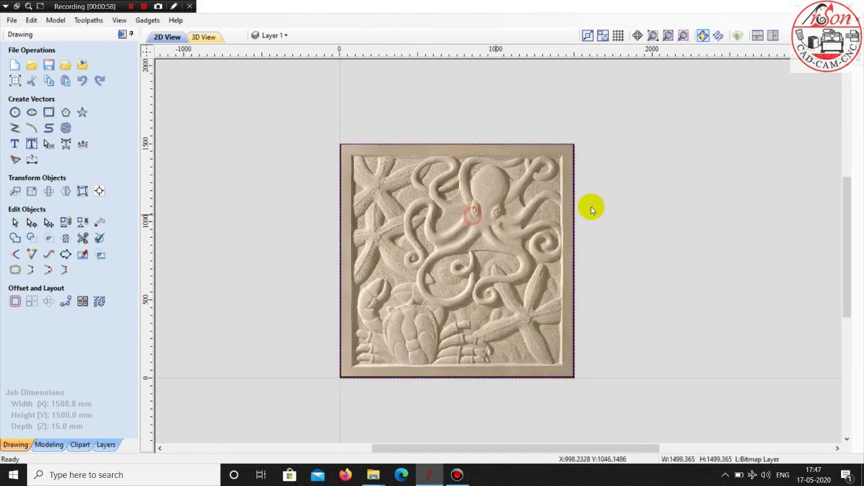
{"action": "right_click", "coordinate": [654, 198]}
{"action": "left_click", "coordinate": [530, 203]}
{"action": "left_click", "coordinate": [683, 189]}
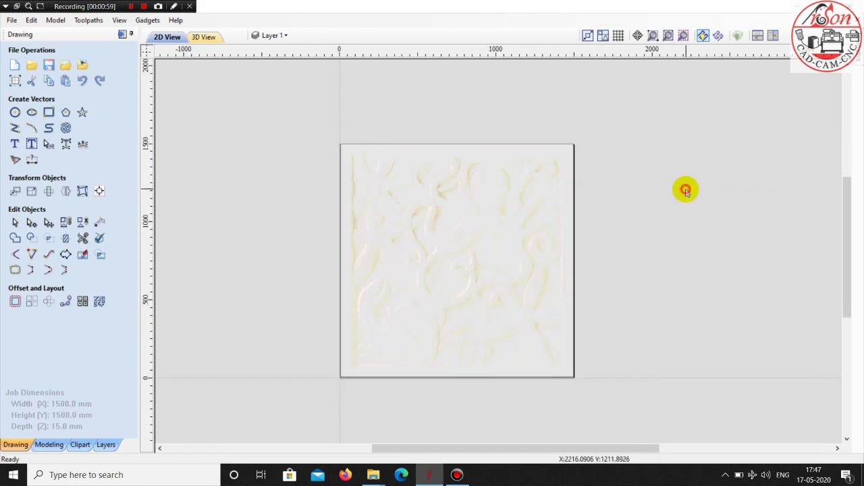
{"action": "left_click", "coordinate": [505, 205]}
{"action": "left_click", "coordinate": [610, 198]}
{"action": "scroll", "coordinate": [448, 233], "scroll_direction": "up", "scroll_amount": 1}
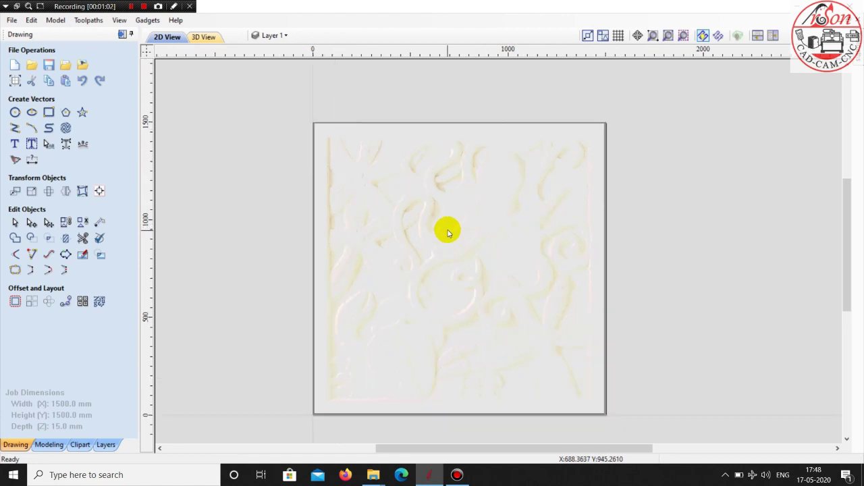
{"action": "right_click", "coordinate": [447, 232]}
{"action": "mouse_move", "coordinate": [485, 398]}
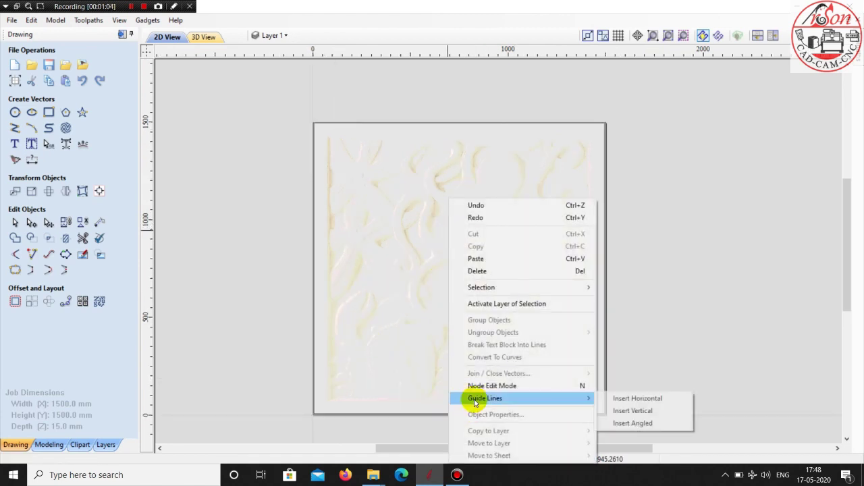
{"action": "left_click", "coordinate": [319, 270]}
Turn down the photo's non-selected fading in its Object Properties so it stays visible
{"action": "left_click", "coordinate": [318, 251]}
{"action": "right_click", "coordinate": [360, 243]}
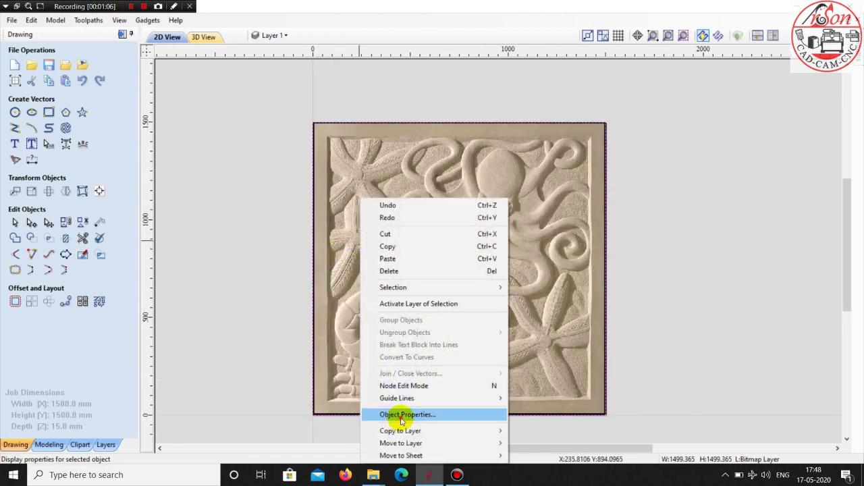
{"action": "left_click", "coordinate": [402, 415]}
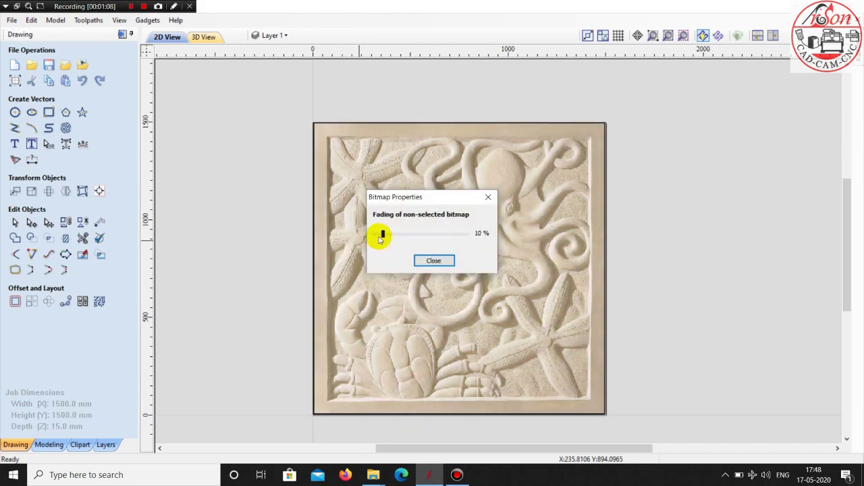
{"action": "left_click_drag", "start_coordinate": [419, 235], "coordinate": [358, 240]}
{"action": "left_click", "coordinate": [433, 261]}
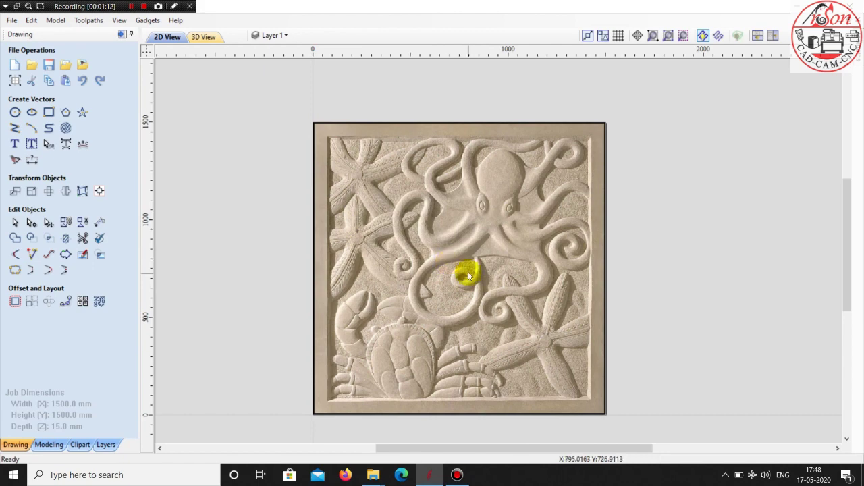
Start a polyline at the octopus head's edge and trace down the tentacle's outer edge
{"action": "scroll", "coordinate": [506, 324], "scroll_direction": "down", "scroll_amount": 1}
{"action": "scroll", "coordinate": [547, 380], "scroll_direction": "up", "scroll_amount": 1}
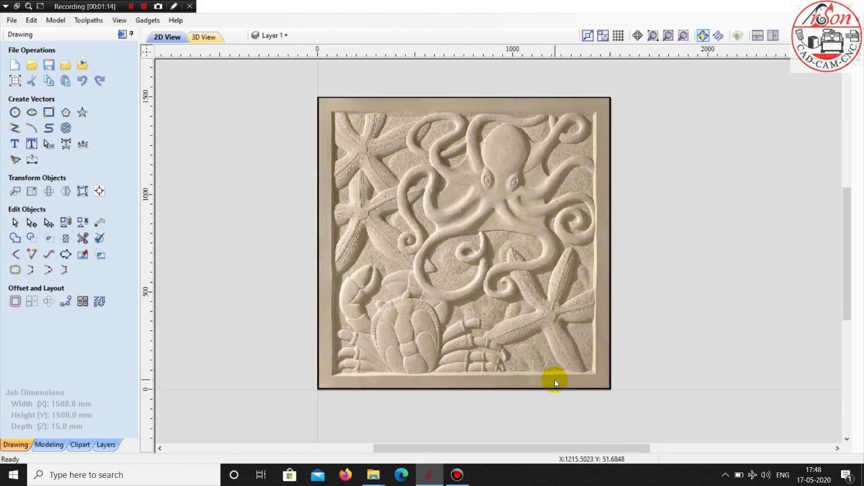
{"action": "scroll", "coordinate": [553, 381], "scroll_direction": "up", "scroll_amount": 1}
{"action": "scroll", "coordinate": [571, 344], "scroll_direction": "up", "scroll_amount": 1}
{"action": "scroll", "coordinate": [584, 347], "scroll_direction": "up", "scroll_amount": 1}
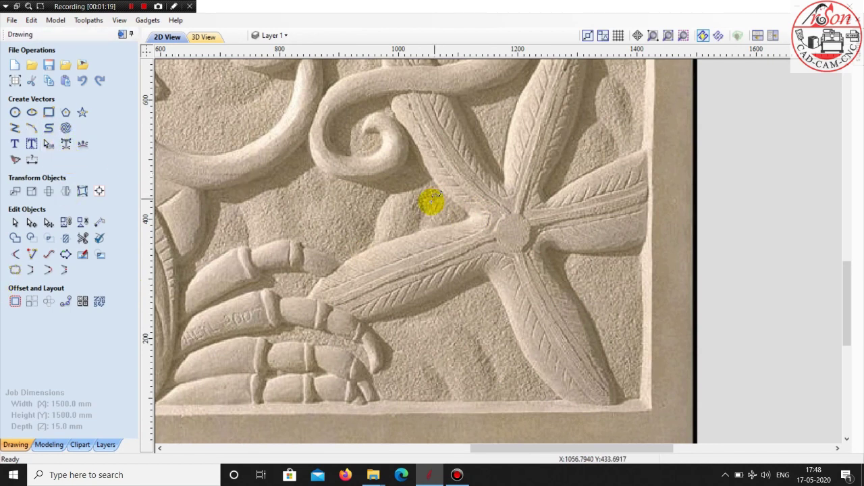
{"action": "scroll", "coordinate": [398, 290], "scroll_direction": "down", "scroll_amount": 1}
{"action": "scroll", "coordinate": [419, 250], "scroll_direction": "down", "scroll_amount": 2}
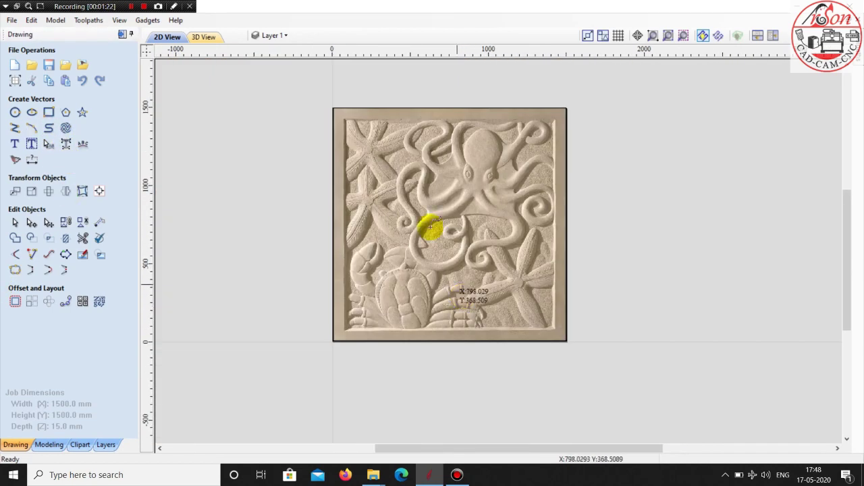
{"action": "scroll", "coordinate": [445, 189], "scroll_direction": "up", "scroll_amount": 1}
{"action": "scroll", "coordinate": [482, 199], "scroll_direction": "up", "scroll_amount": 1}
{"action": "scroll", "coordinate": [489, 201], "scroll_direction": "up", "scroll_amount": 2}
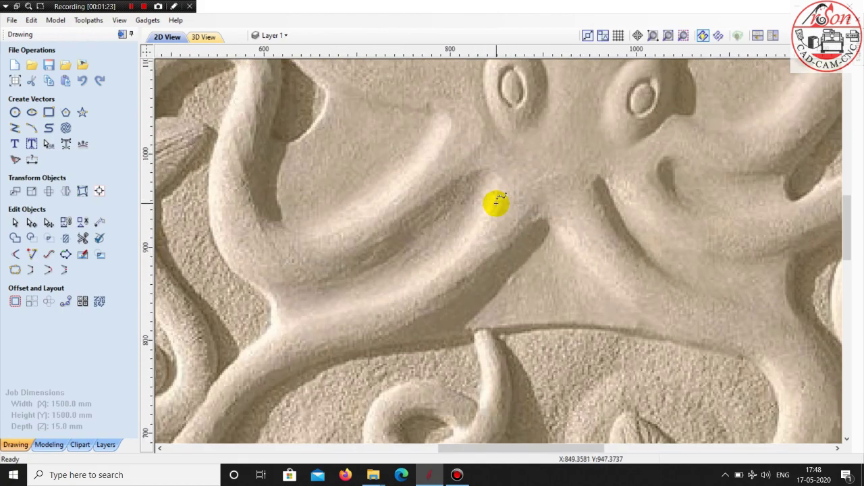
{"action": "left_click", "coordinate": [488, 170]}
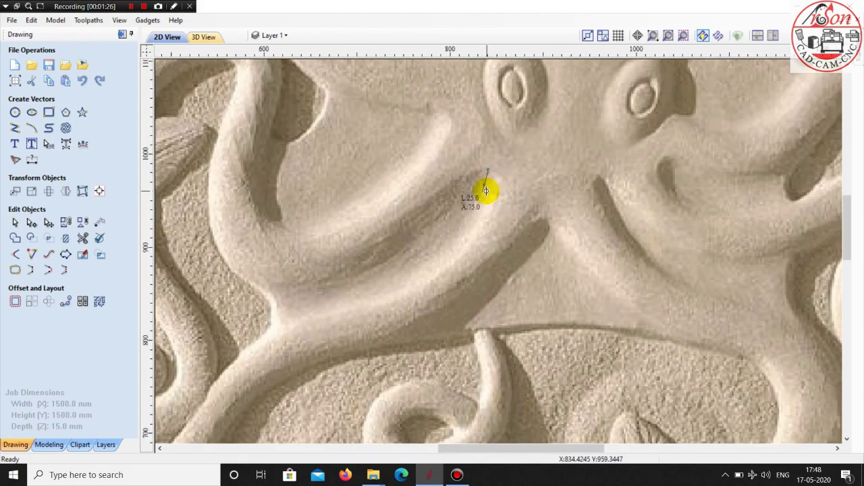
{"action": "scroll", "coordinate": [485, 192], "scroll_direction": "up", "scroll_amount": 2}
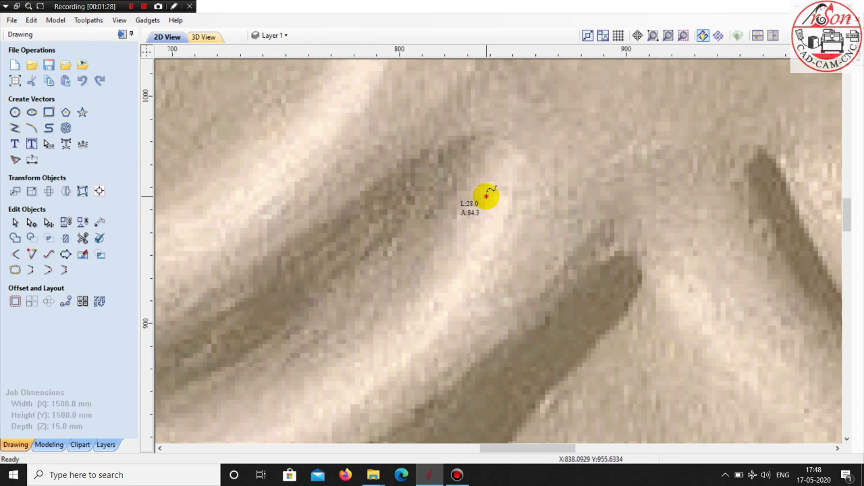
{"action": "left_click", "coordinate": [486, 196]}
{"action": "scroll", "coordinate": [414, 293], "scroll_direction": "down", "scroll_amount": 1}
{"action": "scroll", "coordinate": [448, 251], "scroll_direction": "down", "scroll_amount": 1}
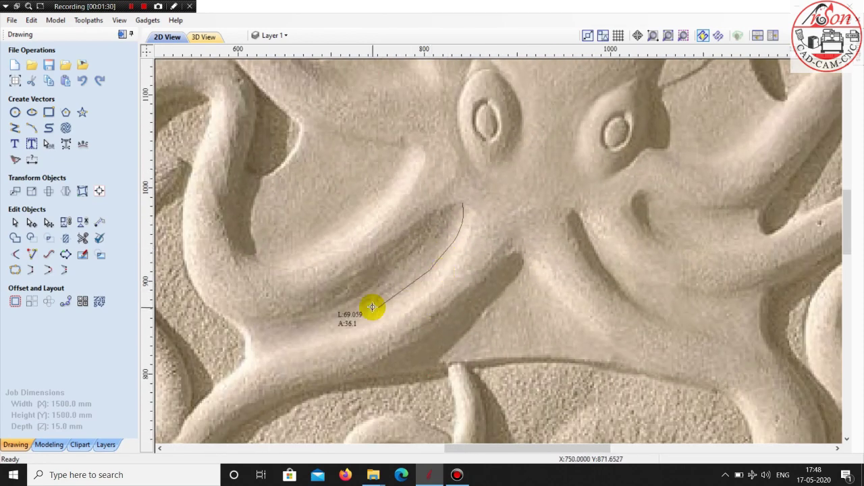
{"action": "scroll", "coordinate": [378, 305], "scroll_direction": "up", "scroll_amount": 1}
{"action": "left_click", "coordinate": [395, 308]}
Continue the polyline along the tentacle bend and around the bottom of the big loop
{"action": "scroll", "coordinate": [463, 264], "scroll_direction": "down", "scroll_amount": 1}
{"action": "scroll", "coordinate": [372, 295], "scroll_direction": "up", "scroll_amount": 2}
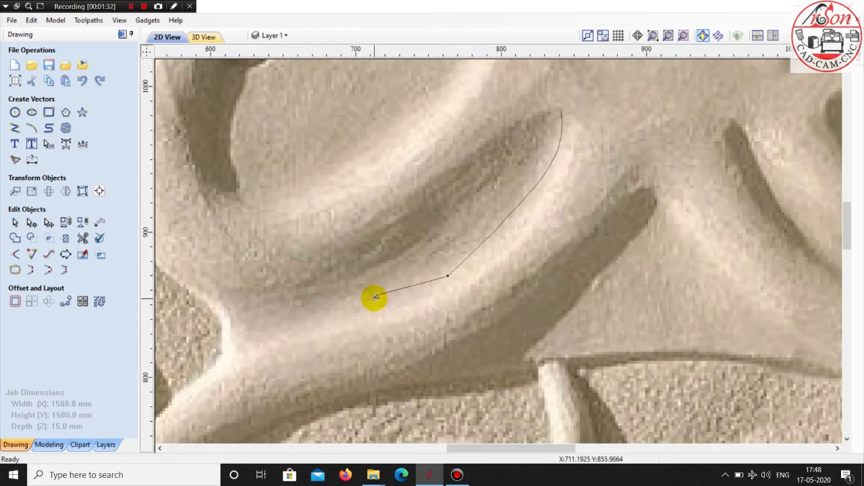
{"action": "scroll", "coordinate": [357, 305], "scroll_direction": "down", "scroll_amount": 1}
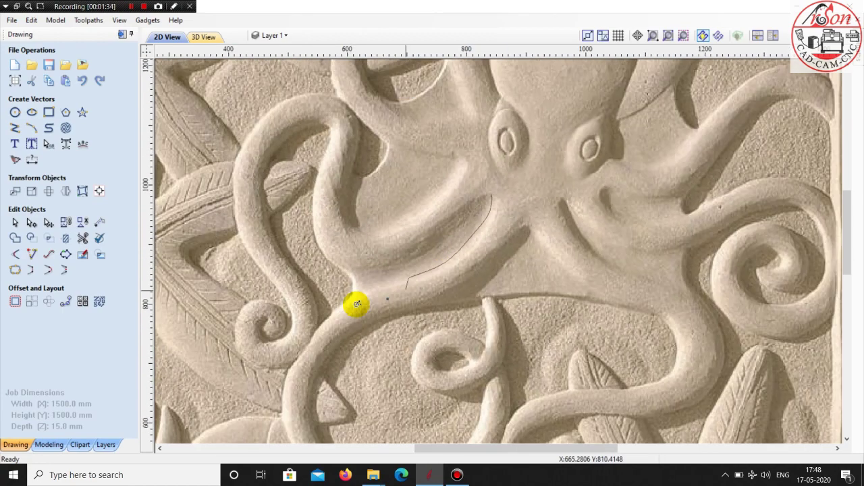
{"action": "scroll", "coordinate": [359, 301], "scroll_direction": "up", "scroll_amount": 1}
{"action": "scroll", "coordinate": [371, 284], "scroll_direction": "up", "scroll_amount": 1}
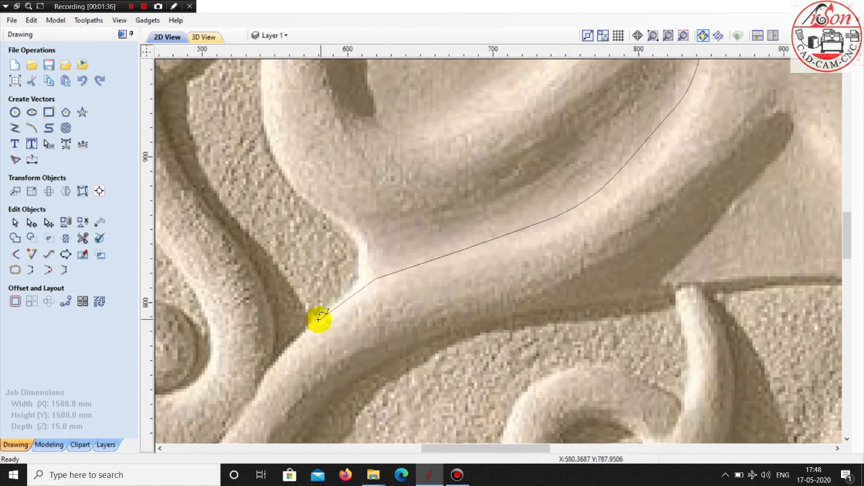
{"action": "scroll", "coordinate": [465, 255], "scroll_direction": "down", "scroll_amount": 1}
{"action": "scroll", "coordinate": [367, 299], "scroll_direction": "up", "scroll_amount": 1}
{"action": "scroll", "coordinate": [396, 261], "scroll_direction": "up", "scroll_amount": 1}
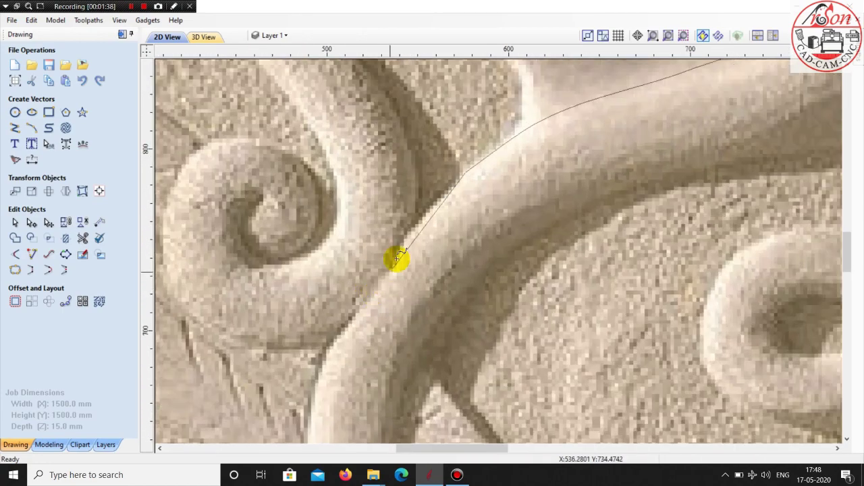
{"action": "scroll", "coordinate": [406, 233], "scroll_direction": "down", "scroll_amount": 1}
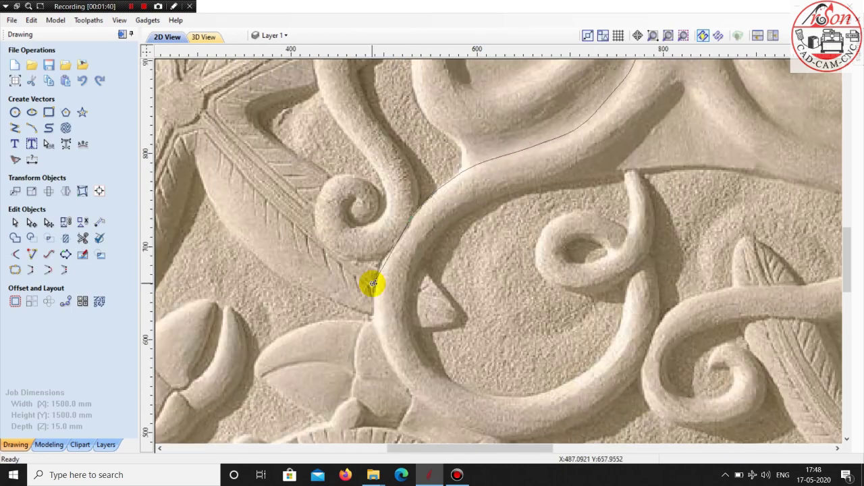
{"action": "scroll", "coordinate": [366, 284], "scroll_direction": "up", "scroll_amount": 1}
{"action": "left_click", "coordinate": [392, 240]}
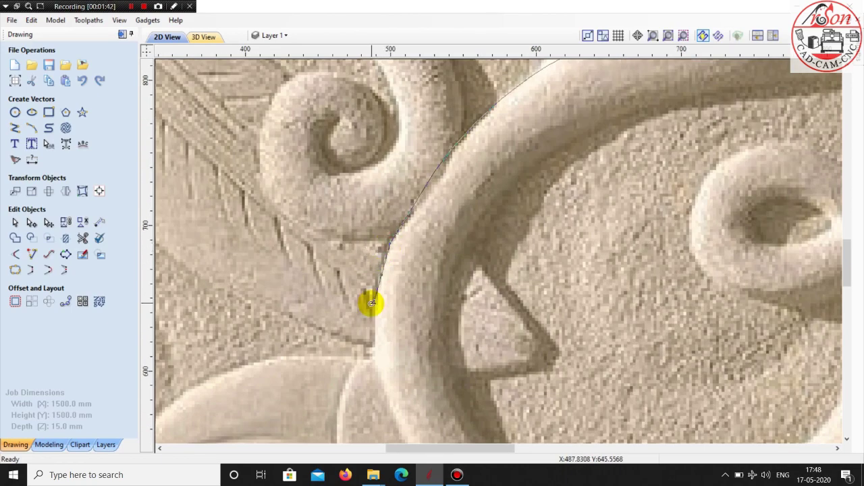
{"action": "left_click", "coordinate": [372, 308]}
{"action": "scroll", "coordinate": [372, 307], "scroll_direction": "down", "scroll_amount": 1}
{"action": "scroll", "coordinate": [395, 313], "scroll_direction": "up", "scroll_amount": 1}
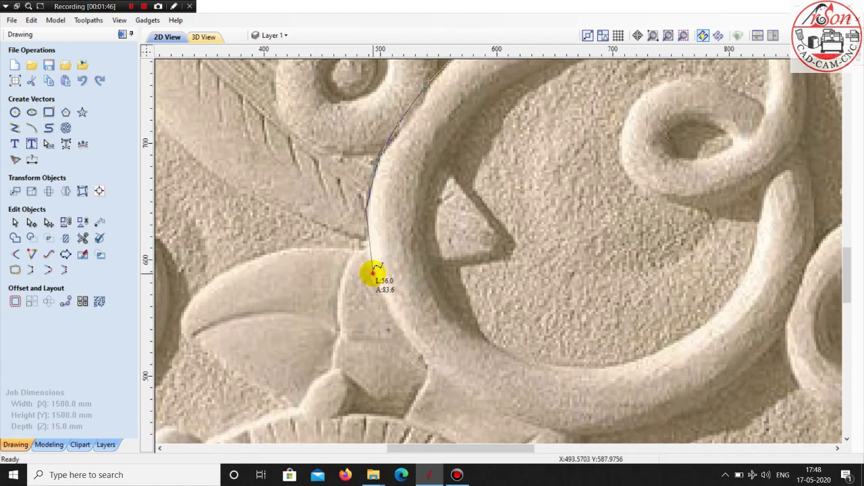
{"action": "left_click", "coordinate": [375, 271]}
{"action": "left_click", "coordinate": [411, 347]}
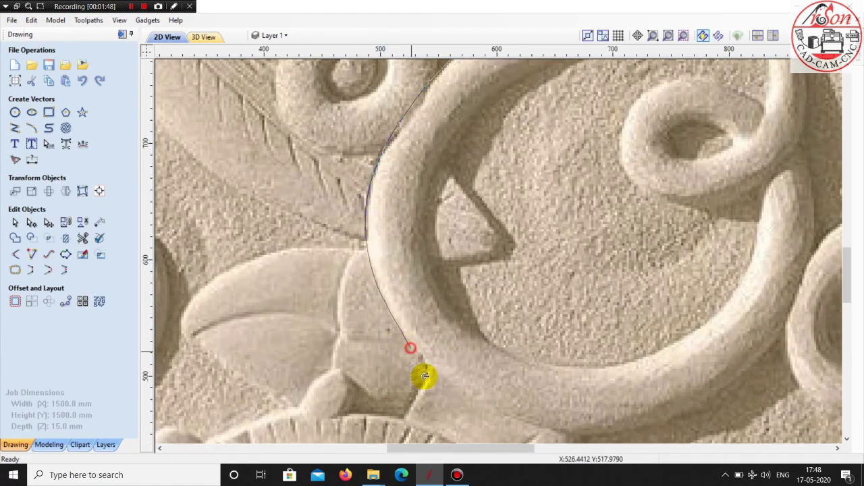
{"action": "left_click", "coordinate": [474, 394]}
{"action": "scroll", "coordinate": [392, 289], "scroll_direction": "down", "scroll_amount": 1}
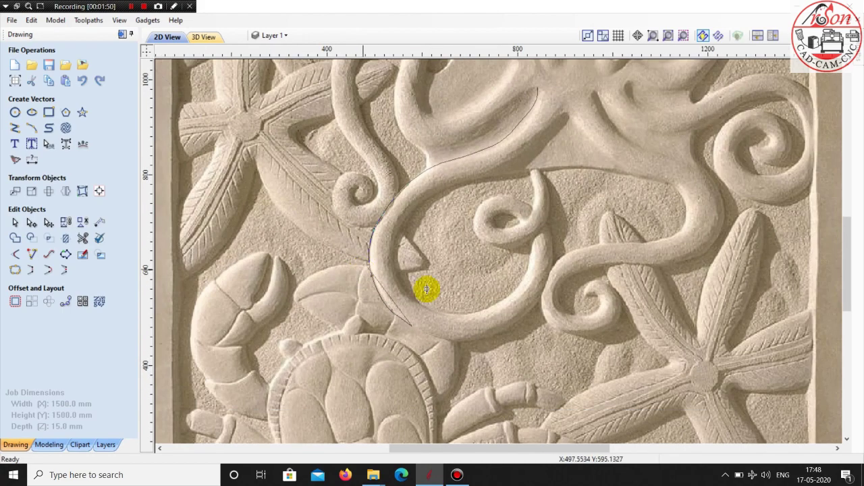
{"action": "scroll", "coordinate": [453, 337], "scroll_direction": "up", "scroll_amount": 2}
{"action": "left_click_drag", "start_coordinate": [447, 344], "coordinate": [419, 346]}
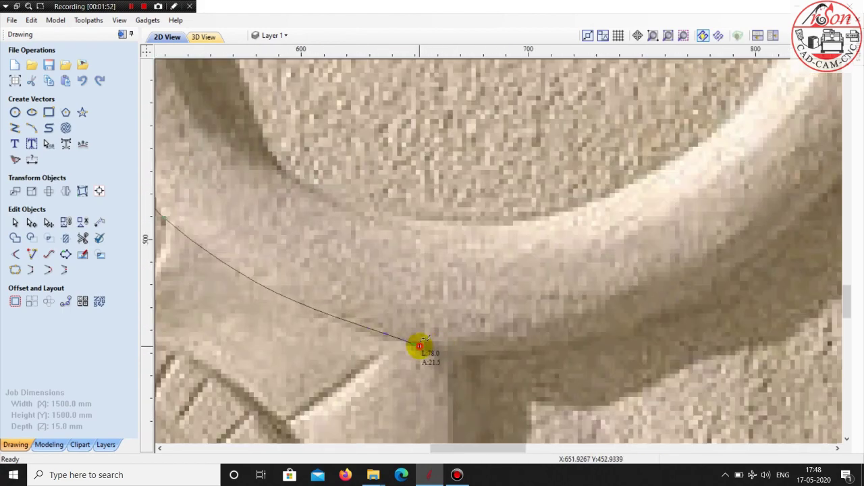
Extend the trace up the loop's right side toward the small curl
{"action": "scroll", "coordinate": [533, 352], "scroll_direction": "down", "scroll_amount": 2}
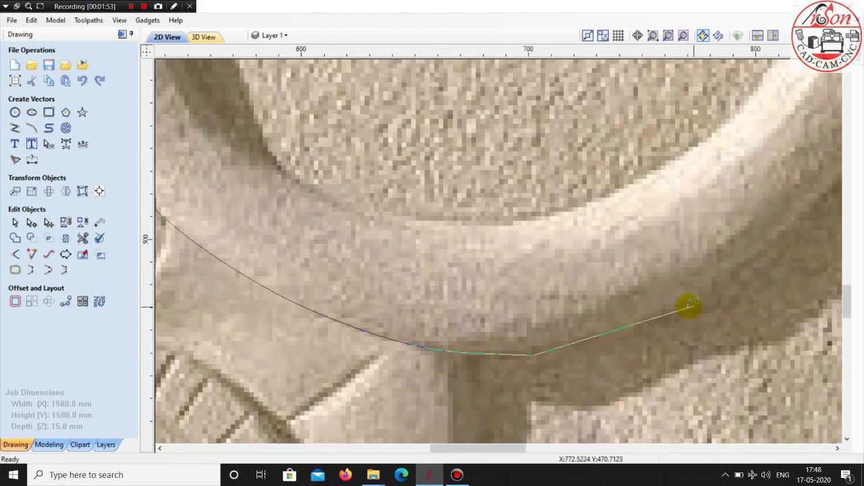
{"action": "scroll", "coordinate": [495, 335], "scroll_direction": "down", "scroll_amount": 2}
{"action": "scroll", "coordinate": [621, 299], "scroll_direction": "up", "scroll_amount": 1}
{"action": "scroll", "coordinate": [573, 332], "scroll_direction": "up", "scroll_amount": 1}
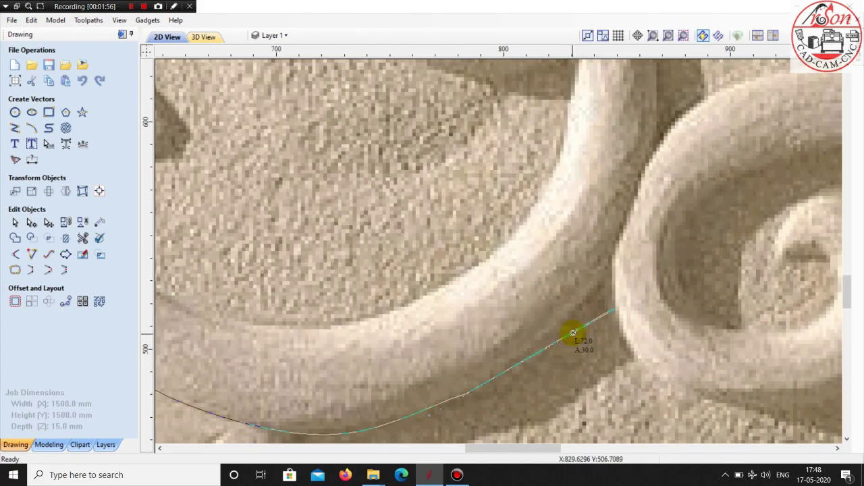
{"action": "scroll", "coordinate": [560, 334], "scroll_direction": "up", "scroll_amount": 1}
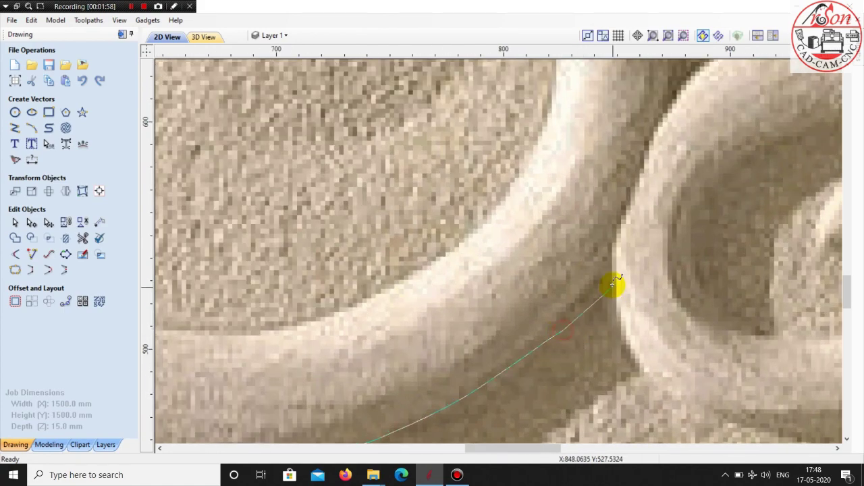
{"action": "left_click", "coordinate": [615, 268]}
{"action": "scroll", "coordinate": [579, 305], "scroll_direction": "down", "scroll_amount": 3}
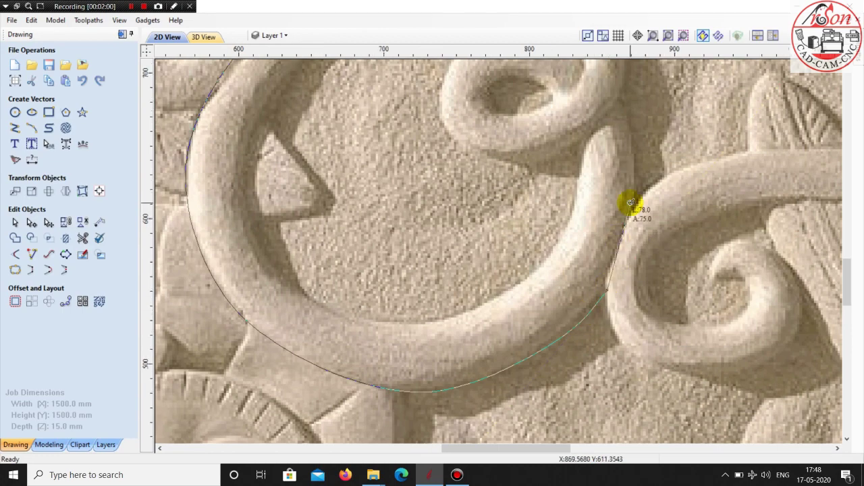
{"action": "scroll", "coordinate": [636, 196], "scroll_direction": "up", "scroll_amount": 3}
{"action": "scroll", "coordinate": [636, 200], "scroll_direction": "up", "scroll_amount": 1}
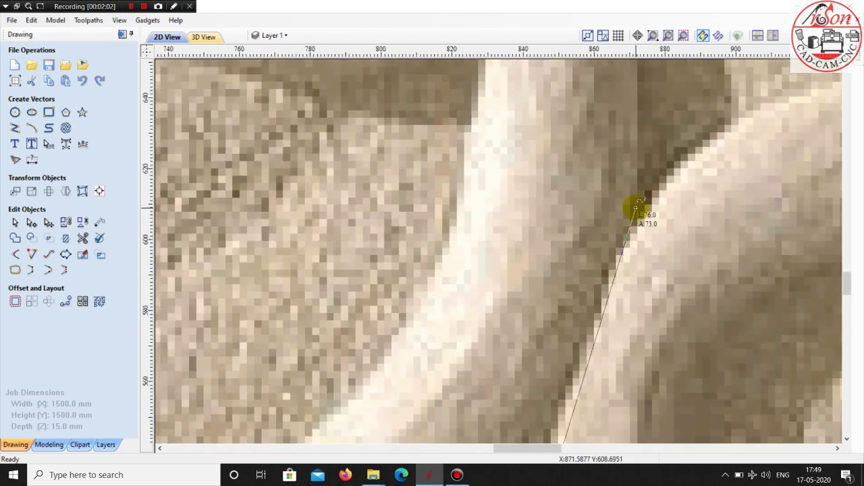
{"action": "left_click", "coordinate": [638, 207]}
{"action": "scroll", "coordinate": [621, 264], "scroll_direction": "down", "scroll_amount": 3}
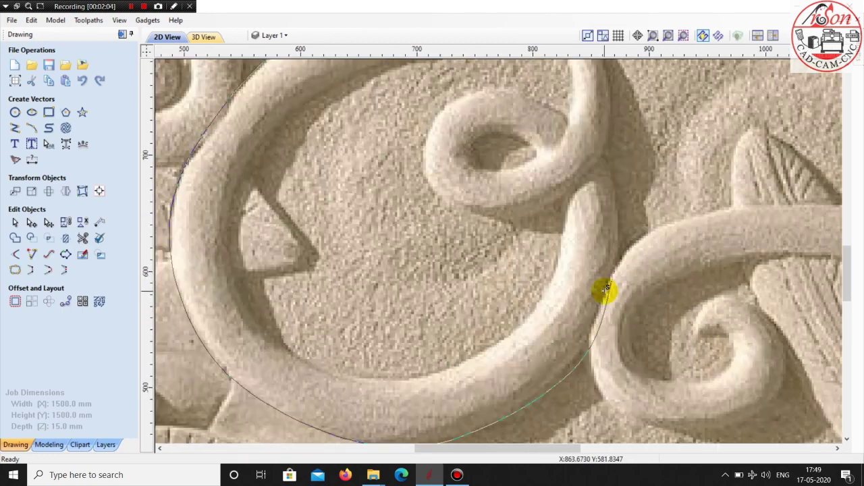
{"action": "scroll", "coordinate": [603, 290], "scroll_direction": "up", "scroll_amount": 1}
{"action": "scroll", "coordinate": [621, 193], "scroll_direction": "up", "scroll_amount": 2}
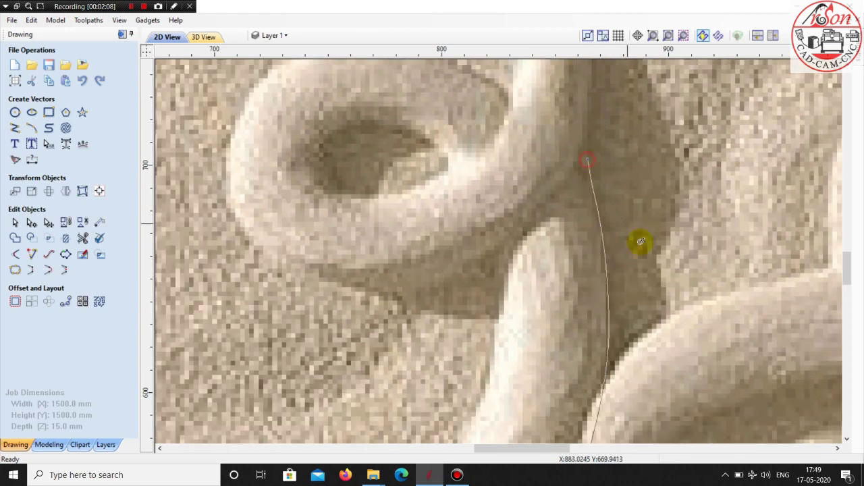
{"action": "scroll", "coordinate": [573, 144], "scroll_direction": "down", "scroll_amount": 3}
{"action": "scroll", "coordinate": [587, 168], "scroll_direction": "up", "scroll_amount": 3}
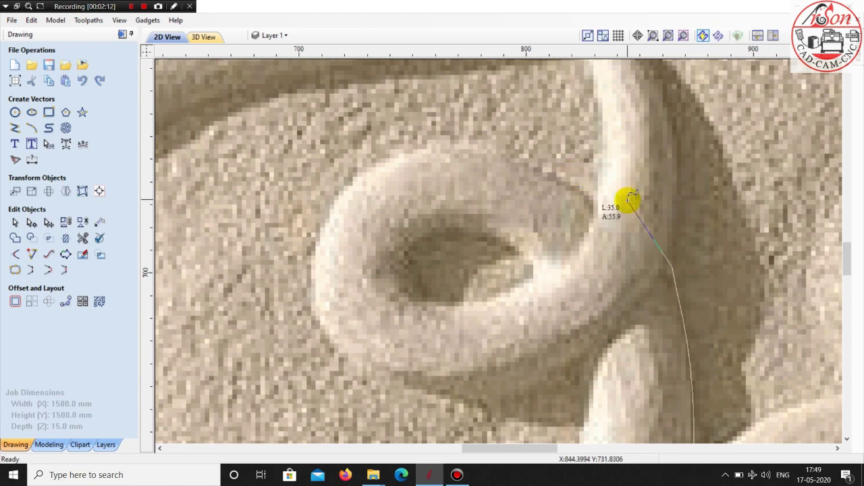
{"action": "scroll", "coordinate": [614, 198], "scroll_direction": "up", "scroll_amount": 2}
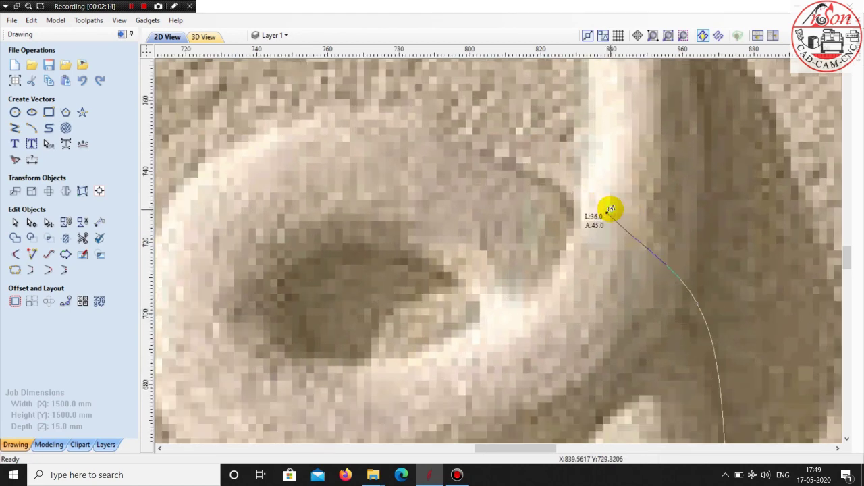
{"action": "scroll", "coordinate": [611, 209], "scroll_direction": "down", "scroll_amount": 4}
{"action": "scroll", "coordinate": [610, 209], "scroll_direction": "down", "scroll_amount": 3}
Place curve points down the tentacle's inner edge, from below the head to the curl's bottom
{"action": "scroll", "coordinate": [592, 270], "scroll_direction": "down", "scroll_amount": 3}
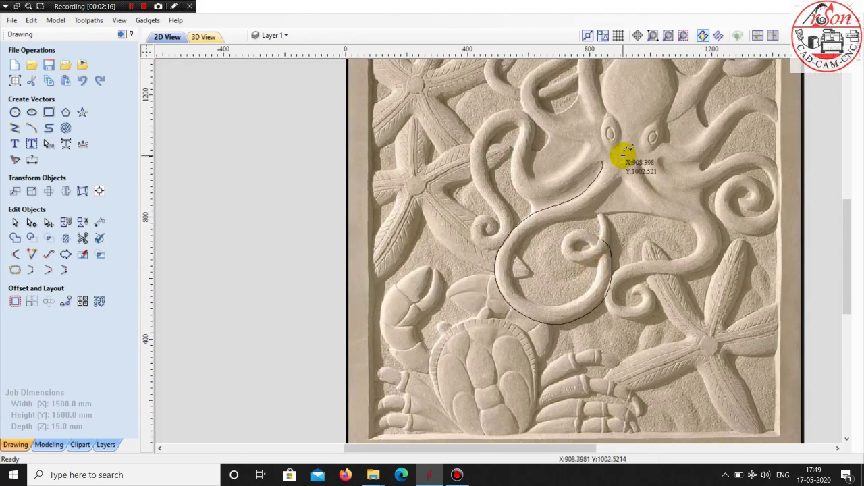
{"action": "scroll", "coordinate": [621, 154], "scroll_direction": "up", "scroll_amount": 3}
{"action": "scroll", "coordinate": [623, 185], "scroll_direction": "up", "scroll_amount": 3}
{"action": "scroll", "coordinate": [594, 183], "scroll_direction": "down", "scroll_amount": 2}
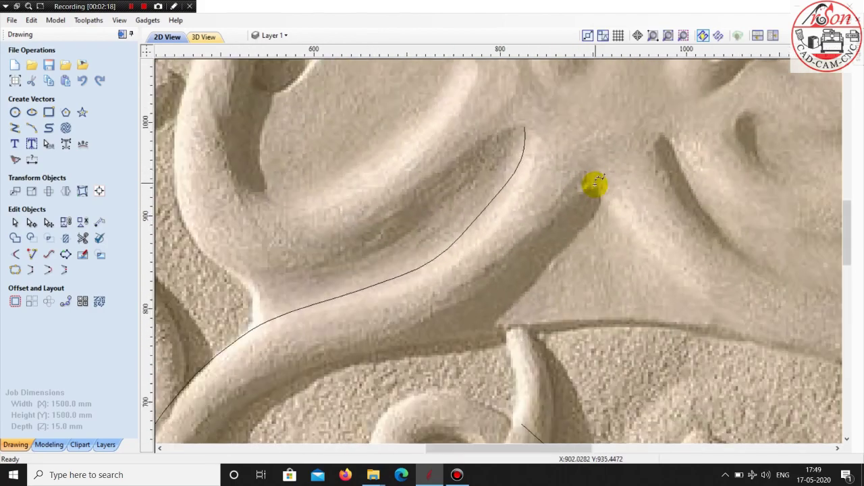
{"action": "scroll", "coordinate": [581, 187], "scroll_direction": "down", "scroll_amount": 3}
{"action": "scroll", "coordinate": [591, 195], "scroll_direction": "up", "scroll_amount": 3}
{"action": "scroll", "coordinate": [611, 183], "scroll_direction": "up", "scroll_amount": 2}
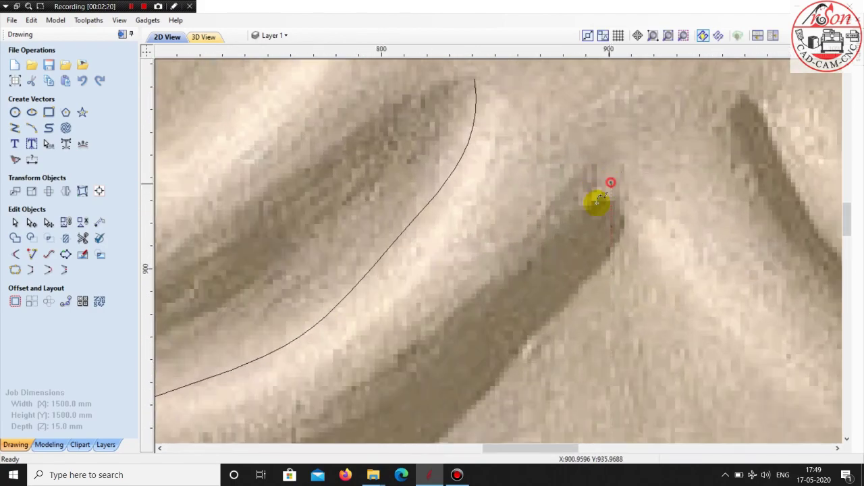
{"action": "scroll", "coordinate": [584, 246], "scroll_direction": "down", "scroll_amount": 3}
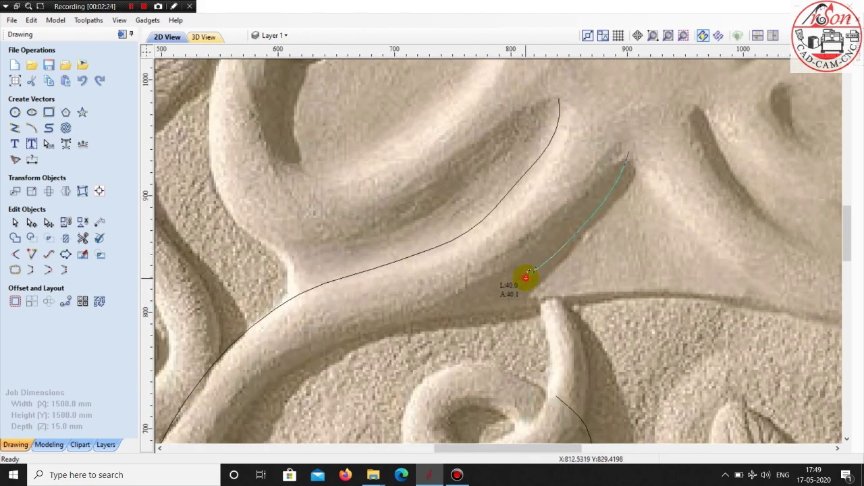
{"action": "scroll", "coordinate": [516, 284], "scroll_direction": "down", "scroll_amount": 3}
{"action": "scroll", "coordinate": [513, 273], "scroll_direction": "up", "scroll_amount": 2}
{"action": "scroll", "coordinate": [540, 247], "scroll_direction": "up", "scroll_amount": 2}
{"action": "scroll", "coordinate": [570, 235], "scroll_direction": "up", "scroll_amount": 1}
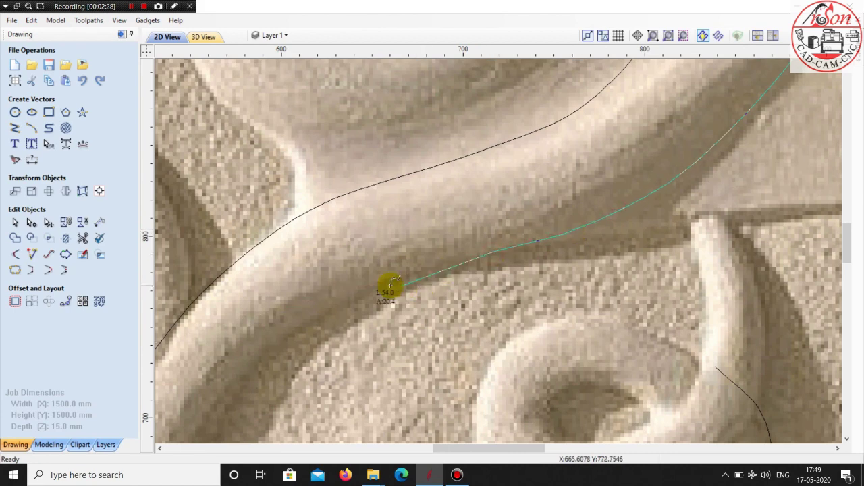
{"action": "left_click", "coordinate": [383, 284]}
{"action": "scroll", "coordinate": [384, 284], "scroll_direction": "down", "scroll_amount": 2}
{"action": "scroll", "coordinate": [365, 297], "scroll_direction": "up", "scroll_amount": 1}
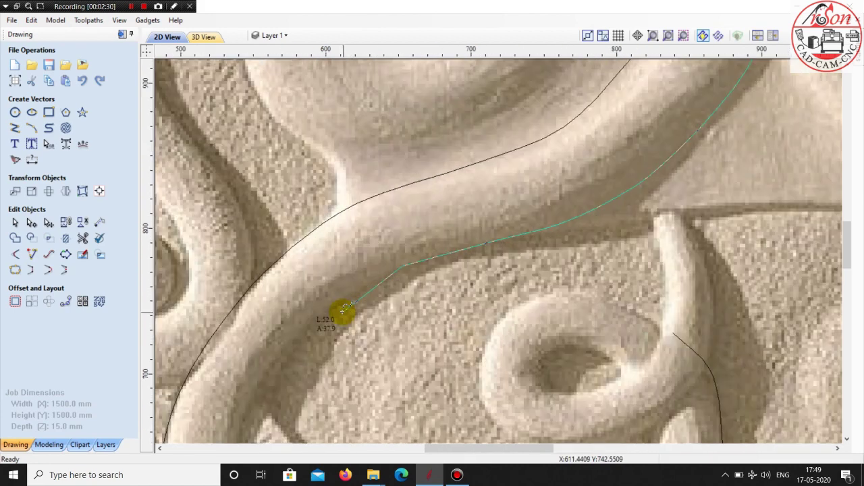
{"action": "left_click", "coordinate": [330, 307]}
{"action": "scroll", "coordinate": [378, 294], "scroll_direction": "down", "scroll_amount": 2}
{"action": "scroll", "coordinate": [409, 304], "scroll_direction": "down", "scroll_amount": 2}
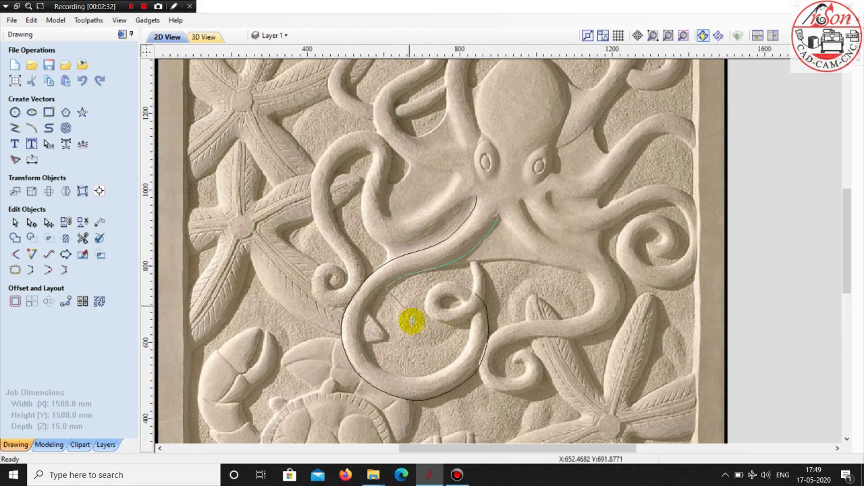
{"action": "scroll", "coordinate": [473, 307], "scroll_direction": "up", "scroll_amount": 2}
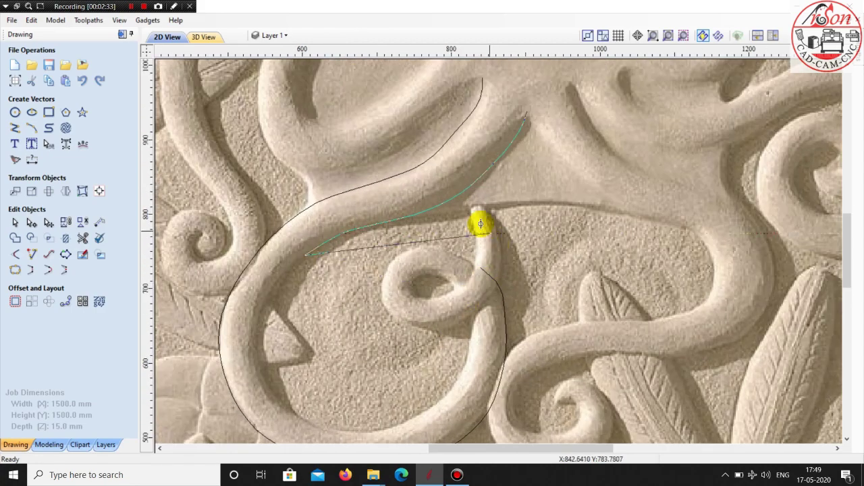
{"action": "scroll", "coordinate": [454, 259], "scroll_direction": "down", "scroll_amount": 2}
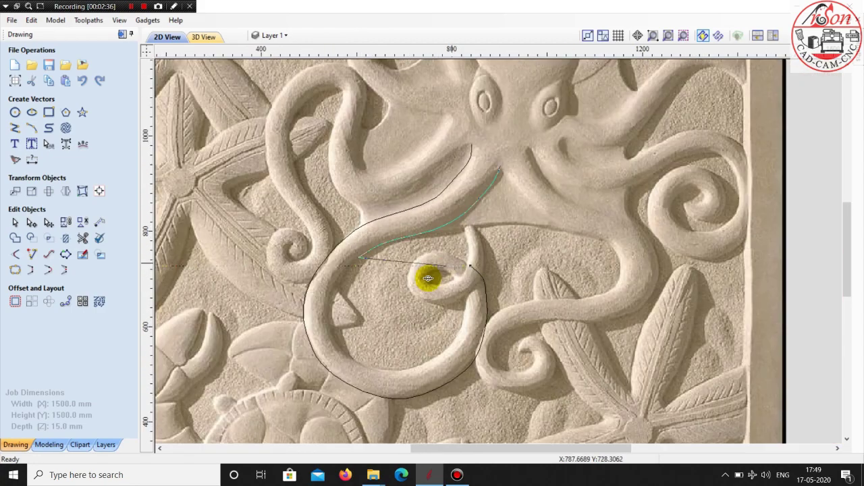
{"action": "scroll", "coordinate": [466, 243], "scroll_direction": "up", "scroll_amount": 1}
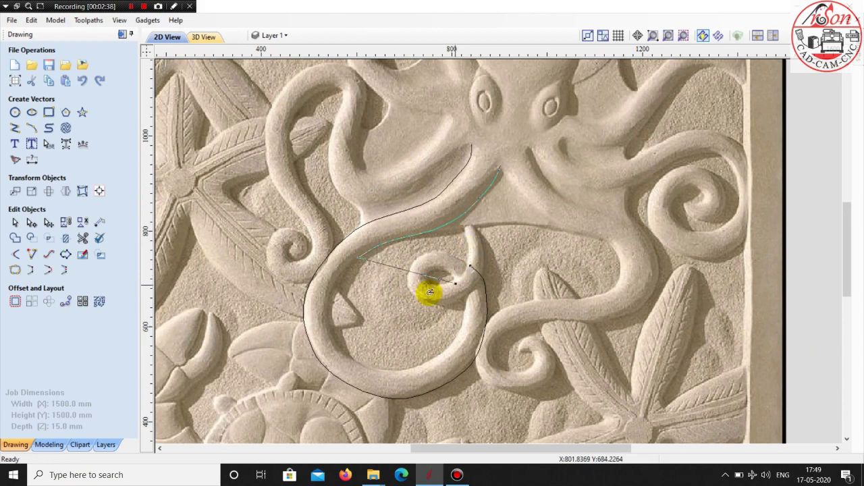
{"action": "scroll", "coordinate": [338, 273], "scroll_direction": "up", "scroll_amount": 1}
{"action": "scroll", "coordinate": [339, 277], "scroll_direction": "up", "scroll_amount": 1}
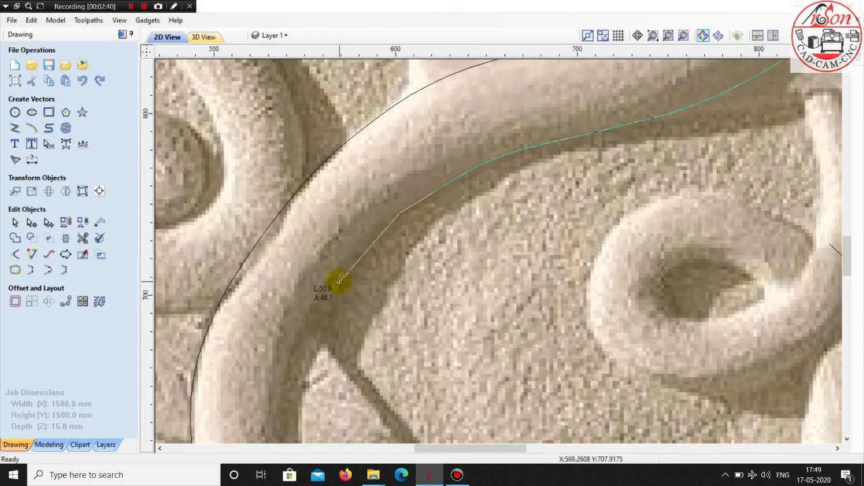
{"action": "left_click", "coordinate": [336, 282]}
{"action": "scroll", "coordinate": [332, 289], "scroll_direction": "down", "scroll_amount": 2}
{"action": "scroll", "coordinate": [320, 288], "scroll_direction": "up", "scroll_amount": 2}
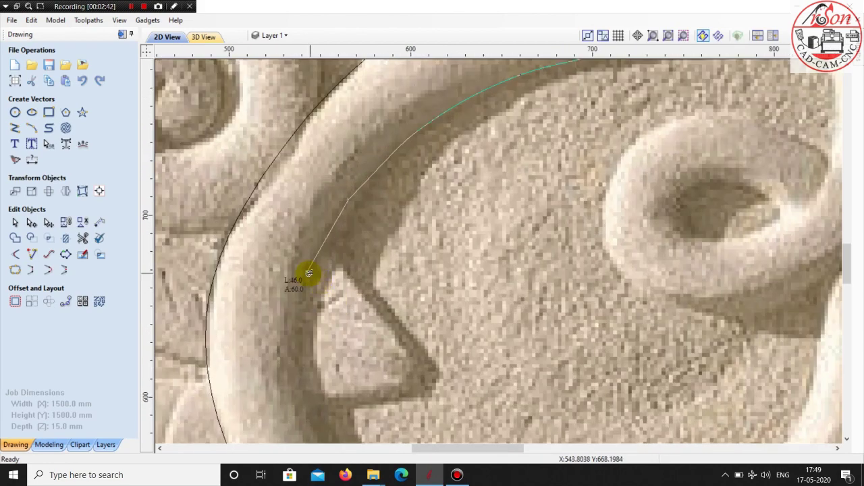
{"action": "left_click", "coordinate": [309, 273]}
{"action": "scroll", "coordinate": [309, 273], "scroll_direction": "down", "scroll_amount": 2}
{"action": "scroll", "coordinate": [297, 297], "scroll_direction": "up", "scroll_amount": 2}
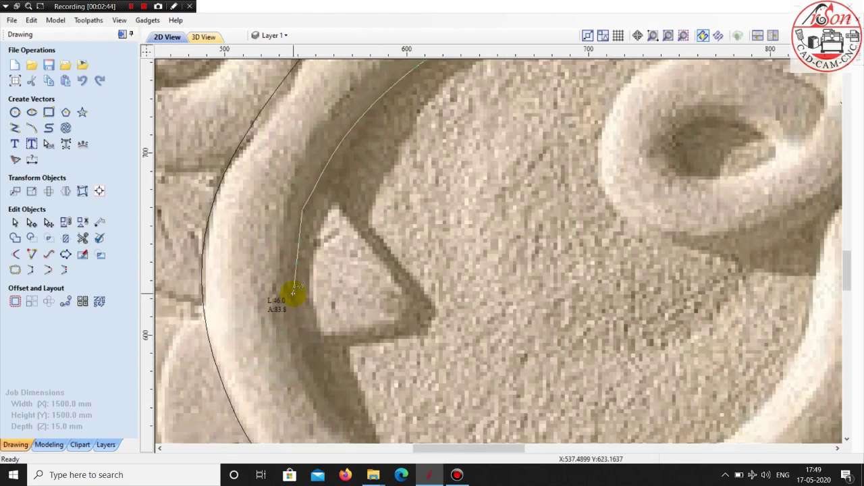
{"action": "left_click", "coordinate": [294, 292]}
{"action": "scroll", "coordinate": [294, 292], "scroll_direction": "down", "scroll_amount": 2}
{"action": "scroll", "coordinate": [297, 284], "scroll_direction": "up", "scroll_amount": 3}
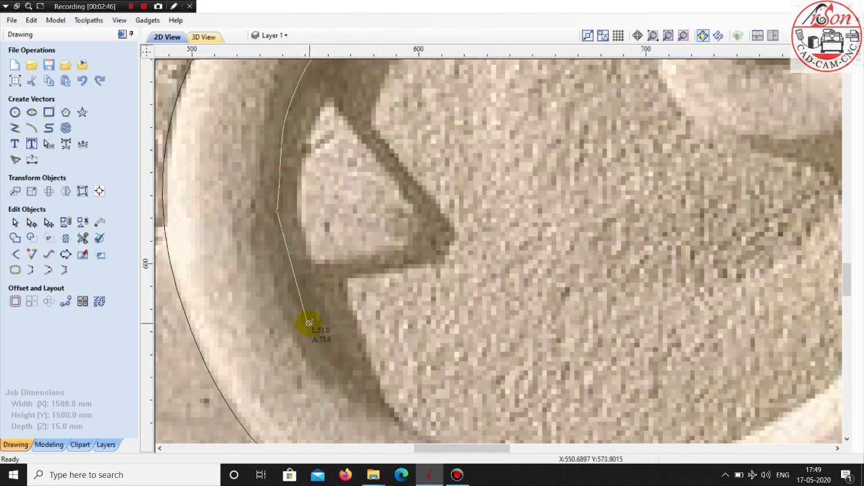
{"action": "left_click", "coordinate": [308, 323]}
{"action": "scroll", "coordinate": [309, 323], "scroll_direction": "down", "scroll_amount": 2}
{"action": "scroll", "coordinate": [312, 349], "scroll_direction": "up", "scroll_amount": 2}
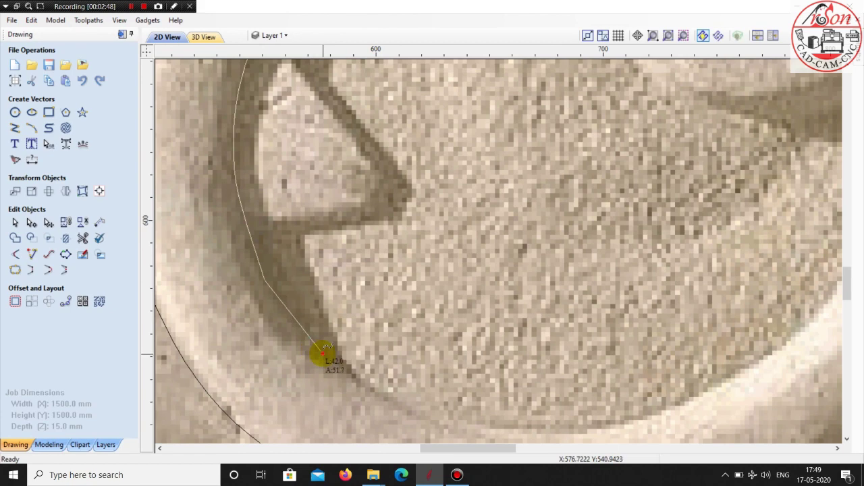
{"action": "left_click", "coordinate": [324, 351]}
{"action": "scroll", "coordinate": [324, 351], "scroll_direction": "down", "scroll_amount": 2}
{"action": "scroll", "coordinate": [285, 331], "scroll_direction": "up", "scroll_amount": 1}
{"action": "scroll", "coordinate": [305, 323], "scroll_direction": "up", "scroll_amount": 1}
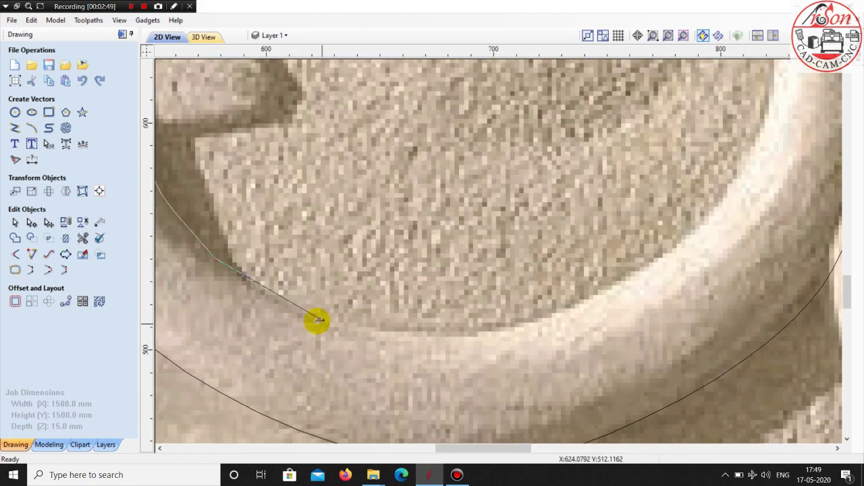
Carry the curve around the curl's bottom and up the right side, ending at the small loop
{"action": "left_click", "coordinate": [312, 319]}
{"action": "scroll", "coordinate": [312, 319], "scroll_direction": "down", "scroll_amount": 2}
{"action": "scroll", "coordinate": [432, 330], "scroll_direction": "up", "scroll_amount": 2}
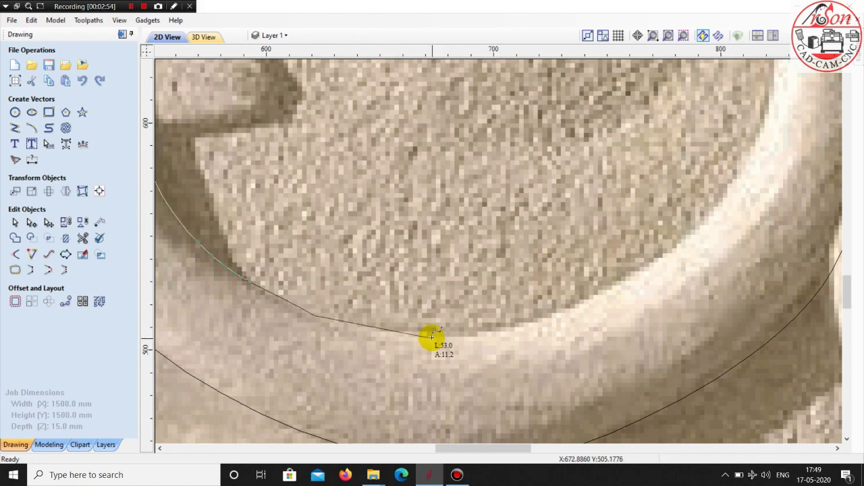
{"action": "left_click", "coordinate": [432, 335]}
{"action": "scroll", "coordinate": [433, 335], "scroll_direction": "down", "scroll_amount": 2}
{"action": "scroll", "coordinate": [511, 328], "scroll_direction": "up", "scroll_amount": 2}
{"action": "left_click", "coordinate": [561, 320]}
{"action": "scroll", "coordinate": [337, 331], "scroll_direction": "down", "scroll_amount": 1}
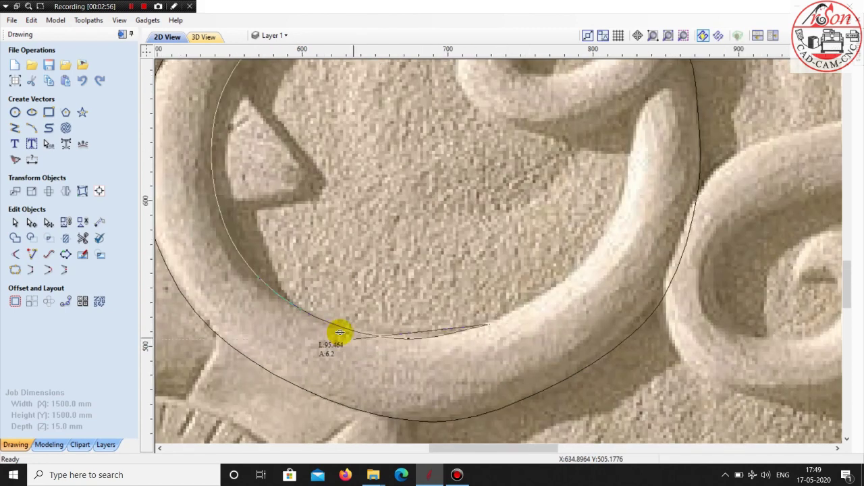
{"action": "scroll", "coordinate": [450, 301], "scroll_direction": "down", "scroll_amount": 1}
{"action": "scroll", "coordinate": [482, 295], "scroll_direction": "up", "scroll_amount": 2}
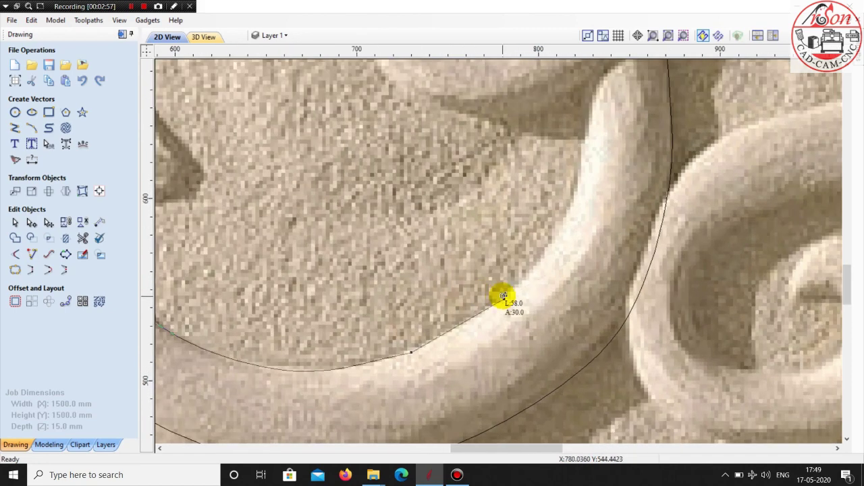
{"action": "left_click", "coordinate": [503, 296]}
{"action": "scroll", "coordinate": [503, 295], "scroll_direction": "down", "scroll_amount": 2}
{"action": "scroll", "coordinate": [487, 293], "scroll_direction": "up", "scroll_amount": 3}
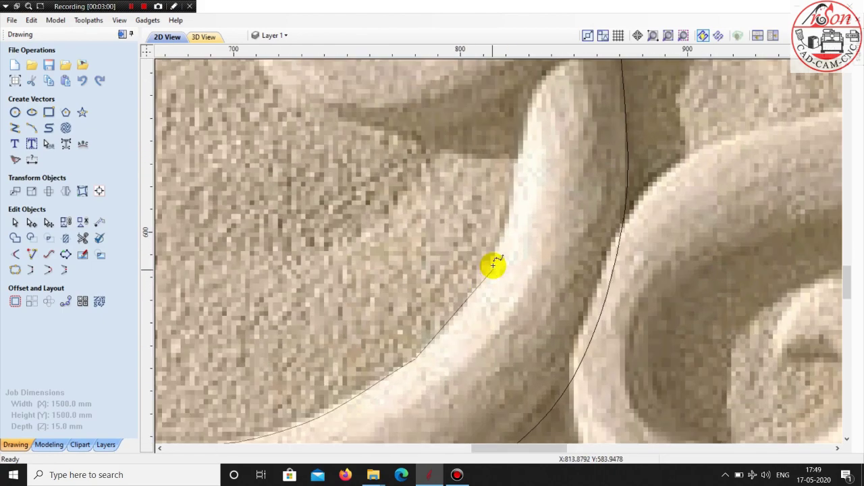
{"action": "left_click", "coordinate": [496, 257]}
{"action": "scroll", "coordinate": [466, 331], "scroll_direction": "down", "scroll_amount": 2}
{"action": "scroll", "coordinate": [505, 208], "scroll_direction": "up", "scroll_amount": 2}
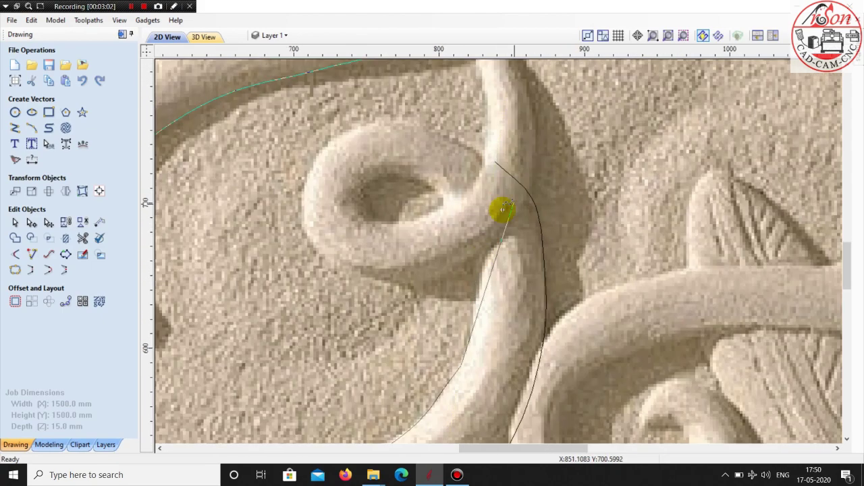
{"action": "scroll", "coordinate": [476, 310], "scroll_direction": "up", "scroll_amount": 1}
{"action": "left_click", "coordinate": [477, 311]}
{"action": "scroll", "coordinate": [477, 310], "scroll_direction": "down", "scroll_amount": 2}
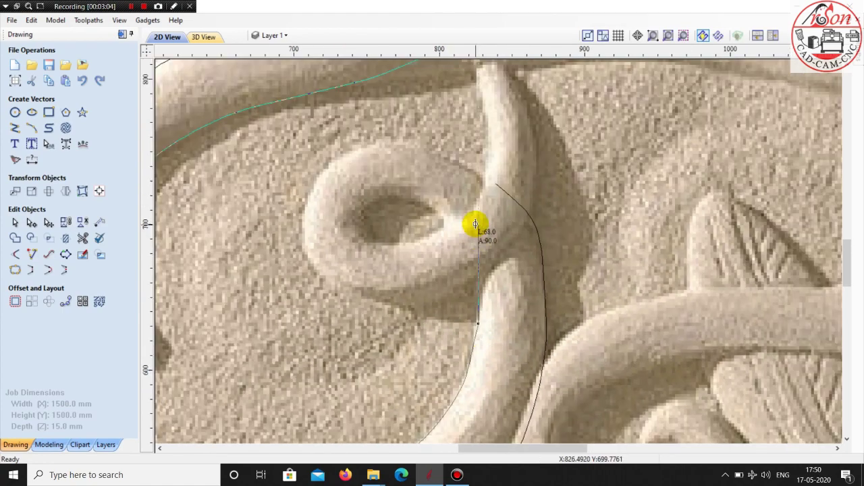
{"action": "scroll", "coordinate": [472, 227], "scroll_direction": "up", "scroll_amount": 2}
{"action": "left_click", "coordinate": [479, 310]}
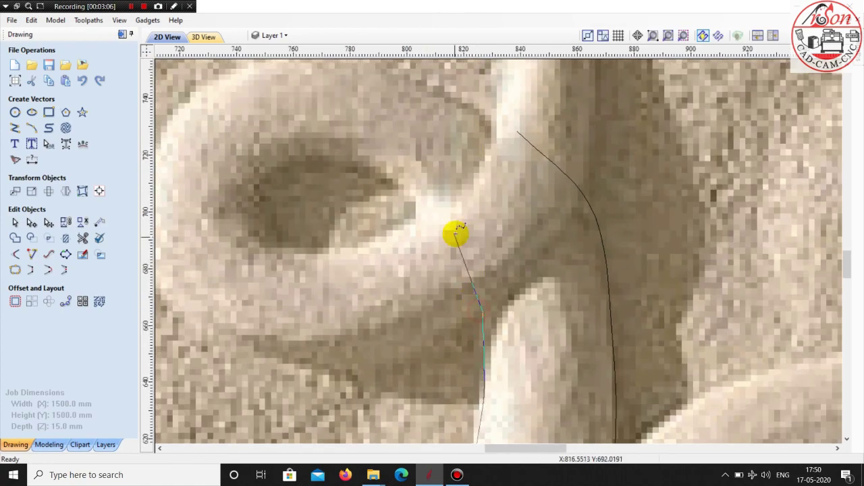
{"action": "left_click", "coordinate": [454, 228]}
{"action": "scroll", "coordinate": [455, 228], "scroll_direction": "down", "scroll_amount": 2}
{"action": "scroll", "coordinate": [492, 193], "scroll_direction": "down", "scroll_amount": 2}
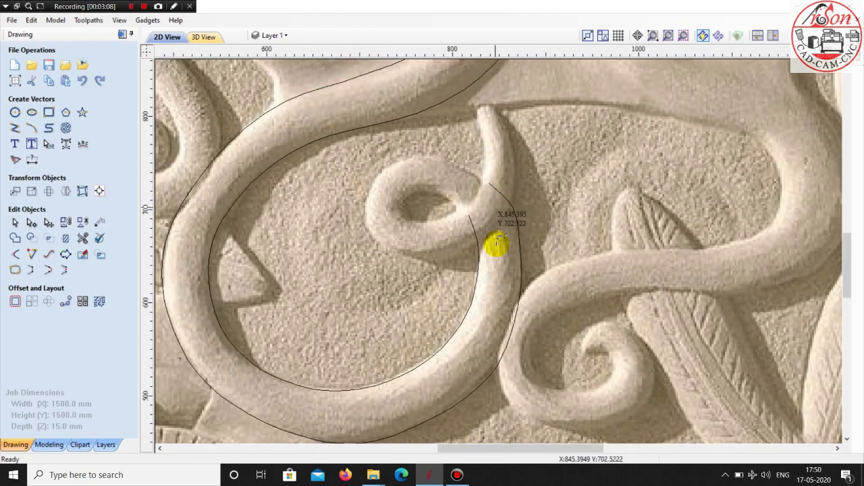
{"action": "scroll", "coordinate": [394, 329], "scroll_direction": "down", "scroll_amount": 1}
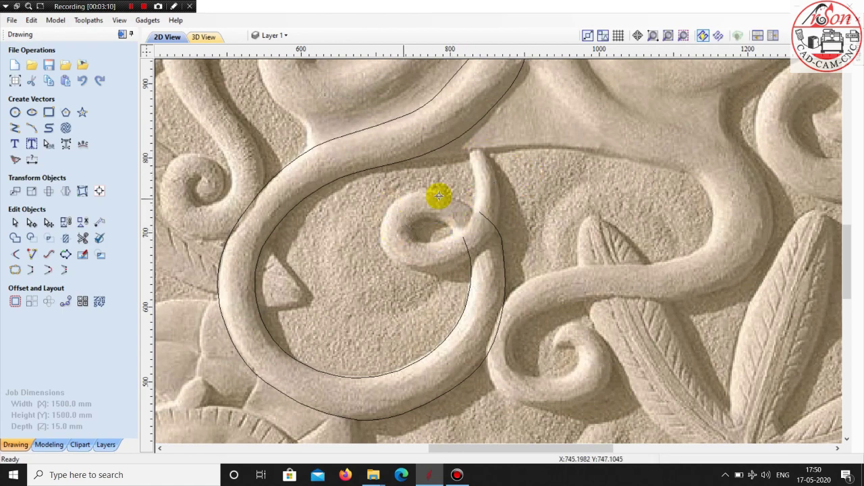
{"action": "scroll", "coordinate": [458, 201], "scroll_direction": "up", "scroll_amount": 1}
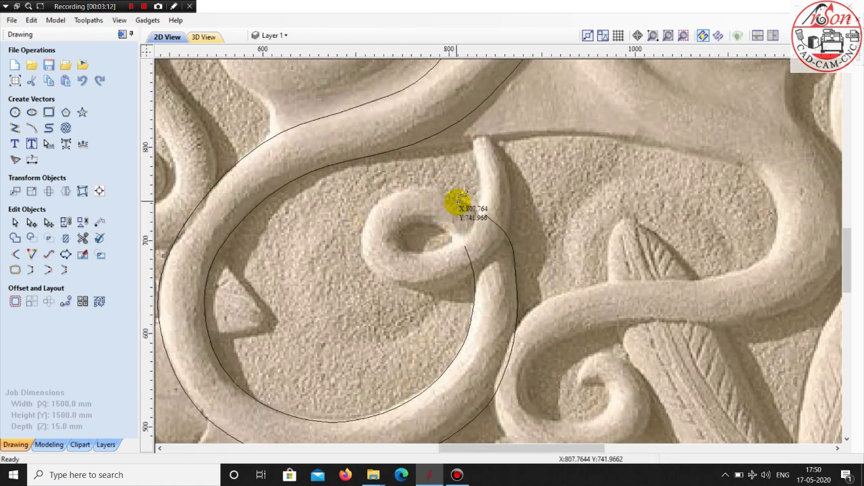
{"action": "scroll", "coordinate": [460, 202], "scroll_direction": "down", "scroll_amount": 1}
{"action": "scroll", "coordinate": [482, 155], "scroll_direction": "down", "scroll_amount": 2}
{"action": "scroll", "coordinate": [492, 139], "scroll_direction": "up", "scroll_amount": 1}
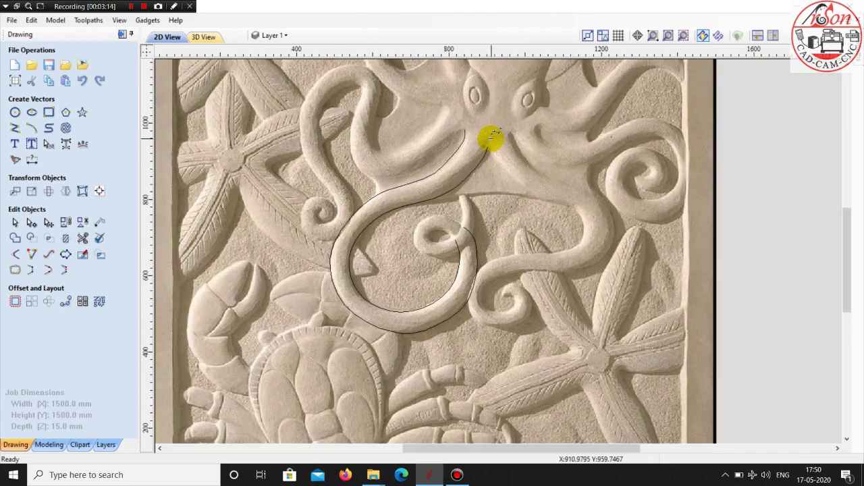
{"action": "scroll", "coordinate": [452, 202], "scroll_direction": "up", "scroll_amount": 1}
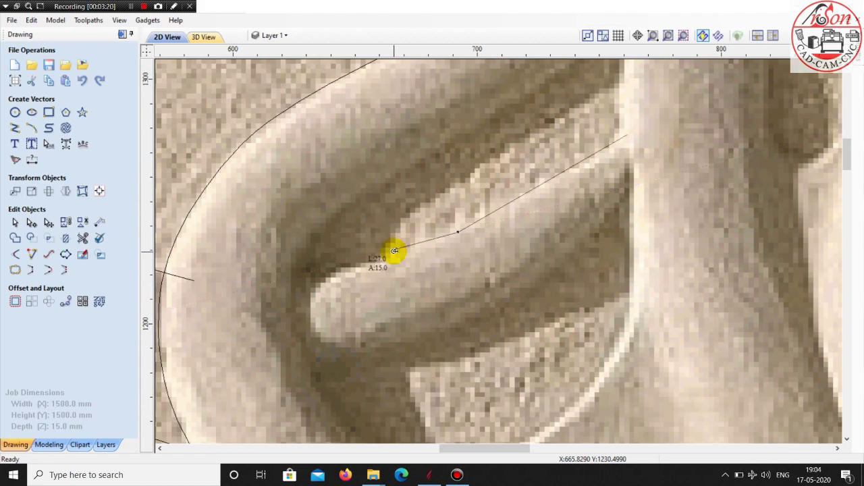
Trace the short tentacle's edge around its rounded tip to where it meets the body
{"action": "left_click", "coordinate": [393, 252]}
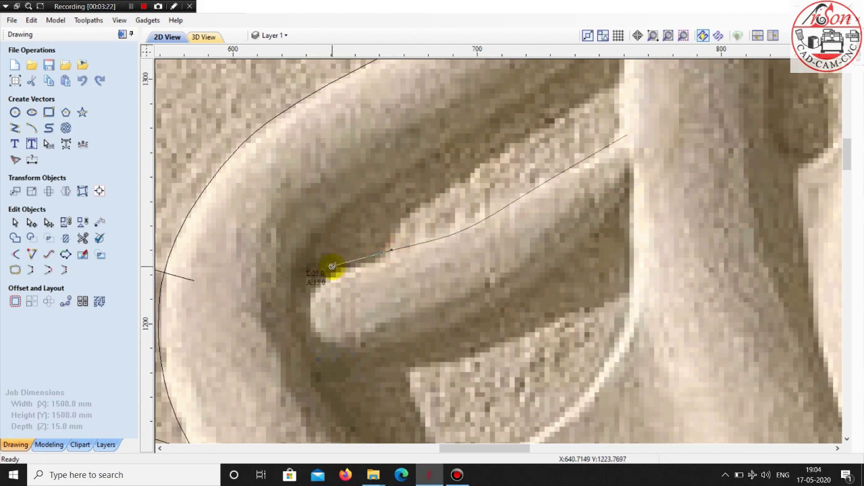
{"action": "left_click", "coordinate": [332, 266]}
{"action": "scroll", "coordinate": [269, 274], "scroll_direction": "down", "scroll_amount": 2}
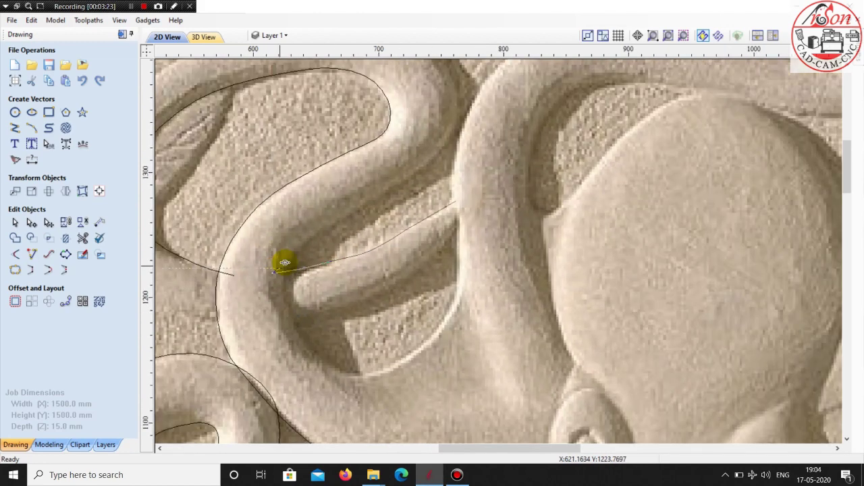
{"action": "scroll", "coordinate": [286, 257], "scroll_direction": "down", "scroll_amount": 1}
{"action": "scroll", "coordinate": [333, 247], "scroll_direction": "down", "scroll_amount": 1}
{"action": "scroll", "coordinate": [313, 276], "scroll_direction": "up", "scroll_amount": 1}
{"action": "scroll", "coordinate": [292, 302], "scroll_direction": "up", "scroll_amount": 2}
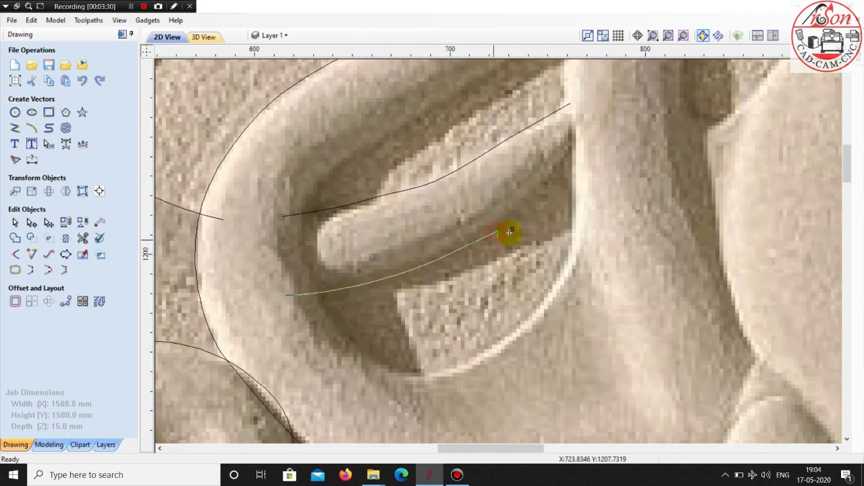
{"action": "scroll", "coordinate": [551, 186], "scroll_direction": "up", "scroll_amount": 3}
{"action": "scroll", "coordinate": [550, 175], "scroll_direction": "down", "scroll_amount": 3}
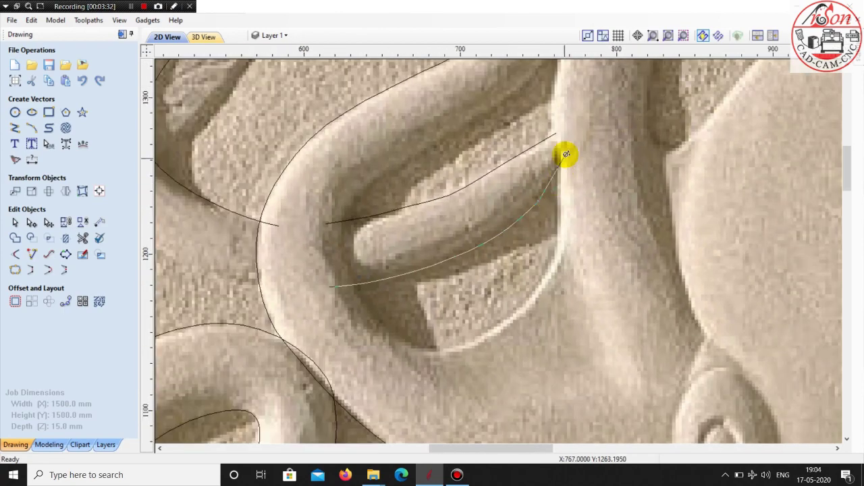
{"action": "scroll", "coordinate": [564, 155], "scroll_direction": "up", "scroll_amount": 3}
{"action": "left_click", "coordinate": [563, 157]}
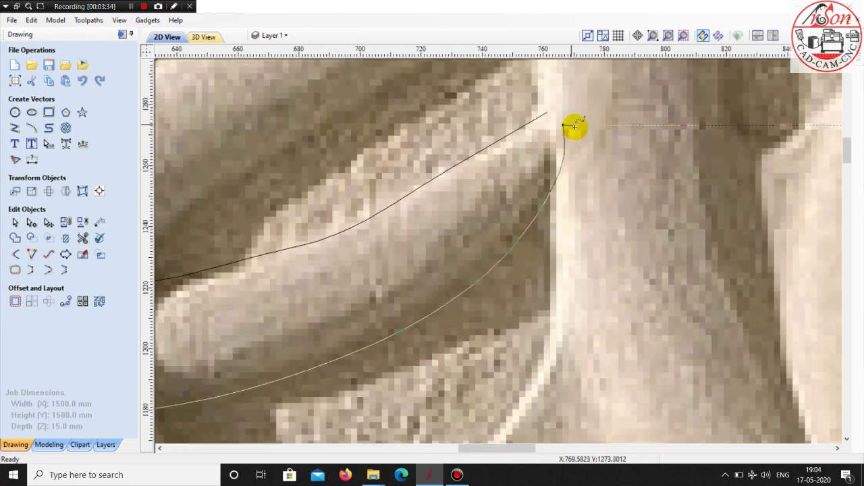
Continue the polyline up the next tentacle's outer edge, following its curve
{"action": "scroll", "coordinate": [560, 135], "scroll_direction": "down", "scroll_amount": 4}
{"action": "scroll", "coordinate": [472, 175], "scroll_direction": "down", "scroll_amount": 4}
{"action": "scroll", "coordinate": [476, 213], "scroll_direction": "down", "scroll_amount": 2}
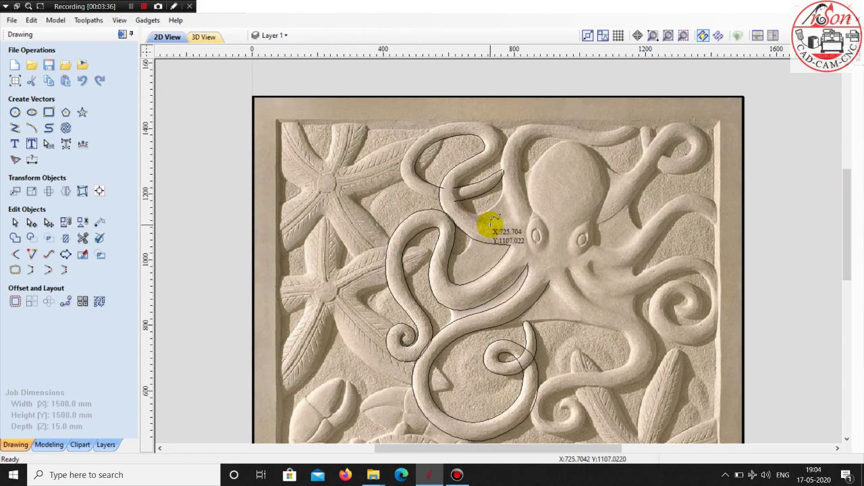
{"action": "scroll", "coordinate": [480, 203], "scroll_direction": "up", "scroll_amount": 2}
{"action": "scroll", "coordinate": [432, 185], "scroll_direction": "up", "scroll_amount": 2}
{"action": "scroll", "coordinate": [415, 206], "scroll_direction": "up", "scroll_amount": 2}
{"action": "scroll", "coordinate": [442, 236], "scroll_direction": "up", "scroll_amount": 2}
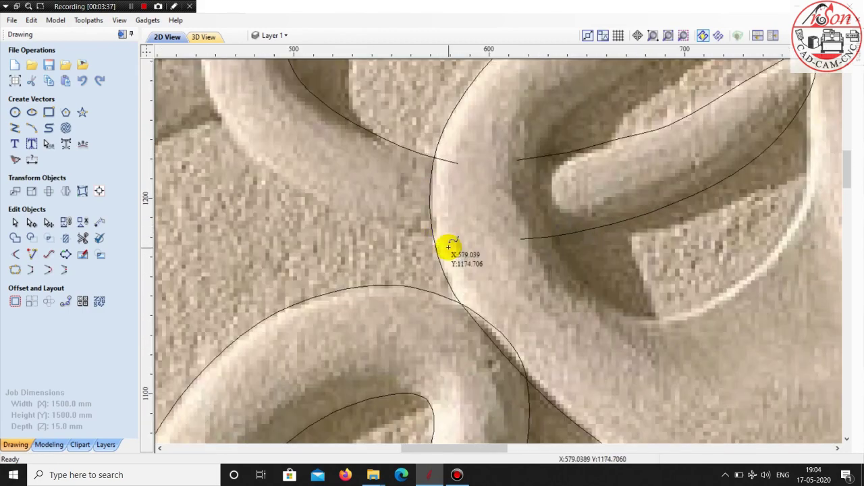
{"action": "left_click", "coordinate": [440, 238]}
{"action": "left_click", "coordinate": [389, 231]}
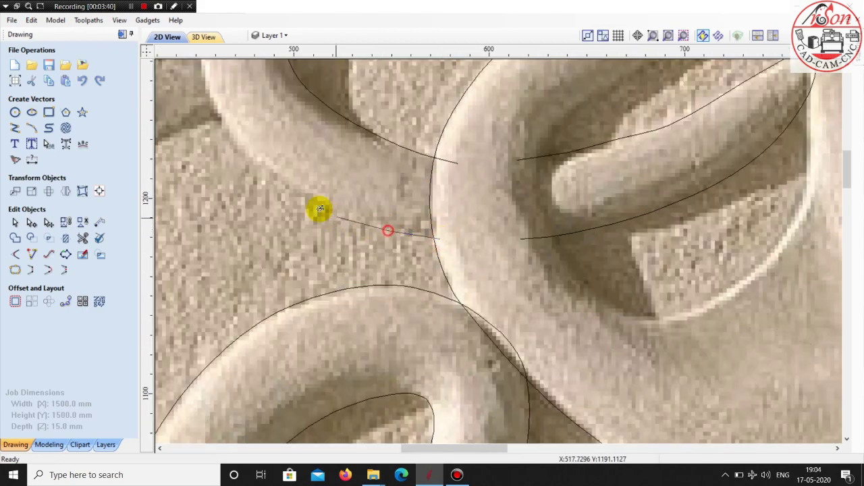
{"action": "left_click", "coordinate": [303, 191]}
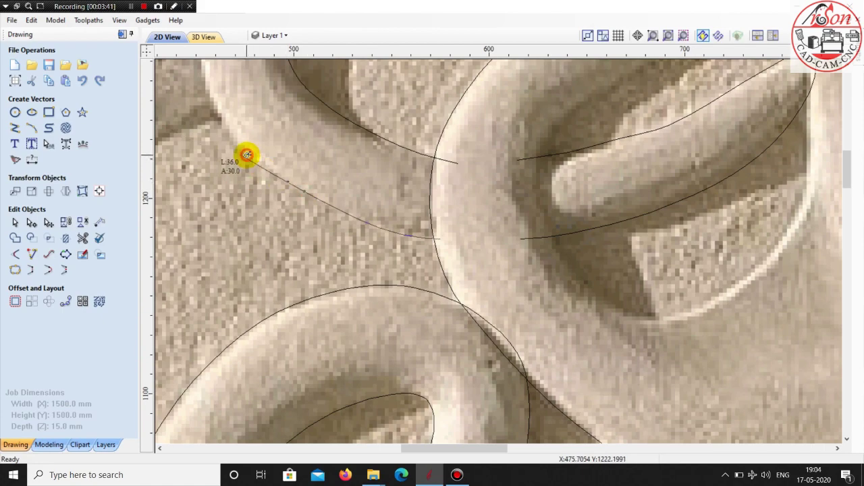
{"action": "left_click", "coordinate": [247, 155]}
{"action": "scroll", "coordinate": [264, 141], "scroll_direction": "down", "scroll_amount": 2}
{"action": "scroll", "coordinate": [276, 177], "scroll_direction": "up", "scroll_amount": 2}
{"action": "scroll", "coordinate": [295, 211], "scroll_direction": "up", "scroll_amount": 1}
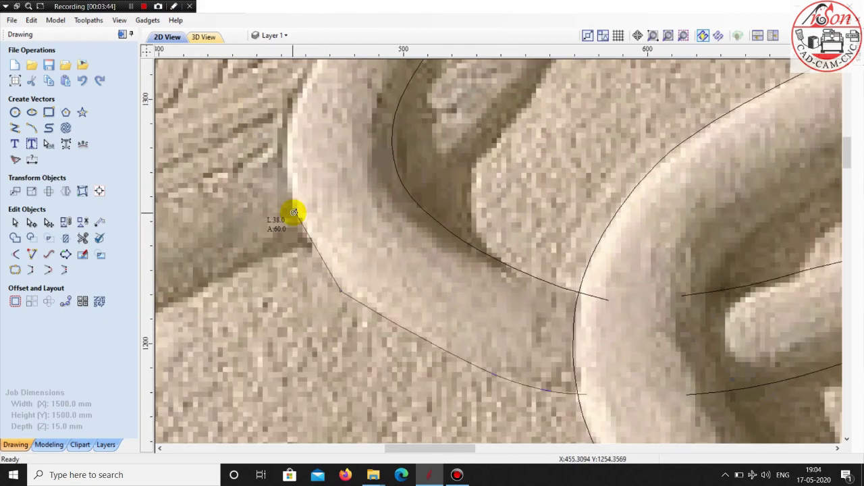
{"action": "left_click", "coordinate": [294, 212]}
{"action": "left_click", "coordinate": [280, 141]}
Extend the outline around the tentacle's bend and along the upper tentacle
{"action": "scroll", "coordinate": [334, 190], "scroll_direction": "down", "scroll_amount": 2}
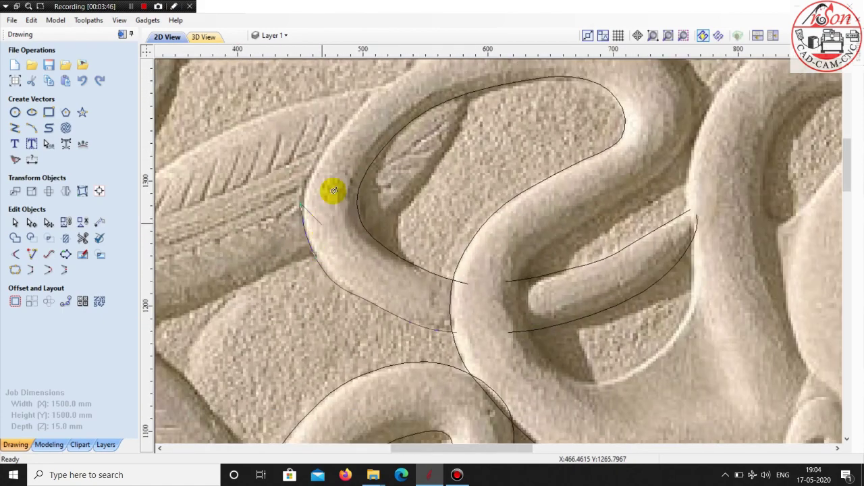
{"action": "scroll", "coordinate": [324, 162], "scroll_direction": "up", "scroll_amount": 1}
{"action": "scroll", "coordinate": [318, 148], "scroll_direction": "up", "scroll_amount": 1}
{"action": "left_click", "coordinate": [319, 166]}
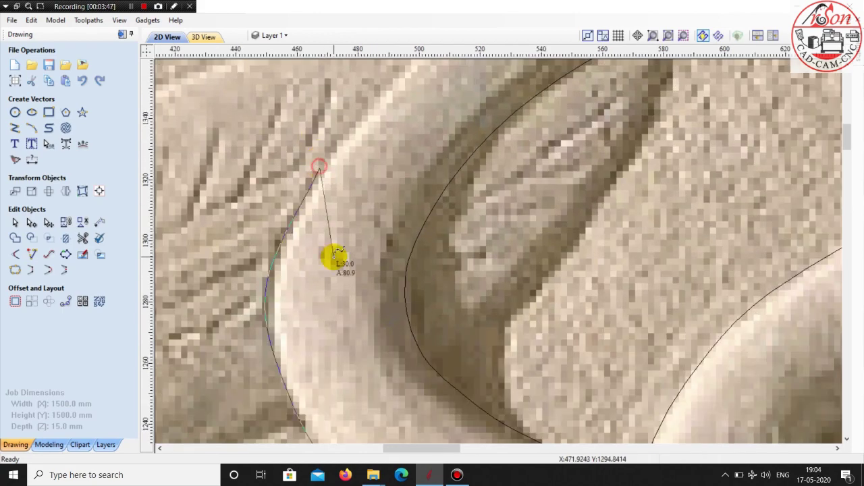
{"action": "scroll", "coordinate": [357, 209], "scroll_direction": "down", "scroll_amount": 2}
{"action": "scroll", "coordinate": [391, 139], "scroll_direction": "up", "scroll_amount": 2}
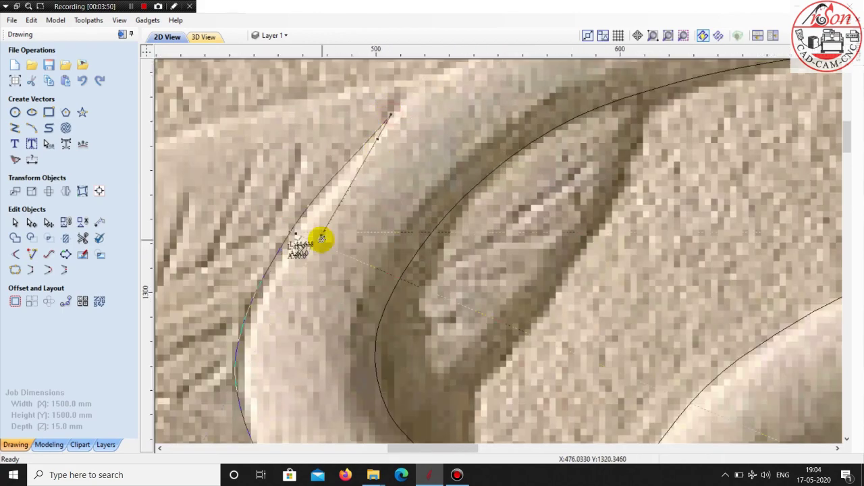
{"action": "scroll", "coordinate": [324, 241], "scroll_direction": "down", "scroll_amount": 2}
{"action": "scroll", "coordinate": [414, 144], "scroll_direction": "up", "scroll_amount": 1}
{"action": "scroll", "coordinate": [415, 162], "scroll_direction": "up", "scroll_amount": 1}
{"action": "scroll", "coordinate": [411, 166], "scroll_direction": "down", "scroll_amount": 2}
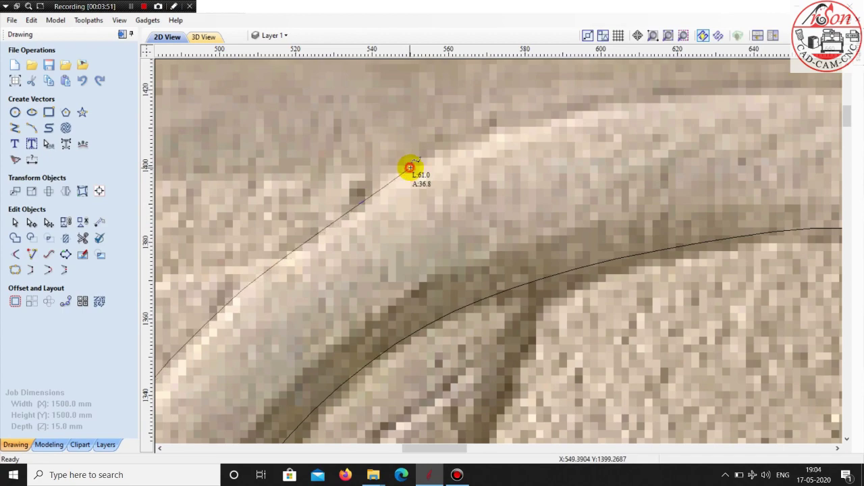
{"action": "left_click", "coordinate": [595, 103]}
{"action": "scroll", "coordinate": [277, 139], "scroll_direction": "down", "scroll_amount": 2}
{"action": "scroll", "coordinate": [360, 139], "scroll_direction": "down", "scroll_amount": 2}
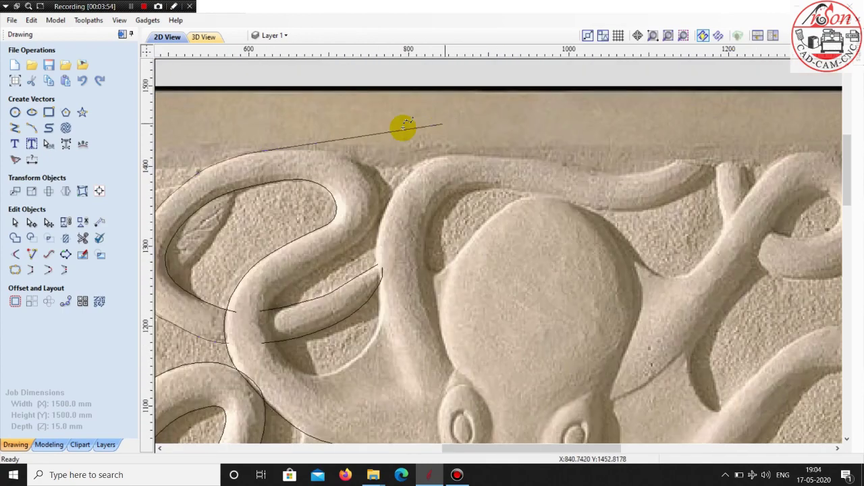
{"action": "scroll", "coordinate": [303, 149], "scroll_direction": "up", "scroll_amount": 2}
{"action": "scroll", "coordinate": [293, 158], "scroll_direction": "up", "scroll_amount": 1}
{"action": "left_click", "coordinate": [294, 158]}
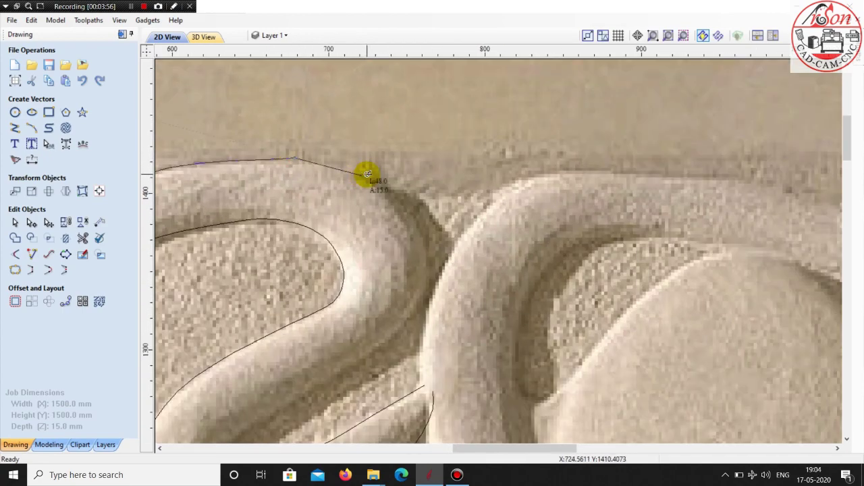
{"action": "scroll", "coordinate": [373, 179], "scroll_direction": "up", "scroll_amount": 1}
{"action": "scroll", "coordinate": [375, 176], "scroll_direction": "up", "scroll_amount": 1}
{"action": "left_click", "coordinate": [376, 173]}
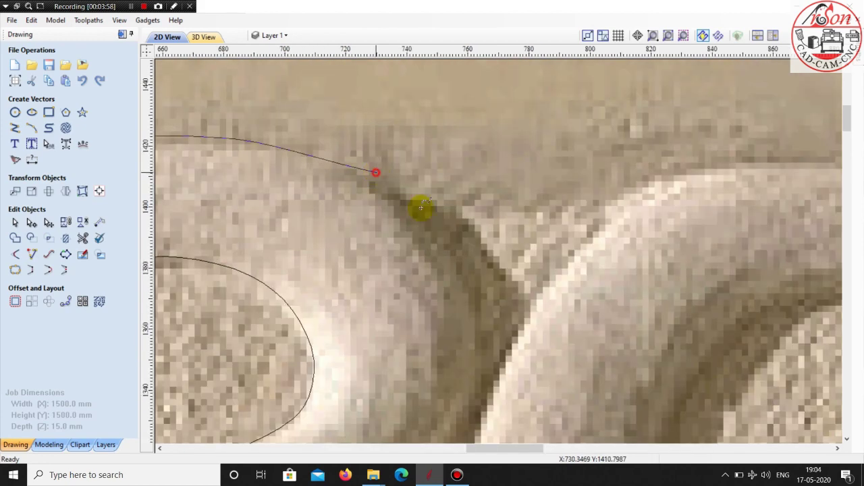
Trace the curved stretch down the tentacle's edge to where its tip curls
{"action": "scroll", "coordinate": [425, 202], "scroll_direction": "down", "scroll_amount": 2}
{"action": "scroll", "coordinate": [432, 230], "scroll_direction": "up", "scroll_amount": 1}
{"action": "scroll", "coordinate": [415, 219], "scroll_direction": "up", "scroll_amount": 1}
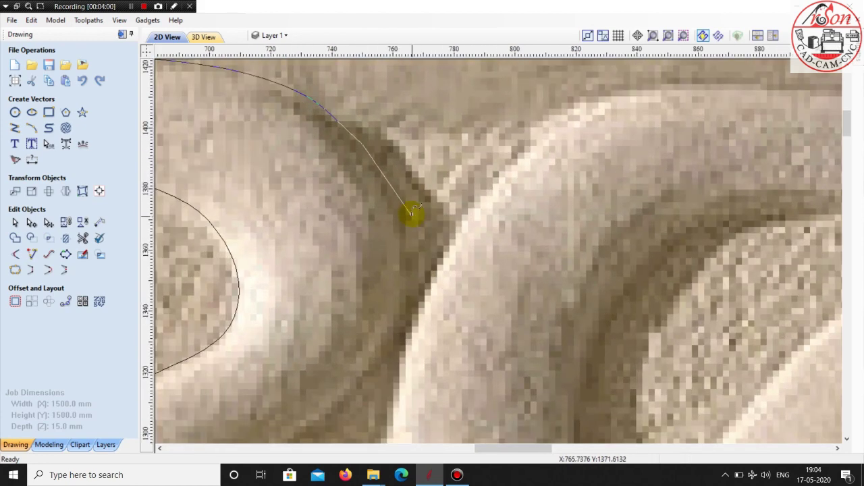
{"action": "left_click", "coordinate": [404, 292]}
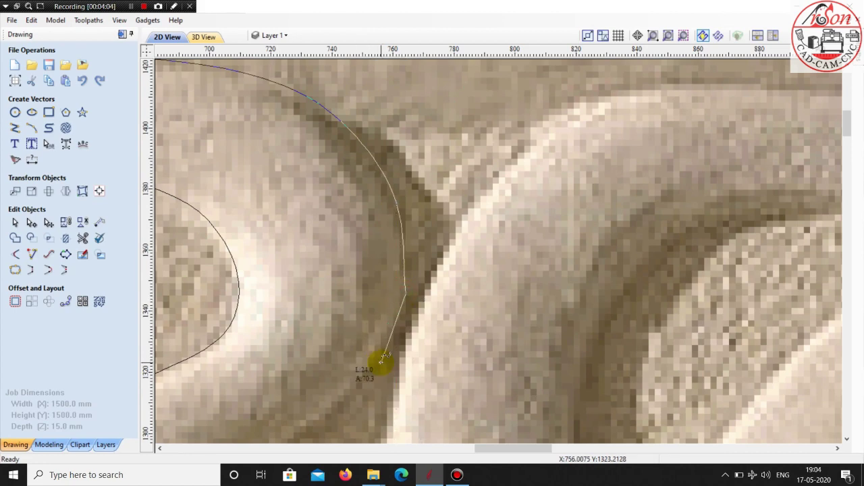
{"action": "left_click", "coordinate": [381, 360]}
{"action": "scroll", "coordinate": [439, 202], "scroll_direction": "down", "scroll_amount": 1}
{"action": "scroll", "coordinate": [392, 295], "scroll_direction": "down", "scroll_amount": 2}
{"action": "scroll", "coordinate": [405, 257], "scroll_direction": "up", "scroll_amount": 2}
{"action": "scroll", "coordinate": [443, 199], "scroll_direction": "up", "scroll_amount": 1}
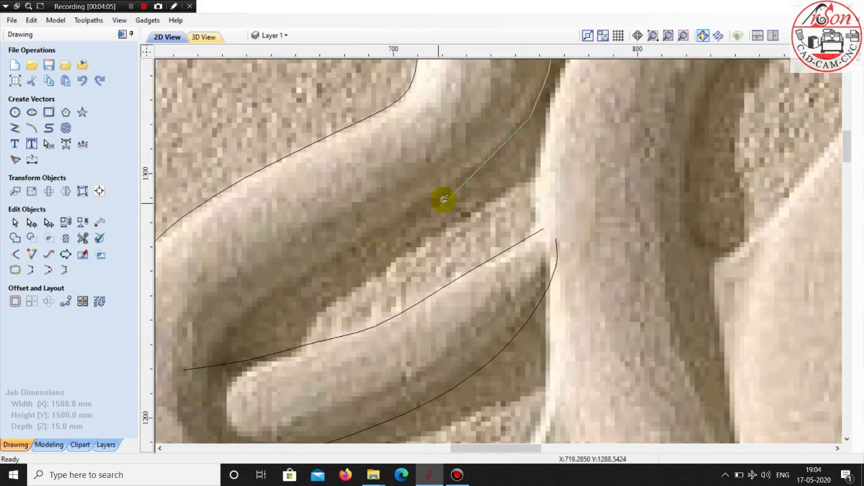
{"action": "scroll", "coordinate": [405, 202], "scroll_direction": "down", "scroll_amount": 1}
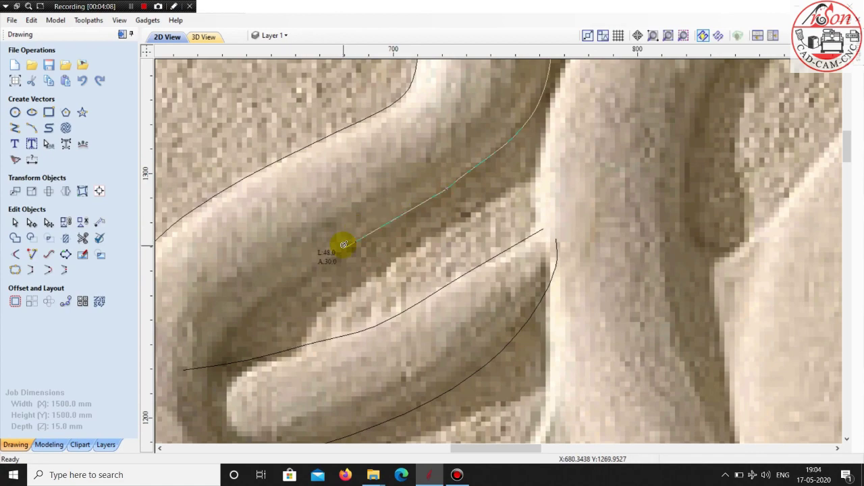
{"action": "scroll", "coordinate": [358, 196], "scroll_direction": "down", "scroll_amount": 1}
{"action": "scroll", "coordinate": [331, 228], "scroll_direction": "up", "scroll_amount": 2}
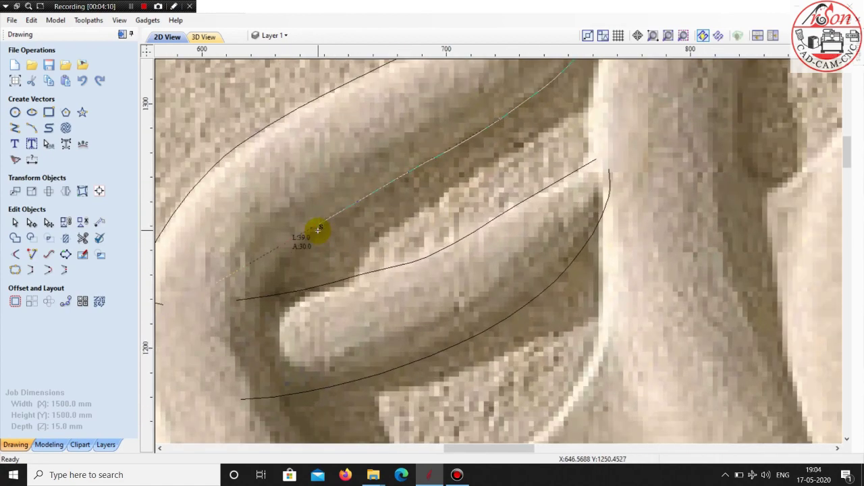
{"action": "scroll", "coordinate": [324, 202], "scroll_direction": "down", "scroll_amount": 2}
{"action": "scroll", "coordinate": [297, 236], "scroll_direction": "up", "scroll_amount": 3}
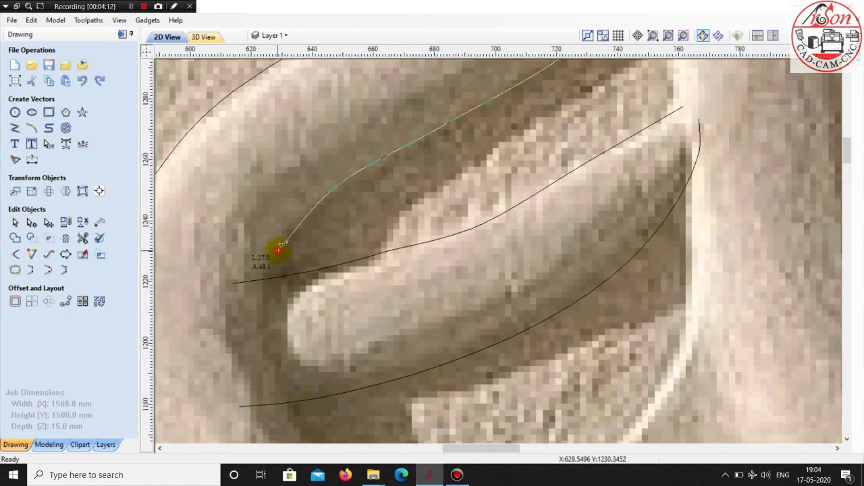
{"action": "scroll", "coordinate": [278, 250], "scroll_direction": "down", "scroll_amount": 2}
{"action": "scroll", "coordinate": [285, 247], "scroll_direction": "up", "scroll_amount": 2}
{"action": "left_click", "coordinate": [279, 231]}
{"action": "scroll", "coordinate": [290, 250], "scroll_direction": "down", "scroll_amount": 2}
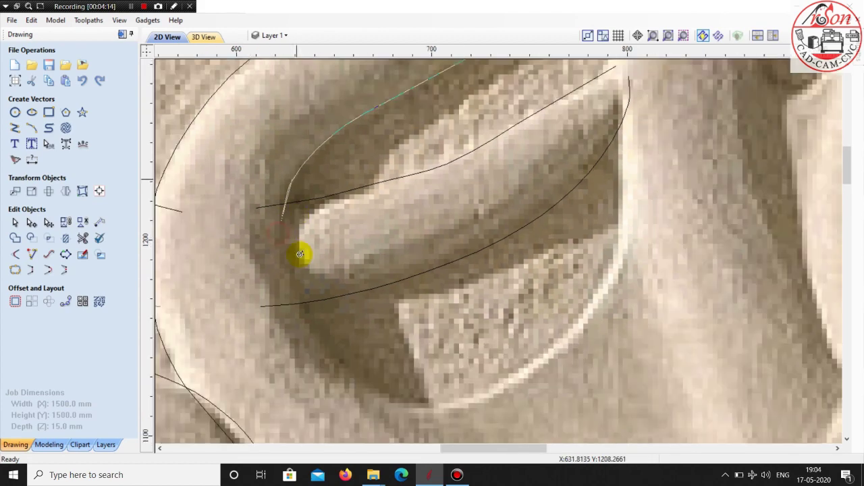
{"action": "scroll", "coordinate": [289, 272], "scroll_direction": "up", "scroll_amount": 2}
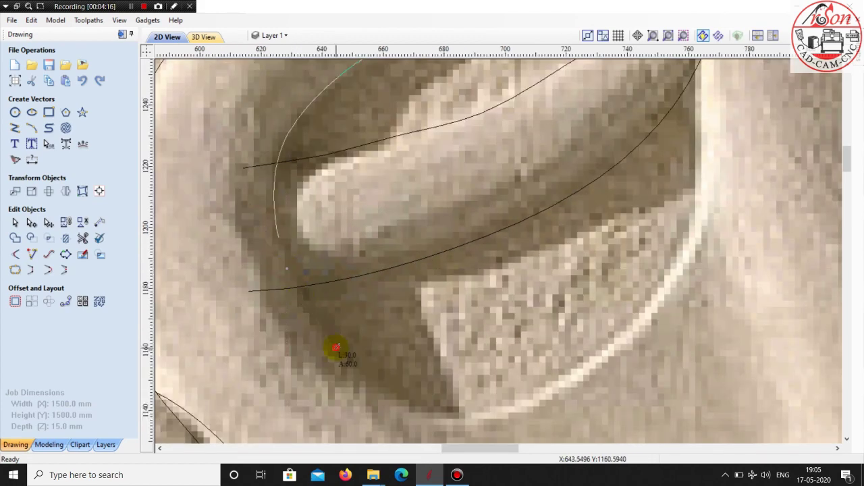
Follow the tentacle's lower edge with points, ending beside the octopus's eye
{"action": "left_click", "coordinate": [336, 347]}
{"action": "scroll", "coordinate": [336, 348], "scroll_direction": "down", "scroll_amount": 2}
{"action": "scroll", "coordinate": [358, 304], "scroll_direction": "up", "scroll_amount": 1}
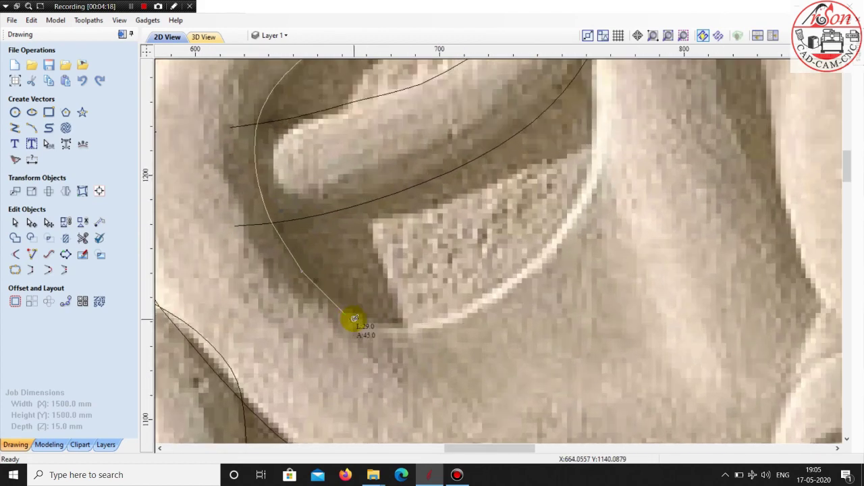
{"action": "left_click", "coordinate": [349, 318]}
{"action": "scroll", "coordinate": [349, 318], "scroll_direction": "down", "scroll_amount": 2}
{"action": "scroll", "coordinate": [356, 299], "scroll_direction": "up", "scroll_amount": 1}
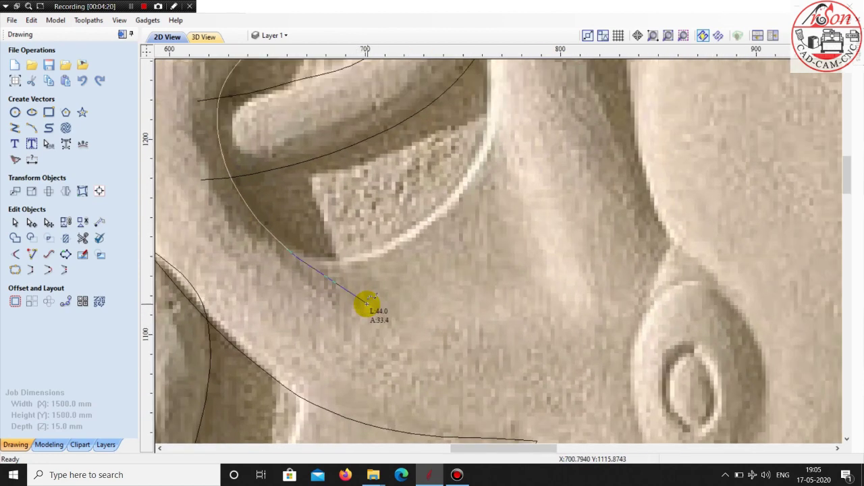
{"action": "left_click", "coordinate": [369, 303]}
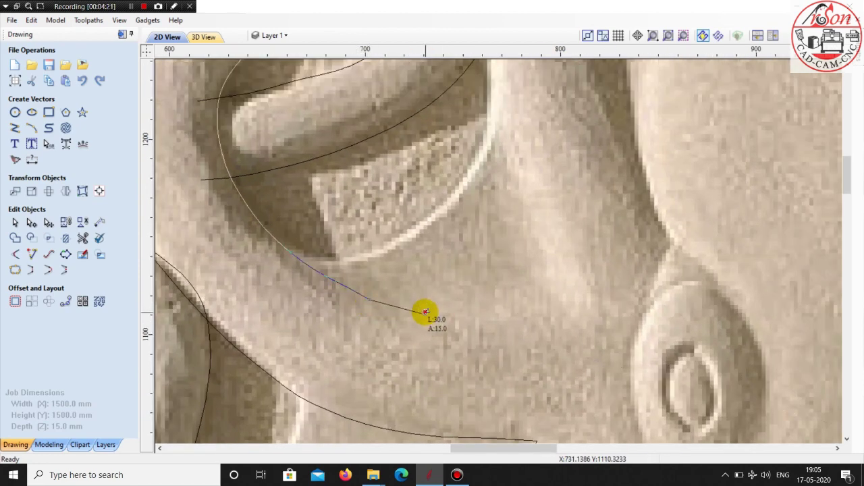
{"action": "left_click", "coordinate": [425, 311]}
{"action": "scroll", "coordinate": [425, 312], "scroll_direction": "down", "scroll_amount": 2}
{"action": "scroll", "coordinate": [410, 281], "scroll_direction": "up", "scroll_amount": 1}
{"action": "scroll", "coordinate": [412, 282], "scroll_direction": "up", "scroll_amount": 1}
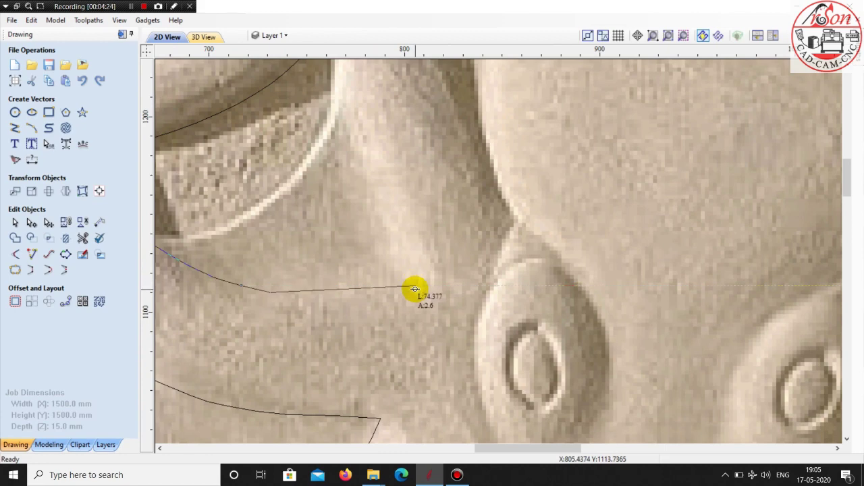
{"action": "left_click", "coordinate": [363, 292]}
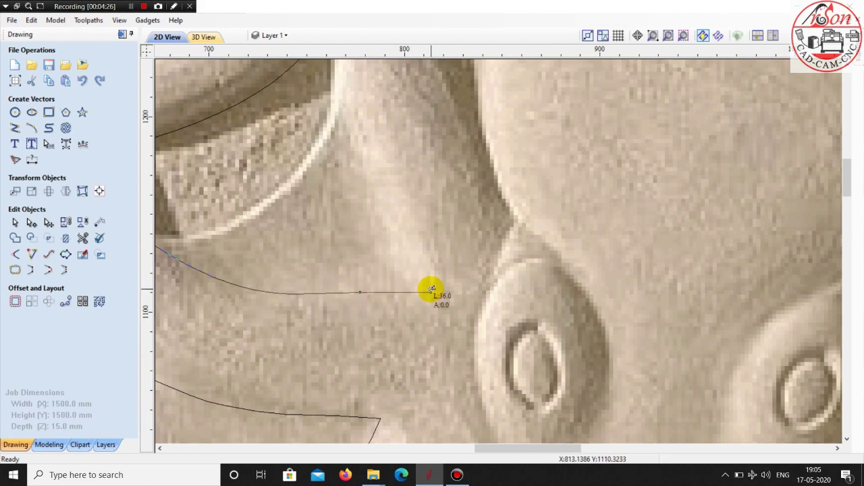
{"action": "scroll", "coordinate": [431, 284], "scroll_direction": "down", "scroll_amount": 2}
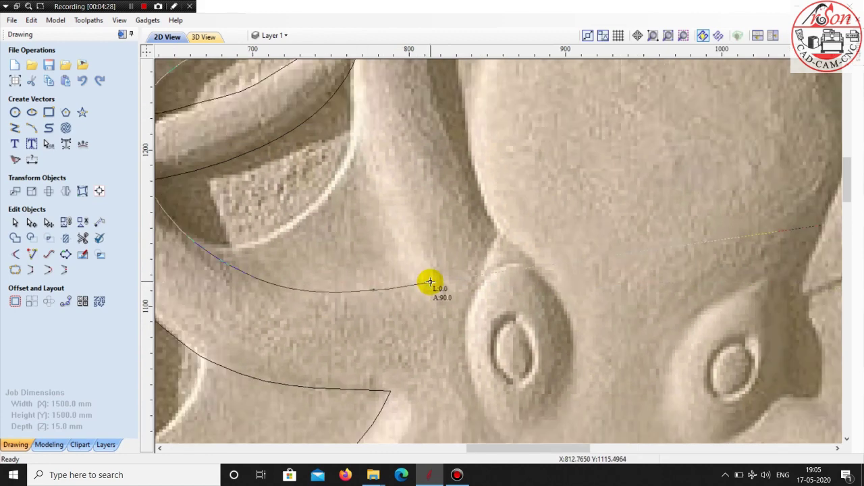
{"action": "scroll", "coordinate": [436, 293], "scroll_direction": "down", "scroll_amount": 3}
{"action": "scroll", "coordinate": [425, 290], "scroll_direction": "down", "scroll_amount": 3}
{"action": "scroll", "coordinate": [441, 323], "scroll_direction": "down", "scroll_amount": 2}
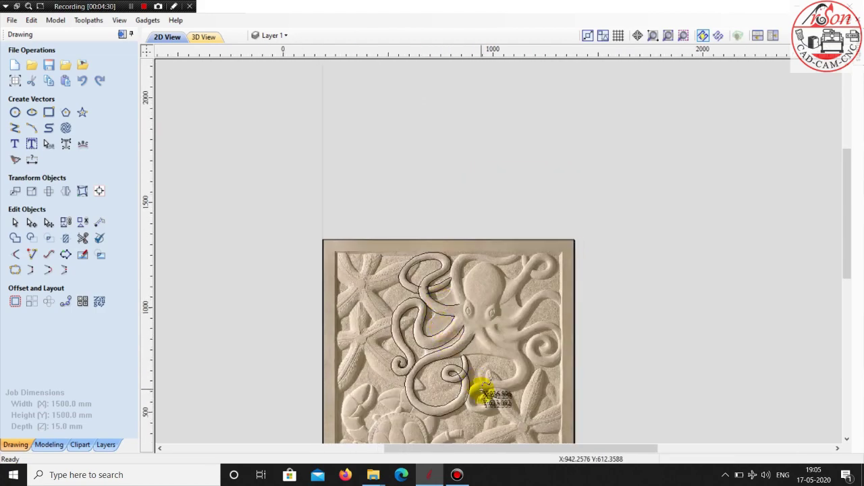
Select the S-shaped tentacle curve and switch to Node Editing, zooming in on its nodes
{"action": "scroll", "coordinate": [479, 347], "scroll_direction": "up", "scroll_amount": 4}
{"action": "scroll", "coordinate": [425, 138], "scroll_direction": "up", "scroll_amount": 2}
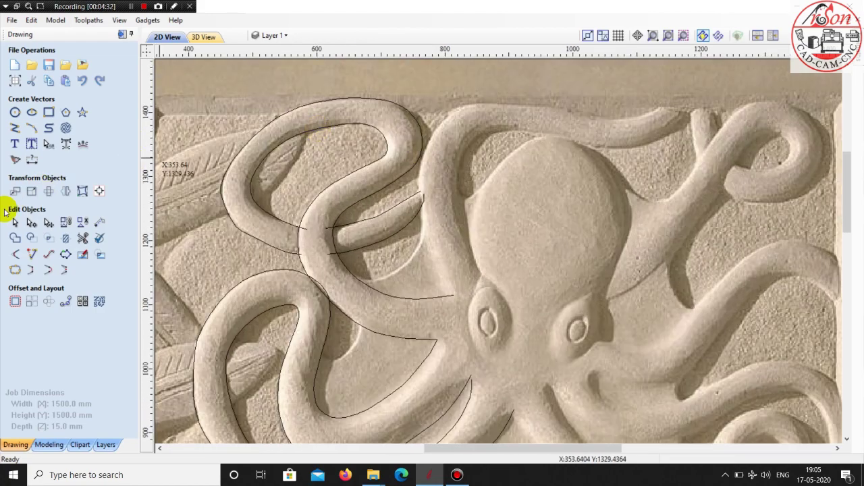
{"action": "scroll", "coordinate": [198, 296], "scroll_direction": "down", "scroll_amount": 4}
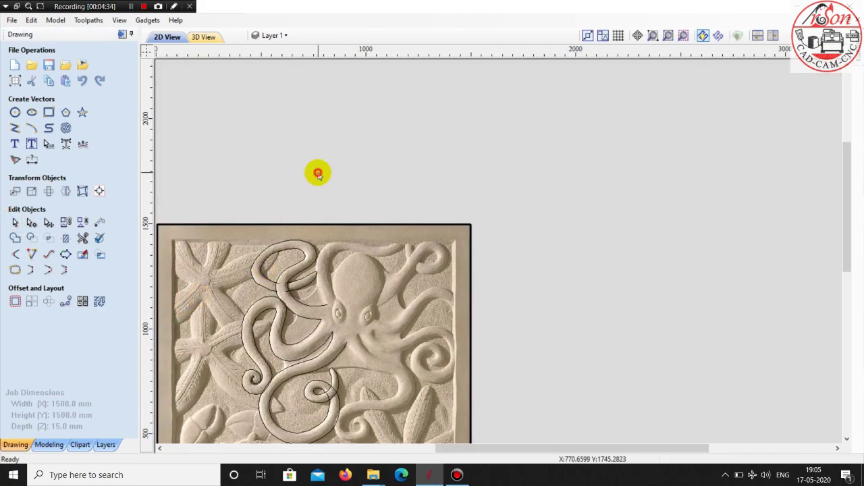
{"action": "scroll", "coordinate": [275, 293], "scroll_direction": "up", "scroll_amount": 3}
{"action": "scroll", "coordinate": [330, 361], "scroll_direction": "up", "scroll_amount": 1}
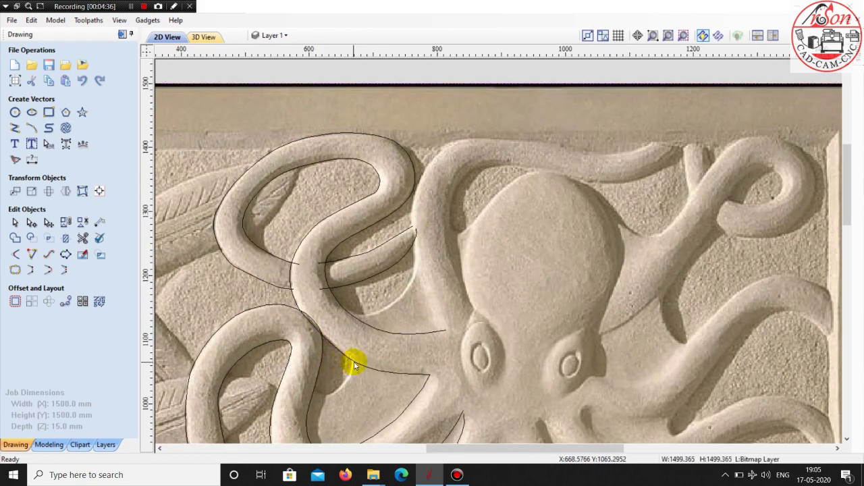
{"action": "left_click", "coordinate": [352, 362]}
{"action": "scroll", "coordinate": [353, 362], "scroll_direction": "up", "scroll_amount": 2}
{"action": "scroll", "coordinate": [353, 362], "scroll_direction": "up", "scroll_amount": 2}
{"action": "left_click", "coordinate": [19, 225]}
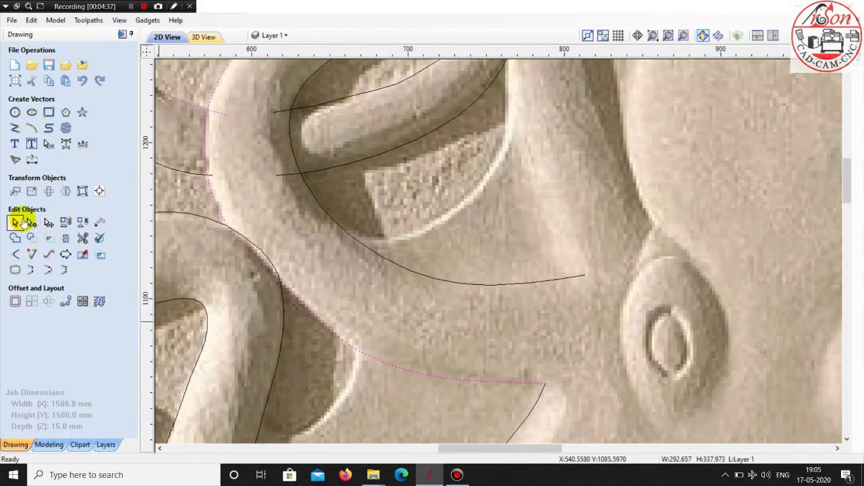
{"action": "left_click", "coordinate": [32, 223]}
{"action": "scroll", "coordinate": [447, 398], "scroll_direction": "up", "scroll_amount": 2}
{"action": "scroll", "coordinate": [432, 380], "scroll_direction": "up", "scroll_amount": 2}
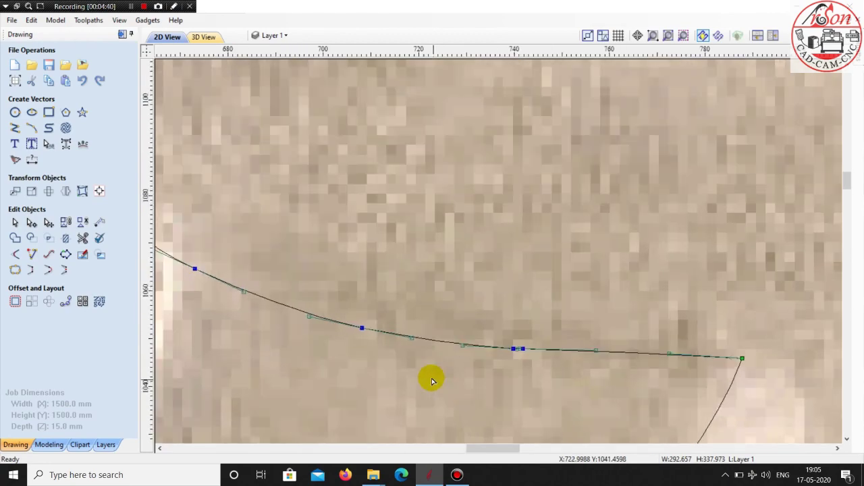
{"action": "scroll", "coordinate": [594, 360], "scroll_direction": "down", "scroll_amount": 2}
{"action": "scroll", "coordinate": [604, 363], "scroll_direction": "down", "scroll_amount": 2}
{"action": "scroll", "coordinate": [497, 331], "scroll_direction": "up", "scroll_amount": 1}
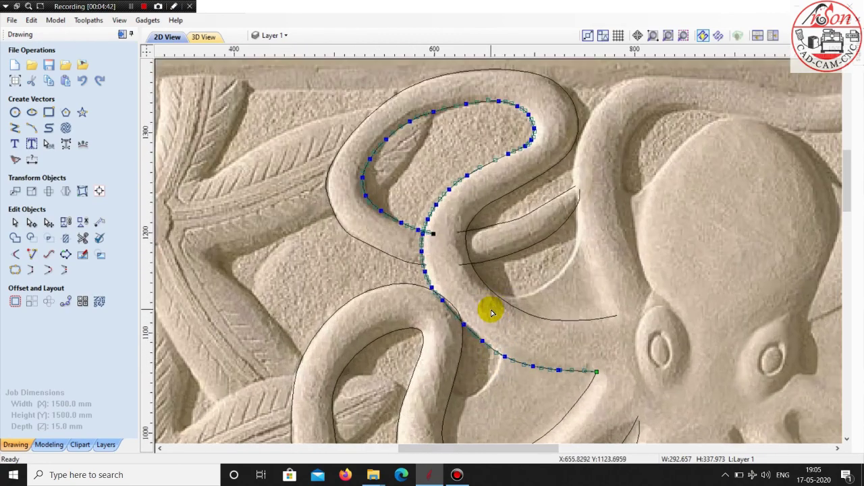
{"action": "scroll", "coordinate": [493, 308], "scroll_direction": "up", "scroll_amount": 2}
{"action": "scroll", "coordinate": [486, 284], "scroll_direction": "down", "scroll_amount": 2}
{"action": "scroll", "coordinate": [517, 202], "scroll_direction": "down", "scroll_amount": 1}
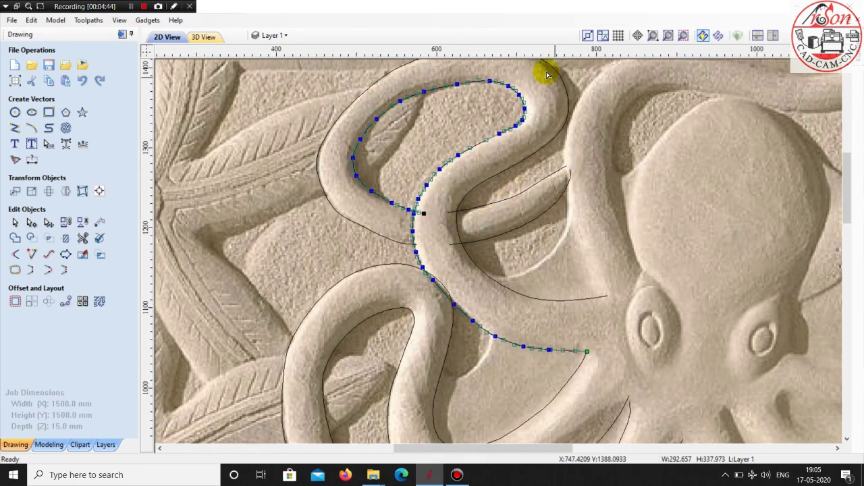
{"action": "scroll", "coordinate": [472, 72], "scroll_direction": "up", "scroll_amount": 2}
{"action": "scroll", "coordinate": [425, 84], "scroll_direction": "up", "scroll_amount": 2}
{"action": "scroll", "coordinate": [442, 130], "scroll_direction": "up", "scroll_amount": 2}
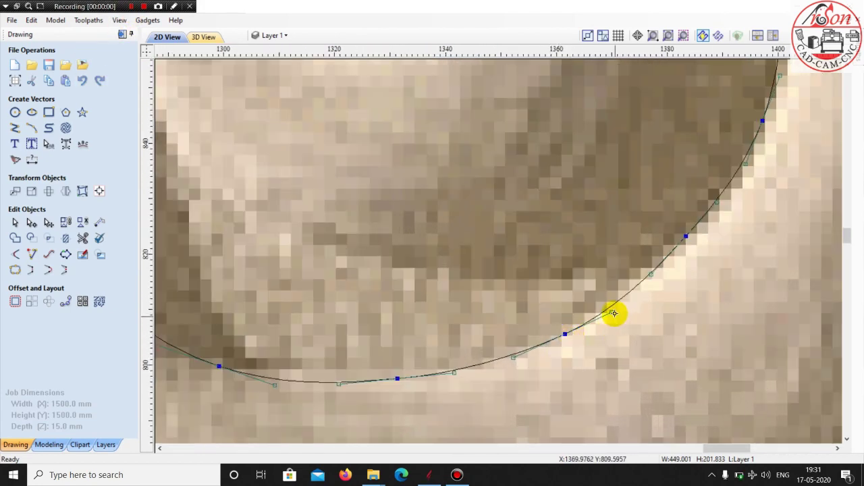
Drag the spiral curve's arc and a point onto the right spiral tentacle's edge
{"action": "left_click_drag", "start_coordinate": [613, 313], "coordinate": [619, 300]}
{"action": "scroll", "coordinate": [555, 353], "scroll_direction": "up", "scroll_amount": 1}
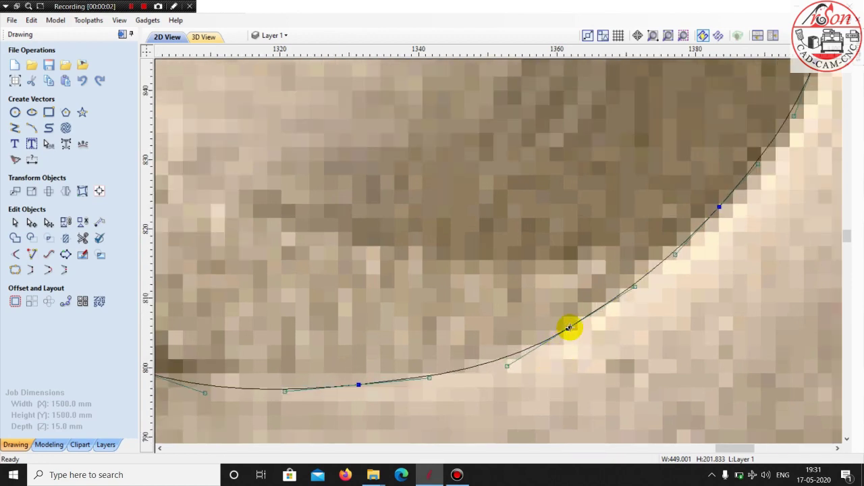
{"action": "left_click_drag", "start_coordinate": [569, 325], "coordinate": [565, 331]}
{"action": "scroll", "coordinate": [567, 355], "scroll_direction": "down", "scroll_amount": 1}
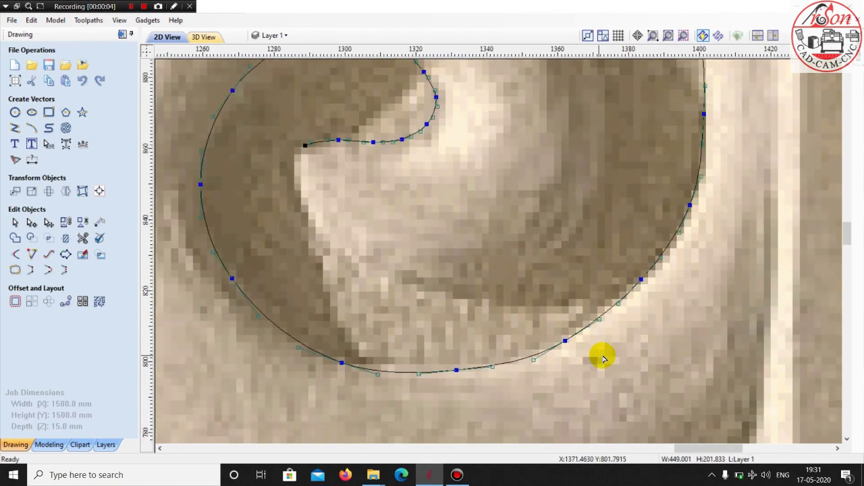
{"action": "scroll", "coordinate": [604, 357], "scroll_direction": "down", "scroll_amount": 1}
{"action": "scroll", "coordinate": [486, 382], "scroll_direction": "up", "scroll_amount": 2}
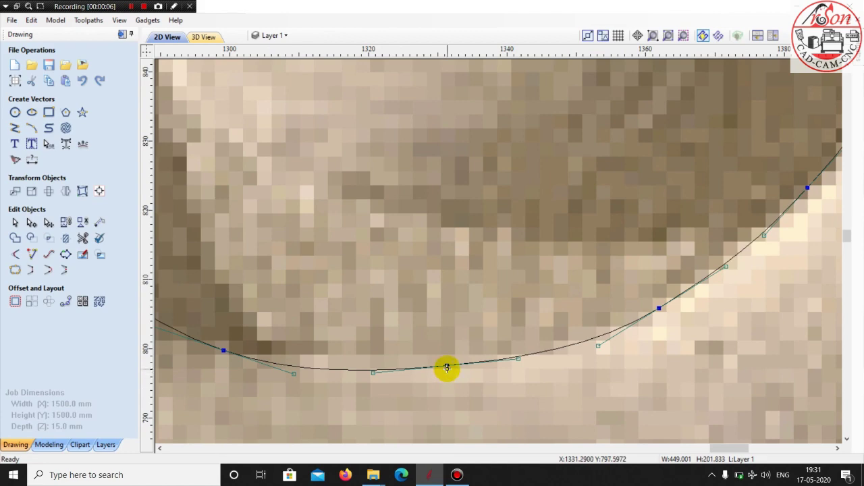
{"action": "scroll", "coordinate": [478, 392], "scroll_direction": "down", "scroll_amount": 1}
{"action": "scroll", "coordinate": [409, 378], "scroll_direction": "down", "scroll_amount": 1}
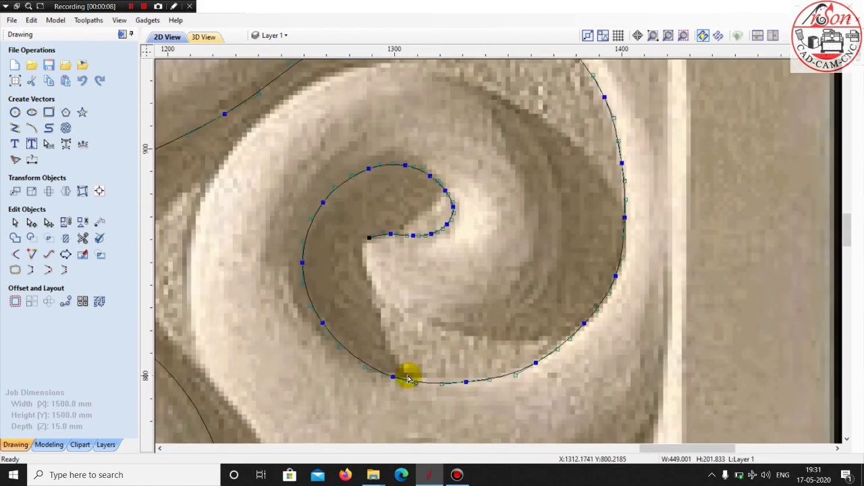
{"action": "scroll", "coordinate": [408, 378], "scroll_direction": "down", "scroll_amount": 1}
{"action": "left_click", "coordinate": [476, 262]}
On the neighbouring curve, move a point onto the groove edge and bend spans onto the tentacle outline
{"action": "scroll", "coordinate": [358, 216], "scroll_direction": "up", "scroll_amount": 2}
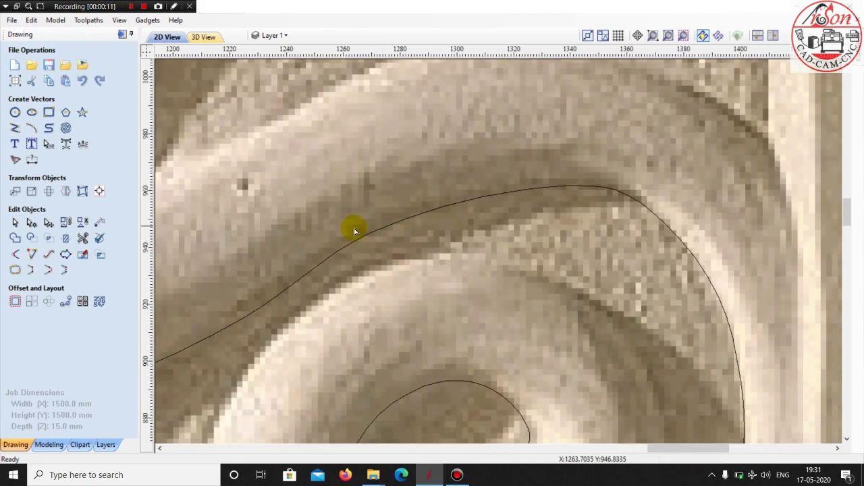
{"action": "left_click", "coordinate": [349, 243]}
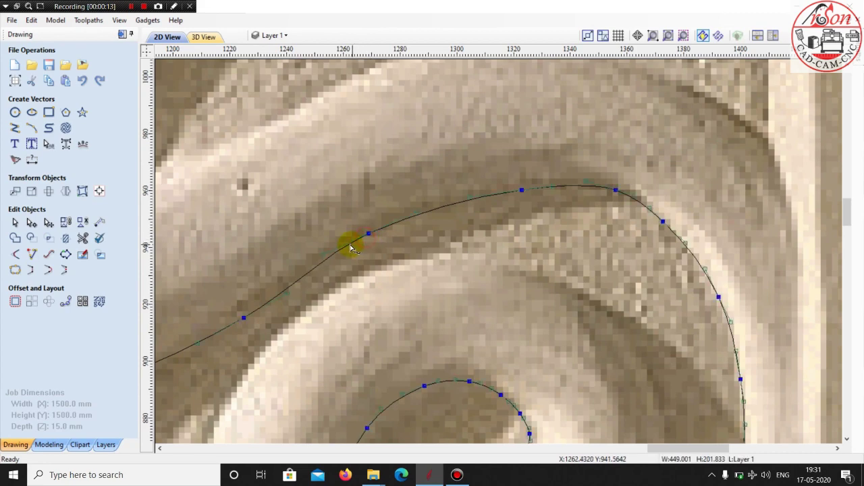
{"action": "scroll", "coordinate": [376, 228], "scroll_direction": "up", "scroll_amount": 1}
{"action": "scroll", "coordinate": [380, 224], "scroll_direction": "up", "scroll_amount": 1}
{"action": "left_click", "coordinate": [385, 223]}
{"action": "left_click_drag", "start_coordinate": [385, 229], "coordinate": [386, 235]}
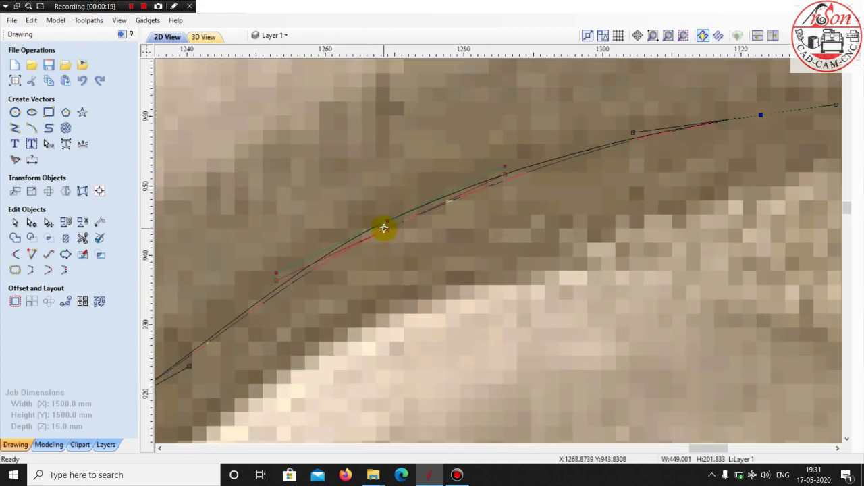
{"action": "mouse_move", "coordinate": [504, 175]}
{"action": "left_mouse_down"}
{"action": "mouse_move", "coordinate": [511, 150]}
{"action": "mouse_move", "coordinate": [497, 189]}
{"action": "left_mouse_up"}
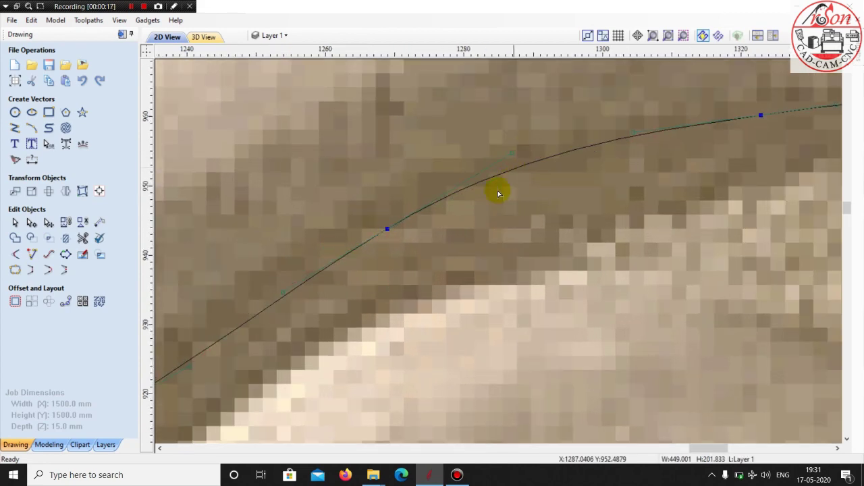
{"action": "scroll", "coordinate": [376, 235], "scroll_direction": "down", "scroll_amount": 3}
{"action": "scroll", "coordinate": [564, 181], "scroll_direction": "up", "scroll_amount": 1}
{"action": "scroll", "coordinate": [533, 189], "scroll_direction": "up", "scroll_amount": 1}
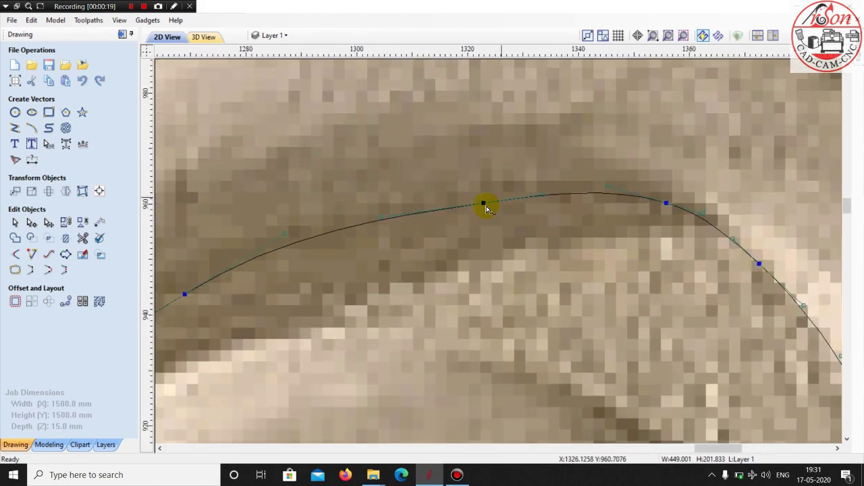
{"action": "scroll", "coordinate": [484, 203], "scroll_direction": "up", "scroll_amount": 1}
{"action": "left_click_drag", "start_coordinate": [469, 195], "coordinate": [467, 193]}
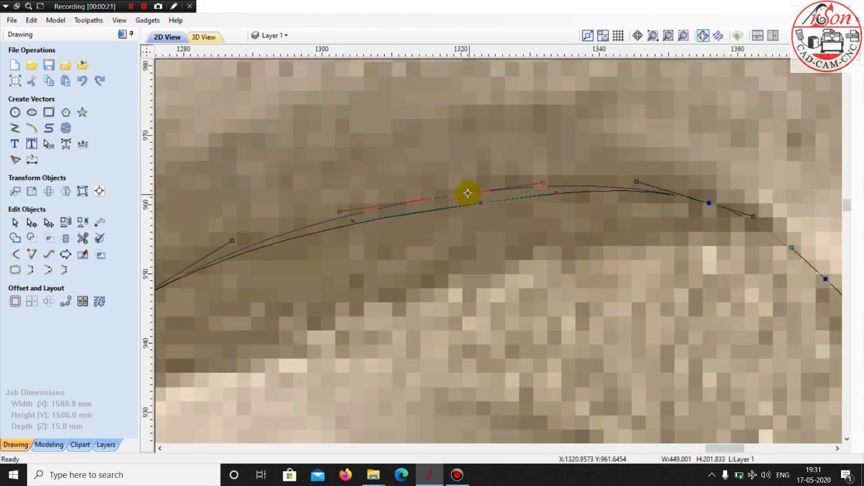
{"action": "scroll", "coordinate": [420, 193], "scroll_direction": "down", "scroll_amount": 3}
{"action": "scroll", "coordinate": [565, 183], "scroll_direction": "up", "scroll_amount": 1}
{"action": "scroll", "coordinate": [581, 202], "scroll_direction": "up", "scroll_amount": 1}
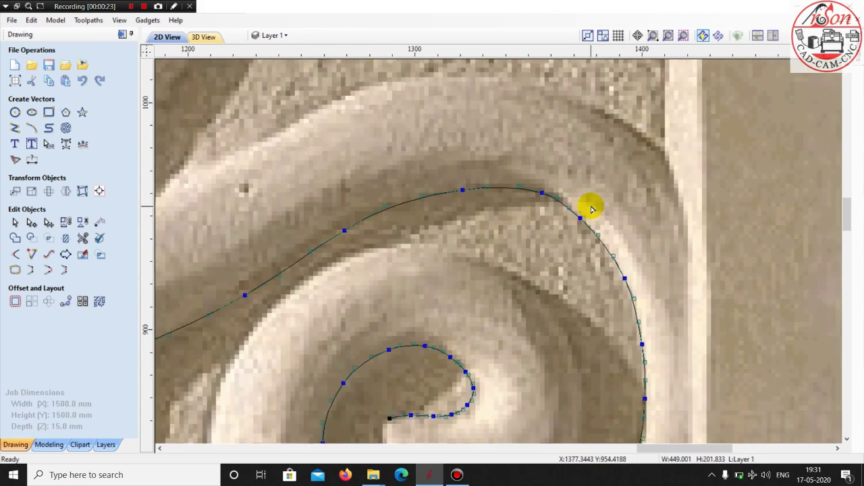
{"action": "scroll", "coordinate": [550, 193], "scroll_direction": "up", "scroll_amount": 1}
{"action": "scroll", "coordinate": [535, 196], "scroll_direction": "up", "scroll_amount": 1}
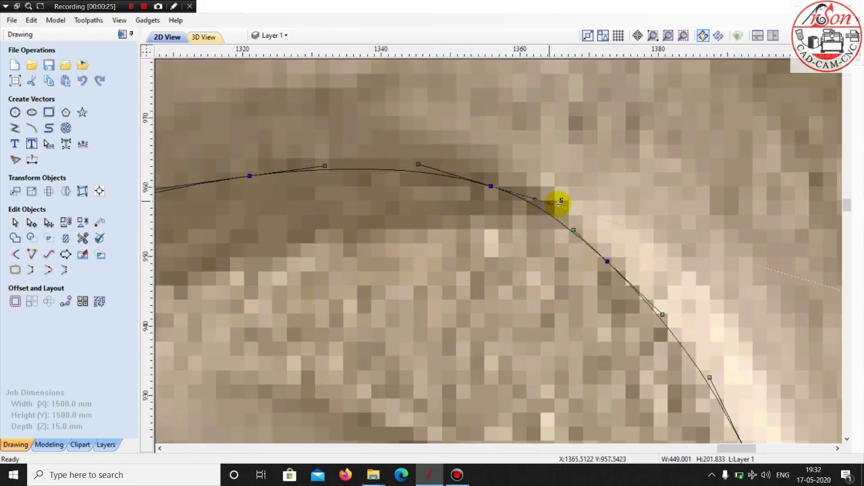
Pull the remaining curve spans onto the dark tentacle edge
{"action": "left_click_drag", "start_coordinate": [536, 197], "coordinate": [556, 209]}
{"action": "scroll", "coordinate": [476, 176], "scroll_direction": "up", "scroll_amount": 1}
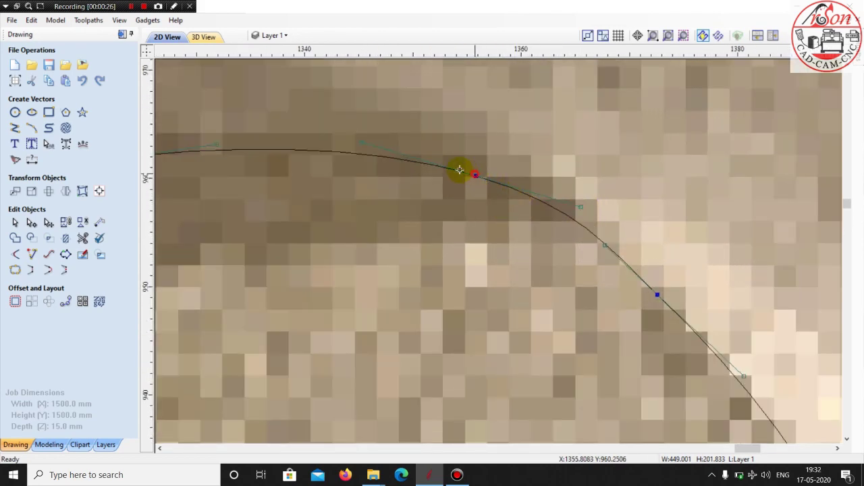
{"action": "mouse_move", "coordinate": [459, 169]}
{"action": "left_mouse_down"}
{"action": "mouse_move", "coordinate": [447, 162]}
{"action": "mouse_move", "coordinate": [495, 186]}
{"action": "left_mouse_up"}
{"action": "scroll", "coordinate": [507, 187], "scroll_direction": "down", "scroll_amount": 2}
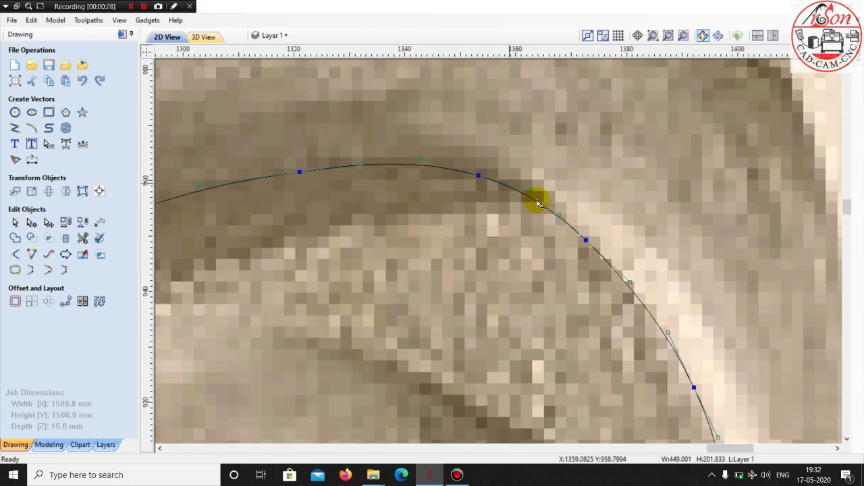
{"action": "scroll", "coordinate": [652, 226], "scroll_direction": "down", "scroll_amount": 1}
{"action": "scroll", "coordinate": [658, 227], "scroll_direction": "down", "scroll_amount": 1}
{"action": "scroll", "coordinate": [635, 223], "scroll_direction": "up", "scroll_amount": 1}
{"action": "scroll", "coordinate": [607, 219], "scroll_direction": "up", "scroll_amount": 1}
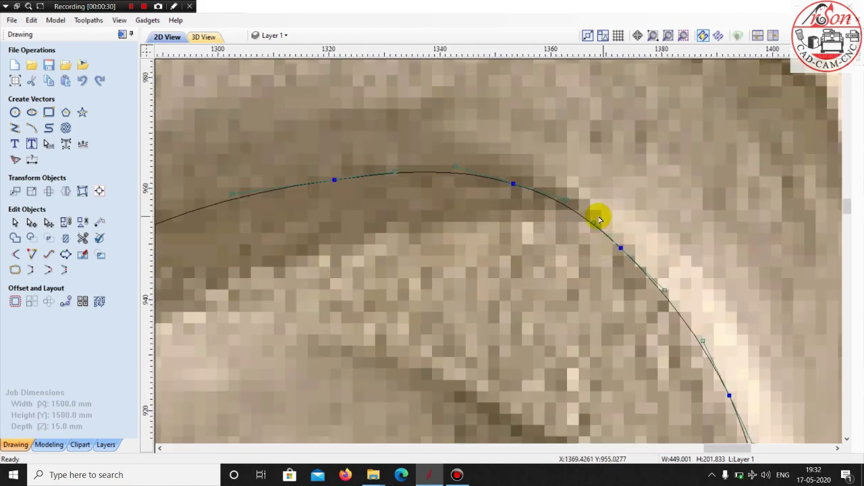
{"action": "left_click_drag", "start_coordinate": [592, 220], "coordinate": [578, 203]}
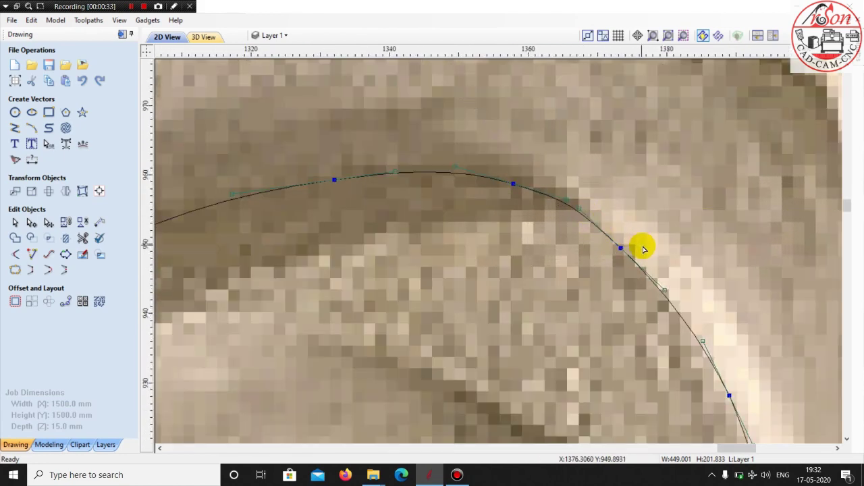
{"action": "scroll", "coordinate": [643, 247], "scroll_direction": "up", "scroll_amount": 1}
{"action": "scroll", "coordinate": [631, 249], "scroll_direction": "up", "scroll_amount": 1}
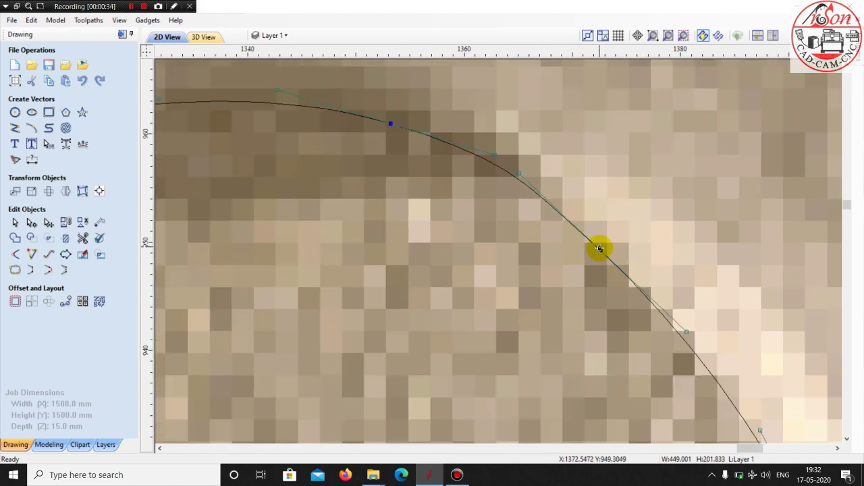
Insert extra nodes on the spiral and lower curves, then deselect the edited curve
{"action": "key", "text": "p"}
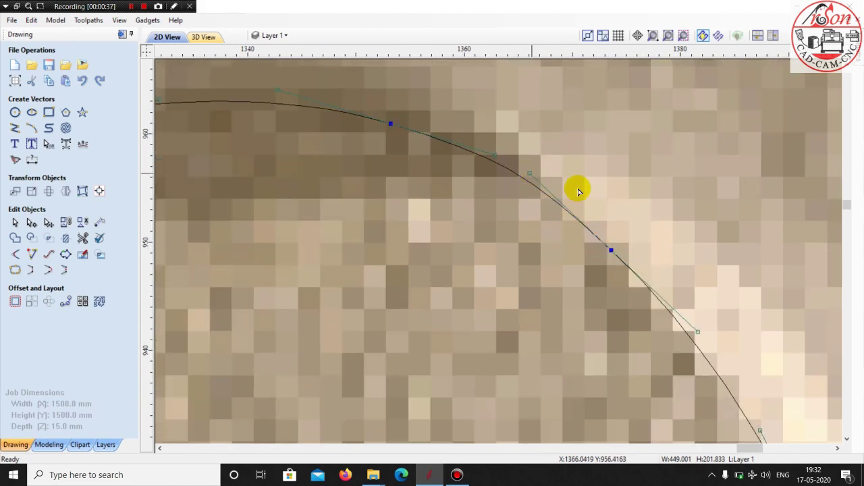
{"action": "scroll", "coordinate": [607, 203], "scroll_direction": "down", "scroll_amount": 1}
{"action": "scroll", "coordinate": [652, 221], "scroll_direction": "down", "scroll_amount": 1}
{"action": "scroll", "coordinate": [675, 238], "scroll_direction": "down", "scroll_amount": 2}
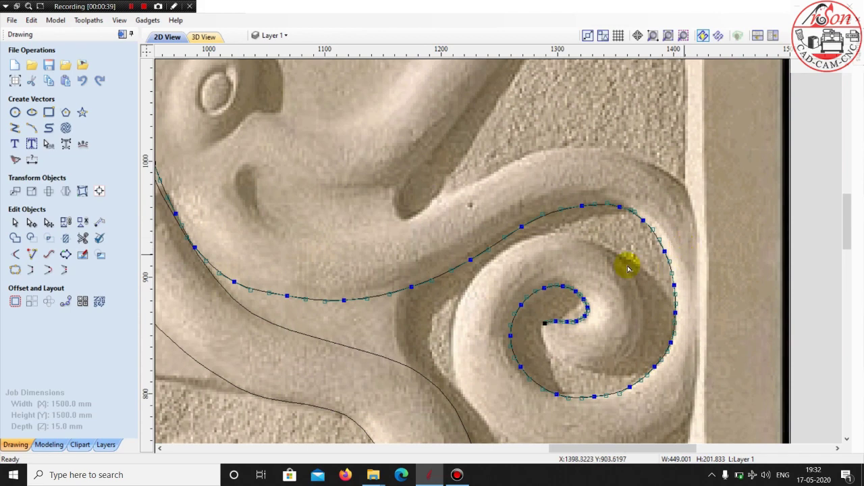
{"action": "scroll", "coordinate": [648, 264], "scroll_direction": "down", "scroll_amount": 1}
{"action": "scroll", "coordinate": [407, 305], "scroll_direction": "up", "scroll_amount": 2}
{"action": "scroll", "coordinate": [410, 309], "scroll_direction": "up", "scroll_amount": 2}
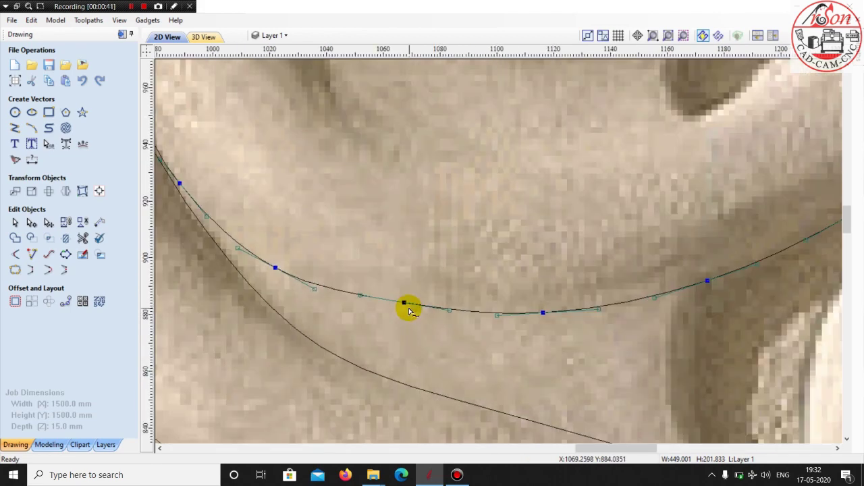
{"action": "key", "text": "p"}
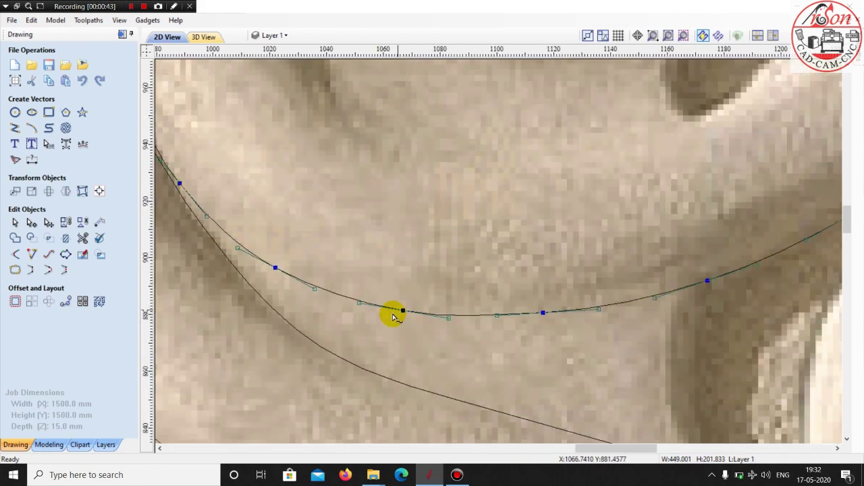
{"action": "scroll", "coordinate": [527, 353], "scroll_direction": "down", "scroll_amount": 3}
{"action": "left_click", "coordinate": [428, 265]}
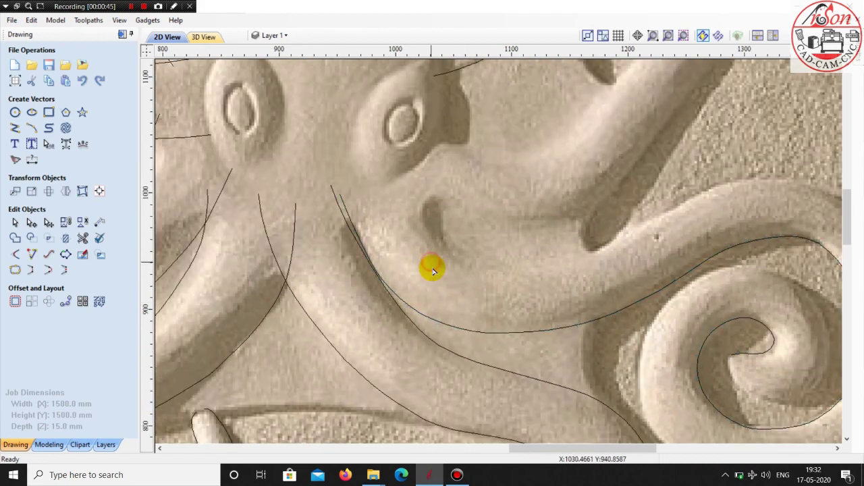
{"action": "scroll", "coordinate": [445, 351], "scroll_direction": "up", "scroll_amount": 1}
{"action": "scroll", "coordinate": [506, 310], "scroll_direction": "down", "scroll_amount": 3}
Start a Draw Curves trace beside the right eye with points along the tentacle's upper edge
{"action": "scroll", "coordinate": [279, 187], "scroll_direction": "up", "scroll_amount": 2}
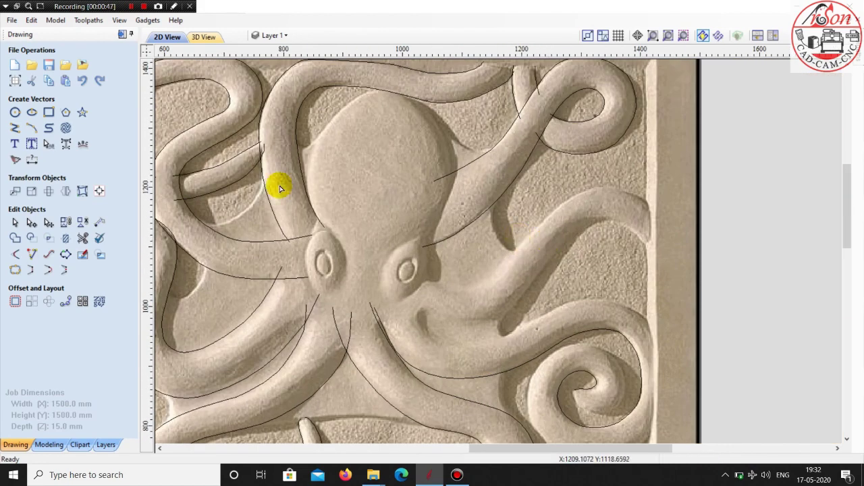
{"action": "left_click", "coordinate": [130, 6]}
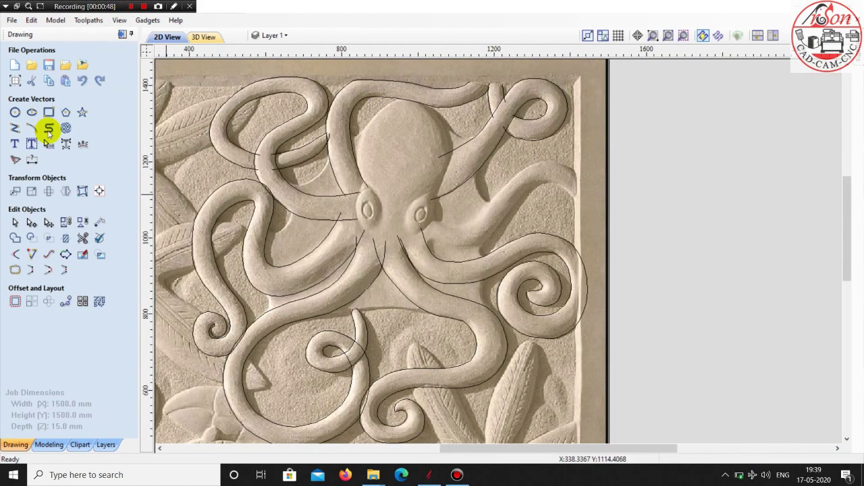
{"action": "scroll", "coordinate": [421, 215], "scroll_direction": "up", "scroll_amount": 2}
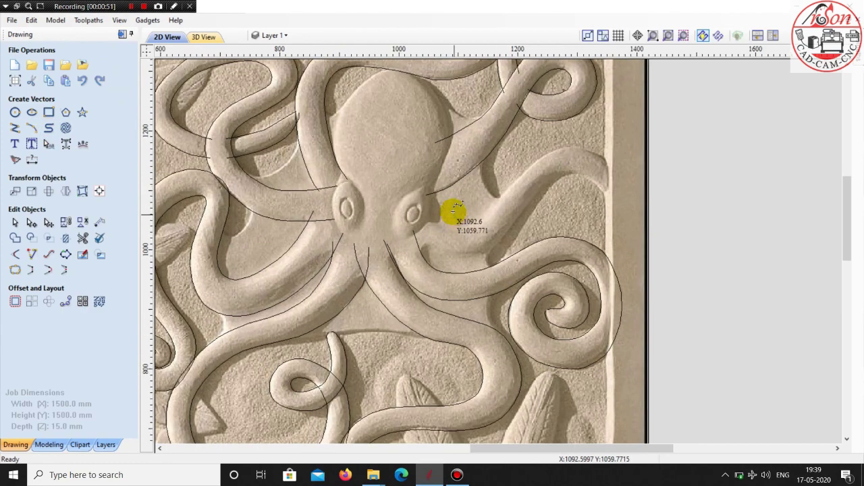
{"action": "scroll", "coordinate": [421, 214], "scroll_direction": "up", "scroll_amount": 1}
{"action": "scroll", "coordinate": [422, 215], "scroll_direction": "up", "scroll_amount": 1}
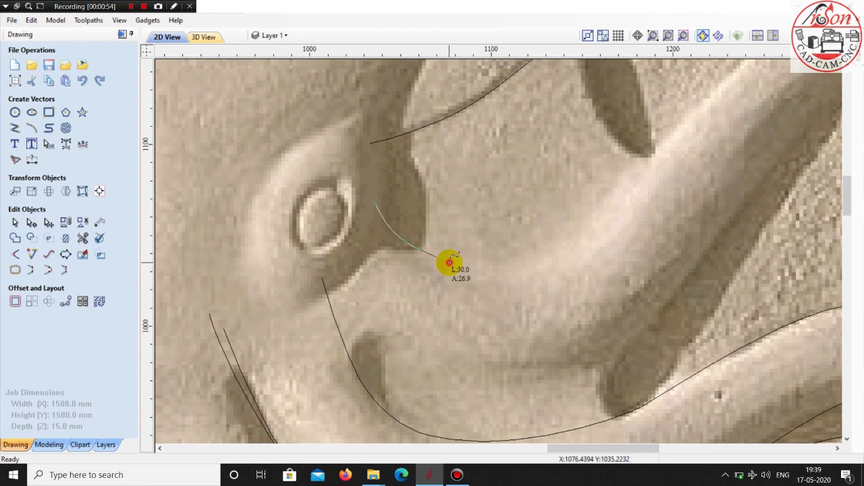
{"action": "left_click", "coordinate": [449, 262]}
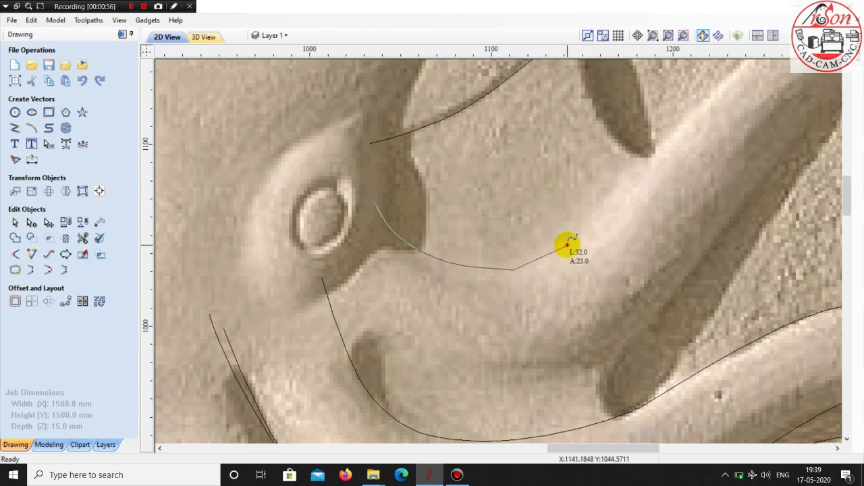
{"action": "left_click", "coordinate": [565, 245]}
{"action": "left_click", "coordinate": [643, 164]}
{"action": "scroll", "coordinate": [517, 228], "scroll_direction": "down", "scroll_amount": 4}
{"action": "scroll", "coordinate": [673, 119], "scroll_direction": "up", "scroll_amount": 2}
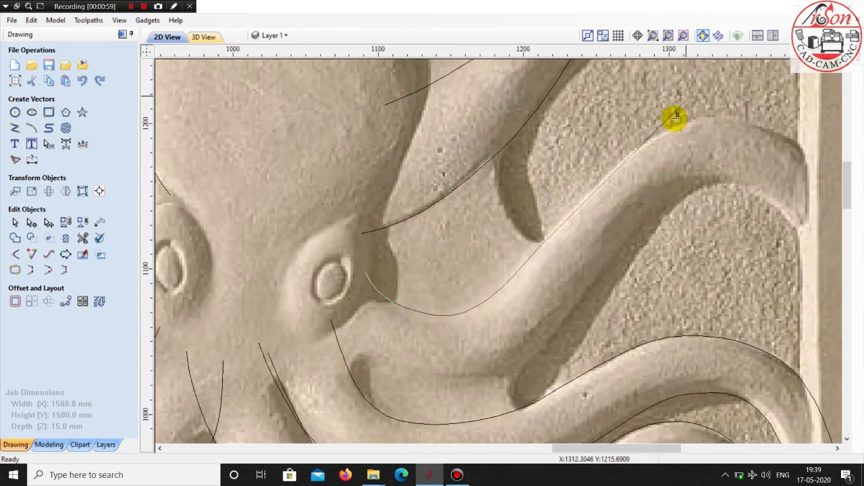
{"action": "scroll", "coordinate": [561, 218], "scroll_direction": "up", "scroll_amount": 3}
Carry the curve over the tentacle's upper bend to the right border and finish it
{"action": "left_click", "coordinate": [533, 243]}
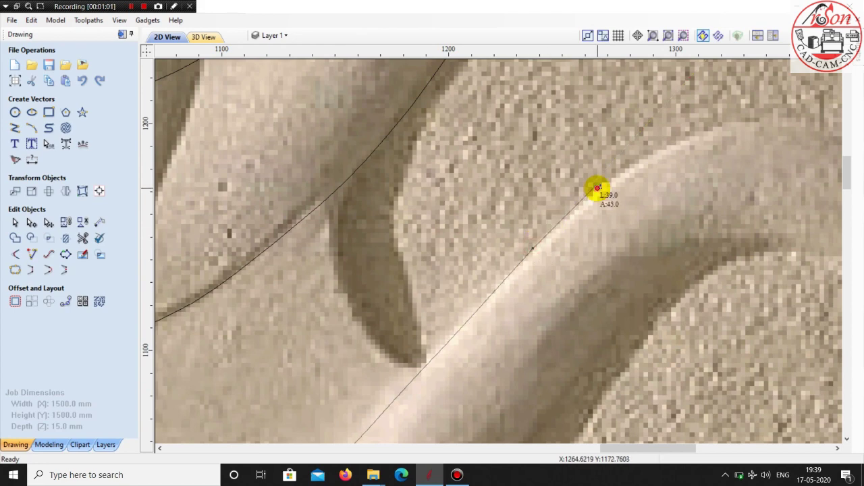
{"action": "left_click", "coordinate": [596, 184]}
{"action": "left_click", "coordinate": [657, 149]}
{"action": "scroll", "coordinate": [472, 207], "scroll_direction": "down", "scroll_amount": 2}
{"action": "scroll", "coordinate": [627, 148], "scroll_direction": "down", "scroll_amount": 1}
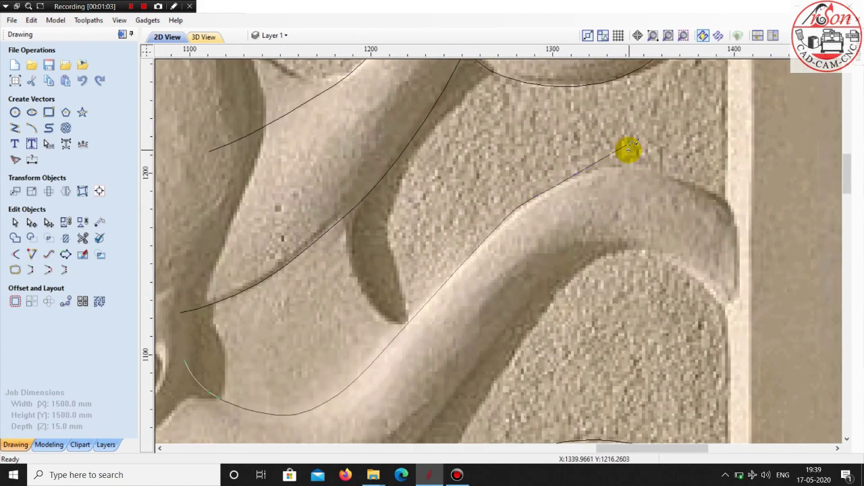
{"action": "scroll", "coordinate": [593, 179], "scroll_direction": "up", "scroll_amount": 3}
{"action": "left_click", "coordinate": [585, 177]}
{"action": "left_click", "coordinate": [660, 179]}
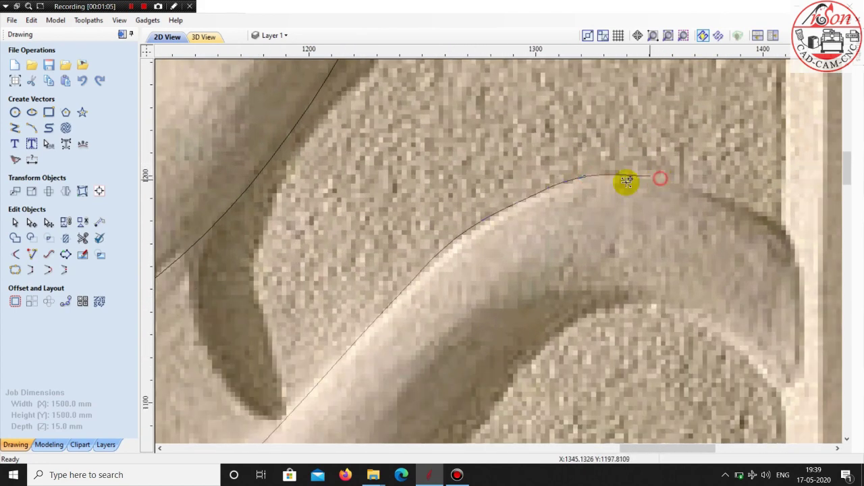
{"action": "scroll", "coordinate": [761, 208], "scroll_direction": "down", "scroll_amount": 1}
{"action": "scroll", "coordinate": [698, 193], "scroll_direction": "down", "scroll_amount": 1}
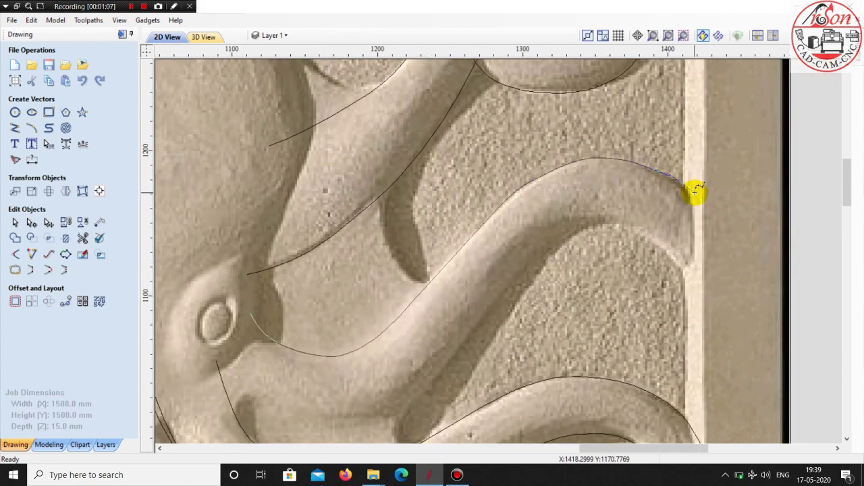
{"action": "scroll", "coordinate": [694, 194], "scroll_direction": "up", "scroll_amount": 2}
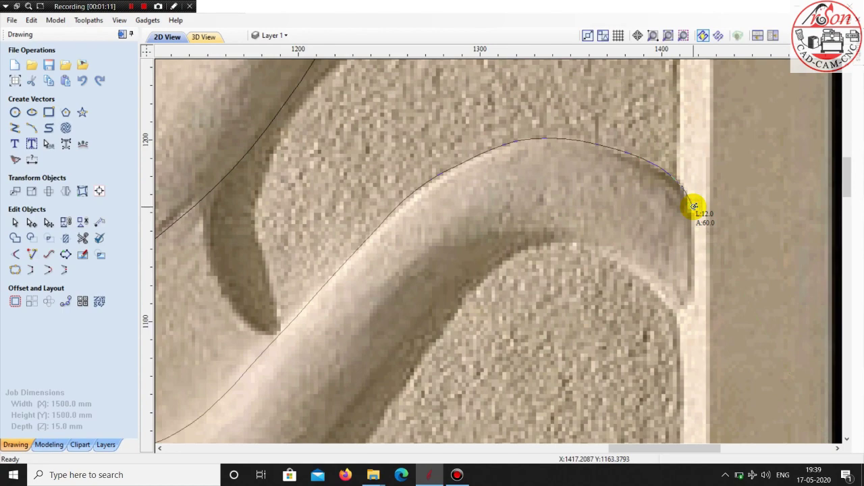
{"action": "right_click", "coordinate": [693, 206]}
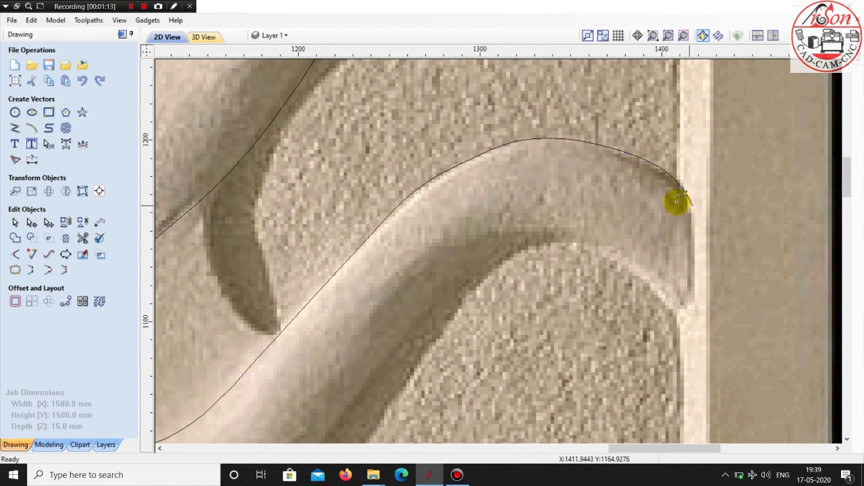
{"action": "scroll", "coordinate": [709, 218], "scroll_direction": "down", "scroll_amount": 1}
{"action": "scroll", "coordinate": [675, 263], "scroll_direction": "down", "scroll_amount": 1}
Begin a new curve below the right eye, placing points along the tentacle's lower edge
{"action": "scroll", "coordinate": [550, 300], "scroll_direction": "down", "scroll_amount": 1}
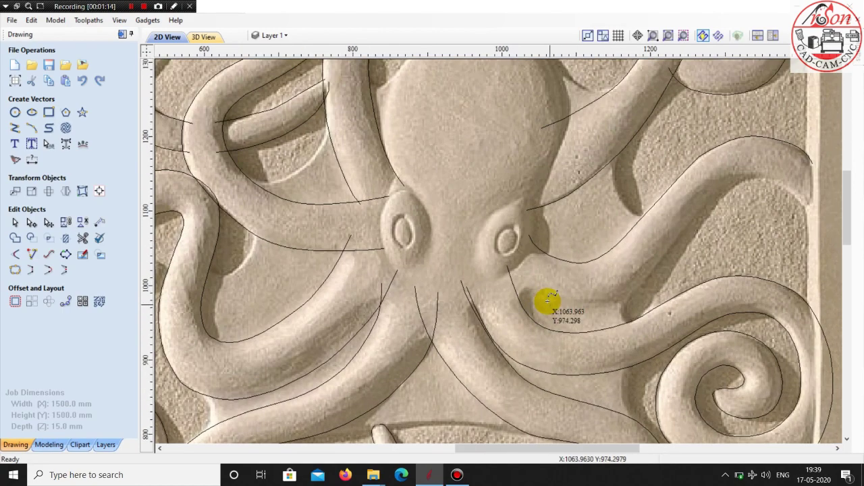
{"action": "scroll", "coordinate": [548, 301], "scroll_direction": "up", "scroll_amount": 1}
{"action": "scroll", "coordinate": [525, 289], "scroll_direction": "up", "scroll_amount": 1}
{"action": "left_click", "coordinate": [475, 236]}
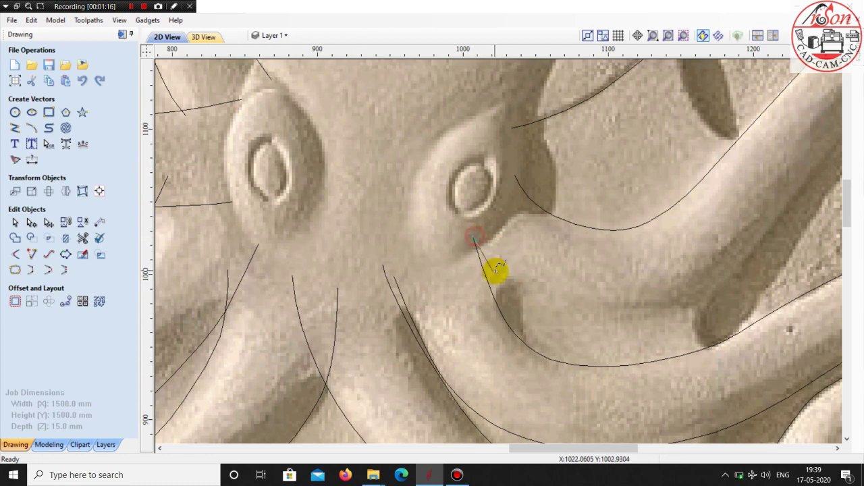
{"action": "left_click", "coordinate": [497, 274]}
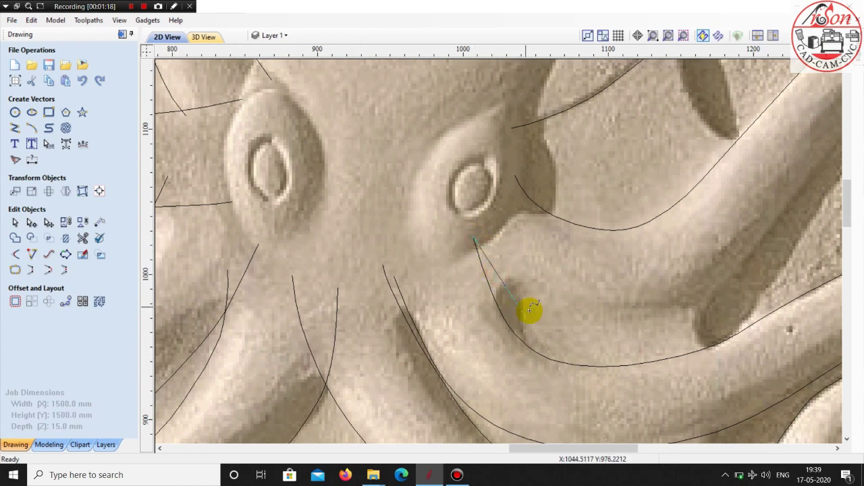
{"action": "scroll", "coordinate": [530, 309], "scroll_direction": "up", "scroll_amount": 1}
{"action": "left_click", "coordinate": [533, 309]}
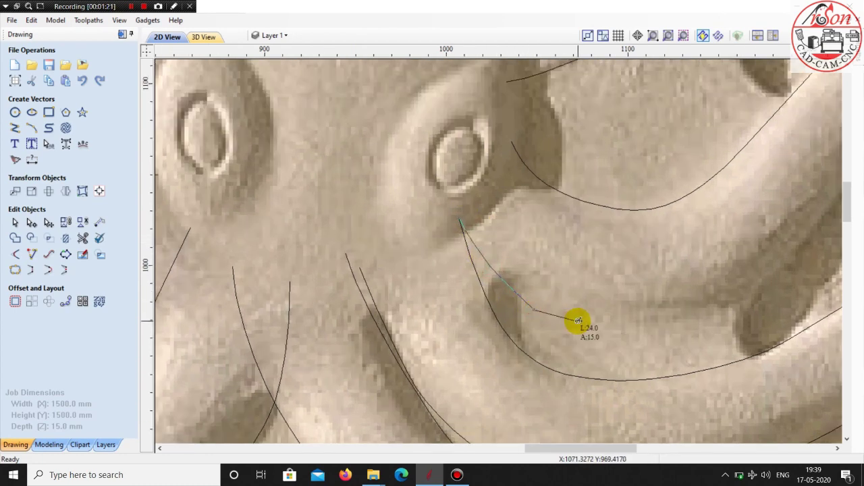
{"action": "left_click", "coordinate": [581, 323]}
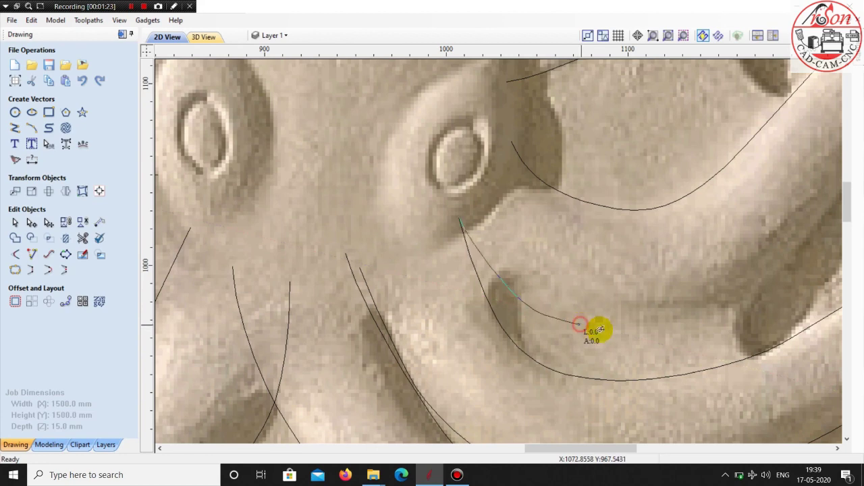
{"action": "left_click", "coordinate": [663, 330]}
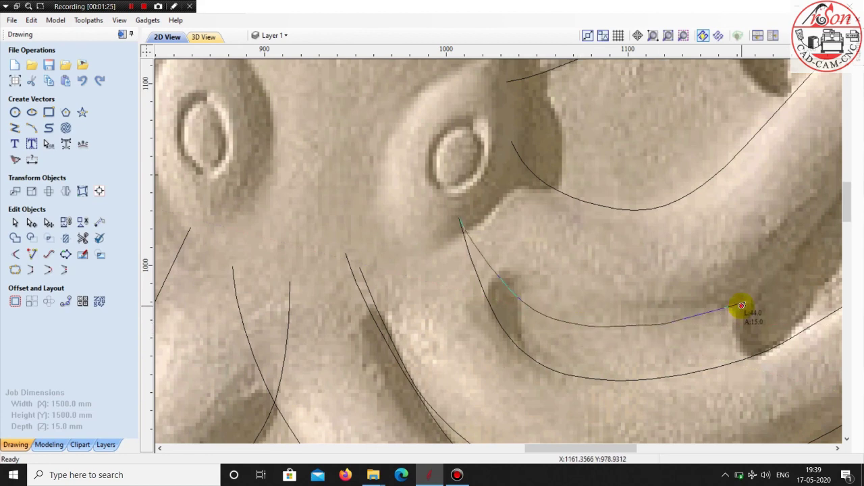
{"action": "scroll", "coordinate": [627, 304], "scroll_direction": "down", "scroll_amount": 3}
{"action": "scroll", "coordinate": [706, 290], "scroll_direction": "up", "scroll_amount": 3}
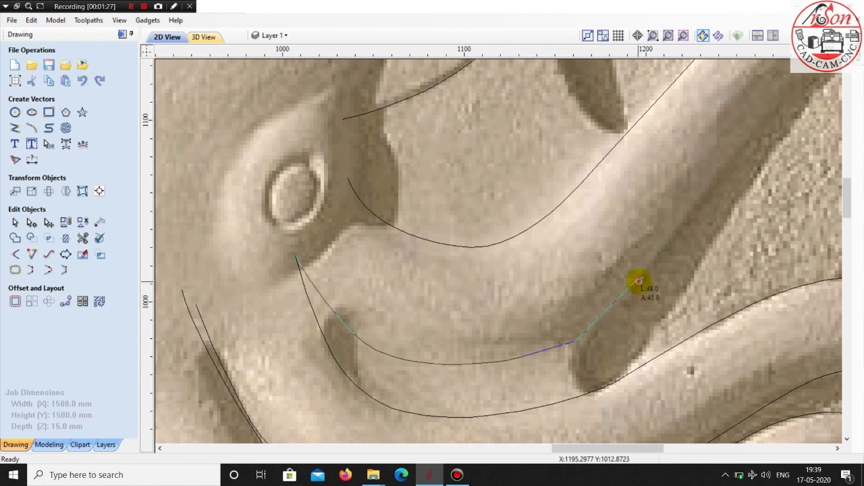
{"action": "left_click", "coordinate": [639, 281]}
{"action": "left_click", "coordinate": [700, 204]}
Add points at the tentacle bend and end, finishing the roughly 415 × 179 mm curve at the right border
{"action": "scroll", "coordinate": [607, 277], "scroll_direction": "down", "scroll_amount": 3}
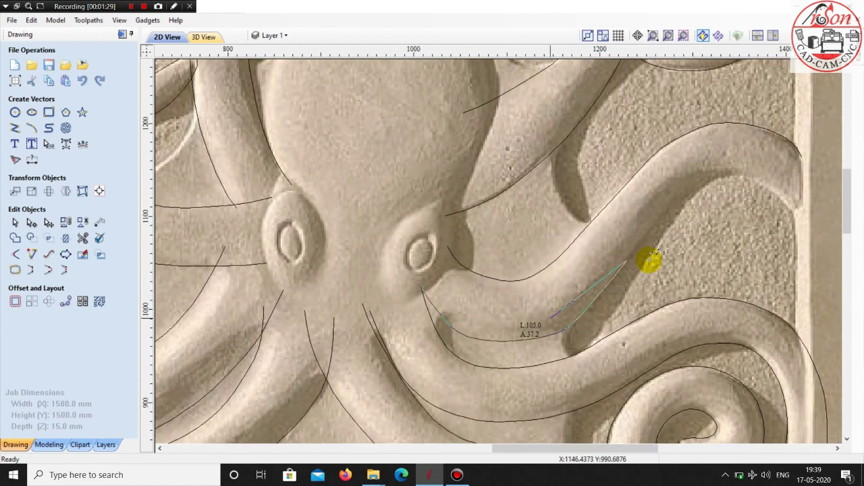
{"action": "scroll", "coordinate": [656, 235], "scroll_direction": "up", "scroll_amount": 2}
{"action": "scroll", "coordinate": [629, 233], "scroll_direction": "up", "scroll_amount": 1}
{"action": "scroll", "coordinate": [652, 214], "scroll_direction": "down", "scroll_amount": 1}
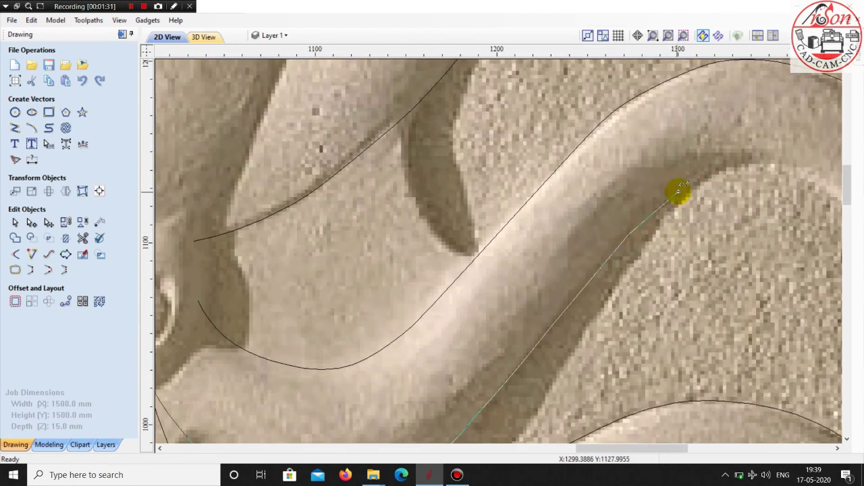
{"action": "scroll", "coordinate": [687, 195], "scroll_direction": "down", "scroll_amount": 2}
{"action": "scroll", "coordinate": [684, 195], "scroll_direction": "up", "scroll_amount": 3}
{"action": "scroll", "coordinate": [684, 195], "scroll_direction": "up", "scroll_amount": 1}
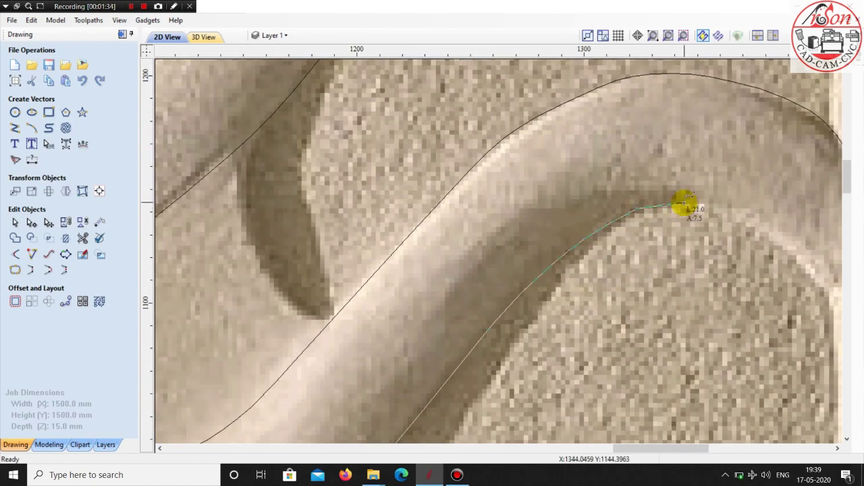
{"action": "scroll", "coordinate": [684, 201], "scroll_direction": "down", "scroll_amount": 1}
{"action": "scroll", "coordinate": [486, 226], "scroll_direction": "down", "scroll_amount": 1}
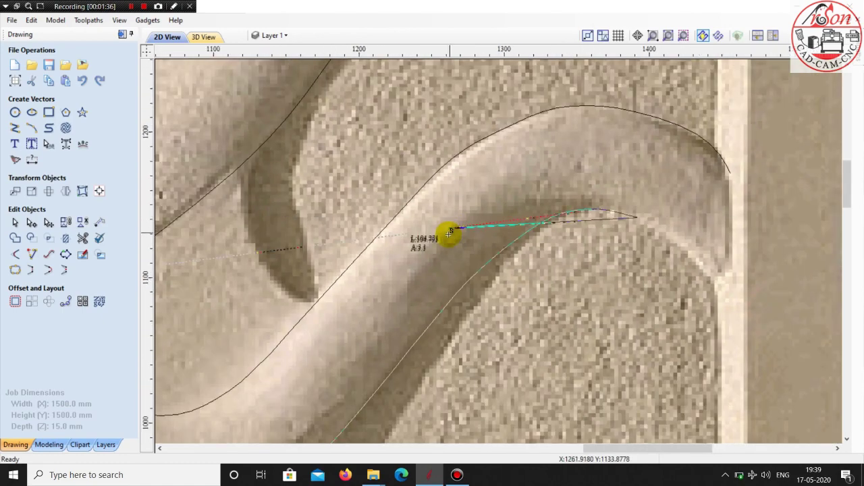
{"action": "scroll", "coordinate": [574, 222], "scroll_direction": "down", "scroll_amount": 1}
{"action": "scroll", "coordinate": [571, 233], "scroll_direction": "up", "scroll_amount": 1}
{"action": "scroll", "coordinate": [561, 239], "scroll_direction": "up", "scroll_amount": 1}
{"action": "scroll", "coordinate": [547, 245], "scroll_direction": "up", "scroll_amount": 1}
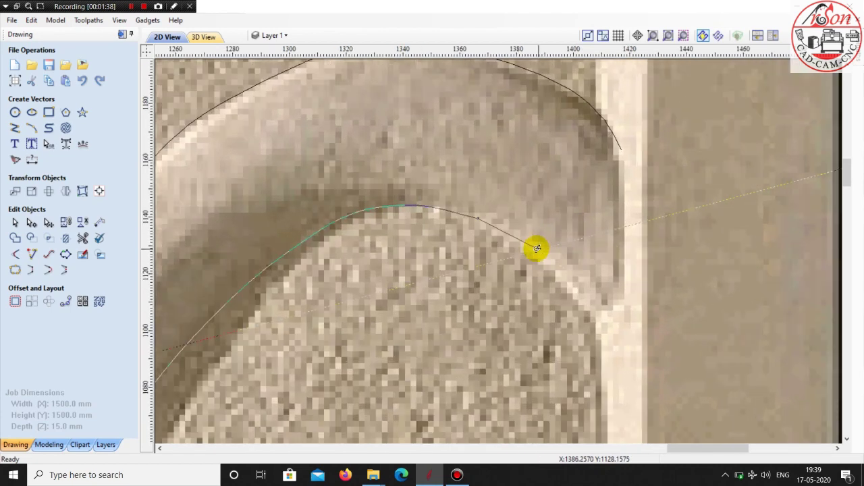
{"action": "left_click", "coordinate": [531, 253]}
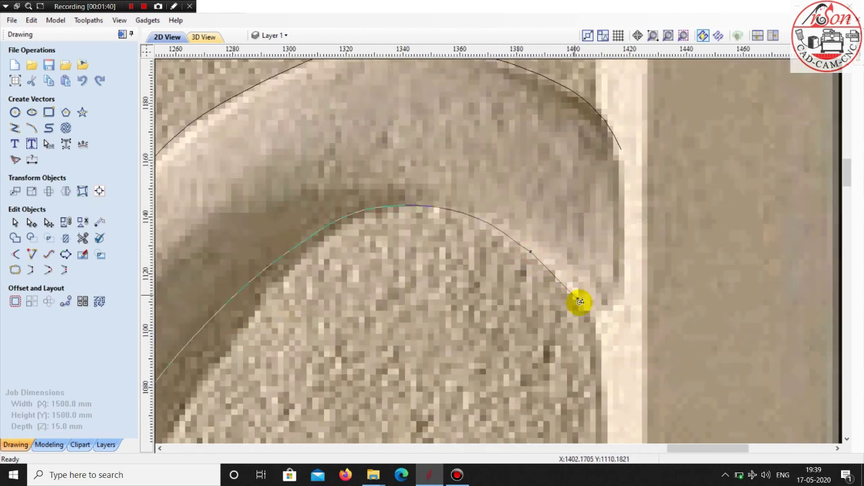
{"action": "left_click", "coordinate": [580, 302]}
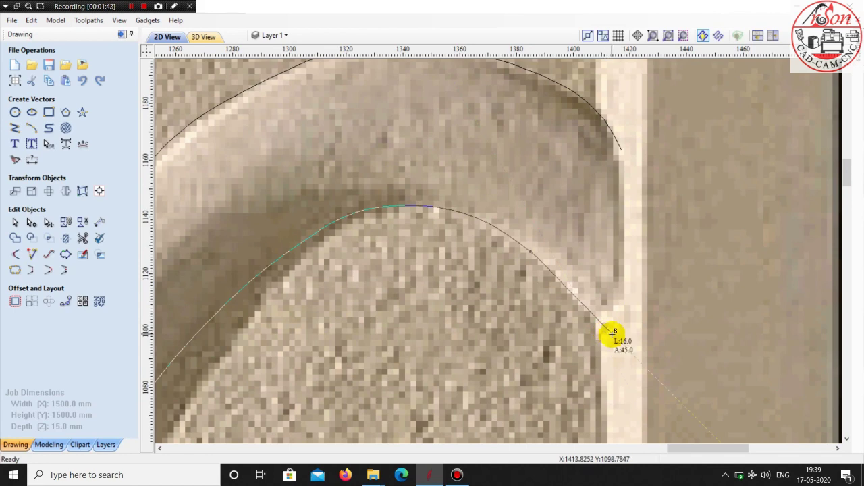
{"action": "left_click", "coordinate": [631, 352]}
{"action": "right_click", "coordinate": [630, 351]}
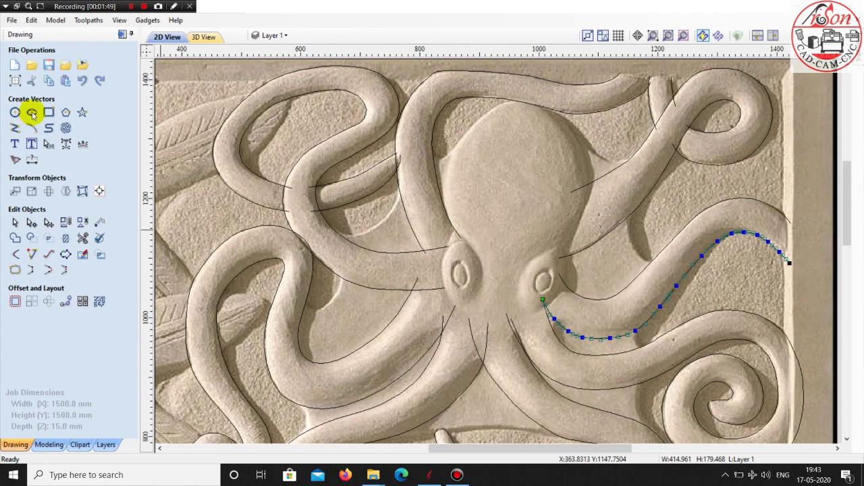
Draw an ellipse over the left eye's inner ring and close the ellipse tool
{"action": "left_click", "coordinate": [31, 113]}
{"action": "scroll", "coordinate": [486, 278], "scroll_direction": "up", "scroll_amount": 3}
{"action": "scroll", "coordinate": [442, 280], "scroll_direction": "up", "scroll_amount": 2}
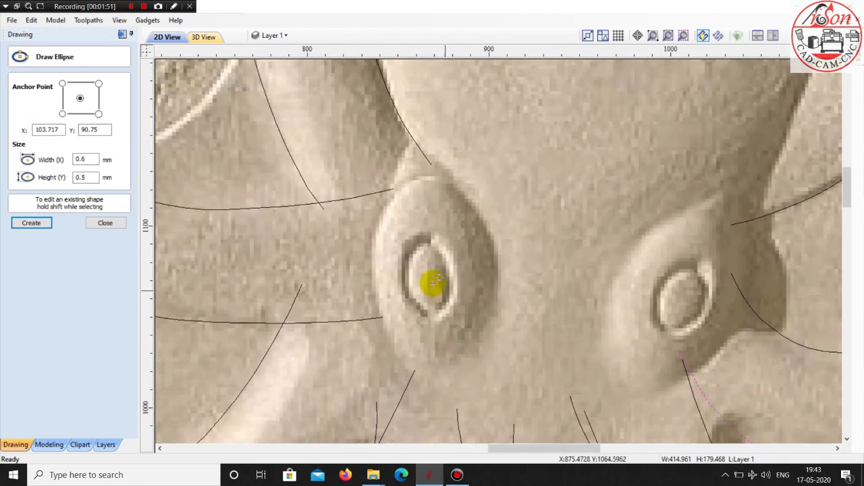
{"action": "left_click_drag", "start_coordinate": [430, 277], "coordinate": [412, 305]}
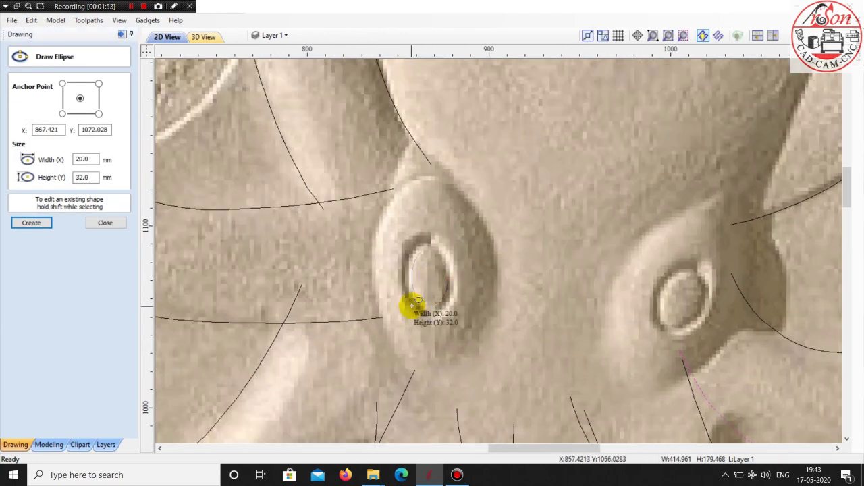
{"action": "left_click", "coordinate": [105, 223]}
{"action": "scroll", "coordinate": [424, 248], "scroll_direction": "up", "scroll_amount": 1}
{"action": "scroll", "coordinate": [427, 244], "scroll_direction": "up", "scroll_amount": 1}
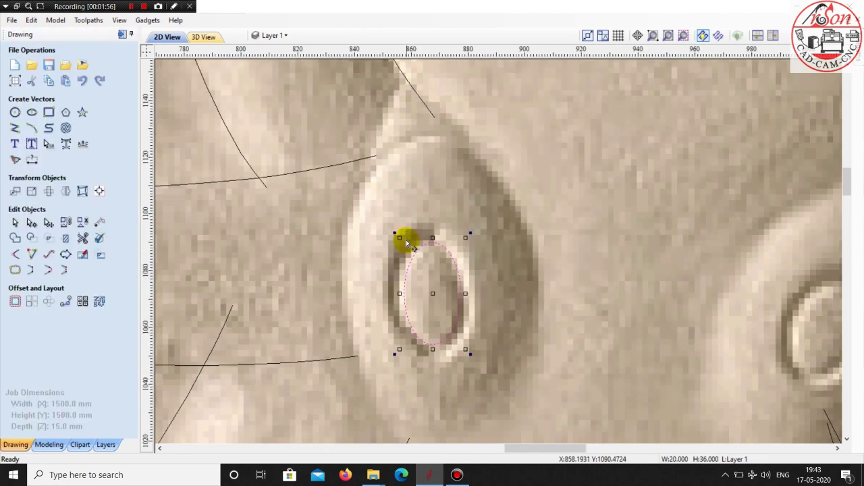
{"action": "scroll", "coordinate": [405, 264], "scroll_direction": "up", "scroll_amount": 2}
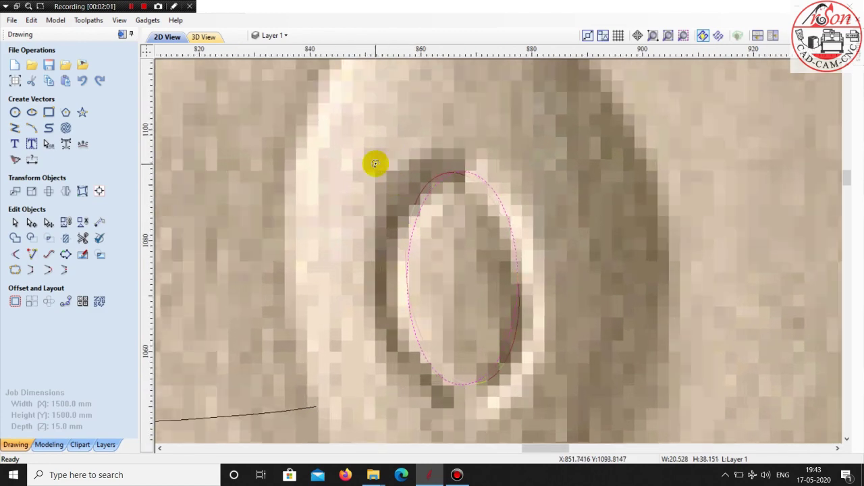
Resize the eye ellipse with its handles so it fits the left eye ring
{"action": "left_click_drag", "start_coordinate": [399, 162], "coordinate": [397, 164]}
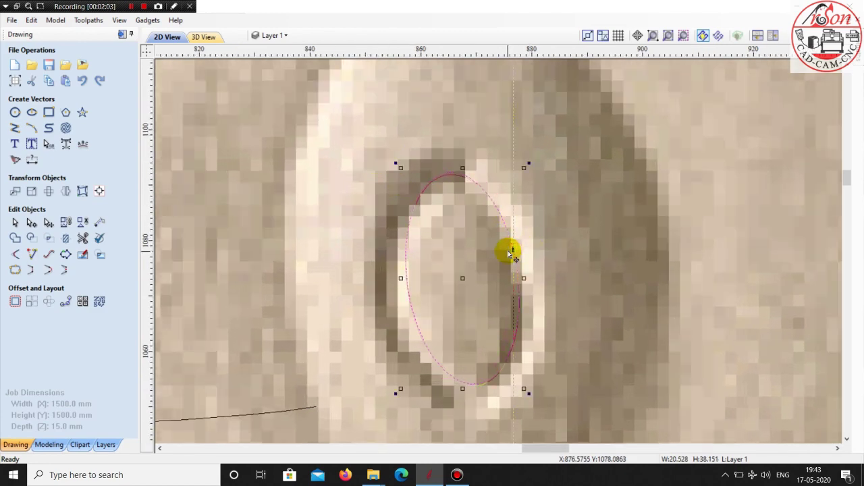
{"action": "scroll", "coordinate": [508, 253], "scroll_direction": "down", "scroll_amount": 3}
{"action": "scroll", "coordinate": [468, 236], "scroll_direction": "up", "scroll_amount": 1}
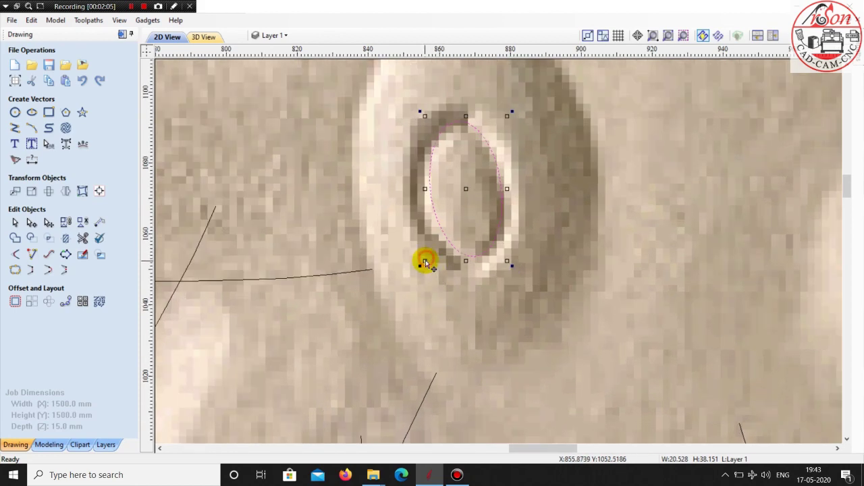
{"action": "left_click", "coordinate": [424, 263]}
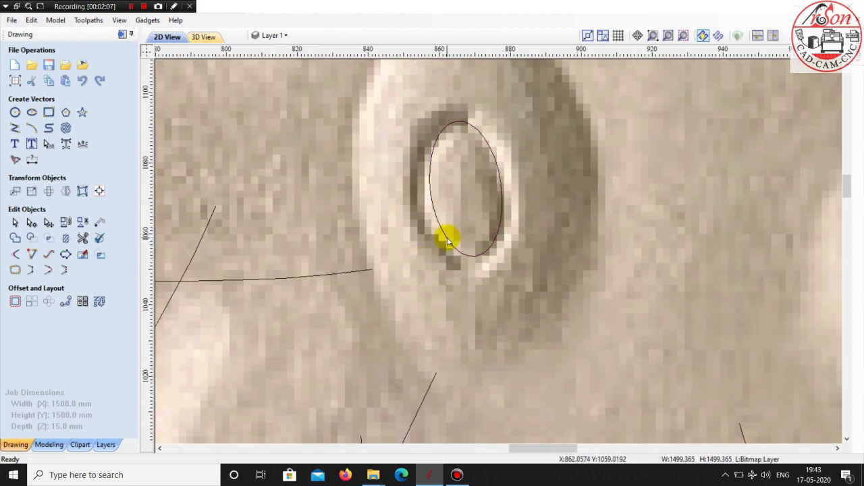
{"action": "left_click", "coordinate": [447, 241]}
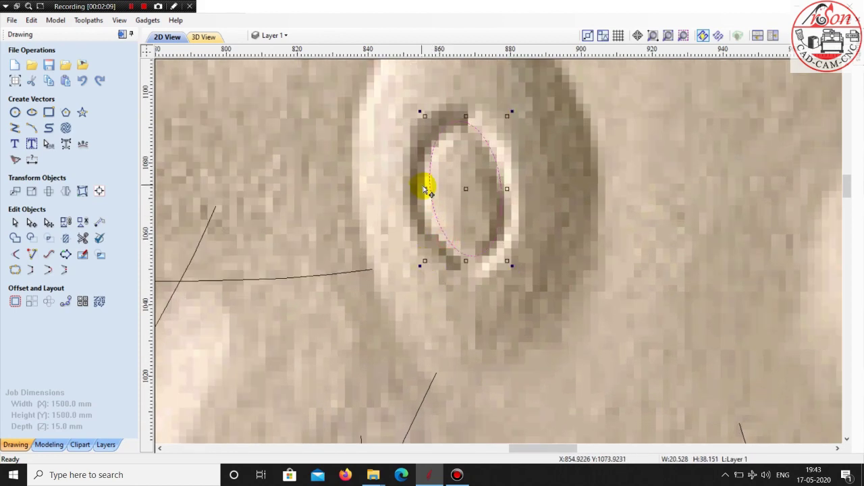
{"action": "left_click_drag", "start_coordinate": [419, 189], "coordinate": [418, 189]}
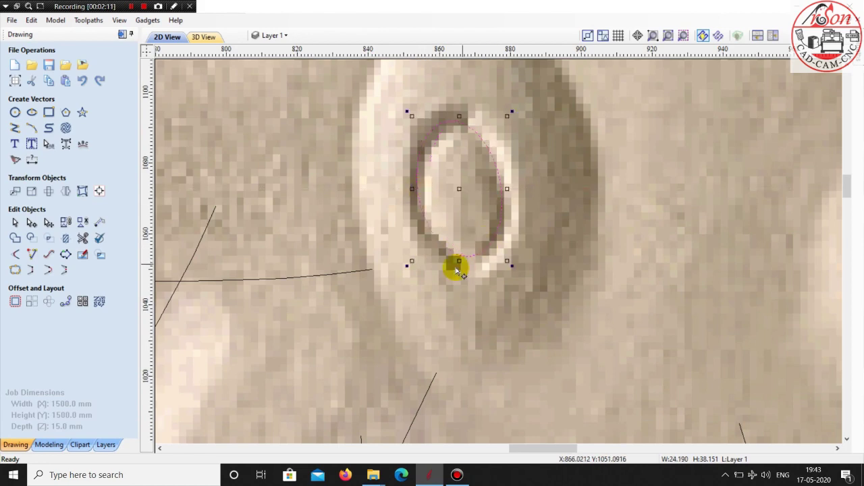
{"action": "scroll", "coordinate": [459, 265], "scroll_direction": "up", "scroll_amount": 1}
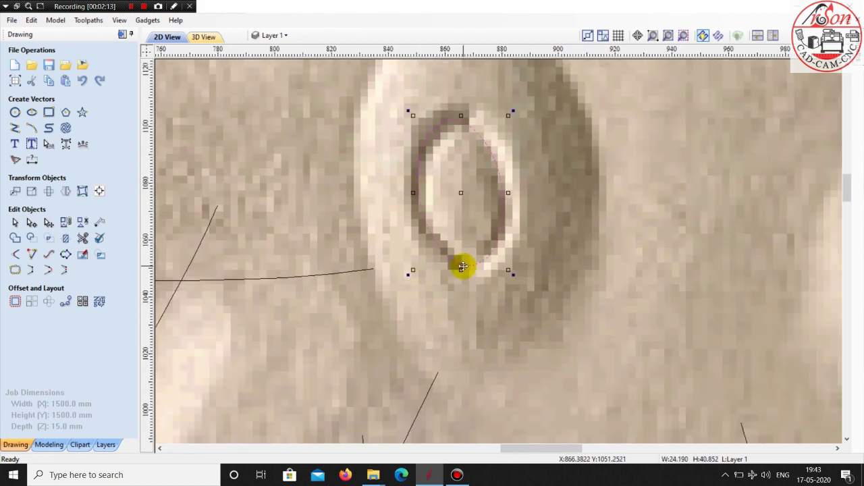
{"action": "scroll", "coordinate": [548, 277], "scroll_direction": "down", "scroll_amount": 3}
{"action": "scroll", "coordinate": [550, 274], "scroll_direction": "down", "scroll_amount": 3}
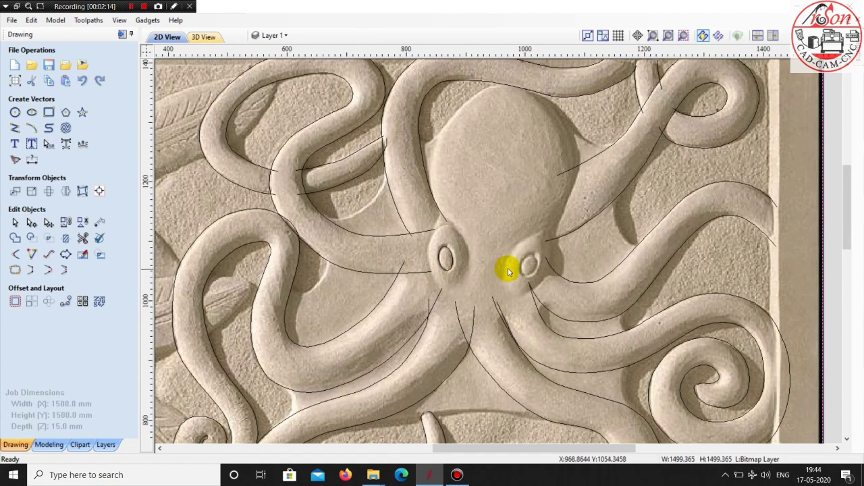
{"action": "scroll", "coordinate": [510, 270], "scroll_direction": "up", "scroll_amount": 2}
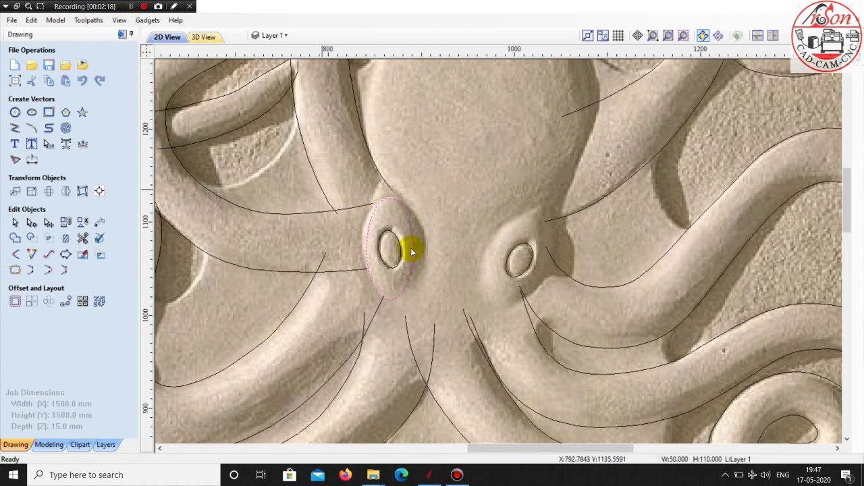
Node-edit the eye ellipse, stretching its right side and top out to the eye outline
{"action": "scroll", "coordinate": [410, 248], "scroll_direction": "up", "scroll_amount": 1}
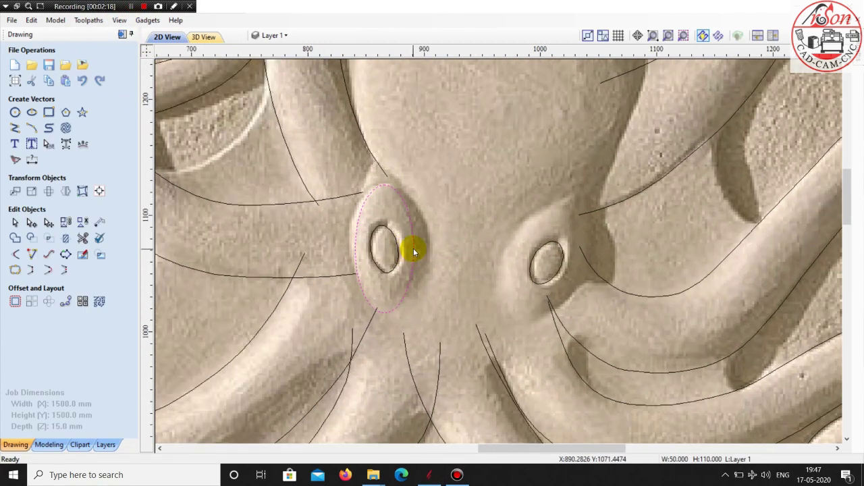
{"action": "left_click", "coordinate": [31, 224]}
{"action": "scroll", "coordinate": [411, 250], "scroll_direction": "up", "scroll_amount": 2}
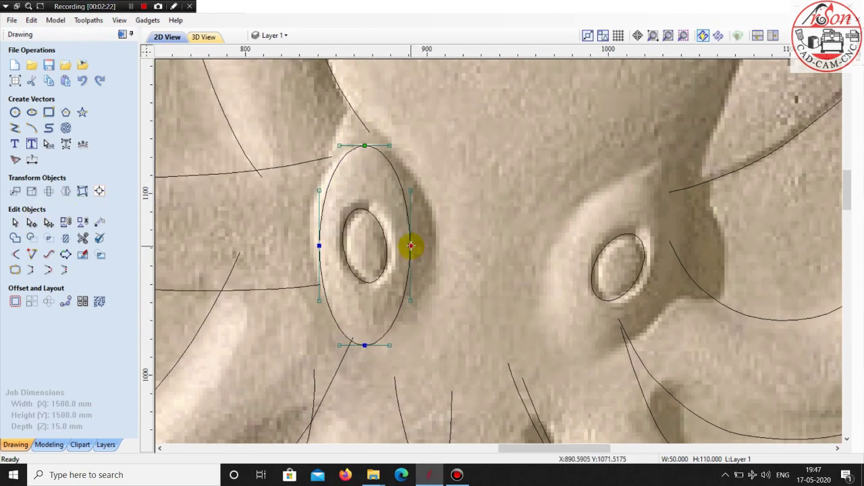
{"action": "left_click_drag", "start_coordinate": [432, 237], "coordinate": [432, 239]}
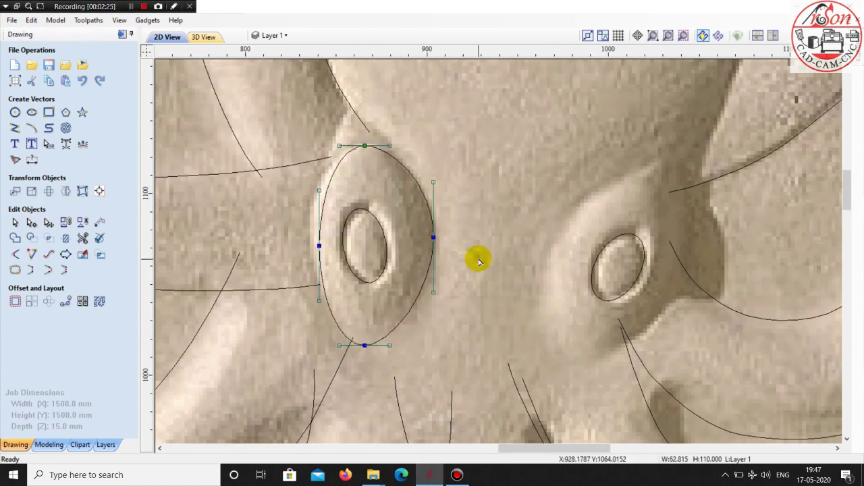
{"action": "scroll", "coordinate": [476, 256], "scroll_direction": "down", "scroll_amount": 1}
{"action": "scroll", "coordinate": [386, 158], "scroll_direction": "up", "scroll_amount": 2}
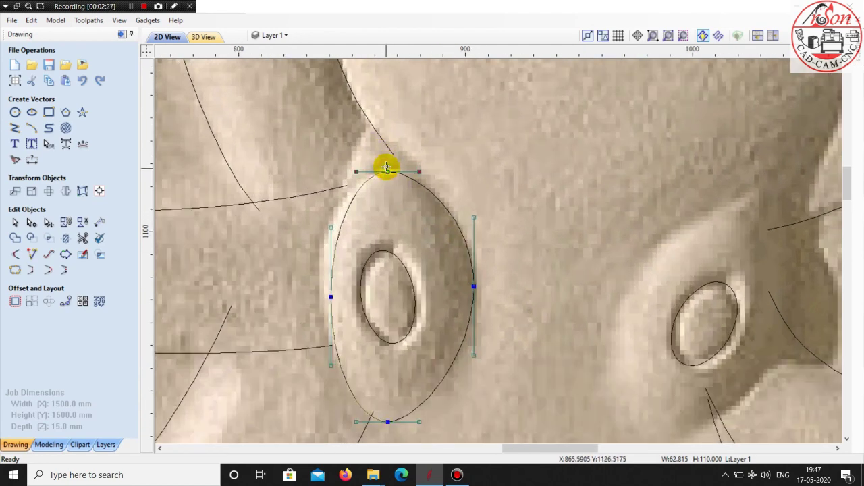
{"action": "left_click_drag", "start_coordinate": [386, 169], "coordinate": [385, 165]}
{"action": "scroll", "coordinate": [386, 165], "scroll_direction": "up", "scroll_amount": 2}
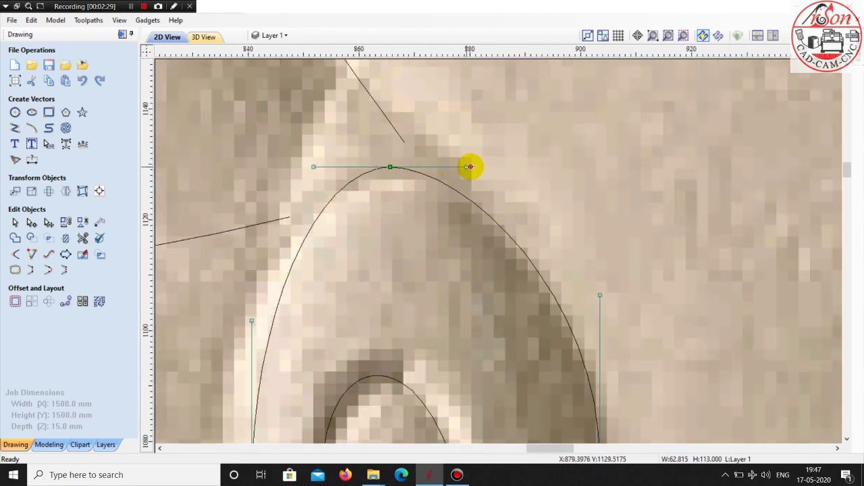
{"action": "left_click_drag", "start_coordinate": [470, 166], "coordinate": [485, 167]}
{"action": "left_click_drag", "start_coordinate": [390, 167], "coordinate": [391, 178]}
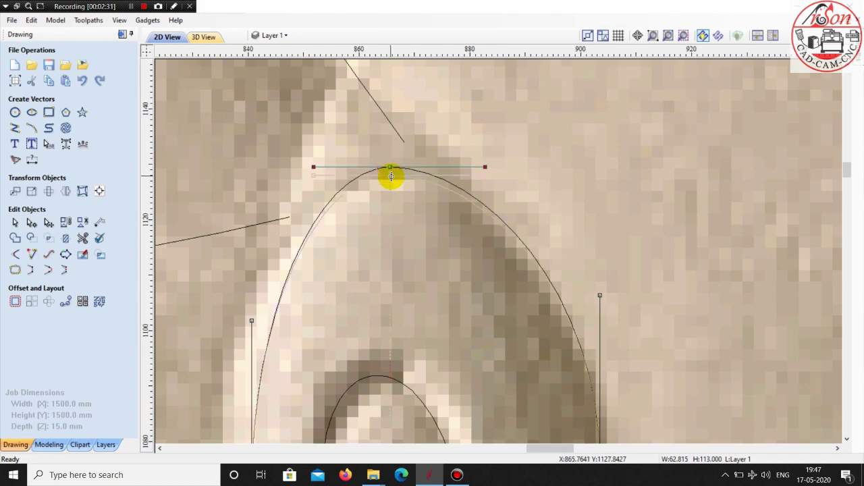
Pull the left side out and raise the bottom node to hug the eye ring's lower edge (about 69 × 105 mm)
{"action": "scroll", "coordinate": [516, 140], "scroll_direction": "down", "scroll_amount": 3}
{"action": "scroll", "coordinate": [425, 251], "scroll_direction": "up", "scroll_amount": 2}
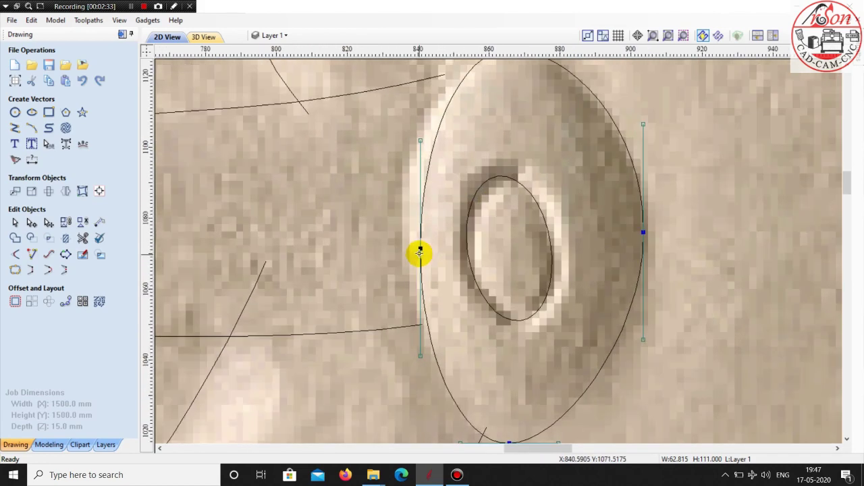
{"action": "left_click_drag", "start_coordinate": [418, 248], "coordinate": [396, 225]}
{"action": "scroll", "coordinate": [396, 225], "scroll_direction": "down", "scroll_amount": 1}
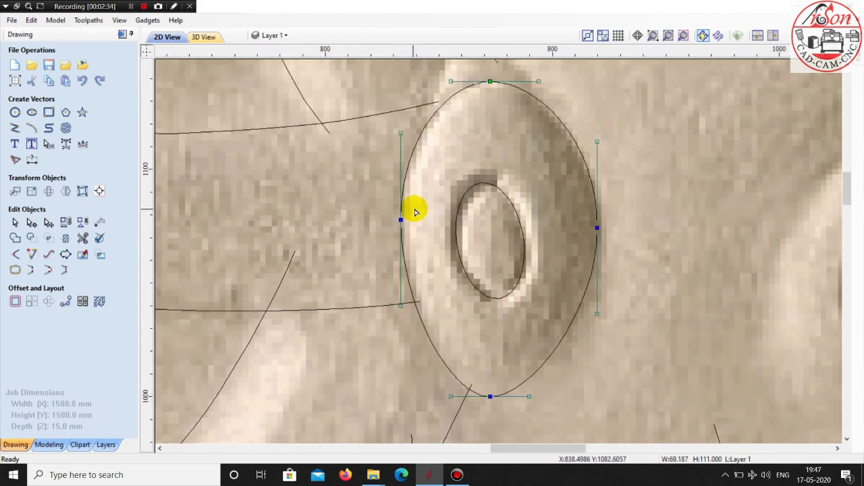
{"action": "scroll", "coordinate": [411, 210], "scroll_direction": "down", "scroll_amount": 2}
{"action": "scroll", "coordinate": [441, 270], "scroll_direction": "up", "scroll_amount": 2}
{"action": "mouse_move", "coordinate": [440, 269]}
{"action": "left_mouse_down"}
{"action": "mouse_move", "coordinate": [442, 261]}
{"action": "mouse_move", "coordinate": [497, 261]}
{"action": "left_mouse_up"}
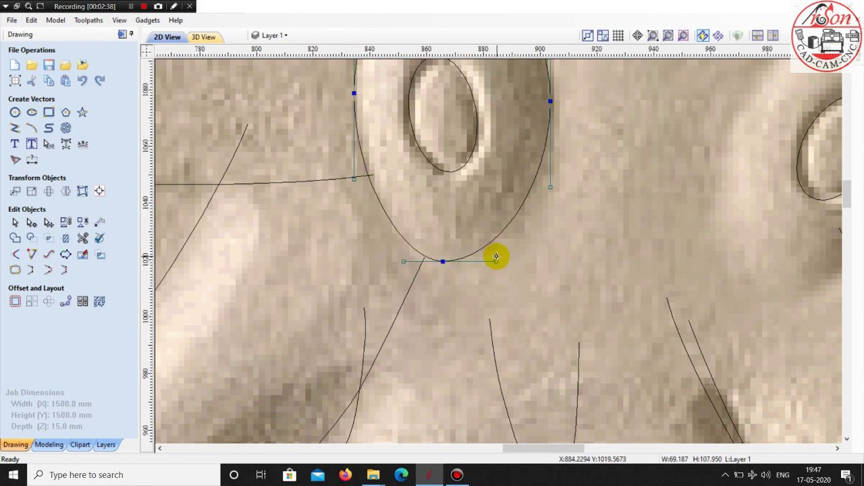
{"action": "scroll", "coordinate": [520, 260], "scroll_direction": "down", "scroll_amount": 2}
{"action": "scroll", "coordinate": [522, 260], "scroll_direction": "up", "scroll_amount": 2}
{"action": "scroll", "coordinate": [492, 261], "scroll_direction": "up", "scroll_amount": 1}
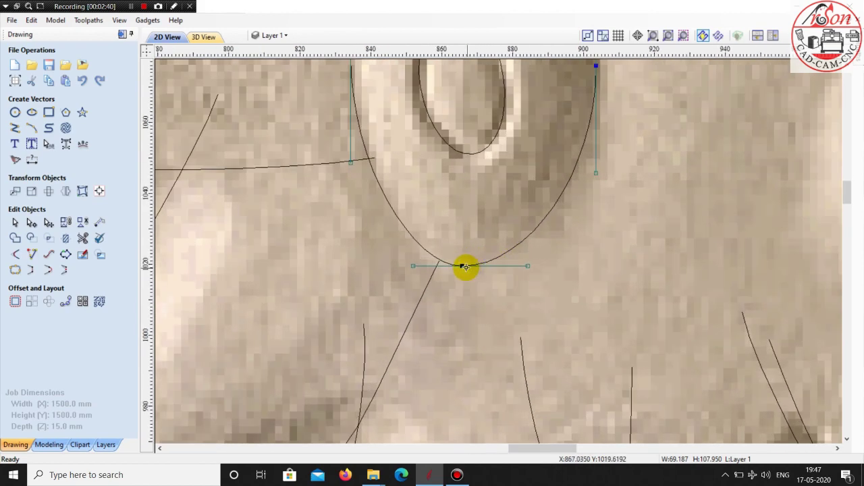
{"action": "mouse_move", "coordinate": [461, 265]}
{"action": "left_mouse_down"}
{"action": "mouse_move", "coordinate": [469, 257]}
{"action": "mouse_move", "coordinate": [403, 257]}
{"action": "left_mouse_up"}
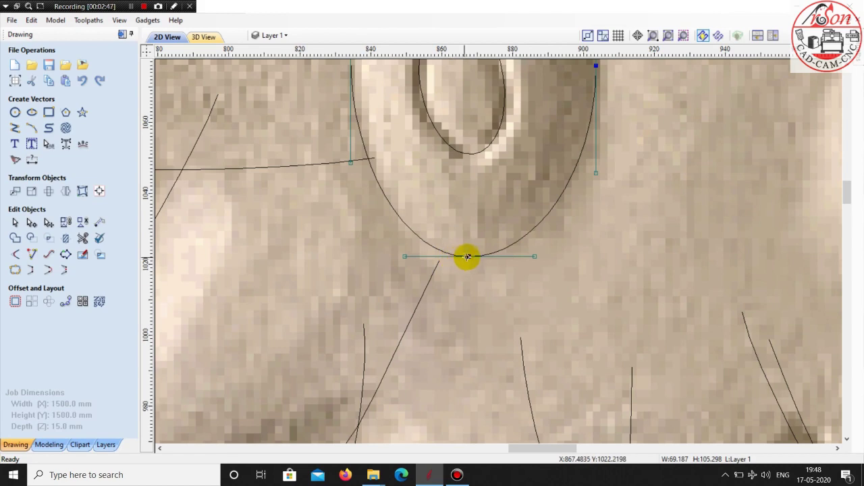
{"action": "left_click_drag", "start_coordinate": [467, 257], "coordinate": [467, 262]}
{"action": "scroll", "coordinate": [451, 283], "scroll_direction": "down", "scroll_amount": 3}
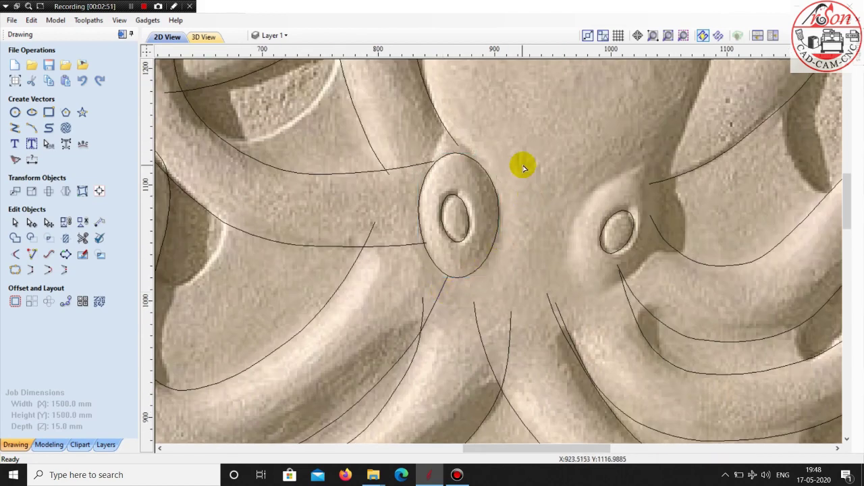
{"action": "scroll", "coordinate": [519, 168], "scroll_direction": "up", "scroll_amount": 1}
{"action": "scroll", "coordinate": [517, 168], "scroll_direction": "up", "scroll_amount": 1}
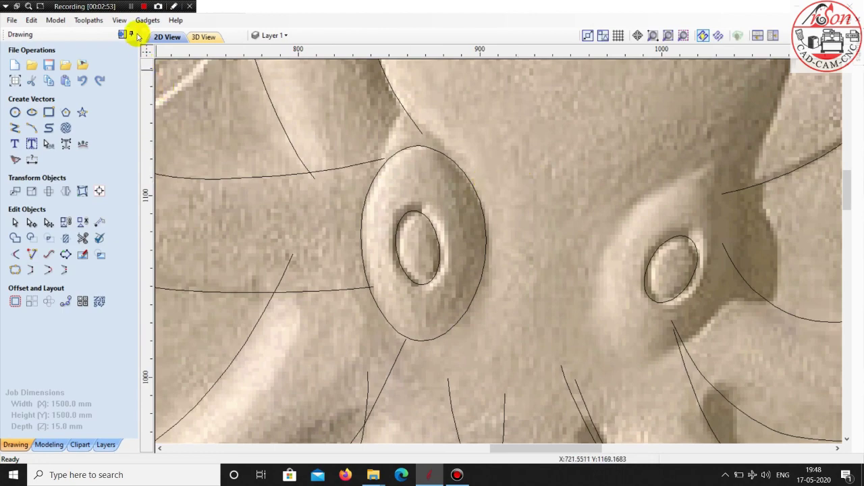
Draw a three-point arc across the first gap between tentacle edges
{"action": "key", "text": "F3"}
{"action": "left_click", "coordinate": [35, 125]}
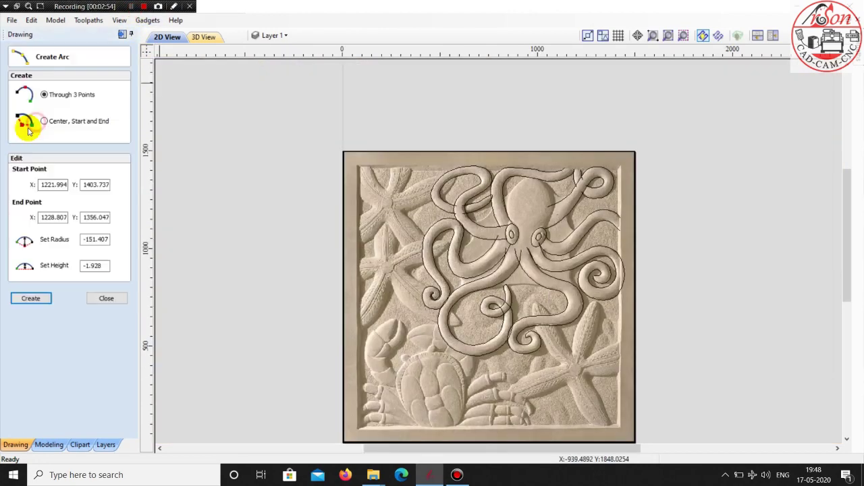
{"action": "scroll", "coordinate": [442, 309], "scroll_direction": "up", "scroll_amount": 1}
{"action": "scroll", "coordinate": [470, 272], "scroll_direction": "up", "scroll_amount": 1}
{"action": "scroll", "coordinate": [470, 272], "scroll_direction": "up", "scroll_amount": 2}
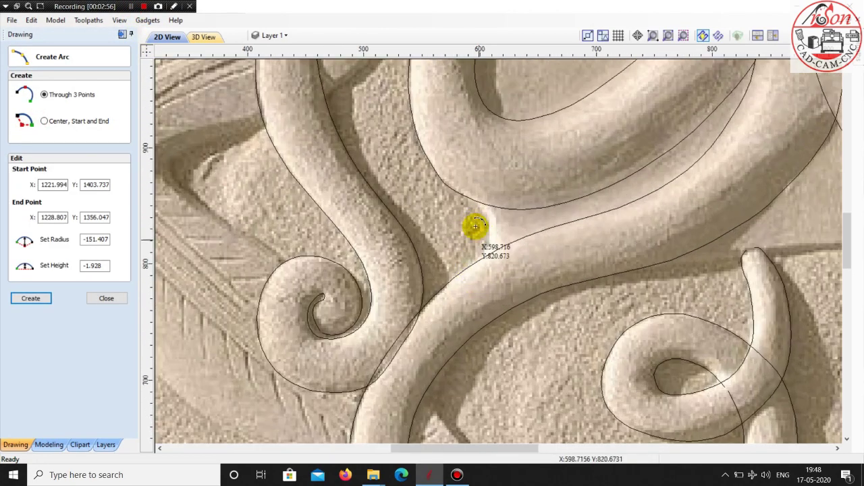
{"action": "left_click", "coordinate": [465, 186]}
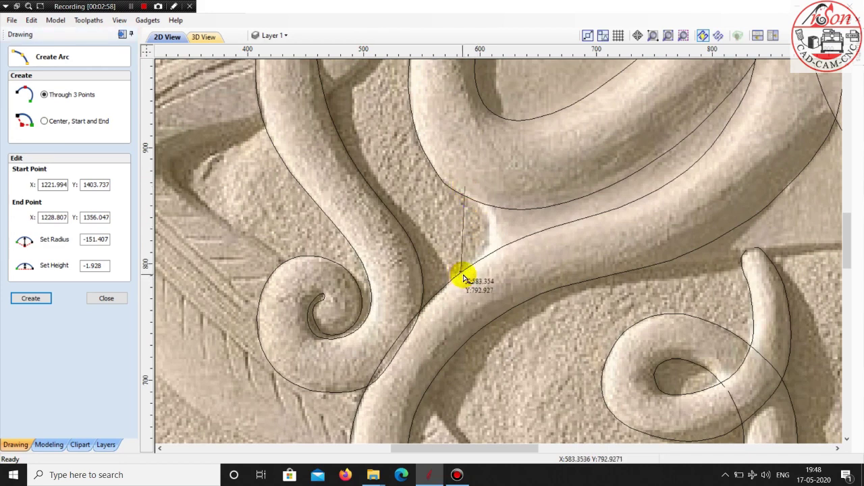
{"action": "scroll", "coordinate": [465, 277], "scroll_direction": "up", "scroll_amount": 2}
{"action": "left_click", "coordinate": [469, 274]}
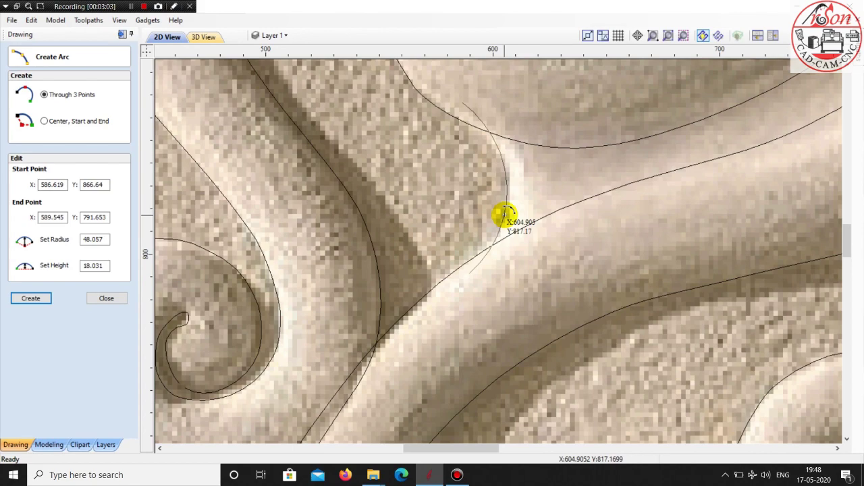
{"action": "left_click", "coordinate": [503, 216]}
{"action": "scroll", "coordinate": [472, 237], "scroll_direction": "down", "scroll_amount": 3}
{"action": "scroll", "coordinate": [469, 257], "scroll_direction": "down", "scroll_amount": 2}
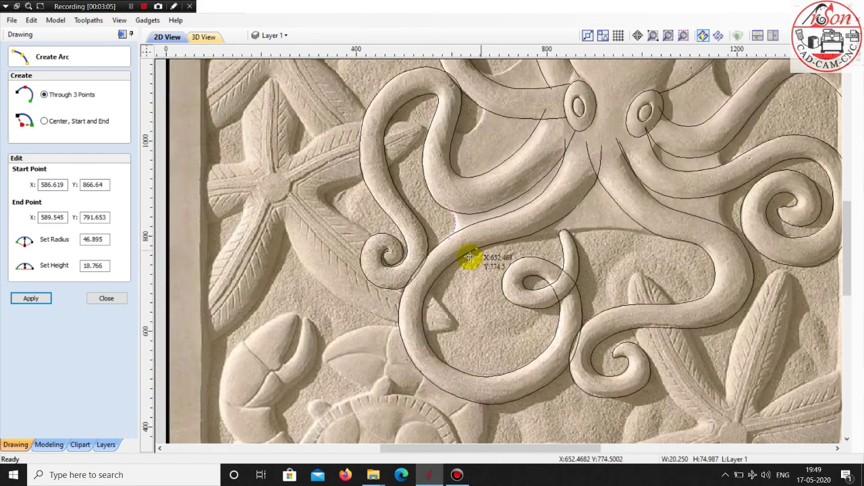
{"action": "scroll", "coordinate": [496, 199], "scroll_direction": "down", "scroll_amount": 2}
{"action": "scroll", "coordinate": [477, 162], "scroll_direction": "up", "scroll_amount": 2}
{"action": "scroll", "coordinate": [457, 191], "scroll_direction": "up", "scroll_amount": 2}
{"action": "scroll", "coordinate": [456, 195], "scroll_direction": "up", "scroll_amount": 2}
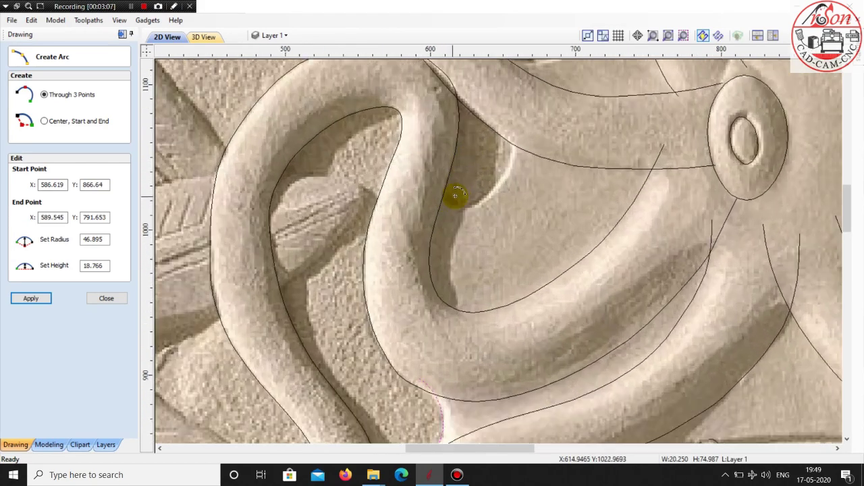
{"action": "scroll", "coordinate": [455, 195], "scroll_direction": "up", "scroll_amount": 2}
{"action": "left_click", "coordinate": [419, 193]}
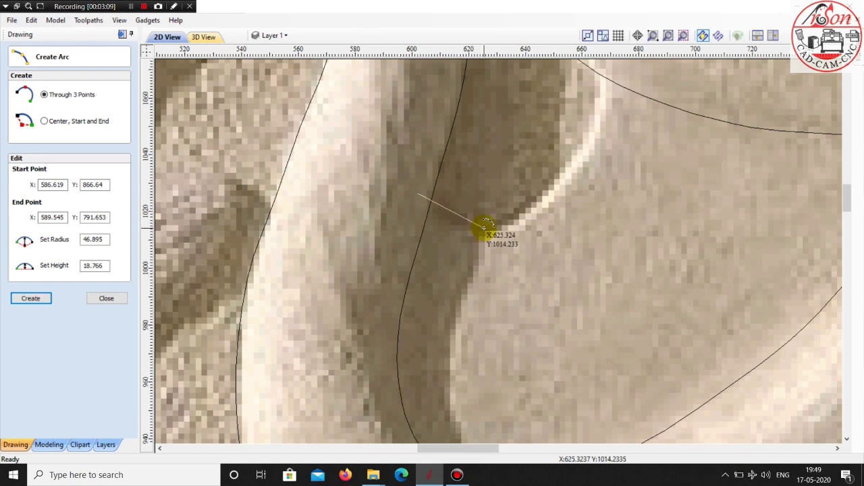
Add further three-point arcs along the shadowed edge between the tentacles
{"action": "left_click", "coordinate": [485, 225]}
{"action": "scroll", "coordinate": [473, 229], "scroll_direction": "down", "scroll_amount": 1}
{"action": "scroll", "coordinate": [463, 231], "scroll_direction": "up", "scroll_amount": 1}
{"action": "left_click", "coordinate": [465, 229]}
{"action": "scroll", "coordinate": [473, 223], "scroll_direction": "down", "scroll_amount": 1}
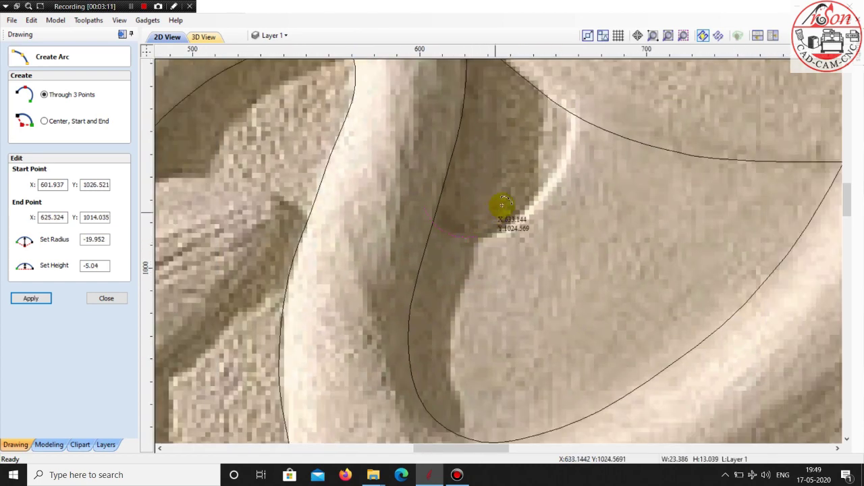
{"action": "left_click_drag", "start_coordinate": [573, 94], "coordinate": [496, 229]}
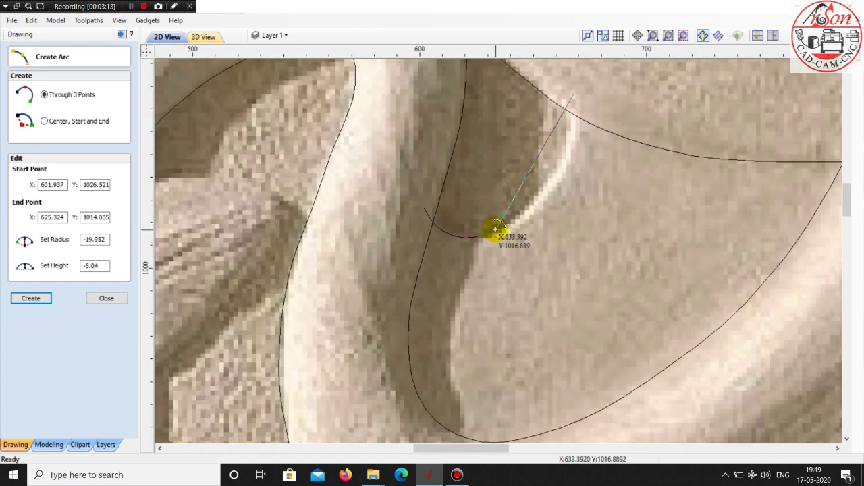
{"action": "left_click", "coordinate": [496, 229]}
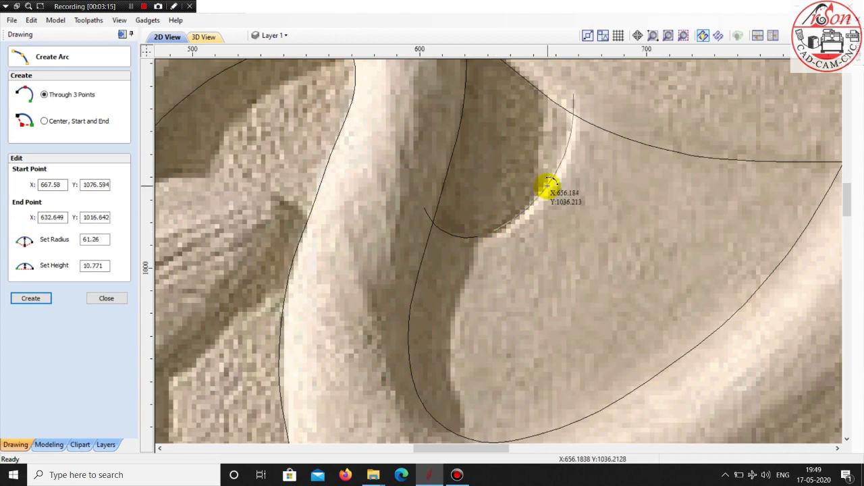
{"action": "left_click", "coordinate": [549, 183]}
{"action": "scroll", "coordinate": [436, 276], "scroll_direction": "down", "scroll_amount": 5}
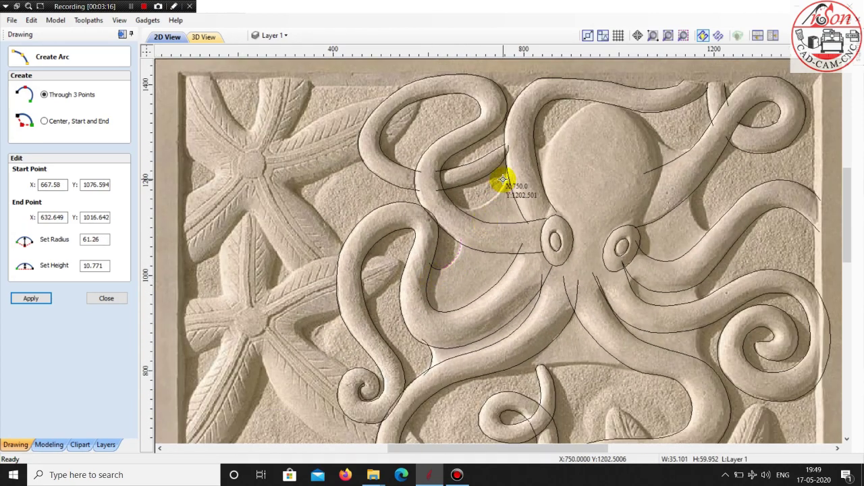
{"action": "scroll", "coordinate": [499, 183], "scroll_direction": "up", "scroll_amount": 3}
{"action": "scroll", "coordinate": [395, 228], "scroll_direction": "up", "scroll_amount": 1}
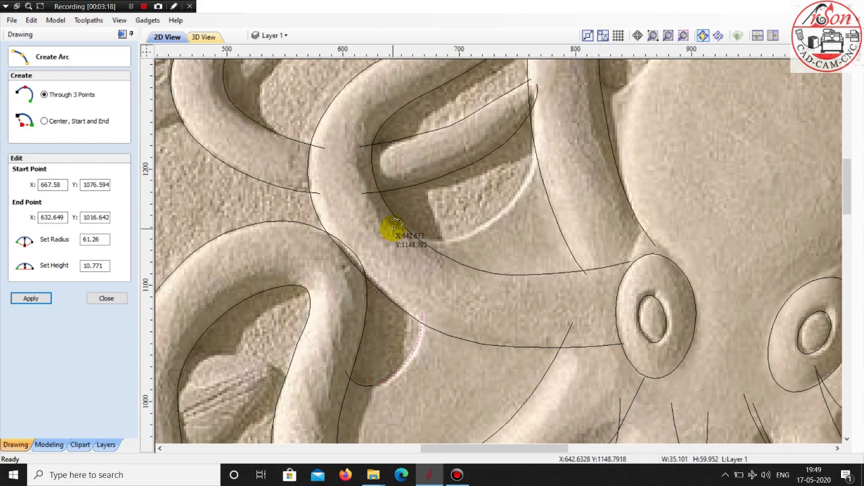
{"action": "key", "text": "Return"}
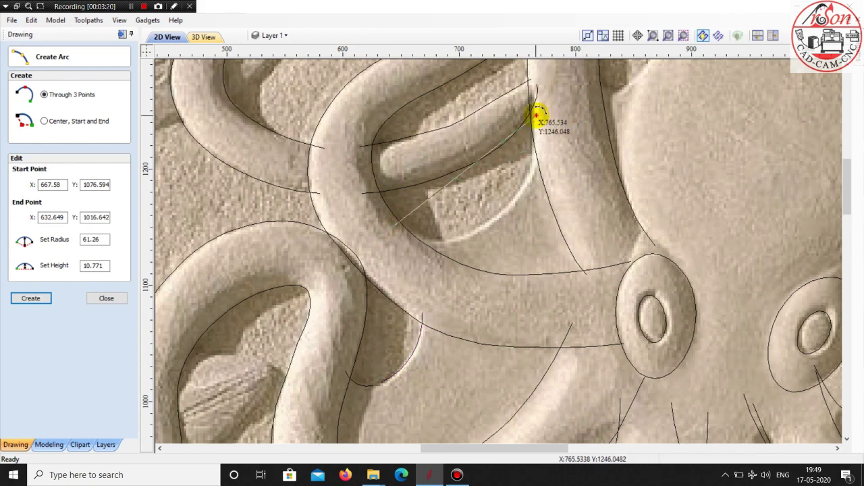
Trace the shadow's curved edge with a three-point arc of about 55 mm radius
{"action": "left_click", "coordinate": [504, 213]}
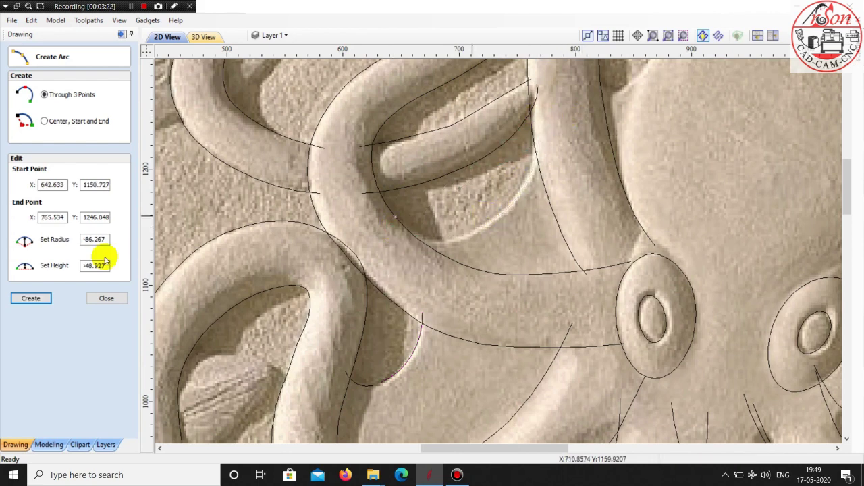
{"action": "left_click", "coordinate": [106, 297]}
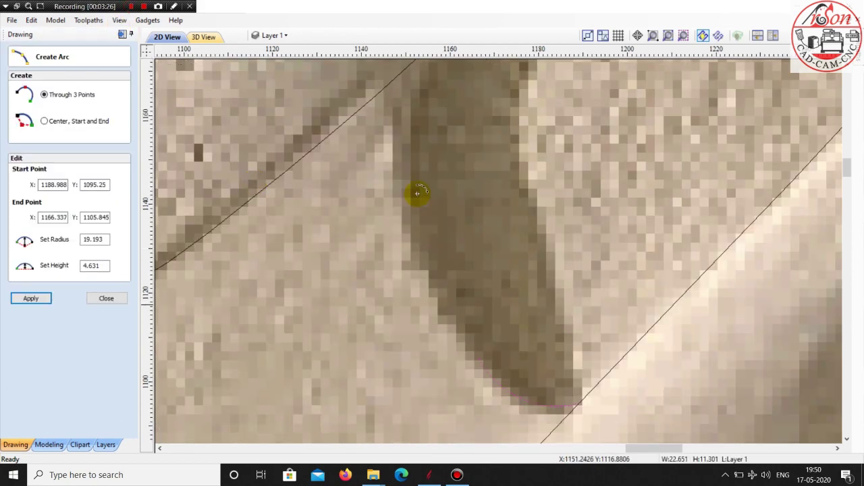
{"action": "scroll", "coordinate": [417, 193], "scroll_direction": "down", "scroll_amount": 2}
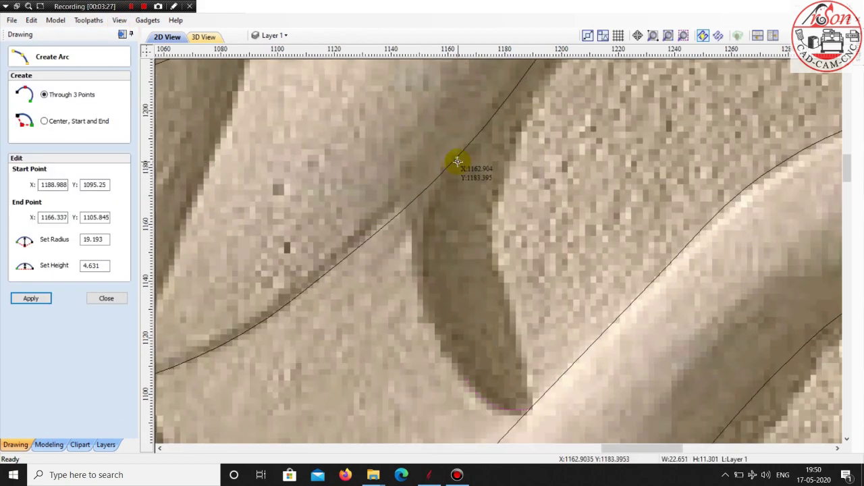
{"action": "left_click", "coordinate": [452, 158]}
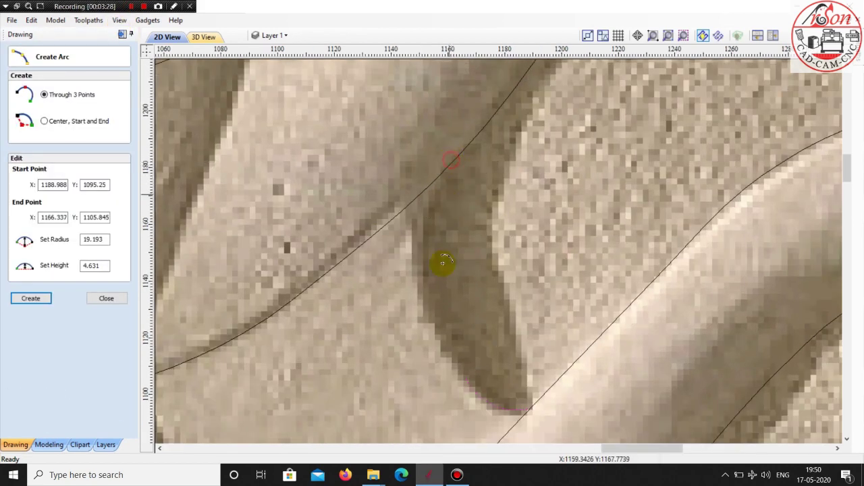
{"action": "left_click", "coordinate": [434, 324]}
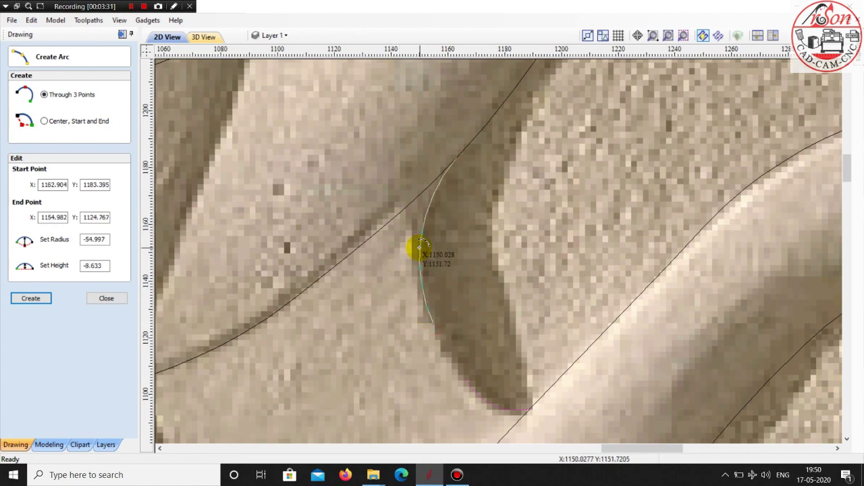
{"action": "left_click", "coordinate": [418, 248]}
{"action": "scroll", "coordinate": [197, 264], "scroll_direction": "down", "scroll_amount": 2}
{"action": "left_click", "coordinate": [106, 298]}
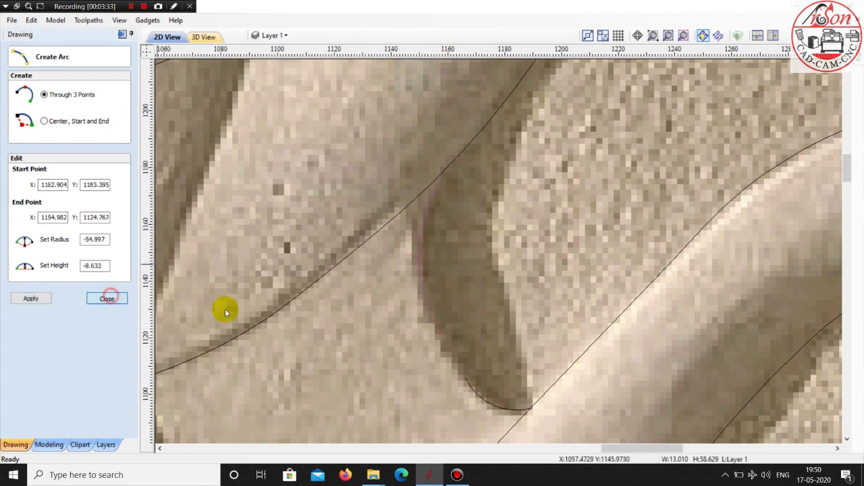
{"action": "scroll", "coordinate": [429, 340], "scroll_direction": "down", "scroll_amount": 3}
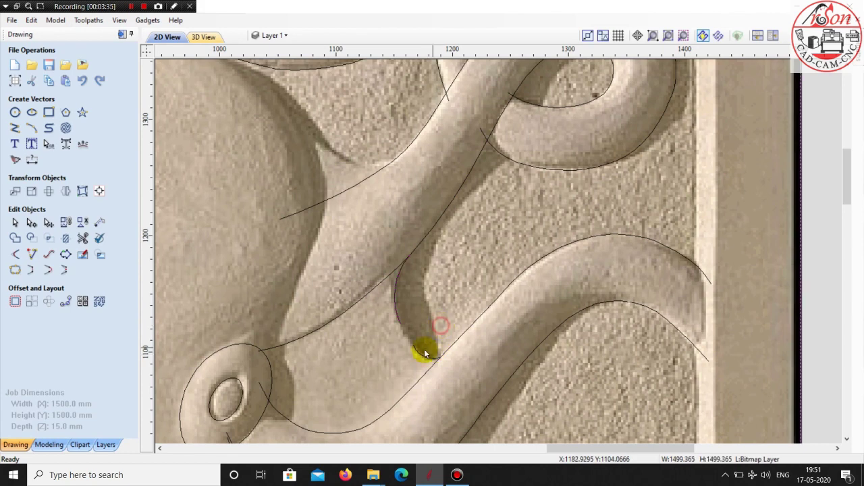
{"action": "scroll", "coordinate": [422, 347], "scroll_direction": "up", "scroll_amount": 1}
{"action": "left_click", "coordinate": [418, 353]}
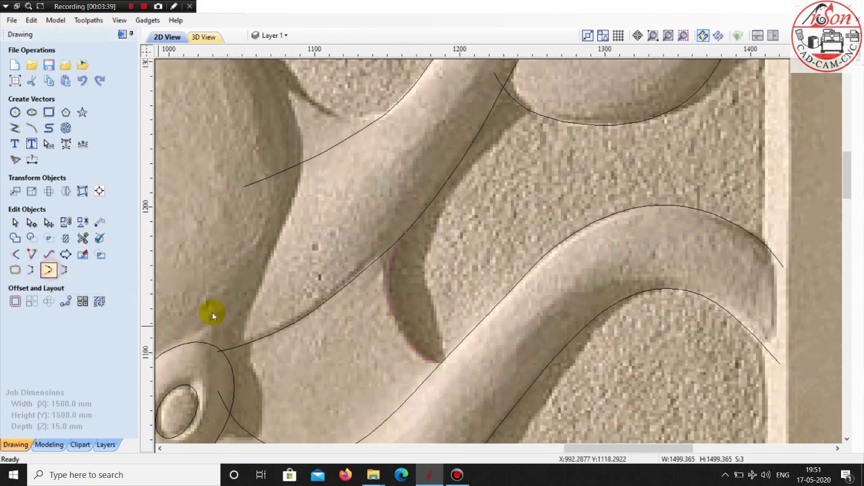
Join the tentacle edge curve to the selected curve with Join Open Vectors
{"action": "left_click", "coordinate": [437, 311]}
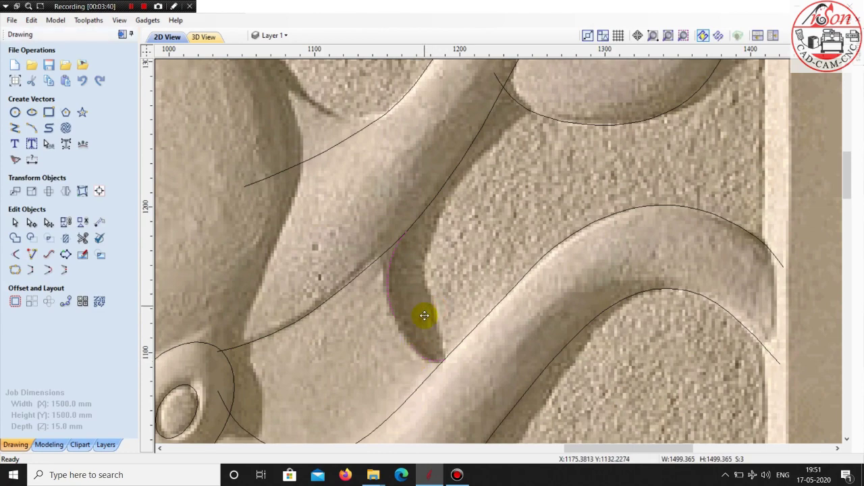
{"action": "scroll", "coordinate": [424, 316], "scroll_direction": "down", "scroll_amount": 3}
{"action": "left_click", "coordinate": [728, 286]}
{"action": "scroll", "coordinate": [371, 324], "scroll_direction": "up", "scroll_amount": 3}
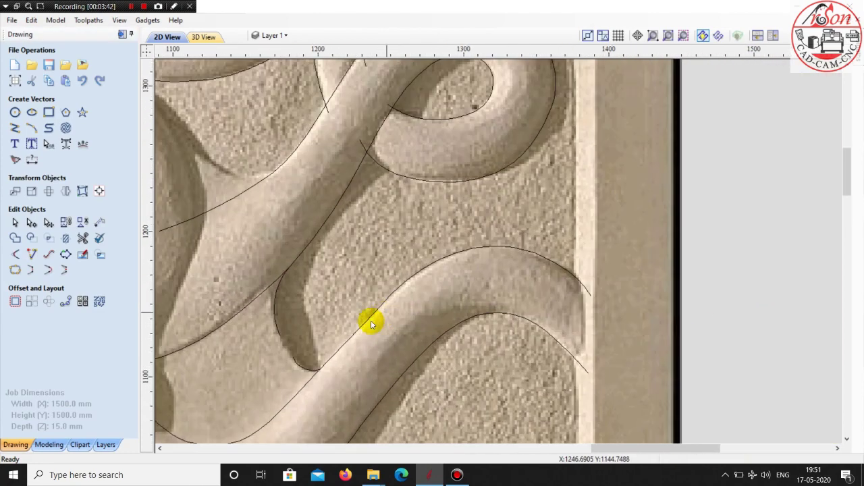
{"action": "scroll", "coordinate": [370, 324], "scroll_direction": "up", "scroll_amount": 1}
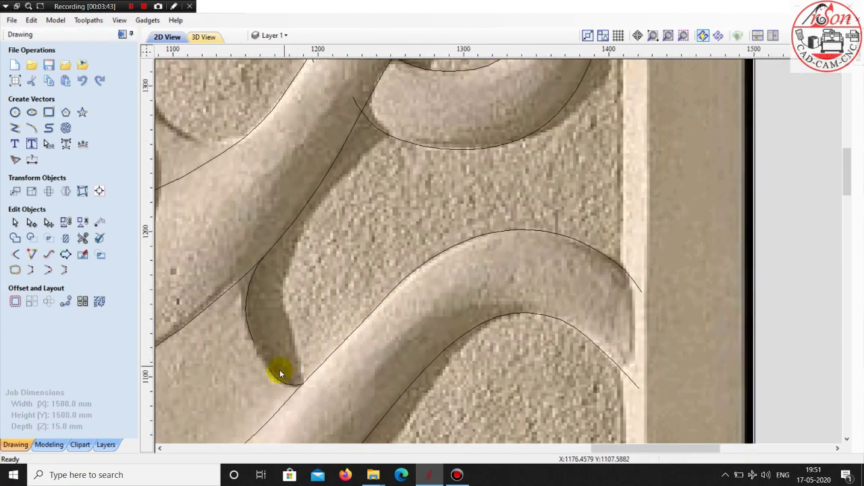
{"action": "left_click", "coordinate": [245, 322], "text": "shift"}
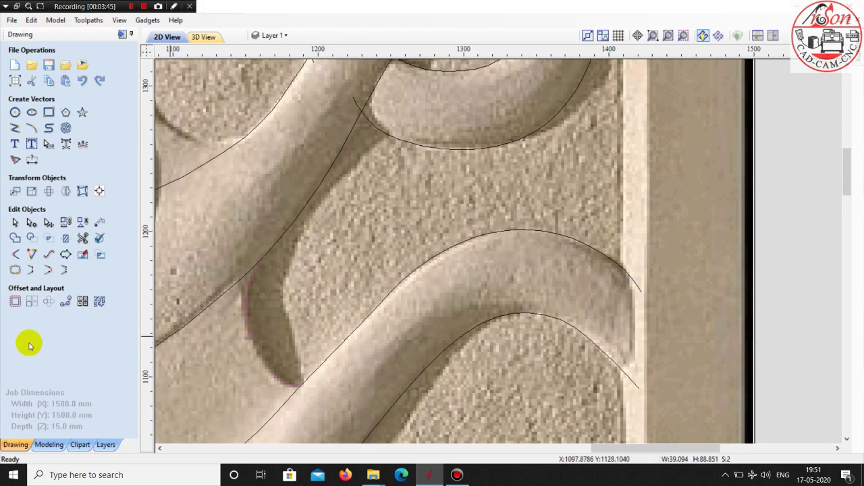
{"action": "left_click", "coordinate": [49, 271]}
Join the two curves across the top of the head with a straight segment
{"action": "scroll", "coordinate": [371, 341], "scroll_direction": "down", "scroll_amount": 3}
{"action": "scroll", "coordinate": [332, 351], "scroll_direction": "up", "scroll_amount": 2}
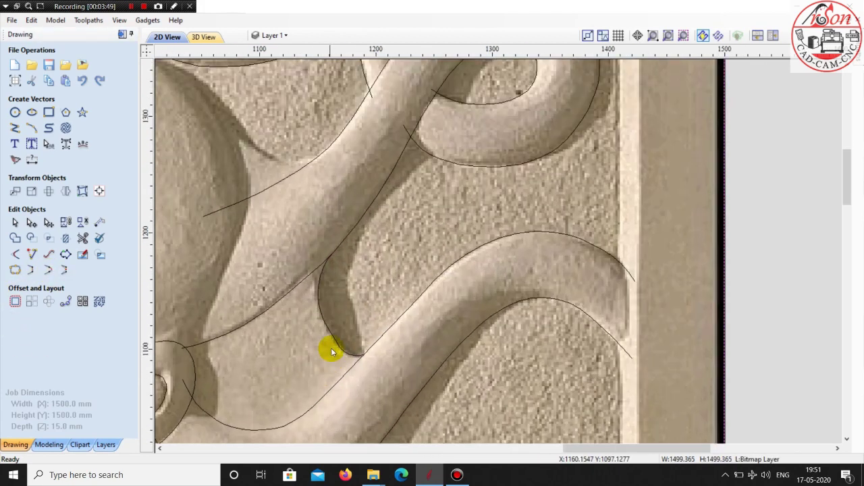
{"action": "scroll", "coordinate": [411, 304], "scroll_direction": "down", "scroll_amount": 2}
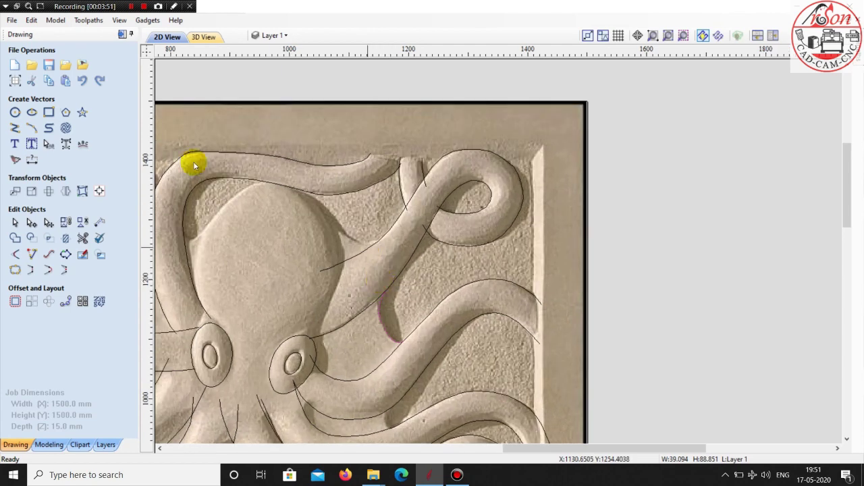
{"action": "scroll", "coordinate": [201, 100], "scroll_direction": "down", "scroll_amount": 3}
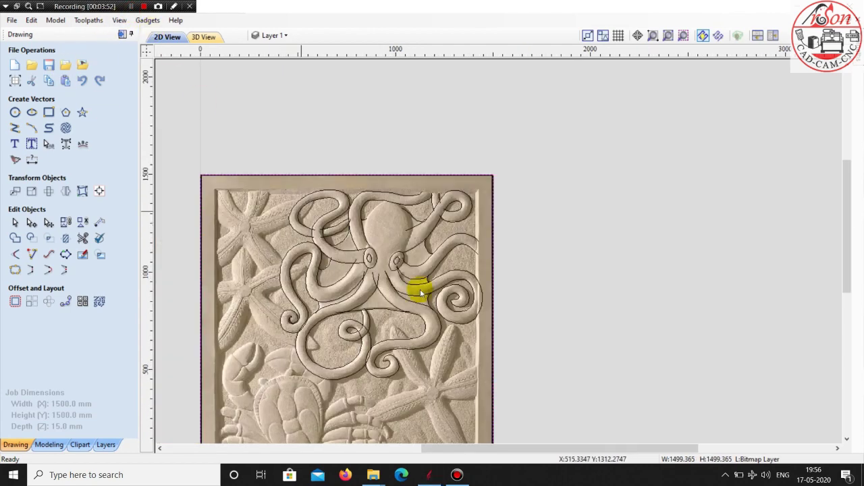
{"action": "scroll", "coordinate": [422, 304], "scroll_direction": "up", "scroll_amount": 2}
{"action": "left_click", "coordinate": [343, 194]}
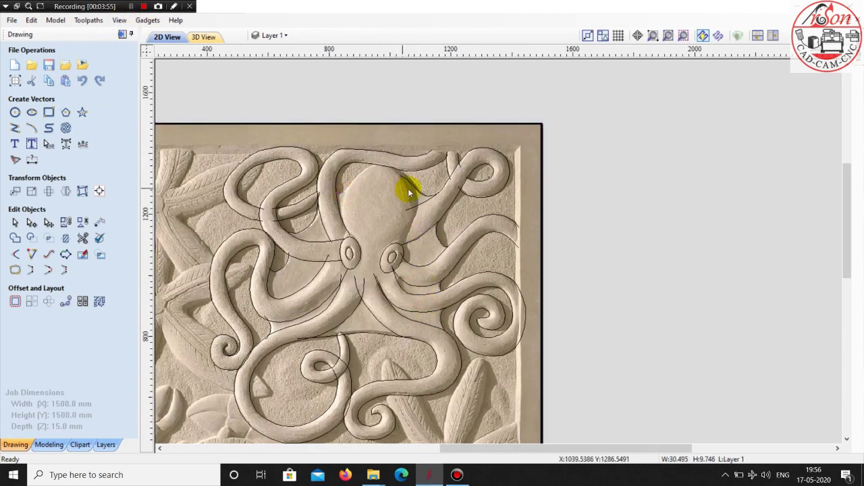
{"action": "left_click", "coordinate": [416, 191], "text": "shift"}
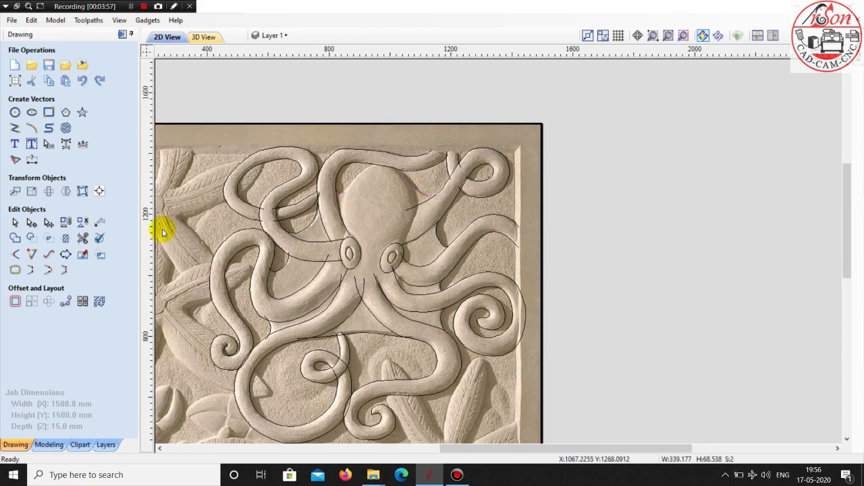
{"action": "left_click", "coordinate": [40, 272]}
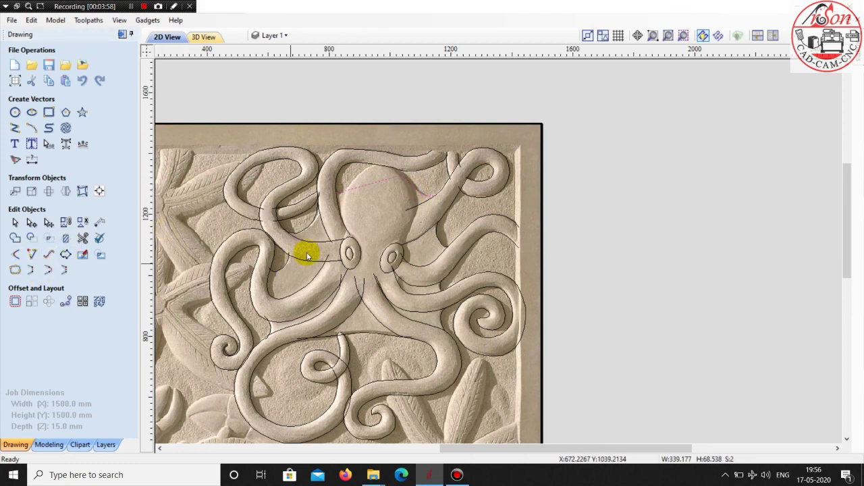
{"action": "left_click", "coordinate": [440, 240]}
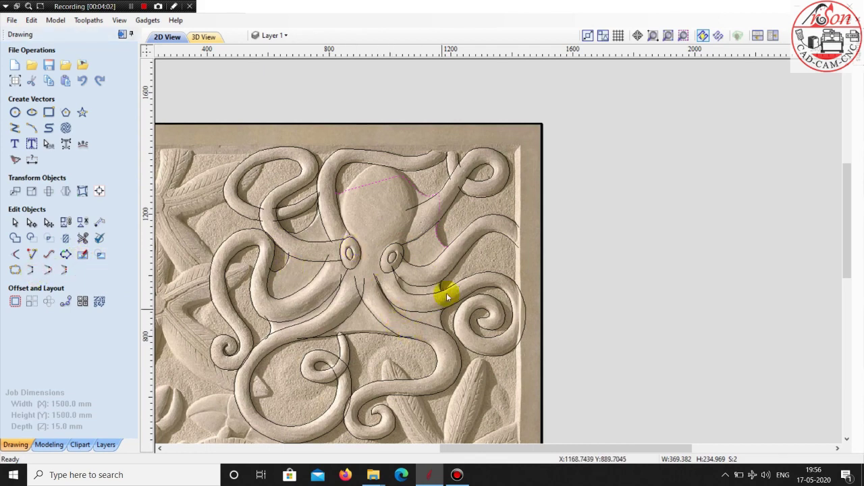
Extend the selected body curve downward with two successive joins
{"action": "left_click", "coordinate": [32, 270]}
{"action": "scroll", "coordinate": [440, 303], "scroll_direction": "up", "scroll_amount": 2}
{"action": "scroll", "coordinate": [437, 317], "scroll_direction": "up", "scroll_amount": 3}
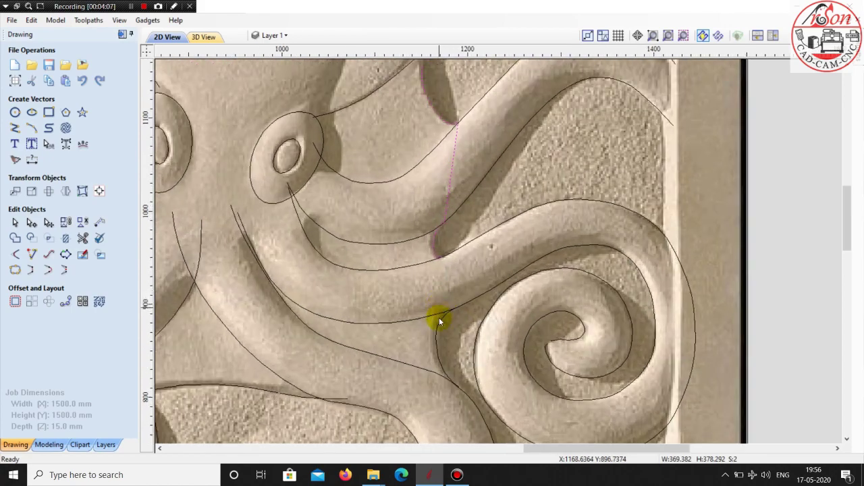
{"action": "left_click", "coordinate": [32, 270]}
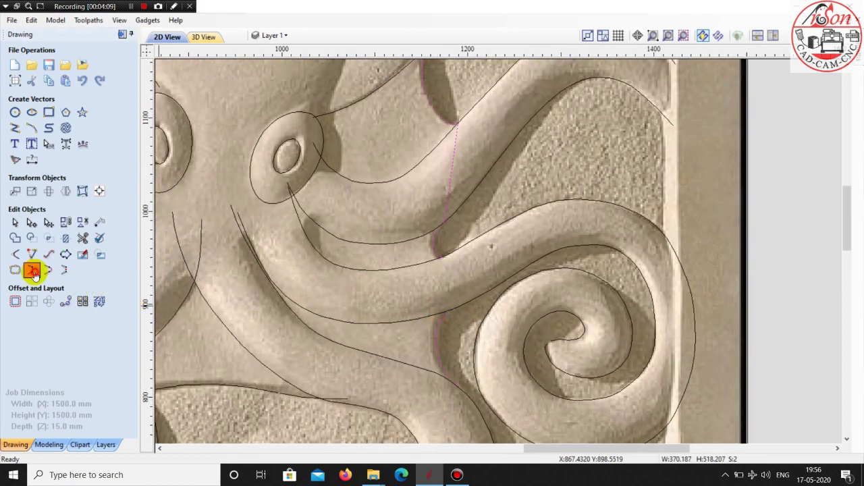
{"action": "scroll", "coordinate": [506, 231], "scroll_direction": "down", "scroll_amount": 5}
{"action": "scroll", "coordinate": [382, 274], "scroll_direction": "up", "scroll_amount": 2}
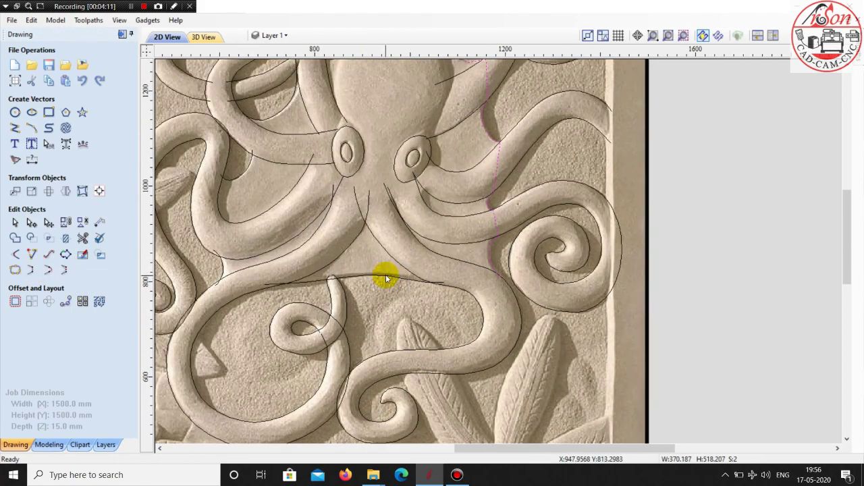
{"action": "scroll", "coordinate": [405, 280], "scroll_direction": "up", "scroll_amount": 2}
Join the short curve piece, the line below the body and the right vertical line
{"action": "left_click", "coordinate": [424, 288]}
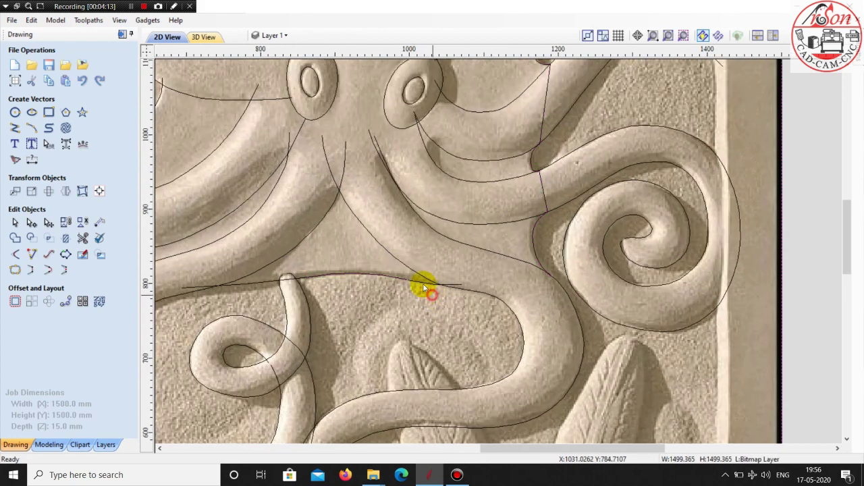
{"action": "left_click", "coordinate": [421, 285]}
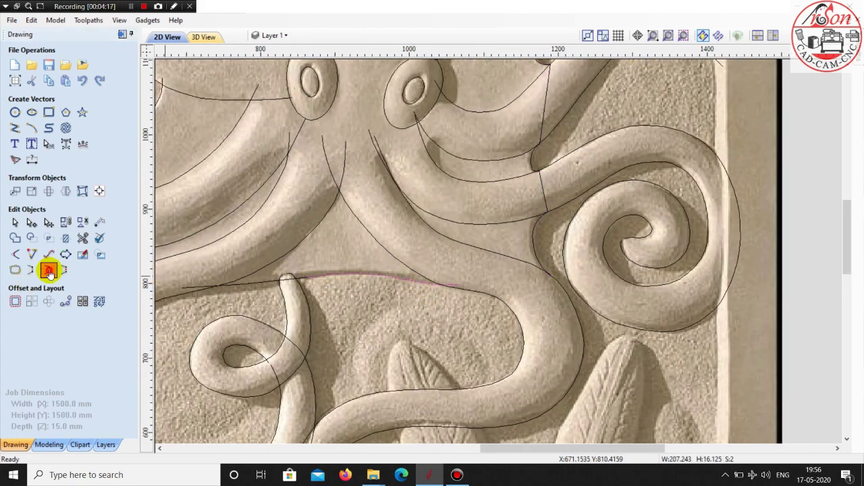
{"action": "left_click", "coordinate": [237, 286], "text": "shift"}
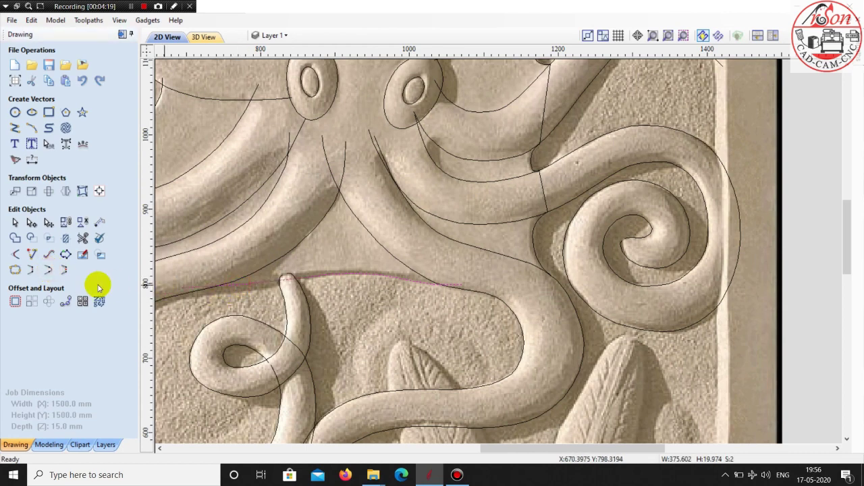
{"action": "left_click", "coordinate": [63, 272]}
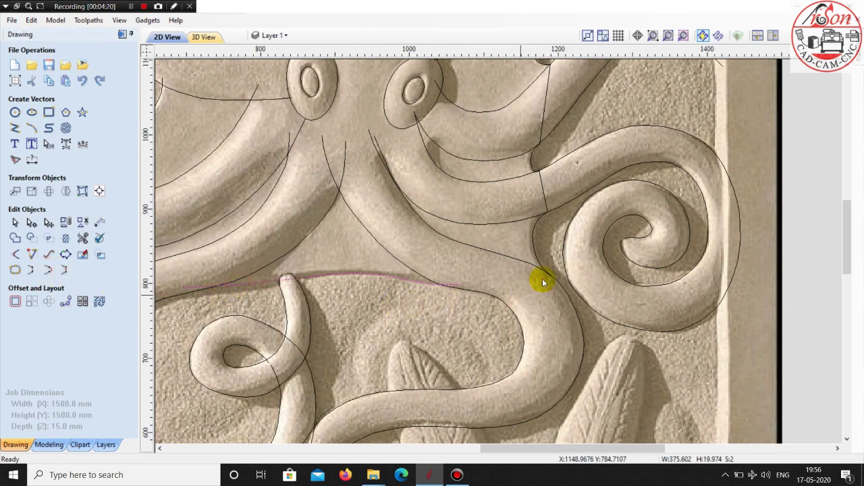
{"action": "left_click", "coordinate": [535, 257], "text": "shift"}
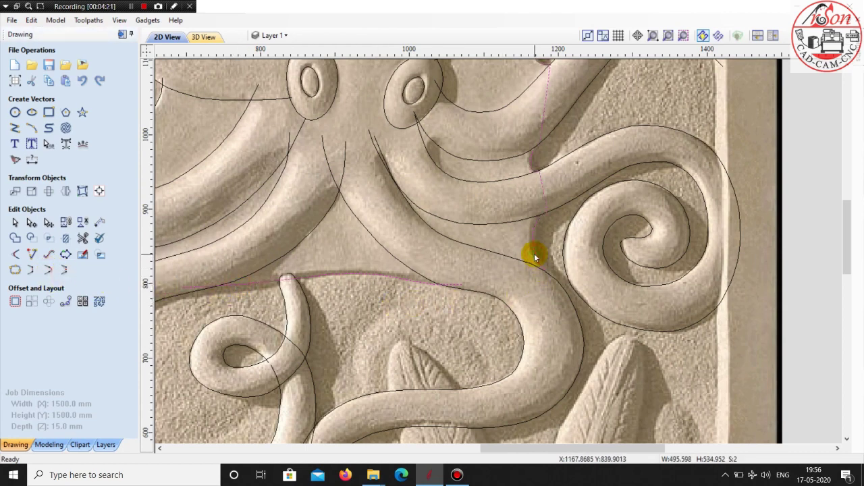
{"action": "left_click", "coordinate": [46, 270]}
{"action": "scroll", "coordinate": [473, 343], "scroll_direction": "down", "scroll_amount": 1}
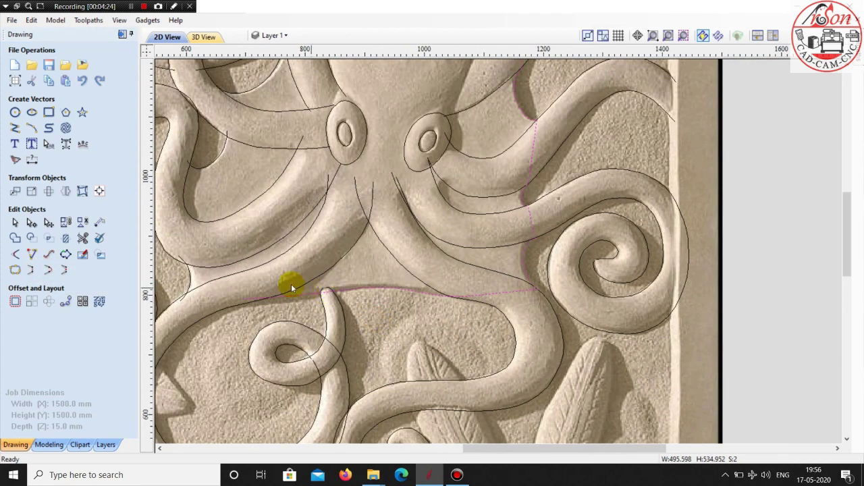
Join the left tentacle curve in, forming one body outline of about 603 × 538 mm
{"action": "left_click", "coordinate": [191, 278], "text": "shift"}
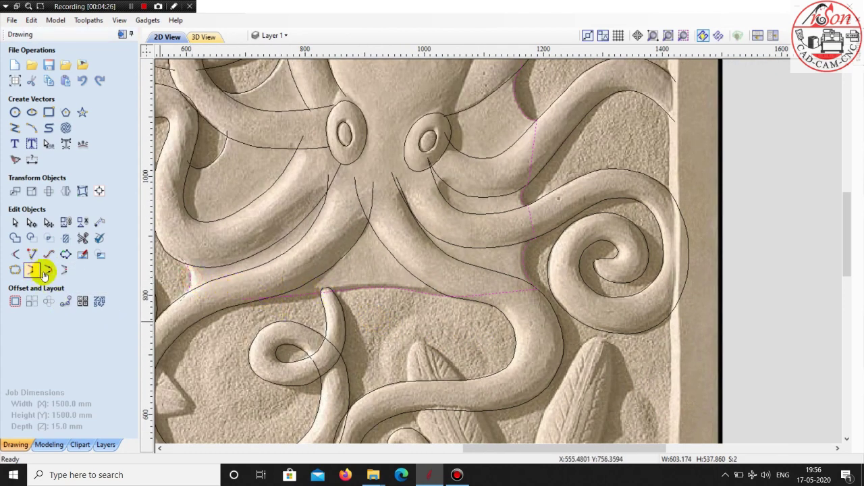
{"action": "scroll", "coordinate": [411, 357], "scroll_direction": "down", "scroll_amount": 1}
{"action": "scroll", "coordinate": [322, 290], "scroll_direction": "down", "scroll_amount": 1}
{"action": "scroll", "coordinate": [321, 284], "scroll_direction": "up", "scroll_amount": 2}
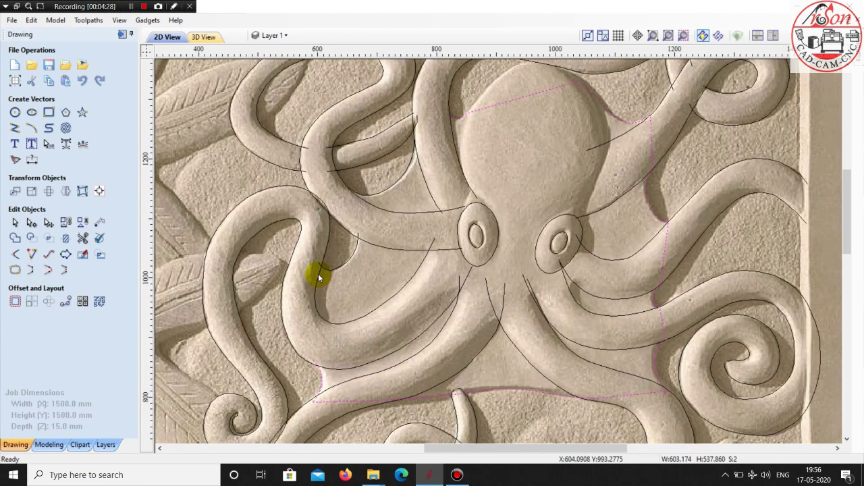
{"action": "left_click", "coordinate": [32, 270]}
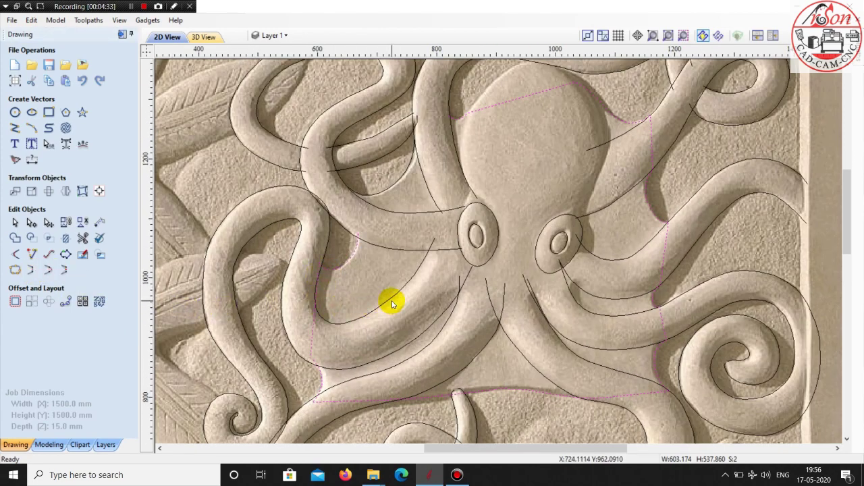
{"action": "scroll", "coordinate": [332, 299], "scroll_direction": "up", "scroll_amount": 1}
{"action": "left_click", "coordinate": [330, 303]}
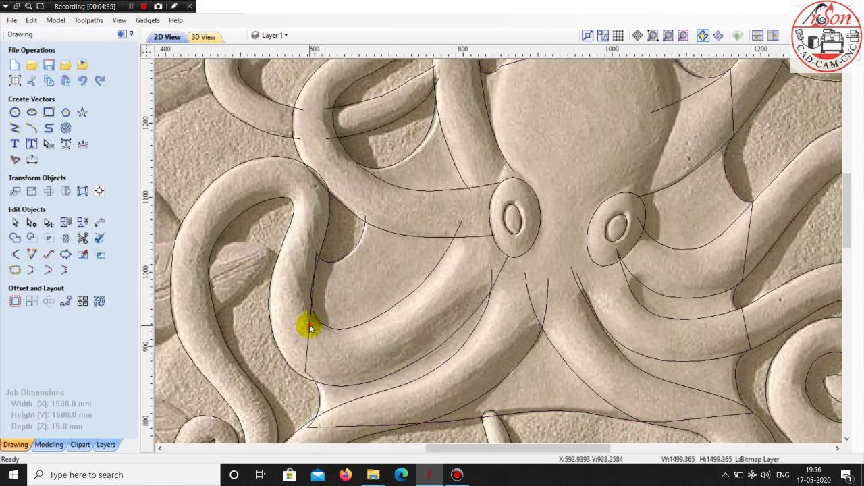
{"action": "left_click", "coordinate": [310, 328]}
Move the outline's left node onto the tentacle edge and join the neighbouring curve, giving about 609 × 538 mm
{"action": "double_click", "coordinate": [311, 325]}
{"action": "scroll", "coordinate": [309, 317], "scroll_direction": "up", "scroll_amount": 2}
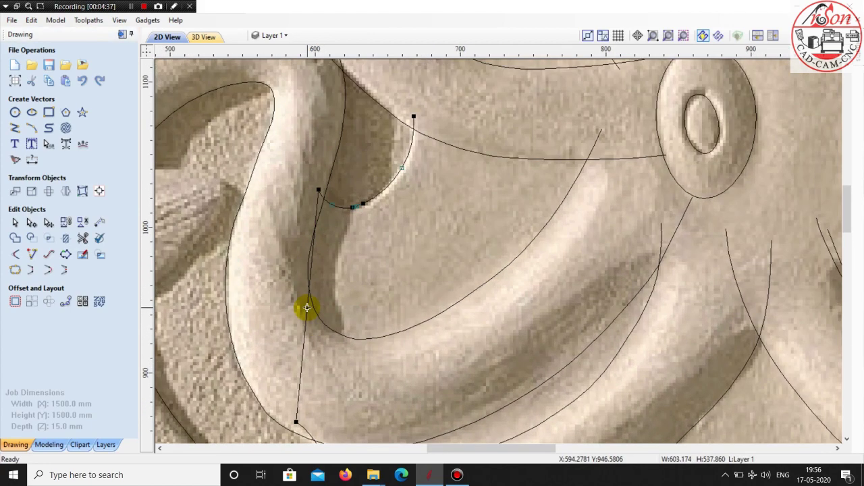
{"action": "left_click_drag", "start_coordinate": [301, 299], "coordinate": [309, 299]}
{"action": "scroll", "coordinate": [310, 301], "scroll_direction": "down", "scroll_amount": 2}
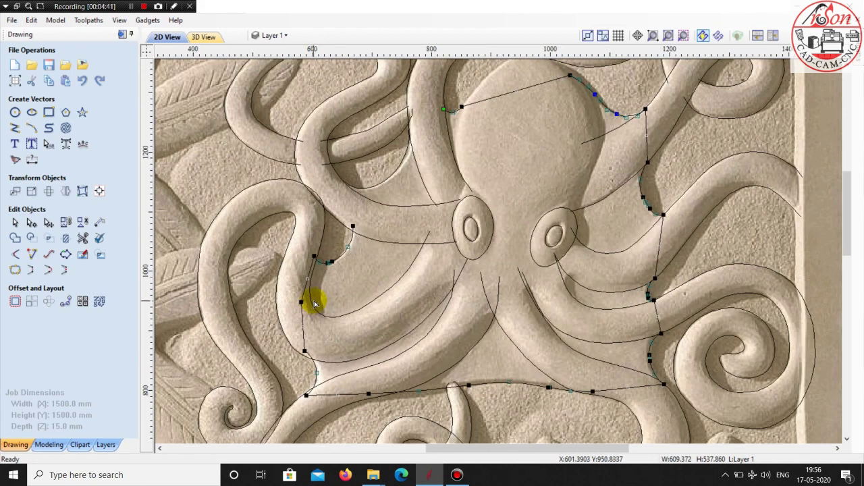
{"action": "double_click", "coordinate": [336, 262]}
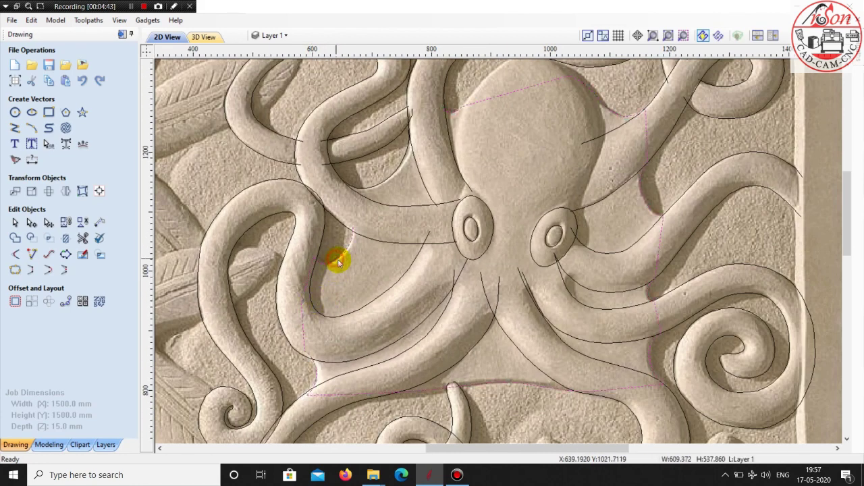
{"action": "left_click", "coordinate": [375, 188], "text": "shift"}
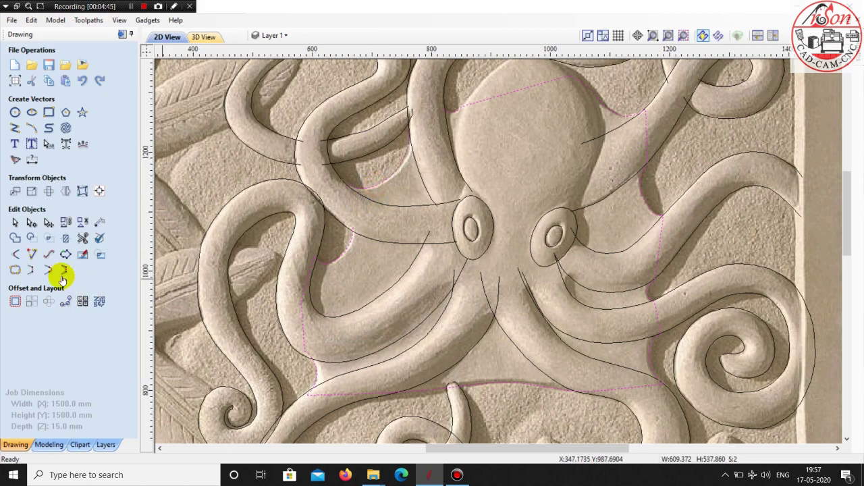
{"action": "left_click", "coordinate": [32, 270]}
{"action": "scroll", "coordinate": [295, 300], "scroll_direction": "down", "scroll_amount": 2}
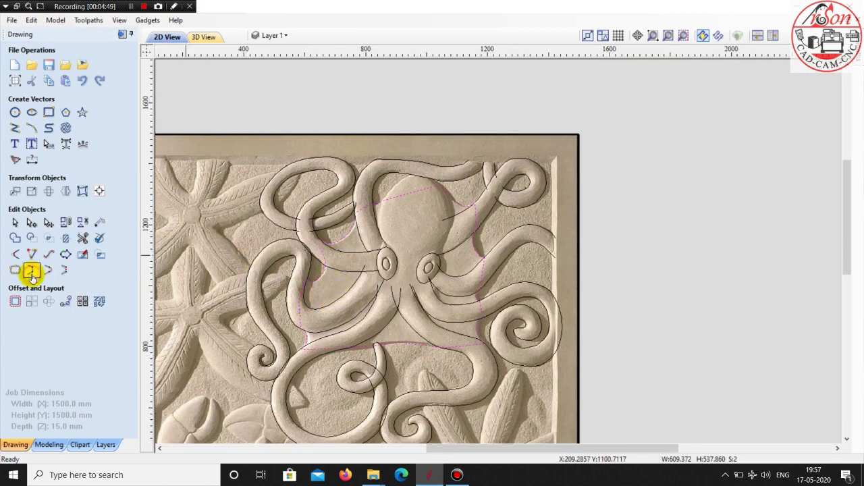
Clear the selection of the upper-left tentacle curve
{"action": "left_click", "coordinate": [343, 255]}
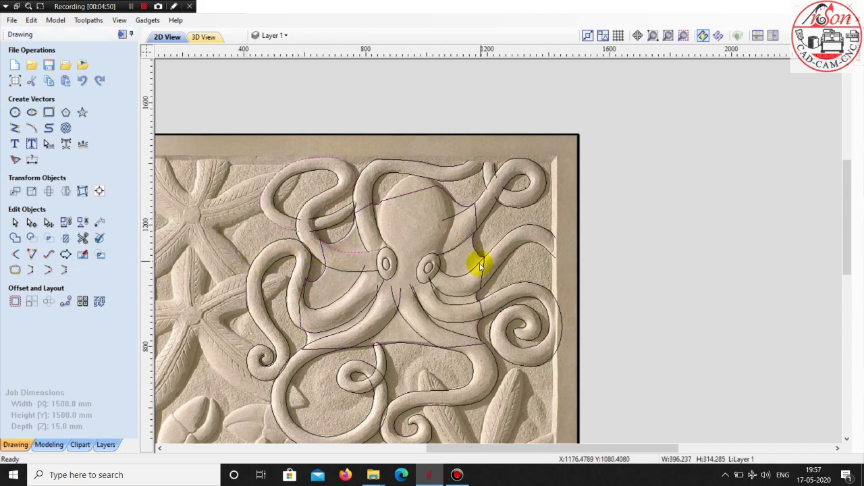
{"action": "scroll", "coordinate": [479, 267], "scroll_direction": "up", "scroll_amount": 1}
{"action": "left_click", "coordinate": [658, 207]}
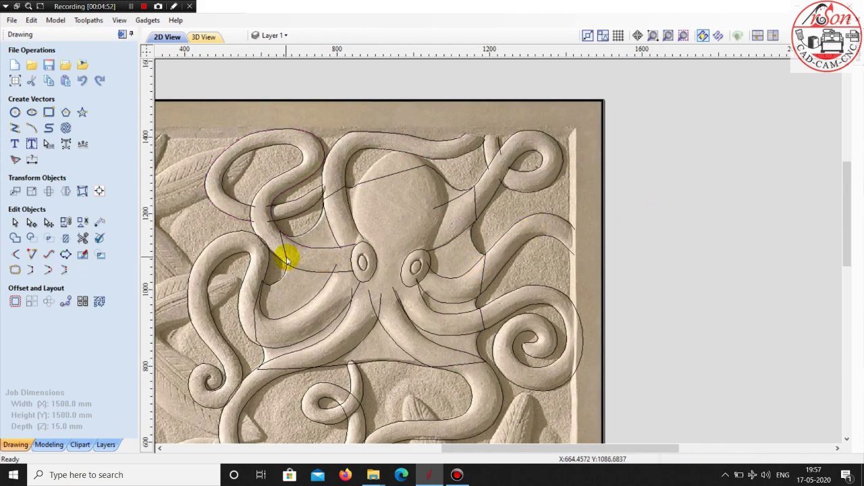
{"action": "left_click", "coordinate": [700, 261]}
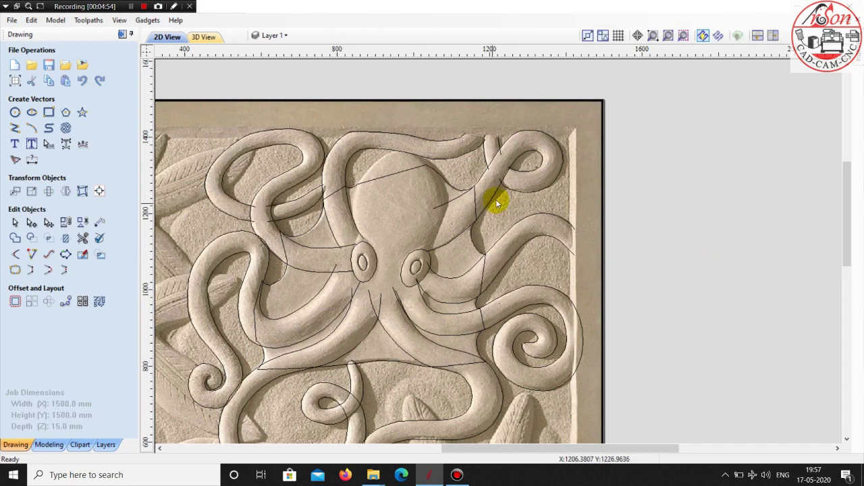
Start a polyline with its first point on the head's right edge beside the tentacle
{"action": "left_click", "coordinate": [54, 133]}
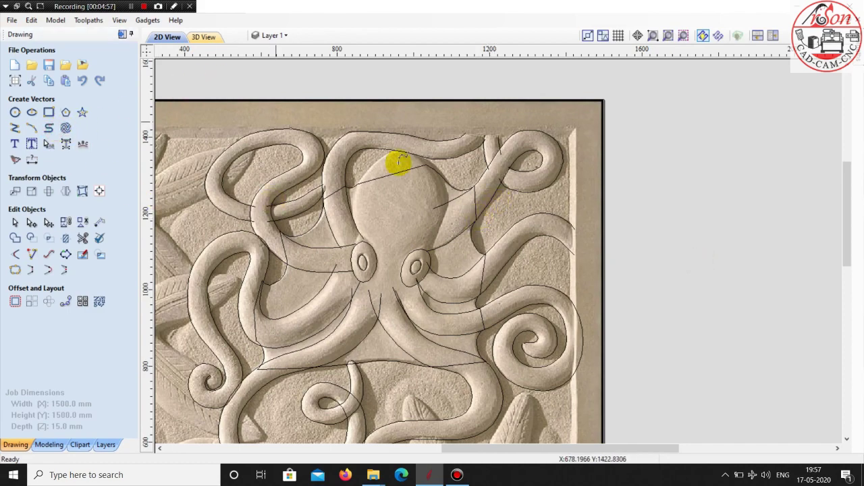
{"action": "scroll", "coordinate": [401, 145], "scroll_direction": "up", "scroll_amount": 2}
{"action": "scroll", "coordinate": [385, 164], "scroll_direction": "up", "scroll_amount": 2}
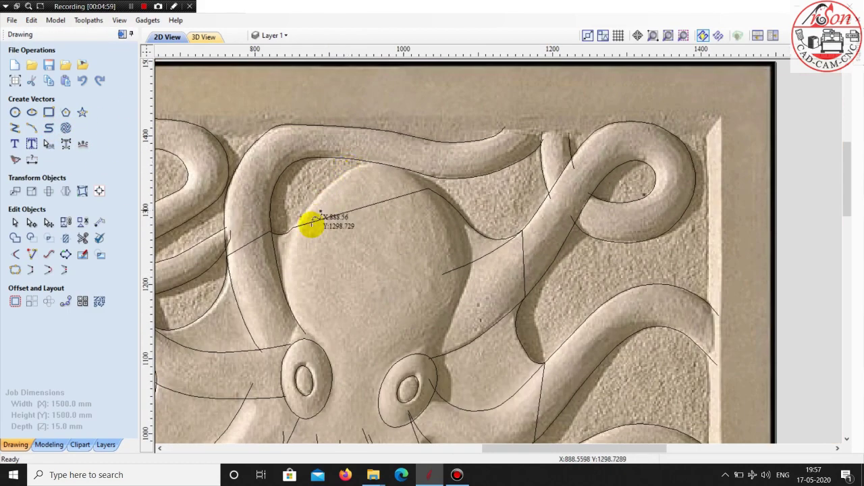
{"action": "scroll", "coordinate": [358, 270], "scroll_direction": "down", "scroll_amount": 2}
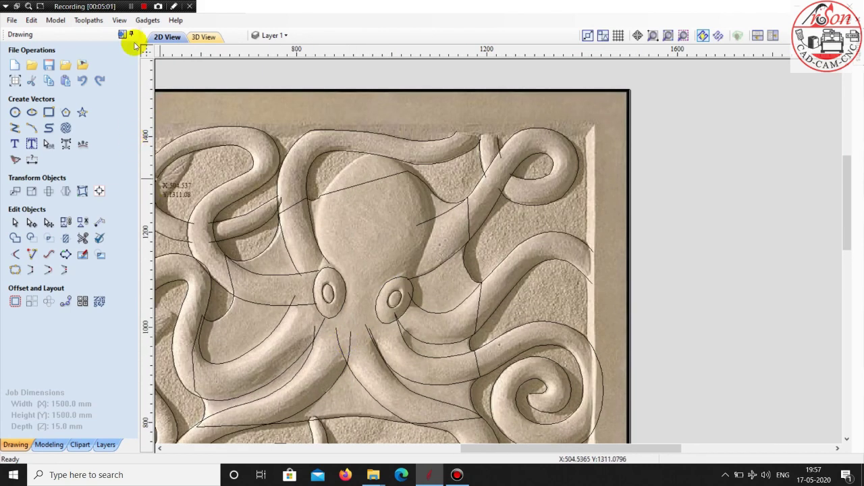
{"action": "left_click", "coordinate": [131, 6]}
{"action": "scroll", "coordinate": [486, 226], "scroll_direction": "down", "scroll_amount": 2}
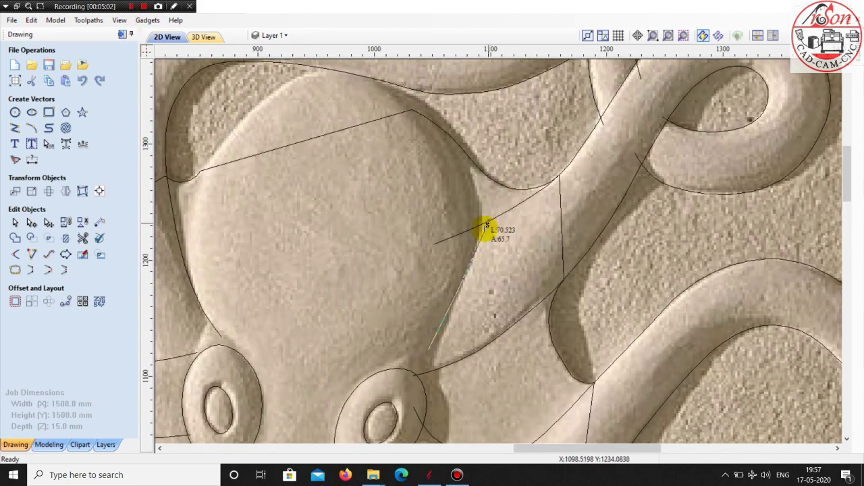
{"action": "scroll", "coordinate": [481, 243], "scroll_direction": "up", "scroll_amount": 2}
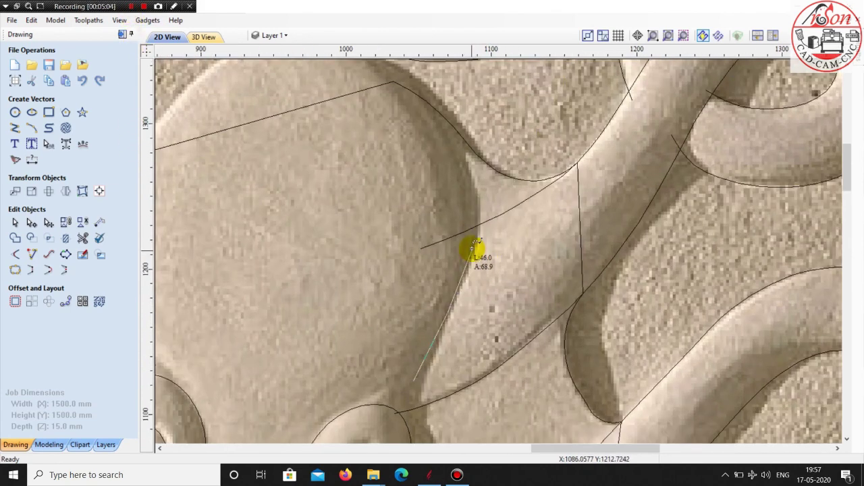
{"action": "scroll", "coordinate": [471, 248], "scroll_direction": "up", "scroll_amount": 2}
{"action": "left_click", "coordinate": [484, 180]}
{"action": "scroll", "coordinate": [468, 353], "scroll_direction": "down", "scroll_amount": 2}
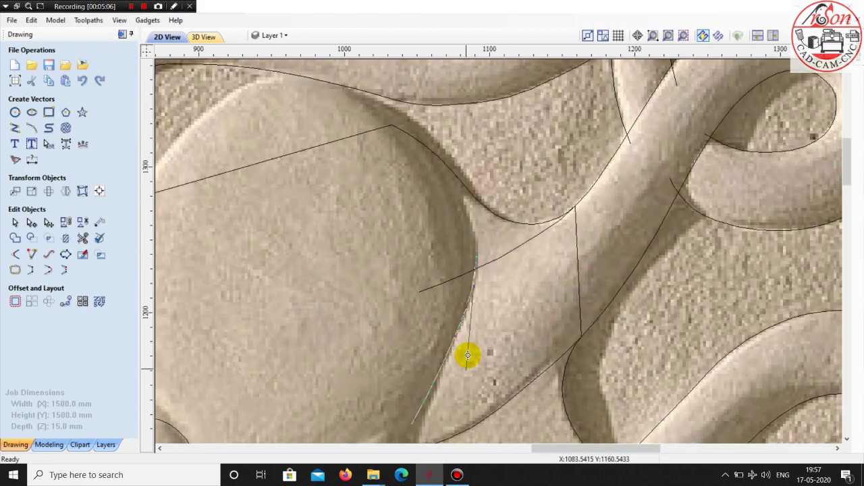
{"action": "scroll", "coordinate": [455, 226], "scroll_direction": "up", "scroll_amount": 3}
{"action": "scroll", "coordinate": [457, 223], "scroll_direction": "down", "scroll_amount": 1}
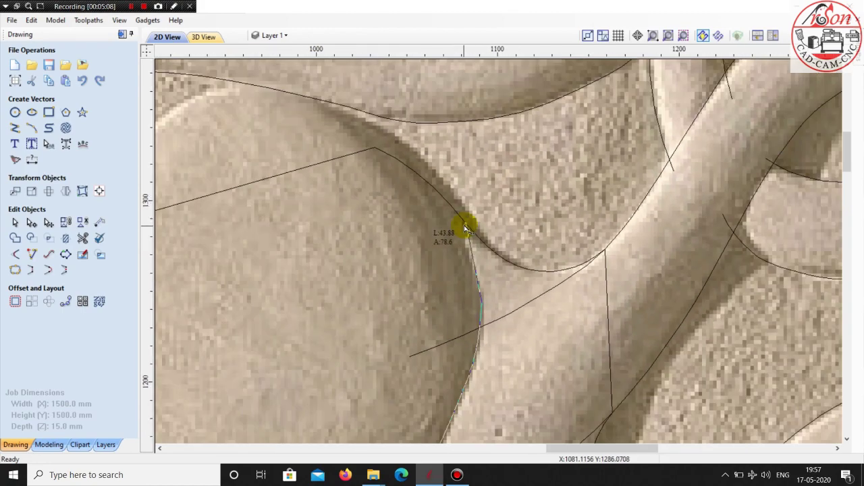
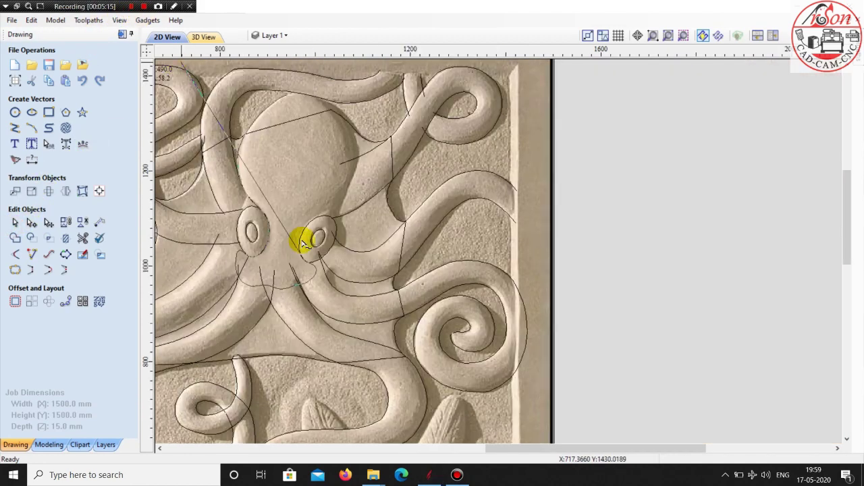
Start the traced line with two points on the octopus's right eye outline
{"action": "scroll", "coordinate": [309, 277], "scroll_direction": "up", "scroll_amount": 1}
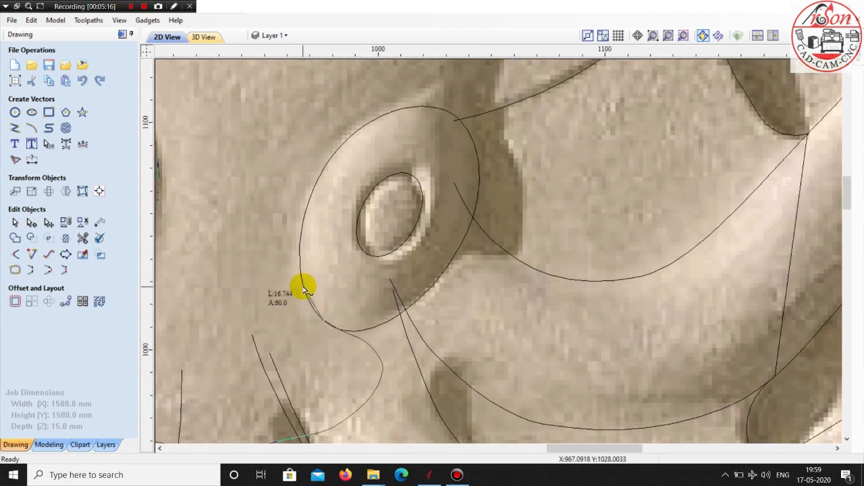
{"action": "left_click", "coordinate": [332, 154]}
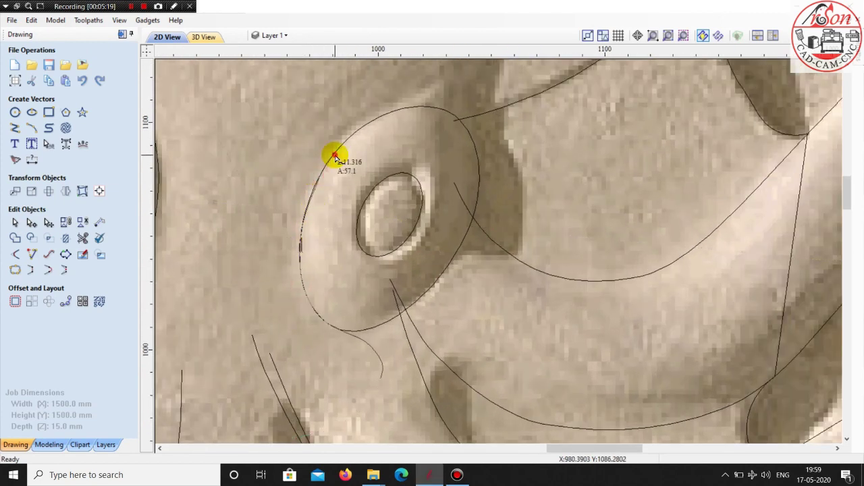
{"action": "left_click", "coordinate": [359, 129]}
{"action": "scroll", "coordinate": [390, 112], "scroll_direction": "down", "scroll_amount": 2}
{"action": "scroll", "coordinate": [405, 141], "scroll_direction": "down", "scroll_amount": 1}
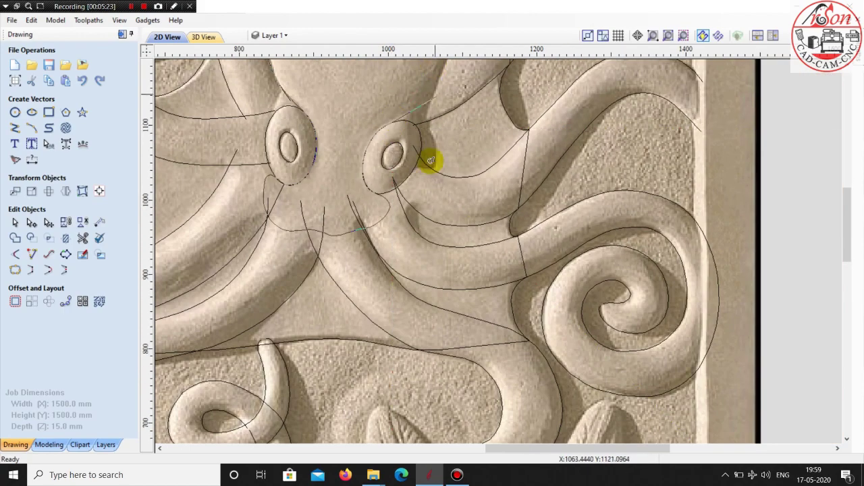
{"action": "scroll", "coordinate": [422, 142], "scroll_direction": "down", "scroll_amount": 2}
{"action": "scroll", "coordinate": [434, 143], "scroll_direction": "up", "scroll_amount": 2}
{"action": "scroll", "coordinate": [434, 143], "scroll_direction": "up", "scroll_amount": 1}
{"action": "scroll", "coordinate": [405, 182], "scroll_direction": "up", "scroll_amount": 2}
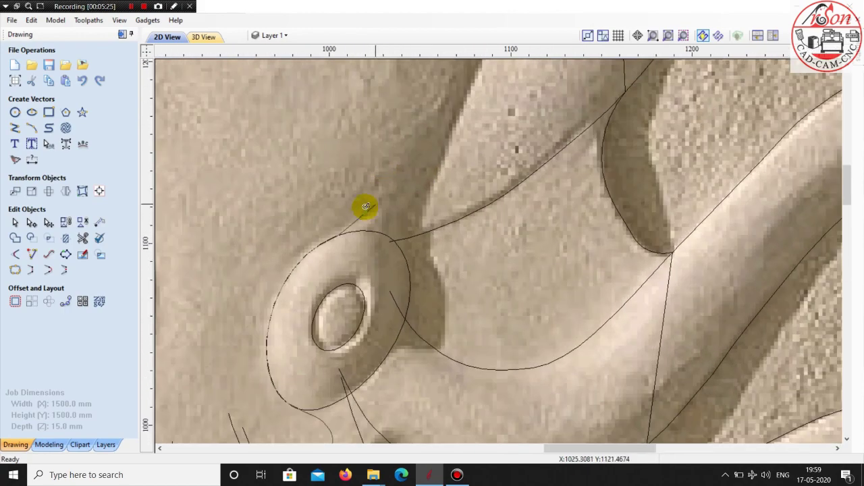
{"action": "scroll", "coordinate": [365, 209], "scroll_direction": "up", "scroll_amount": 1}
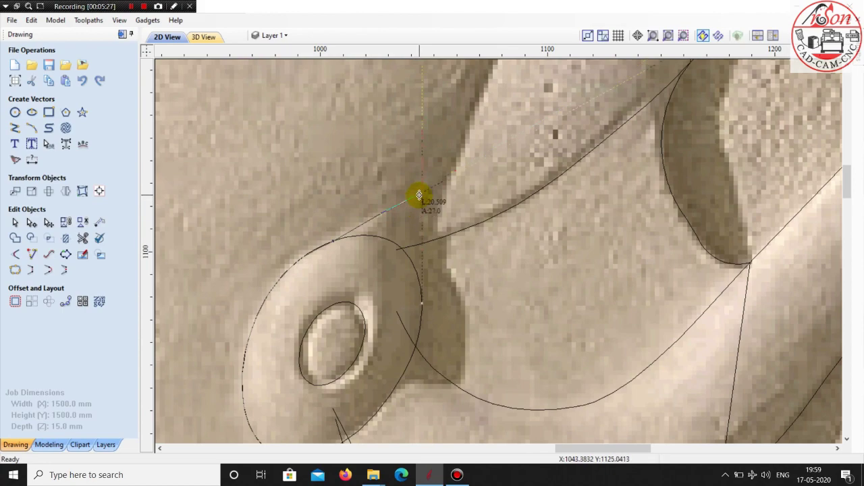
Extend the line up the tentacle edge above the eye to where the edges converge
{"action": "left_click", "coordinate": [422, 193]}
{"action": "scroll", "coordinate": [392, 195], "scroll_direction": "down", "scroll_amount": 2}
{"action": "scroll", "coordinate": [405, 172], "scroll_direction": "up", "scroll_amount": 2}
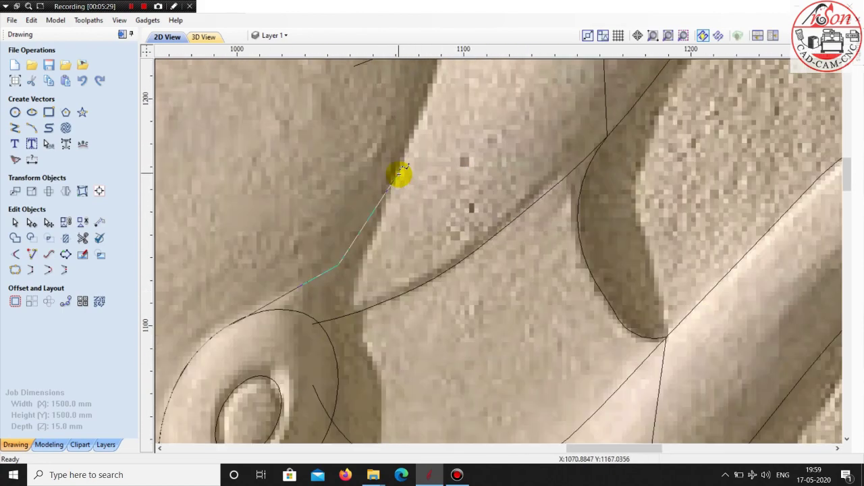
{"action": "scroll", "coordinate": [382, 212], "scroll_direction": "down", "scroll_amount": 1}
{"action": "scroll", "coordinate": [414, 131], "scroll_direction": "down", "scroll_amount": 1}
{"action": "scroll", "coordinate": [380, 162], "scroll_direction": "up", "scroll_amount": 2}
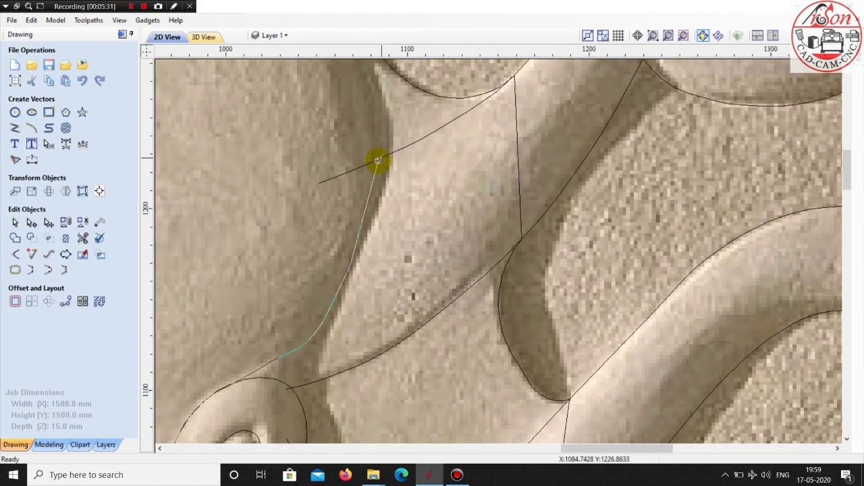
{"action": "scroll", "coordinate": [379, 184], "scroll_direction": "up", "scroll_amount": 1}
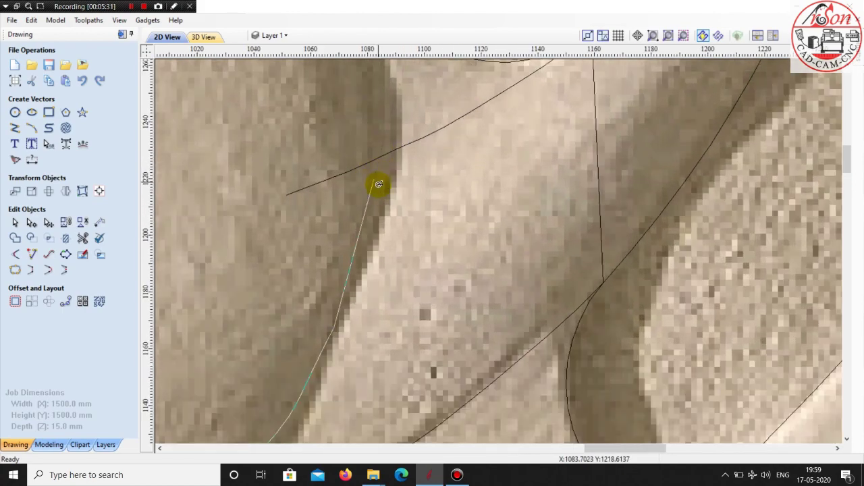
{"action": "left_click", "coordinate": [378, 122]}
{"action": "scroll", "coordinate": [376, 116], "scroll_direction": "down", "scroll_amount": 2}
{"action": "scroll", "coordinate": [367, 158], "scroll_direction": "up", "scroll_amount": 2}
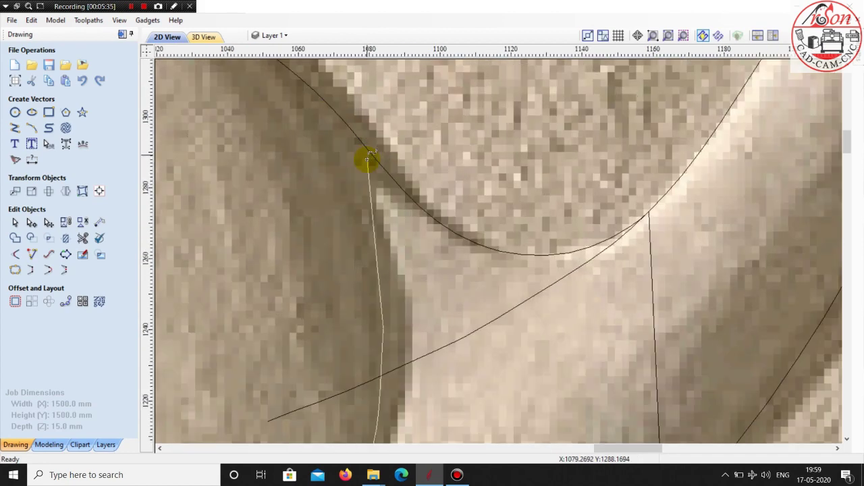
{"action": "scroll", "coordinate": [358, 195], "scroll_direction": "up", "scroll_amount": 1}
{"action": "left_click", "coordinate": [348, 195]}
{"action": "scroll", "coordinate": [341, 182], "scroll_direction": "down", "scroll_amount": 2}
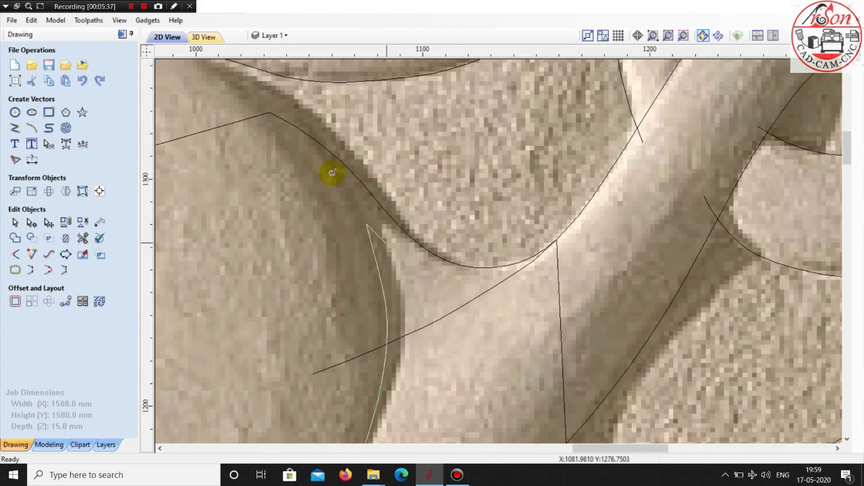
{"action": "scroll", "coordinate": [330, 165], "scroll_direction": "up", "scroll_amount": 2}
{"action": "left_click", "coordinate": [323, 144]}
{"action": "scroll", "coordinate": [351, 182], "scroll_direction": "down", "scroll_amount": 2}
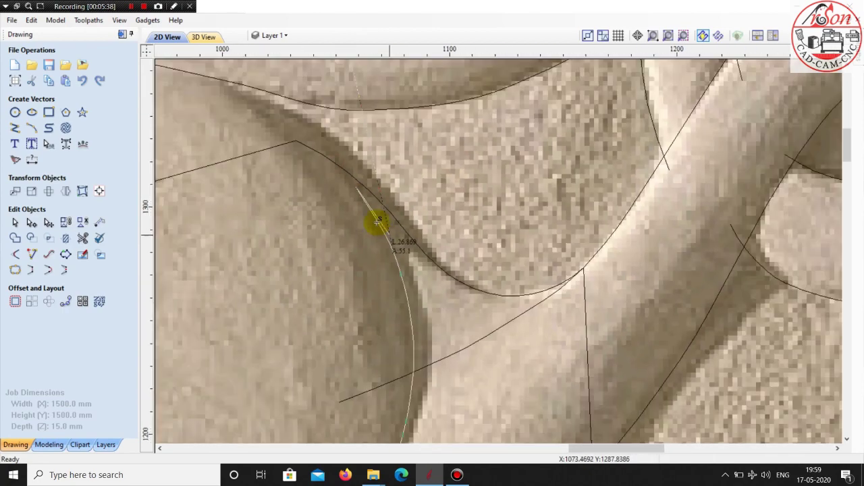
{"action": "scroll", "coordinate": [324, 137], "scroll_direction": "up", "scroll_amount": 1}
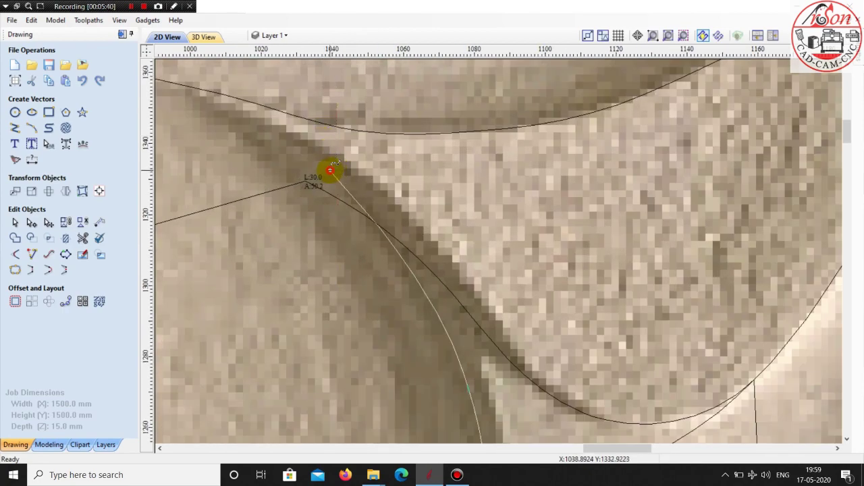
{"action": "left_click", "coordinate": [330, 171]}
{"action": "scroll", "coordinate": [363, 179], "scroll_direction": "down", "scroll_amount": 2}
{"action": "scroll", "coordinate": [333, 181], "scroll_direction": "up", "scroll_amount": 1}
{"action": "scroll", "coordinate": [346, 201], "scroll_direction": "up", "scroll_amount": 1}
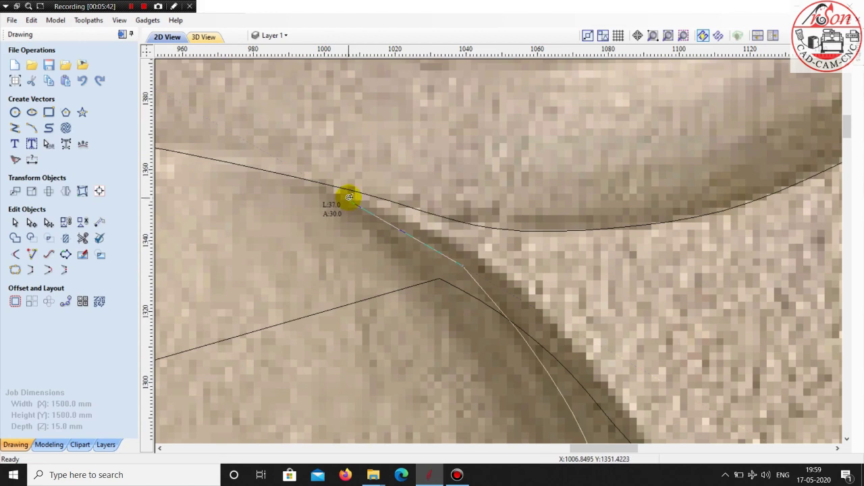
{"action": "scroll", "coordinate": [349, 195], "scroll_direction": "down", "scroll_amount": 2}
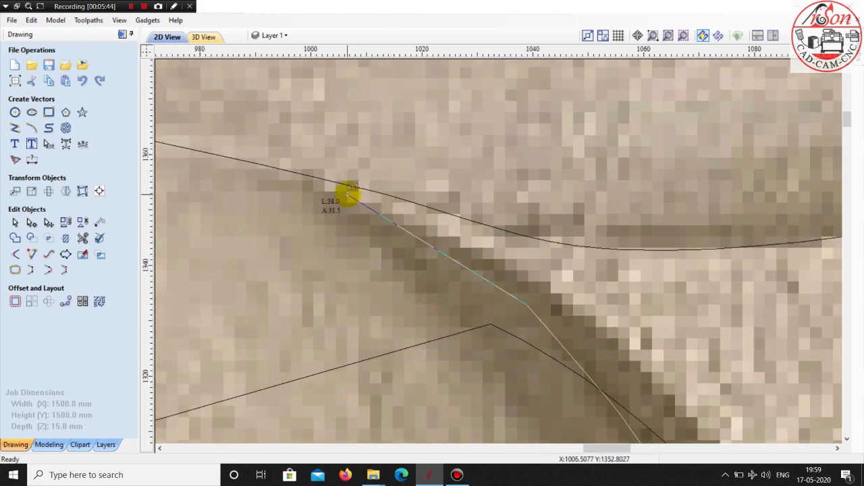
Continue the line leftward along the upper tentacle edge toward the panel top
{"action": "left_click", "coordinate": [241, 158]}
{"action": "scroll", "coordinate": [388, 183], "scroll_direction": "up", "scroll_amount": 1}
{"action": "scroll", "coordinate": [388, 183], "scroll_direction": "up", "scroll_amount": 1}
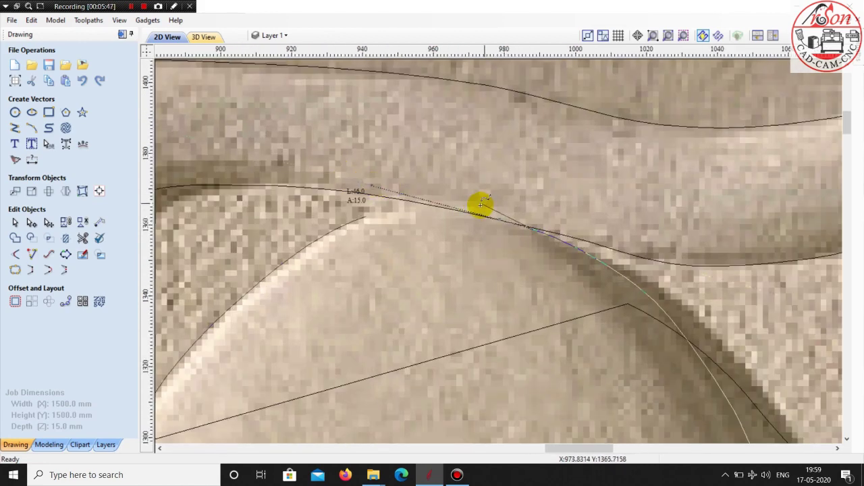
{"action": "scroll", "coordinate": [477, 205], "scroll_direction": "up", "scroll_amount": 1}
{"action": "scroll", "coordinate": [496, 223], "scroll_direction": "up", "scroll_amount": 1}
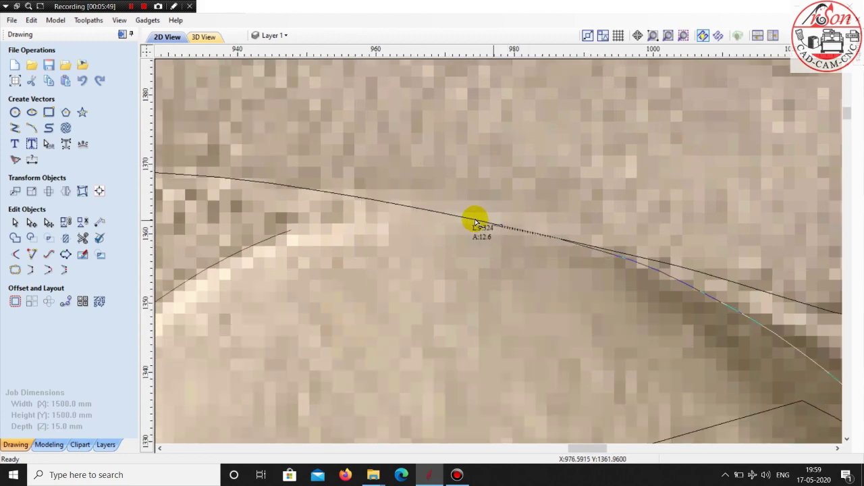
{"action": "scroll", "coordinate": [465, 215], "scroll_direction": "up", "scroll_amount": 1}
{"action": "left_click", "coordinate": [450, 212]}
{"action": "scroll", "coordinate": [432, 213], "scroll_direction": "up", "scroll_amount": 1}
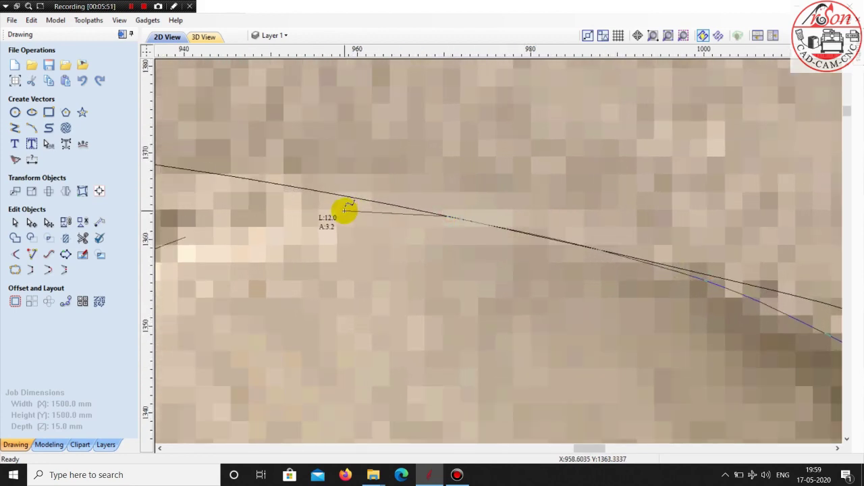
{"action": "left_click", "coordinate": [346, 209]}
{"action": "scroll", "coordinate": [395, 204], "scroll_direction": "down", "scroll_amount": 2}
{"action": "scroll", "coordinate": [392, 215], "scroll_direction": "up", "scroll_amount": 1}
{"action": "left_click", "coordinate": [391, 215]}
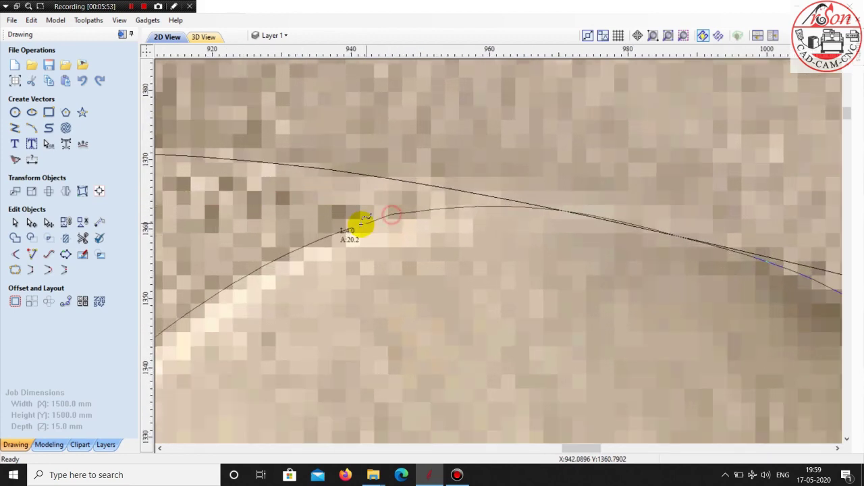
{"action": "scroll", "coordinate": [405, 186], "scroll_direction": "down", "scroll_amount": 3}
{"action": "scroll", "coordinate": [452, 158], "scroll_direction": "down", "scroll_amount": 1}
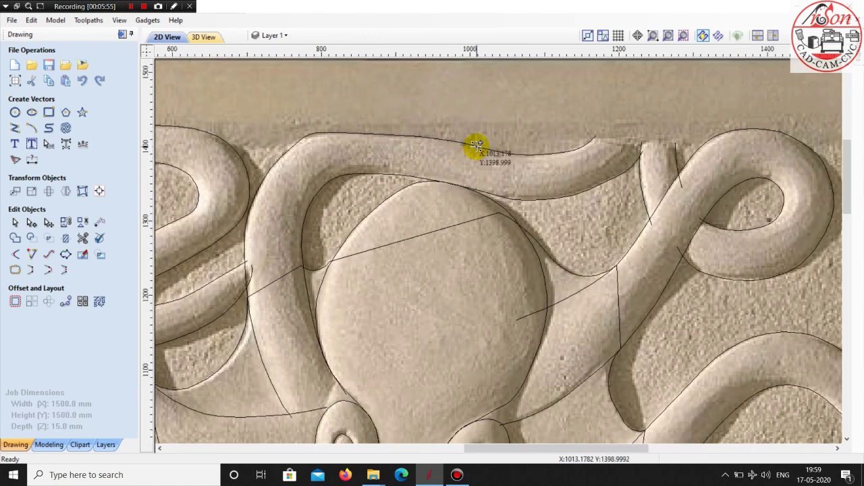
{"action": "scroll", "coordinate": [445, 182], "scroll_direction": "down", "scroll_amount": 1}
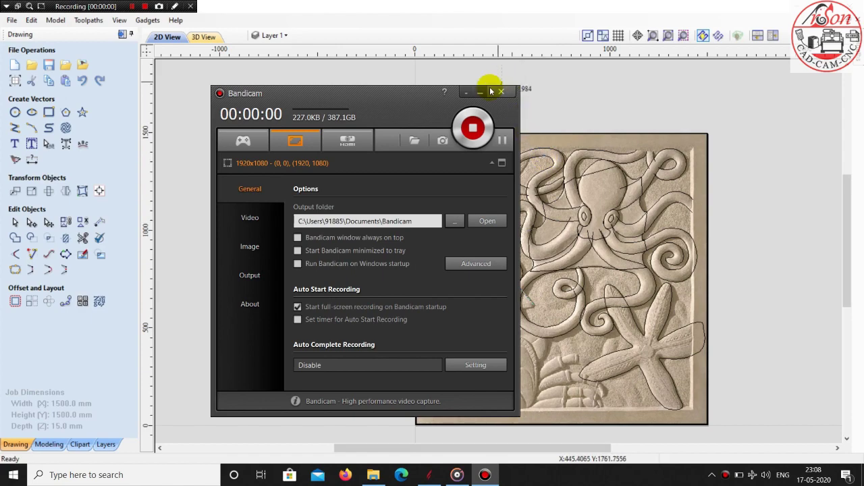
Trace points along the left starfish's feathered arm where it meets the centre
{"action": "left_click", "coordinate": [480, 93]}
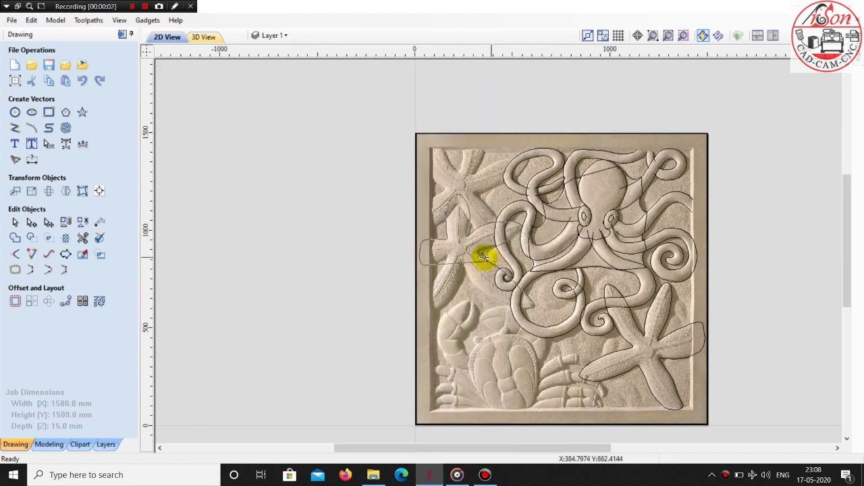
{"action": "scroll", "coordinate": [457, 257], "scroll_direction": "up", "scroll_amount": 2}
{"action": "scroll", "coordinate": [439, 257], "scroll_direction": "up", "scroll_amount": 2}
{"action": "scroll", "coordinate": [407, 279], "scroll_direction": "up", "scroll_amount": 2}
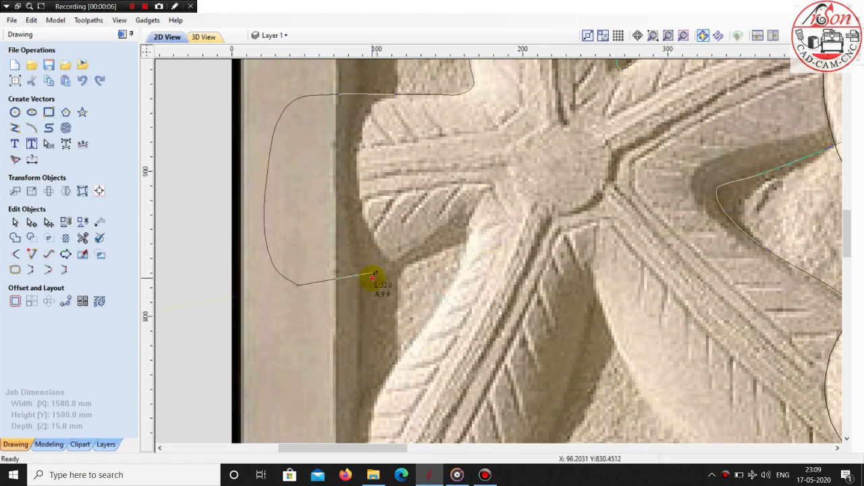
{"action": "left_click", "coordinate": [373, 276]}
{"action": "scroll", "coordinate": [372, 264], "scroll_direction": "down", "scroll_amount": 1}
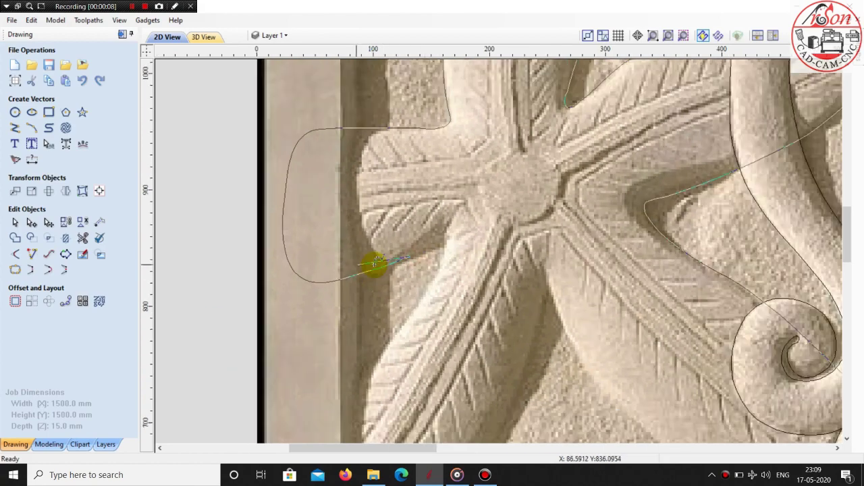
{"action": "scroll", "coordinate": [432, 252], "scroll_direction": "up", "scroll_amount": 2}
{"action": "scroll", "coordinate": [438, 240], "scroll_direction": "down", "scroll_amount": 2}
{"action": "scroll", "coordinate": [448, 257], "scroll_direction": "down", "scroll_amount": 1}
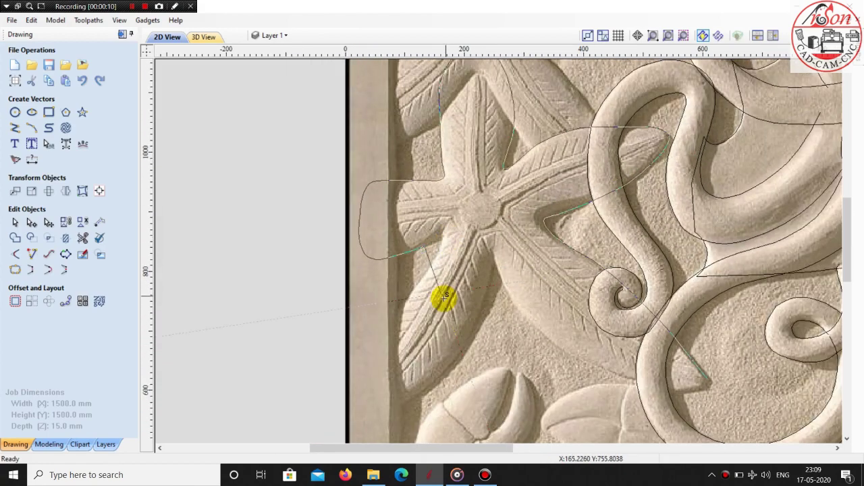
{"action": "scroll", "coordinate": [420, 252], "scroll_direction": "up", "scroll_amount": 1}
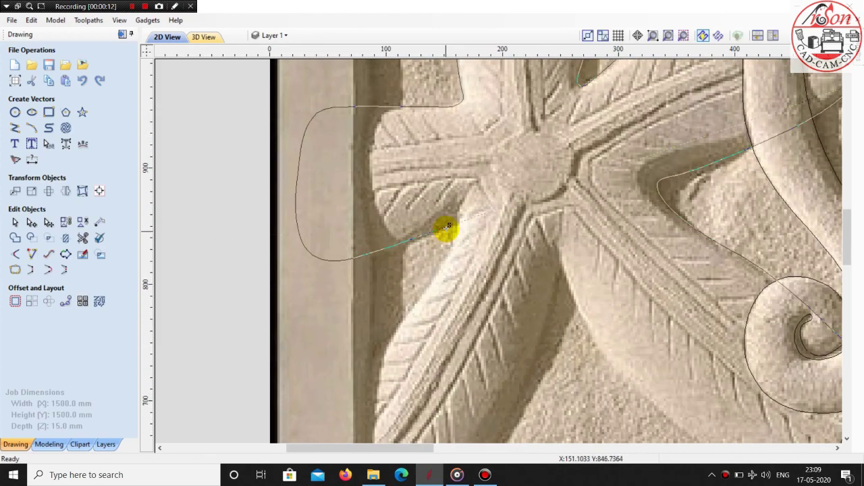
{"action": "scroll", "coordinate": [445, 229], "scroll_direction": "up", "scroll_amount": 1}
{"action": "scroll", "coordinate": [448, 220], "scroll_direction": "up", "scroll_amount": 1}
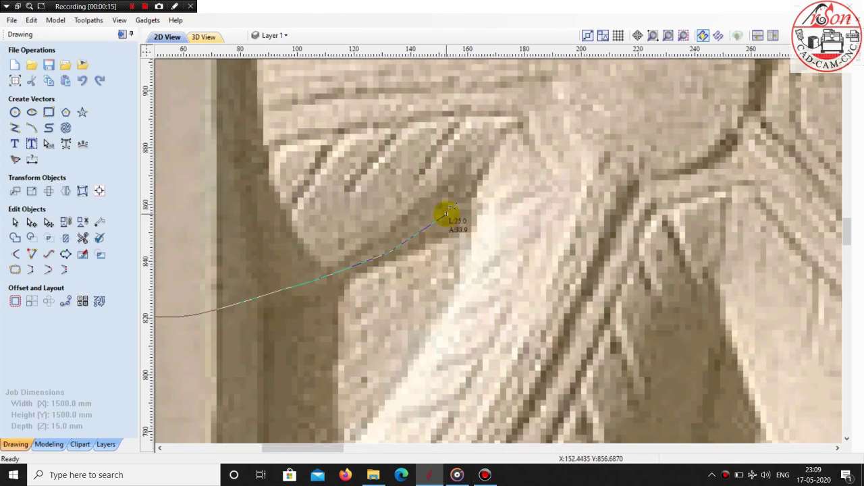
{"action": "left_click", "coordinate": [446, 211]}
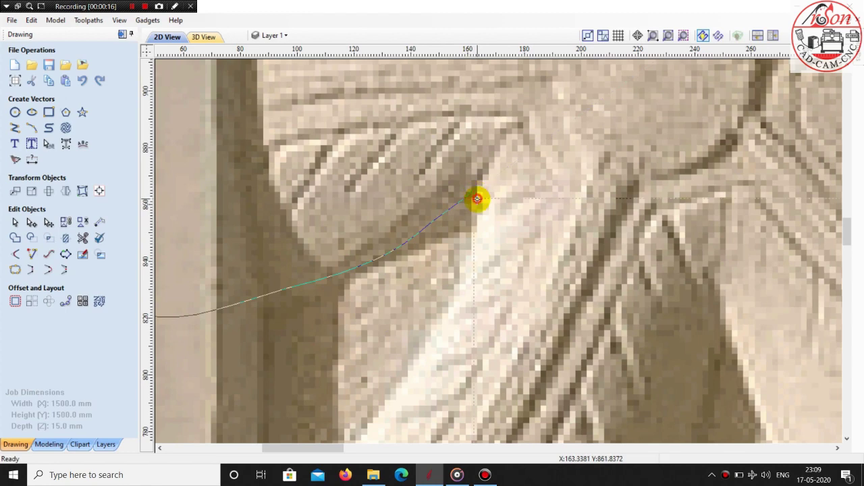
{"action": "left_click", "coordinate": [476, 197]}
{"action": "scroll", "coordinate": [451, 276], "scroll_direction": "down", "scroll_amount": 1}
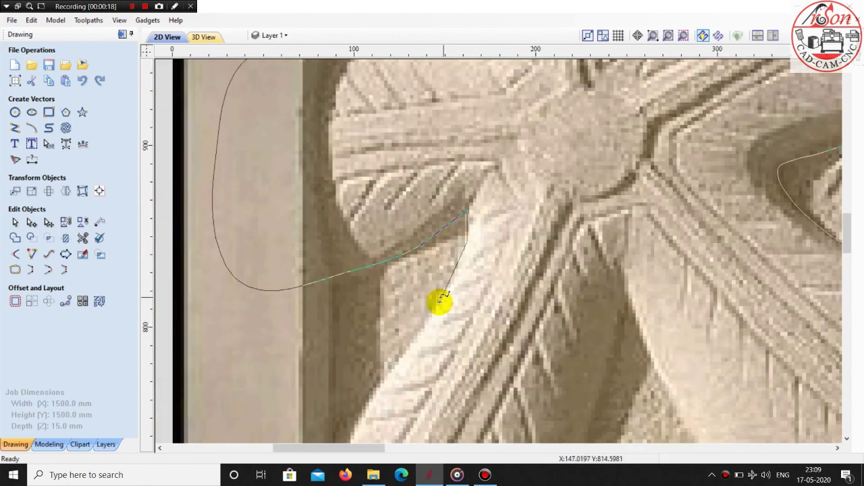
{"action": "scroll", "coordinate": [425, 295], "scroll_direction": "down", "scroll_amount": 2}
{"action": "scroll", "coordinate": [411, 289], "scroll_direction": "up", "scroll_amount": 1}
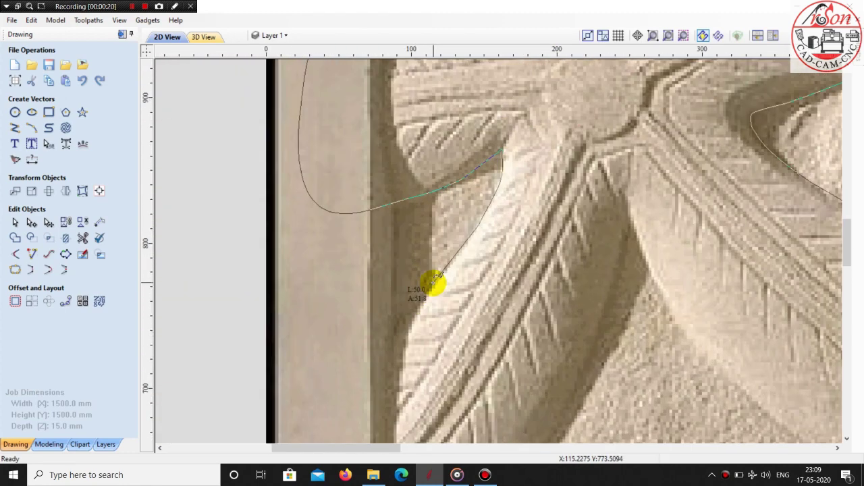
{"action": "scroll", "coordinate": [426, 285], "scroll_direction": "down", "scroll_amount": 3}
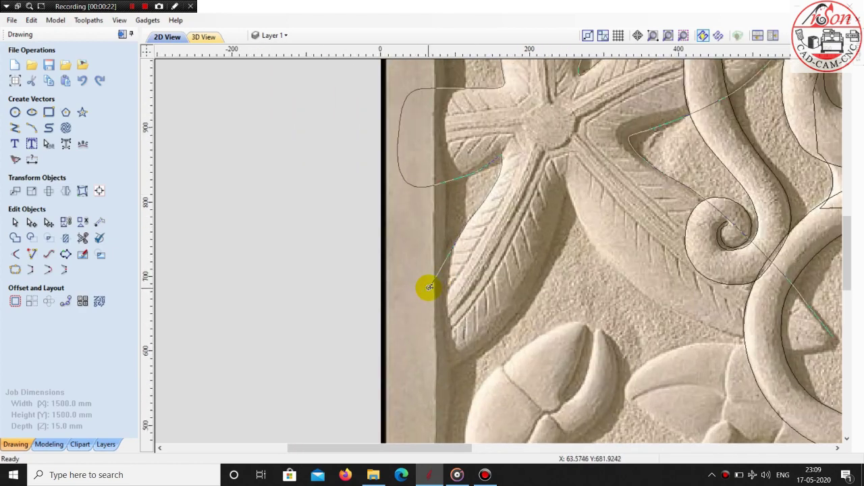
{"action": "scroll", "coordinate": [435, 250], "scroll_direction": "up", "scroll_amount": 4}
{"action": "left_click", "coordinate": [426, 249]}
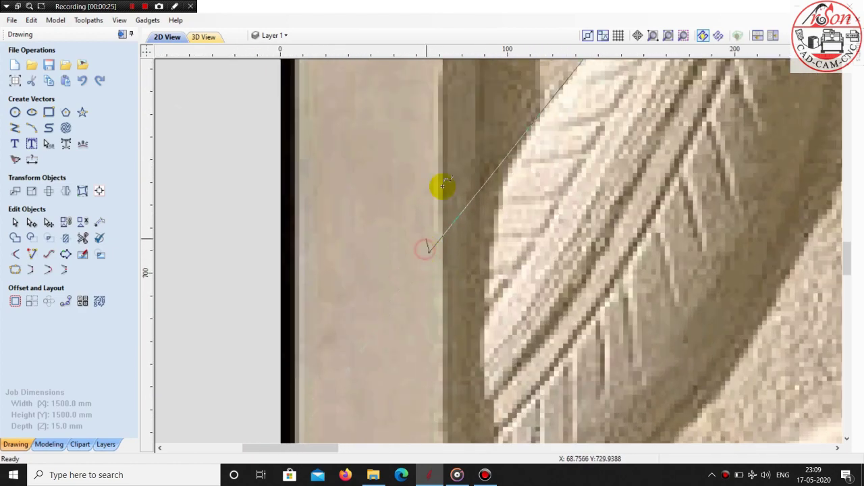
{"action": "scroll", "coordinate": [441, 187], "scroll_direction": "down", "scroll_amount": 2}
Carry the outline down the panel's left side and back along the border
{"action": "left_click", "coordinate": [412, 248]}
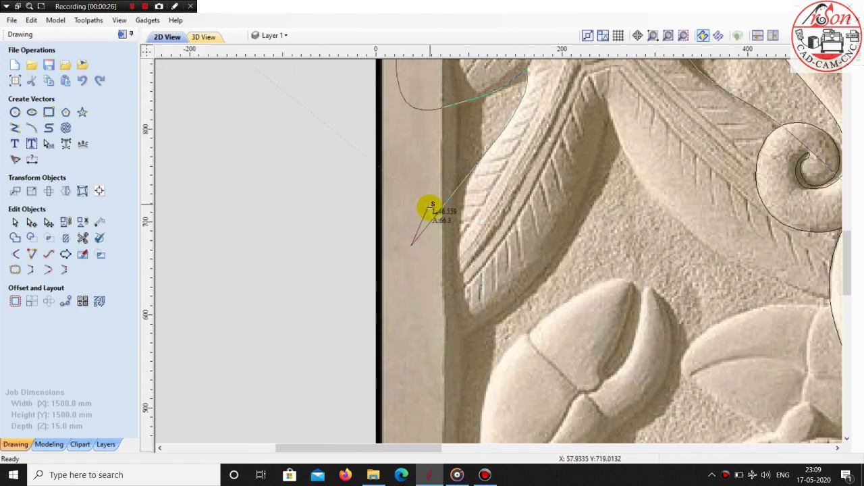
{"action": "scroll", "coordinate": [413, 250], "scroll_direction": "down", "scroll_amount": 1}
{"action": "scroll", "coordinate": [429, 324], "scroll_direction": "up", "scroll_amount": 2}
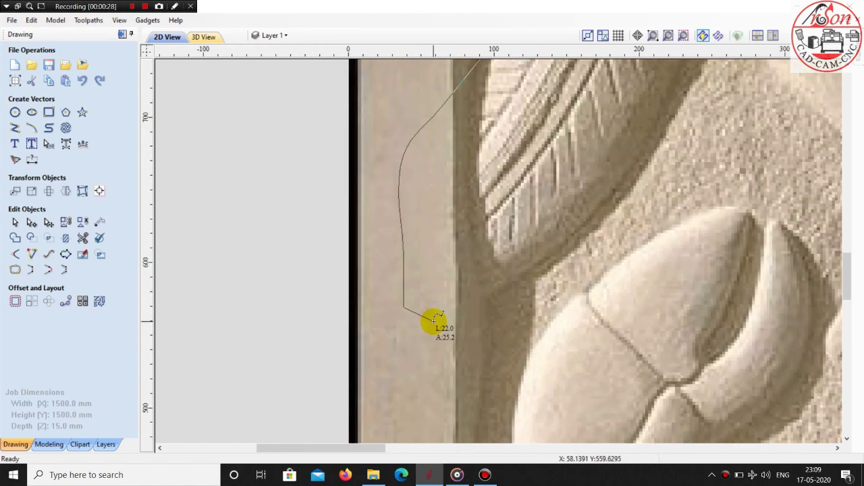
{"action": "left_click", "coordinate": [437, 314]}
{"action": "scroll", "coordinate": [498, 295], "scroll_direction": "up", "scroll_amount": 1}
{"action": "scroll", "coordinate": [483, 309], "scroll_direction": "up", "scroll_amount": 2}
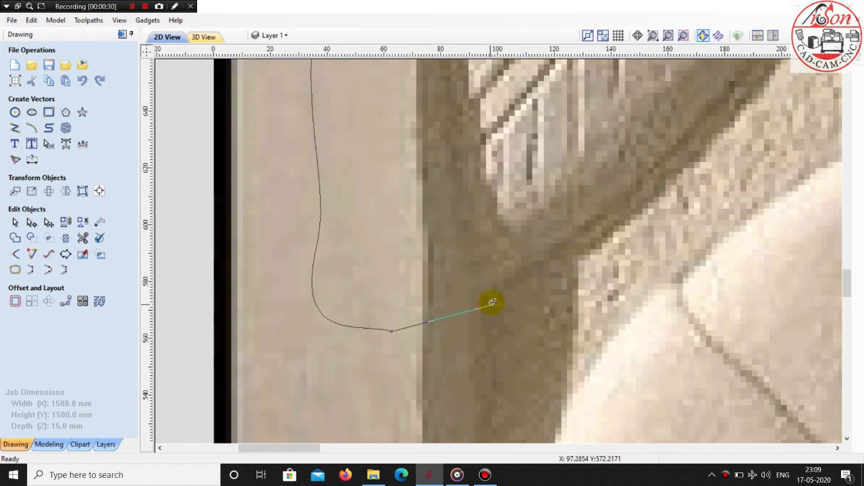
{"action": "left_click", "coordinate": [493, 305]}
{"action": "left_click", "coordinate": [644, 204]}
{"action": "scroll", "coordinate": [279, 324], "scroll_direction": "down", "scroll_amount": 1}
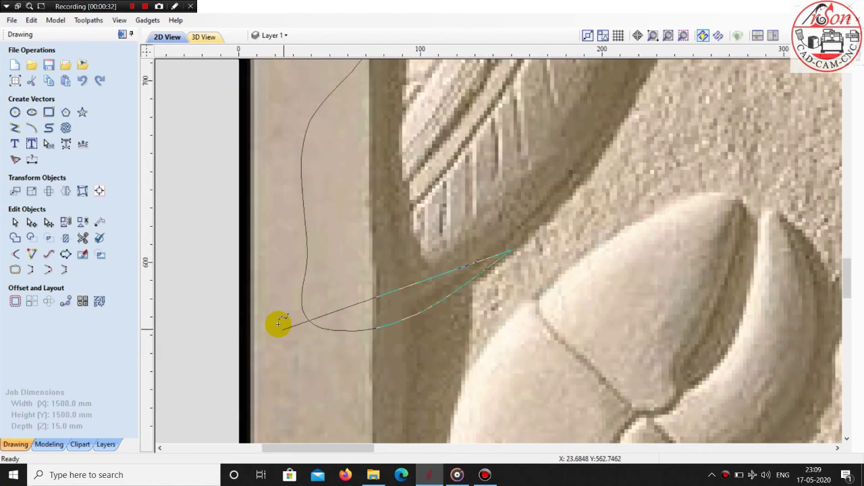
{"action": "scroll", "coordinate": [421, 236], "scroll_direction": "down", "scroll_amount": 1}
{"action": "scroll", "coordinate": [448, 228], "scroll_direction": "up", "scroll_amount": 1}
{"action": "scroll", "coordinate": [451, 236], "scroll_direction": "up", "scroll_amount": 1}
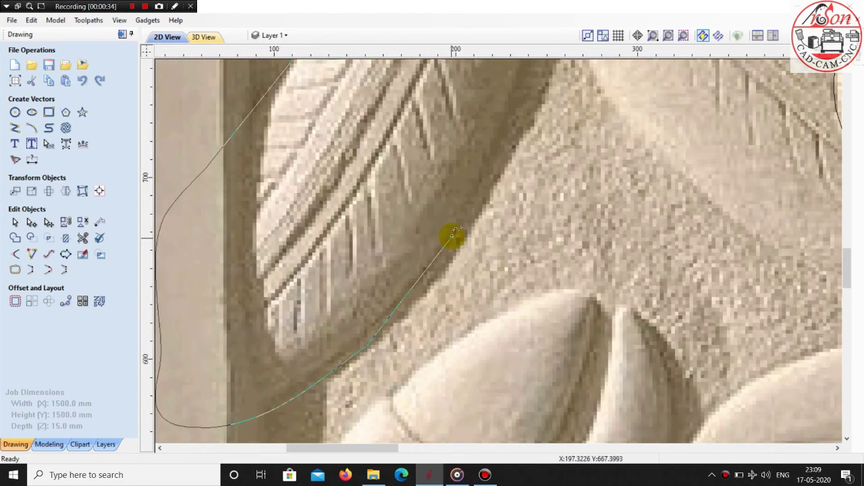
{"action": "scroll", "coordinate": [459, 245], "scroll_direction": "down", "scroll_amount": 2}
{"action": "scroll", "coordinate": [442, 236], "scroll_direction": "up", "scroll_amount": 1}
{"action": "scroll", "coordinate": [432, 257], "scroll_direction": "up", "scroll_amount": 1}
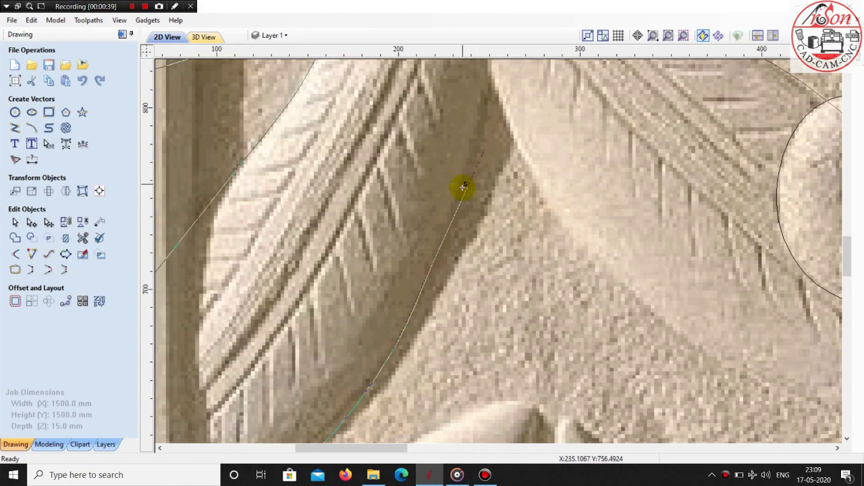
{"action": "scroll", "coordinate": [463, 187], "scroll_direction": "up", "scroll_amount": 2}
Trace the feathered arm's outer edge around its tip
{"action": "left_click", "coordinate": [463, 183]}
{"action": "scroll", "coordinate": [405, 324], "scroll_direction": "down", "scroll_amount": 1}
{"action": "scroll", "coordinate": [420, 315], "scroll_direction": "down", "scroll_amount": 2}
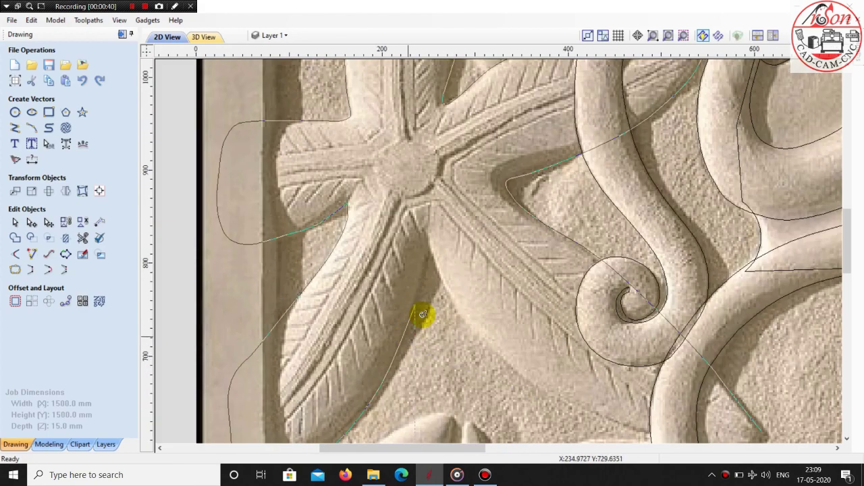
{"action": "scroll", "coordinate": [428, 270], "scroll_direction": "up", "scroll_amount": 1}
{"action": "scroll", "coordinate": [422, 271], "scroll_direction": "up", "scroll_amount": 1}
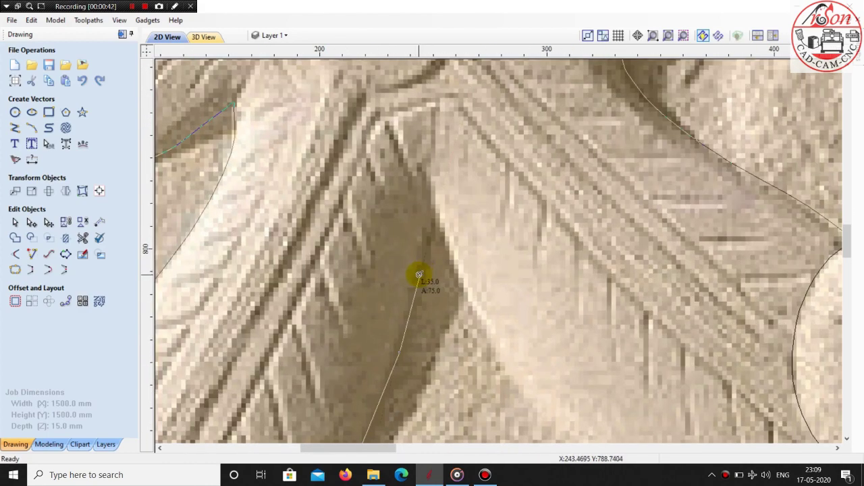
{"action": "left_click", "coordinate": [419, 271]}
{"action": "scroll", "coordinate": [430, 230], "scroll_direction": "up", "scroll_amount": 2}
{"action": "left_click", "coordinate": [423, 237]}
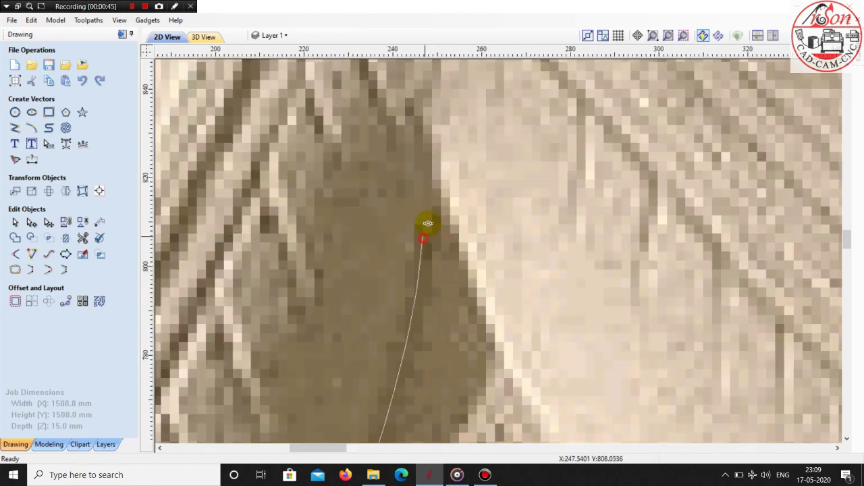
{"action": "left_click", "coordinate": [457, 275]}
{"action": "scroll", "coordinate": [378, 216], "scroll_direction": "down", "scroll_amount": 1}
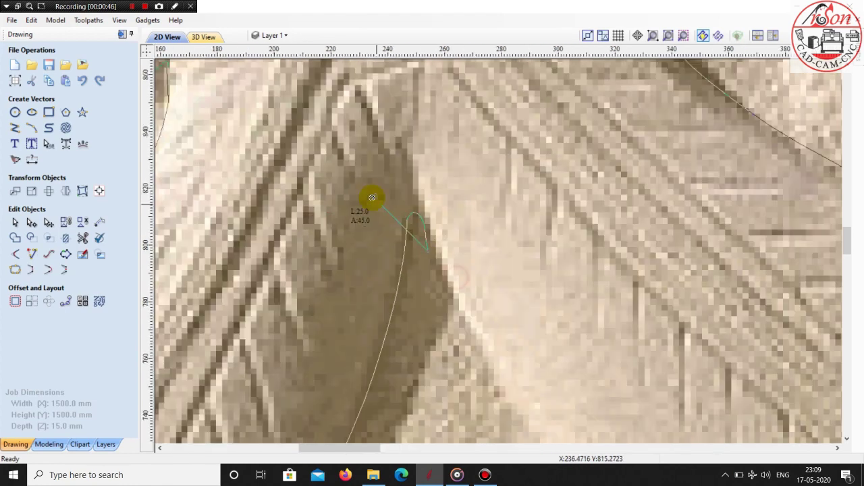
{"action": "scroll", "coordinate": [405, 283], "scroll_direction": "down", "scroll_amount": 1}
{"action": "scroll", "coordinate": [428, 339], "scroll_direction": "up", "scroll_amount": 1}
{"action": "scroll", "coordinate": [459, 335], "scroll_direction": "up", "scroll_amount": 1}
{"action": "scroll", "coordinate": [459, 336], "scroll_direction": "down", "scroll_amount": 3}
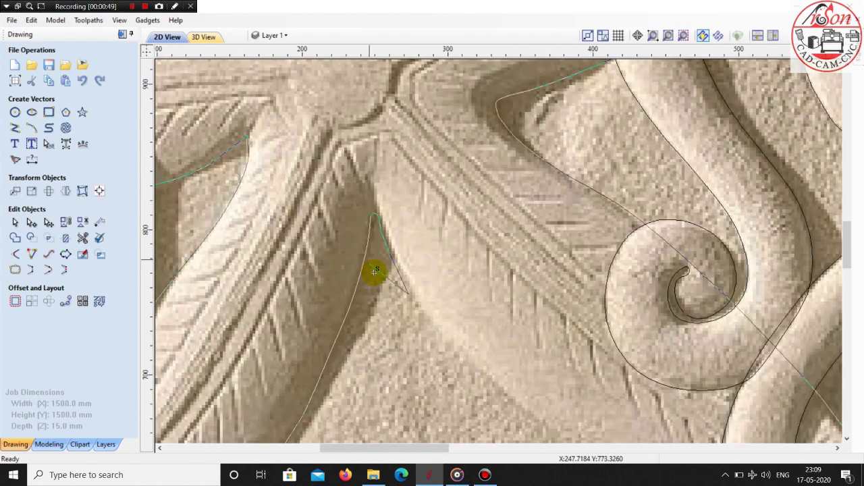
{"action": "scroll", "coordinate": [405, 311], "scroll_direction": "down", "scroll_amount": 1}
{"action": "scroll", "coordinate": [432, 337], "scroll_direction": "up", "scroll_amount": 1}
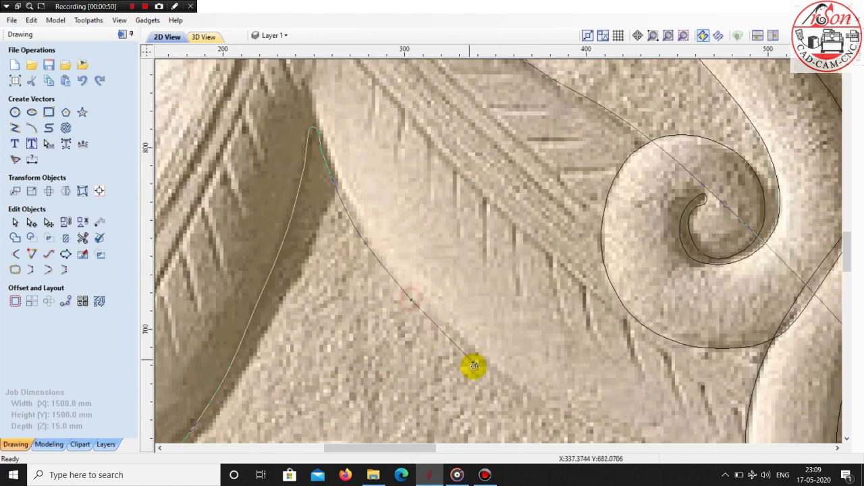
{"action": "scroll", "coordinate": [459, 351], "scroll_direction": "down", "scroll_amount": 2}
{"action": "scroll", "coordinate": [466, 337], "scroll_direction": "up", "scroll_amount": 3}
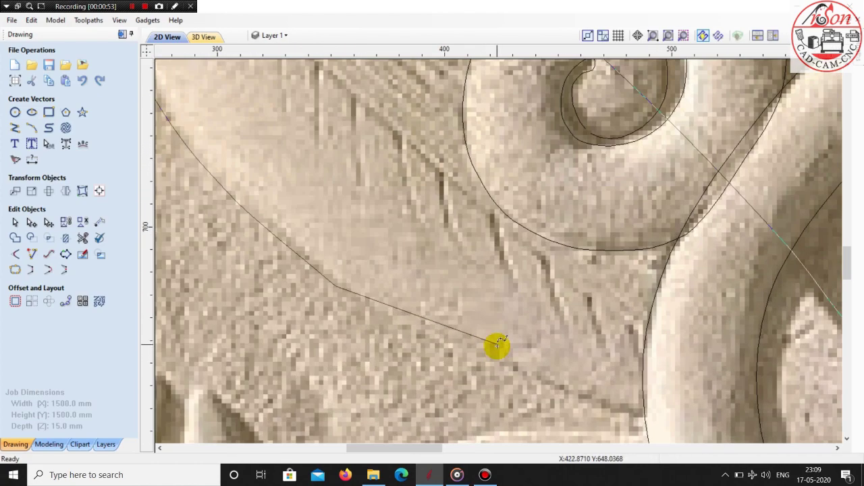
Bring the outline across to the ring's inner corner and close it on its start point
{"action": "left_click", "coordinate": [488, 366]}
{"action": "scroll", "coordinate": [360, 276], "scroll_direction": "down", "scroll_amount": 2}
{"action": "scroll", "coordinate": [436, 331], "scroll_direction": "up", "scroll_amount": 1}
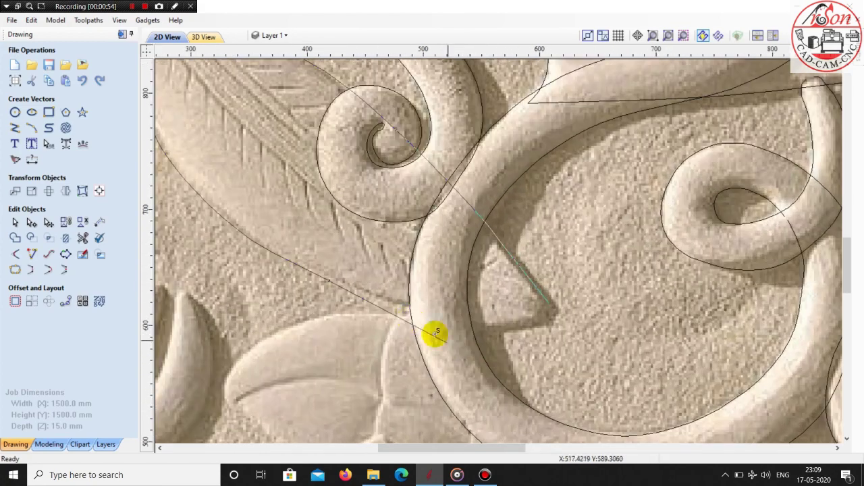
{"action": "scroll", "coordinate": [398, 307], "scroll_direction": "up", "scroll_amount": 1}
{"action": "left_click", "coordinate": [397, 306]}
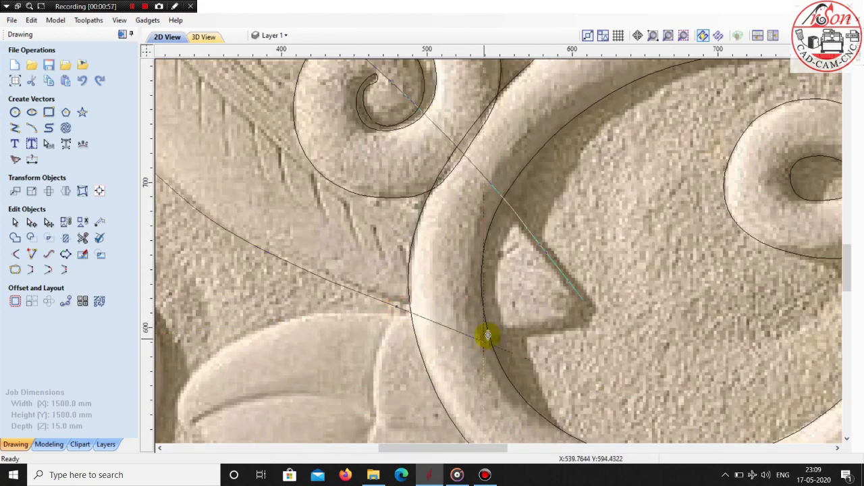
{"action": "scroll", "coordinate": [540, 331], "scroll_direction": "up", "scroll_amount": 2}
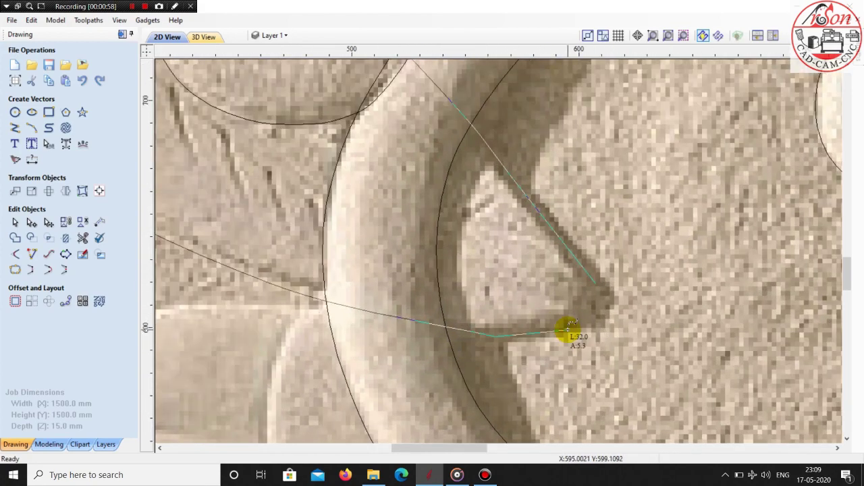
{"action": "left_click", "coordinate": [569, 326]}
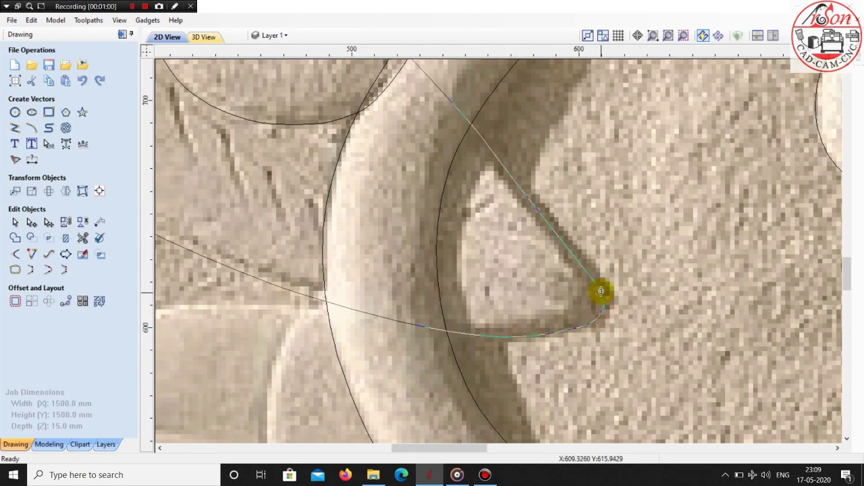
{"action": "left_click", "coordinate": [597, 286]}
{"action": "scroll", "coordinate": [599, 324], "scroll_direction": "down", "scroll_amount": 3}
Continue the traced outline along the shell's upper edge, across the gap and along the next section's top
{"action": "scroll", "coordinate": [560, 320], "scroll_direction": "down", "scroll_amount": 2}
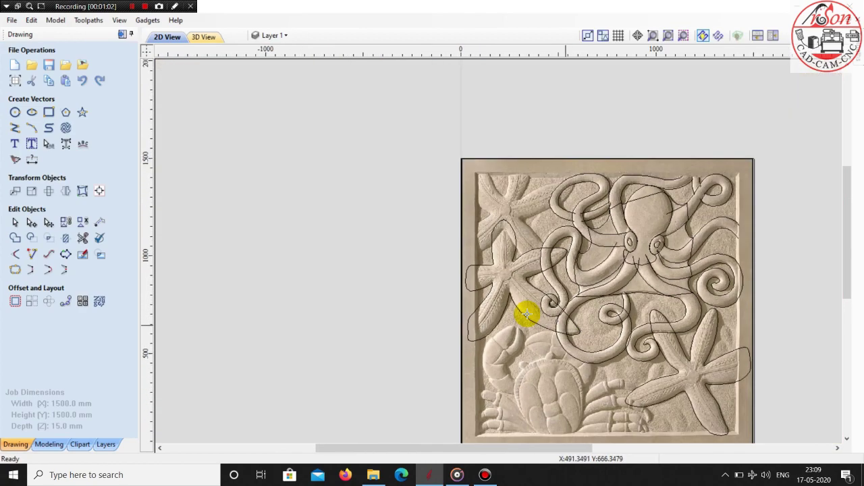
{"action": "scroll", "coordinate": [524, 307], "scroll_direction": "down", "scroll_amount": 2}
{"action": "scroll", "coordinate": [608, 341], "scroll_direction": "up", "scroll_amount": 2}
{"action": "scroll", "coordinate": [563, 247], "scroll_direction": "up", "scroll_amount": 1}
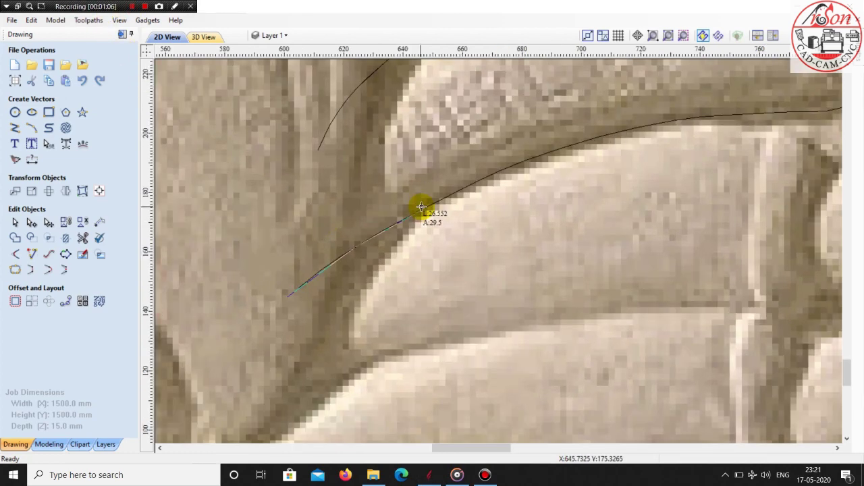
{"action": "left_click", "coordinate": [433, 206]}
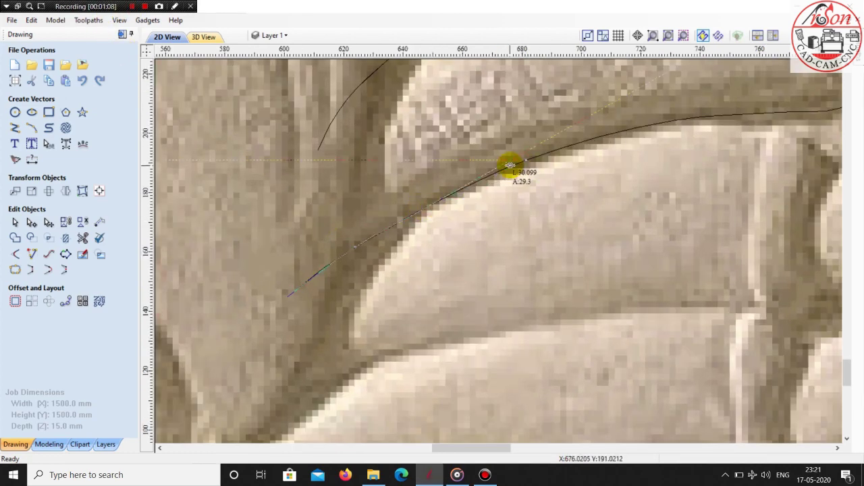
{"action": "scroll", "coordinate": [496, 165], "scroll_direction": "down", "scroll_amount": 2}
{"action": "scroll", "coordinate": [506, 165], "scroll_direction": "up", "scroll_amount": 1}
{"action": "scroll", "coordinate": [513, 174], "scroll_direction": "up", "scroll_amount": 1}
{"action": "left_click", "coordinate": [524, 180]}
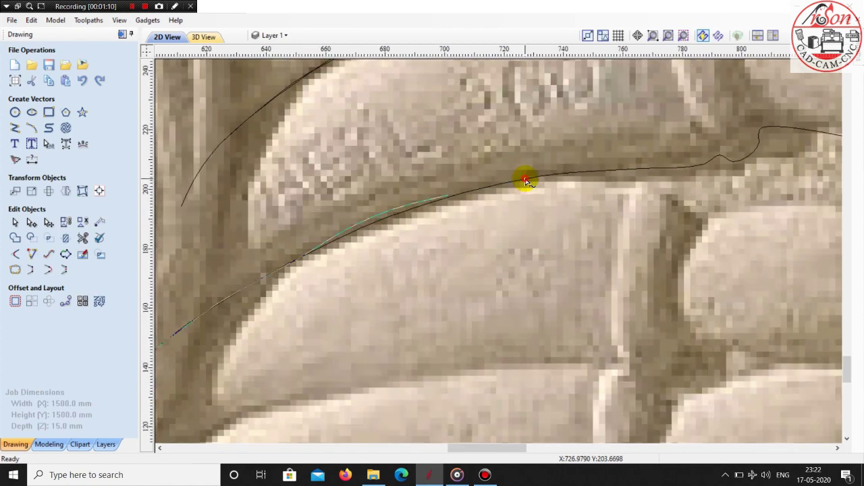
{"action": "scroll", "coordinate": [517, 189], "scroll_direction": "down", "scroll_amount": 2}
{"action": "scroll", "coordinate": [506, 177], "scroll_direction": "up", "scroll_amount": 3}
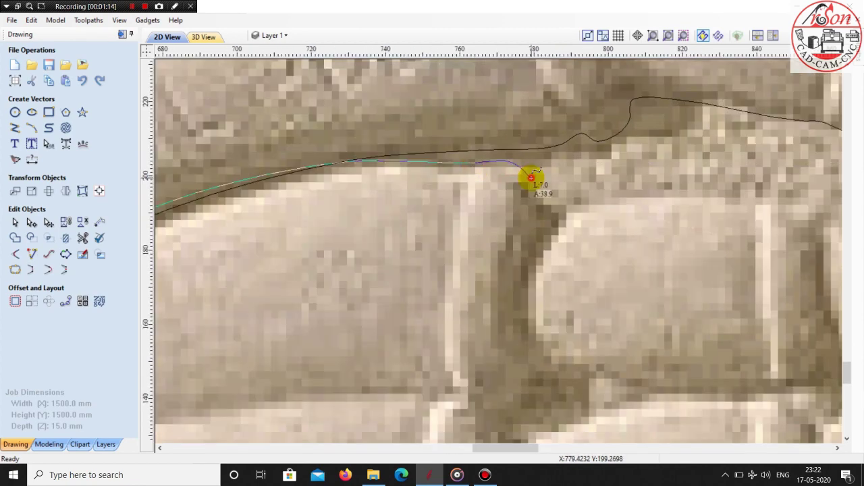
{"action": "left_click", "coordinate": [532, 177]}
{"action": "left_click", "coordinate": [557, 199]}
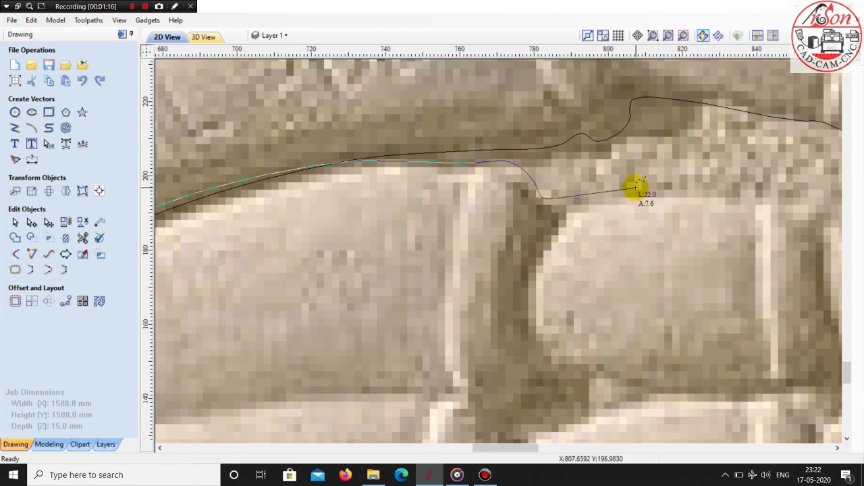
{"action": "left_click", "coordinate": [637, 188]}
Trace the next lobe's edge through the dip and down beside the starfish arm
{"action": "scroll", "coordinate": [193, 236], "scroll_direction": "down", "scroll_amount": 4}
{"action": "scroll", "coordinate": [338, 228], "scroll_direction": "up", "scroll_amount": 1}
{"action": "scroll", "coordinate": [378, 216], "scroll_direction": "up", "scroll_amount": 1}
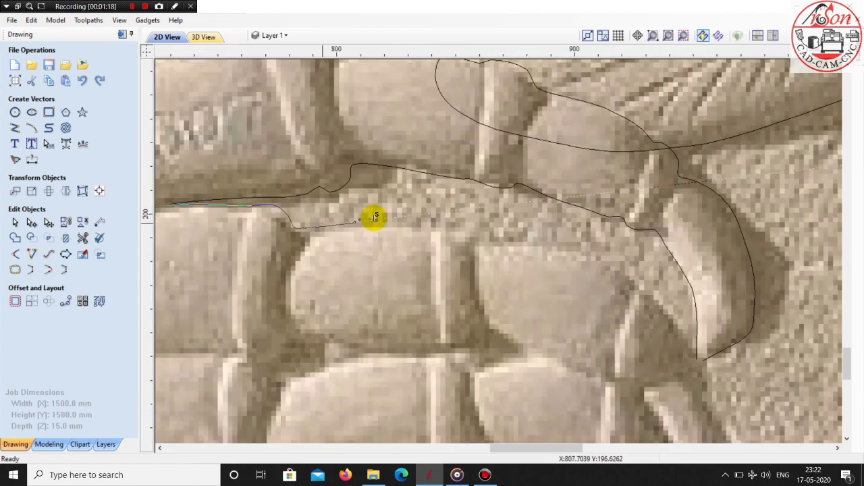
{"action": "scroll", "coordinate": [439, 227], "scroll_direction": "up", "scroll_amount": 2}
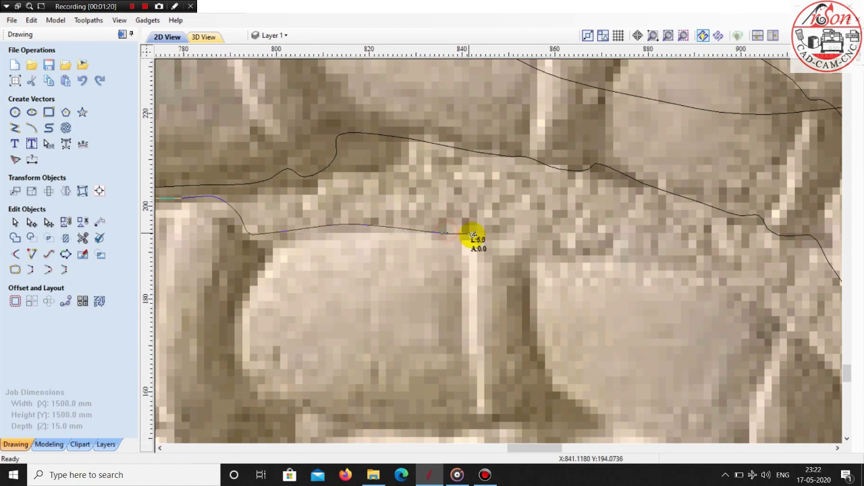
{"action": "scroll", "coordinate": [472, 233], "scroll_direction": "up", "scroll_amount": 2}
{"action": "left_click", "coordinate": [522, 227]}
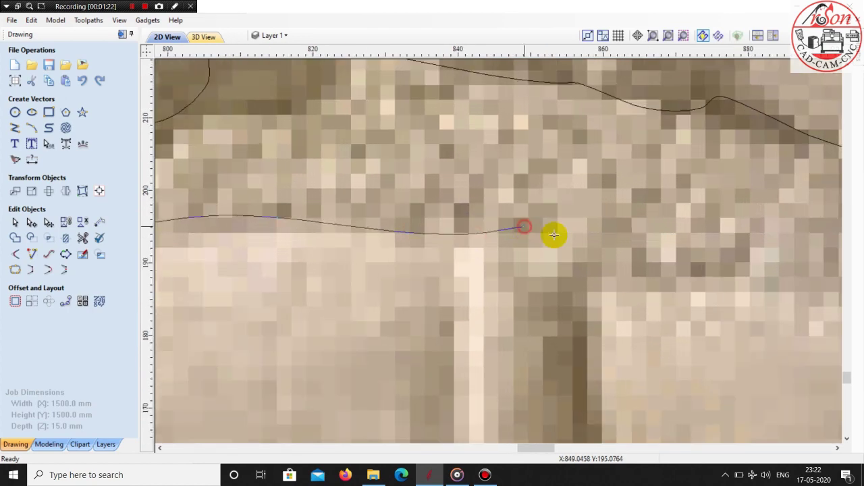
{"action": "left_click", "coordinate": [592, 276]}
{"action": "scroll", "coordinate": [613, 276], "scroll_direction": "down", "scroll_amount": 2}
{"action": "scroll", "coordinate": [610, 267], "scroll_direction": "up", "scroll_amount": 1}
{"action": "left_click", "coordinate": [609, 267]}
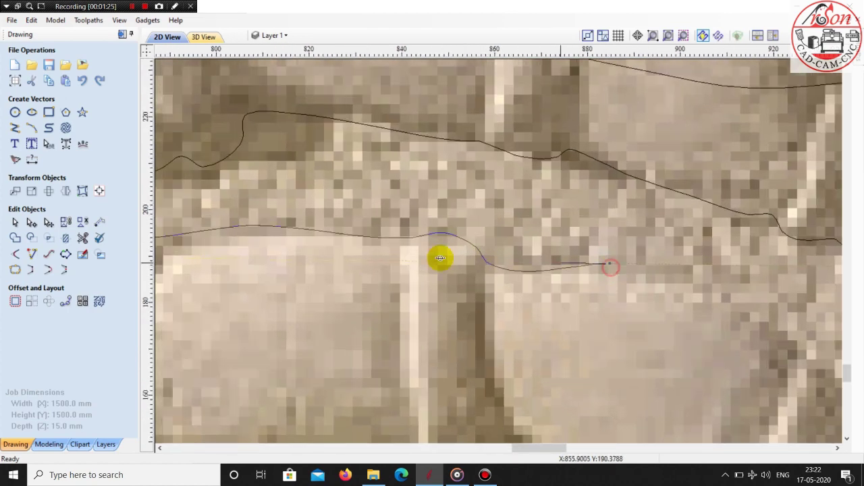
{"action": "scroll", "coordinate": [442, 257], "scroll_direction": "down", "scroll_amount": 2}
{"action": "scroll", "coordinate": [571, 276], "scroll_direction": "up", "scroll_amount": 2}
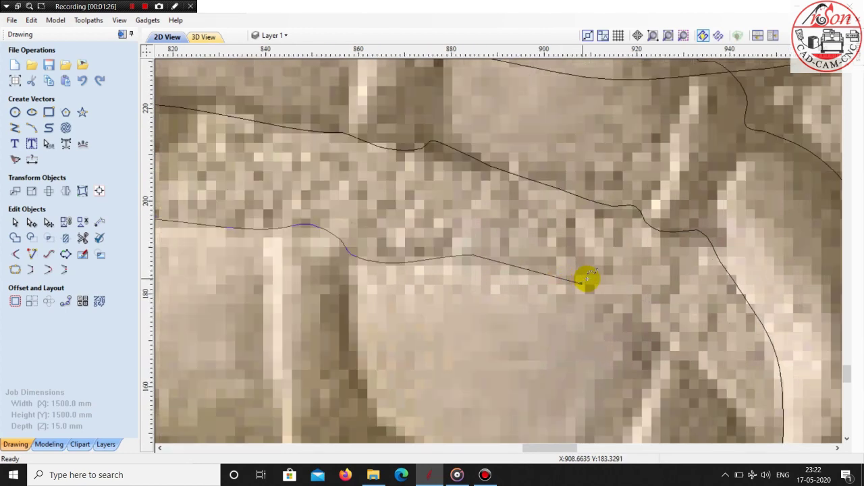
{"action": "left_click", "coordinate": [589, 277]}
{"action": "scroll", "coordinate": [486, 257], "scroll_direction": "down", "scroll_amount": 2}
{"action": "scroll", "coordinate": [550, 280], "scroll_direction": "up", "scroll_amount": 2}
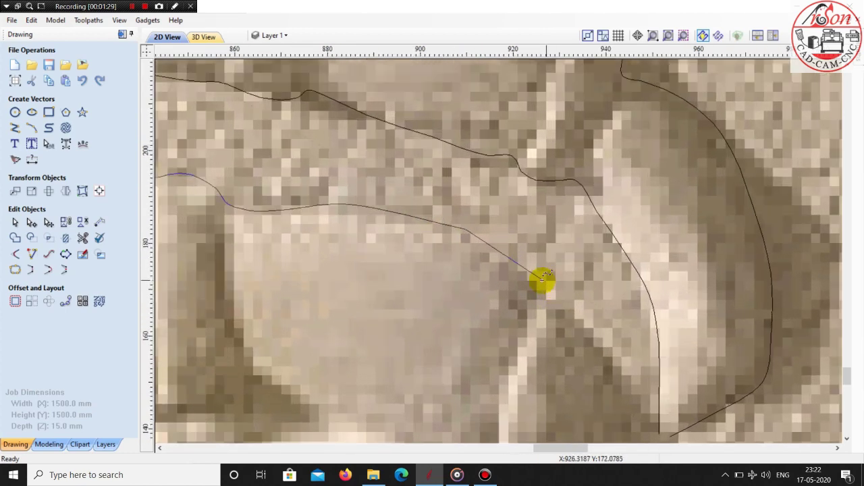
{"action": "left_click", "coordinate": [533, 283]}
Zoom out to view the whole relief panel
{"action": "scroll", "coordinate": [411, 235], "scroll_direction": "down", "scroll_amount": 2}
{"action": "scroll", "coordinate": [488, 285], "scroll_direction": "up", "scroll_amount": 2}
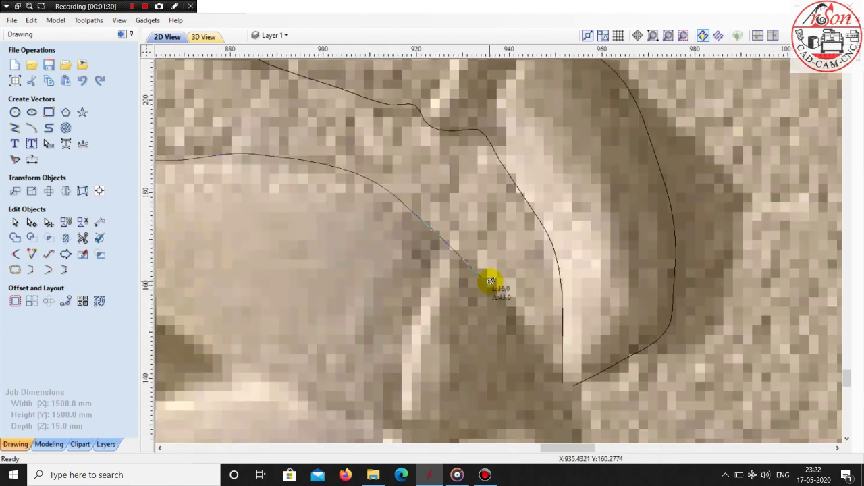
{"action": "scroll", "coordinate": [460, 249], "scroll_direction": "up", "scroll_amount": 1}
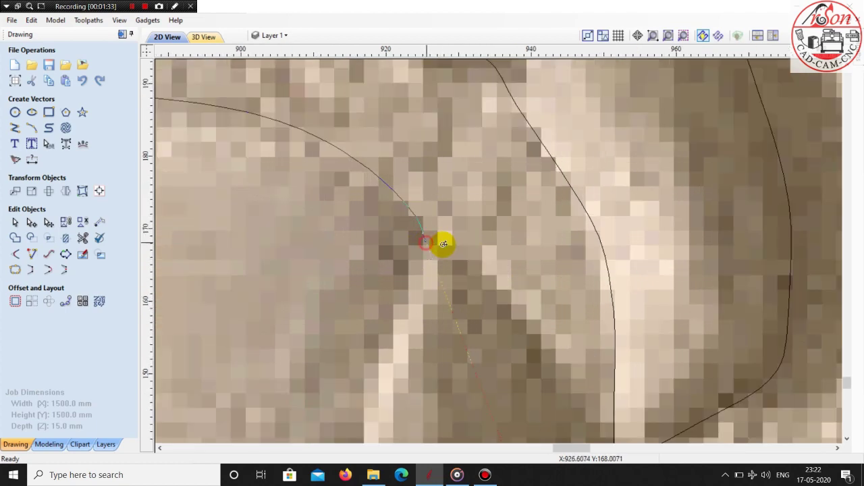
{"action": "scroll", "coordinate": [456, 249], "scroll_direction": "down", "scroll_amount": 2}
{"action": "scroll", "coordinate": [459, 256], "scroll_direction": "up", "scroll_amount": 2}
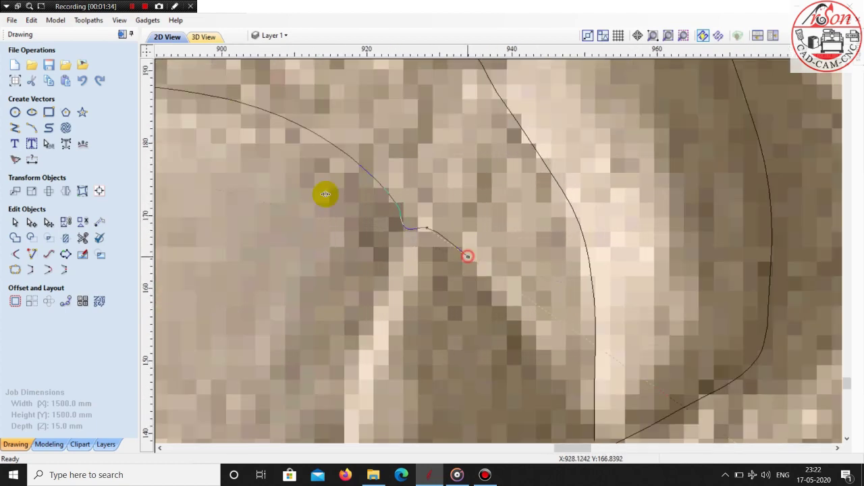
{"action": "scroll", "coordinate": [421, 218], "scroll_direction": "down", "scroll_amount": 2}
{"action": "scroll", "coordinate": [440, 241], "scroll_direction": "down", "scroll_amount": 2}
{"action": "scroll", "coordinate": [448, 247], "scroll_direction": "down", "scroll_amount": 1}
{"action": "scroll", "coordinate": [443, 254], "scroll_direction": "up", "scroll_amount": 3}
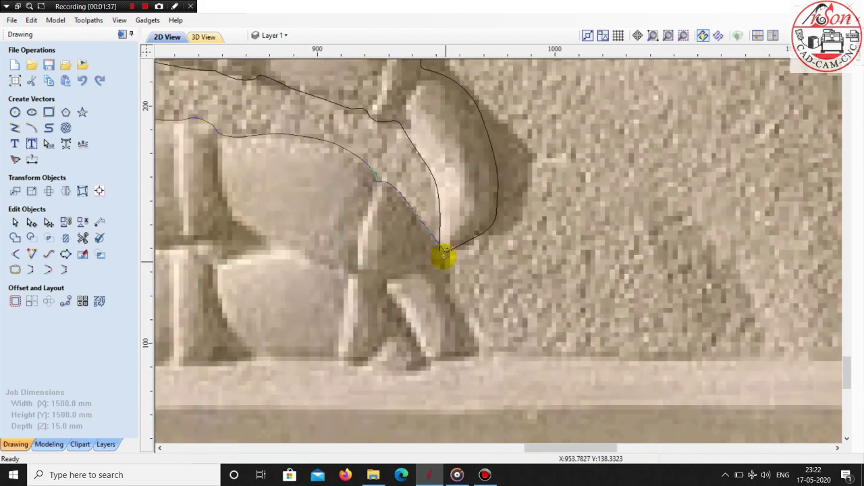
{"action": "scroll", "coordinate": [443, 255], "scroll_direction": "up", "scroll_amount": 2}
{"action": "scroll", "coordinate": [439, 264], "scroll_direction": "down", "scroll_amount": 2}
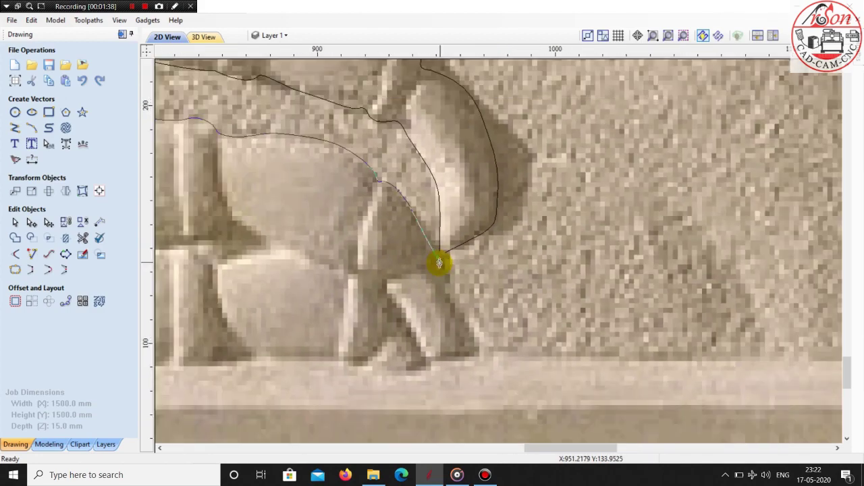
{"action": "scroll", "coordinate": [434, 264], "scroll_direction": "down", "scroll_amount": 2}
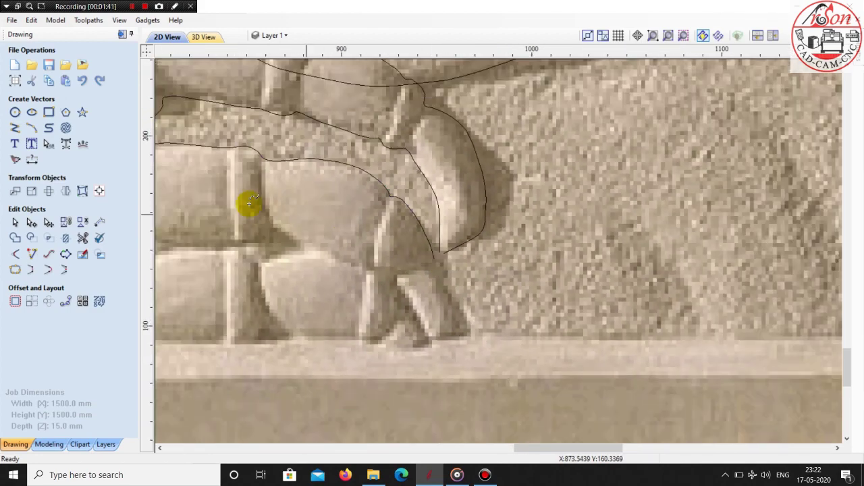
{"action": "scroll", "coordinate": [247, 205], "scroll_direction": "down", "scroll_amount": 2}
{"action": "scroll", "coordinate": [463, 245], "scroll_direction": "down", "scroll_amount": 2}
{"action": "scroll", "coordinate": [409, 236], "scroll_direction": "down", "scroll_amount": 1}
Select the short line on the crab's left leg
{"action": "scroll", "coordinate": [453, 187], "scroll_direction": "down", "scroll_amount": 3}
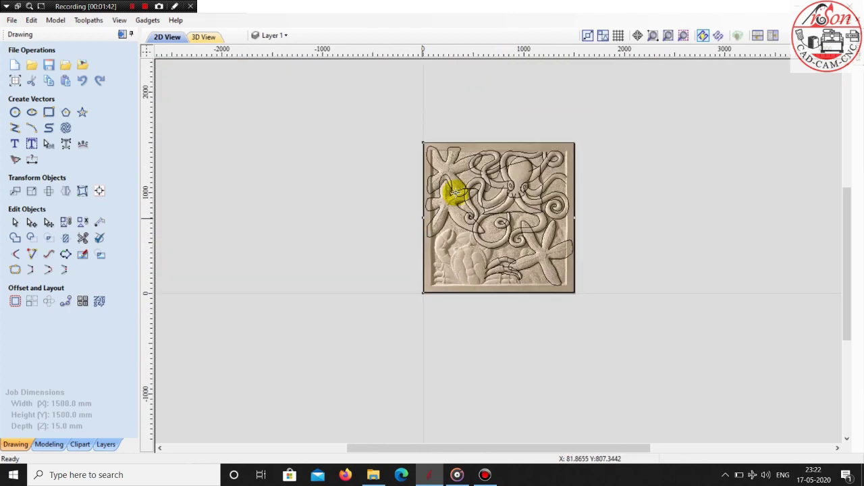
{"action": "scroll", "coordinate": [546, 166], "scroll_direction": "up", "scroll_amount": 2}
{"action": "scroll", "coordinate": [587, 345], "scroll_direction": "up", "scroll_amount": 1}
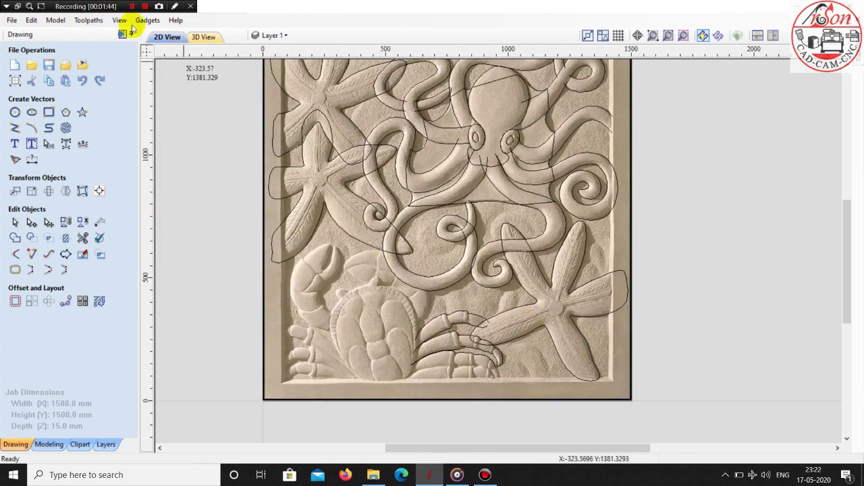
{"action": "scroll", "coordinate": [492, 347], "scroll_direction": "up", "scroll_amount": 2}
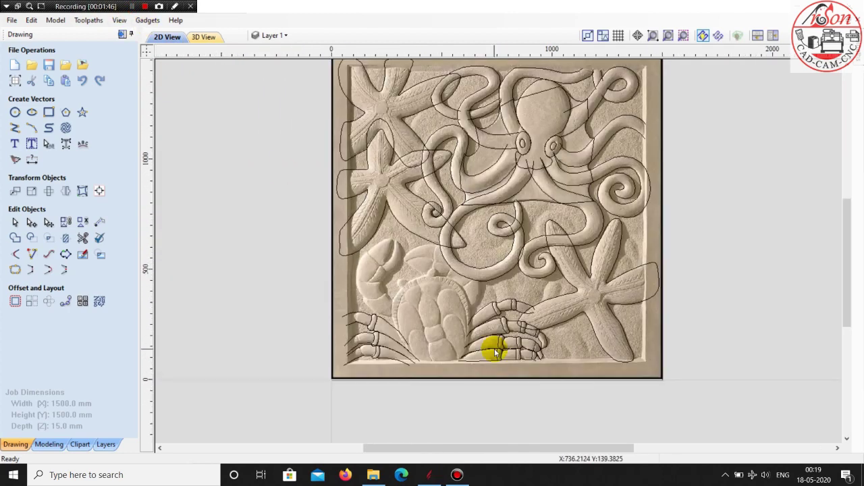
{"action": "scroll", "coordinate": [492, 347], "scroll_direction": "up", "scroll_amount": 1}
{"action": "scroll", "coordinate": [315, 356], "scroll_direction": "up", "scroll_amount": 1}
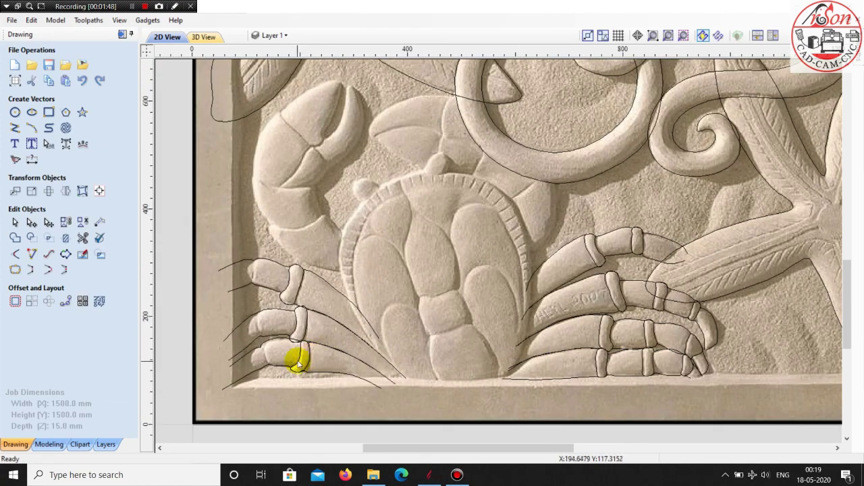
{"action": "left_click", "coordinate": [302, 363]}
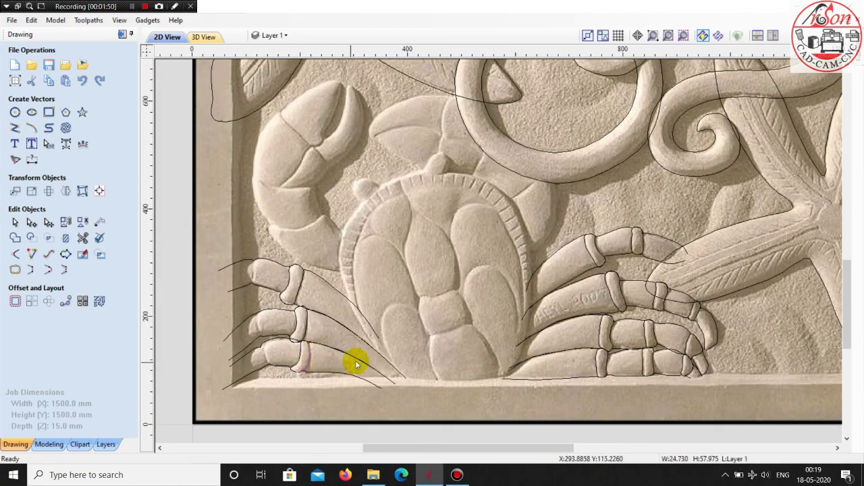
{"action": "scroll", "coordinate": [379, 358], "scroll_direction": "down", "scroll_amount": 5}
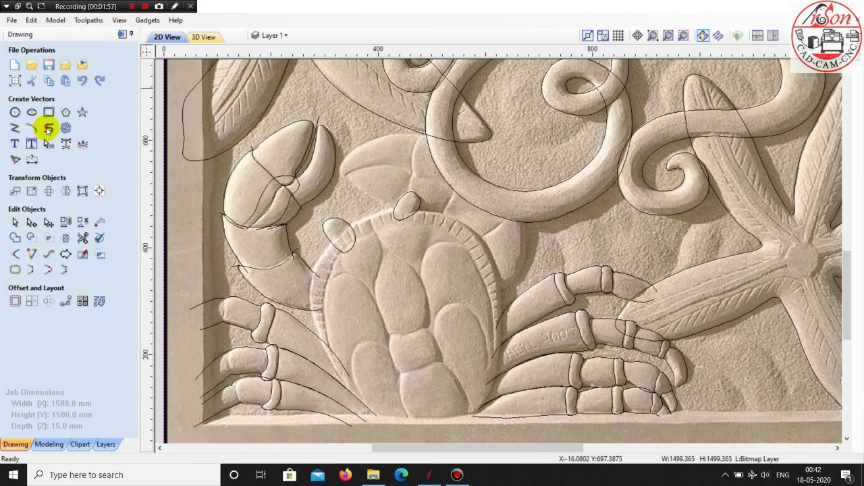
{"action": "scroll", "coordinate": [424, 413], "scroll_direction": "up", "scroll_amount": 2}
{"action": "scroll", "coordinate": [409, 428], "scroll_direction": "up", "scroll_amount": 2}
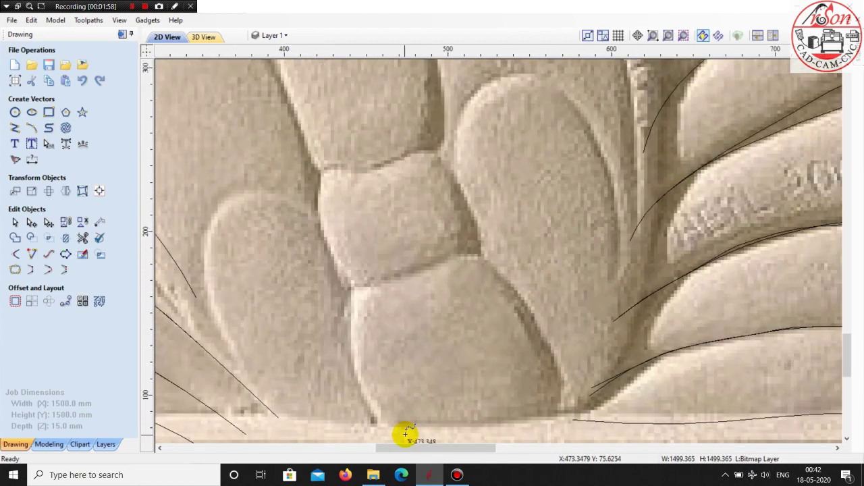
{"action": "scroll", "coordinate": [406, 432], "scroll_direction": "up", "scroll_amount": 1}
Outline the shell lobe from its bottom, up the left edge and along its top
{"action": "left_click", "coordinate": [378, 430]}
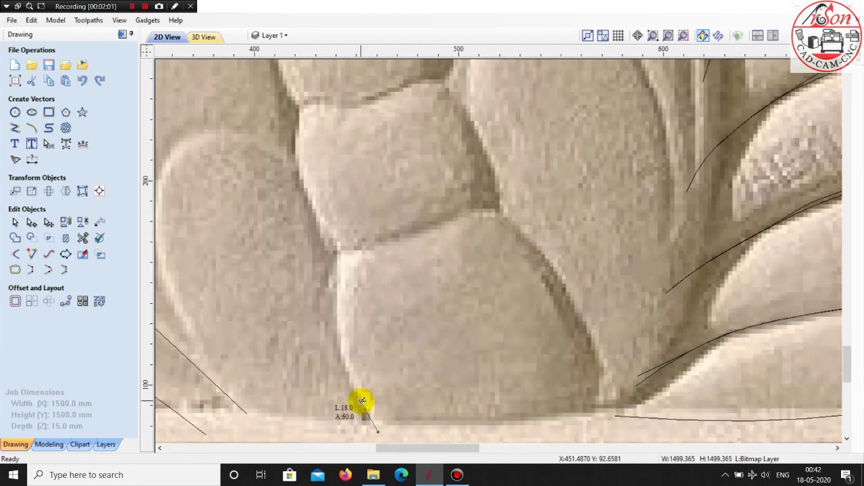
{"action": "scroll", "coordinate": [345, 370], "scroll_direction": "up", "scroll_amount": 3}
{"action": "left_click", "coordinate": [308, 277]}
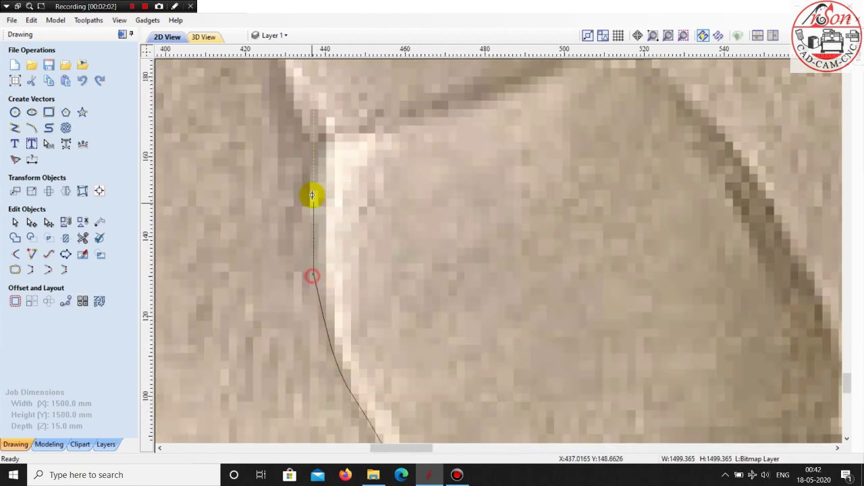
{"action": "scroll", "coordinate": [322, 243], "scroll_direction": "down", "scroll_amount": 5}
{"action": "scroll", "coordinate": [316, 208], "scroll_direction": "up", "scroll_amount": 2}
{"action": "scroll", "coordinate": [317, 208], "scroll_direction": "up", "scroll_amount": 3}
{"action": "left_click", "coordinate": [324, 183]}
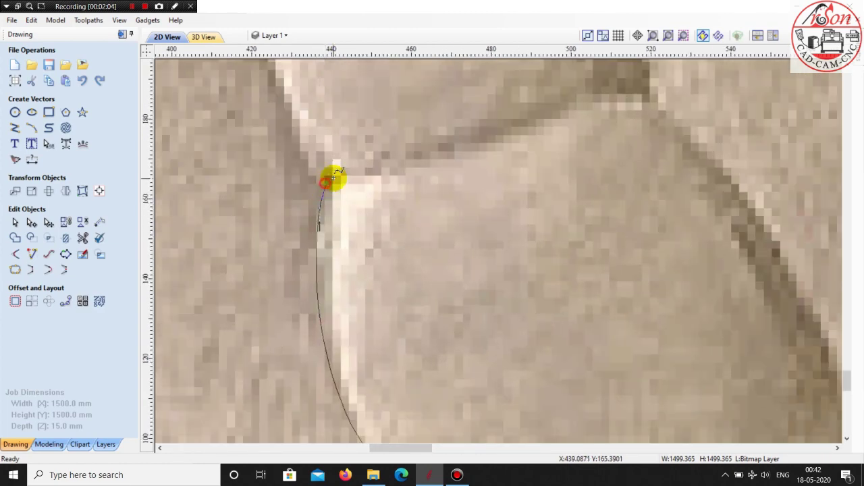
{"action": "left_click", "coordinate": [371, 171]}
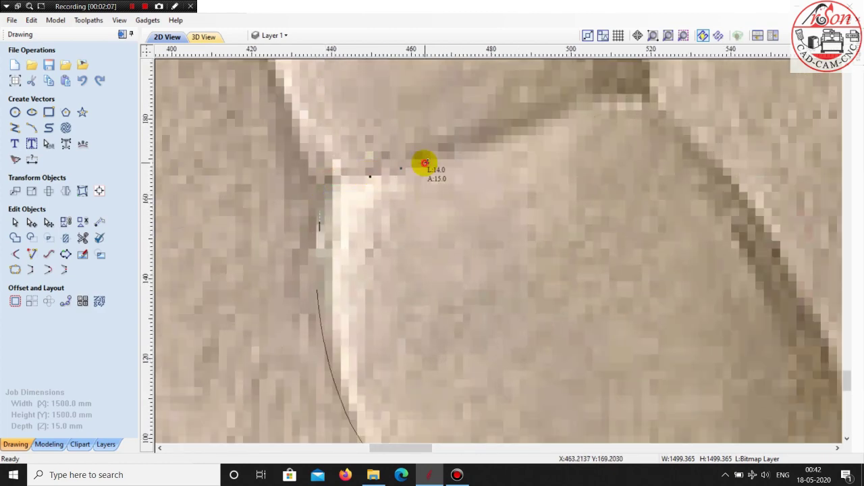
{"action": "left_click", "coordinate": [506, 130]}
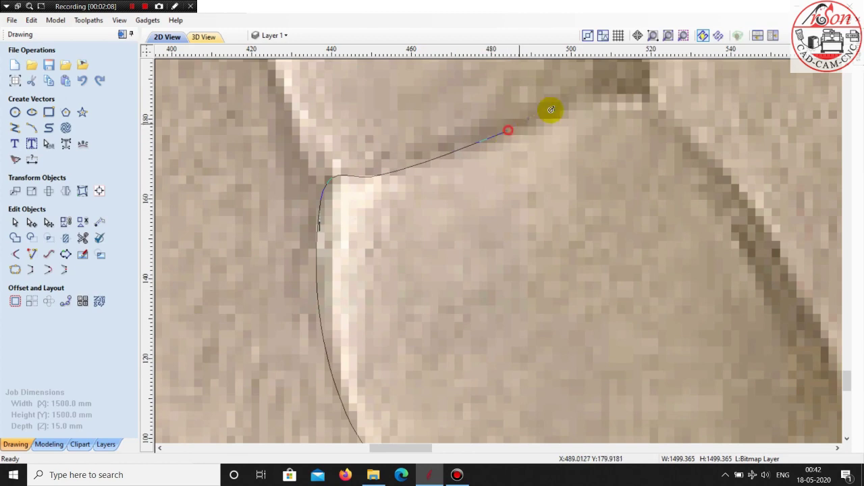
{"action": "left_click", "coordinate": [567, 98]}
{"action": "scroll", "coordinate": [395, 198], "scroll_direction": "down", "scroll_amount": 3}
{"action": "scroll", "coordinate": [450, 183], "scroll_direction": "down", "scroll_amount": 2}
{"action": "scroll", "coordinate": [549, 149], "scroll_direction": "up", "scroll_amount": 4}
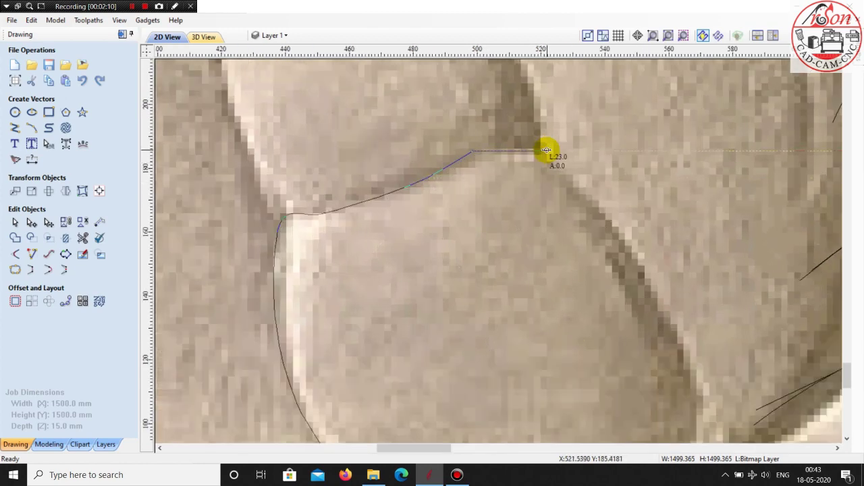
{"action": "scroll", "coordinate": [515, 148], "scroll_direction": "up", "scroll_amount": 2}
Trace the lobe's right edge downward and along the bottom edge to close it
{"action": "left_click", "coordinate": [567, 182]}
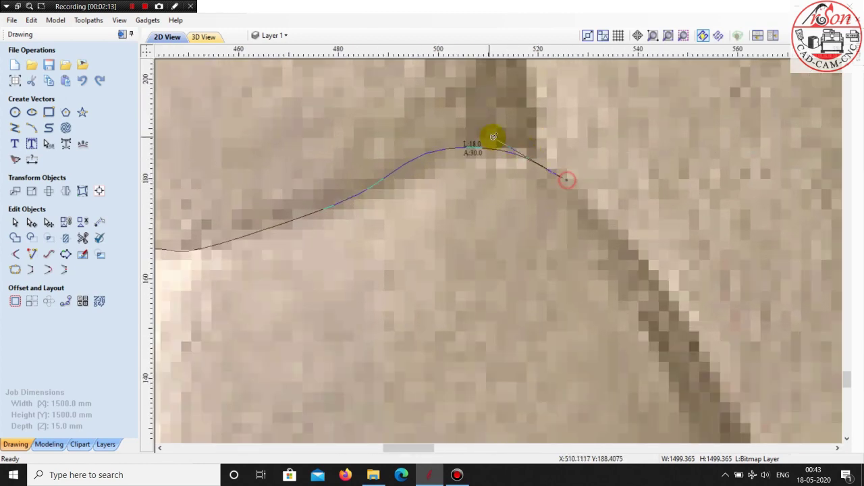
{"action": "scroll", "coordinate": [490, 139], "scroll_direction": "down", "scroll_amount": 3}
{"action": "scroll", "coordinate": [573, 195], "scroll_direction": "up", "scroll_amount": 2}
{"action": "left_click", "coordinate": [530, 175]}
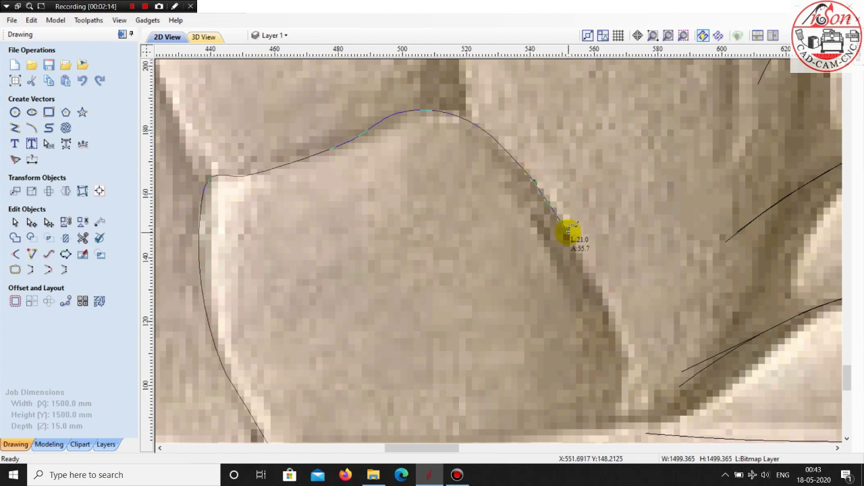
{"action": "left_click", "coordinate": [568, 234]}
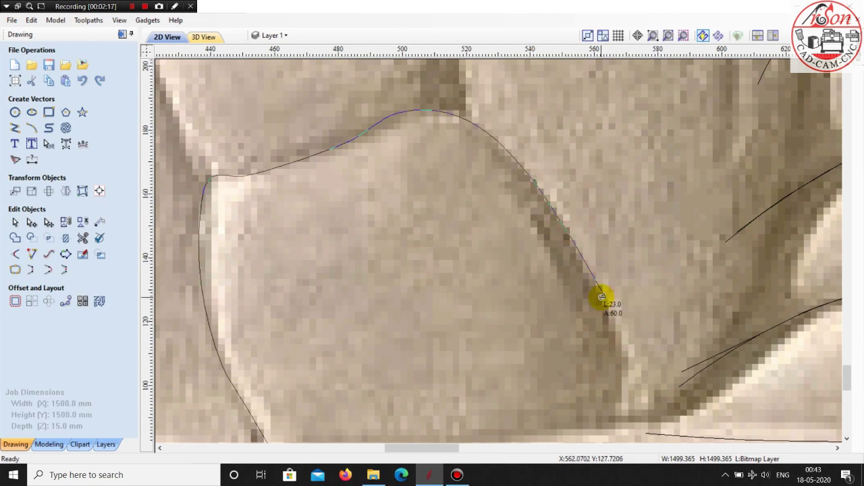
{"action": "left_click", "coordinate": [617, 337]}
{"action": "scroll", "coordinate": [626, 397], "scroll_direction": "up", "scroll_amount": 3}
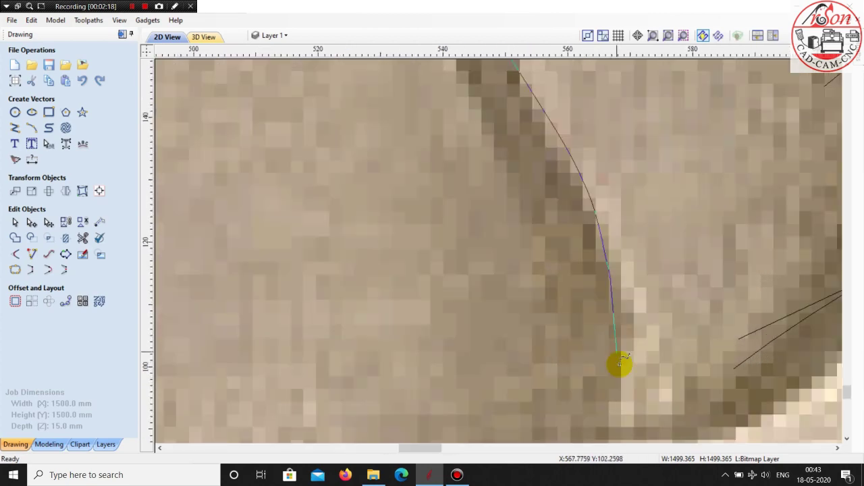
{"action": "scroll", "coordinate": [594, 243], "scroll_direction": "down", "scroll_amount": 4}
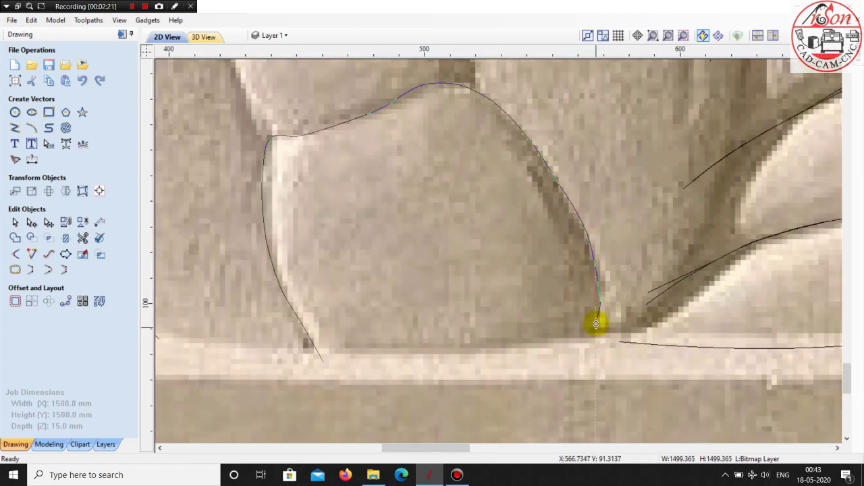
{"action": "left_click", "coordinate": [596, 331]}
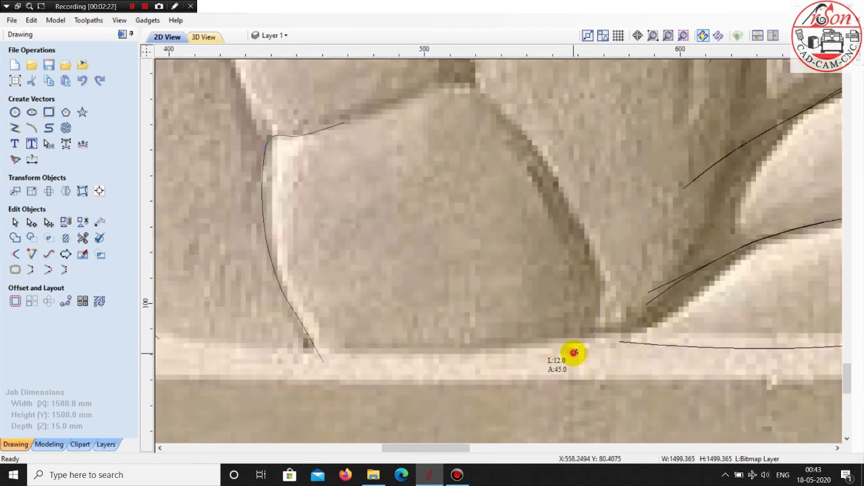
{"action": "left_click", "coordinate": [484, 365]}
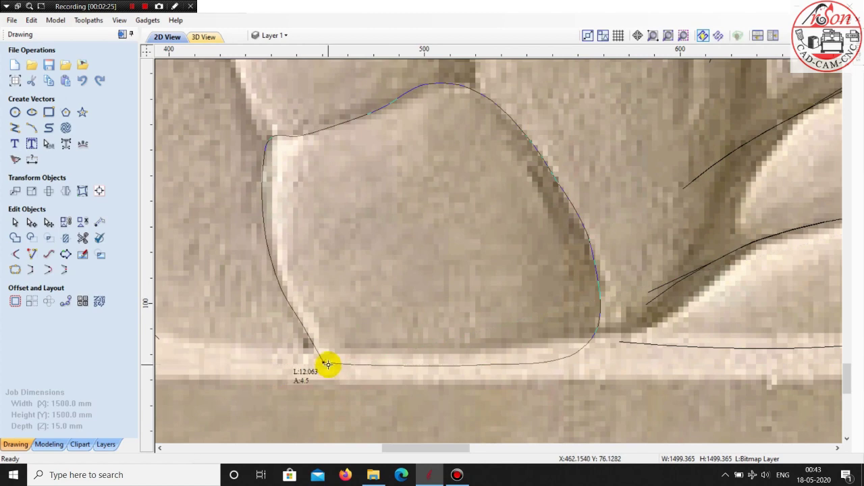
{"action": "scroll", "coordinate": [328, 360], "scroll_direction": "down", "scroll_amount": 5}
{"action": "scroll", "coordinate": [492, 415], "scroll_direction": "down", "scroll_amount": 3}
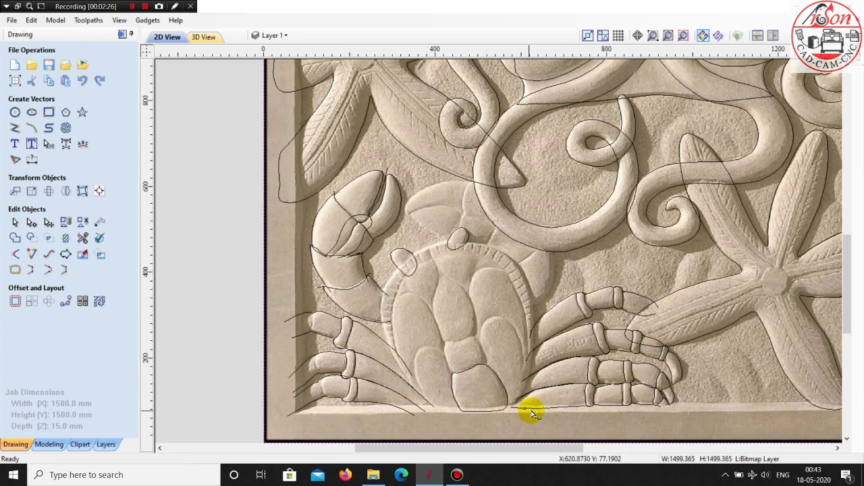
Trace the next shell plate's edge down to meet the existing contour
{"action": "scroll", "coordinate": [543, 408], "scroll_direction": "up", "scroll_amount": 1}
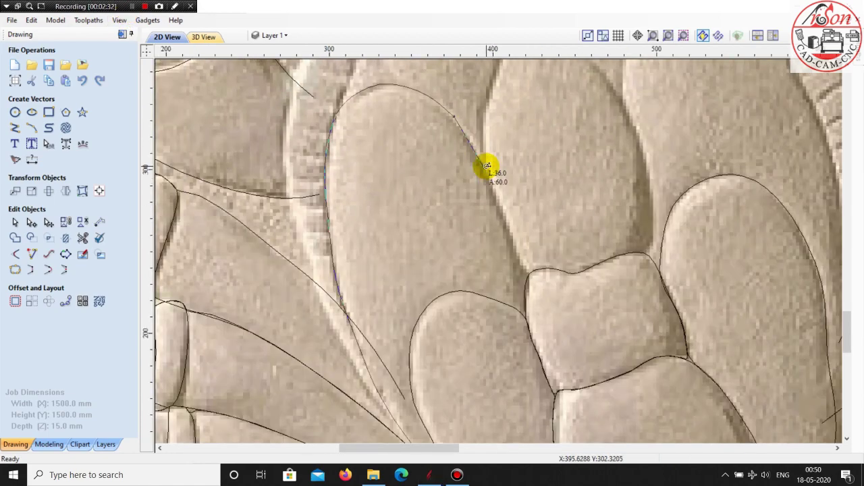
{"action": "left_click", "coordinate": [486, 166]}
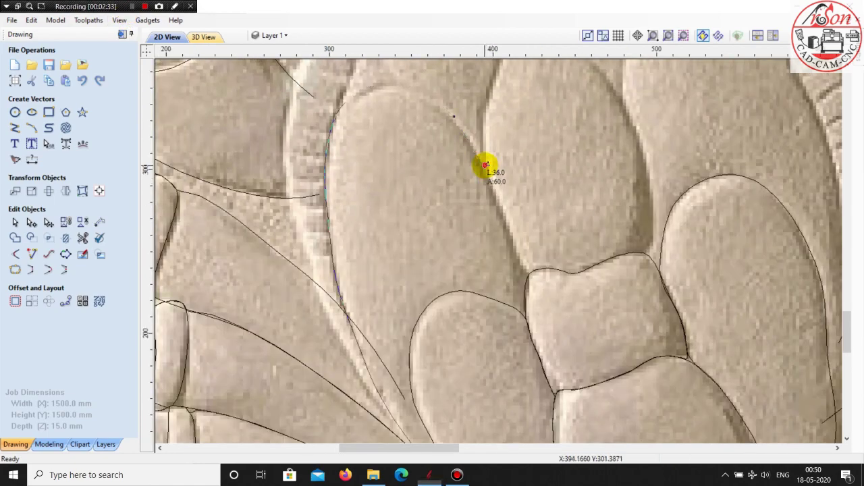
{"action": "scroll", "coordinate": [501, 245], "scroll_direction": "up", "scroll_amount": 2}
{"action": "left_click", "coordinate": [506, 212]}
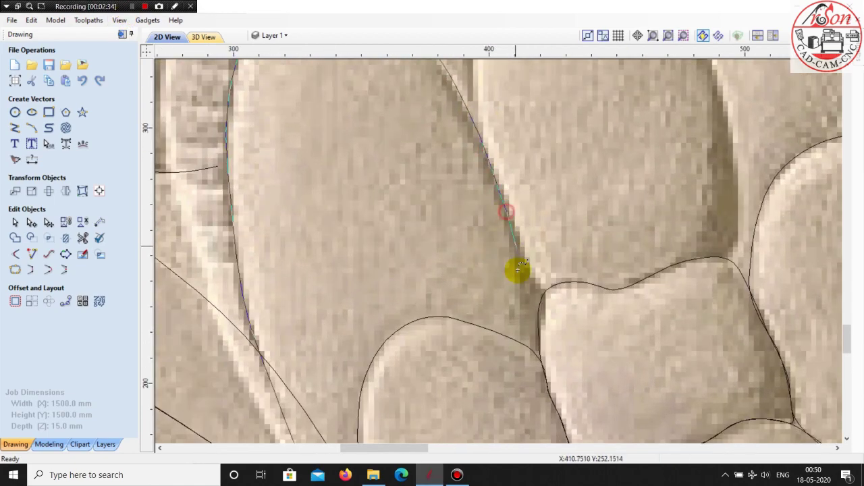
{"action": "scroll", "coordinate": [533, 279], "scroll_direction": "up", "scroll_amount": 2}
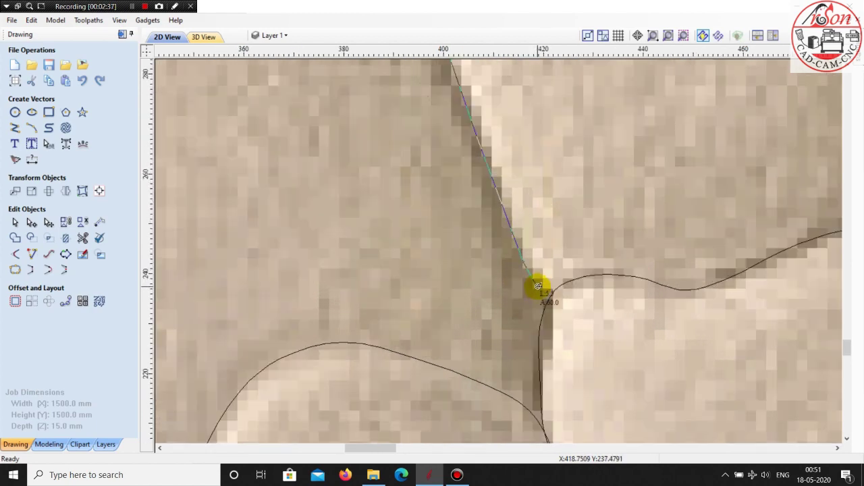
{"action": "left_click", "coordinate": [545, 318]}
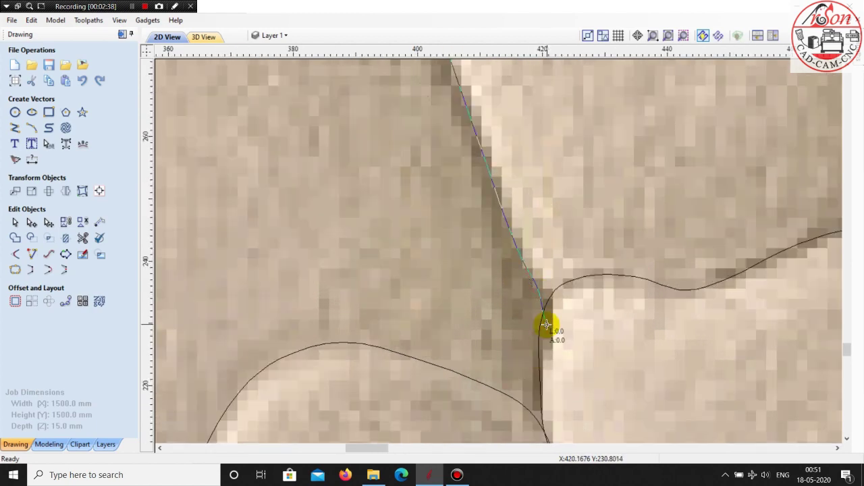
{"action": "scroll", "coordinate": [543, 330], "scroll_direction": "up", "scroll_amount": 2}
{"action": "scroll", "coordinate": [540, 324], "scroll_direction": "down", "scroll_amount": 2}
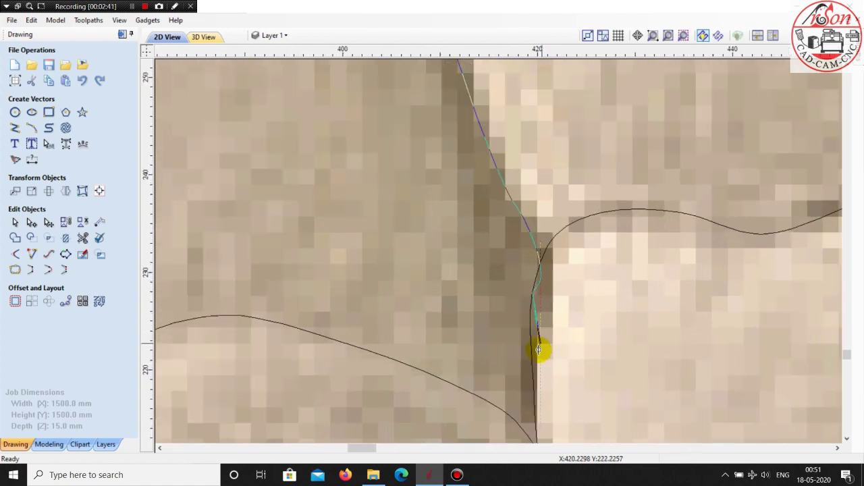
{"action": "left_click", "coordinate": [526, 352]}
Trace the dark carved edge and curve, snapping the outline onto the existing arc
{"action": "scroll", "coordinate": [546, 378], "scroll_direction": "up", "scroll_amount": 1}
{"action": "scroll", "coordinate": [531, 303], "scroll_direction": "up", "scroll_amount": 1}
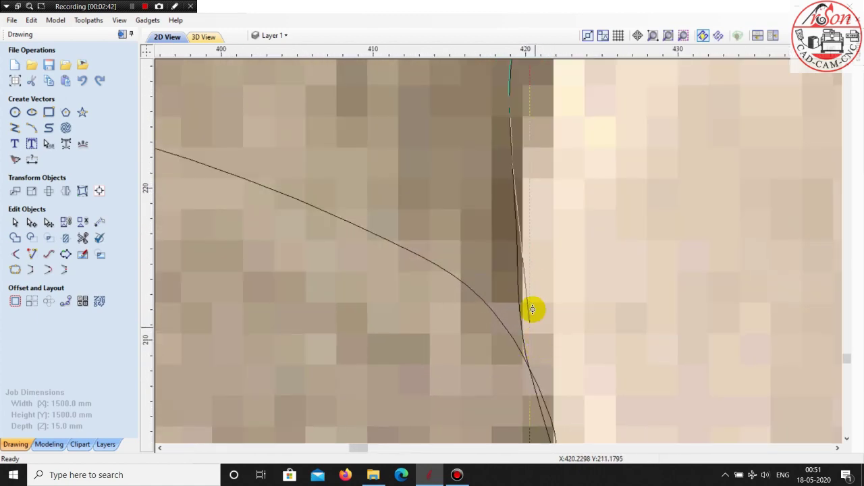
{"action": "left_click", "coordinate": [518, 269]}
{"action": "left_click", "coordinate": [520, 305]}
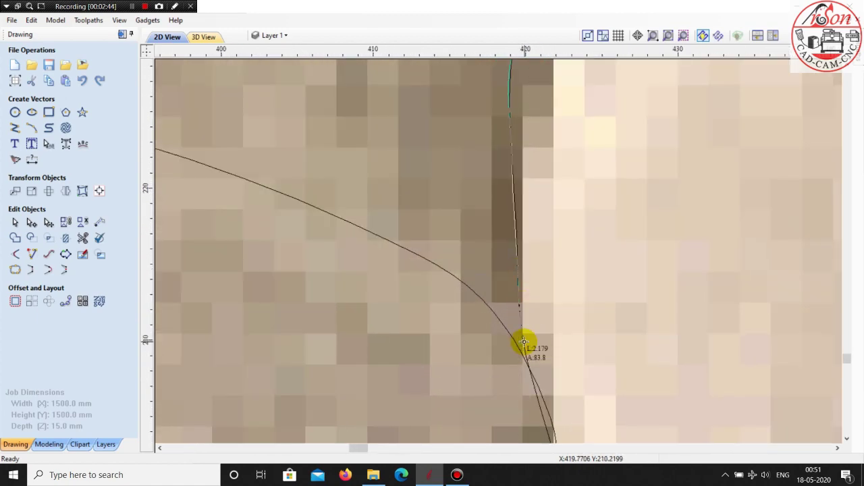
{"action": "left_click", "coordinate": [511, 333]}
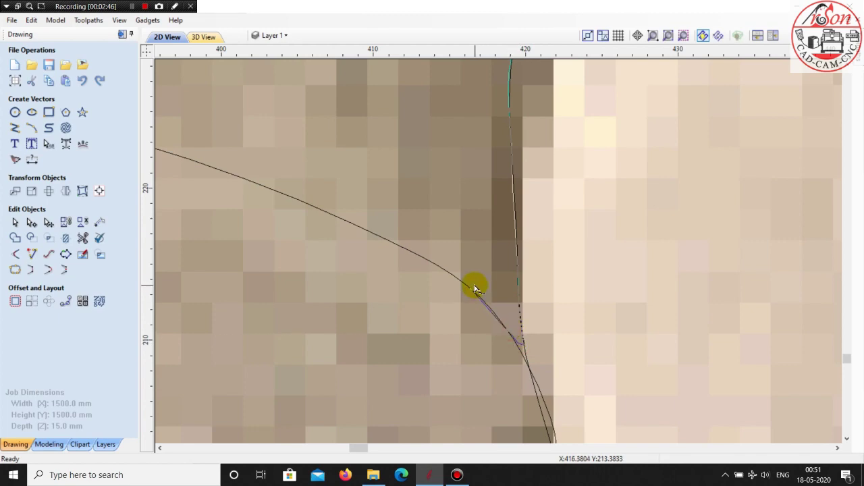
{"action": "left_click", "coordinate": [474, 286]}
{"action": "left_click", "coordinate": [308, 204]}
{"action": "scroll", "coordinate": [792, 337], "scroll_direction": "down", "scroll_amount": 3}
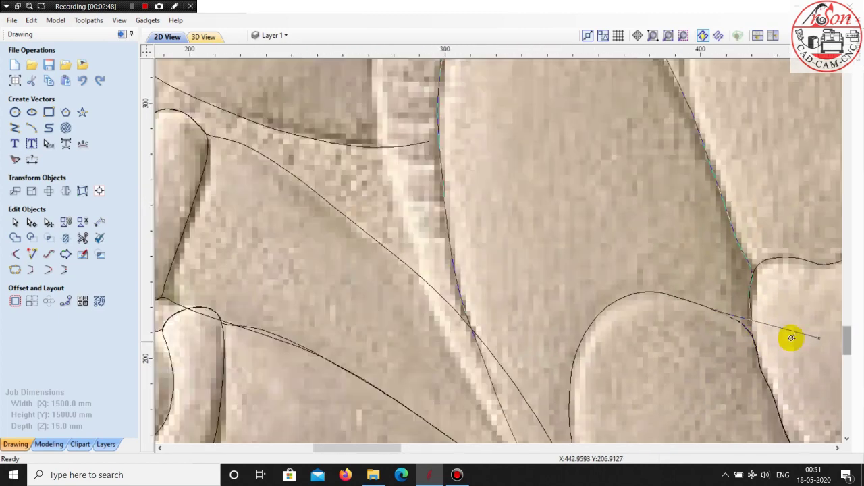
{"action": "scroll", "coordinate": [655, 296], "scroll_direction": "up", "scroll_amount": 3}
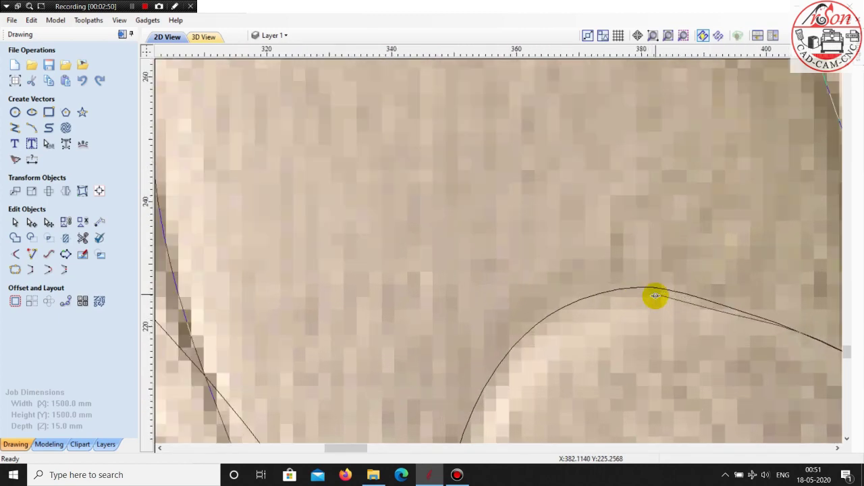
{"action": "scroll", "coordinate": [655, 296], "scroll_direction": "up", "scroll_amount": 1}
{"action": "left_click", "coordinate": [633, 300]}
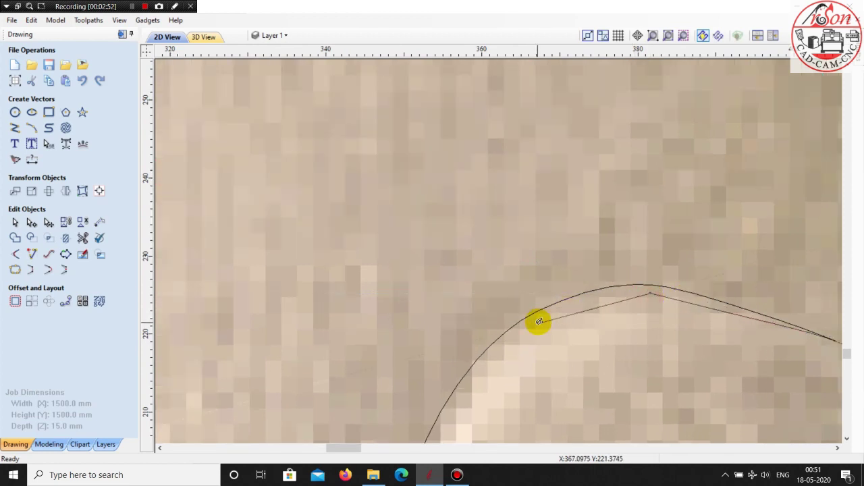
{"action": "left_click", "coordinate": [544, 311]}
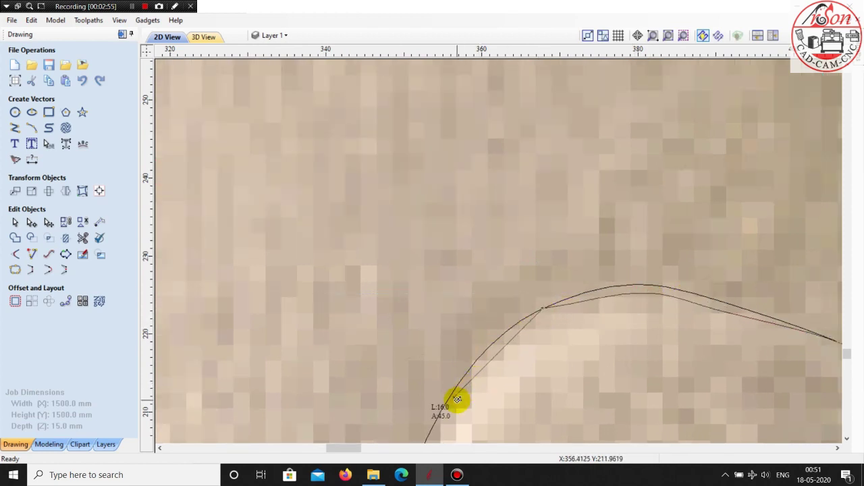
Draw a divider line from the curve's edge to where the curves converge
{"action": "scroll", "coordinate": [457, 395], "scroll_direction": "down", "scroll_amount": 3}
{"action": "scroll", "coordinate": [517, 362], "scroll_direction": "up", "scroll_amount": 1}
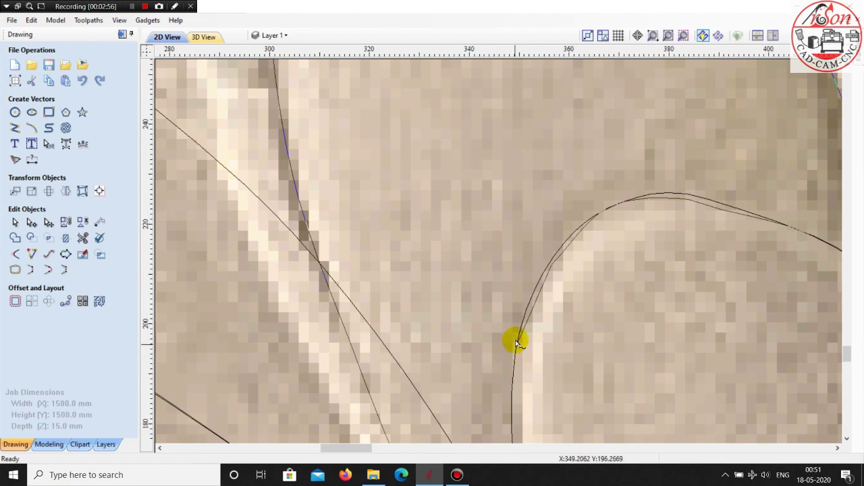
{"action": "scroll", "coordinate": [546, 253], "scroll_direction": "down", "scroll_amount": 3}
{"action": "scroll", "coordinate": [520, 330], "scroll_direction": "down", "scroll_amount": 3}
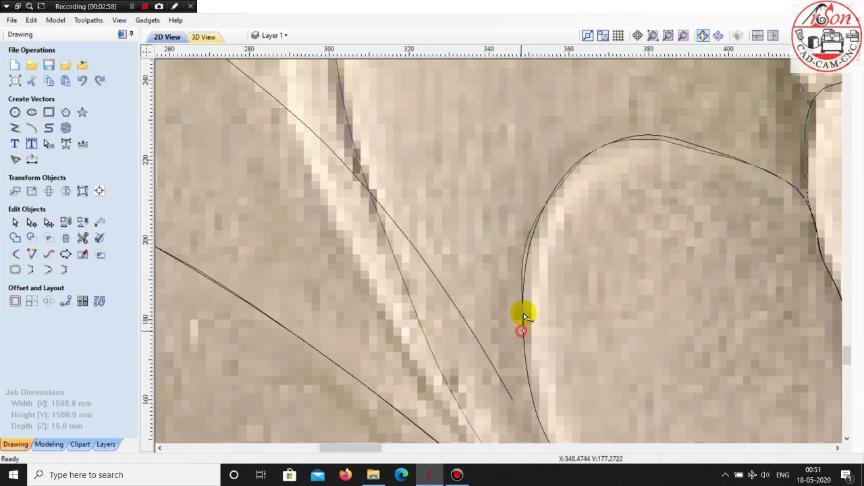
{"action": "scroll", "coordinate": [521, 330], "scroll_direction": "down", "scroll_amount": 3}
{"action": "scroll", "coordinate": [560, 283], "scroll_direction": "up", "scroll_amount": 2}
{"action": "left_click", "coordinate": [555, 269]}
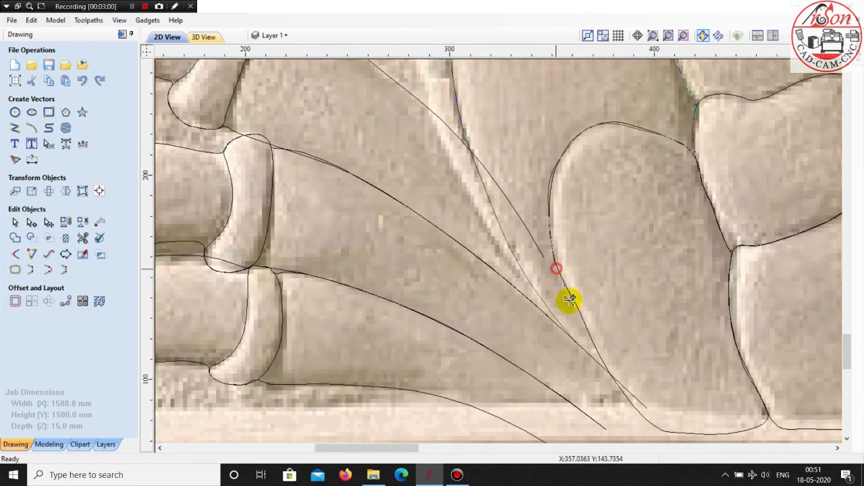
{"action": "scroll", "coordinate": [600, 359], "scroll_direction": "up", "scroll_amount": 1}
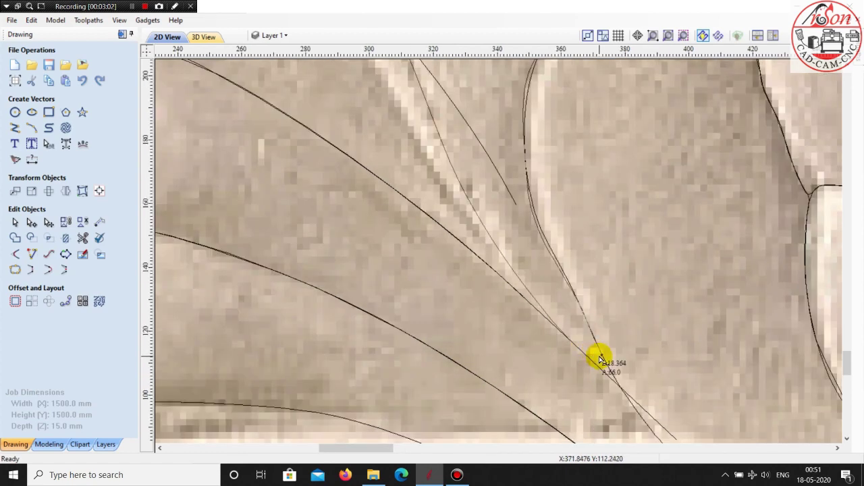
{"action": "scroll", "coordinate": [581, 305], "scroll_direction": "down", "scroll_amount": 2}
{"action": "scroll", "coordinate": [592, 304], "scroll_direction": "up", "scroll_amount": 2}
{"action": "scroll", "coordinate": [553, 270], "scroll_direction": "up", "scroll_amount": 1}
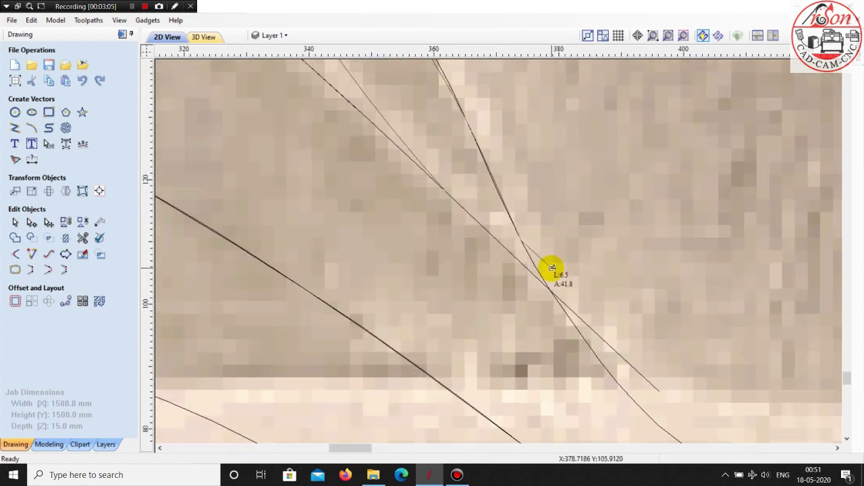
{"action": "scroll", "coordinate": [529, 270], "scroll_direction": "up", "scroll_amount": 1}
{"action": "scroll", "coordinate": [550, 291], "scroll_direction": "up", "scroll_amount": 1}
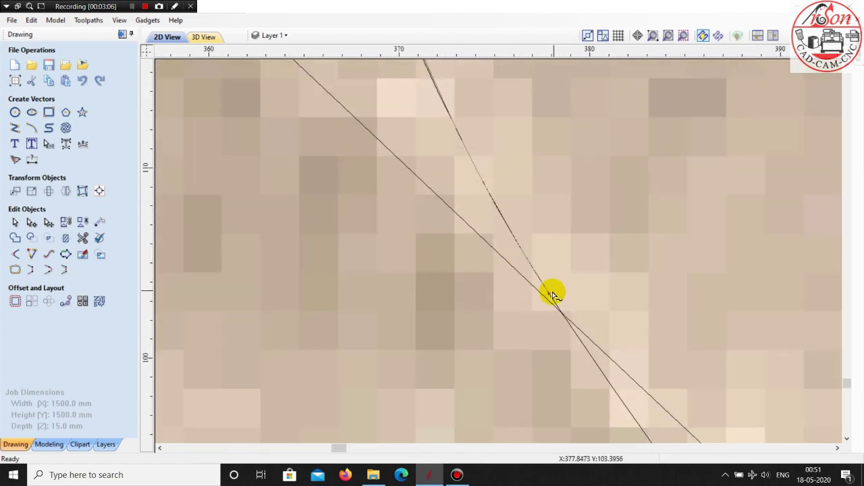
{"action": "scroll", "coordinate": [554, 307], "scroll_direction": "up", "scroll_amount": 1}
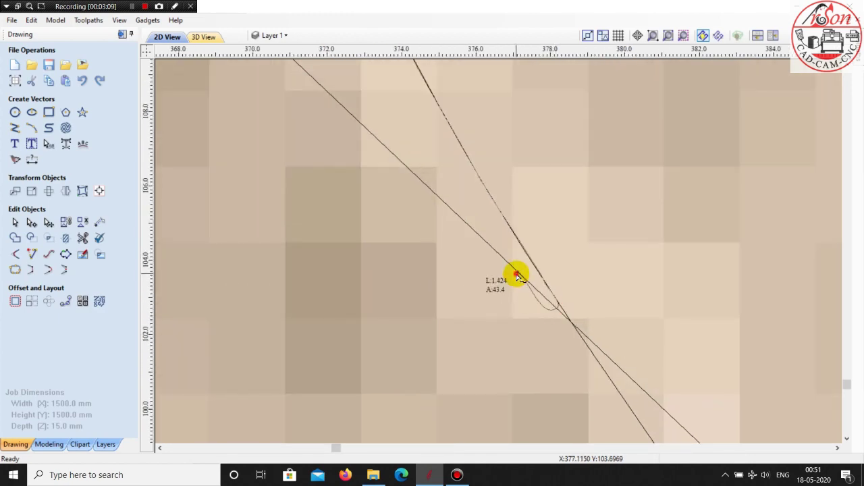
{"action": "scroll", "coordinate": [527, 284], "scroll_direction": "up", "scroll_amount": 1}
{"action": "scroll", "coordinate": [530, 288], "scroll_direction": "down", "scroll_amount": 2}
{"action": "scroll", "coordinate": [607, 351], "scroll_direction": "down", "scroll_amount": 3}
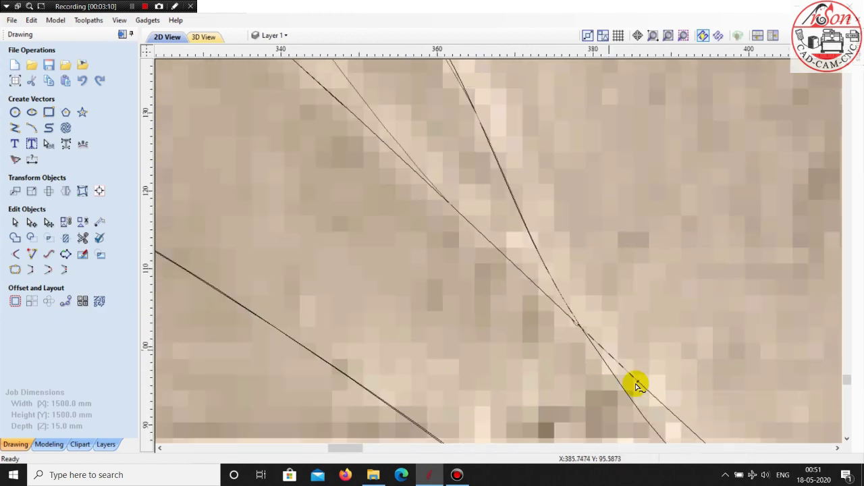
{"action": "scroll", "coordinate": [550, 287], "scroll_direction": "down", "scroll_amount": 3}
{"action": "scroll", "coordinate": [550, 287], "scroll_direction": "up", "scroll_amount": 1}
{"action": "scroll", "coordinate": [594, 362], "scroll_direction": "down", "scroll_amount": 2}
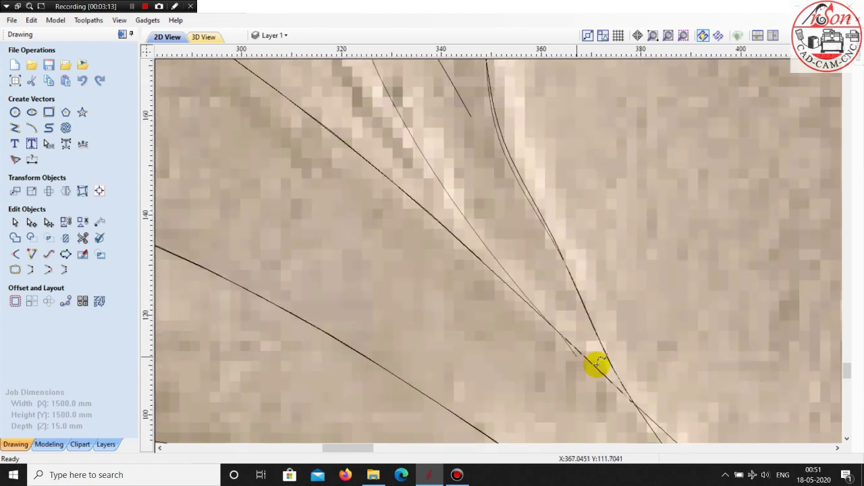
{"action": "scroll", "coordinate": [616, 366], "scroll_direction": "down", "scroll_amount": 2}
{"action": "left_click", "coordinate": [616, 365]}
Select the short rib line on the shell's rim and stretch it across the rim band
{"action": "scroll", "coordinate": [616, 366], "scroll_direction": "down", "scroll_amount": 1}
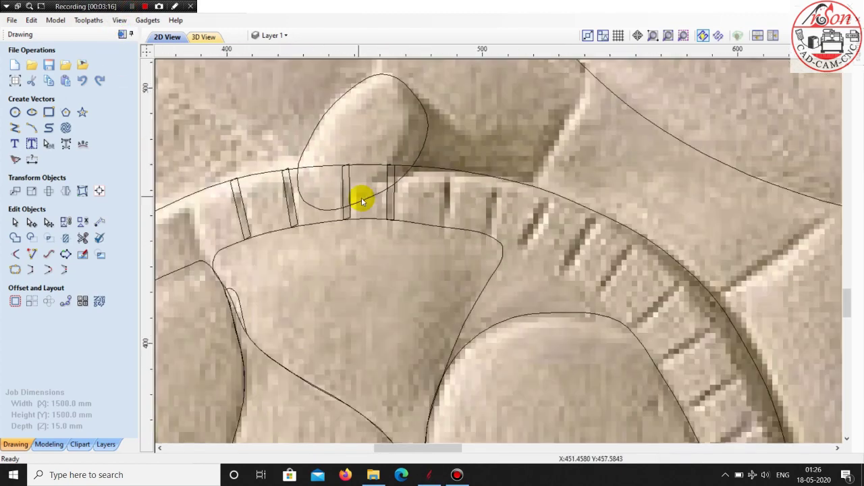
{"action": "left_click", "coordinate": [391, 211]}
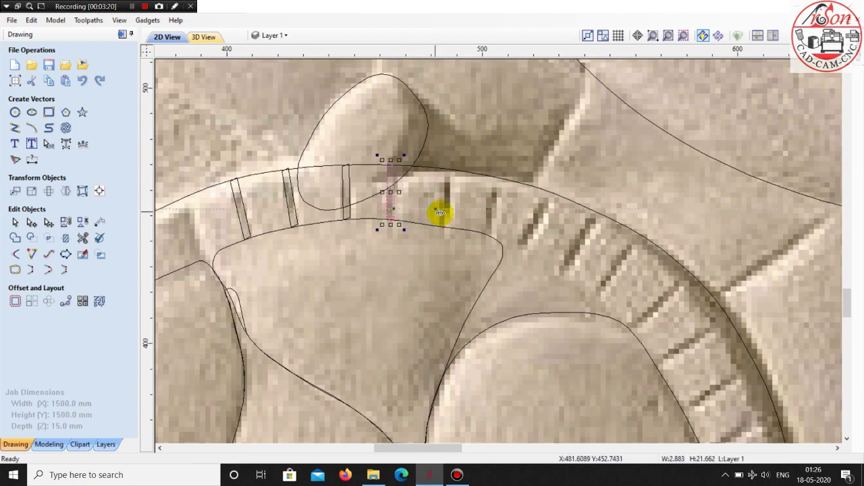
{"action": "scroll", "coordinate": [451, 215], "scroll_direction": "up", "scroll_amount": 2}
{"action": "scroll", "coordinate": [447, 202], "scroll_direction": "up", "scroll_amount": 1}
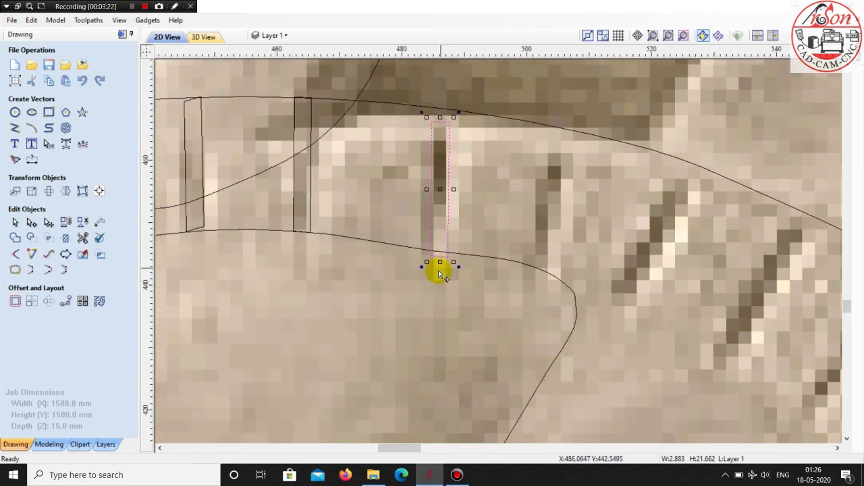
{"action": "scroll", "coordinate": [432, 142], "scroll_direction": "up", "scroll_amount": 1}
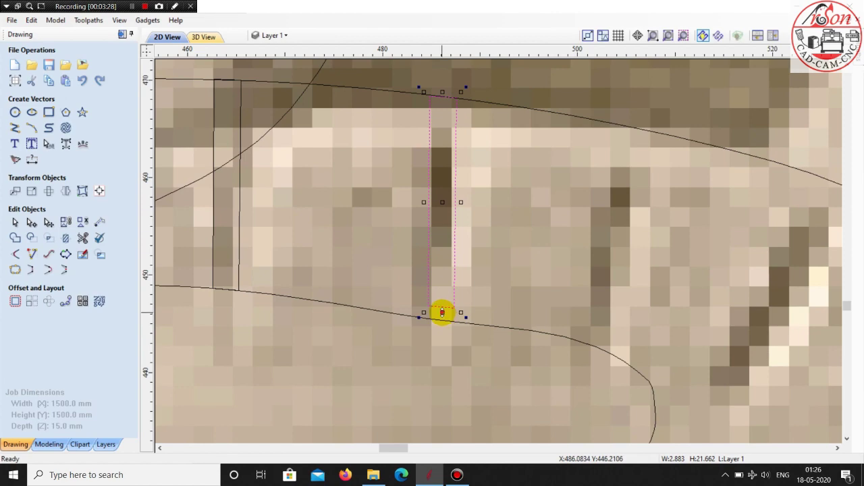
{"action": "scroll", "coordinate": [418, 280], "scroll_direction": "down", "scroll_amount": 2}
{"action": "scroll", "coordinate": [442, 270], "scroll_direction": "down", "scroll_amount": 1}
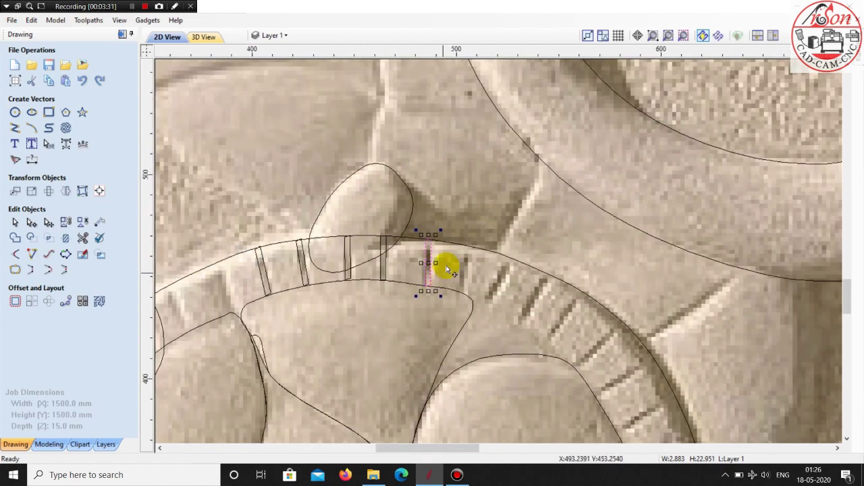
{"action": "scroll", "coordinate": [451, 281], "scroll_direction": "down", "scroll_amount": 2}
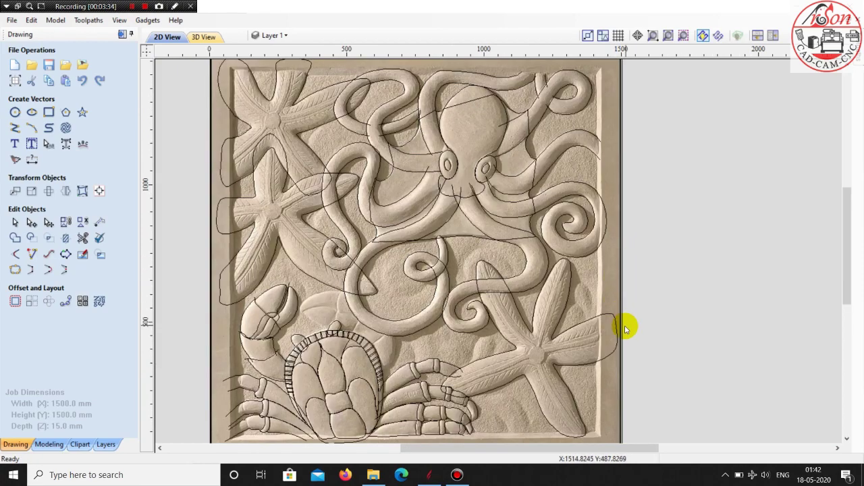
Trace the lower-left arm's feather spine from its base up to the star centre
{"action": "scroll", "coordinate": [527, 308], "scroll_direction": "down", "scroll_amount": 1}
{"action": "scroll", "coordinate": [527, 308], "scroll_direction": "up", "scroll_amount": 1}
{"action": "scroll", "coordinate": [565, 296], "scroll_direction": "up", "scroll_amount": 3}
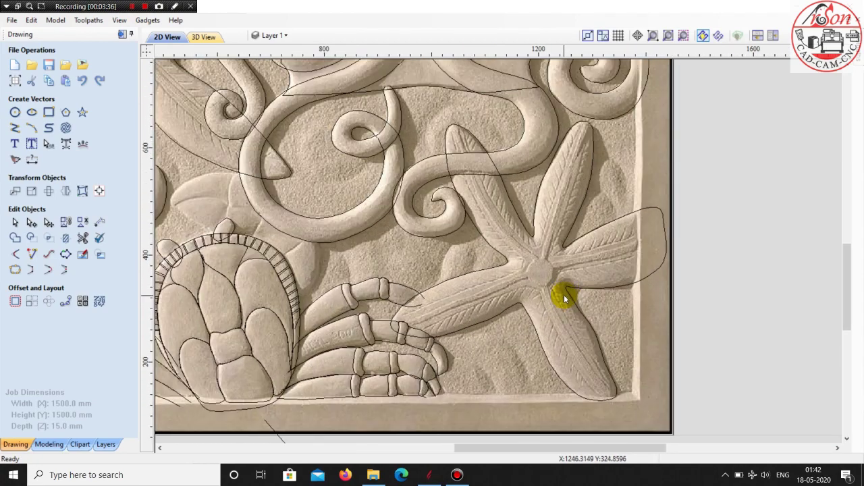
{"action": "scroll", "coordinate": [564, 295], "scroll_direction": "up", "scroll_amount": 2}
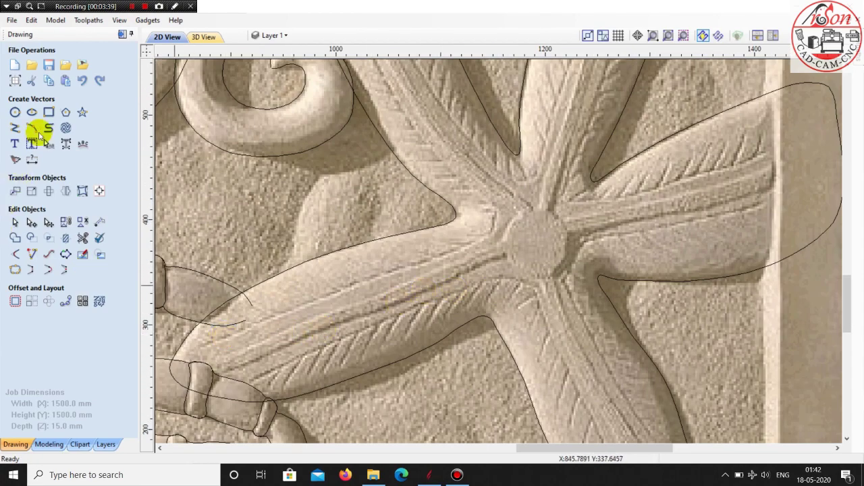
{"action": "scroll", "coordinate": [237, 364], "scroll_direction": "up", "scroll_amount": 2}
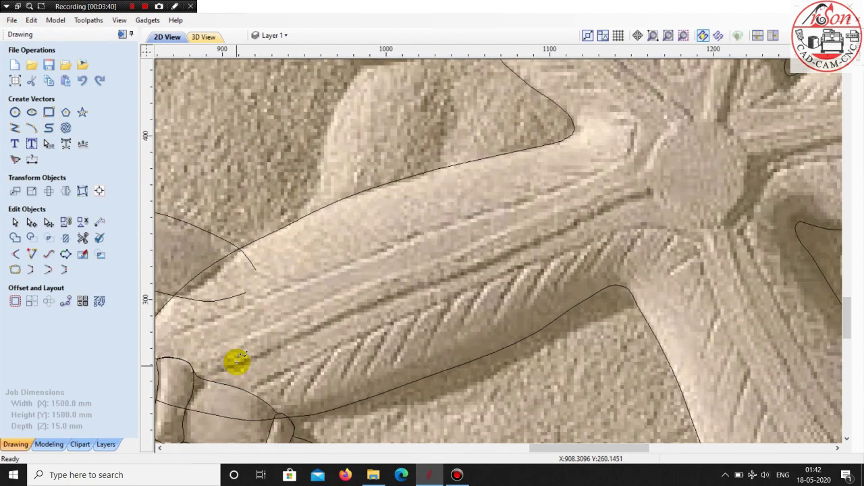
{"action": "left_click", "coordinate": [182, 356]}
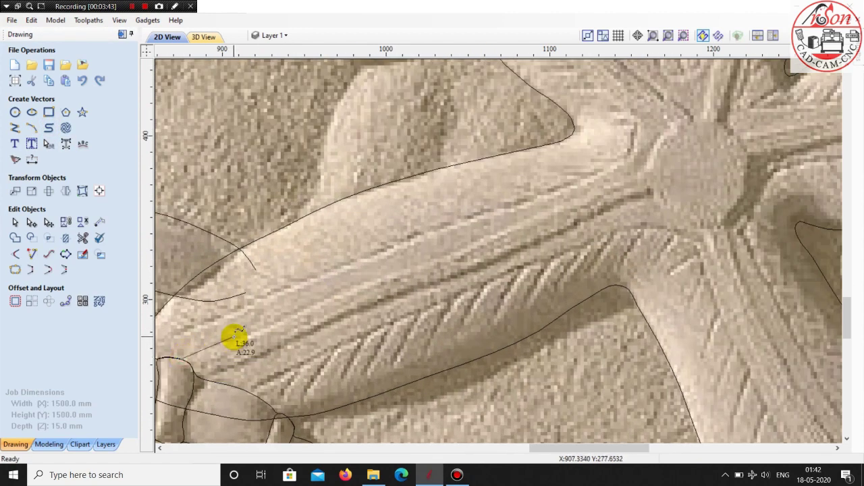
{"action": "left_click", "coordinate": [233, 338]}
{"action": "left_click", "coordinate": [276, 322]}
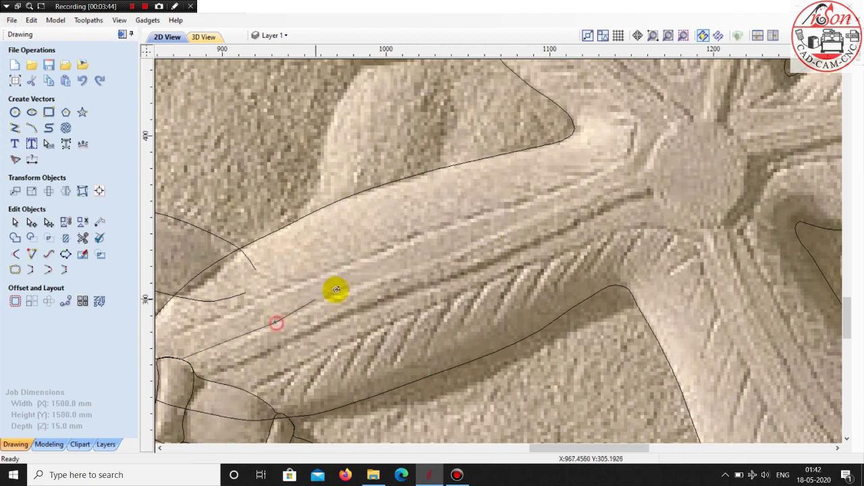
{"action": "scroll", "coordinate": [388, 280], "scroll_direction": "up", "scroll_amount": 3}
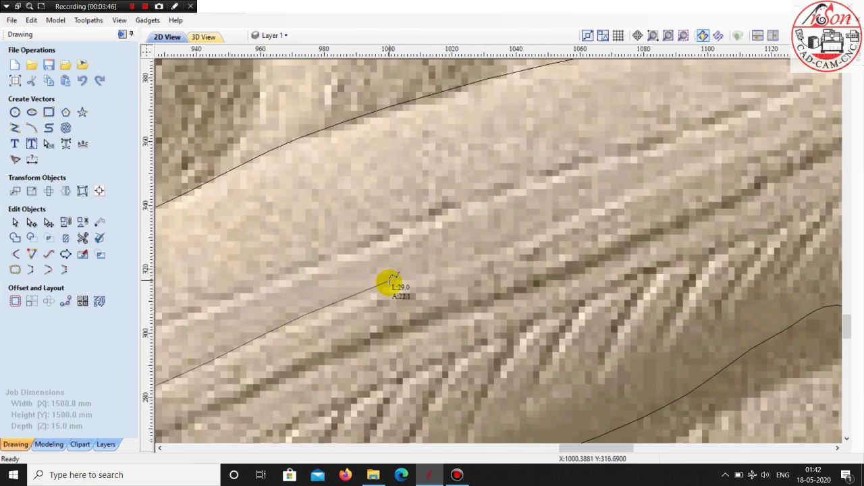
{"action": "left_click", "coordinate": [524, 245]}
{"action": "scroll", "coordinate": [295, 347], "scroll_direction": "down", "scroll_amount": 3}
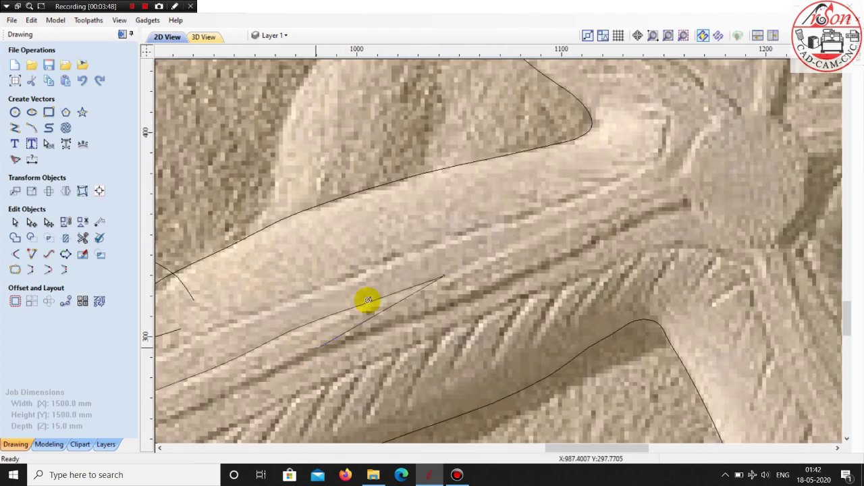
{"action": "scroll", "coordinate": [529, 248], "scroll_direction": "up", "scroll_amount": 2}
{"action": "scroll", "coordinate": [529, 248], "scroll_direction": "down", "scroll_amount": 2}
{"action": "scroll", "coordinate": [581, 190], "scroll_direction": "up", "scroll_amount": 3}
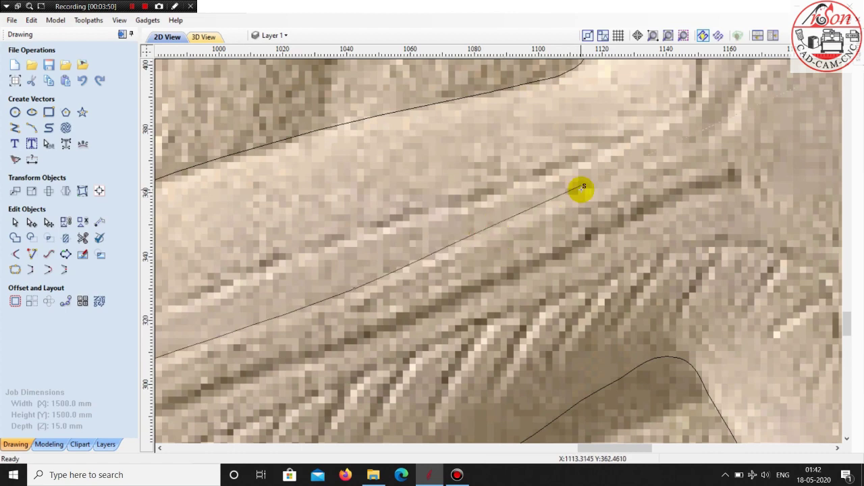
{"action": "left_click", "coordinate": [587, 190]}
{"action": "scroll", "coordinate": [212, 420], "scroll_direction": "down", "scroll_amount": 3}
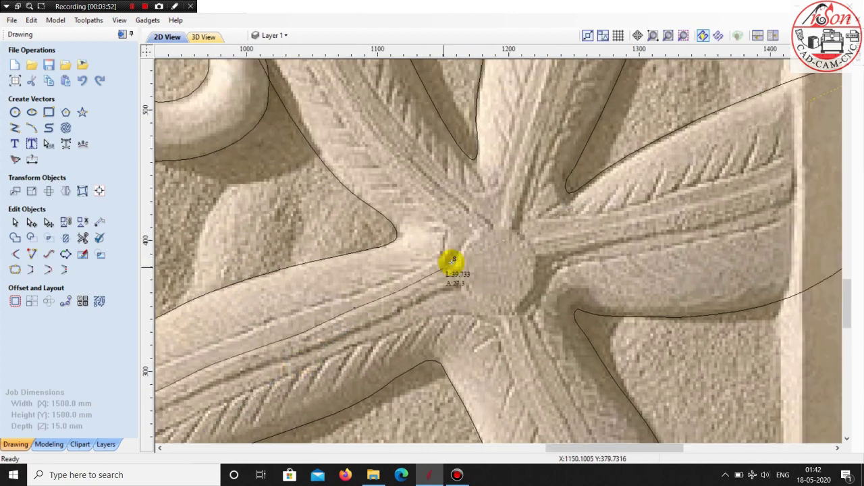
{"action": "scroll", "coordinate": [453, 260], "scroll_direction": "up", "scroll_amount": 3}
{"action": "scroll", "coordinate": [451, 270], "scroll_direction": "up", "scroll_amount": 2}
{"action": "scroll", "coordinate": [412, 282], "scroll_direction": "up", "scroll_amount": 1}
{"action": "left_click", "coordinate": [400, 302]}
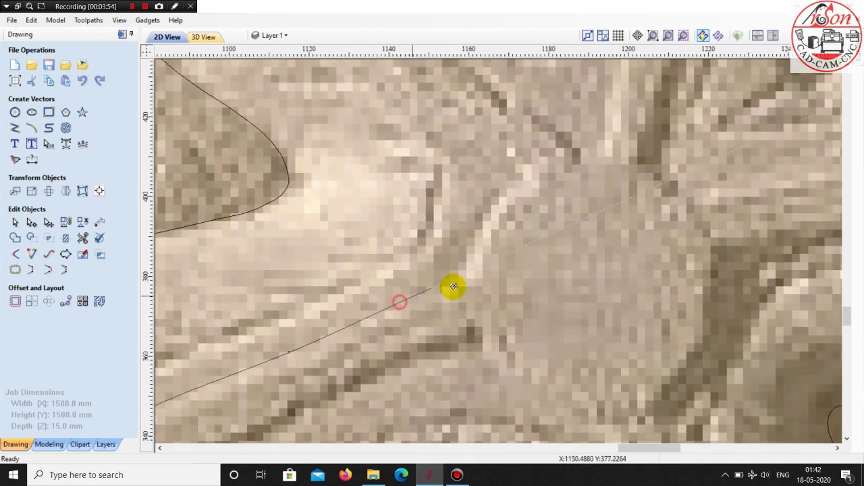
{"action": "left_click", "coordinate": [451, 285]}
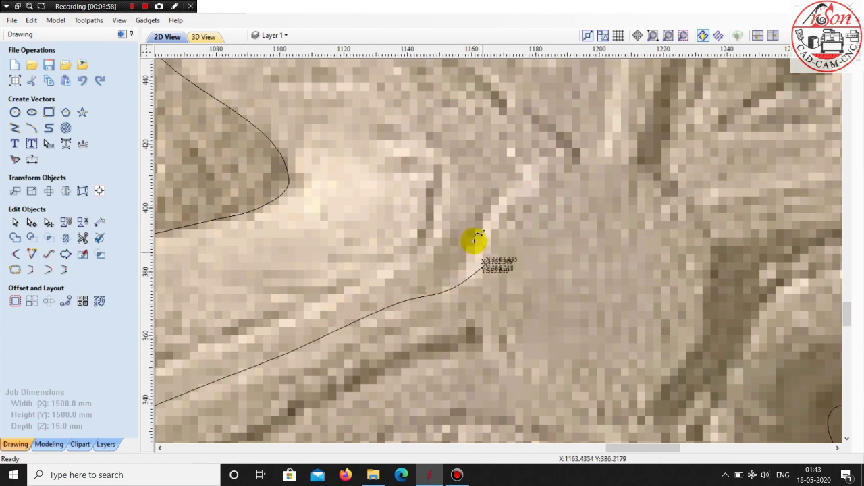
Start a second line along the arm's feather midline, running up the ridge
{"action": "scroll", "coordinate": [473, 241], "scroll_direction": "down", "scroll_amount": 2}
{"action": "scroll", "coordinate": [502, 266], "scroll_direction": "down", "scroll_amount": 2}
{"action": "scroll", "coordinate": [243, 371], "scroll_direction": "up", "scroll_amount": 2}
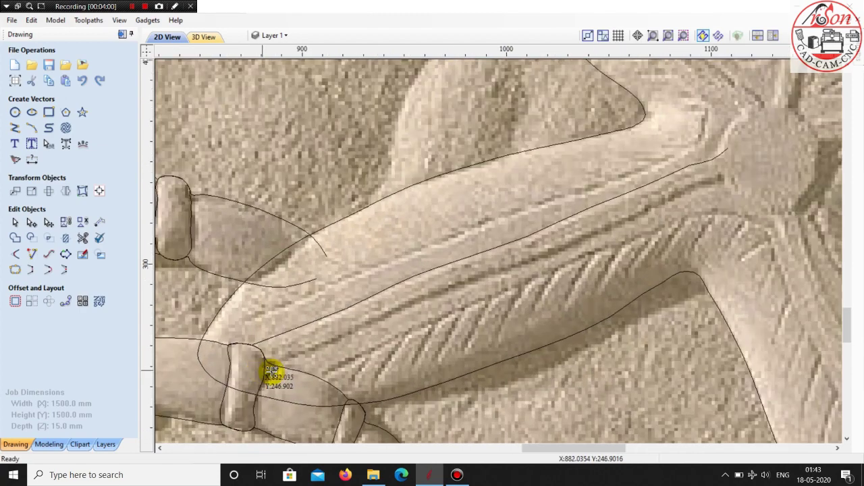
{"action": "scroll", "coordinate": [263, 366], "scroll_direction": "up", "scroll_amount": 1}
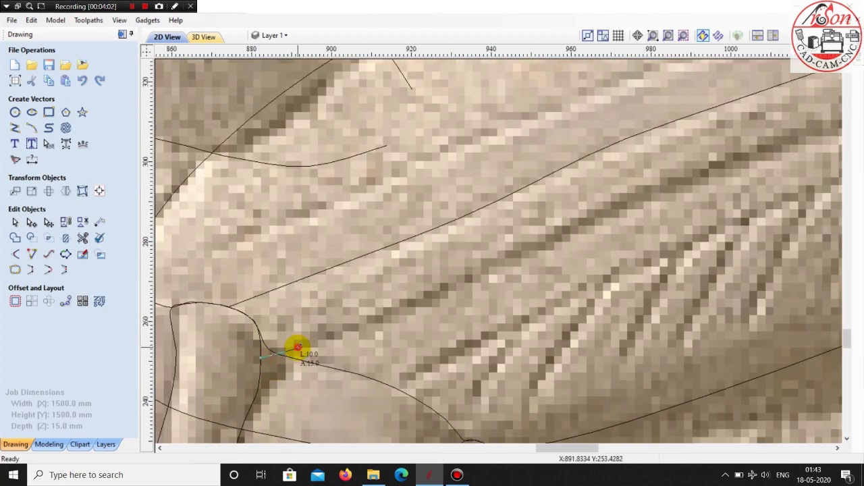
{"action": "left_click", "coordinate": [403, 308]}
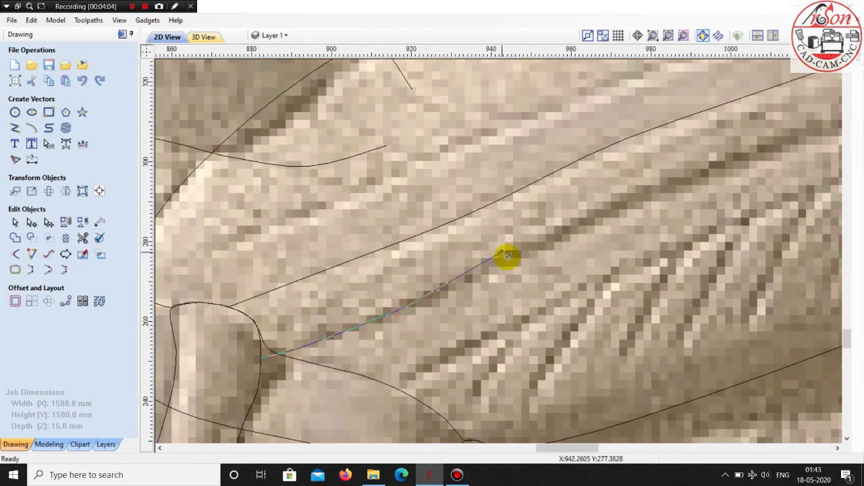
{"action": "left_click", "coordinate": [550, 248]}
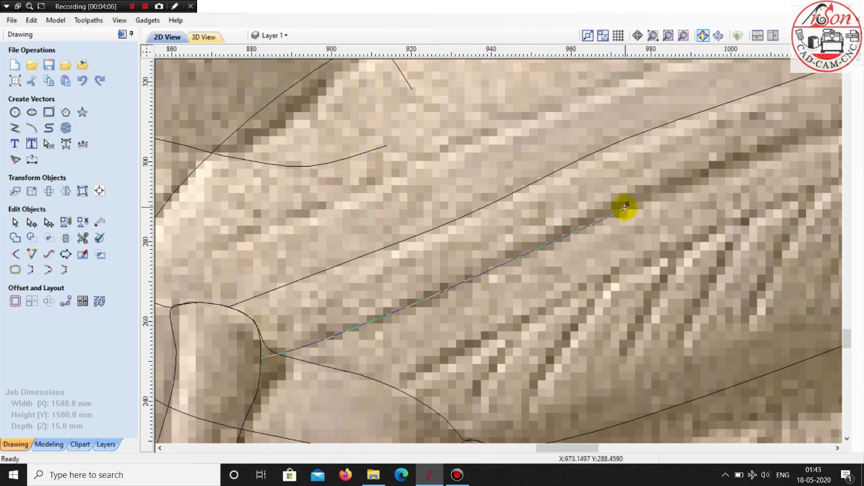
{"action": "left_click", "coordinate": [617, 207]}
{"action": "scroll", "coordinate": [617, 207], "scroll_direction": "down", "scroll_amount": 2}
{"action": "scroll", "coordinate": [517, 255], "scroll_direction": "down", "scroll_amount": 3}
{"action": "scroll", "coordinate": [428, 293], "scroll_direction": "up", "scroll_amount": 3}
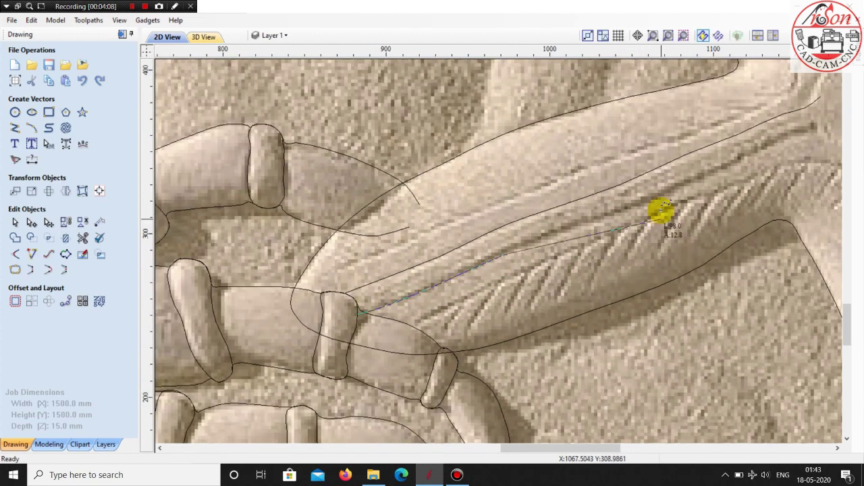
{"action": "scroll", "coordinate": [660, 212], "scroll_direction": "up", "scroll_amount": 2}
{"action": "scroll", "coordinate": [503, 233], "scroll_direction": "up", "scroll_amount": 1}
{"action": "scroll", "coordinate": [428, 252], "scroll_direction": "up", "scroll_amount": 1}
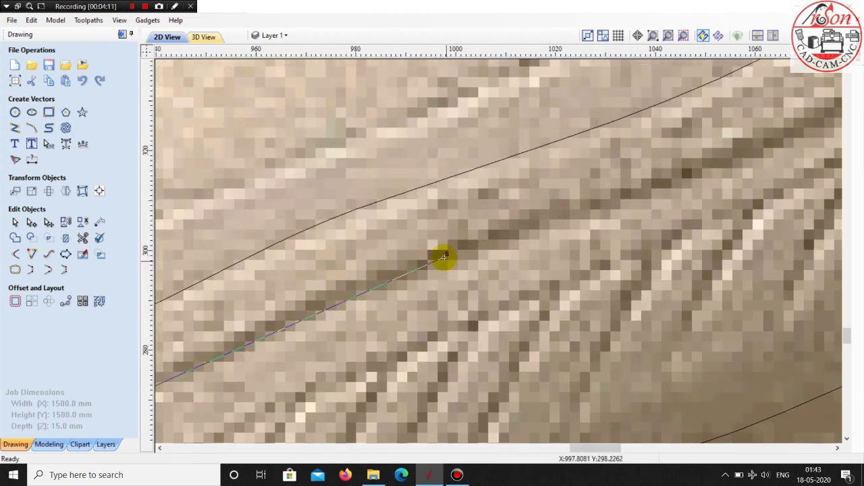
Extend the midline trace into the centre disc, finishing with a curved final point
{"action": "left_click", "coordinate": [560, 218]}
{"action": "scroll", "coordinate": [439, 260], "scroll_direction": "down", "scroll_amount": 2}
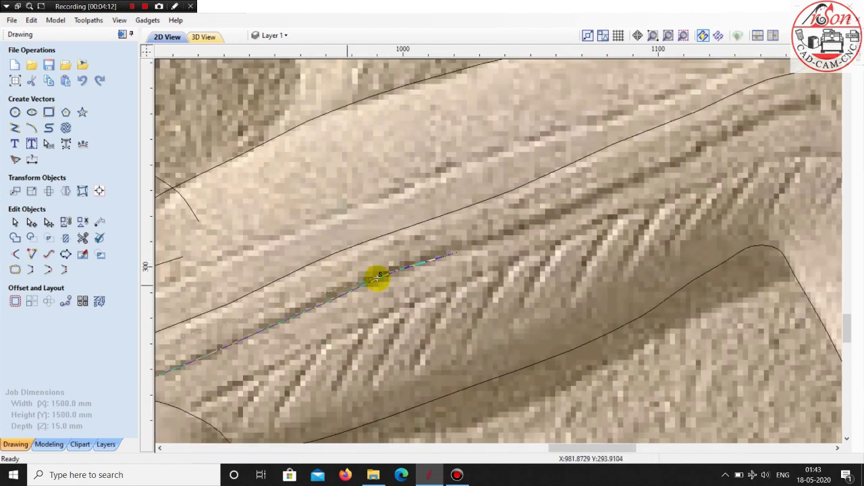
{"action": "scroll", "coordinate": [473, 250], "scroll_direction": "down", "scroll_amount": 1}
{"action": "scroll", "coordinate": [545, 231], "scroll_direction": "up", "scroll_amount": 2}
{"action": "scroll", "coordinate": [468, 243], "scroll_direction": "up", "scroll_amount": 1}
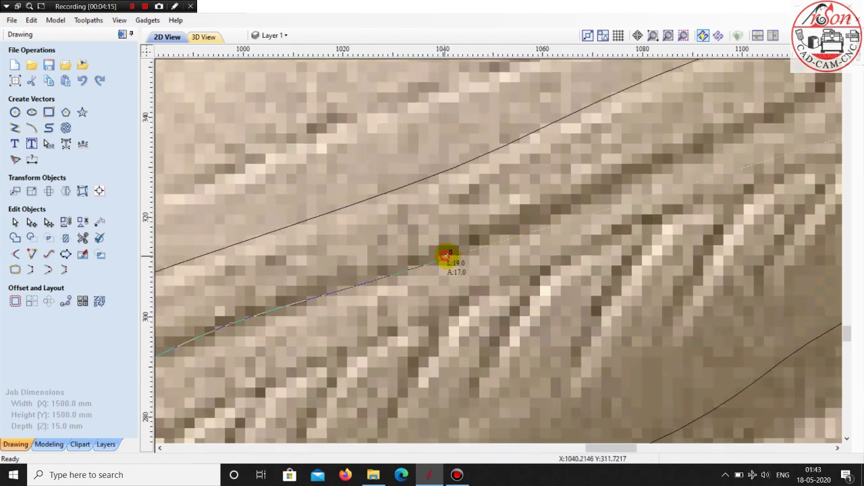
{"action": "left_click", "coordinate": [473, 247]}
{"action": "left_click", "coordinate": [628, 178]}
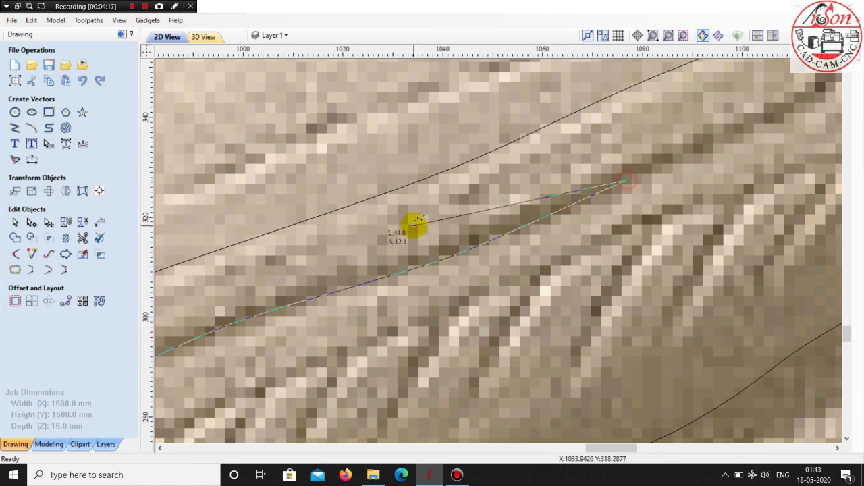
{"action": "scroll", "coordinate": [411, 227], "scroll_direction": "down", "scroll_amount": 2}
{"action": "scroll", "coordinate": [520, 180], "scroll_direction": "up", "scroll_amount": 1}
{"action": "scroll", "coordinate": [502, 199], "scroll_direction": "up", "scroll_amount": 1}
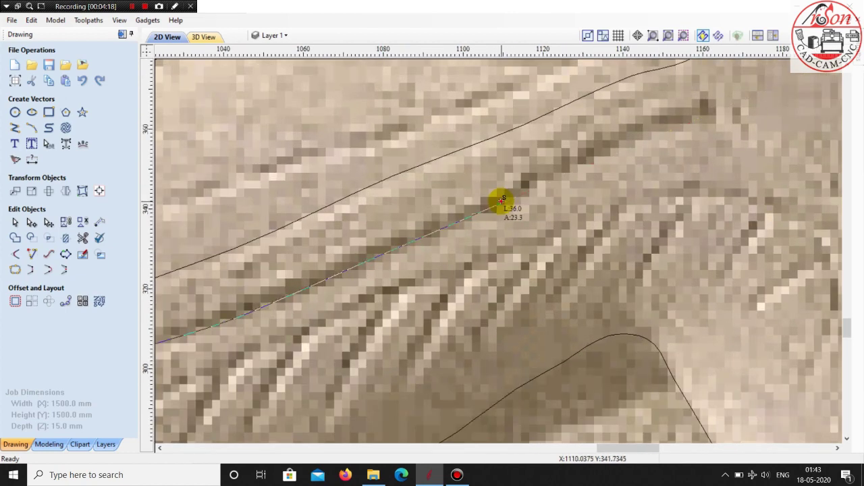
{"action": "left_click", "coordinate": [614, 147]}
{"action": "scroll", "coordinate": [425, 208], "scroll_direction": "down", "scroll_amount": 2}
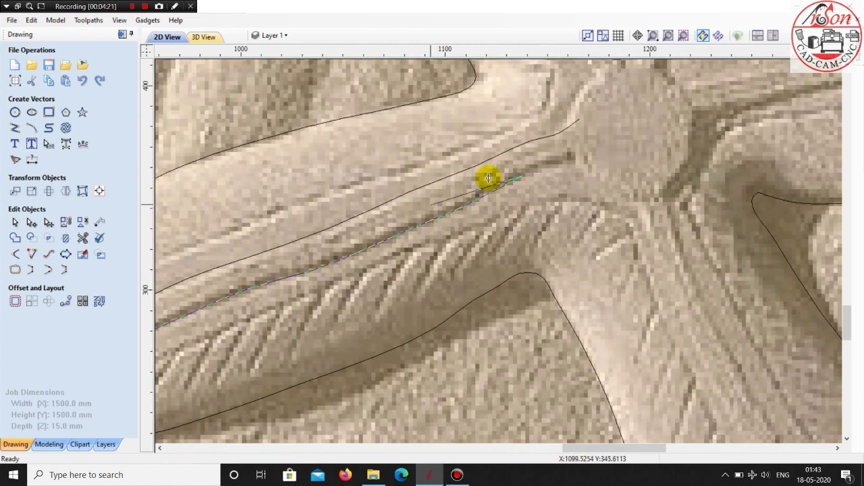
{"action": "scroll", "coordinate": [488, 178], "scroll_direction": "up", "scroll_amount": 2}
{"action": "scroll", "coordinate": [578, 164], "scroll_direction": "up", "scroll_amount": 1}
{"action": "left_click", "coordinate": [558, 190]}
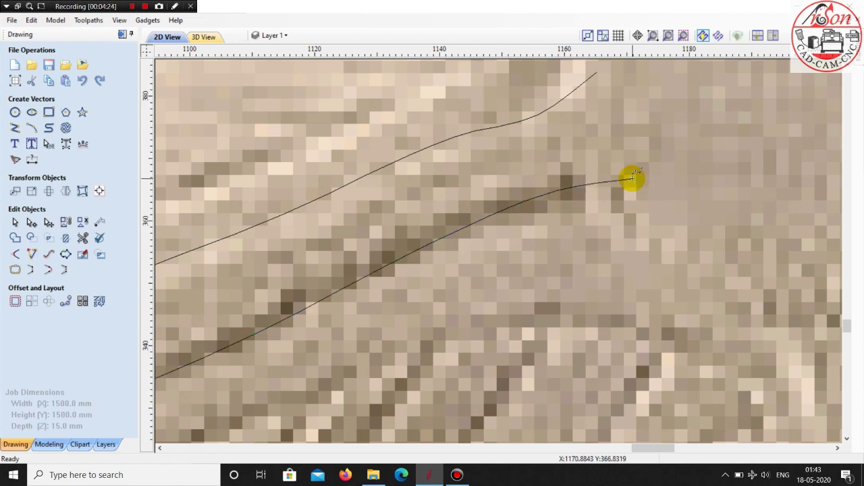
{"action": "scroll", "coordinate": [544, 260], "scroll_direction": "down", "scroll_amount": 2}
{"action": "scroll", "coordinate": [553, 258], "scroll_direction": "down", "scroll_amount": 2}
Trace a new line along the arm's lower feather ridge, bending down into the lower-right arm
{"action": "scroll", "coordinate": [523, 264], "scroll_direction": "down", "scroll_amount": 3}
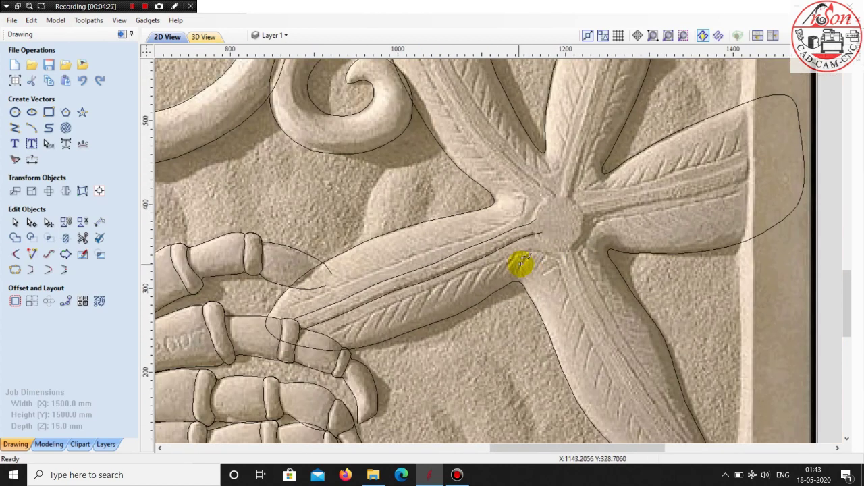
{"action": "scroll", "coordinate": [308, 338], "scroll_direction": "up", "scroll_amount": 1}
{"action": "scroll", "coordinate": [321, 342], "scroll_direction": "up", "scroll_amount": 1}
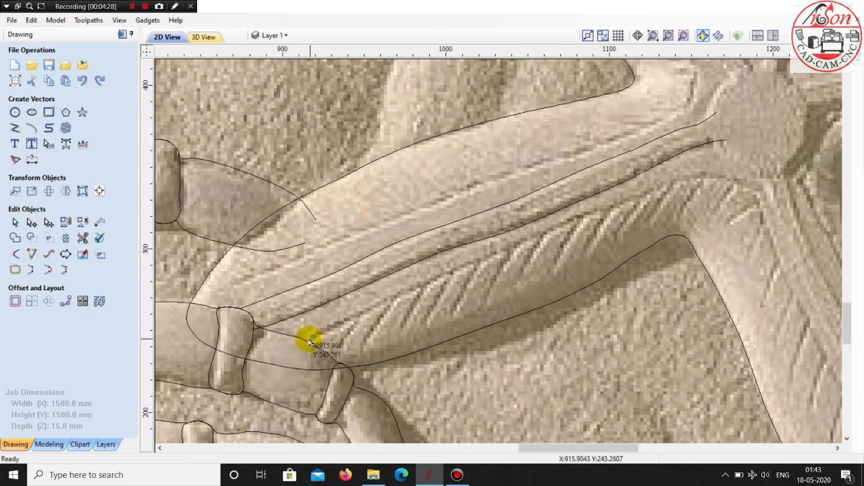
{"action": "left_click", "coordinate": [308, 338]}
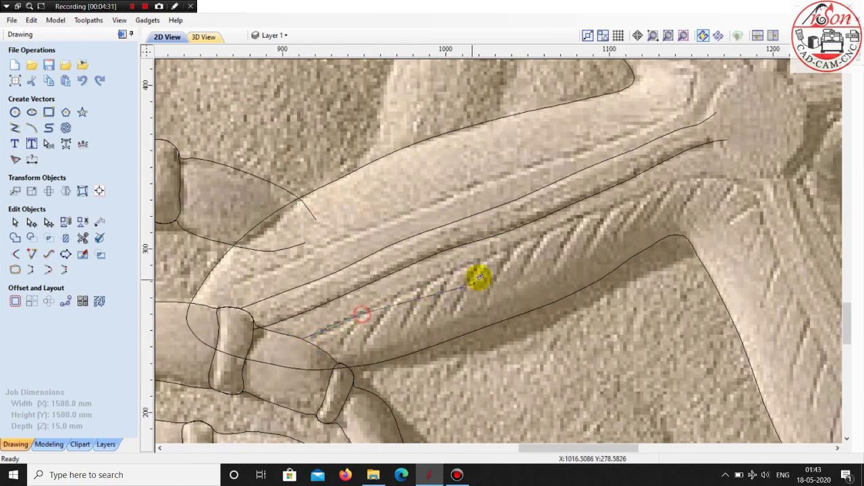
{"action": "scroll", "coordinate": [421, 287], "scroll_direction": "up", "scroll_amount": 1}
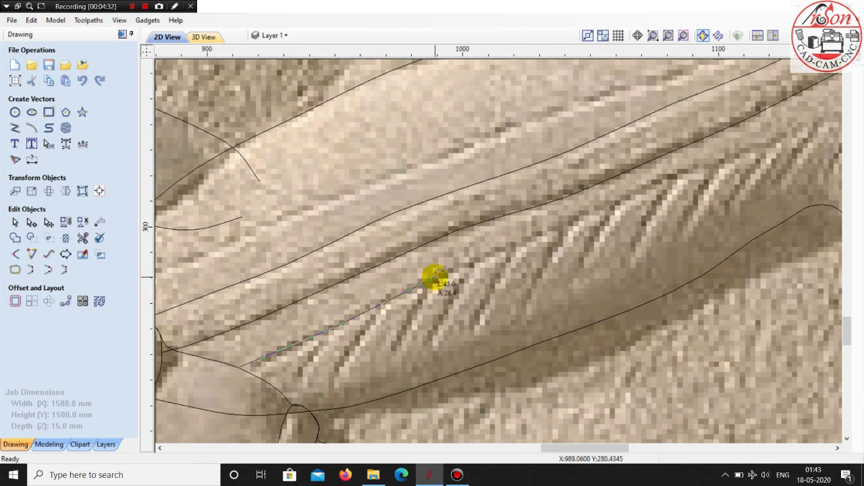
{"action": "scroll", "coordinate": [308, 299], "scroll_direction": "down", "scroll_amount": 2}
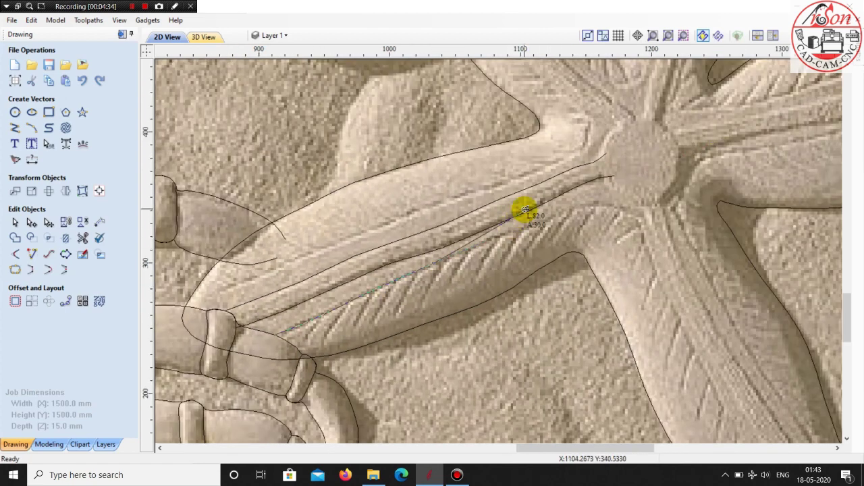
{"action": "scroll", "coordinate": [525, 210], "scroll_direction": "up", "scroll_amount": 2}
{"action": "left_click", "coordinate": [486, 246]}
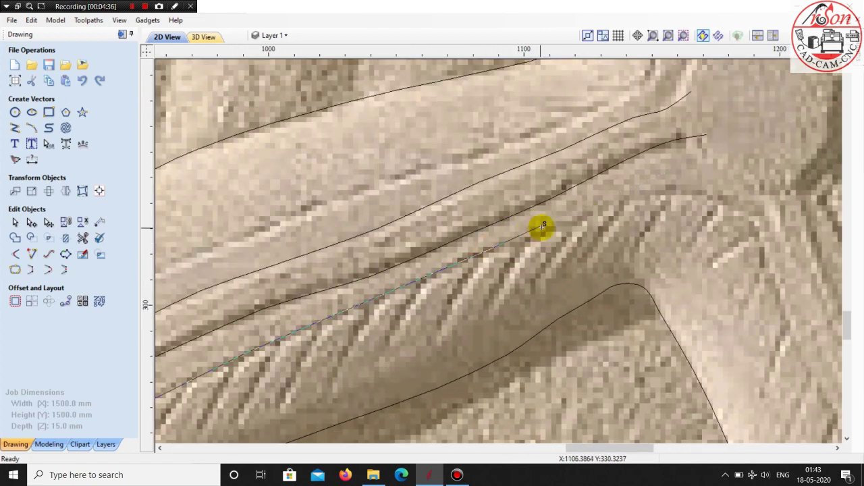
{"action": "scroll", "coordinate": [553, 222], "scroll_direction": "up", "scroll_amount": 1}
{"action": "scroll", "coordinate": [439, 277], "scroll_direction": "down", "scroll_amount": 2}
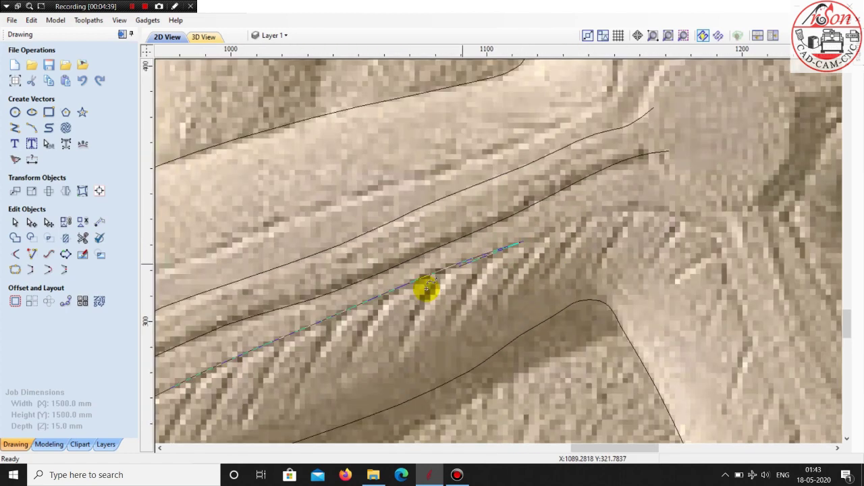
{"action": "scroll", "coordinate": [565, 239], "scroll_direction": "down", "scroll_amount": 2}
{"action": "scroll", "coordinate": [505, 264], "scroll_direction": "up", "scroll_amount": 2}
{"action": "scroll", "coordinate": [438, 267], "scroll_direction": "up", "scroll_amount": 1}
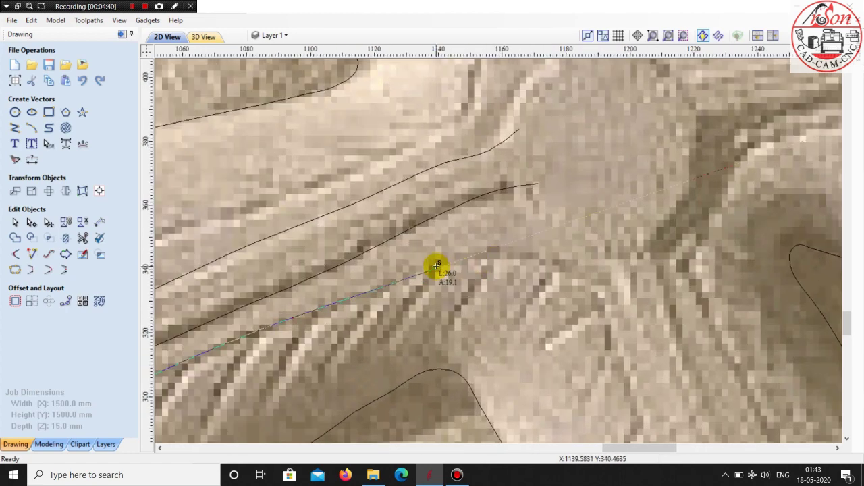
{"action": "left_click", "coordinate": [535, 253]}
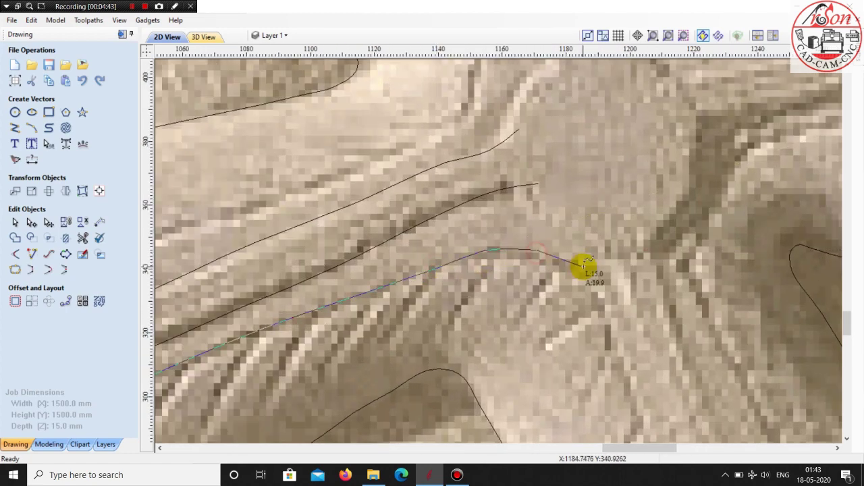
Zoom in and out to inspect the traced line along the lower-right arm
{"action": "scroll", "coordinate": [576, 267], "scroll_direction": "down", "scroll_amount": 2}
{"action": "scroll", "coordinate": [517, 247], "scroll_direction": "up", "scroll_amount": 1}
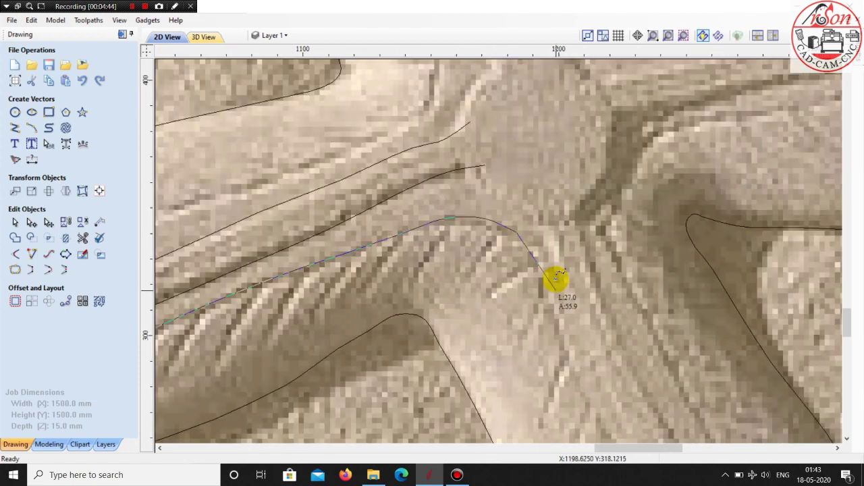
{"action": "scroll", "coordinate": [554, 279], "scroll_direction": "up", "scroll_amount": 1}
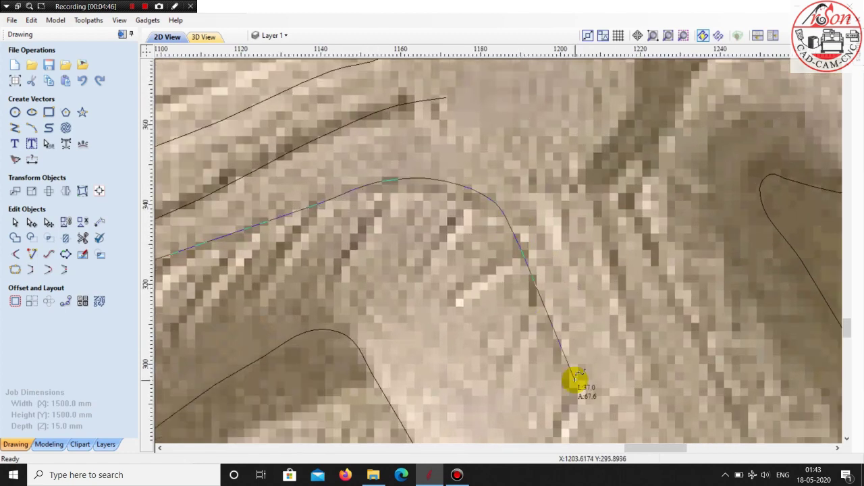
{"action": "scroll", "coordinate": [505, 218], "scroll_direction": "down", "scroll_amount": 2}
{"action": "scroll", "coordinate": [554, 320], "scroll_direction": "up", "scroll_amount": 1}
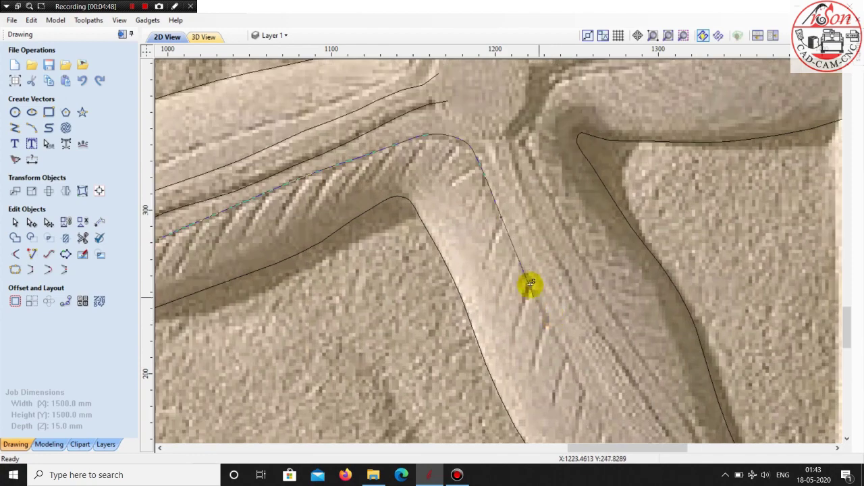
{"action": "scroll", "coordinate": [520, 276], "scroll_direction": "up", "scroll_amount": 1}
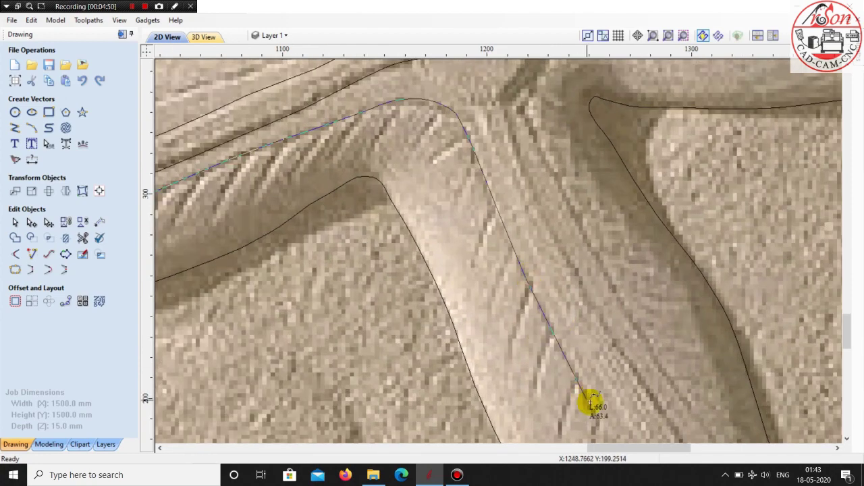
{"action": "scroll", "coordinate": [594, 401], "scroll_direction": "up", "scroll_amount": 1}
{"action": "scroll", "coordinate": [581, 395], "scroll_direction": "up", "scroll_amount": 1}
{"action": "scroll", "coordinate": [517, 265], "scroll_direction": "down", "scroll_amount": 1}
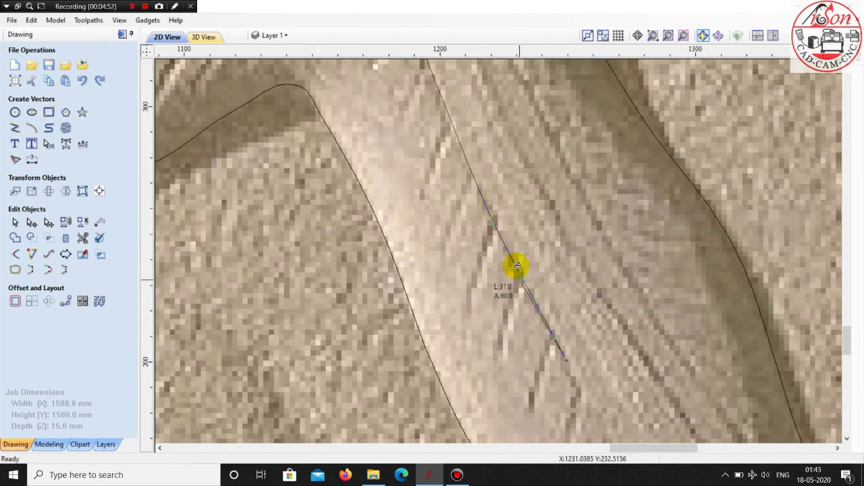
{"action": "scroll", "coordinate": [568, 336], "scroll_direction": "down", "scroll_amount": 2}
{"action": "scroll", "coordinate": [568, 336], "scroll_direction": "up", "scroll_amount": 1}
{"action": "scroll", "coordinate": [521, 259], "scroll_direction": "up", "scroll_amount": 1}
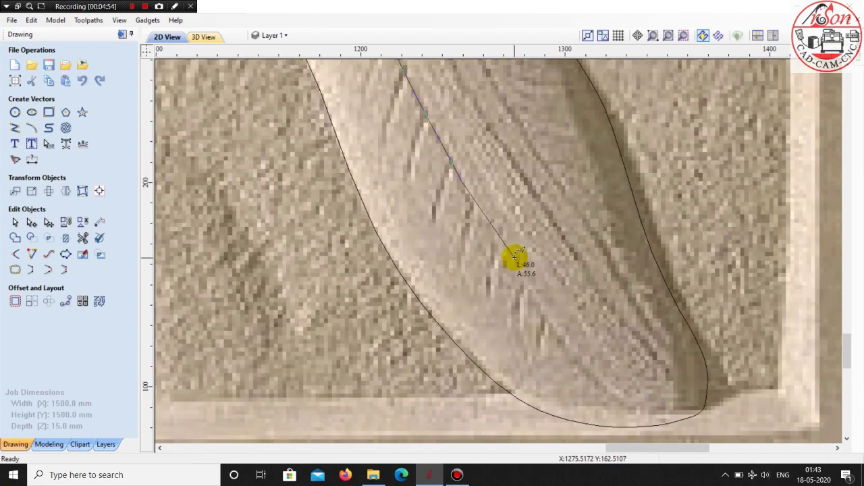
{"action": "scroll", "coordinate": [508, 258], "scroll_direction": "down", "scroll_amount": 1}
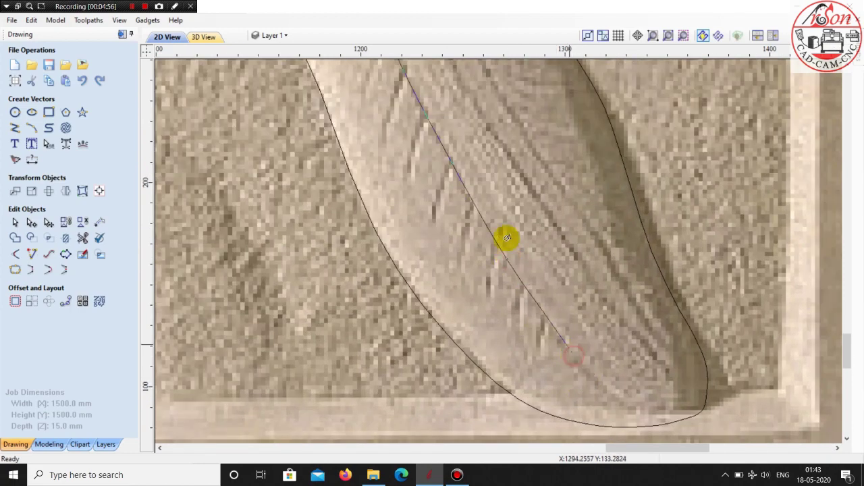
{"action": "scroll", "coordinate": [505, 237], "scroll_direction": "down", "scroll_amount": 1}
{"action": "scroll", "coordinate": [586, 340], "scroll_direction": "up", "scroll_amount": 2}
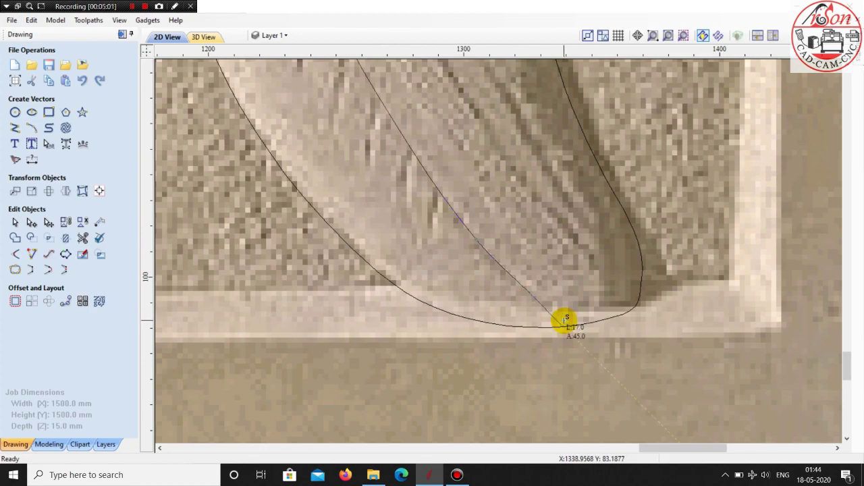
{"action": "scroll", "coordinate": [569, 322], "scroll_direction": "down", "scroll_amount": 2}
Draw short diagonal feather strokes across the lower-right starfish's left arm beside the crab
{"action": "scroll", "coordinate": [576, 372], "scroll_direction": "down", "scroll_amount": 1}
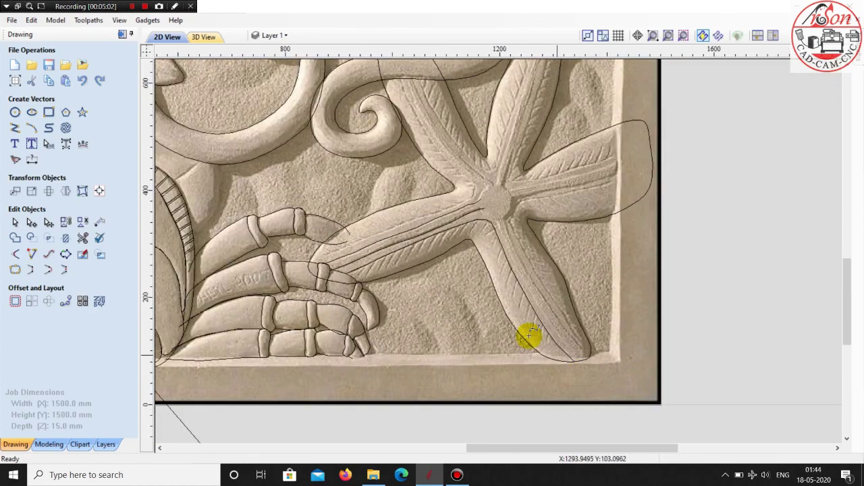
{"action": "scroll", "coordinate": [367, 283], "scroll_direction": "up", "scroll_amount": 1}
{"action": "scroll", "coordinate": [318, 276], "scroll_direction": "up", "scroll_amount": 2}
{"action": "scroll", "coordinate": [300, 283], "scroll_direction": "up", "scroll_amount": 1}
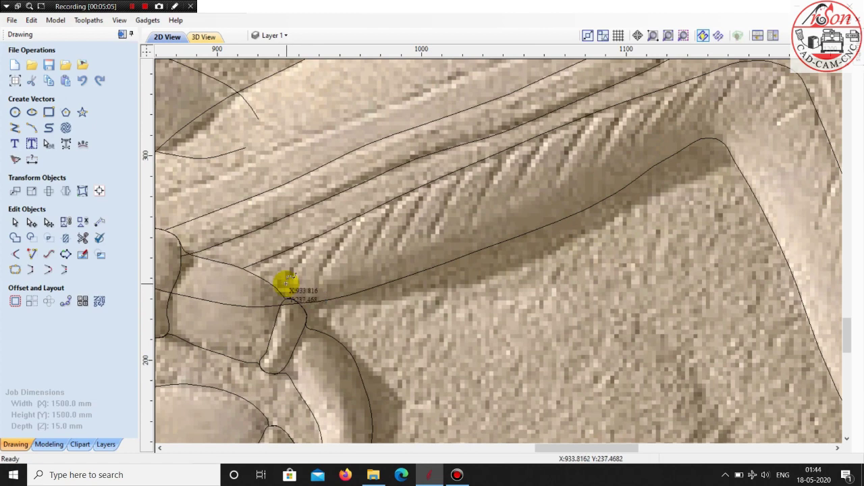
{"action": "scroll", "coordinate": [288, 285], "scroll_direction": "up", "scroll_amount": 1}
{"action": "scroll", "coordinate": [288, 284], "scroll_direction": "up", "scroll_amount": 1}
{"action": "left_click", "coordinate": [290, 274]}
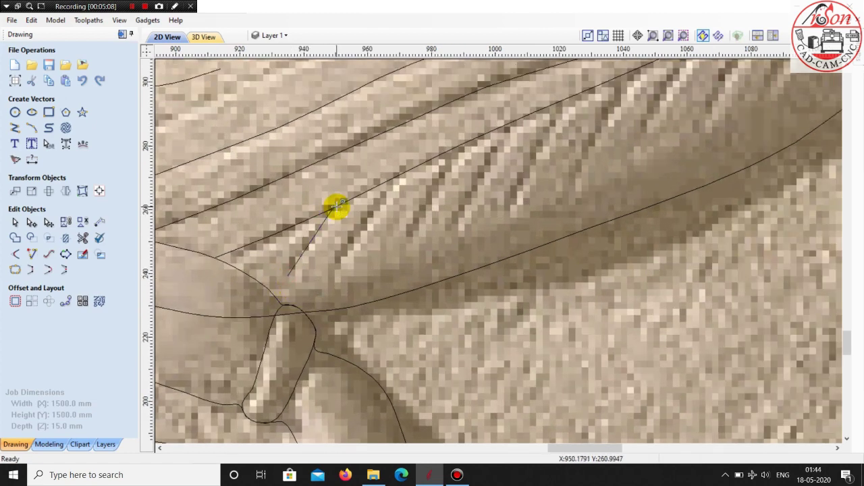
{"action": "left_click", "coordinate": [331, 210]}
{"action": "left_click", "coordinate": [337, 260]}
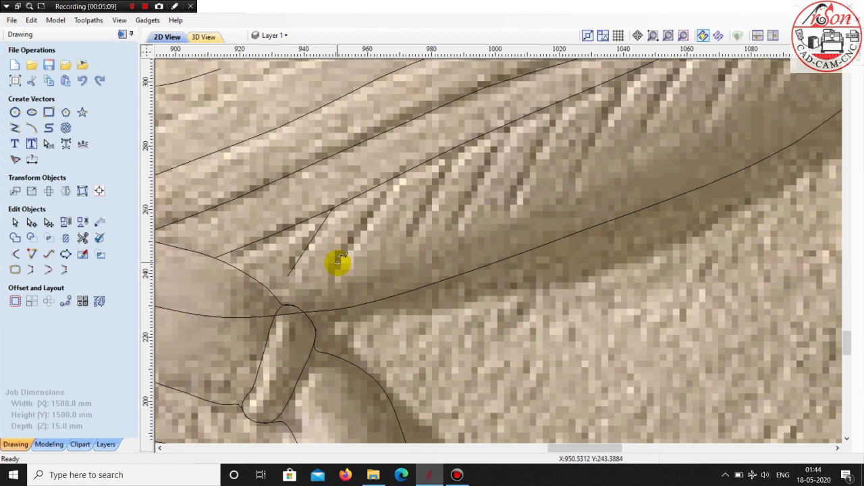
{"action": "left_click", "coordinate": [399, 175]}
{"action": "left_click", "coordinate": [412, 230]}
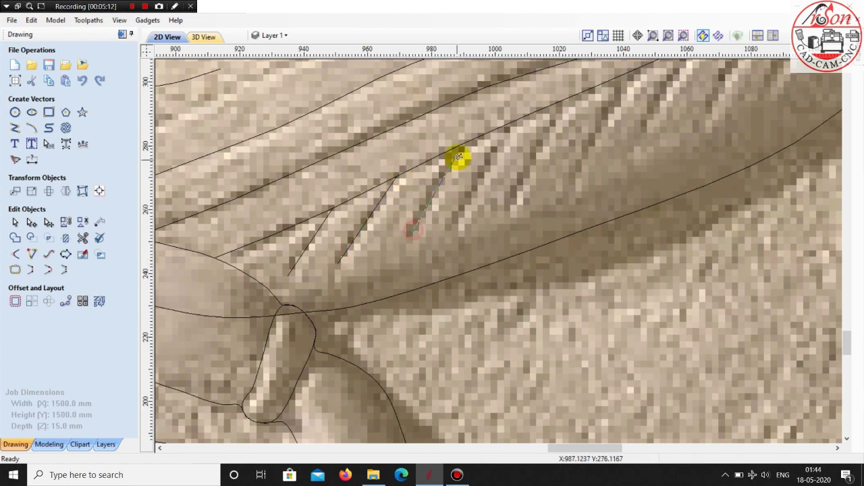
{"action": "scroll", "coordinate": [396, 216], "scroll_direction": "down", "scroll_amount": 4}
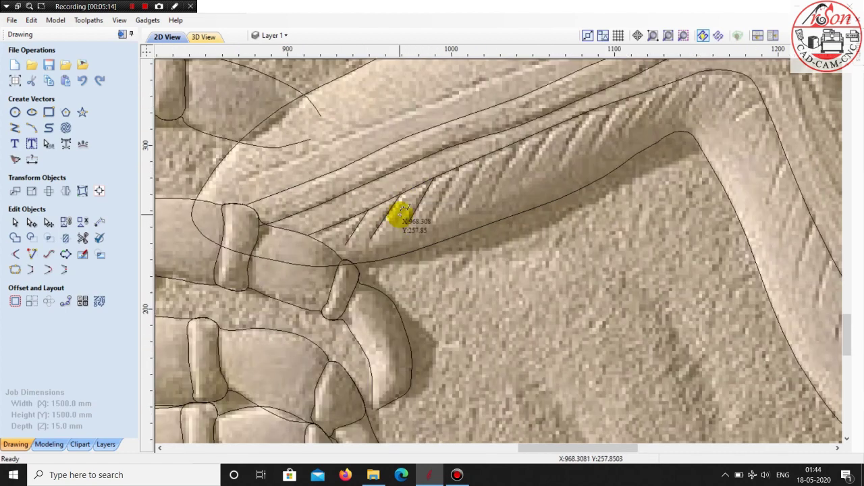
{"action": "scroll", "coordinate": [448, 180], "scroll_direction": "down", "scroll_amount": 4}
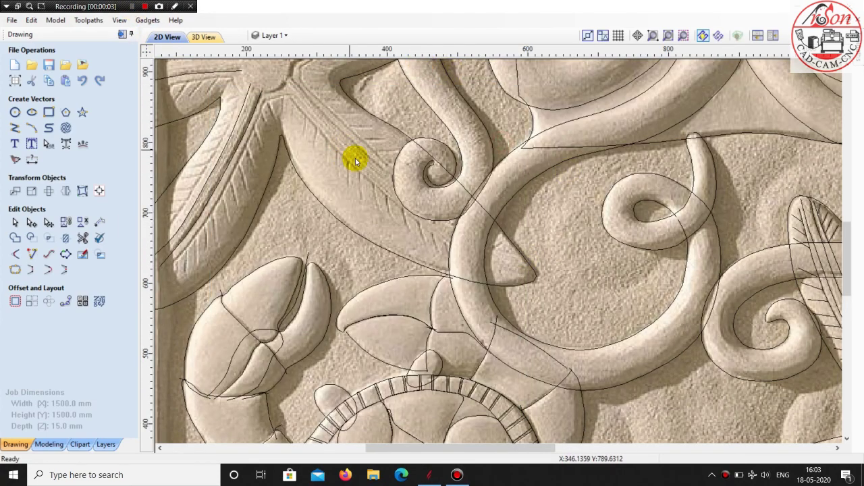
{"action": "scroll", "coordinate": [357, 165], "scroll_direction": "down", "scroll_amount": 1}
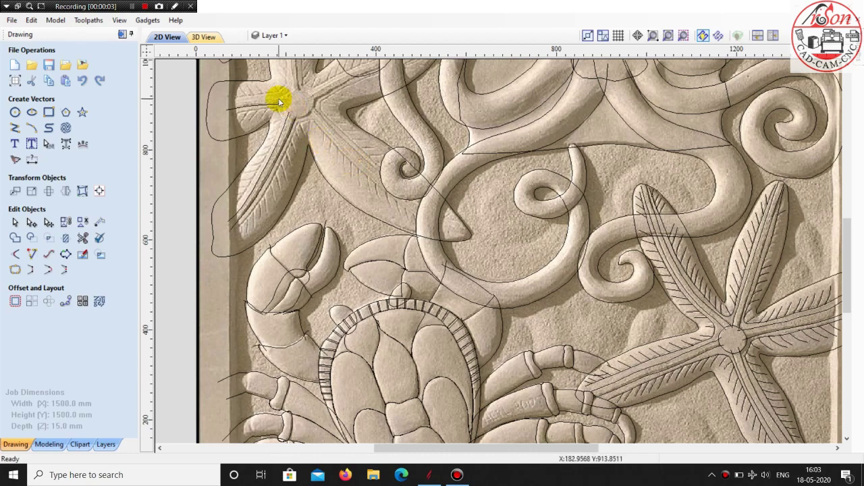
{"action": "scroll", "coordinate": [279, 96], "scroll_direction": "up", "scroll_amount": 2}
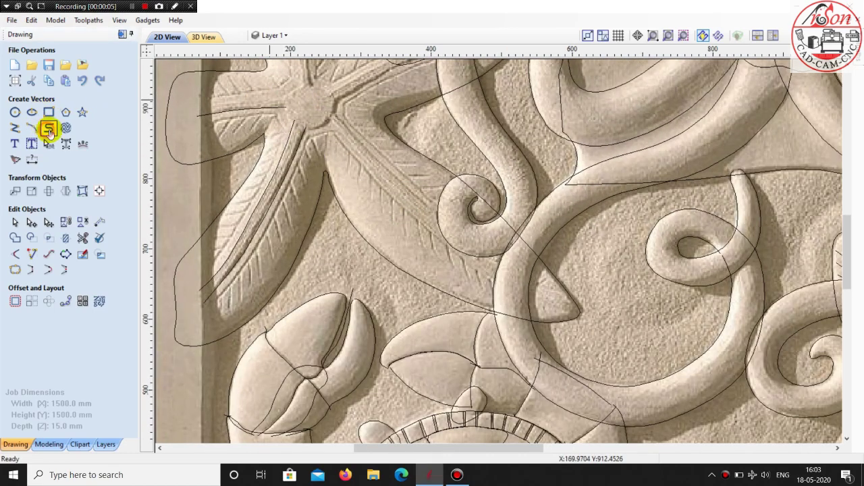
Trace the upper-left starfish arm's edge up to and around its tip
{"action": "scroll", "coordinate": [210, 312], "scroll_direction": "up", "scroll_amount": 3}
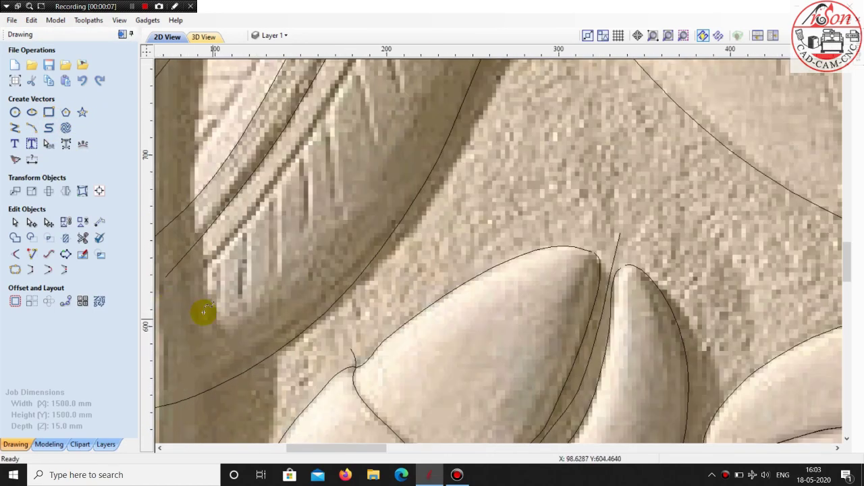
{"action": "left_click", "coordinate": [167, 299]}
{"action": "left_click", "coordinate": [242, 221]}
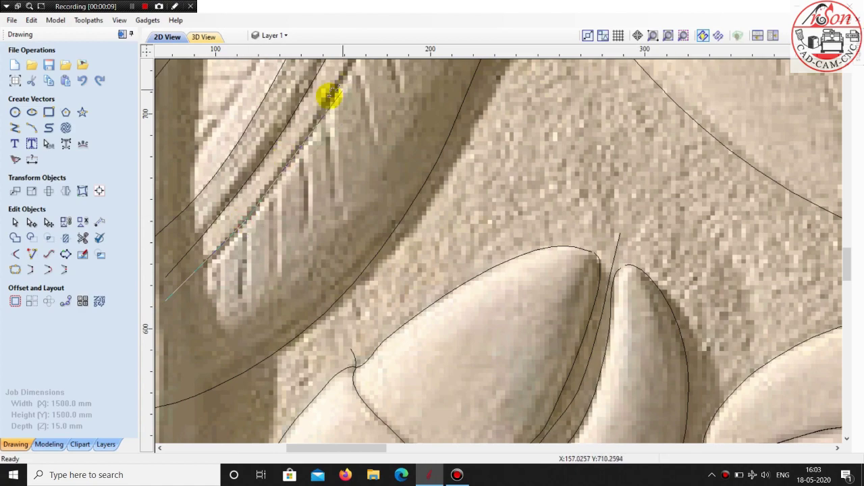
{"action": "scroll", "coordinate": [357, 72], "scroll_direction": "down", "scroll_amount": 3}
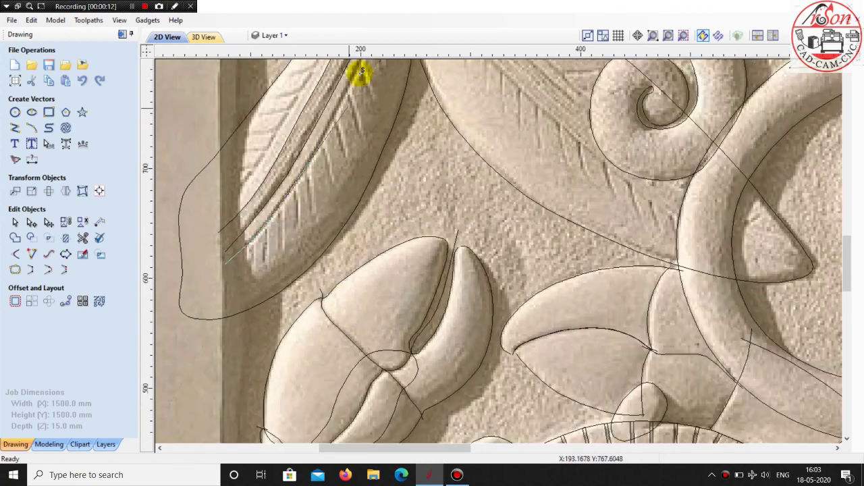
{"action": "scroll", "coordinate": [341, 81], "scroll_direction": "up", "scroll_amount": 2}
{"action": "scroll", "coordinate": [338, 98], "scroll_direction": "up", "scroll_amount": 2}
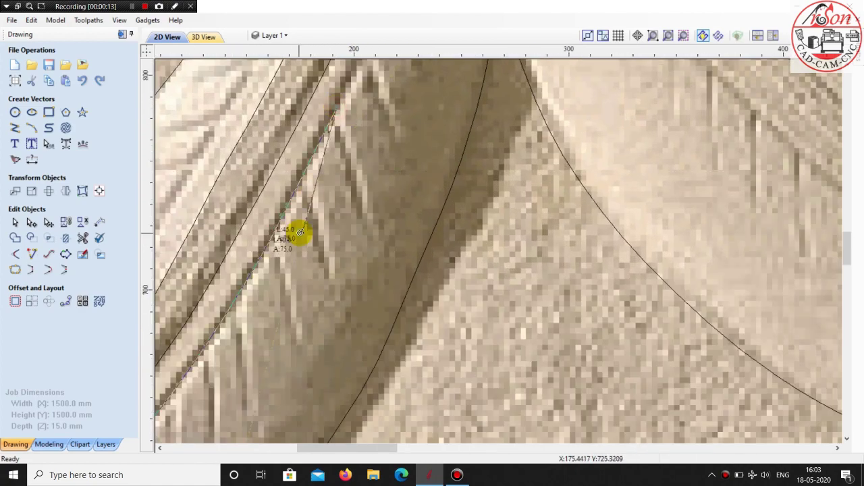
{"action": "scroll", "coordinate": [338, 128], "scroll_direction": "down", "scroll_amount": 2}
{"action": "scroll", "coordinate": [351, 91], "scroll_direction": "up", "scroll_amount": 2}
{"action": "left_click", "coordinate": [363, 71]}
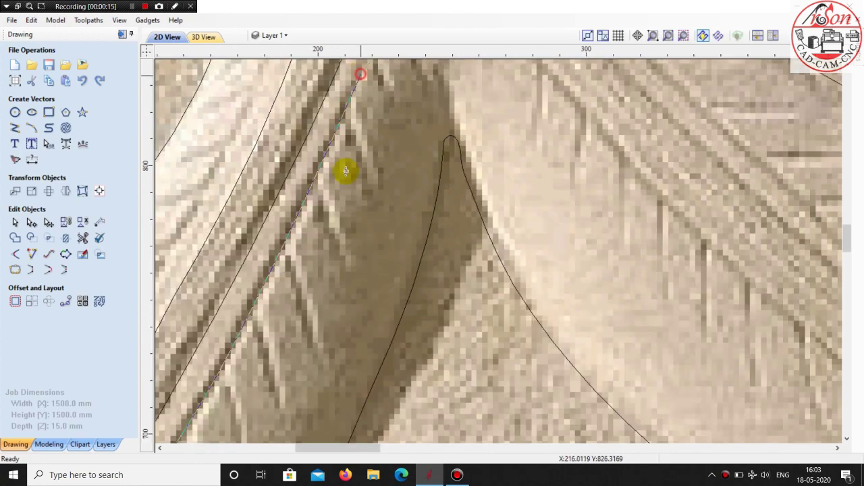
{"action": "scroll", "coordinate": [331, 227], "scroll_direction": "down", "scroll_amount": 2}
{"action": "scroll", "coordinate": [362, 140], "scroll_direction": "down", "scroll_amount": 2}
{"action": "scroll", "coordinate": [362, 128], "scroll_direction": "up", "scroll_amount": 3}
{"action": "scroll", "coordinate": [363, 127], "scroll_direction": "up", "scroll_amount": 2}
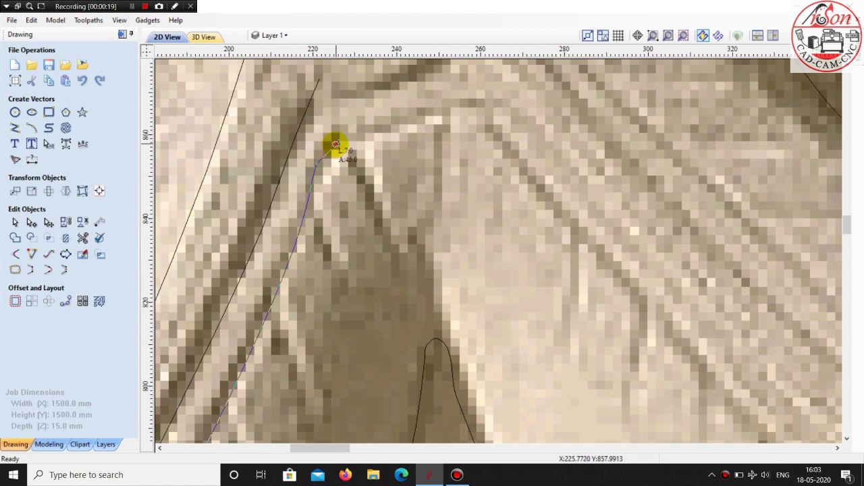
{"action": "left_click", "coordinate": [336, 144]}
{"action": "left_click", "coordinate": [437, 109]}
{"action": "scroll", "coordinate": [425, 118], "scroll_direction": "down", "scroll_amount": 3}
{"action": "scroll", "coordinate": [441, 114], "scroll_direction": "up", "scroll_amount": 4}
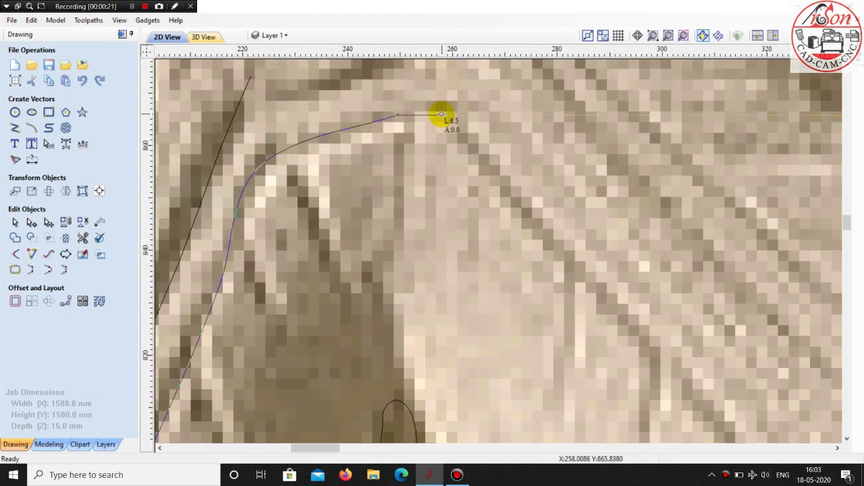
{"action": "left_click", "coordinate": [438, 112]}
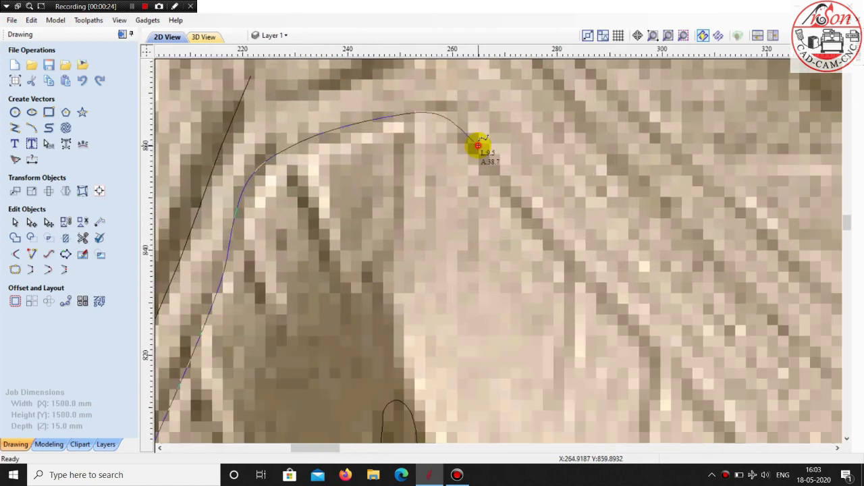
Continue the line down the arm's other side, ending near the tentacle loop
{"action": "scroll", "coordinate": [473, 152], "scroll_direction": "down", "scroll_amount": 3}
{"action": "scroll", "coordinate": [513, 203], "scroll_direction": "up", "scroll_amount": 2}
{"action": "scroll", "coordinate": [473, 176], "scroll_direction": "down", "scroll_amount": 3}
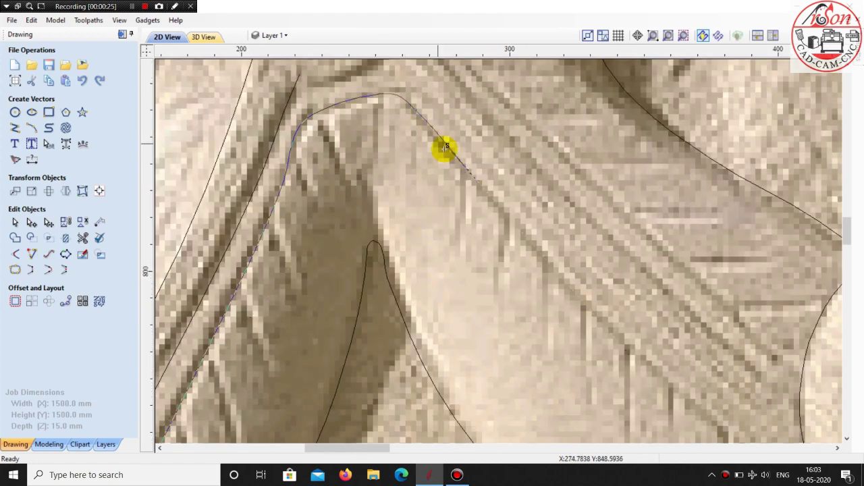
{"action": "scroll", "coordinate": [513, 202], "scroll_direction": "up", "scroll_amount": 1}
{"action": "scroll", "coordinate": [513, 216], "scroll_direction": "up", "scroll_amount": 1}
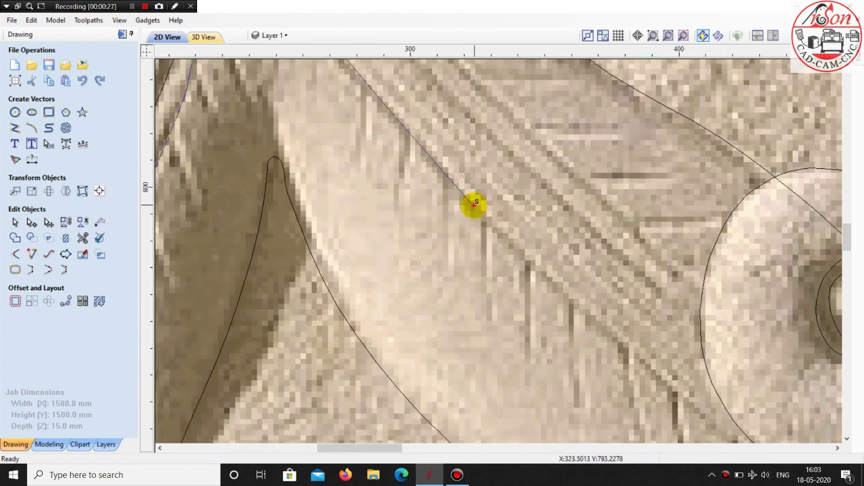
{"action": "left_click", "coordinate": [474, 204]}
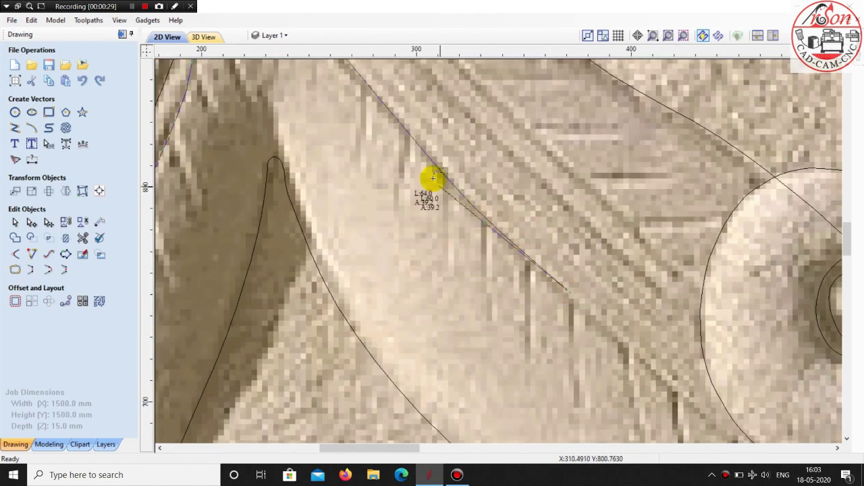
{"action": "scroll", "coordinate": [528, 247], "scroll_direction": "down", "scroll_amount": 3}
{"action": "scroll", "coordinate": [525, 261], "scroll_direction": "up", "scroll_amount": 2}
{"action": "scroll", "coordinate": [461, 213], "scroll_direction": "up", "scroll_amount": 1}
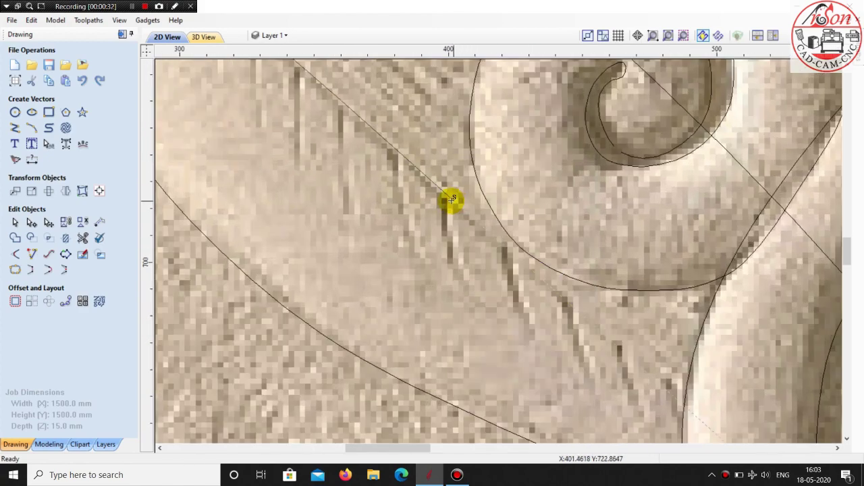
{"action": "scroll", "coordinate": [405, 166], "scroll_direction": "up", "scroll_amount": 2}
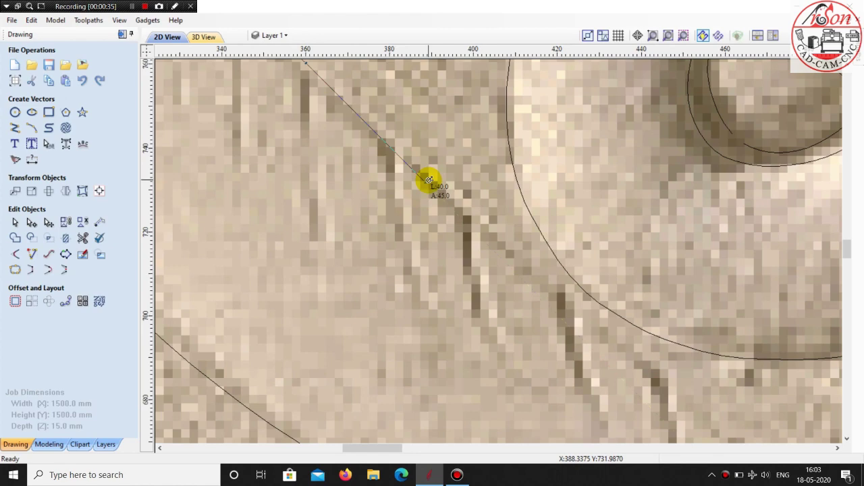
{"action": "left_click", "coordinate": [430, 178]}
{"action": "scroll", "coordinate": [429, 178], "scroll_direction": "up", "scroll_amount": 2}
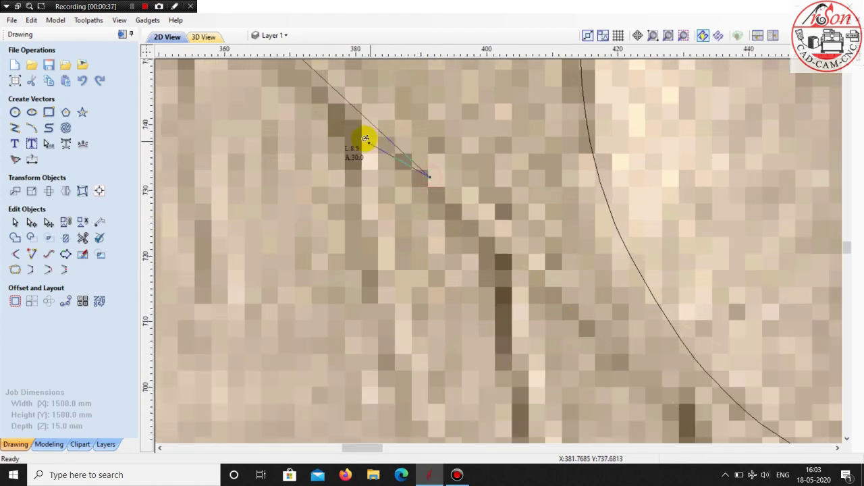
{"action": "scroll", "coordinate": [364, 142], "scroll_direction": "down", "scroll_amount": 2}
{"action": "left_click", "coordinate": [517, 265]}
{"action": "scroll", "coordinate": [498, 251], "scroll_direction": "down", "scroll_amount": 2}
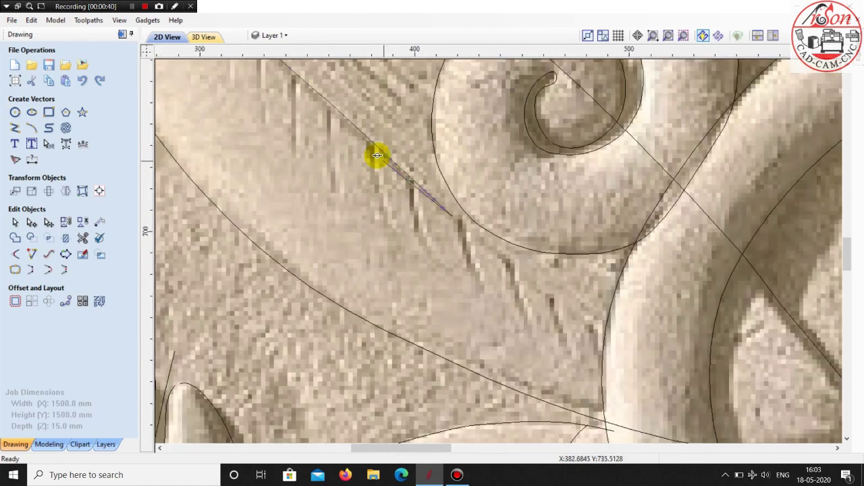
{"action": "scroll", "coordinate": [501, 251], "scroll_direction": "down", "scroll_amount": 1}
{"action": "scroll", "coordinate": [500, 251], "scroll_direction": "up", "scroll_amount": 2}
{"action": "scroll", "coordinate": [496, 250], "scroll_direction": "up", "scroll_amount": 2}
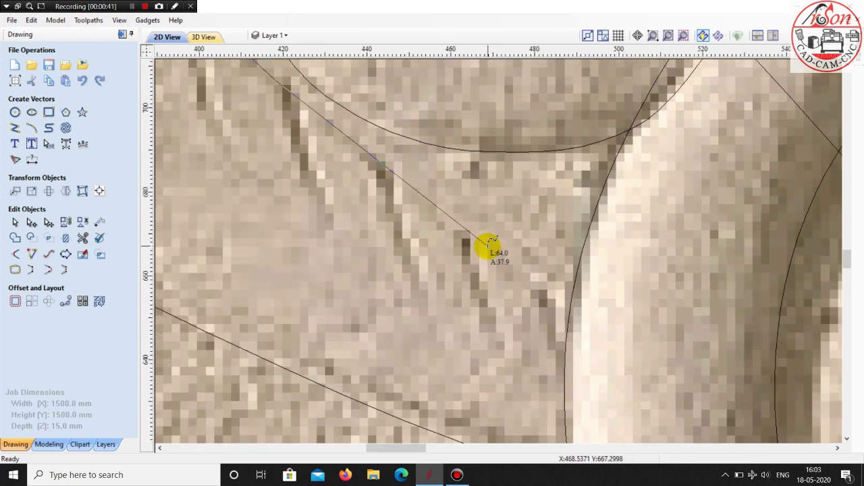
{"action": "scroll", "coordinate": [451, 236], "scroll_direction": "down", "scroll_amount": 3}
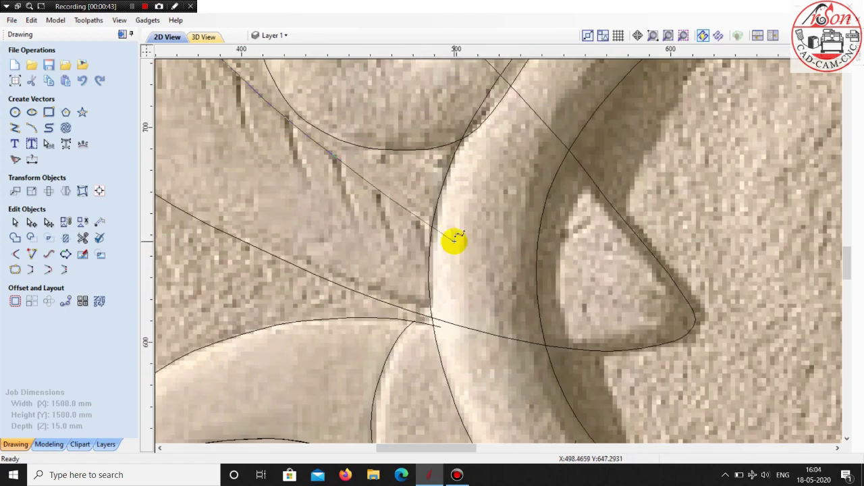
{"action": "scroll", "coordinate": [455, 238], "scroll_direction": "down", "scroll_amount": 3}
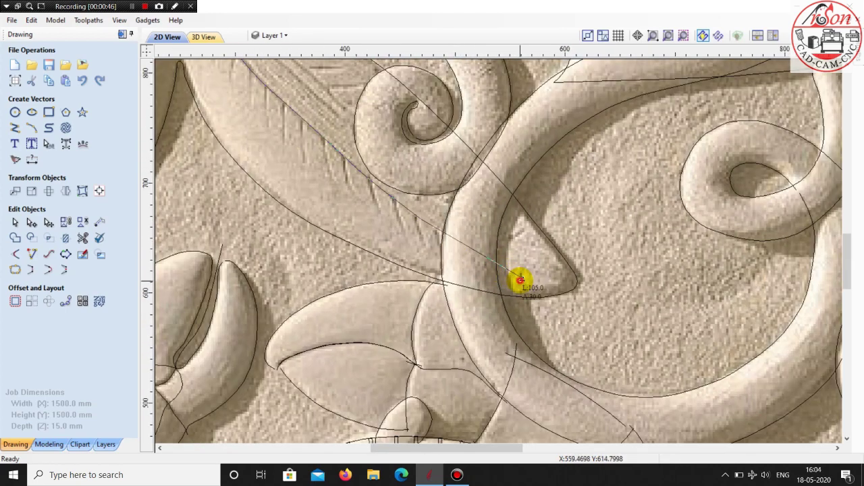
{"action": "scroll", "coordinate": [635, 274], "scroll_direction": "down", "scroll_amount": 3}
Trace a short vertical feather-stroke line near the starfish arm's crest
{"action": "scroll", "coordinate": [594, 270], "scroll_direction": "down", "scroll_amount": 3}
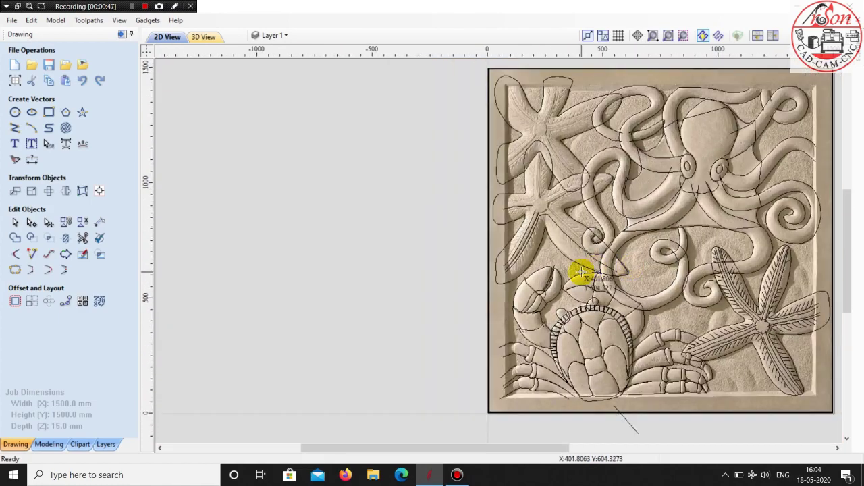
{"action": "scroll", "coordinate": [560, 287], "scroll_direction": "up", "scroll_amount": 3}
{"action": "scroll", "coordinate": [499, 270], "scroll_direction": "up", "scroll_amount": 3}
{"action": "scroll", "coordinate": [451, 250], "scroll_direction": "up", "scroll_amount": 3}
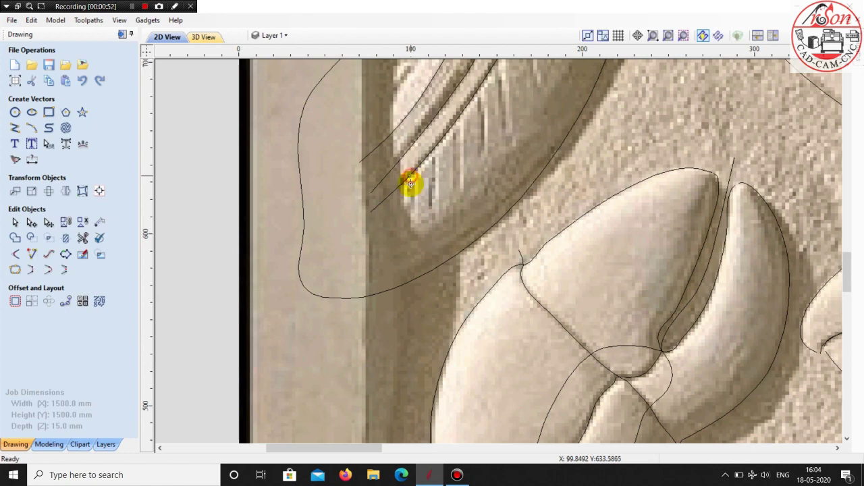
{"action": "left_click", "coordinate": [410, 182]}
{"action": "scroll", "coordinate": [410, 232], "scroll_direction": "up", "scroll_amount": 3}
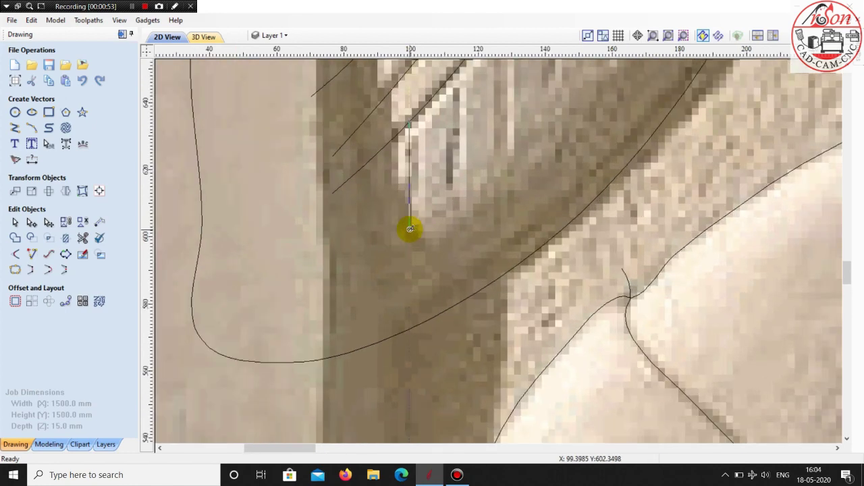
{"action": "left_click", "coordinate": [412, 216]}
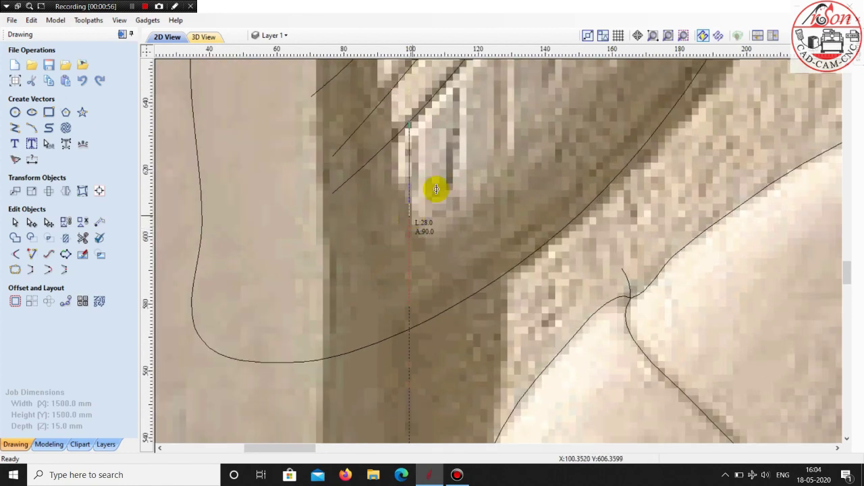
Trace a long vein line running down through the feather
{"action": "left_click", "coordinate": [456, 71]}
{"action": "scroll", "coordinate": [452, 193], "scroll_direction": "up", "scroll_amount": 2}
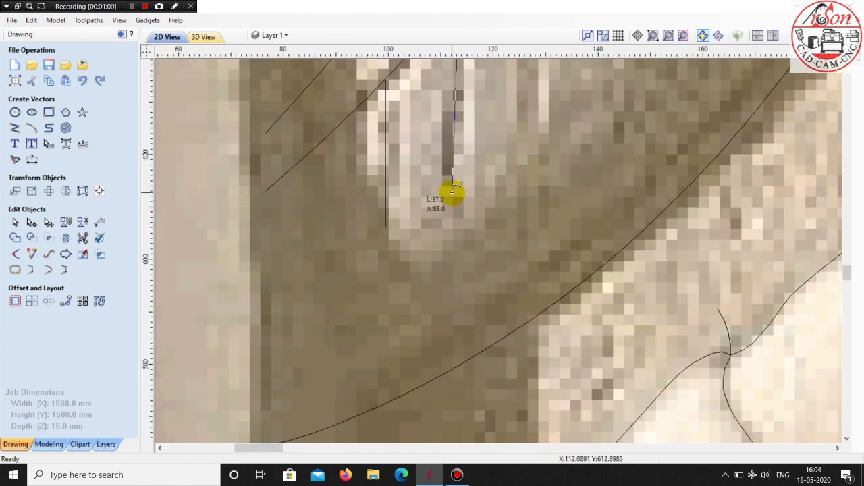
{"action": "left_click", "coordinate": [452, 193]}
{"action": "scroll", "coordinate": [445, 230], "scroll_direction": "down", "scroll_amount": 2}
{"action": "scroll", "coordinate": [492, 140], "scroll_direction": "down", "scroll_amount": 2}
{"action": "scroll", "coordinate": [478, 192], "scroll_direction": "up", "scroll_amount": 1}
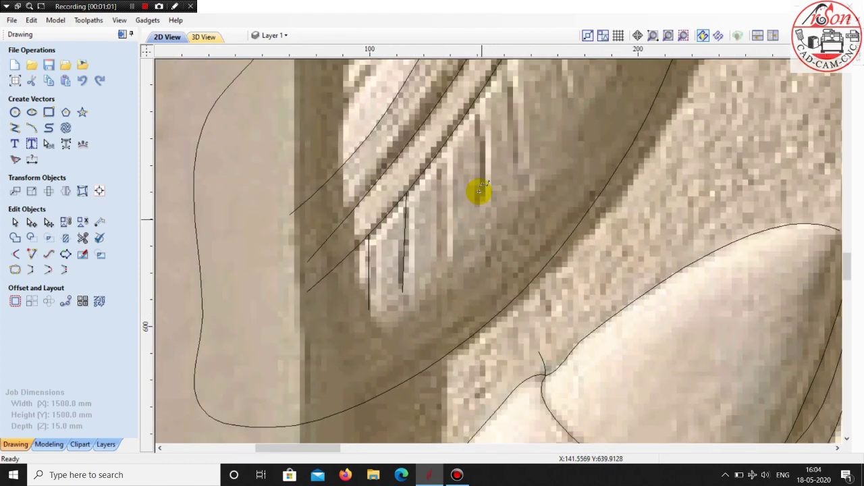
{"action": "scroll", "coordinate": [478, 192], "scroll_direction": "up", "scroll_amount": 1}
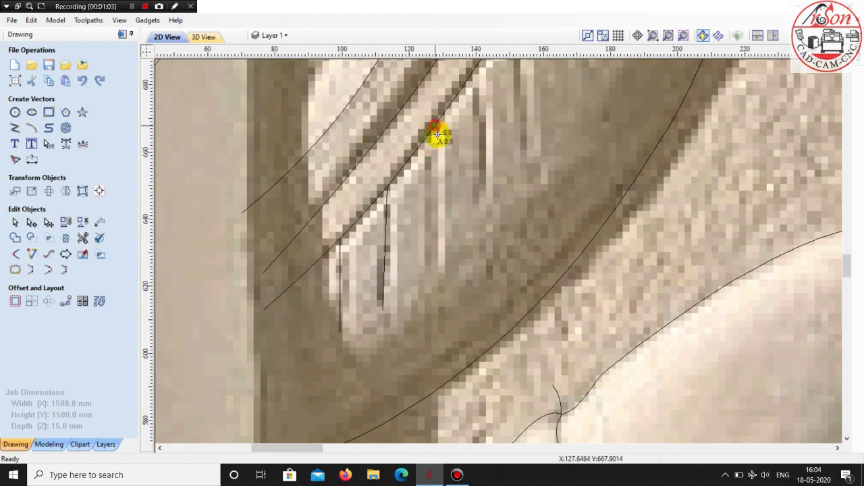
{"action": "left_click", "coordinate": [436, 270]}
Trace a vein from the feather edge and another from the outline to its tip
{"action": "scroll", "coordinate": [446, 243], "scroll_direction": "down", "scroll_amount": 4}
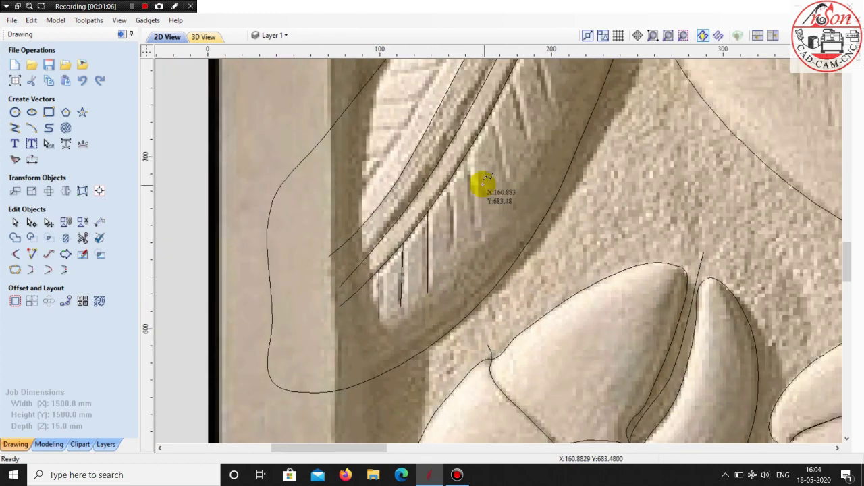
{"action": "scroll", "coordinate": [440, 268], "scroll_direction": "up", "scroll_amount": 2}
{"action": "left_click", "coordinate": [447, 280]}
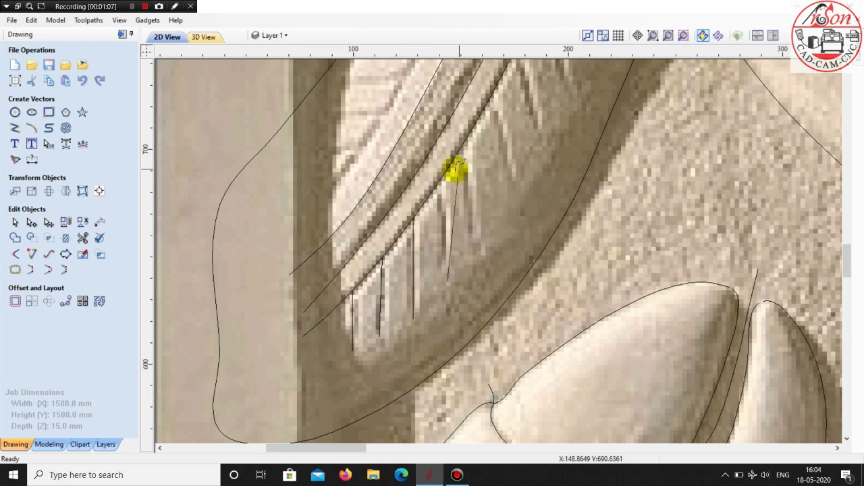
{"action": "scroll", "coordinate": [441, 187], "scroll_direction": "up", "scroll_amount": 4}
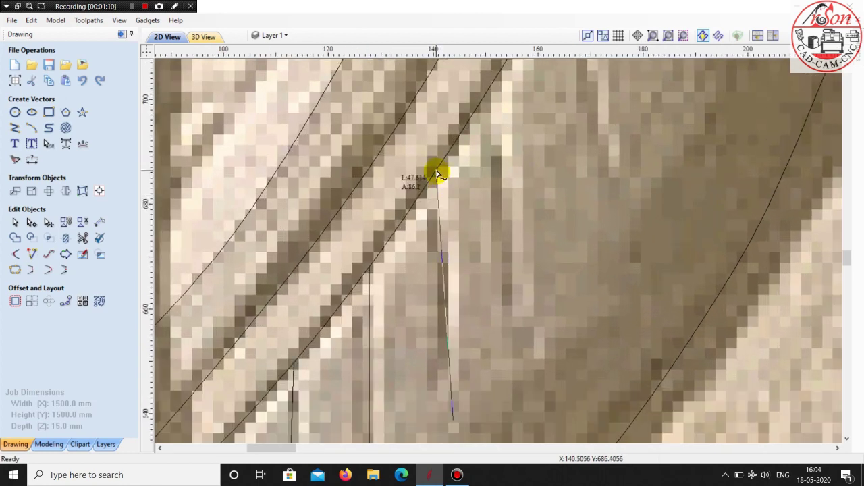
{"action": "left_click", "coordinate": [437, 173]}
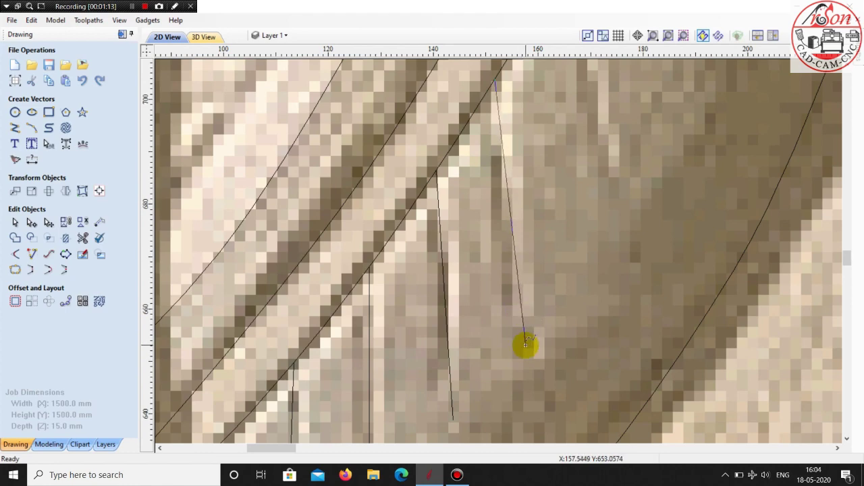
{"action": "scroll", "coordinate": [482, 324], "scroll_direction": "down", "scroll_amount": 2}
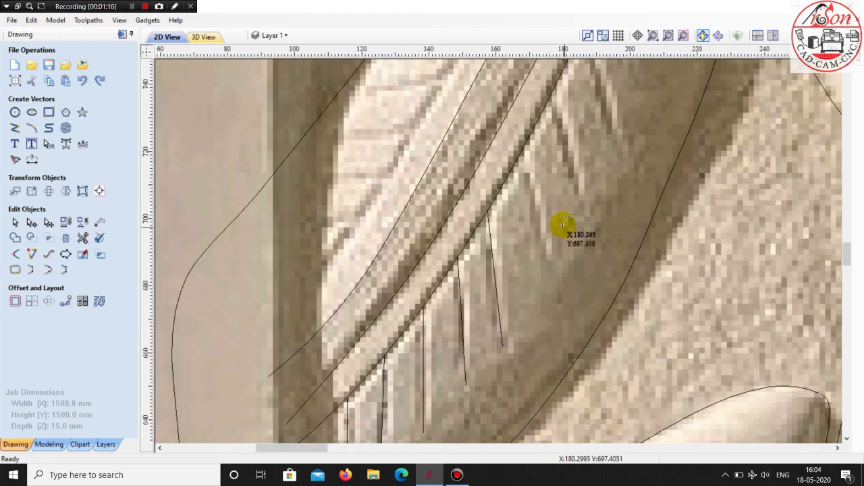
{"action": "scroll", "coordinate": [565, 231], "scroll_direction": "up", "scroll_amount": 1}
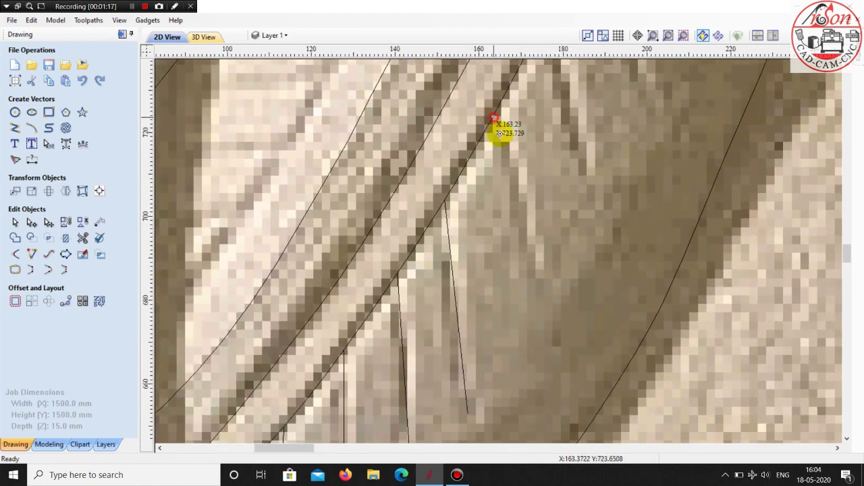
{"action": "left_click", "coordinate": [498, 130]}
{"action": "left_click", "coordinate": [548, 291]}
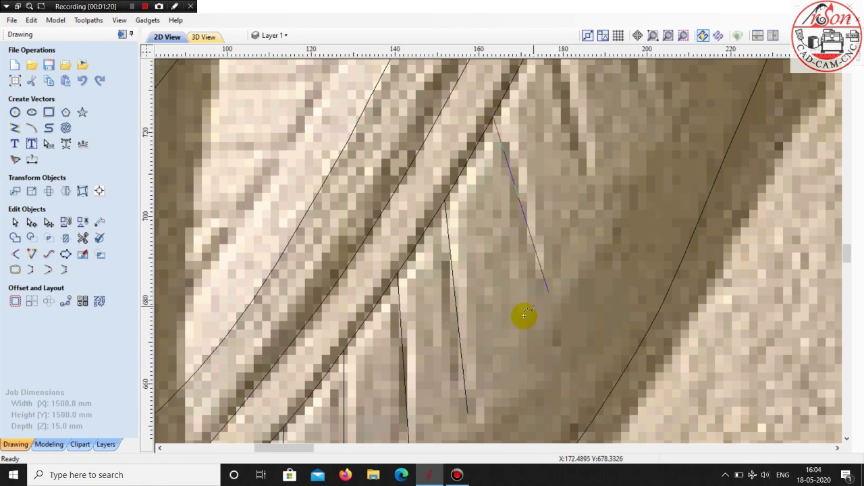
{"action": "scroll", "coordinate": [524, 312], "scroll_direction": "down", "scroll_amount": 2}
{"action": "scroll", "coordinate": [554, 160], "scroll_direction": "up", "scroll_amount": 2}
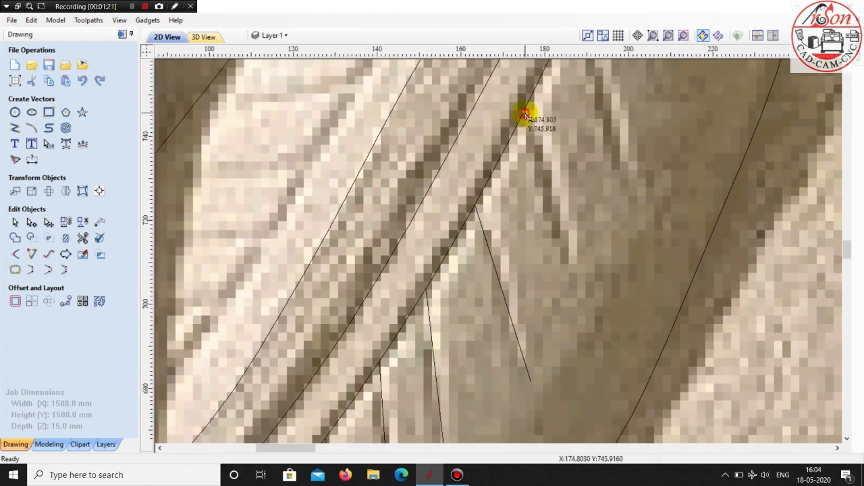
Add one more outline-to-tip vein line, then a vein line on the next feather
{"action": "left_click", "coordinate": [525, 116]}
{"action": "left_click", "coordinate": [581, 295]}
{"action": "right_click", "coordinate": [581, 295]}
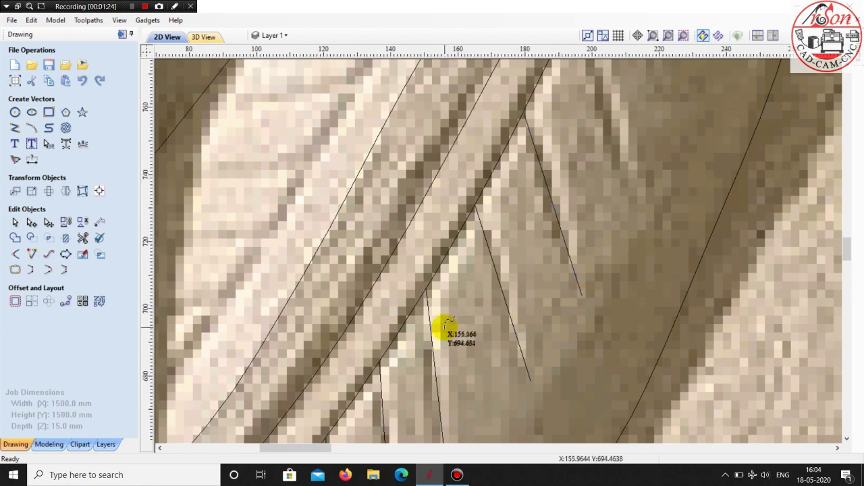
{"action": "scroll", "coordinate": [447, 327], "scroll_direction": "down", "scroll_amount": 3}
{"action": "scroll", "coordinate": [513, 290], "scroll_direction": "up", "scroll_amount": 2}
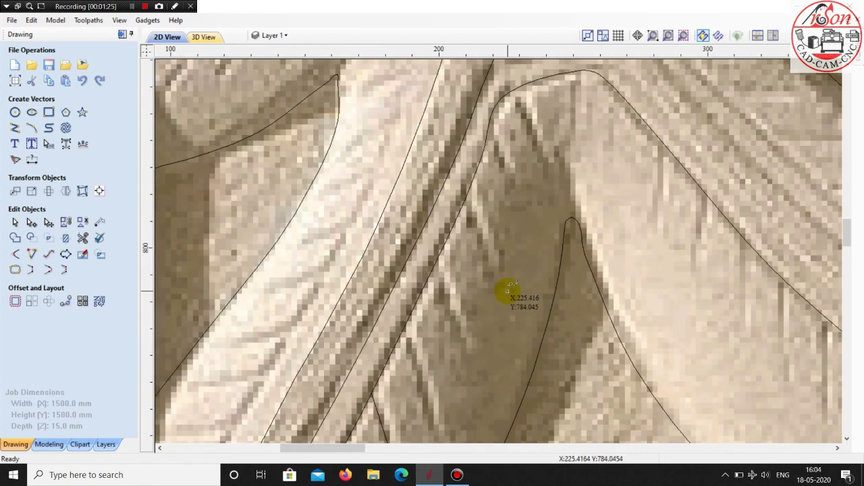
{"action": "left_click", "coordinate": [505, 292]}
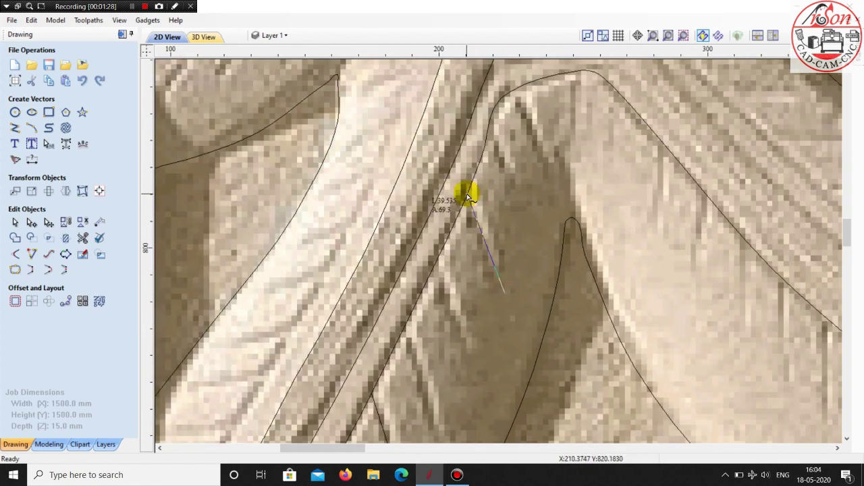
{"action": "left_click", "coordinate": [467, 195]}
{"action": "scroll", "coordinate": [482, 135], "scroll_direction": "up", "scroll_amount": 2}
{"action": "scroll", "coordinate": [487, 122], "scroll_direction": "up", "scroll_amount": 1}
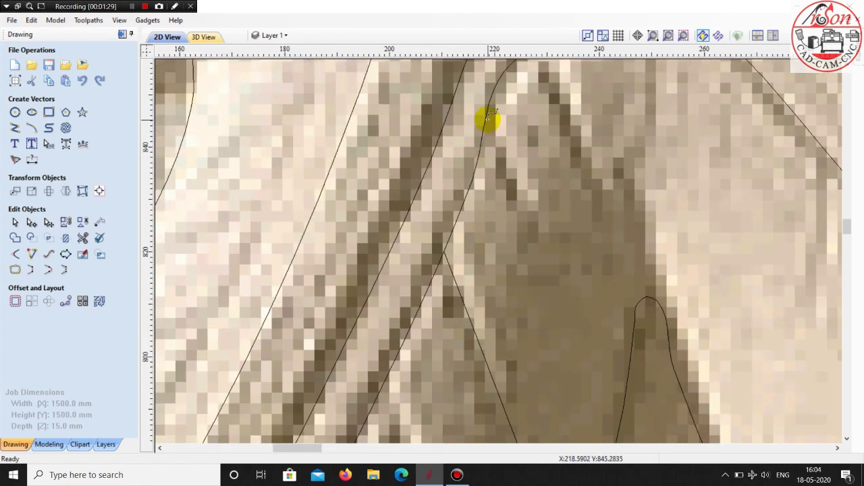
Trace a vertical vein from the outline top, discarding an unfinished extra line
{"action": "left_click", "coordinate": [487, 120]}
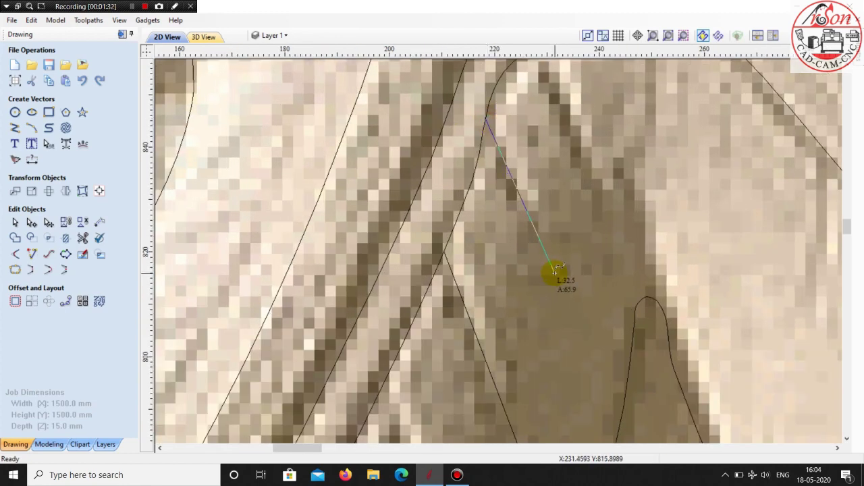
{"action": "scroll", "coordinate": [581, 202], "scroll_direction": "down", "scroll_amount": 2}
{"action": "scroll", "coordinate": [608, 182], "scroll_direction": "down", "scroll_amount": 1}
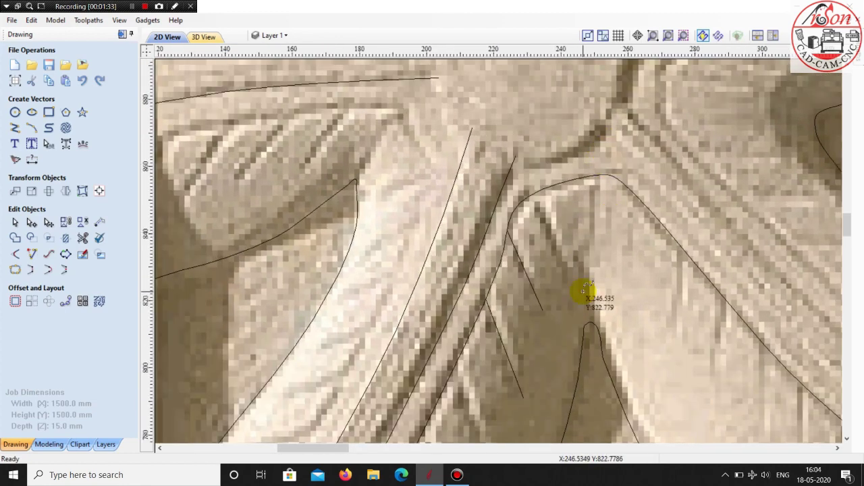
{"action": "scroll", "coordinate": [573, 283], "scroll_direction": "up", "scroll_amount": 2}
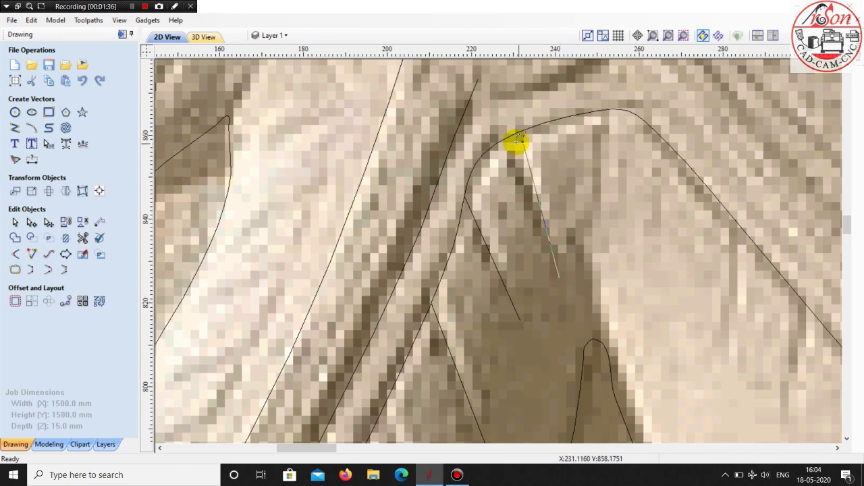
{"action": "scroll", "coordinate": [503, 149], "scroll_direction": "down", "scroll_amount": 2}
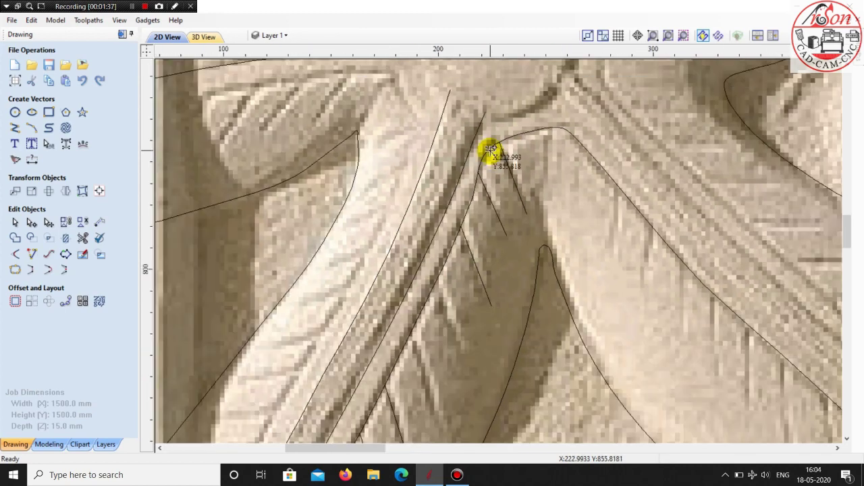
{"action": "scroll", "coordinate": [496, 158], "scroll_direction": "down", "scroll_amount": 2}
{"action": "scroll", "coordinate": [682, 203], "scroll_direction": "down", "scroll_amount": 1}
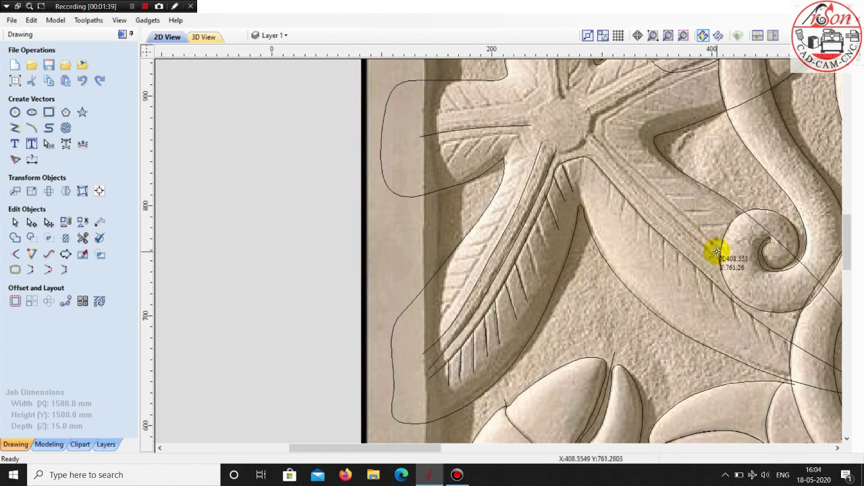
{"action": "scroll", "coordinate": [714, 250], "scroll_direction": "up", "scroll_amount": 1}
{"action": "scroll", "coordinate": [714, 250], "scroll_direction": "up", "scroll_amount": 1}
{"action": "scroll", "coordinate": [459, 135], "scroll_direction": "down", "scroll_amount": 2}
{"action": "scroll", "coordinate": [450, 81], "scroll_direction": "up", "scroll_amount": 3}
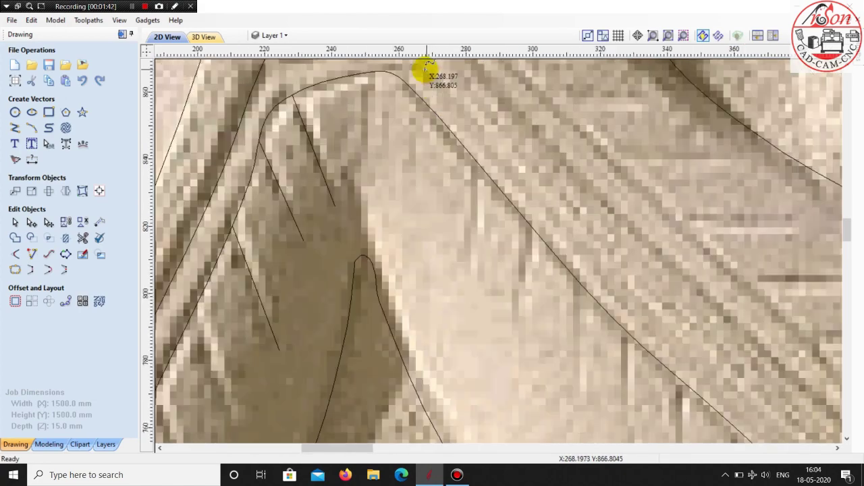
{"action": "left_click", "coordinate": [365, 75]}
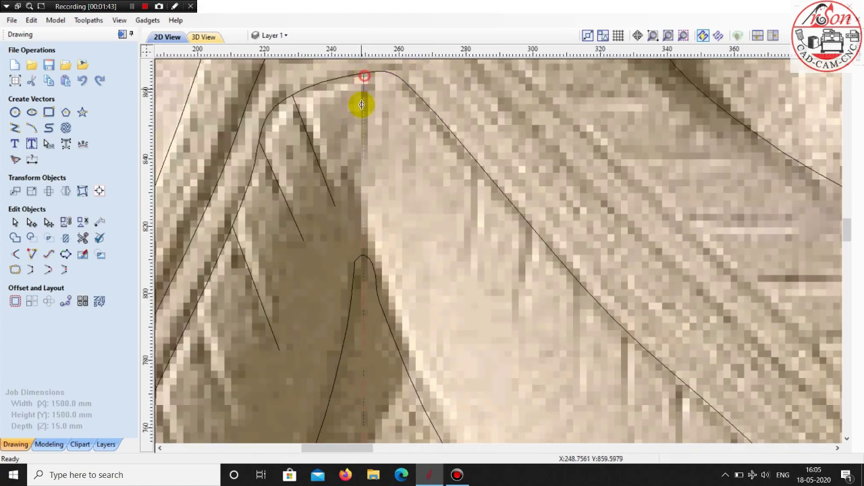
{"action": "left_click", "coordinate": [366, 166]}
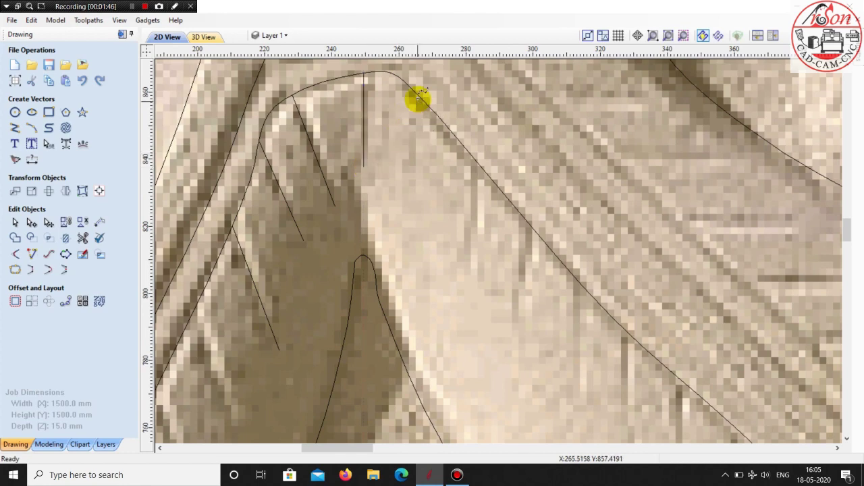
{"action": "left_click", "coordinate": [415, 110]}
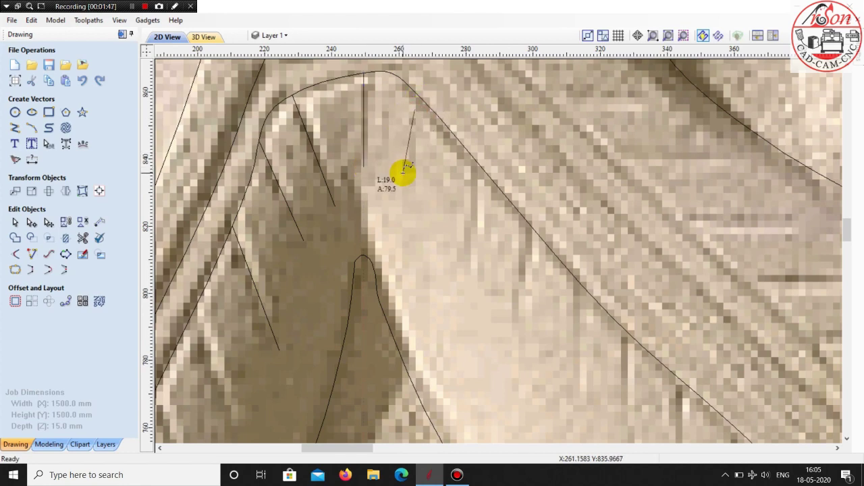
{"action": "right_click", "coordinate": [405, 169]}
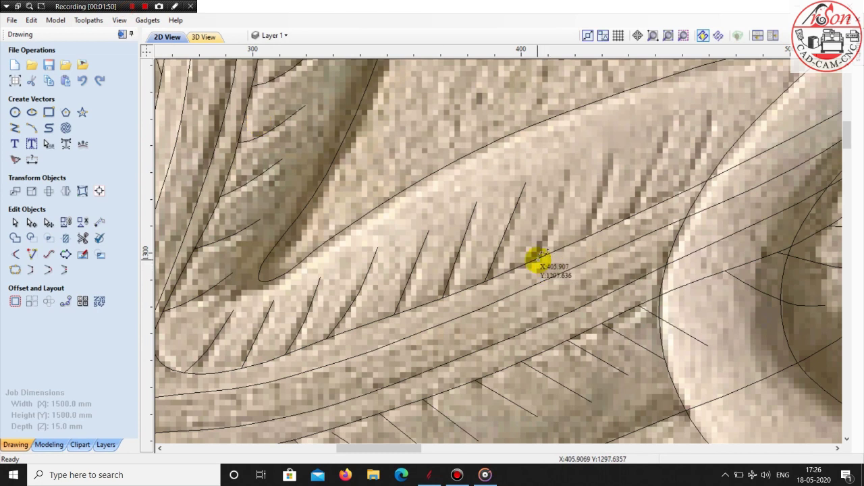
Draw two curved three-point vein strokes along the long feather
{"action": "left_click", "coordinate": [533, 260]}
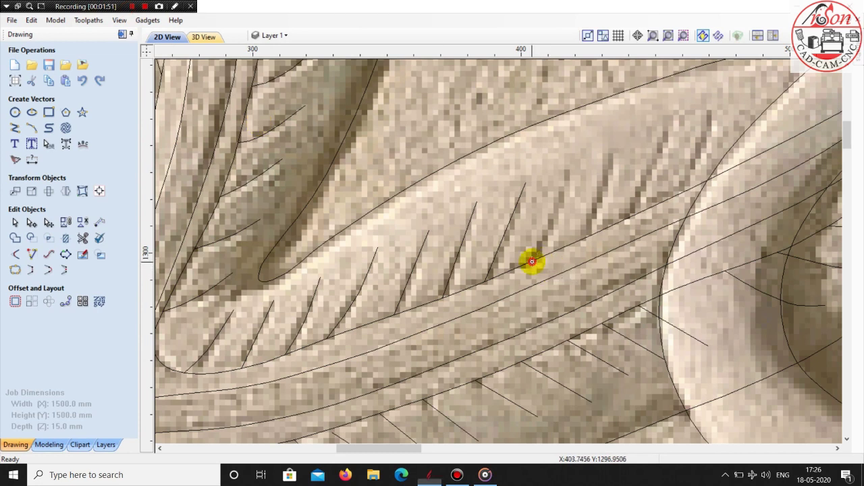
{"action": "left_click", "coordinate": [559, 202]}
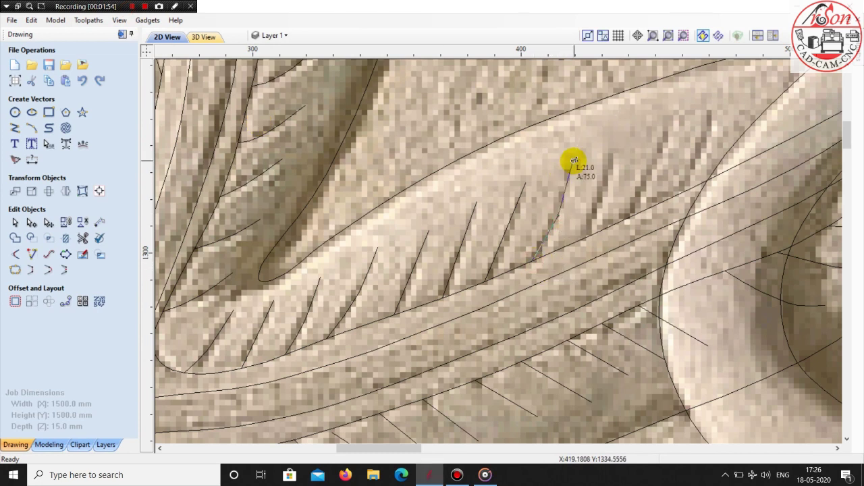
{"action": "left_click", "coordinate": [573, 165]}
{"action": "key", "text": "Escape"}
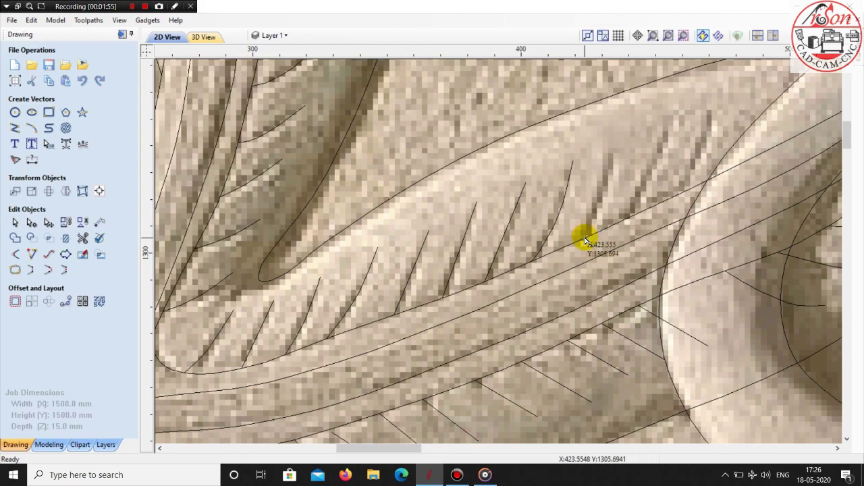
{"action": "left_click", "coordinate": [585, 239]}
{"action": "left_click", "coordinate": [598, 195]}
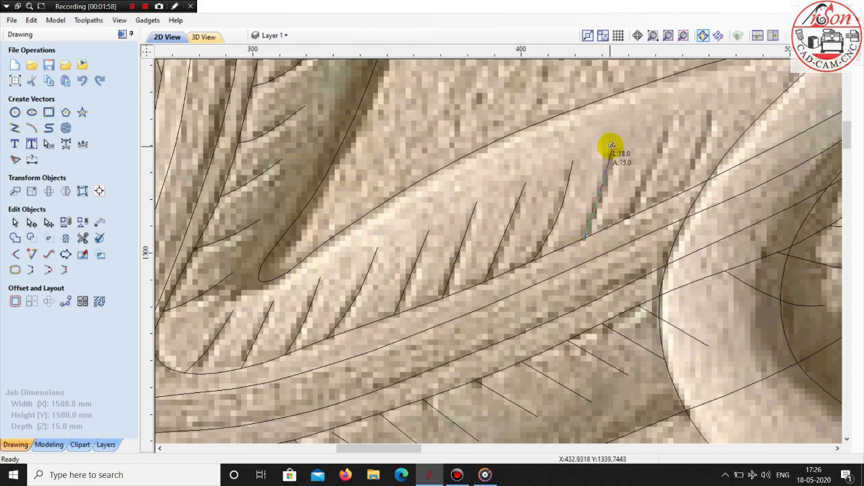
{"action": "left_click", "coordinate": [611, 146]}
{"action": "key", "text": "Escape"}
Add spike lines toward the upper-right arm's tip, then zoom out
{"action": "scroll", "coordinate": [498, 266], "scroll_direction": "down", "scroll_amount": 2}
{"action": "scroll", "coordinate": [569, 227], "scroll_direction": "up", "scroll_amount": 1}
{"action": "scroll", "coordinate": [555, 262], "scroll_direction": "up", "scroll_amount": 2}
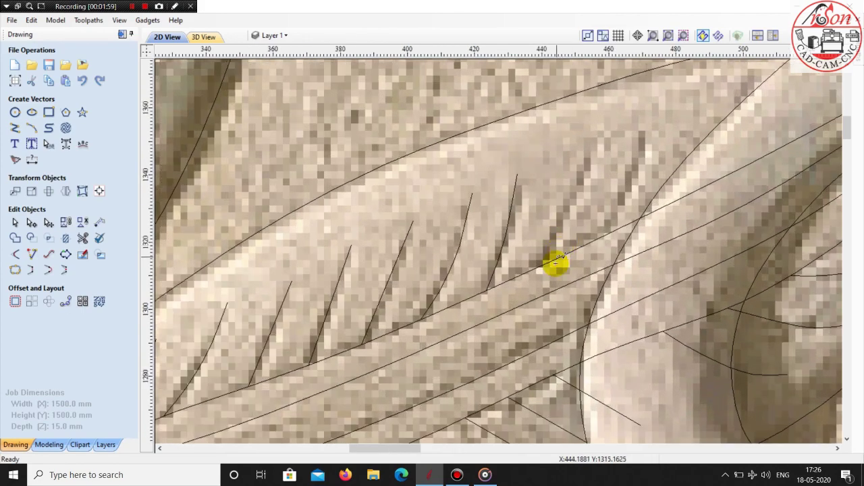
{"action": "left_click", "coordinate": [544, 267]}
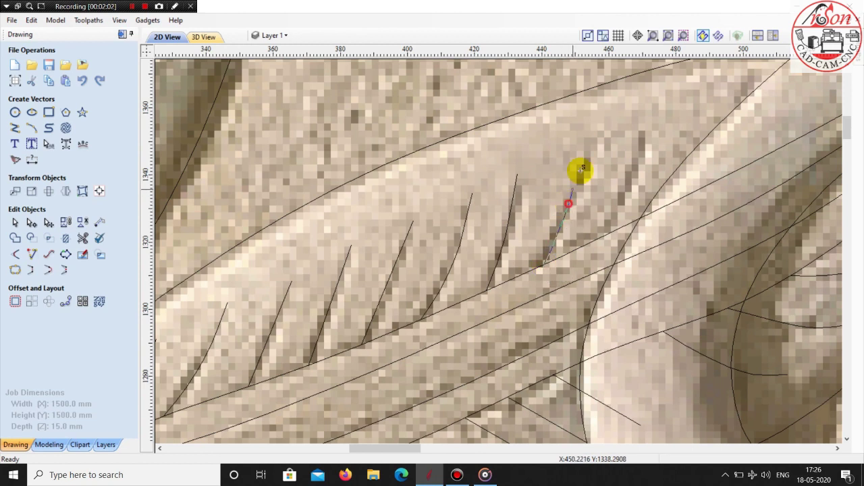
{"action": "key", "text": "Escape"}
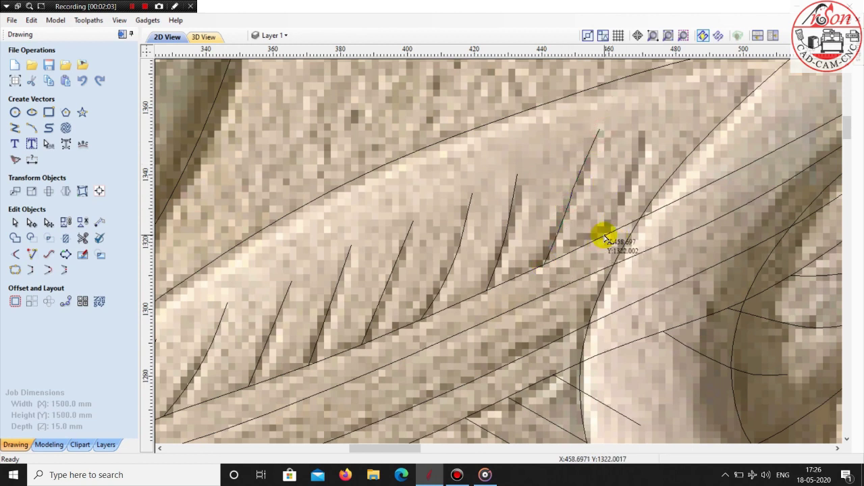
{"action": "left_click", "coordinate": [603, 235]}
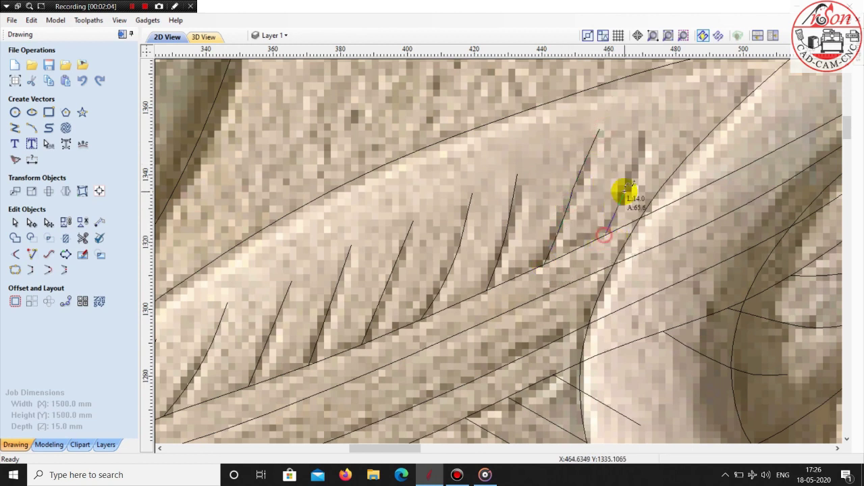
{"action": "left_click", "coordinate": [638, 142]}
{"action": "key", "text": "Escape"}
{"action": "scroll", "coordinate": [531, 206], "scroll_direction": "down", "scroll_amount": 3}
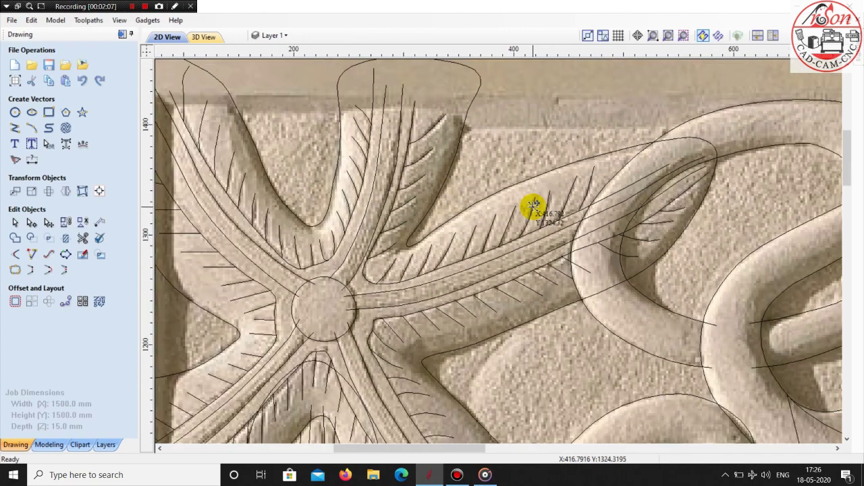
{"action": "scroll", "coordinate": [613, 212], "scroll_direction": "up", "scroll_amount": 2}
{"action": "scroll", "coordinate": [622, 182], "scroll_direction": "down", "scroll_amount": 2}
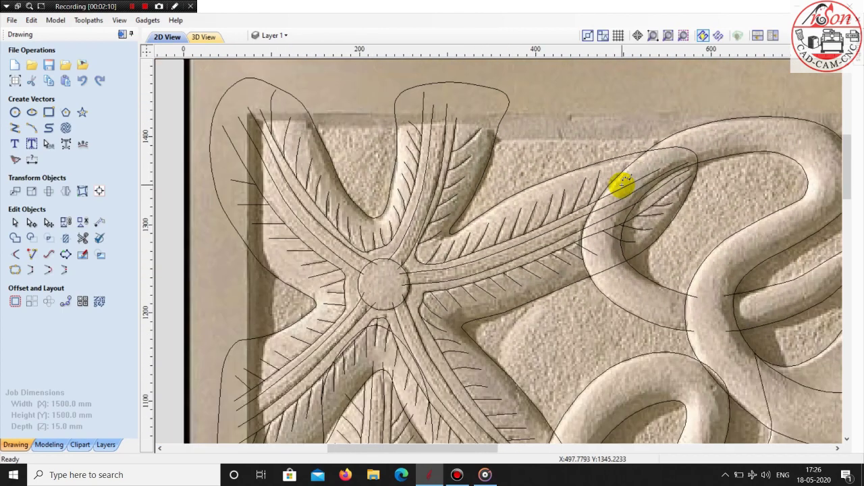
{"action": "scroll", "coordinate": [648, 190], "scroll_direction": "down", "scroll_amount": 1}
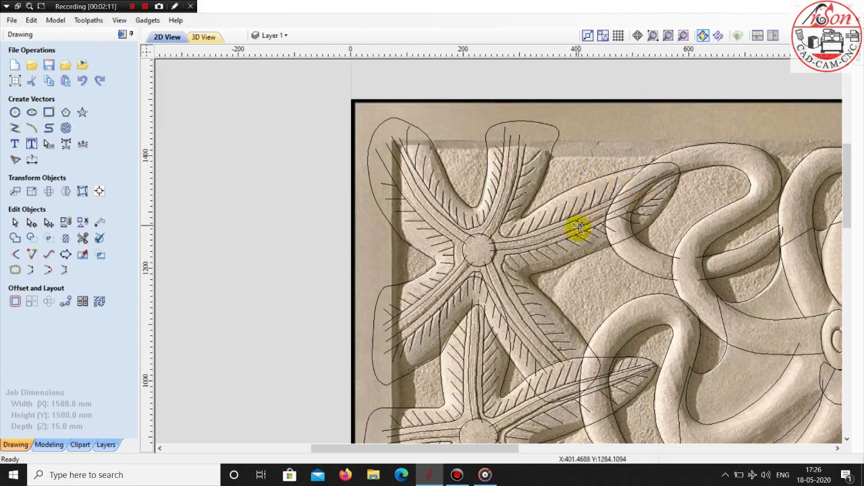
{"action": "scroll", "coordinate": [558, 208], "scroll_direction": "down", "scroll_amount": 1}
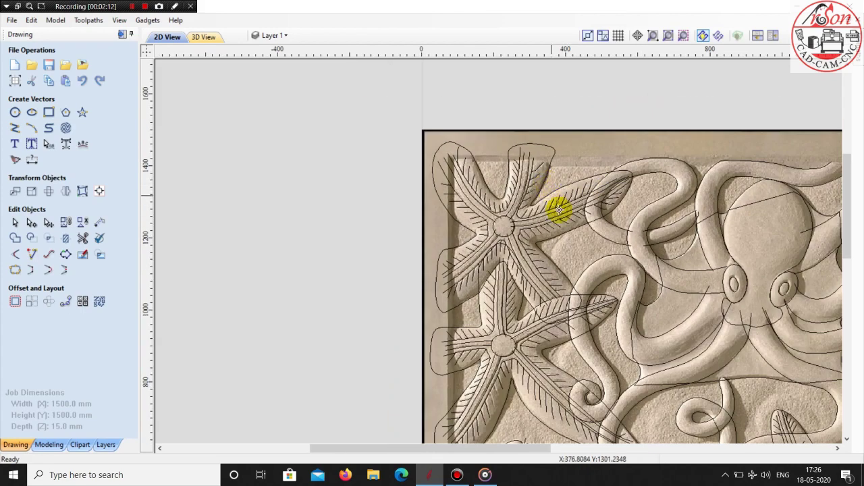
Trim the two line ends overlapping the first starfish's centre circle using Interactive Vector Trim
{"action": "left_click", "coordinate": [86, 240]}
{"action": "scroll", "coordinate": [385, 189], "scroll_direction": "down", "scroll_amount": 2}
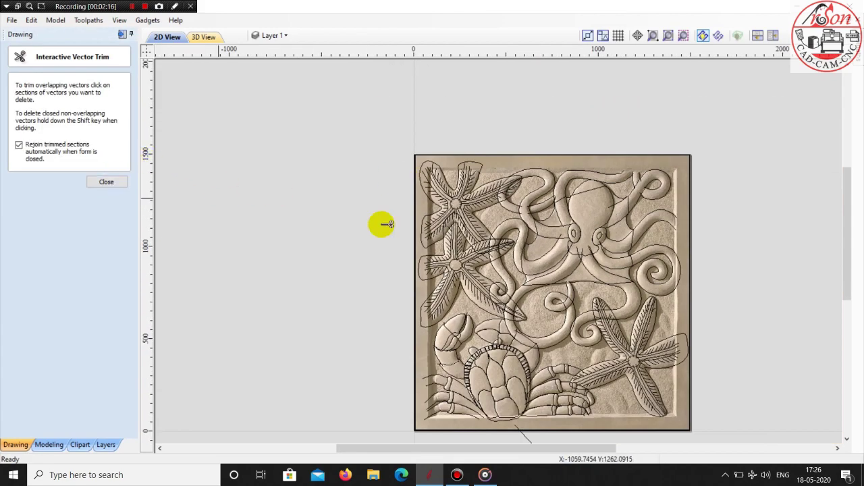
{"action": "scroll", "coordinate": [524, 245], "scroll_direction": "down", "scroll_amount": 2}
{"action": "scroll", "coordinate": [525, 276], "scroll_direction": "up", "scroll_amount": 3}
{"action": "scroll", "coordinate": [544, 247], "scroll_direction": "up", "scroll_amount": 1}
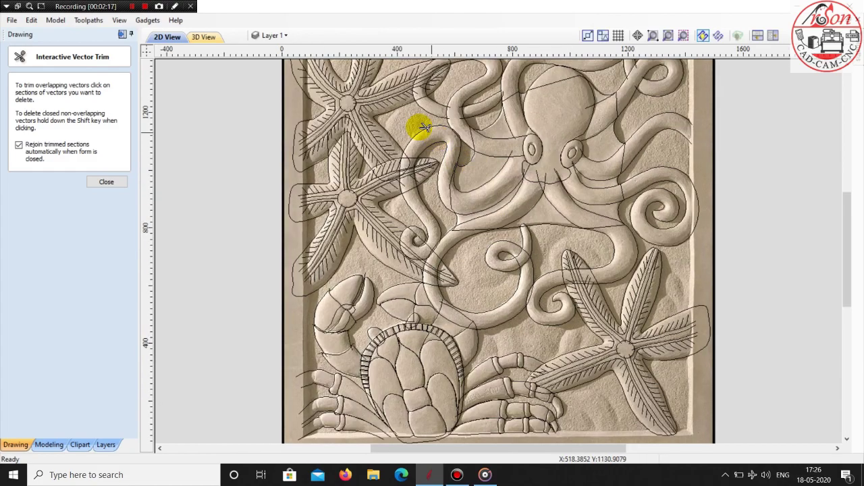
{"action": "scroll", "coordinate": [424, 127], "scroll_direction": "up", "scroll_amount": 3}
{"action": "scroll", "coordinate": [343, 86], "scroll_direction": "up", "scroll_amount": 3}
{"action": "scroll", "coordinate": [286, 77], "scroll_direction": "up", "scroll_amount": 3}
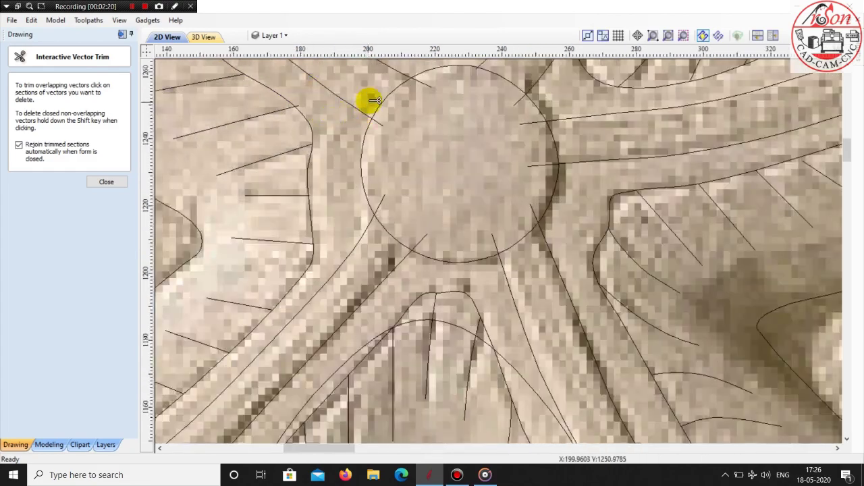
{"action": "left_click", "coordinate": [378, 123]}
{"action": "left_click", "coordinate": [427, 88]}
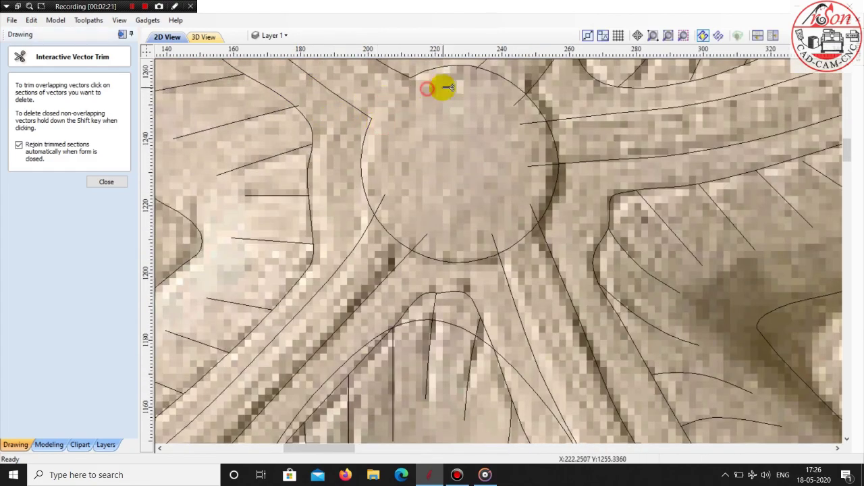
{"action": "scroll", "coordinate": [493, 55], "scroll_direction": "up", "scroll_amount": 3}
{"action": "scroll", "coordinate": [480, 62], "scroll_direction": "up", "scroll_amount": 2}
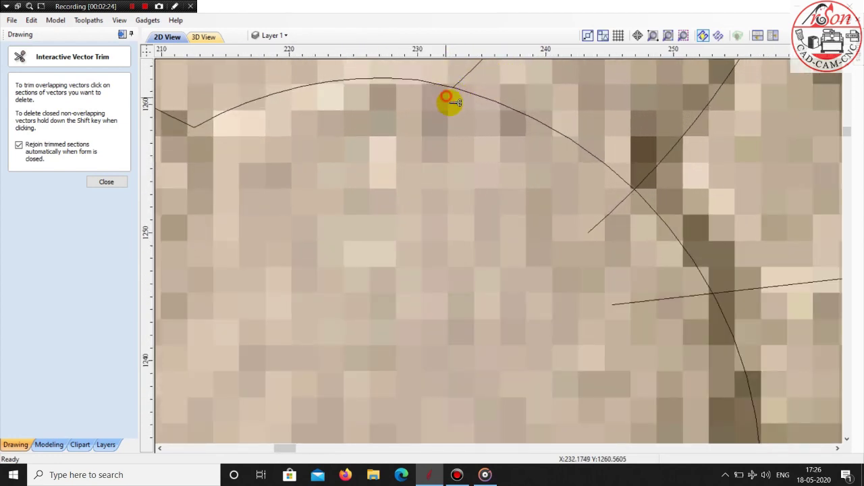
Trim the stubs at the second circle's edge and the arc between crossing lines
{"action": "left_click", "coordinate": [603, 218]}
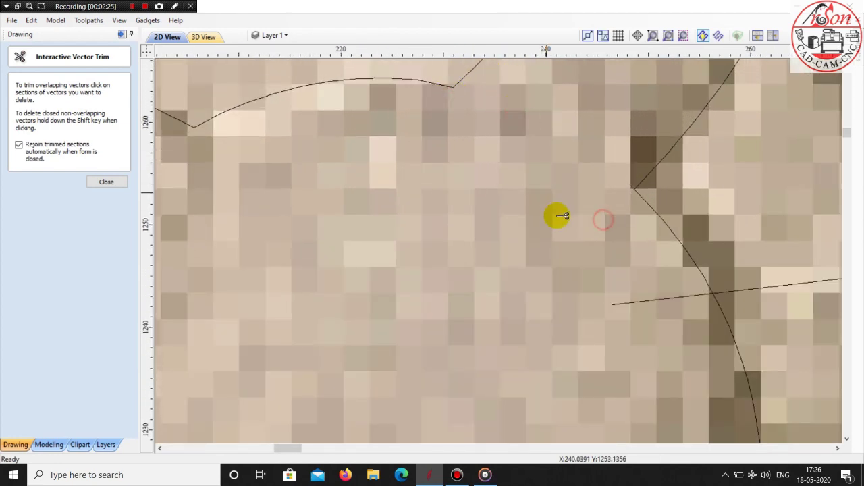
{"action": "scroll", "coordinate": [557, 216], "scroll_direction": "down", "scroll_amount": 2}
{"action": "left_click", "coordinate": [593, 252]}
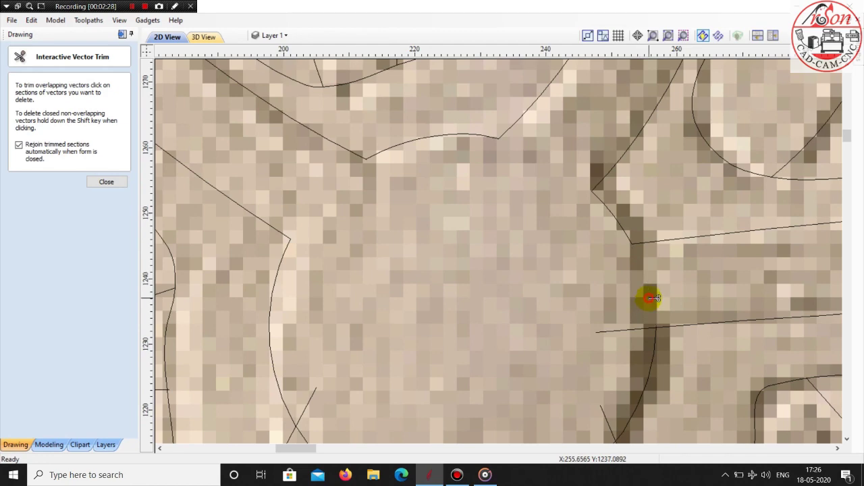
{"action": "scroll", "coordinate": [619, 329], "scroll_direction": "down", "scroll_amount": 2}
{"action": "scroll", "coordinate": [573, 235], "scroll_direction": "down", "scroll_amount": 1}
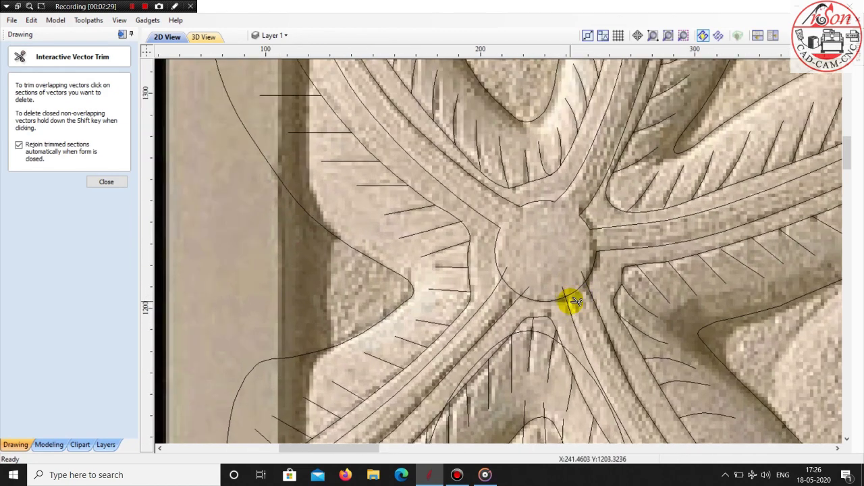
{"action": "scroll", "coordinate": [571, 301], "scroll_direction": "up", "scroll_amount": 1}
{"action": "scroll", "coordinate": [571, 289], "scroll_direction": "up", "scroll_amount": 1}
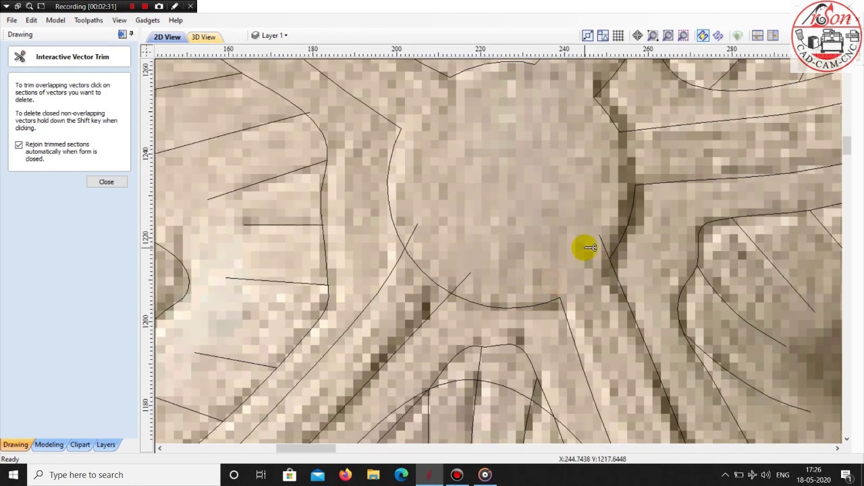
{"action": "left_click", "coordinate": [602, 241]}
{"action": "scroll", "coordinate": [473, 276], "scroll_direction": "up", "scroll_amount": 2}
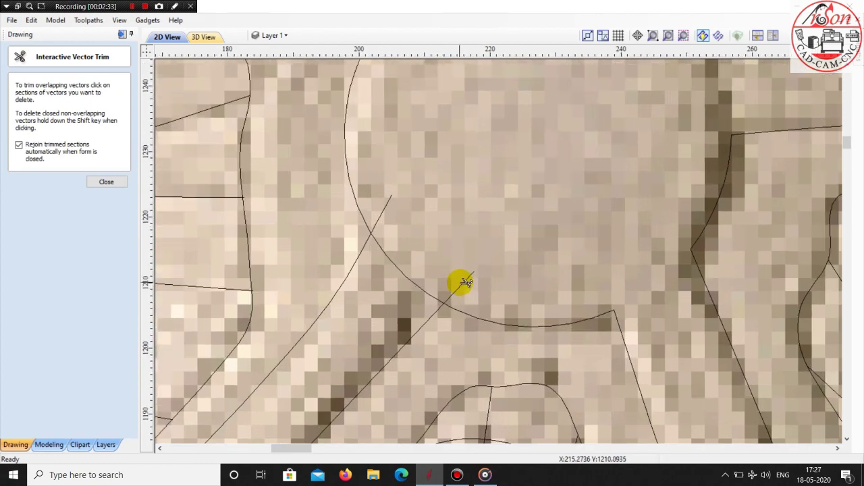
{"action": "left_click", "coordinate": [405, 277]}
Trim the segment below the centre circle and the stub past the arc, then pause recording
{"action": "scroll", "coordinate": [382, 274], "scroll_direction": "down", "scroll_amount": 3}
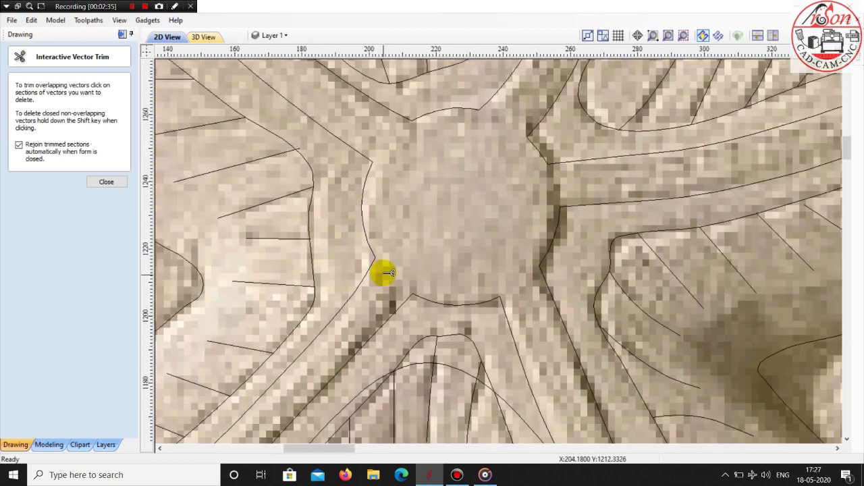
{"action": "scroll", "coordinate": [399, 178], "scroll_direction": "down", "scroll_amount": 3}
{"action": "scroll", "coordinate": [405, 202], "scroll_direction": "down", "scroll_amount": 2}
{"action": "scroll", "coordinate": [451, 162], "scroll_direction": "down", "scroll_amount": 2}
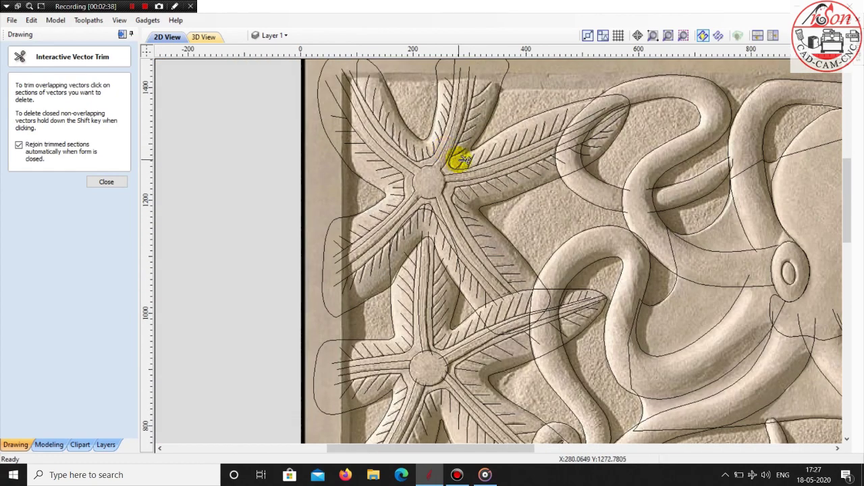
{"action": "scroll", "coordinate": [457, 158], "scroll_direction": "down", "scroll_amount": 2}
{"action": "scroll", "coordinate": [479, 222], "scroll_direction": "up", "scroll_amount": 3}
{"action": "scroll", "coordinate": [426, 276], "scroll_direction": "up", "scroll_amount": 3}
{"action": "scroll", "coordinate": [434, 268], "scroll_direction": "up", "scroll_amount": 2}
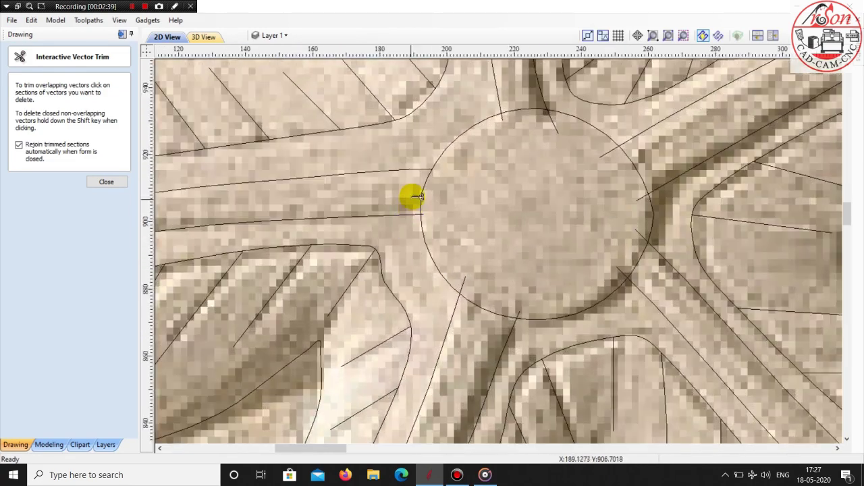
{"action": "scroll", "coordinate": [422, 190], "scroll_direction": "up", "scroll_amount": 4}
{"action": "scroll", "coordinate": [443, 241], "scroll_direction": "up", "scroll_amount": 1}
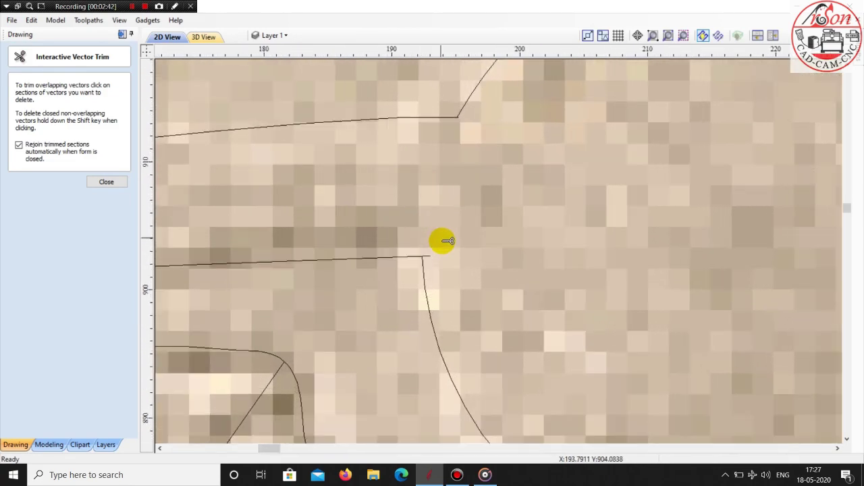
{"action": "scroll", "coordinate": [420, 280], "scroll_direction": "up", "scroll_amount": 3}
{"action": "scroll", "coordinate": [414, 291], "scroll_direction": "down", "scroll_amount": 2}
{"action": "scroll", "coordinate": [425, 223], "scroll_direction": "down", "scroll_amount": 2}
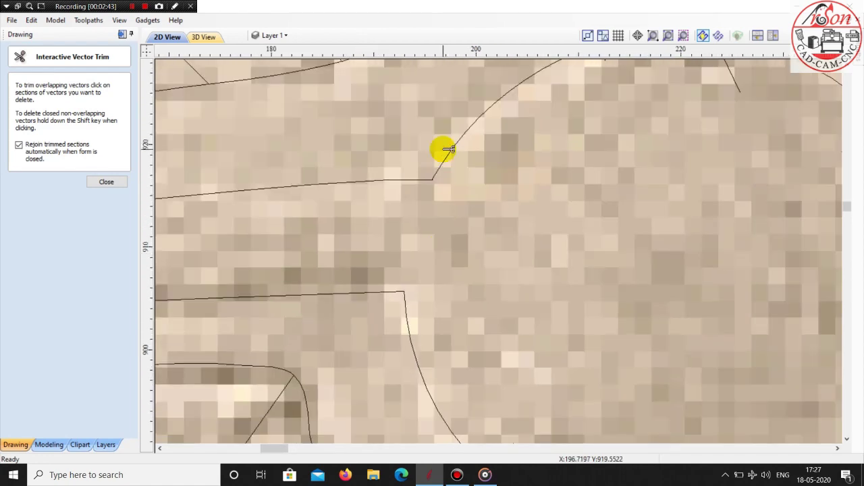
{"action": "scroll", "coordinate": [411, 232], "scroll_direction": "up", "scroll_amount": 3}
{"action": "scroll", "coordinate": [414, 234], "scroll_direction": "up", "scroll_amount": 2}
{"action": "scroll", "coordinate": [424, 228], "scroll_direction": "up", "scroll_amount": 1}
{"action": "scroll", "coordinate": [424, 228], "scroll_direction": "up", "scroll_amount": 1}
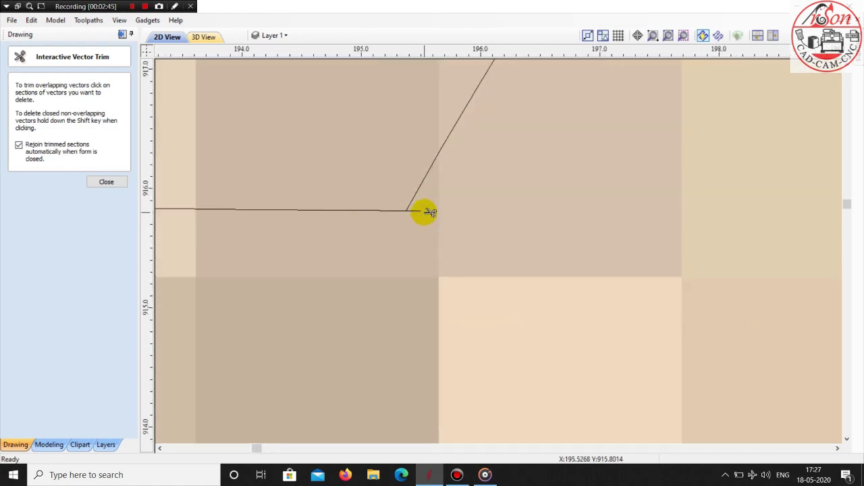
{"action": "scroll", "coordinate": [405, 223], "scroll_direction": "down", "scroll_amount": 2}
{"action": "scroll", "coordinate": [384, 225], "scroll_direction": "down", "scroll_amount": 2}
{"action": "scroll", "coordinate": [383, 216], "scroll_direction": "down", "scroll_amount": 1}
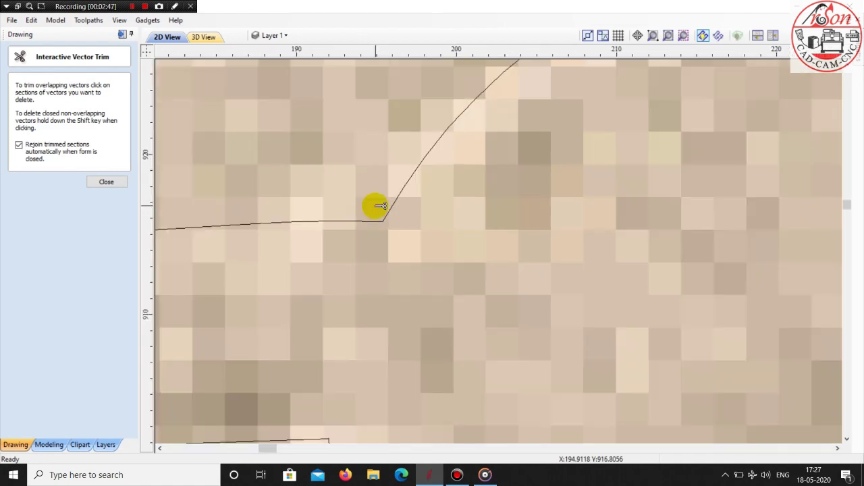
{"action": "scroll", "coordinate": [418, 189], "scroll_direction": "down", "scroll_amount": 3}
{"action": "scroll", "coordinate": [473, 137], "scroll_direction": "up", "scroll_amount": 1}
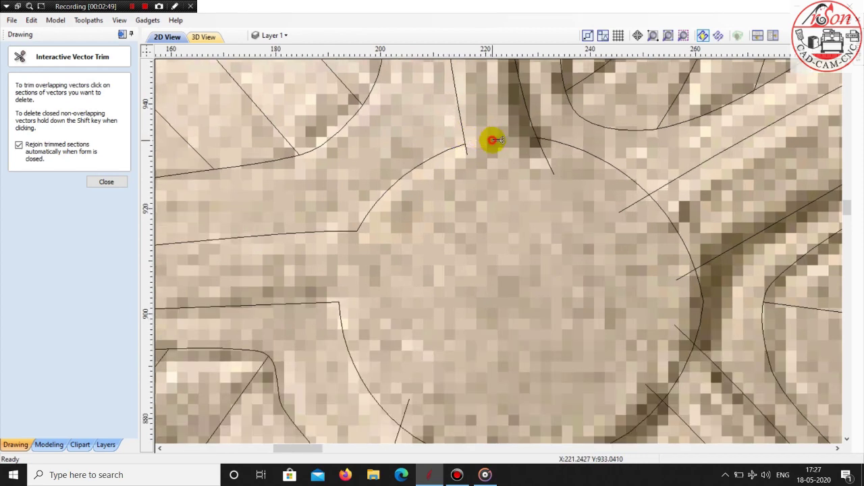
{"action": "left_click", "coordinate": [546, 158]}
{"action": "scroll", "coordinate": [486, 154], "scroll_direction": "up", "scroll_amount": 1}
{"action": "left_click", "coordinate": [451, 149]}
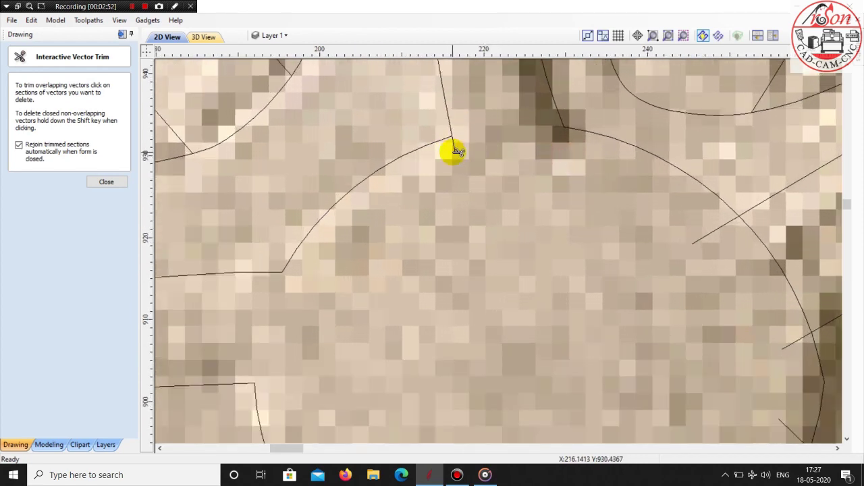
{"action": "left_click", "coordinate": [131, 8]}
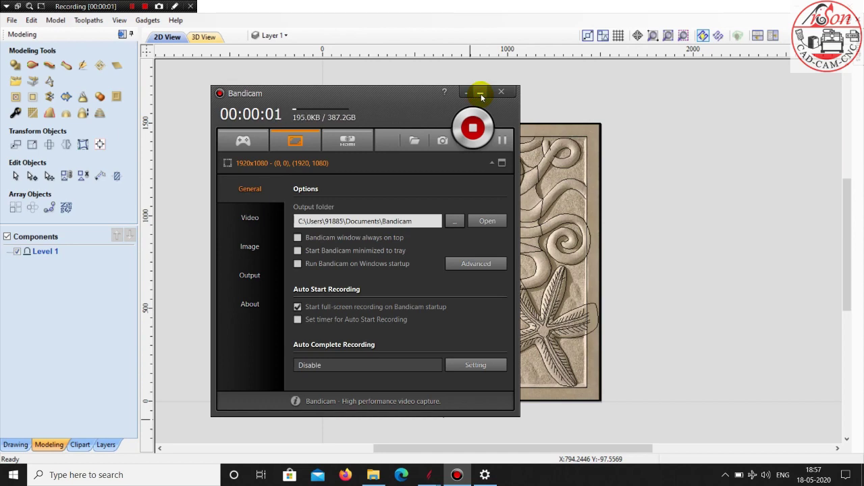
Minimize the recorder window and zoom out to the whole sea-life panel
{"action": "left_click", "coordinate": [480, 94]}
{"action": "scroll", "coordinate": [594, 299], "scroll_direction": "up", "scroll_amount": 1}
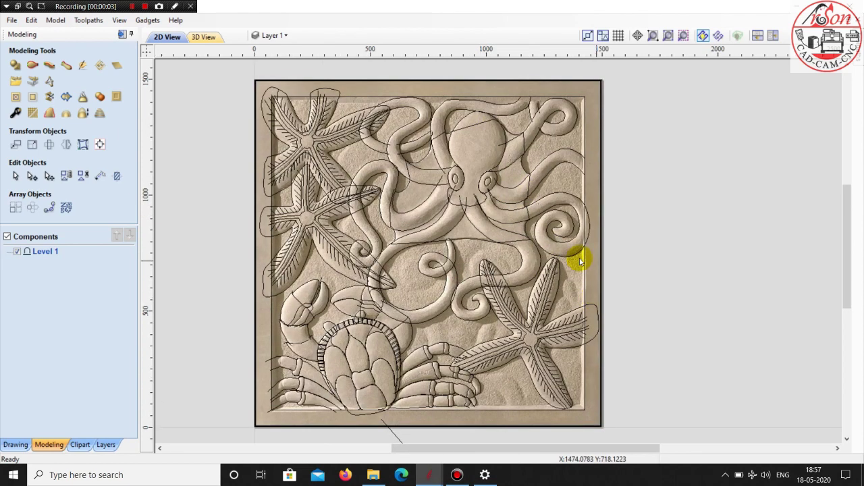
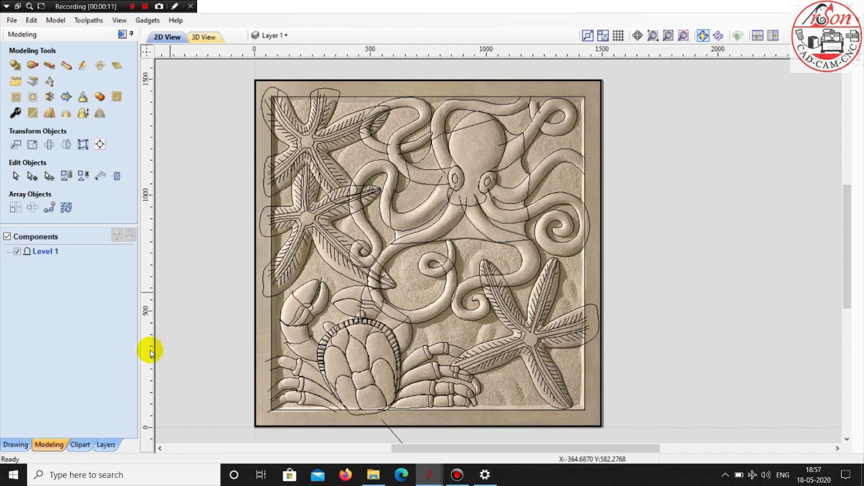
Two-rail sweep the lower tentacle's rails with the chosen cross-section, merged into the relief
{"action": "scroll", "coordinate": [182, 317], "scroll_direction": "down", "scroll_amount": 1}
{"action": "scroll", "coordinate": [631, 193], "scroll_direction": "up", "scroll_amount": 1}
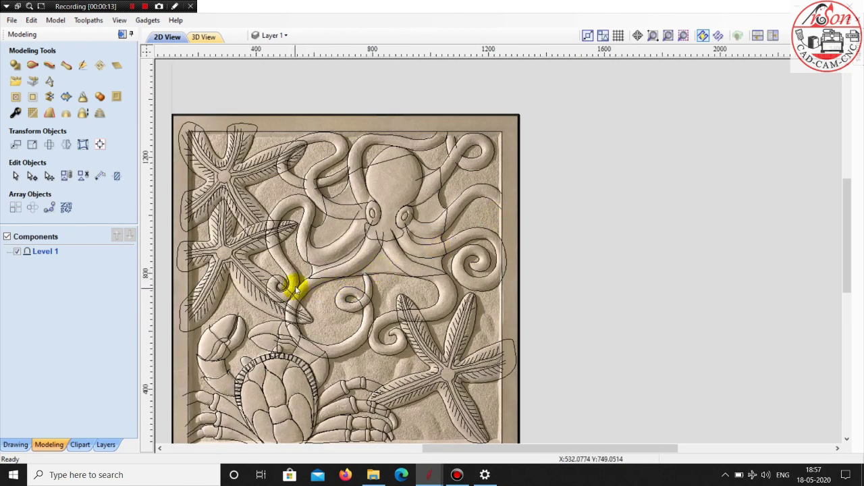
{"action": "scroll", "coordinate": [297, 284], "scroll_direction": "up", "scroll_amount": 1}
{"action": "left_click", "coordinate": [308, 278]}
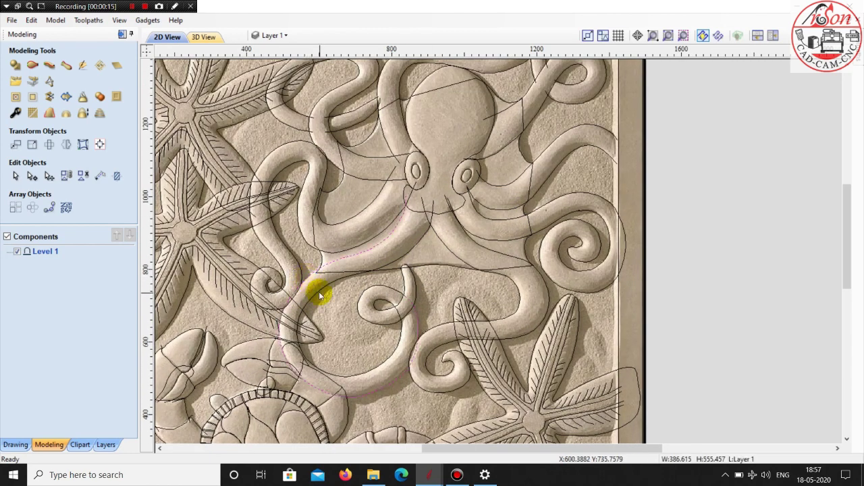
{"action": "scroll", "coordinate": [322, 289], "scroll_direction": "down", "scroll_amount": 1}
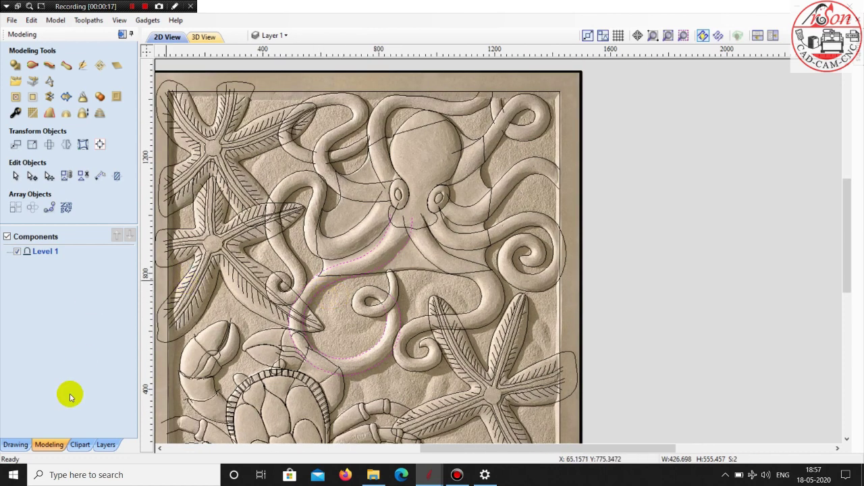
{"action": "left_click", "coordinate": [31, 66]}
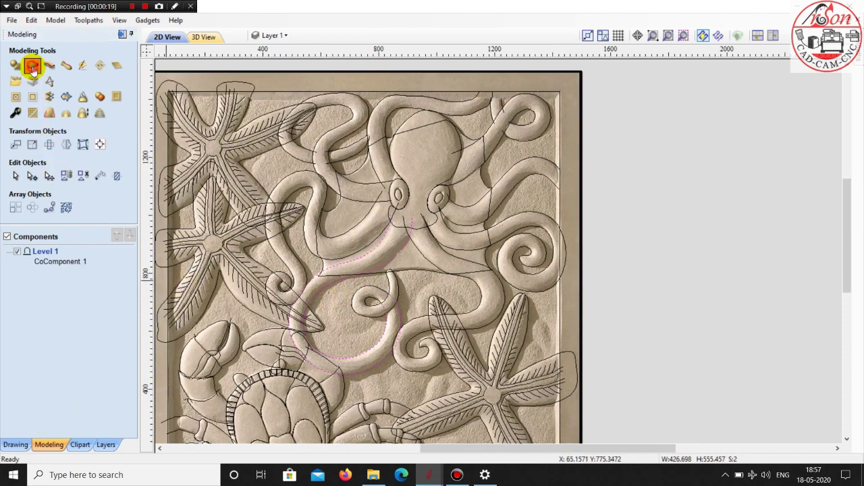
{"action": "left_click", "coordinate": [87, 91]}
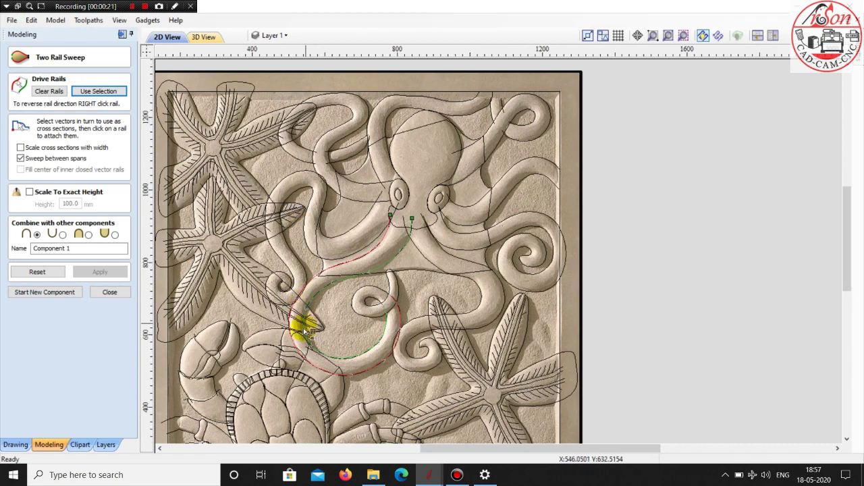
{"action": "scroll", "coordinate": [299, 334], "scroll_direction": "up", "scroll_amount": 3}
{"action": "scroll", "coordinate": [298, 343], "scroll_direction": "up", "scroll_amount": 1}
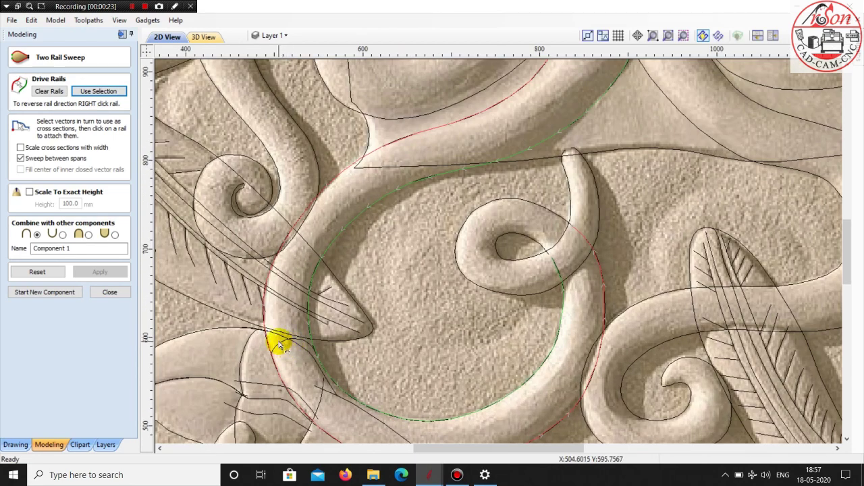
{"action": "left_click", "coordinate": [282, 346]}
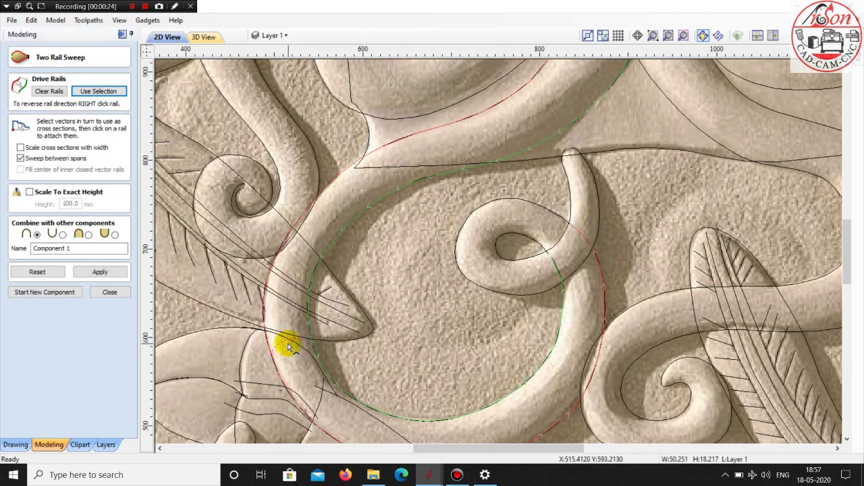
{"action": "left_click", "coordinate": [88, 236]}
{"action": "left_click", "coordinate": [88, 273]}
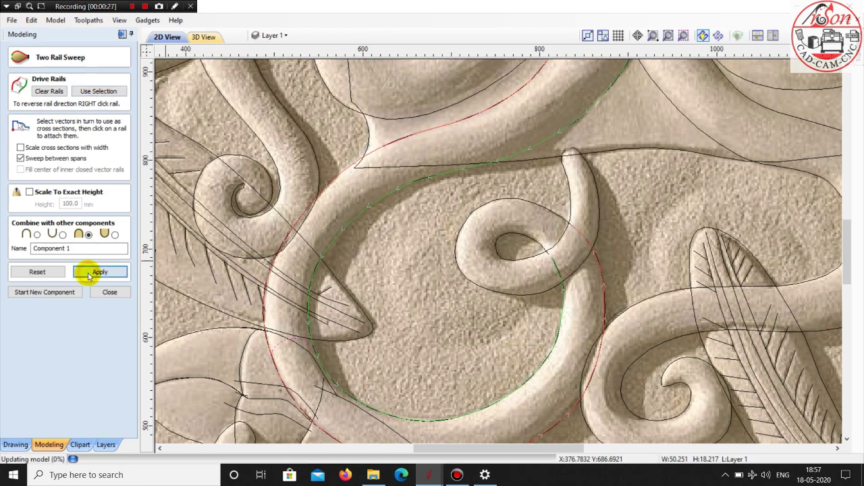
{"action": "scroll", "coordinate": [324, 193], "scroll_direction": "down", "scroll_amount": 3}
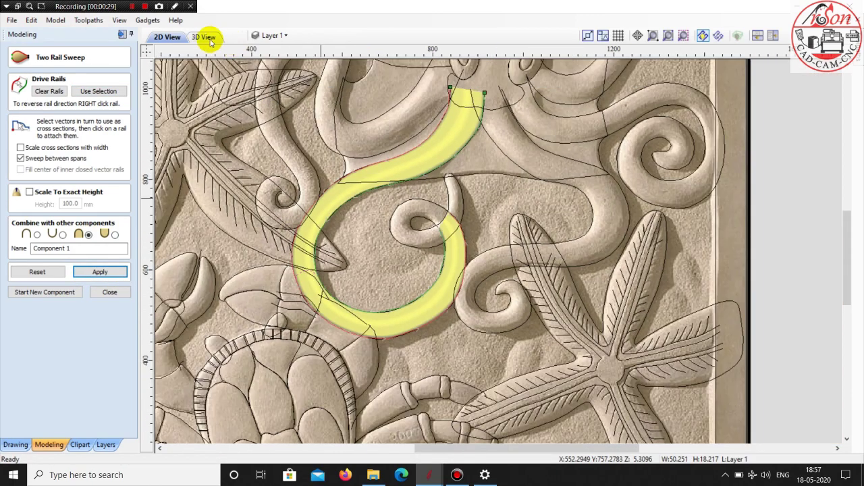
Inspect the swept tentacle in 3D, then start a new component back in 2D
{"action": "left_click", "coordinate": [210, 38]}
{"action": "mouse_move", "coordinate": [517, 309]}
{"action": "left_mouse_down"}
{"action": "mouse_move", "coordinate": [486, 155]}
{"action": "mouse_move", "coordinate": [544, 263]}
{"action": "mouse_move", "coordinate": [587, 250]}
{"action": "left_mouse_up"}
{"action": "scroll", "coordinate": [586, 228], "scroll_direction": "up", "scroll_amount": 3}
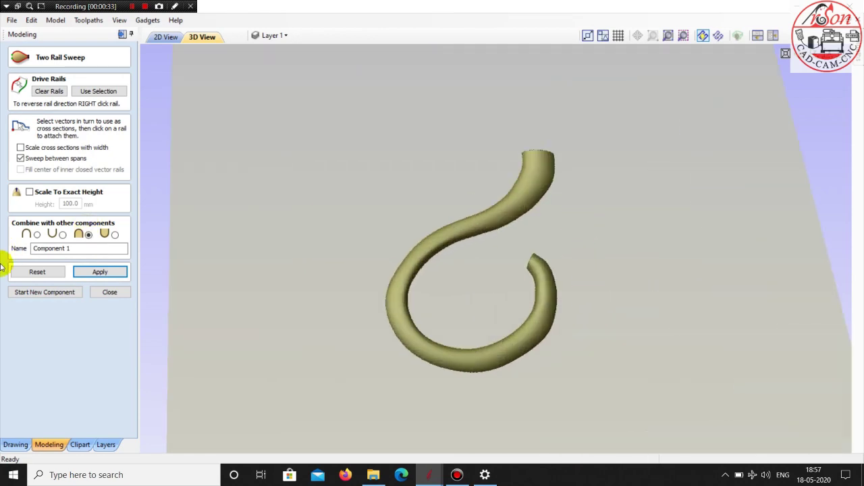
{"action": "left_click", "coordinate": [29, 292]}
{"action": "left_click", "coordinate": [166, 39]}
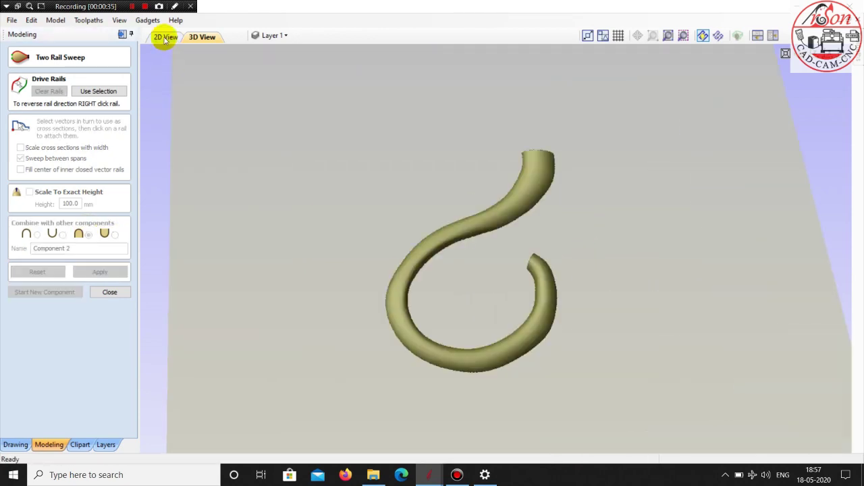
Select the small spiral tentacle's outer and inner curves as the sweep rails
{"action": "scroll", "coordinate": [327, 215], "scroll_direction": "up", "scroll_amount": 2}
{"action": "scroll", "coordinate": [410, 144], "scroll_direction": "up", "scroll_amount": 2}
{"action": "scroll", "coordinate": [323, 185], "scroll_direction": "up", "scroll_amount": 2}
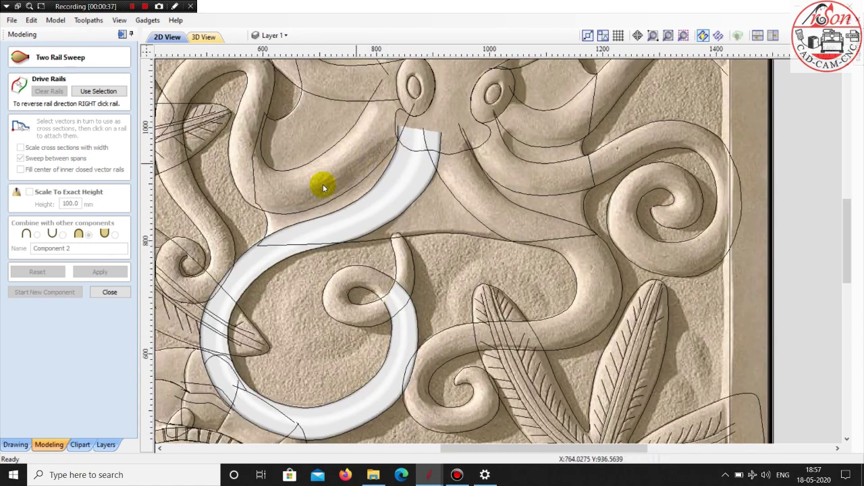
{"action": "left_click", "coordinate": [375, 310]}
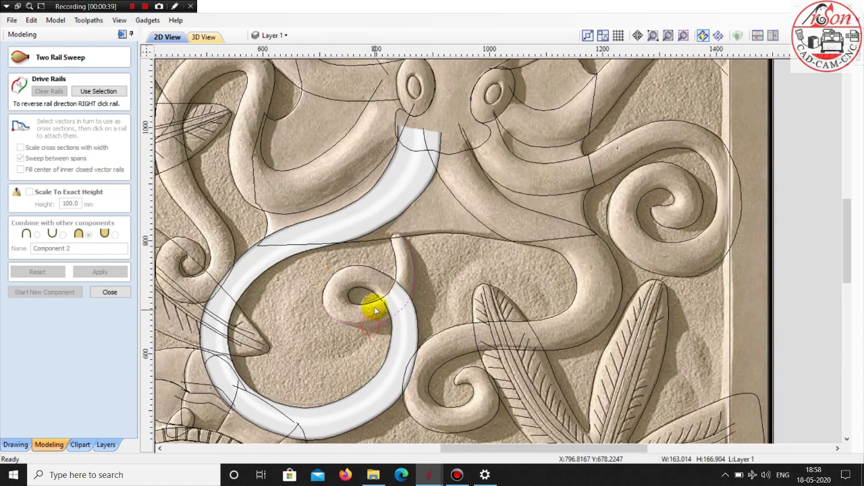
{"action": "scroll", "coordinate": [384, 312], "scroll_direction": "up", "scroll_amount": 2}
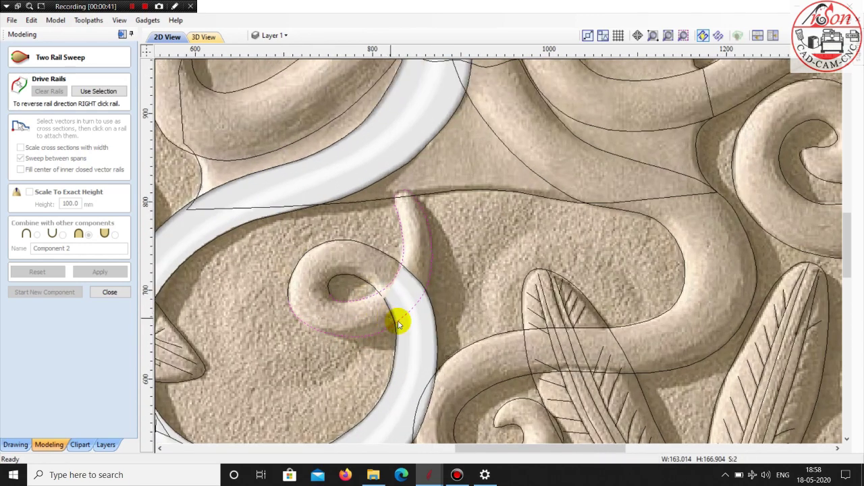
{"action": "scroll", "coordinate": [603, 293], "scroll_direction": "down", "scroll_amount": 5}
{"action": "scroll", "coordinate": [441, 313], "scroll_direction": "up", "scroll_amount": 3}
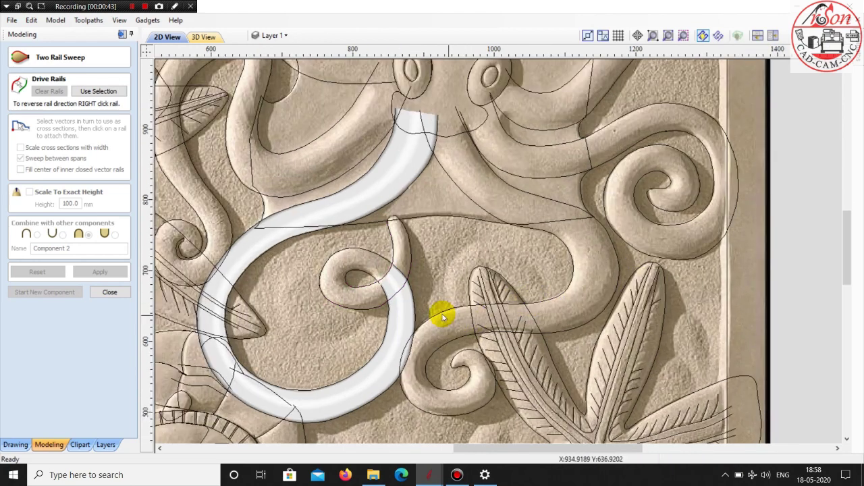
{"action": "scroll", "coordinate": [361, 306], "scroll_direction": "up", "scroll_amount": 3}
{"action": "scroll", "coordinate": [361, 306], "scroll_direction": "up", "scroll_amount": 2}
{"action": "scroll", "coordinate": [444, 302], "scroll_direction": "down", "scroll_amount": 3}
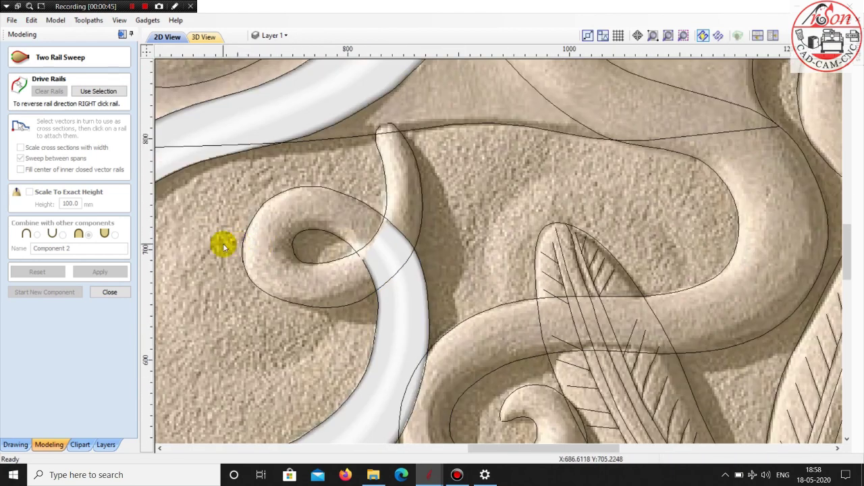
{"action": "left_click", "coordinate": [251, 280]}
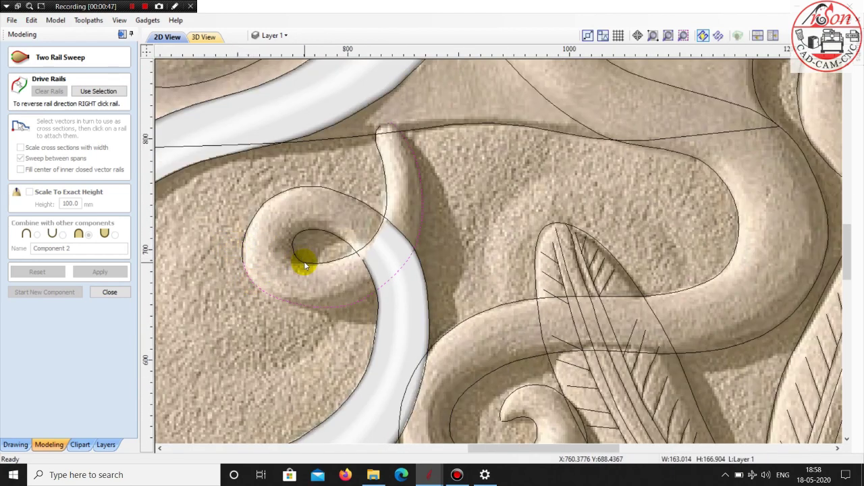
{"action": "left_click", "coordinate": [301, 267]}
Sweep the spiral coil along the picked cross-section profile
{"action": "scroll", "coordinate": [314, 280], "scroll_direction": "down", "scroll_amount": 3}
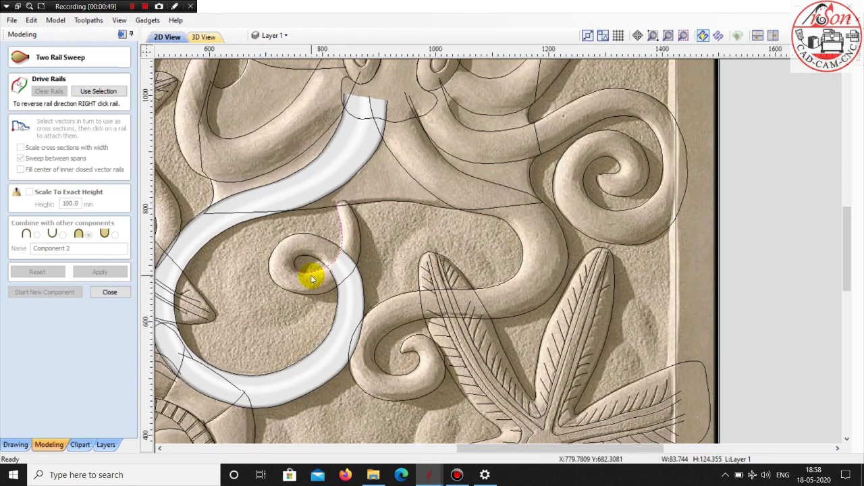
{"action": "scroll", "coordinate": [305, 283], "scroll_direction": "up", "scroll_amount": 2}
{"action": "scroll", "coordinate": [303, 292], "scroll_direction": "down", "scroll_amount": 1}
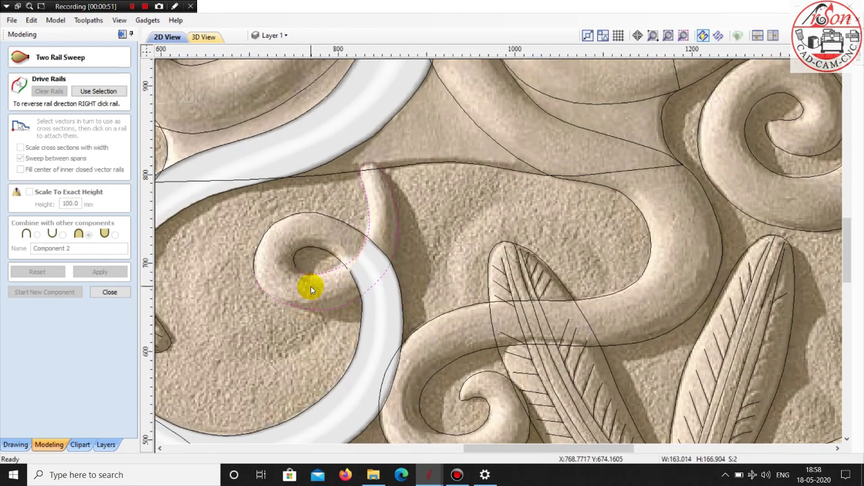
{"action": "scroll", "coordinate": [314, 290], "scroll_direction": "down", "scroll_amount": 1}
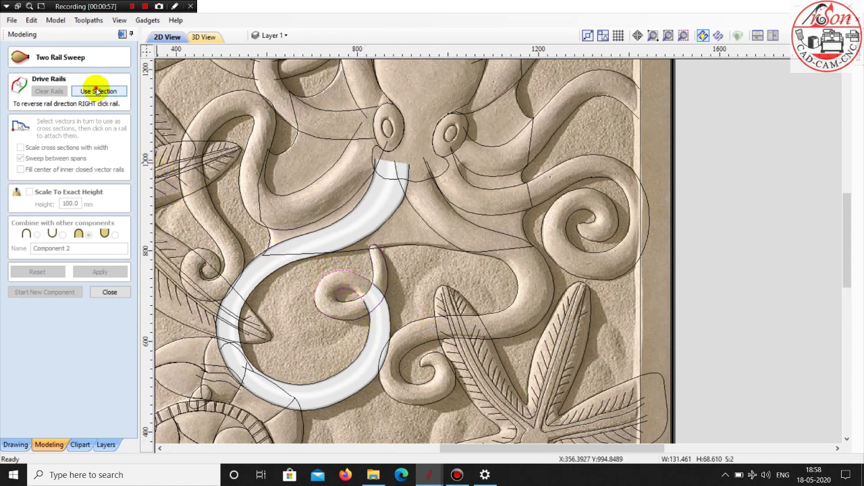
{"action": "scroll", "coordinate": [362, 290], "scroll_direction": "down", "scroll_amount": 3}
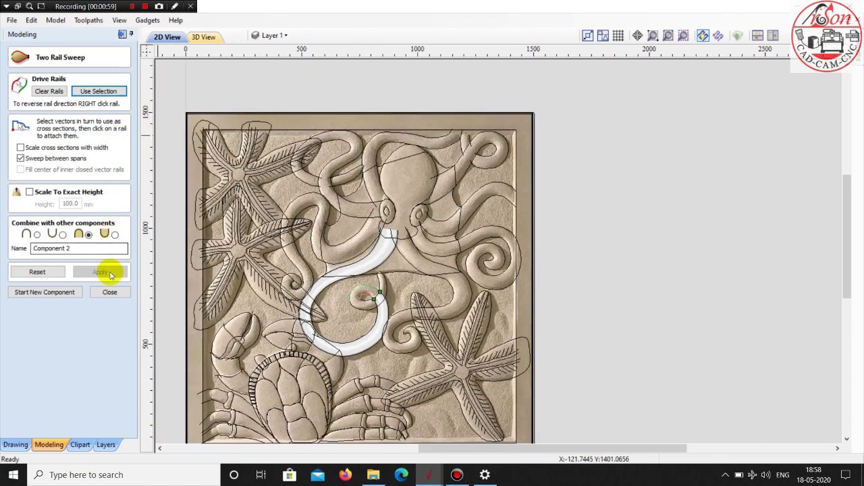
{"action": "scroll", "coordinate": [305, 317], "scroll_direction": "up", "scroll_amount": 3}
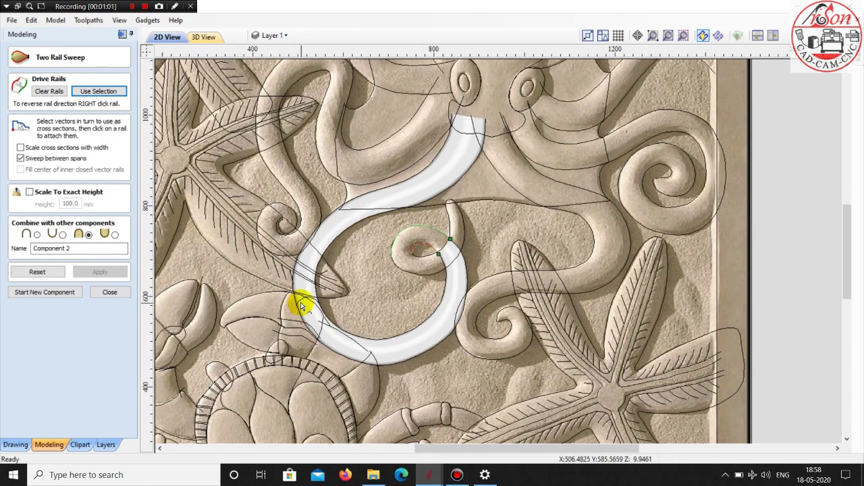
{"action": "left_click", "coordinate": [301, 307]}
{"action": "left_click", "coordinate": [100, 271]}
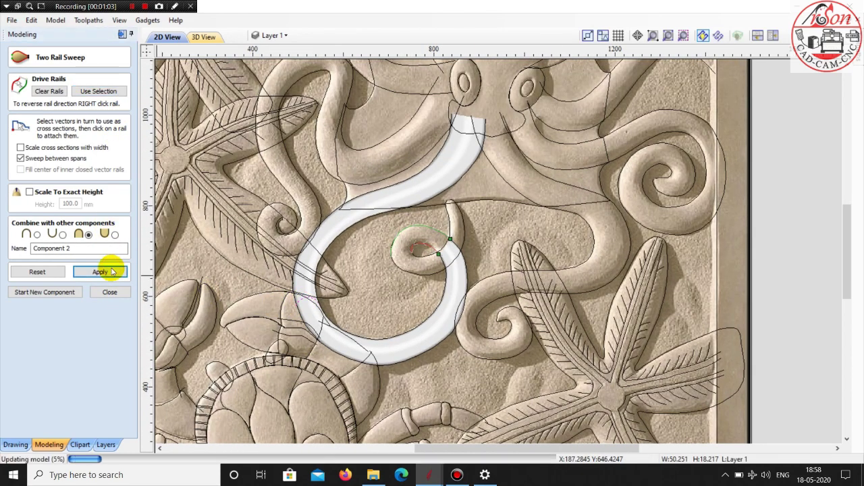
Sweep the tentacle's upper tip as a separate new component
{"action": "left_click", "coordinate": [44, 292]}
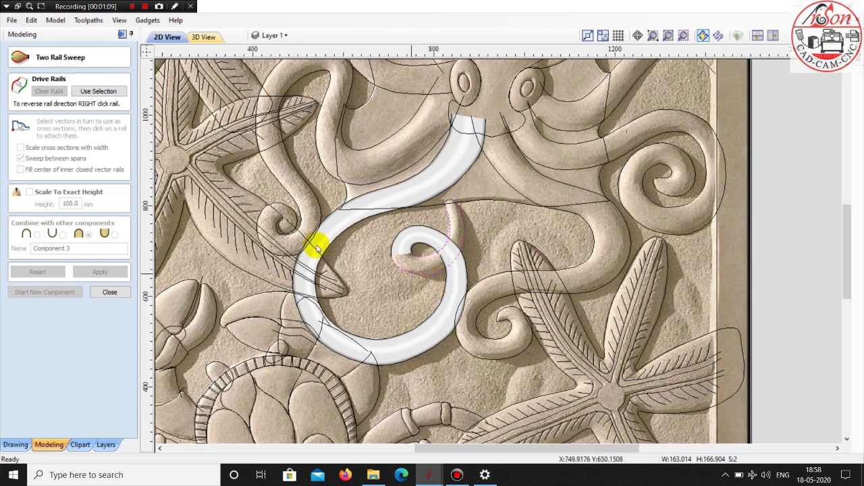
{"action": "left_click", "coordinate": [97, 92]}
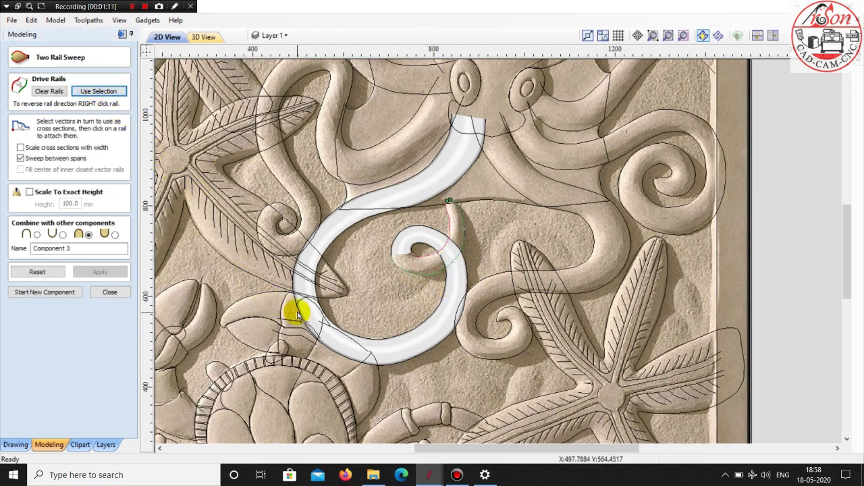
{"action": "left_click", "coordinate": [89, 272]}
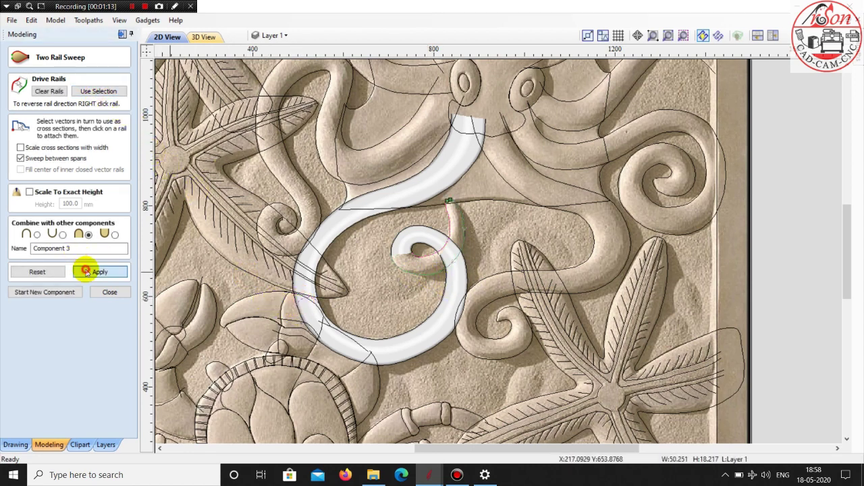
Check the swept tentacles in 3D, then start a new component in 2D
{"action": "left_click", "coordinate": [204, 37]}
{"action": "scroll", "coordinate": [626, 260], "scroll_direction": "up", "scroll_amount": 2}
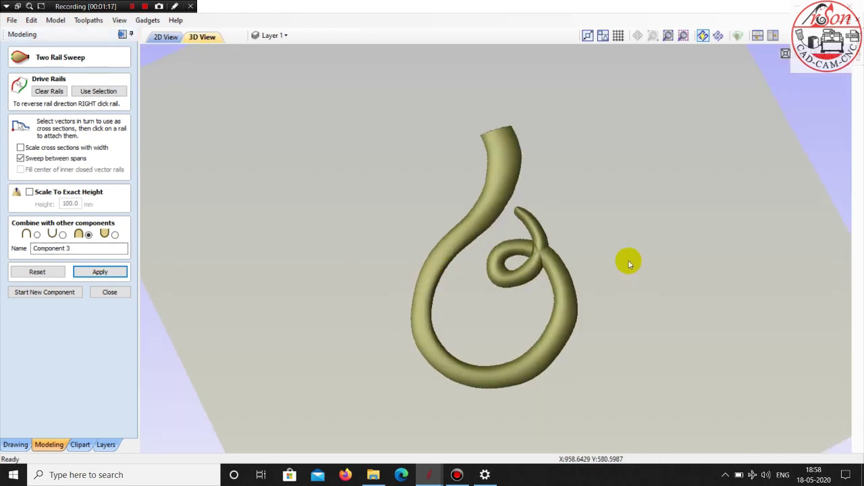
{"action": "scroll", "coordinate": [628, 260], "scroll_direction": "up", "scroll_amount": 2}
{"action": "scroll", "coordinate": [527, 216], "scroll_direction": "up", "scroll_amount": 2}
{"action": "scroll", "coordinate": [565, 245], "scroll_direction": "up", "scroll_amount": 2}
{"action": "scroll", "coordinate": [567, 247], "scroll_direction": "up", "scroll_amount": 2}
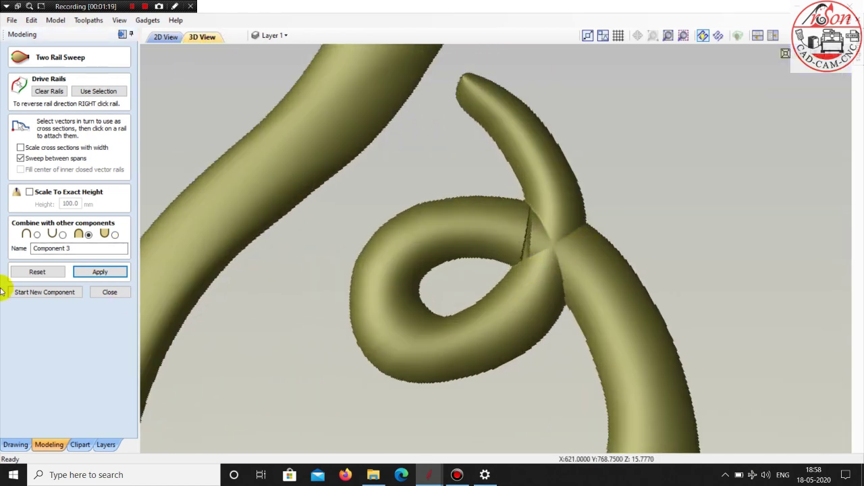
{"action": "left_click", "coordinate": [46, 292]}
{"action": "left_click", "coordinate": [161, 38]}
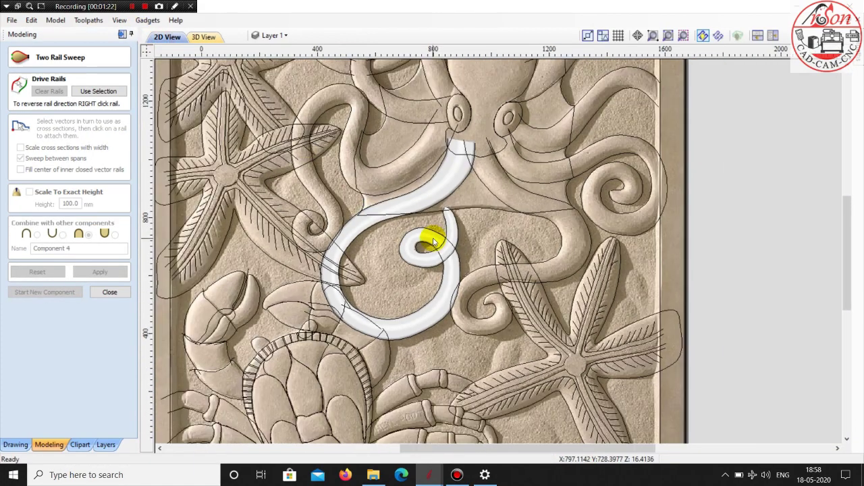
Zoom into the tube crossing in 3D, select the right-hand tube, and close Two Rail Sweep
{"action": "left_click_drag", "start_coordinate": [665, 361], "coordinate": [791, 312]}
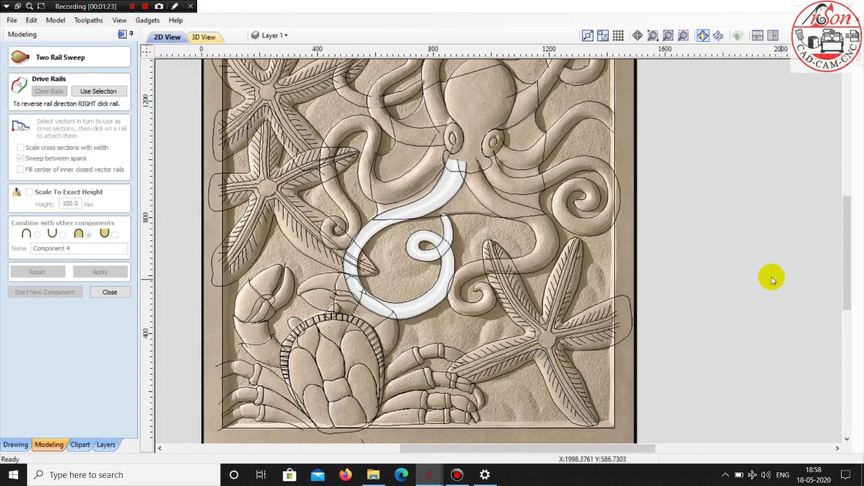
{"action": "scroll", "coordinate": [521, 263], "scroll_direction": "up", "scroll_amount": 2}
{"action": "scroll", "coordinate": [362, 252], "scroll_direction": "up", "scroll_amount": 3}
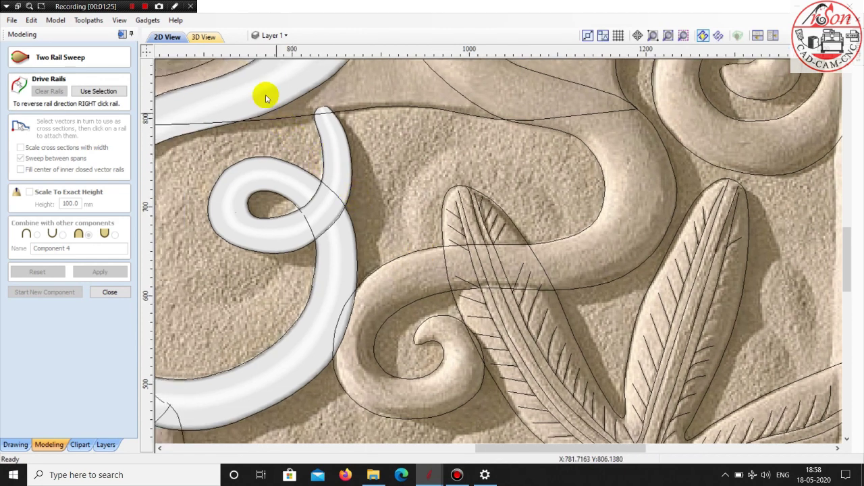
{"action": "left_click", "coordinate": [203, 37]}
{"action": "scroll", "coordinate": [536, 245], "scroll_direction": "up", "scroll_amount": 2}
{"action": "scroll", "coordinate": [536, 245], "scroll_direction": "up", "scroll_amount": 2}
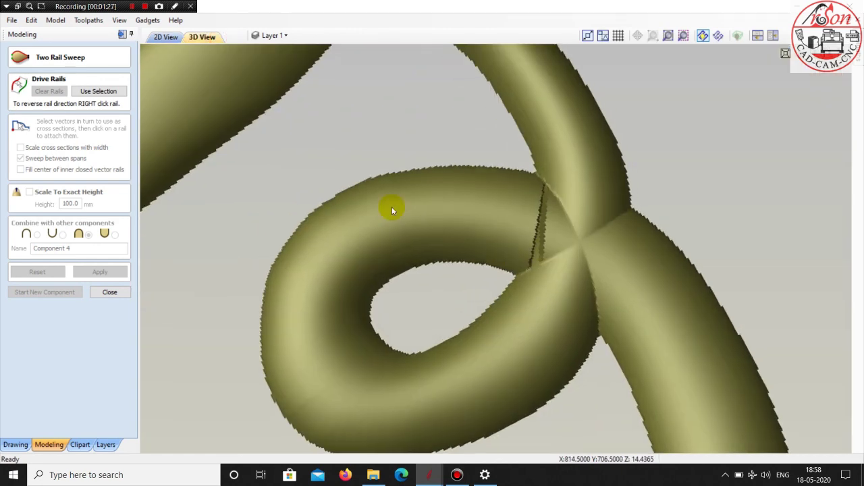
{"action": "scroll", "coordinate": [540, 251], "scroll_direction": "up", "scroll_amount": 2}
{"action": "left_click", "coordinate": [542, 255]}
{"action": "scroll", "coordinate": [635, 203], "scroll_direction": "up", "scroll_amount": 2}
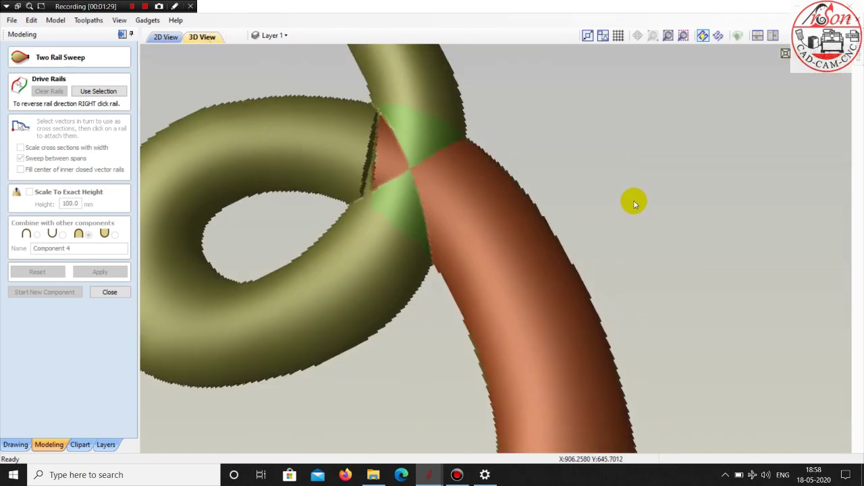
{"action": "scroll", "coordinate": [611, 194], "scroll_direction": "up", "scroll_amount": 2}
{"action": "scroll", "coordinate": [604, 197], "scroll_direction": "up", "scroll_amount": 1}
{"action": "scroll", "coordinate": [603, 199], "scroll_direction": "up", "scroll_amount": 1}
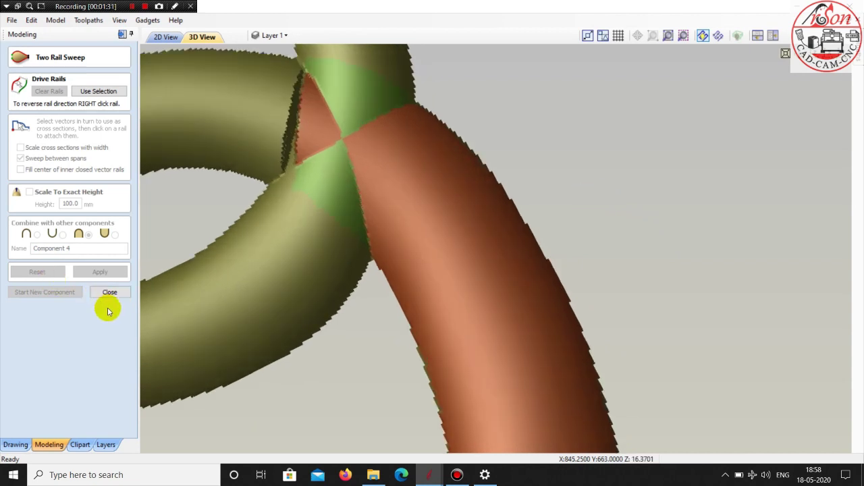
{"action": "left_click", "coordinate": [109, 294]}
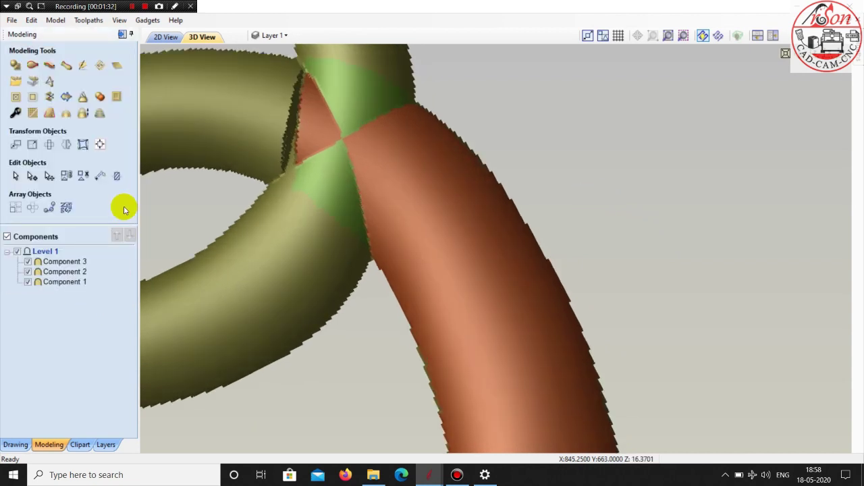
On a new blank component, smooth then smudge the first tube's blunt end into a taper
{"action": "left_click", "coordinate": [83, 66]}
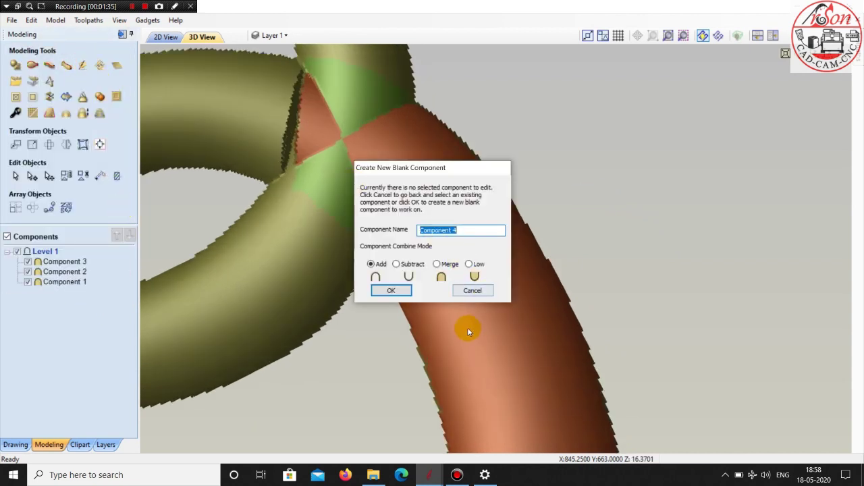
{"action": "left_click", "coordinate": [409, 289]}
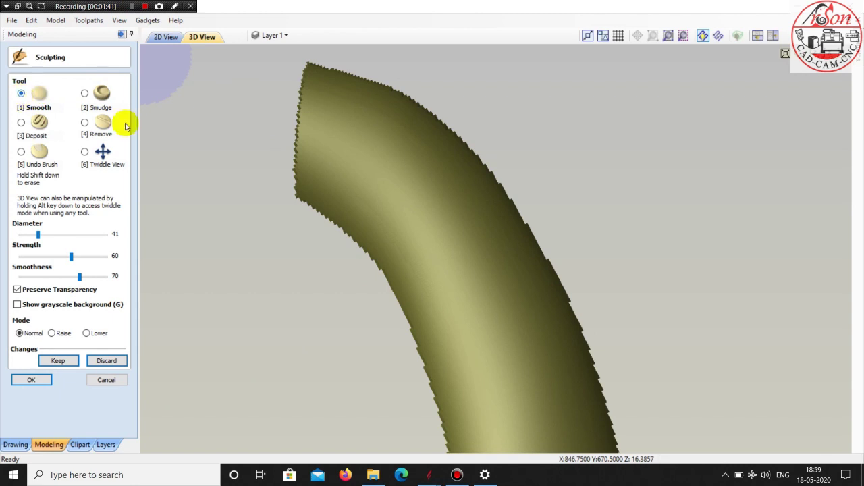
{"action": "scroll", "coordinate": [308, 145], "scroll_direction": "up", "scroll_amount": 5, "text": "ctrl"}
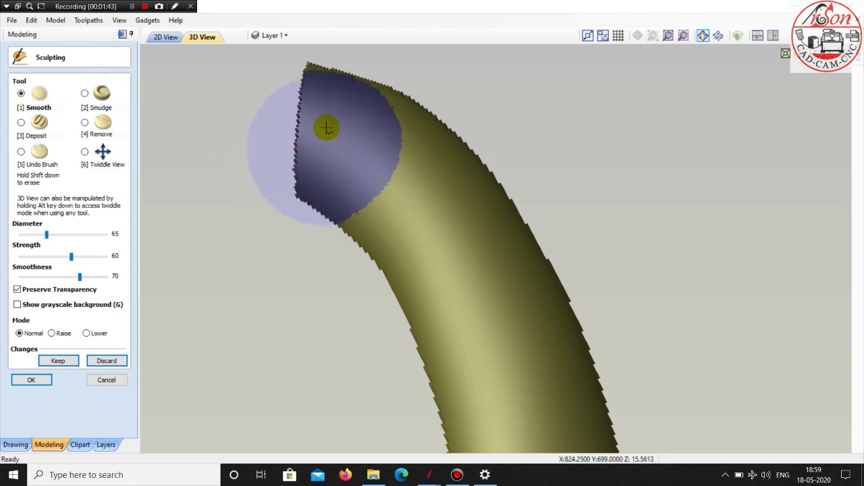
{"action": "left_click_drag", "start_coordinate": [326, 128], "coordinate": [318, 110]}
{"action": "mouse_move", "coordinate": [343, 147]}
{"action": "left_mouse_down"}
{"action": "mouse_move", "coordinate": [304, 150]}
{"action": "mouse_move", "coordinate": [330, 137]}
{"action": "mouse_move", "coordinate": [338, 164]}
{"action": "mouse_move", "coordinate": [371, 166]}
{"action": "mouse_move", "coordinate": [331, 112]}
{"action": "left_mouse_up"}
{"action": "left_click", "coordinate": [85, 93]}
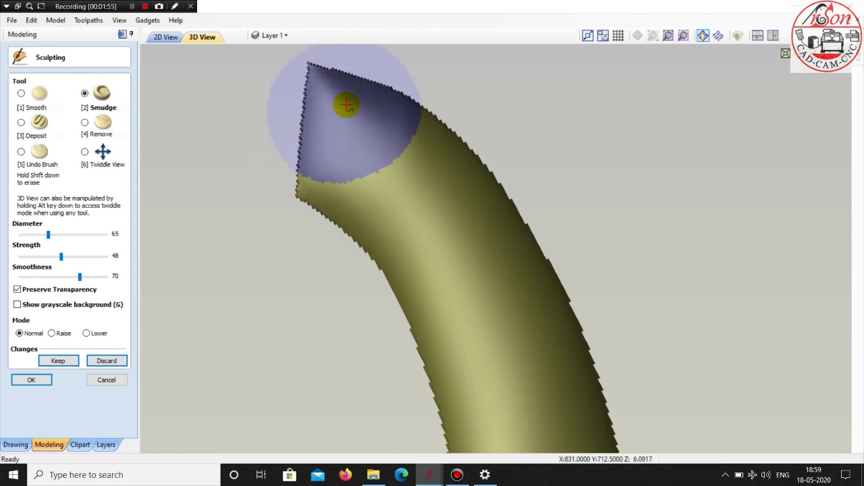
{"action": "left_click", "coordinate": [374, 172]}
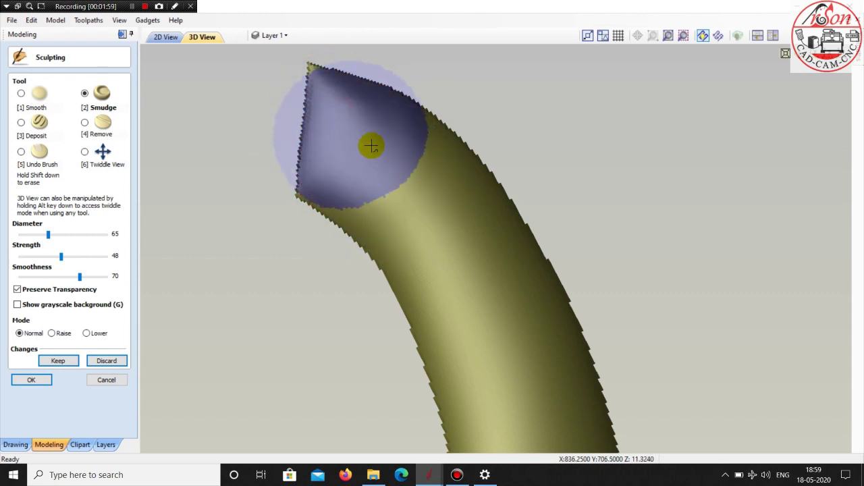
{"action": "left_click_drag", "start_coordinate": [357, 206], "coordinate": [336, 131]}
{"action": "left_click", "coordinate": [371, 137]}
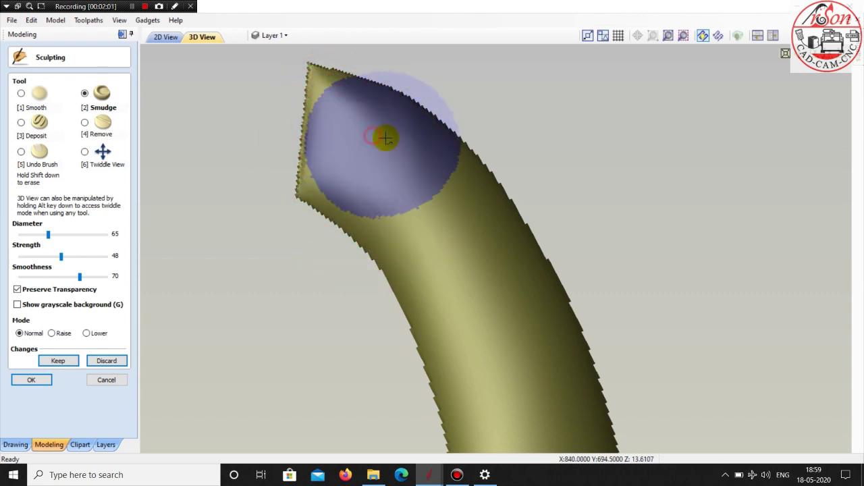
{"action": "left_click", "coordinate": [41, 379]}
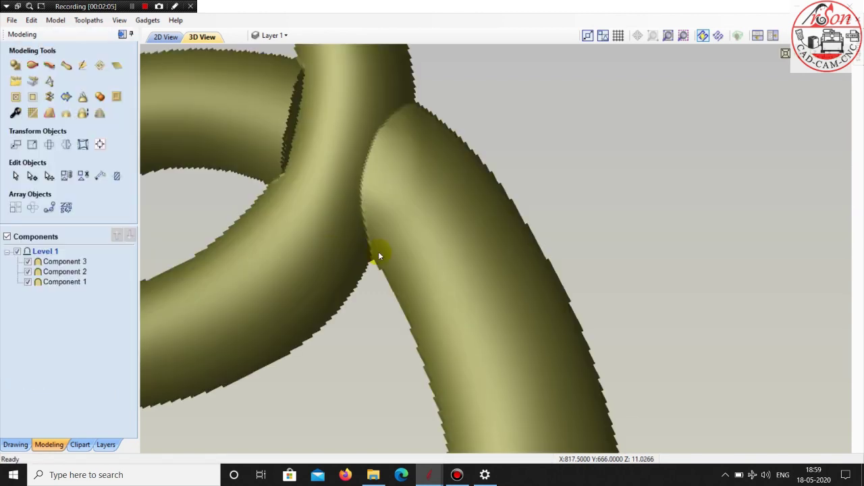
Orbit to view the whole swirl and select the loop tube
{"action": "scroll", "coordinate": [378, 253], "scroll_direction": "down", "scroll_amount": 5}
{"action": "left_click_drag", "start_coordinate": [379, 252], "coordinate": [503, 238]}
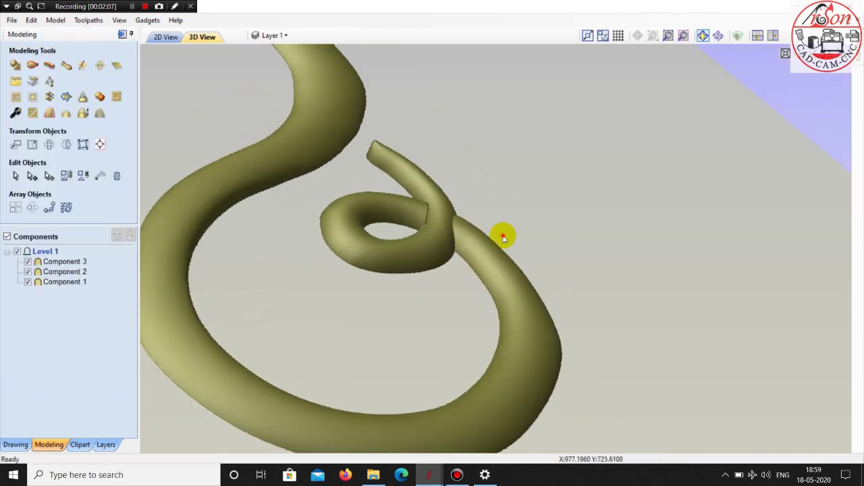
{"action": "scroll", "coordinate": [580, 177], "scroll_direction": "up", "scroll_amount": 2}
{"action": "scroll", "coordinate": [588, 177], "scroll_direction": "up", "scroll_amount": 2}
{"action": "scroll", "coordinate": [588, 178], "scroll_direction": "up", "scroll_amount": 2}
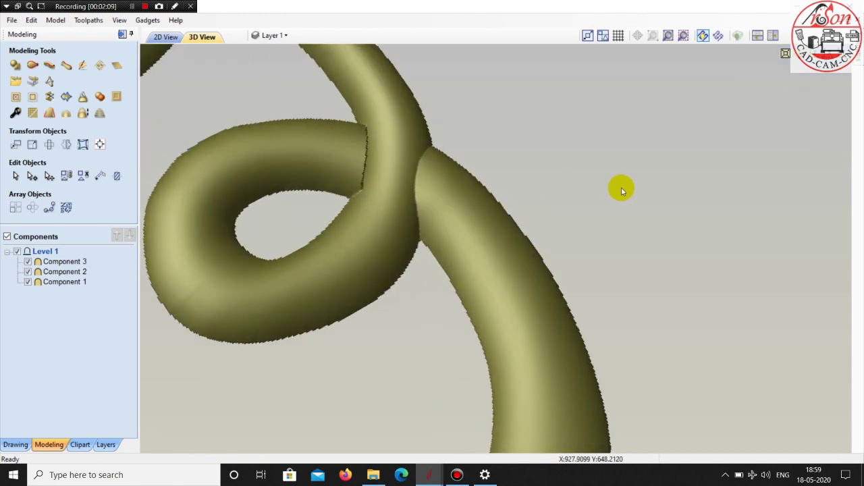
{"action": "scroll", "coordinate": [621, 190], "scroll_direction": "down", "scroll_amount": 2}
{"action": "scroll", "coordinate": [665, 210], "scroll_direction": "down", "scroll_amount": 1}
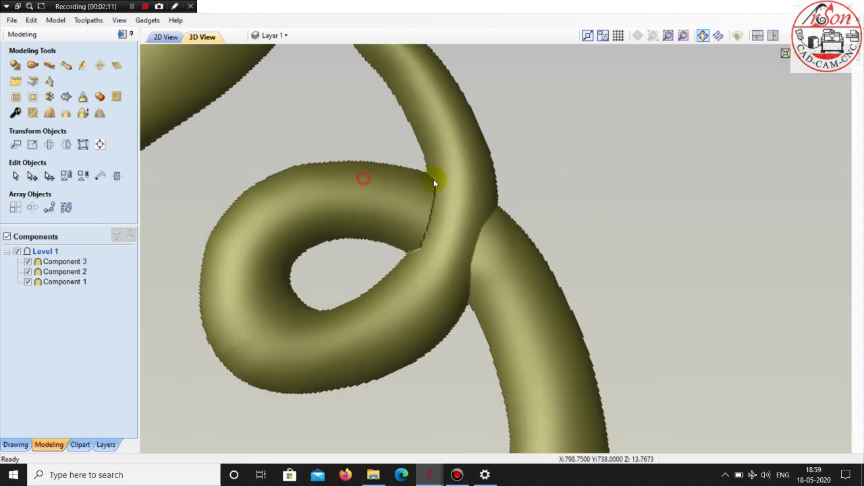
{"action": "mouse_move", "coordinate": [433, 181]}
{"action": "left_mouse_down"}
{"action": "mouse_move", "coordinate": [636, 169]}
{"action": "mouse_move", "coordinate": [585, 168]}
{"action": "mouse_move", "coordinate": [631, 179]}
{"action": "left_mouse_up"}
{"action": "scroll", "coordinate": [660, 181], "scroll_direction": "up", "scroll_amount": 2}
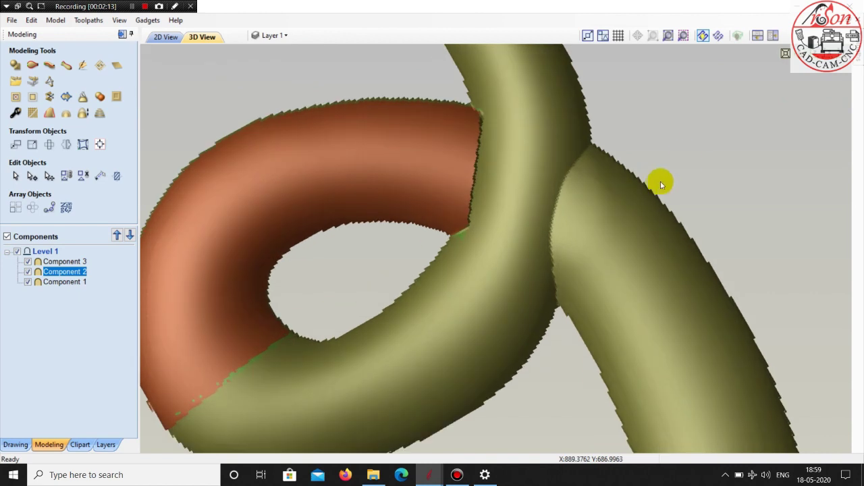
Smooth and smudge the loop tube's blunt end, then keep the sculpt
{"action": "left_click", "coordinate": [81, 67]}
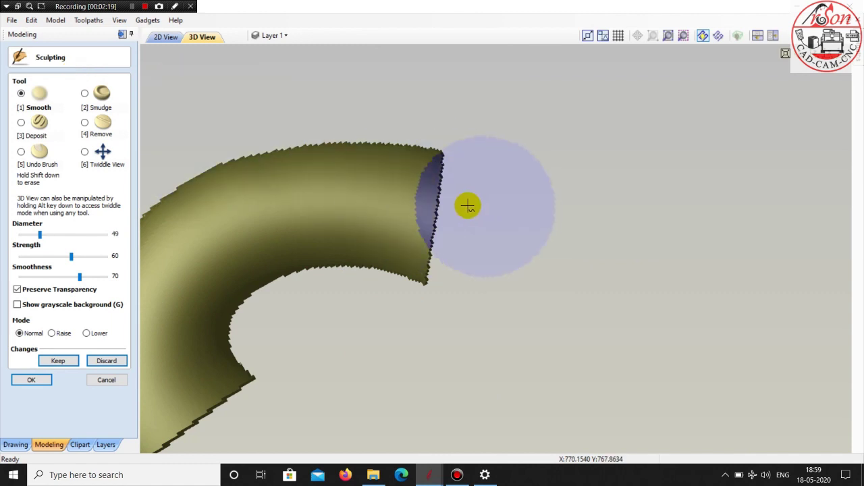
{"action": "scroll", "coordinate": [434, 205], "scroll_direction": "down", "scroll_amount": 5, "text": "ctrl"}
{"action": "mouse_move", "coordinate": [434, 204]}
{"action": "left_mouse_down"}
{"action": "mouse_move", "coordinate": [418, 210]}
{"action": "mouse_move", "coordinate": [420, 232]}
{"action": "mouse_move", "coordinate": [425, 193]}
{"action": "left_mouse_up"}
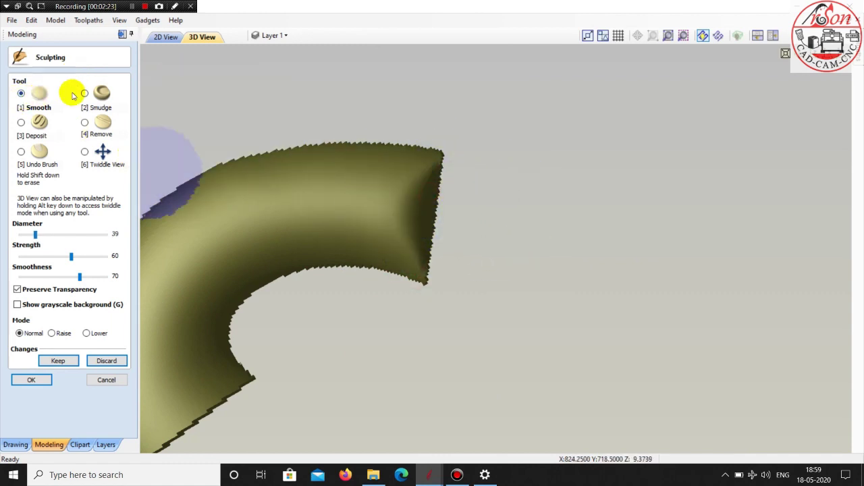
{"action": "left_click", "coordinate": [85, 95]}
{"action": "mouse_move", "coordinate": [396, 253]}
{"action": "left_mouse_down"}
{"action": "mouse_move", "coordinate": [383, 194]}
{"action": "mouse_move", "coordinate": [395, 192]}
{"action": "mouse_move", "coordinate": [395, 154]}
{"action": "left_mouse_up"}
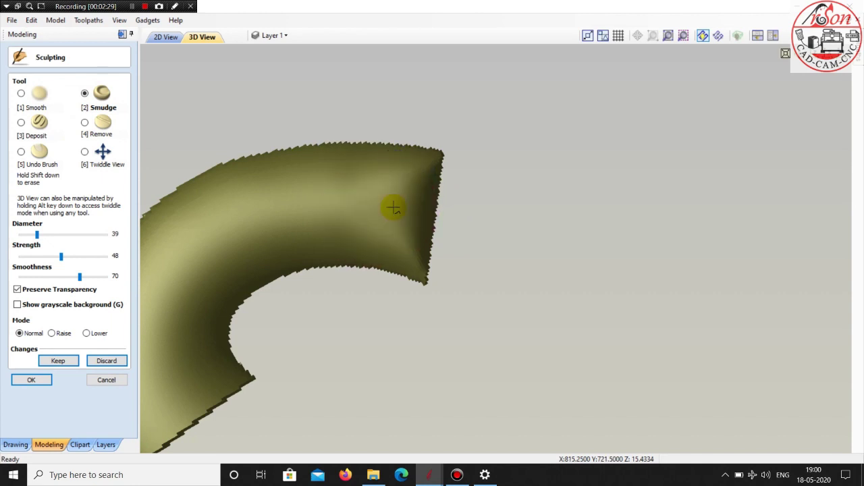
{"action": "mouse_move", "coordinate": [394, 194]}
{"action": "left_mouse_down"}
{"action": "mouse_move", "coordinate": [366, 184]}
{"action": "mouse_move", "coordinate": [367, 202]}
{"action": "mouse_move", "coordinate": [421, 173]}
{"action": "mouse_move", "coordinate": [353, 159]}
{"action": "mouse_move", "coordinate": [395, 256]}
{"action": "mouse_move", "coordinate": [361, 172]}
{"action": "mouse_move", "coordinate": [285, 195]}
{"action": "left_mouse_up"}
{"action": "left_click", "coordinate": [39, 361]}
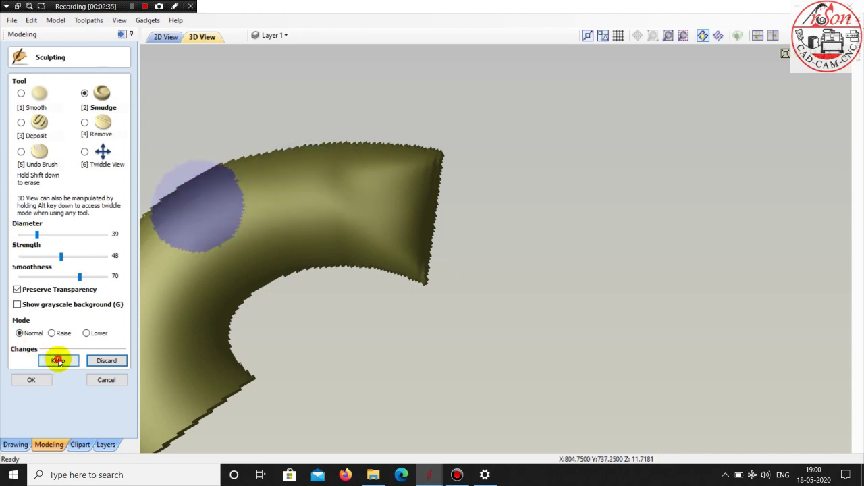
{"action": "left_click", "coordinate": [35, 378]}
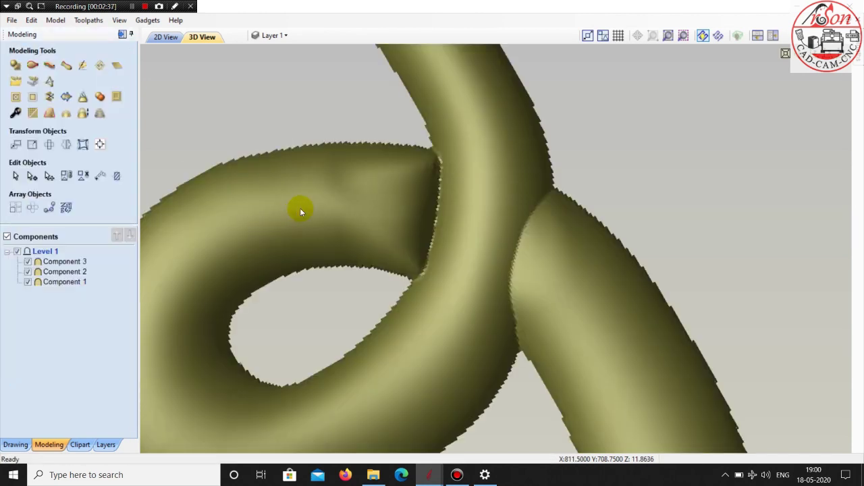
Select the loop tube (Component 2) and sculpt its end smoother
{"action": "scroll", "coordinate": [303, 208], "scroll_direction": "down", "scroll_amount": 2}
{"action": "mouse_move", "coordinate": [309, 216]}
{"action": "left_mouse_down"}
{"action": "mouse_move", "coordinate": [457, 220]}
{"action": "mouse_move", "coordinate": [529, 177]}
{"action": "mouse_move", "coordinate": [385, 241]}
{"action": "mouse_move", "coordinate": [447, 216]}
{"action": "mouse_move", "coordinate": [337, 308]}
{"action": "mouse_move", "coordinate": [409, 168]}
{"action": "left_mouse_up"}
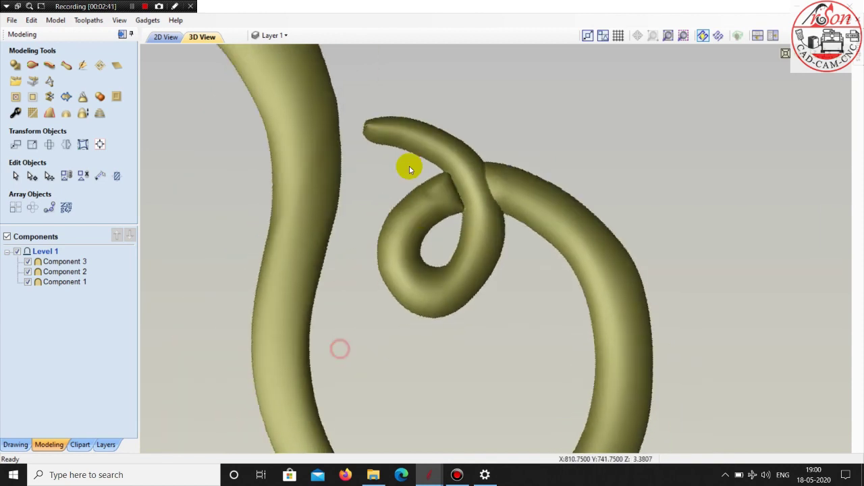
{"action": "scroll", "coordinate": [378, 214], "scroll_direction": "up", "scroll_amount": 1}
{"action": "scroll", "coordinate": [401, 257], "scroll_direction": "up", "scroll_amount": 2}
{"action": "scroll", "coordinate": [428, 235], "scroll_direction": "up", "scroll_amount": 2}
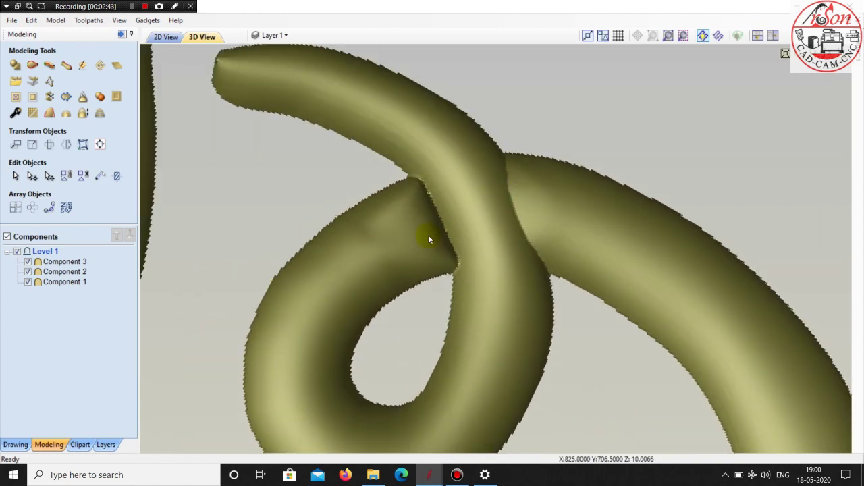
{"action": "scroll", "coordinate": [389, 264], "scroll_direction": "up", "scroll_amount": 1}
{"action": "left_click_drag", "start_coordinate": [389, 265], "coordinate": [372, 248]}
{"action": "left_click", "coordinate": [368, 249]}
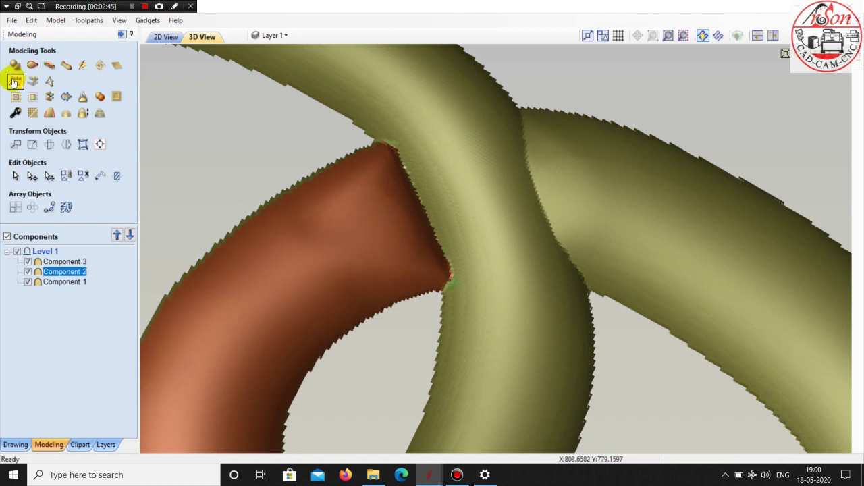
{"action": "left_click", "coordinate": [81, 66]}
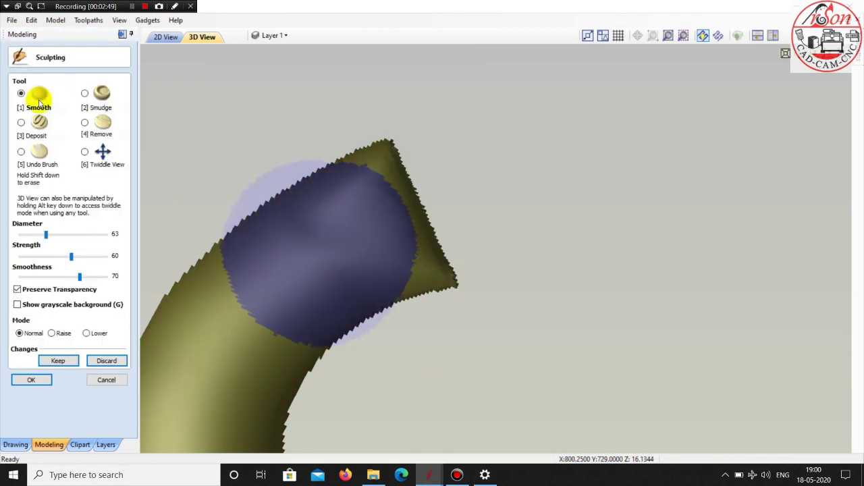
{"action": "scroll", "coordinate": [332, 237], "scroll_direction": "down", "scroll_amount": 5}
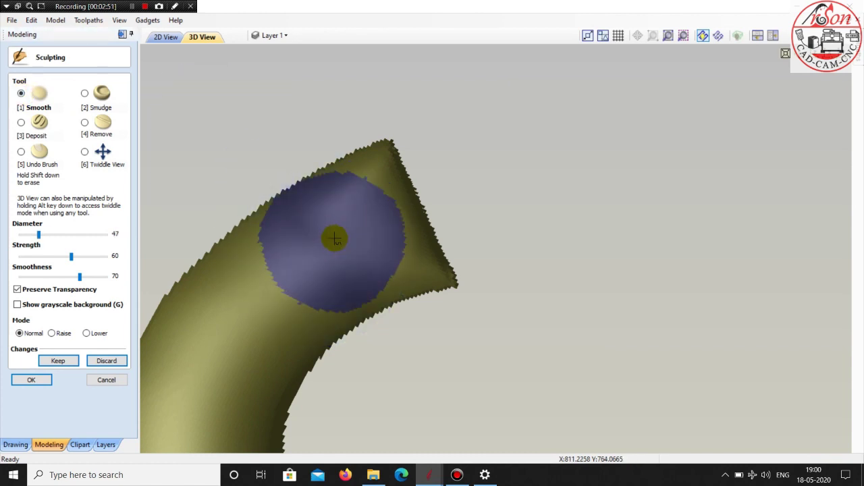
{"action": "mouse_move", "coordinate": [304, 247]}
{"action": "left_mouse_down"}
{"action": "mouse_move", "coordinate": [382, 201]}
{"action": "mouse_move", "coordinate": [385, 261]}
{"action": "mouse_move", "coordinate": [337, 193]}
{"action": "left_mouse_up"}
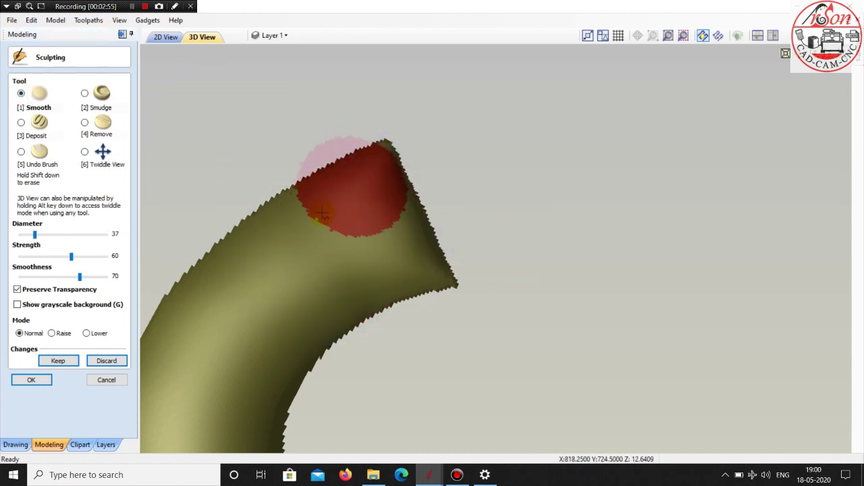
{"action": "left_click", "coordinate": [41, 382]}
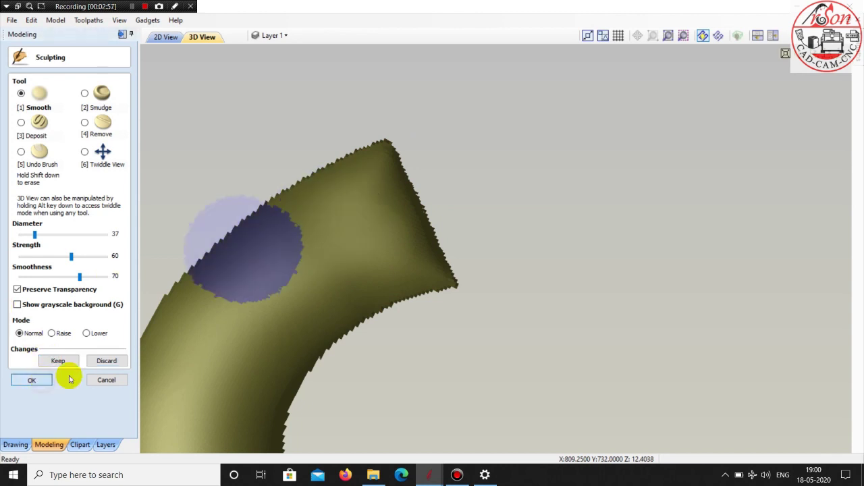
Orbit around the loop, then zoom to fit the whole relief on its plate
{"action": "scroll", "coordinate": [349, 201], "scroll_direction": "down", "scroll_amount": 5}
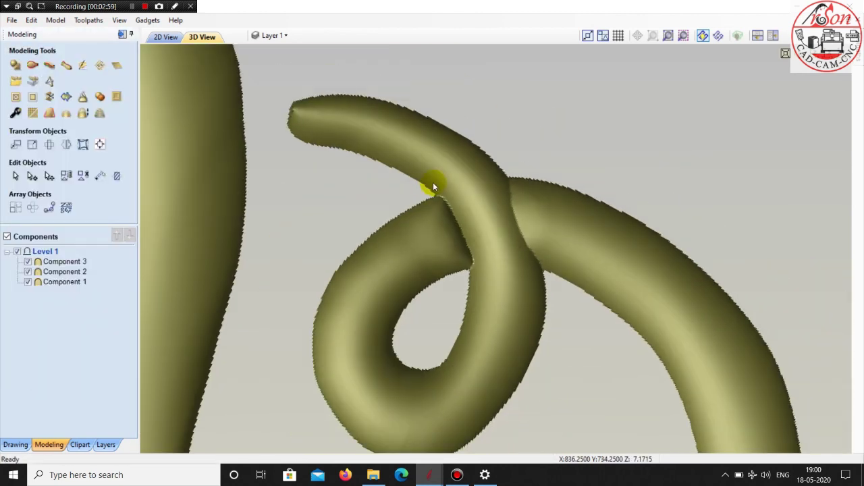
{"action": "left_click_drag", "start_coordinate": [432, 187], "coordinate": [427, 318]}
{"action": "mouse_move", "coordinate": [593, 368]}
{"action": "left_mouse_down"}
{"action": "mouse_move", "coordinate": [534, 232]}
{"action": "mouse_move", "coordinate": [386, 228]}
{"action": "mouse_move", "coordinate": [442, 224]}
{"action": "left_mouse_up"}
{"action": "scroll", "coordinate": [540, 233], "scroll_direction": "up", "scroll_amount": 3}
{"action": "scroll", "coordinate": [540, 233], "scroll_direction": "down", "scroll_amount": 3}
{"action": "mouse_move", "coordinate": [558, 291]}
{"action": "left_mouse_down"}
{"action": "mouse_move", "coordinate": [334, 314]}
{"action": "mouse_move", "coordinate": [698, 4]}
{"action": "left_mouse_up"}
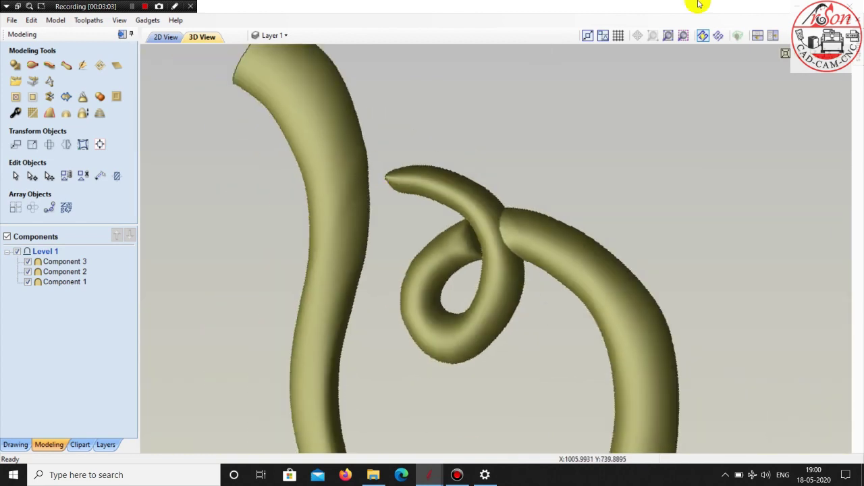
{"action": "left_click", "coordinate": [785, 53]}
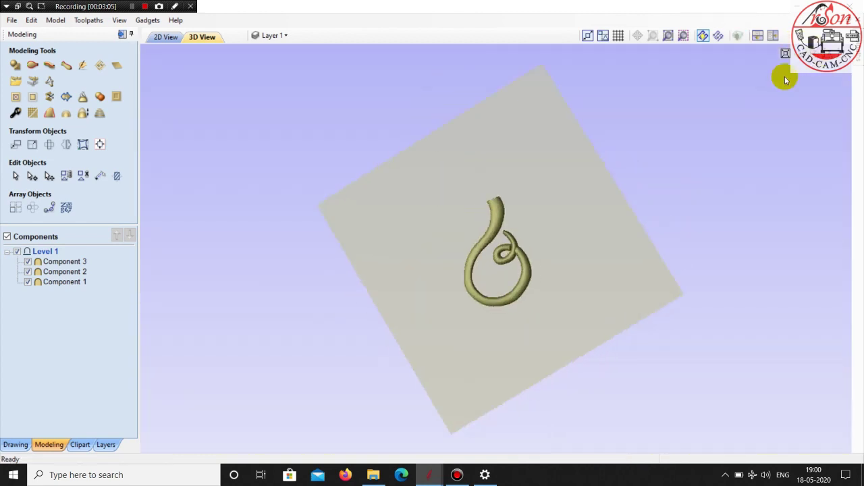
Two-rail sweep the tentacle curving right from the head, merged into the relief
{"action": "left_click", "coordinate": [164, 35]}
{"action": "scroll", "coordinate": [517, 275], "scroll_direction": "up", "scroll_amount": 4}
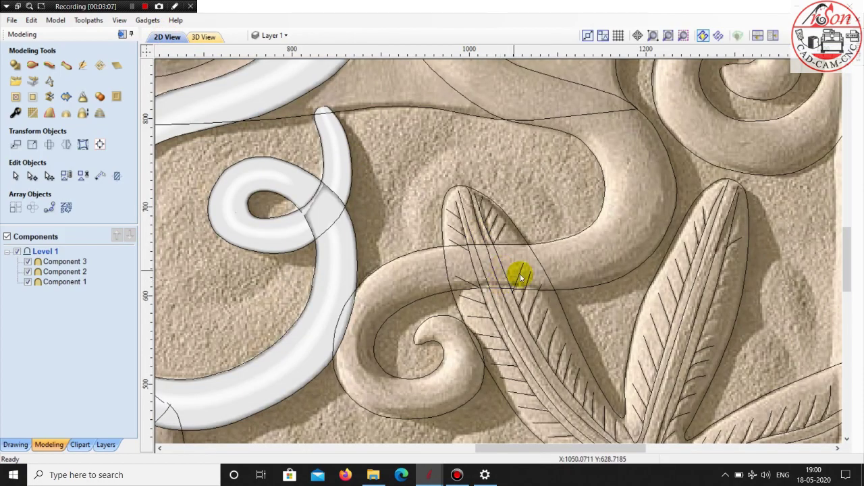
{"action": "scroll", "coordinate": [525, 351], "scroll_direction": "down", "scroll_amount": 2}
{"action": "scroll", "coordinate": [481, 165], "scroll_direction": "down", "scroll_amount": 1}
{"action": "scroll", "coordinate": [482, 165], "scroll_direction": "up", "scroll_amount": 1}
{"action": "scroll", "coordinate": [491, 243], "scroll_direction": "up", "scroll_amount": 2}
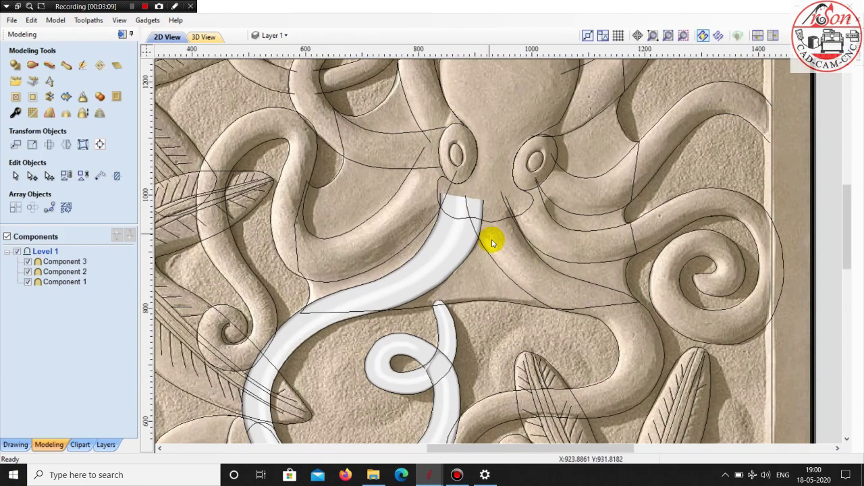
{"action": "scroll", "coordinate": [571, 286], "scroll_direction": "down", "scroll_amount": 2}
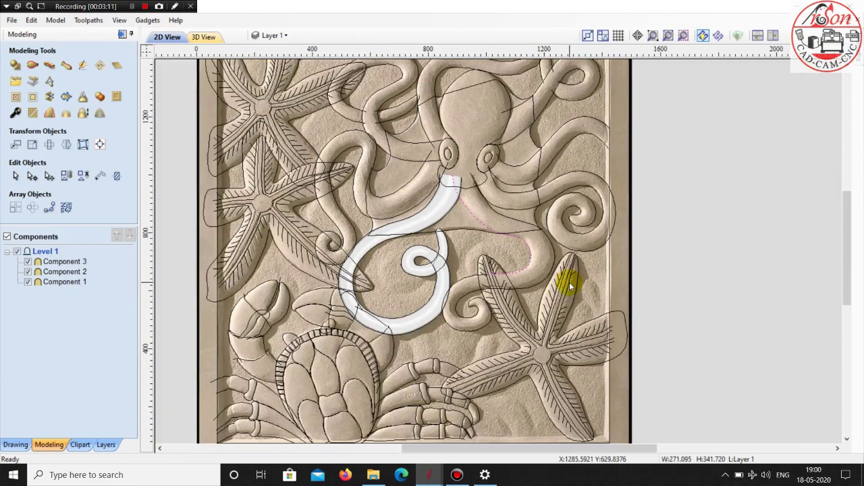
{"action": "scroll", "coordinate": [548, 271], "scroll_direction": "up", "scroll_amount": 2}
{"action": "scroll", "coordinate": [465, 263], "scroll_direction": "down", "scroll_amount": 1}
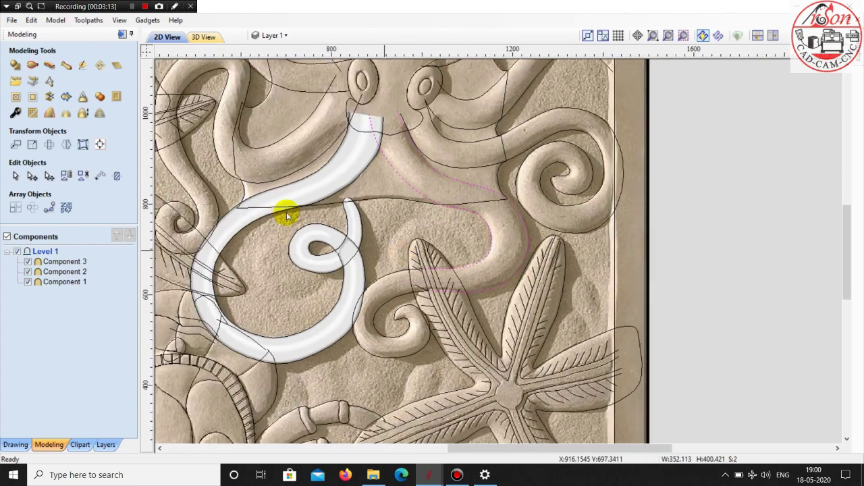
{"action": "left_click", "coordinate": [32, 67]}
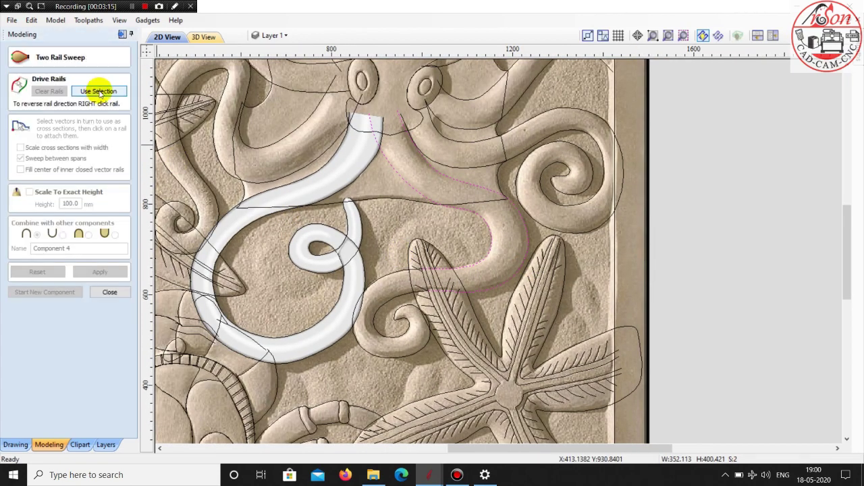
{"action": "left_click", "coordinate": [98, 91]}
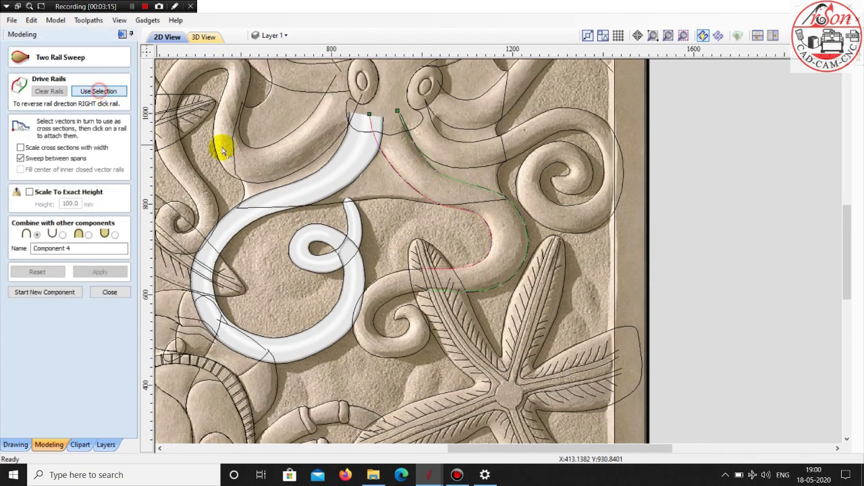
{"action": "scroll", "coordinate": [201, 286], "scroll_direction": "up", "scroll_amount": 1}
{"action": "left_click", "coordinate": [195, 297]}
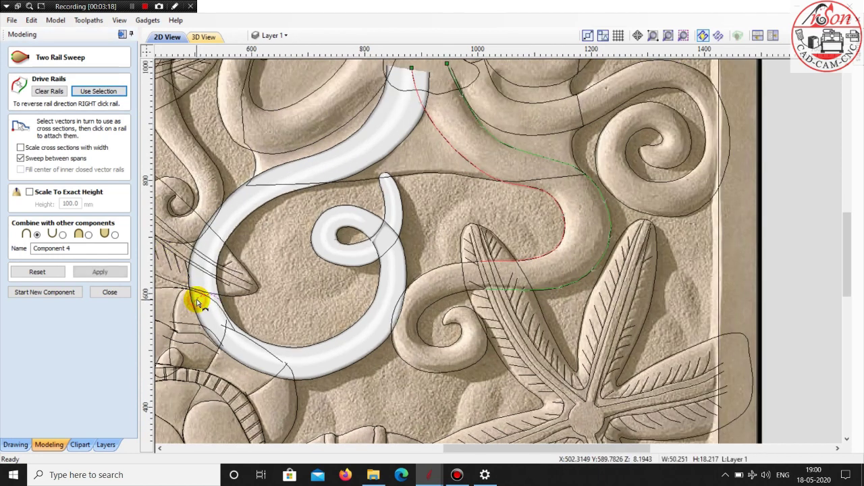
{"action": "left_click", "coordinate": [88, 234]}
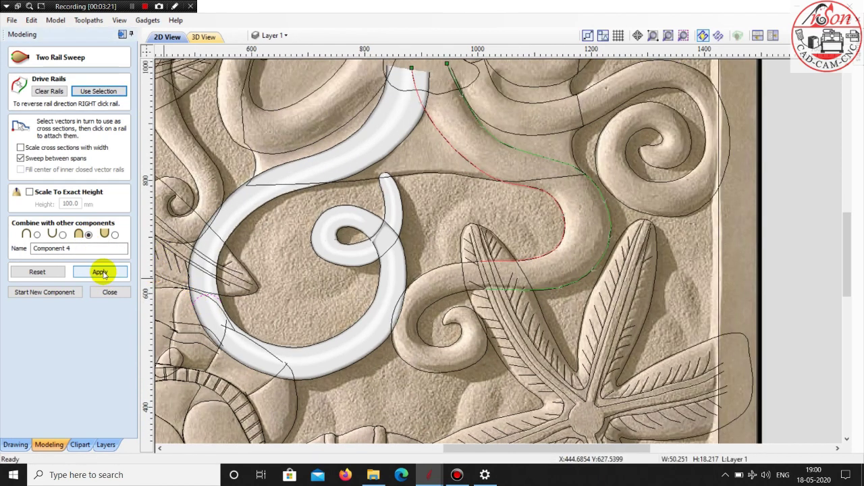
{"action": "left_click", "coordinate": [103, 273]}
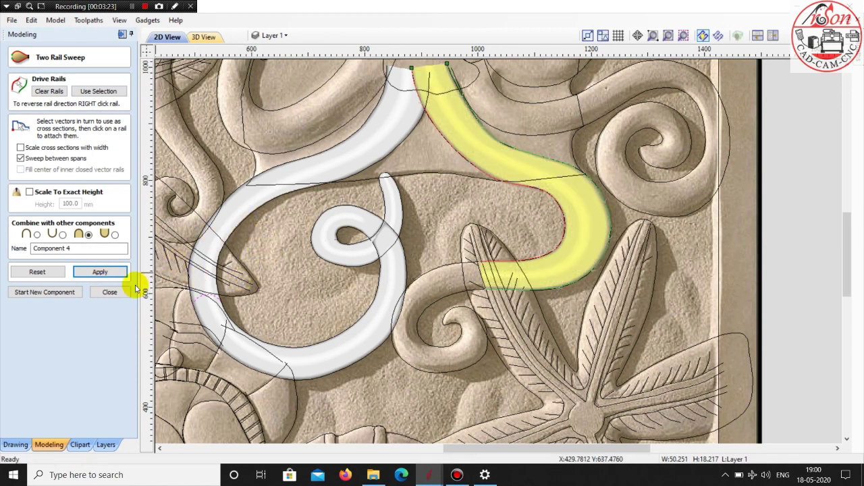
{"action": "left_click", "coordinate": [80, 293]}
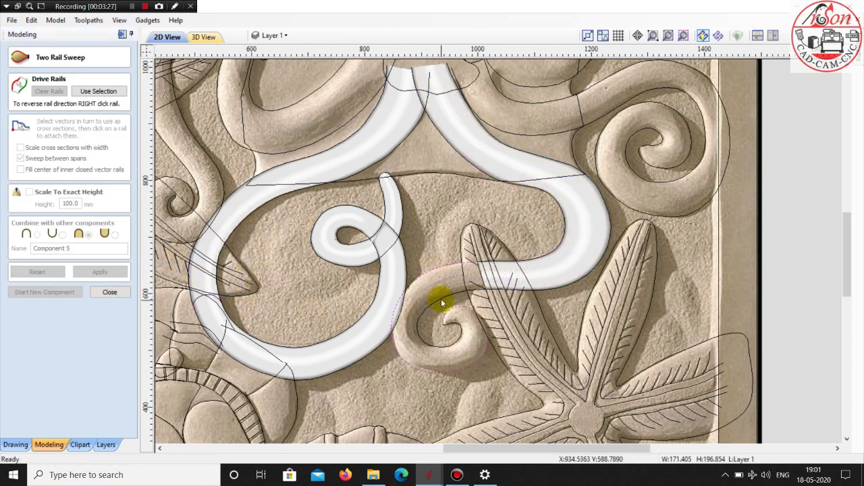
Sweep the small spiral between its two outlines as a new component and check it in 3D
{"action": "left_click", "coordinate": [441, 298], "text": "shift"}
{"action": "left_click", "coordinate": [107, 97]}
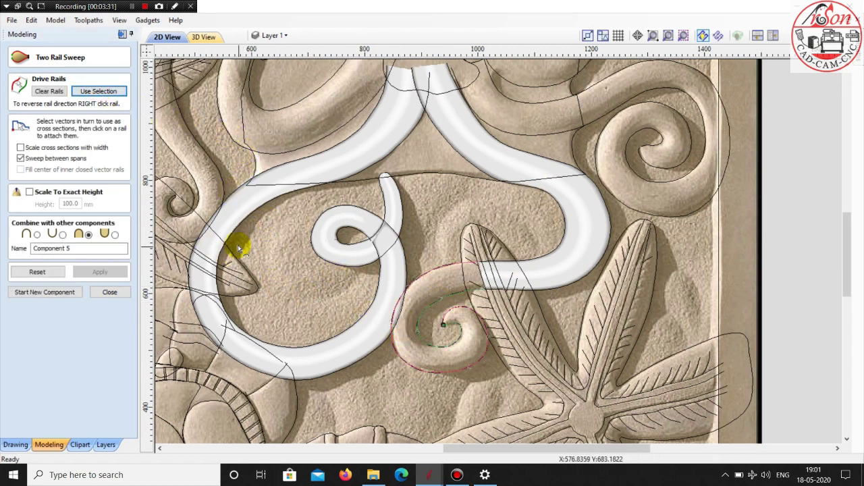
{"action": "left_click", "coordinate": [200, 299]}
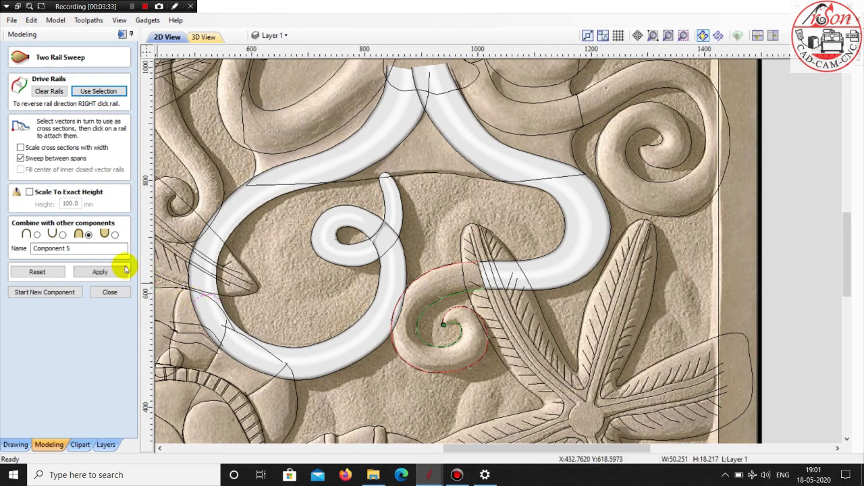
{"action": "left_click", "coordinate": [95, 271]}
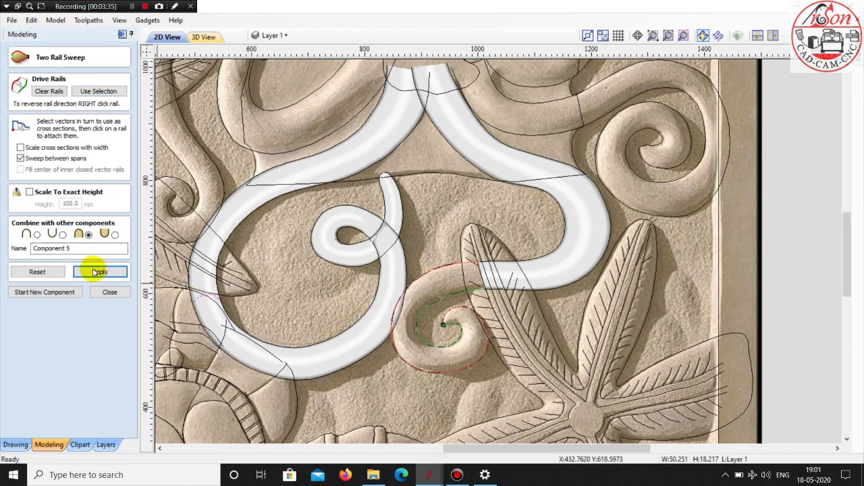
{"action": "left_click", "coordinate": [65, 292]}
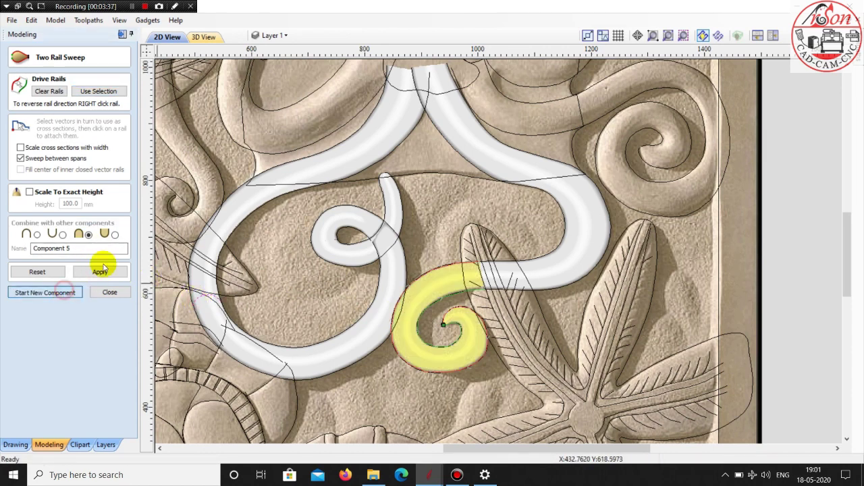
{"action": "left_click", "coordinate": [196, 38]}
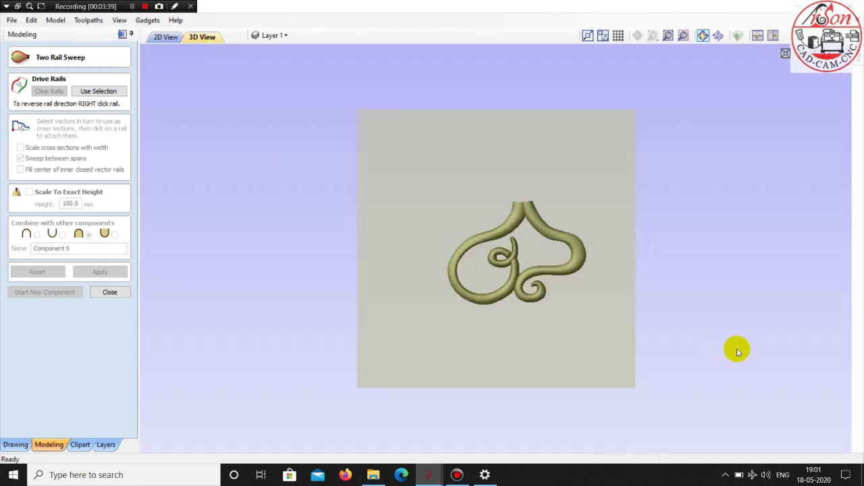
{"action": "mouse_move", "coordinate": [736, 348]}
{"action": "left_mouse_down"}
{"action": "mouse_move", "coordinate": [621, 247]}
{"action": "mouse_move", "coordinate": [584, 197]}
{"action": "left_mouse_up"}
{"action": "scroll", "coordinate": [583, 197], "scroll_direction": "up", "scroll_amount": 5}
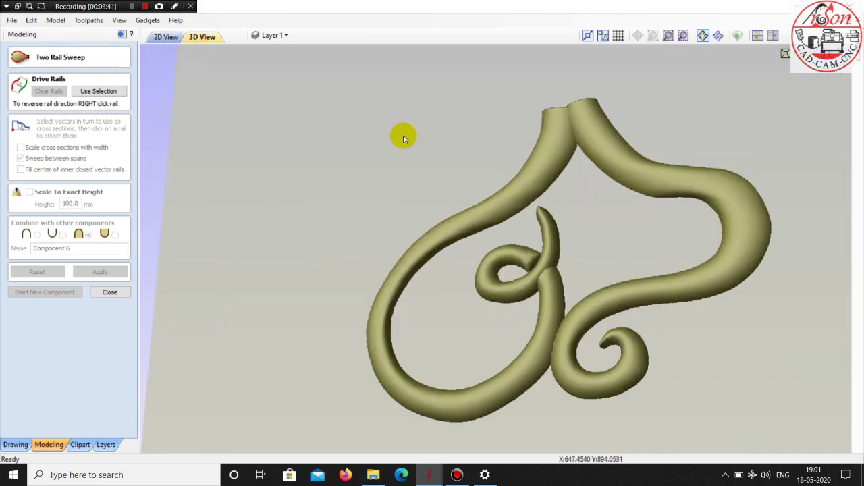
Back in the 2D view, select the outline around the octopus head
{"action": "left_click", "coordinate": [156, 37]}
{"action": "scroll", "coordinate": [395, 92], "scroll_direction": "down", "scroll_amount": 3}
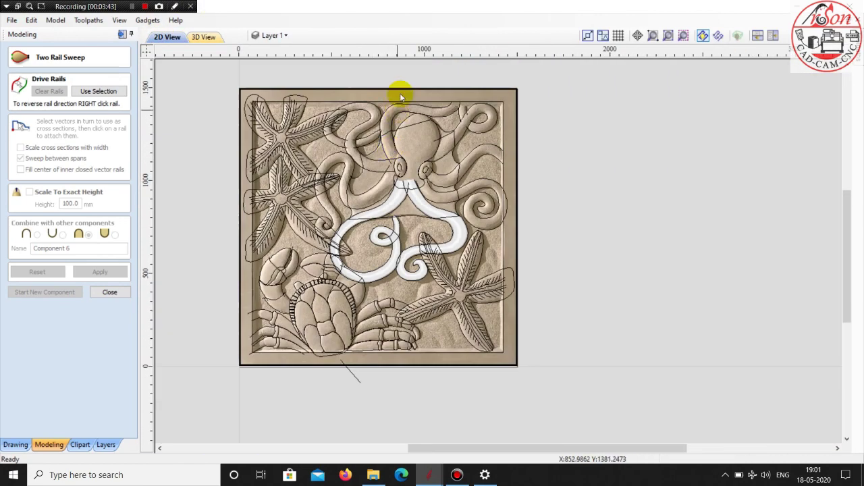
{"action": "scroll", "coordinate": [412, 153], "scroll_direction": "up", "scroll_amount": 3}
{"action": "scroll", "coordinate": [411, 154], "scroll_direction": "up", "scroll_amount": 1}
{"action": "left_click", "coordinate": [414, 147]}
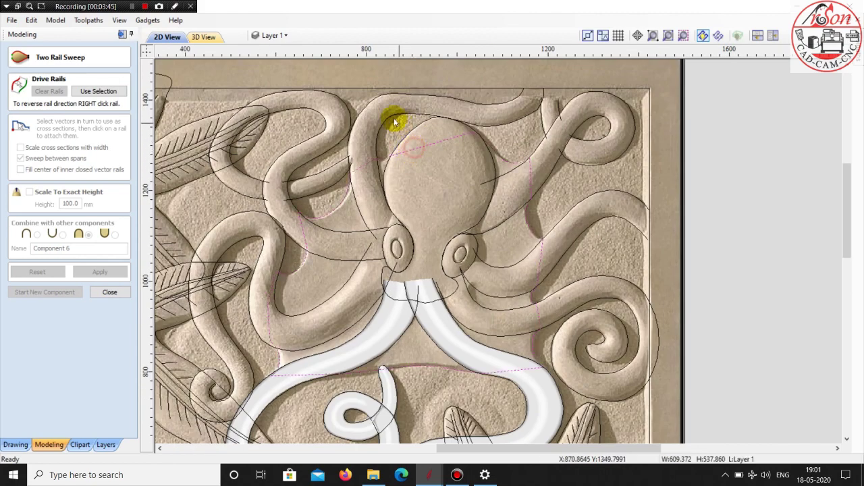
{"action": "scroll", "coordinate": [434, 198], "scroll_direction": "down", "scroll_amount": 2}
{"action": "scroll", "coordinate": [459, 84], "scroll_direction": "up", "scroll_amount": 2}
{"action": "scroll", "coordinate": [423, 132], "scroll_direction": "up", "scroll_amount": 1}
{"action": "scroll", "coordinate": [423, 132], "scroll_direction": "up", "scroll_amount": 1}
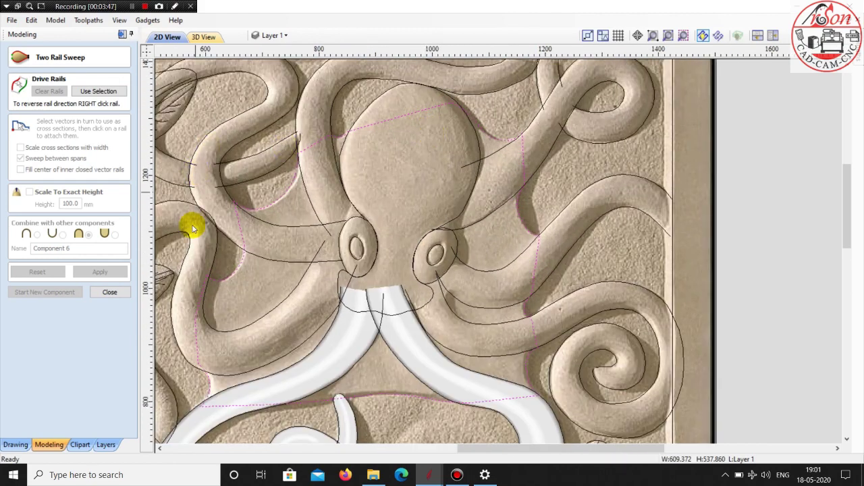
Create a raised shape from the head outline, merged into the relief
{"action": "left_click", "coordinate": [109, 289]}
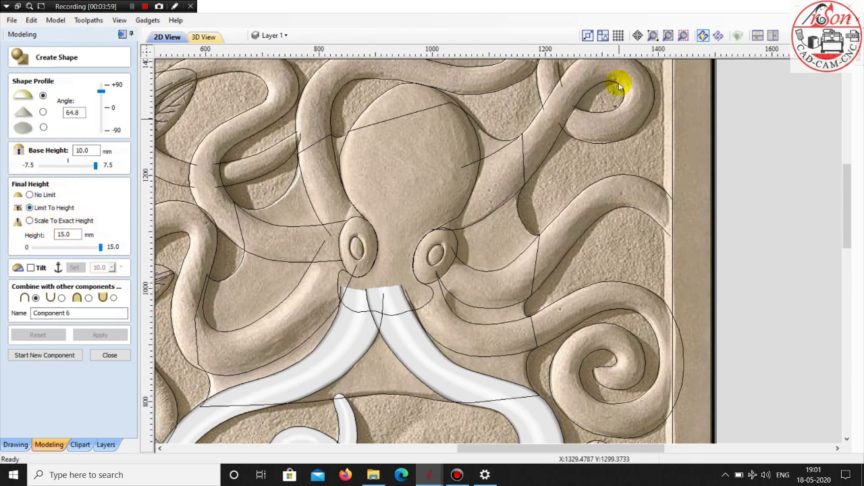
{"action": "left_click", "coordinate": [385, 122]}
{"action": "scroll", "coordinate": [442, 132], "scroll_direction": "down", "scroll_amount": 2}
{"action": "scroll", "coordinate": [446, 165], "scroll_direction": "down", "scroll_amount": 2}
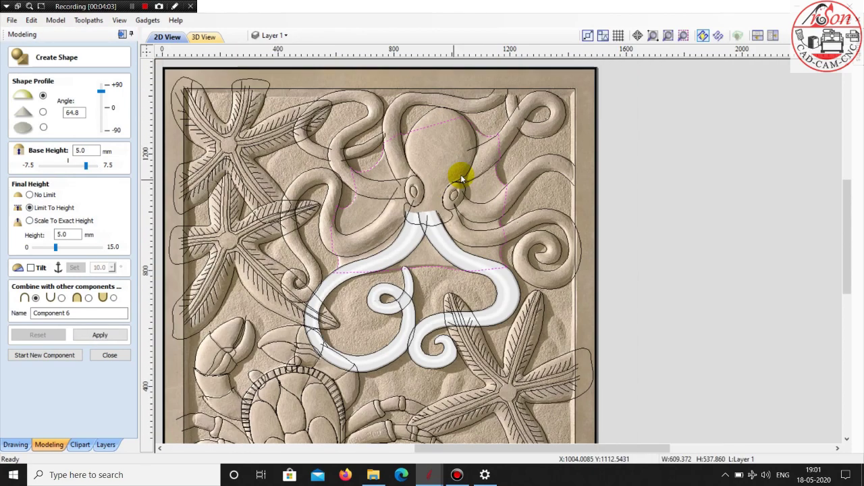
{"action": "scroll", "coordinate": [460, 174], "scroll_direction": "up", "scroll_amount": 2}
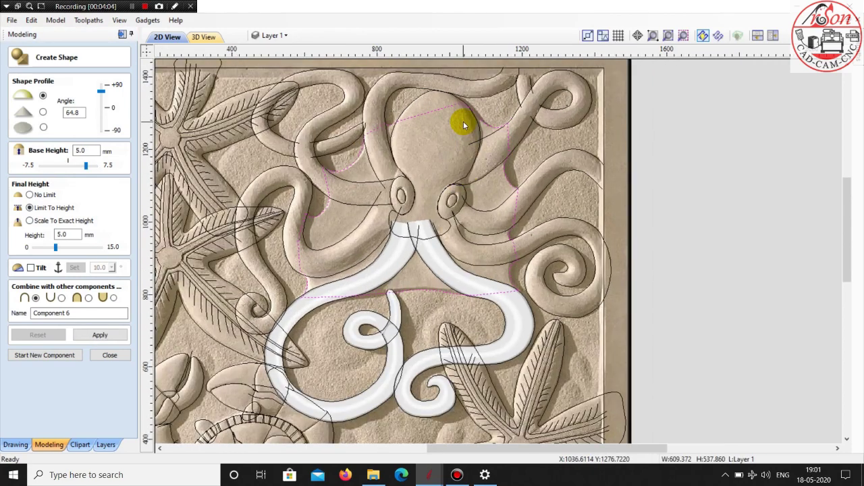
{"action": "left_click", "coordinate": [88, 298]}
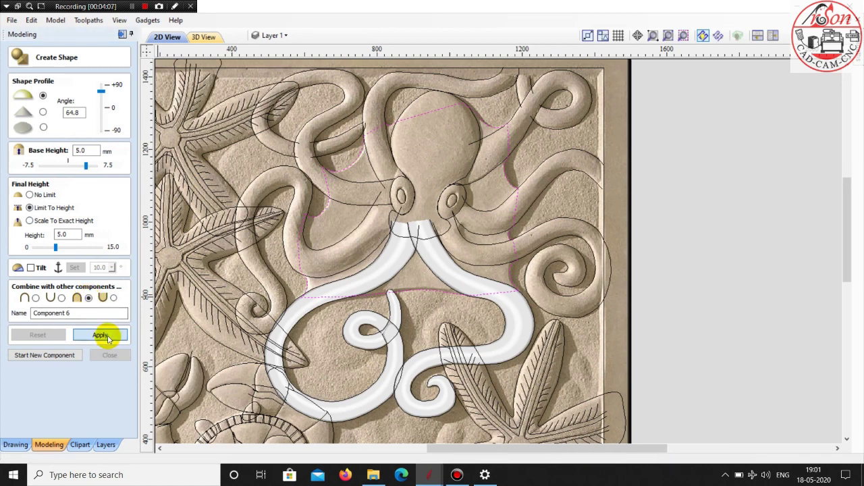
{"action": "left_click", "coordinate": [100, 334]}
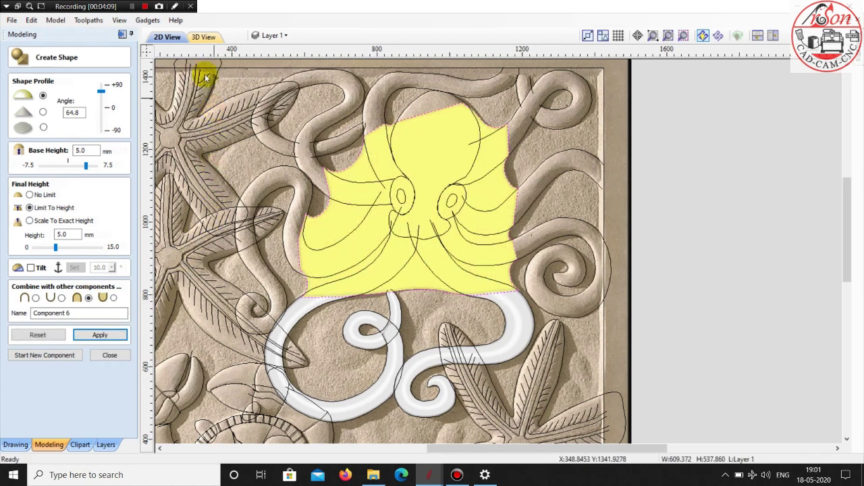
Inspect the head shape in 3D and regenerate it with a changed base height
{"action": "left_click", "coordinate": [202, 38]}
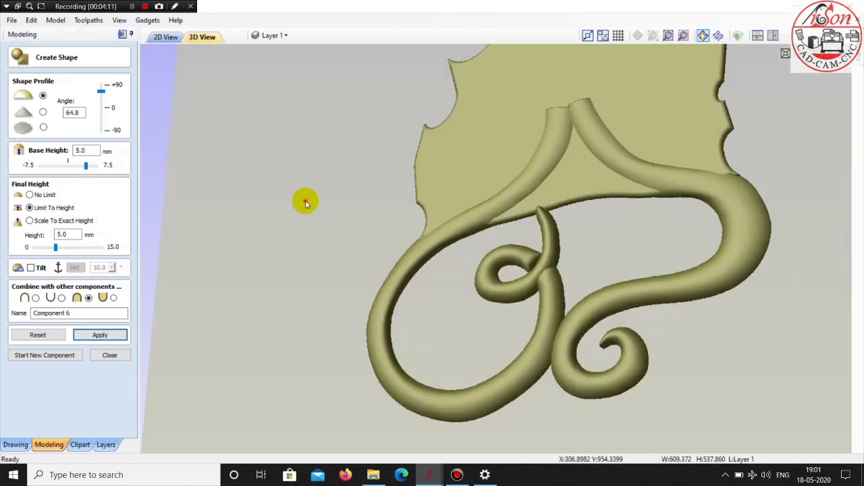
{"action": "mouse_move", "coordinate": [305, 203]}
{"action": "left_mouse_down"}
{"action": "mouse_move", "coordinate": [499, 158]}
{"action": "mouse_move", "coordinate": [450, 79]}
{"action": "left_mouse_up"}
{"action": "scroll", "coordinate": [544, 147], "scroll_direction": "up", "scroll_amount": 2}
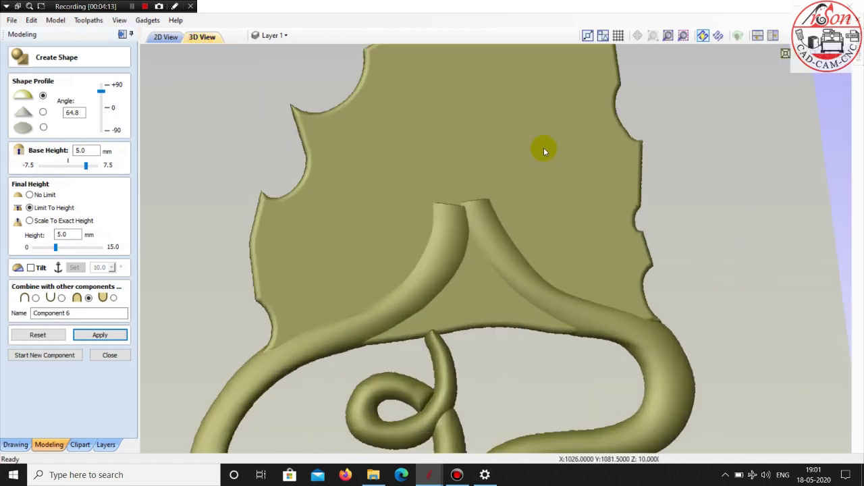
{"action": "scroll", "coordinate": [425, 144], "scroll_direction": "up", "scroll_amount": 2}
{"action": "scroll", "coordinate": [451, 184], "scroll_direction": "down", "scroll_amount": 1}
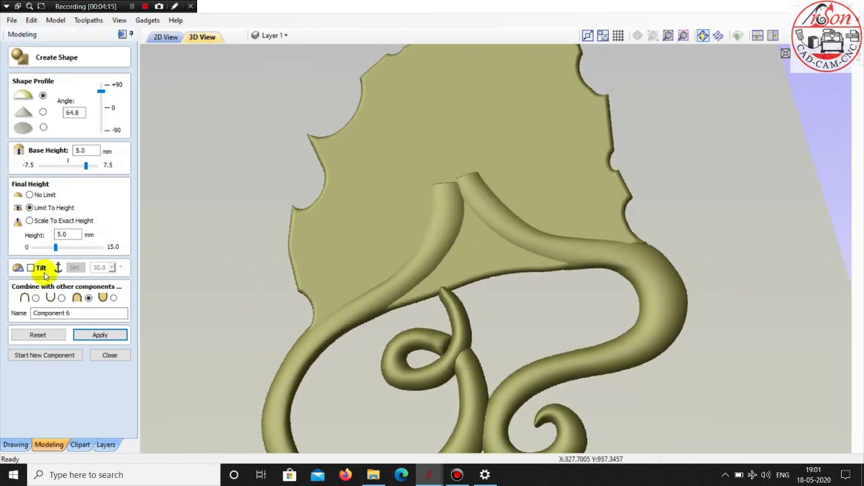
{"action": "double_click", "coordinate": [79, 154]}
{"action": "type", "text": "3"}
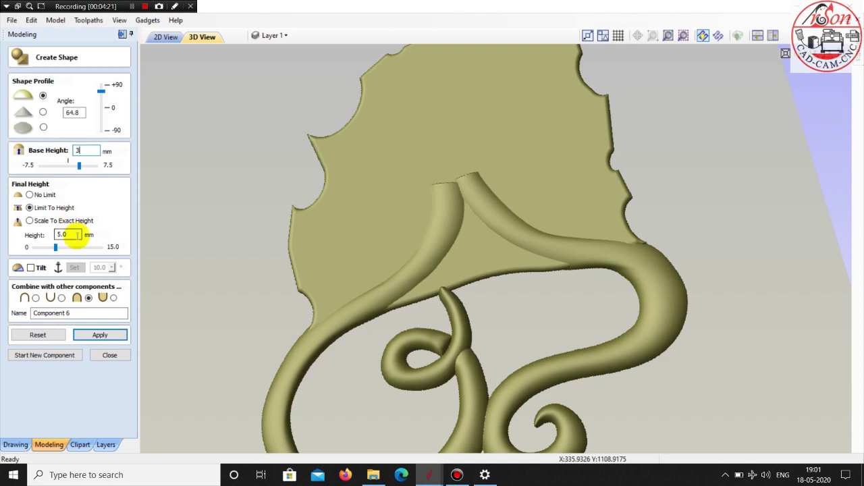
{"action": "left_click", "coordinate": [94, 335]}
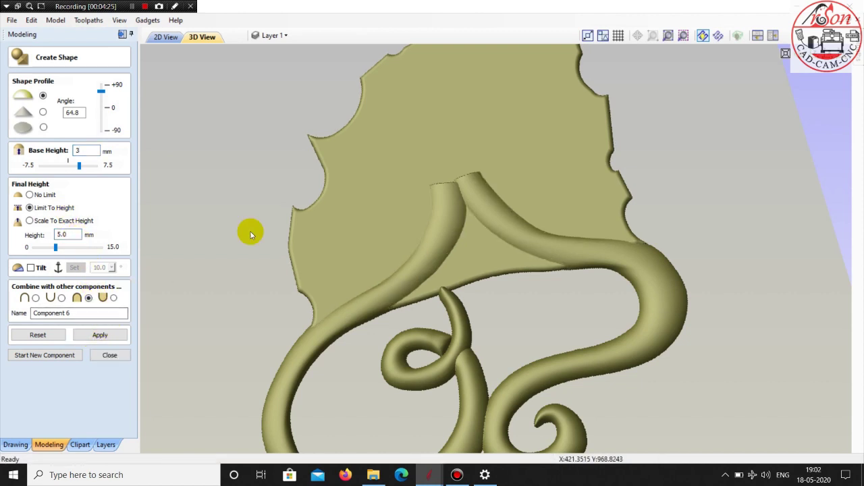
{"action": "scroll", "coordinate": [387, 180], "scroll_direction": "down", "scroll_amount": 3}
{"action": "mouse_move", "coordinate": [388, 180]}
{"action": "left_mouse_down"}
{"action": "mouse_move", "coordinate": [386, 304]}
{"action": "mouse_move", "coordinate": [361, 187]}
{"action": "mouse_move", "coordinate": [402, 194]}
{"action": "left_mouse_up"}
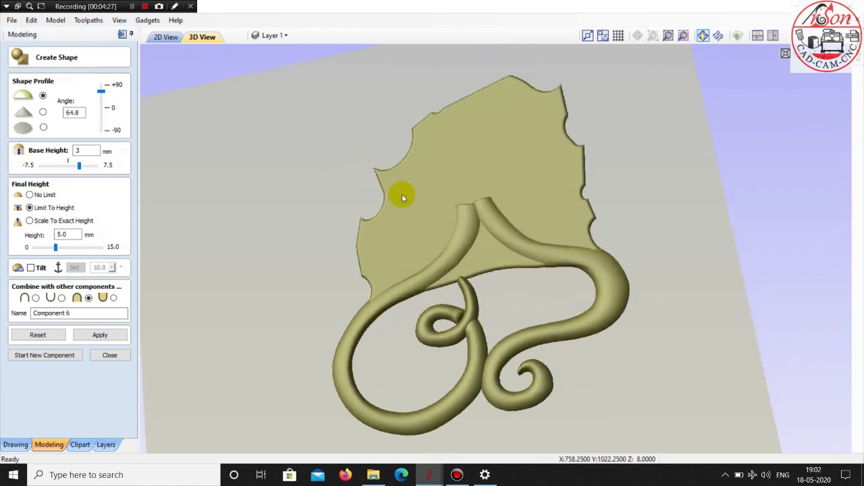
{"action": "scroll", "coordinate": [405, 202], "scroll_direction": "up", "scroll_amount": 3}
Start a new component and select the two curves leading from the right eye
{"action": "left_click", "coordinate": [64, 355]}
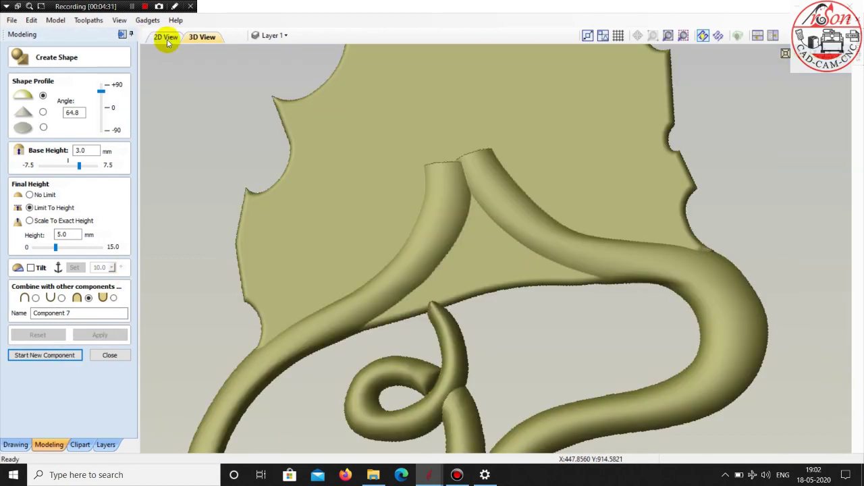
{"action": "left_click", "coordinate": [165, 37]}
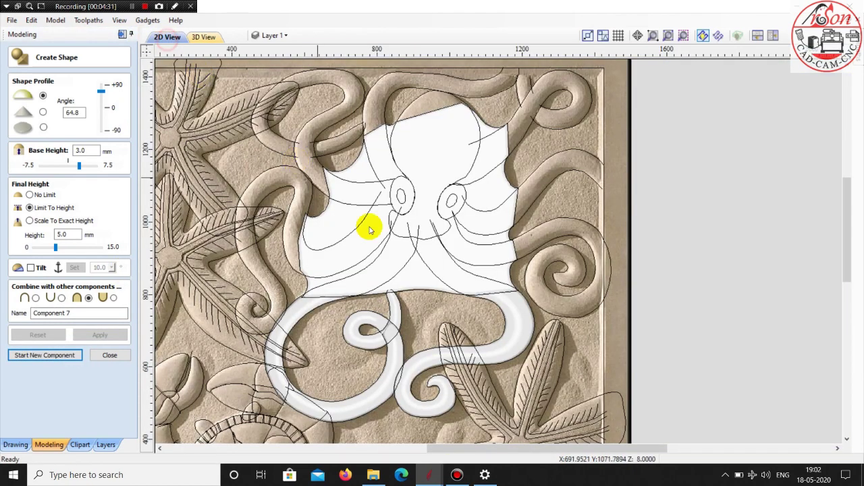
{"action": "scroll", "coordinate": [405, 243], "scroll_direction": "down", "scroll_amount": 3}
{"action": "scroll", "coordinate": [428, 236], "scroll_direction": "up", "scroll_amount": 3}
{"action": "scroll", "coordinate": [371, 250], "scroll_direction": "up", "scroll_amount": 1}
{"action": "scroll", "coordinate": [287, 246], "scroll_direction": "down", "scroll_amount": 2}
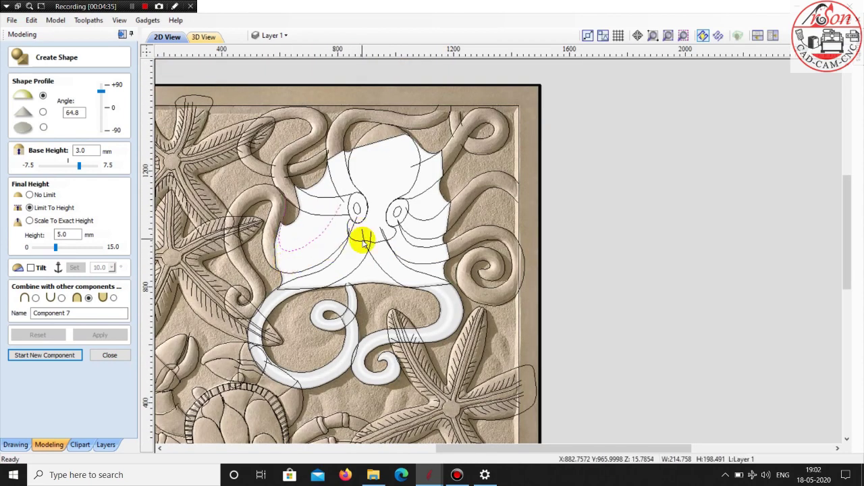
{"action": "scroll", "coordinate": [385, 187], "scroll_direction": "up", "scroll_amount": 2}
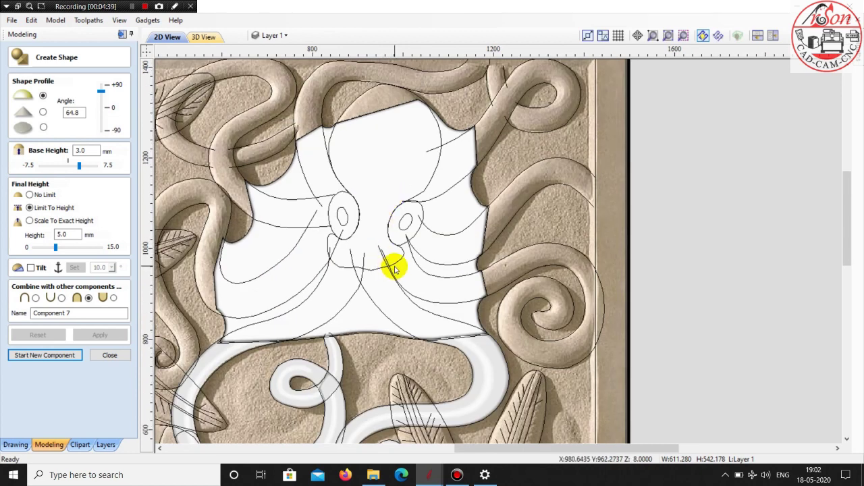
{"action": "left_click", "coordinate": [432, 302]}
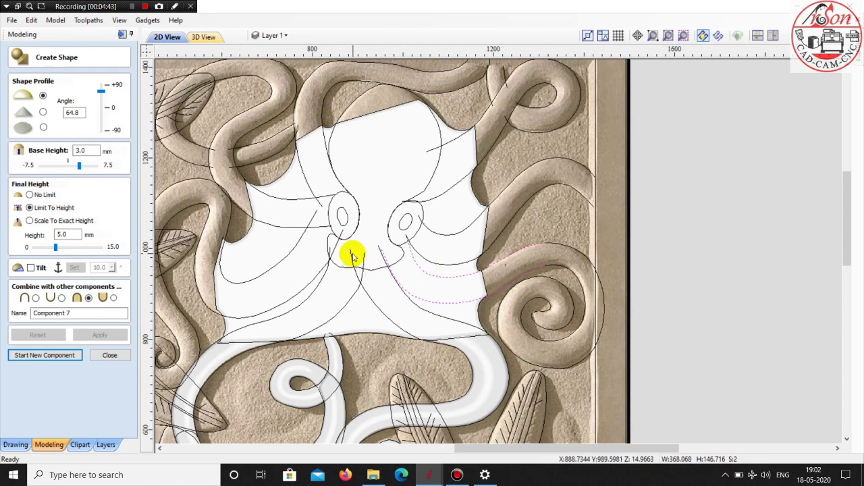
Sweep a merged tentacle between the right-eye curves as Component 7 and preview it in 3D
{"action": "left_click", "coordinate": [106, 356]}
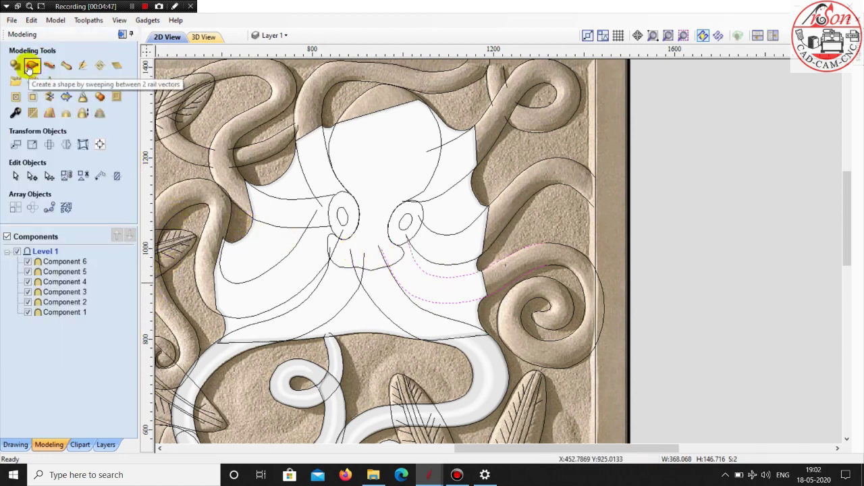
{"action": "left_click", "coordinate": [53, 81]}
{"action": "left_click", "coordinate": [94, 91]}
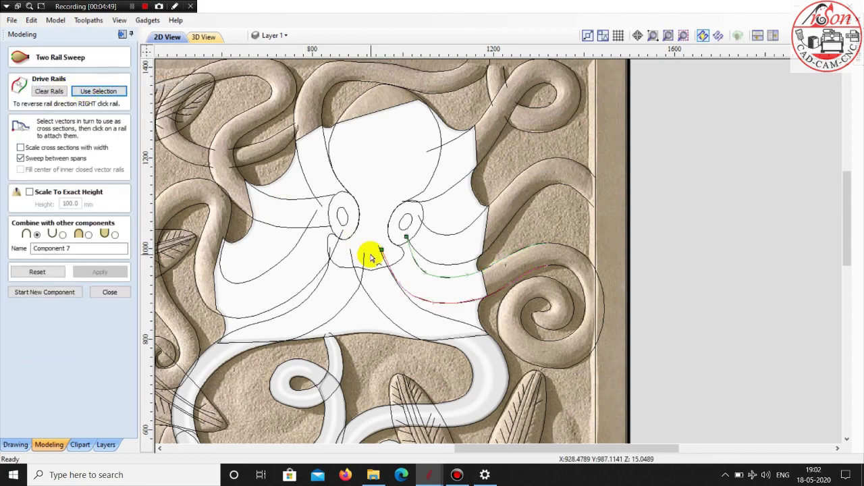
{"action": "scroll", "coordinate": [375, 257], "scroll_direction": "down", "scroll_amount": 2}
{"action": "scroll", "coordinate": [262, 380], "scroll_direction": "up", "scroll_amount": 2}
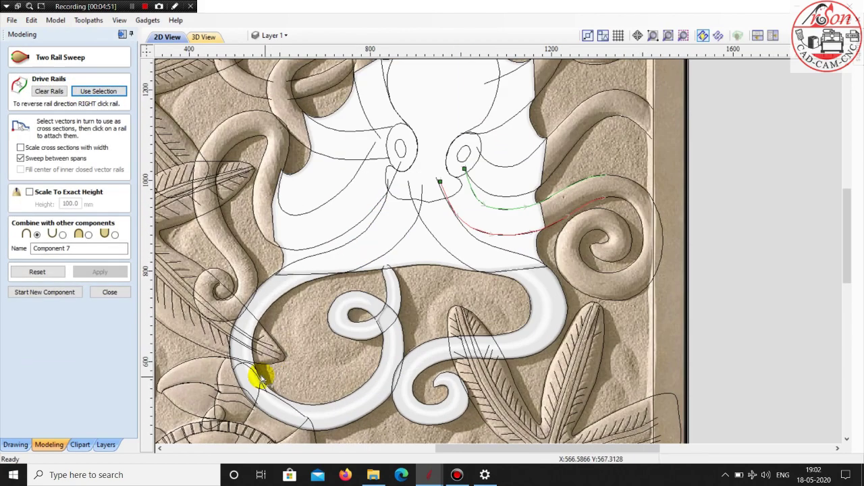
{"action": "left_click", "coordinate": [237, 368]}
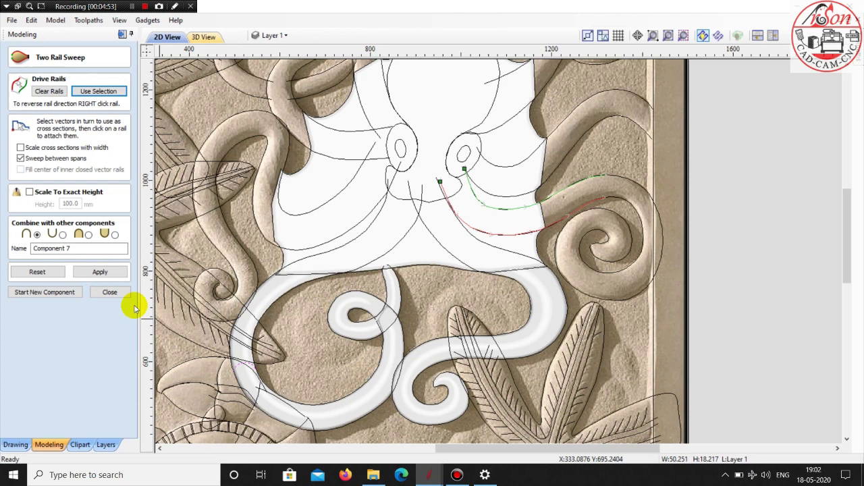
{"action": "left_click", "coordinate": [89, 241]}
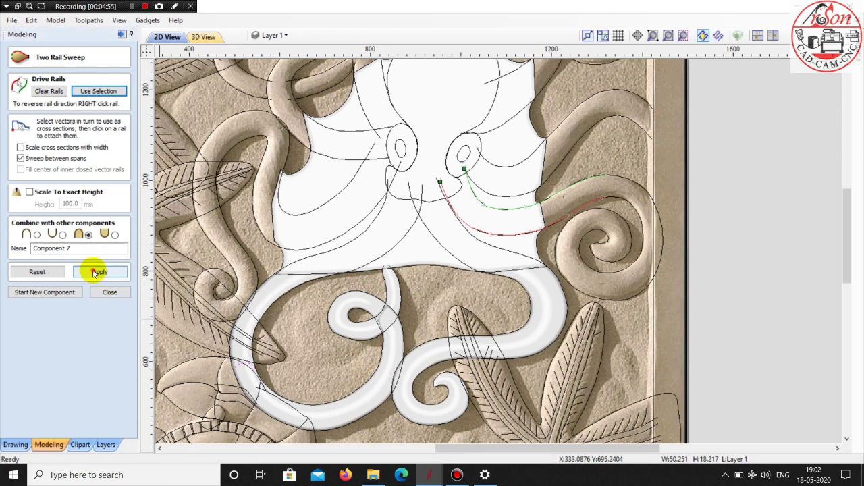
{"action": "left_click", "coordinate": [99, 271]}
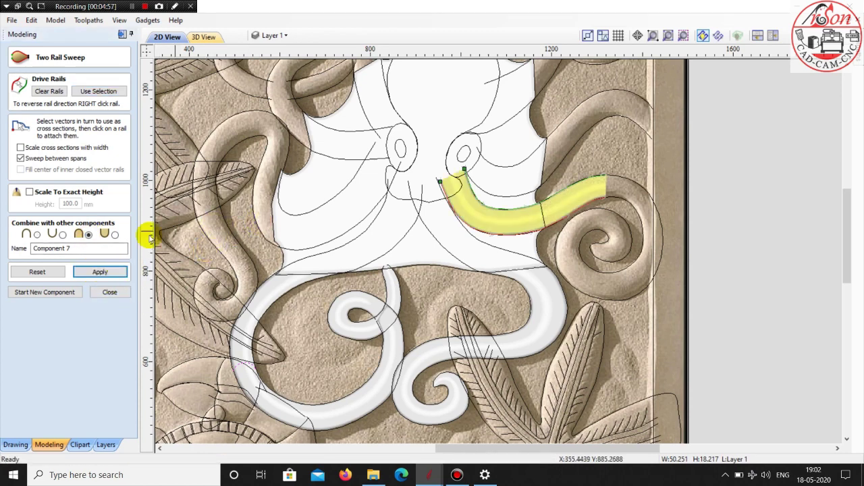
{"action": "left_click", "coordinate": [36, 293]}
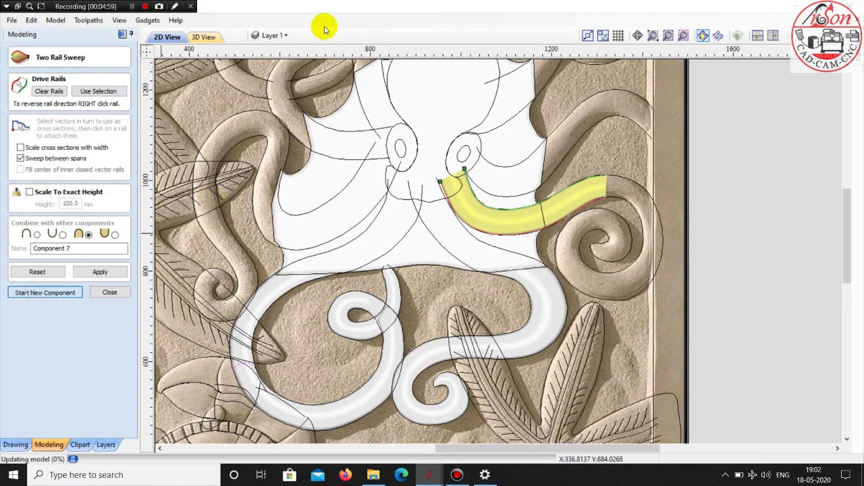
{"action": "left_click", "coordinate": [208, 39]}
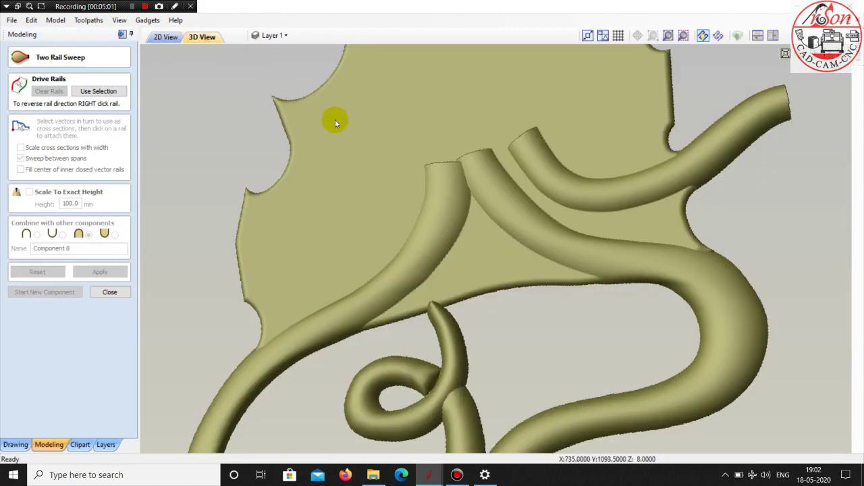
{"action": "left_click", "coordinate": [154, 38]}
Sweep the right-hand spiral and its outer curve into a raised coil as Component 8
{"action": "scroll", "coordinate": [440, 158], "scroll_direction": "up", "scroll_amount": 2}
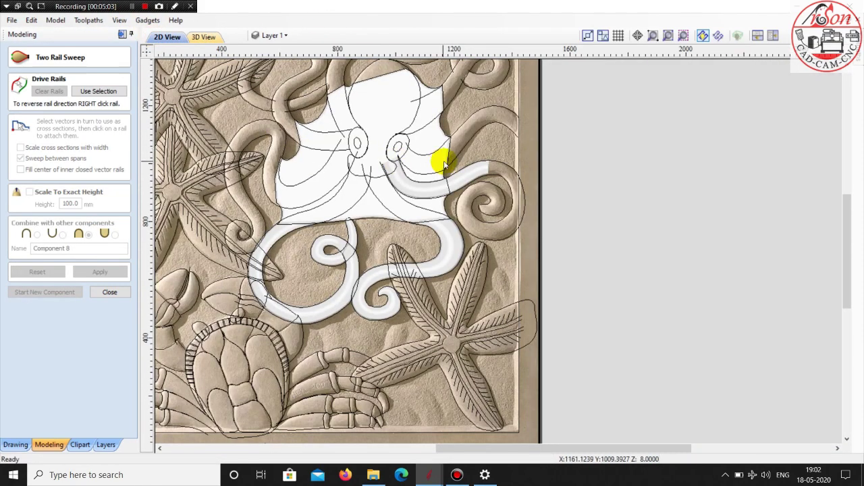
{"action": "scroll", "coordinate": [528, 192], "scroll_direction": "up", "scroll_amount": 2}
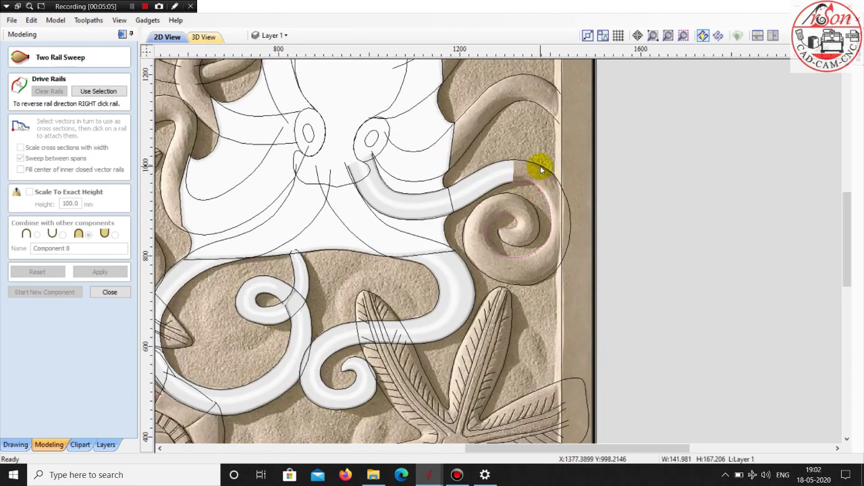
{"action": "left_click", "coordinate": [540, 169], "text": "shift"}
{"action": "left_click", "coordinate": [106, 90]}
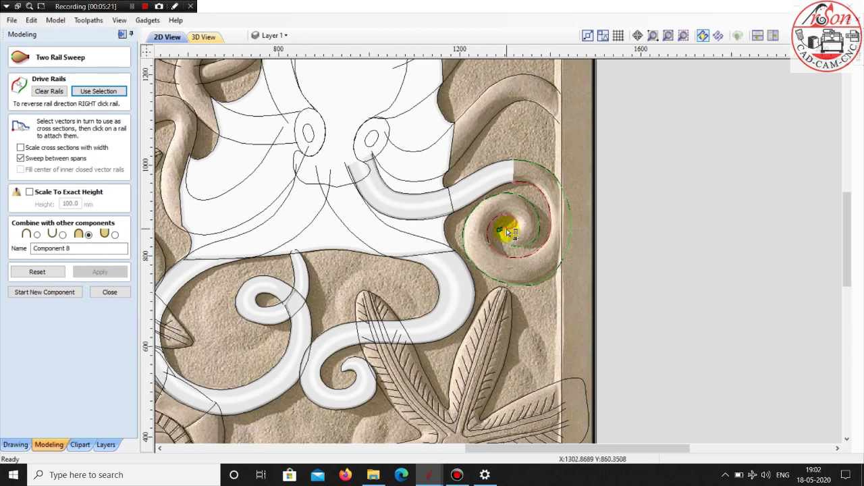
{"action": "scroll", "coordinate": [502, 223], "scroll_direction": "up", "scroll_amount": 1}
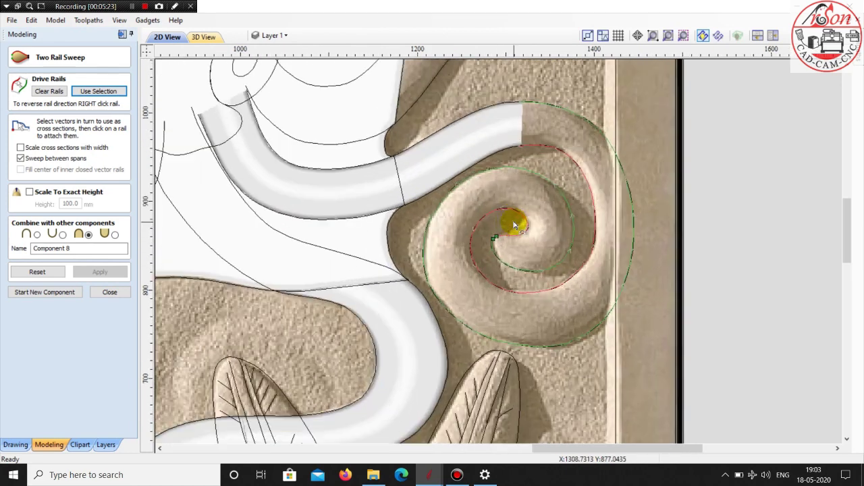
{"action": "scroll", "coordinate": [500, 214], "scroll_direction": "up", "scroll_amount": 2}
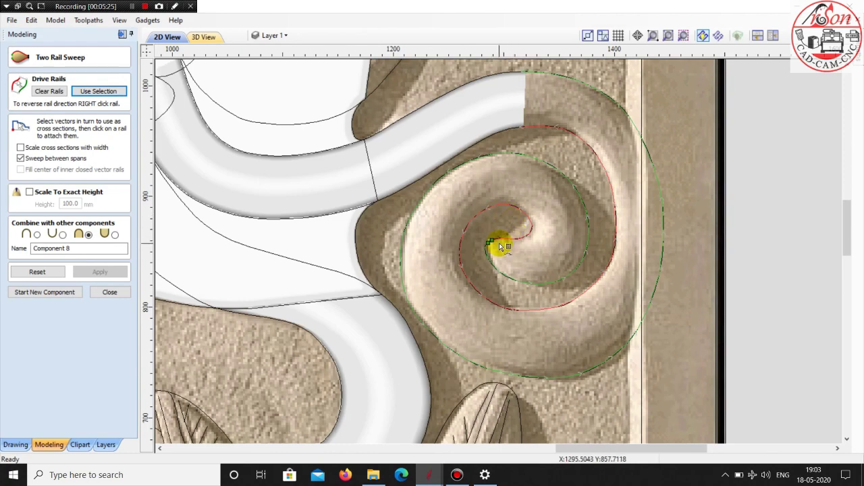
{"action": "scroll", "coordinate": [499, 238], "scroll_direction": "down", "scroll_amount": 4}
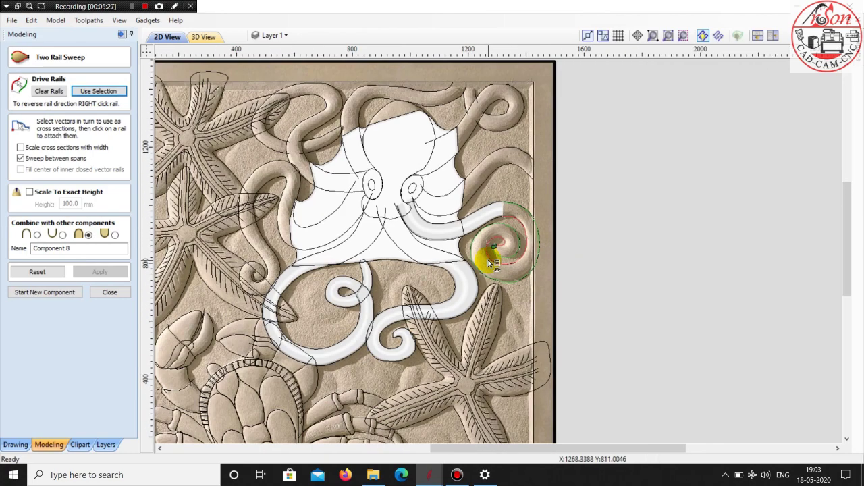
{"action": "scroll", "coordinate": [505, 235], "scroll_direction": "up", "scroll_amount": 2}
{"action": "scroll", "coordinate": [540, 303], "scroll_direction": "down", "scroll_amount": 3}
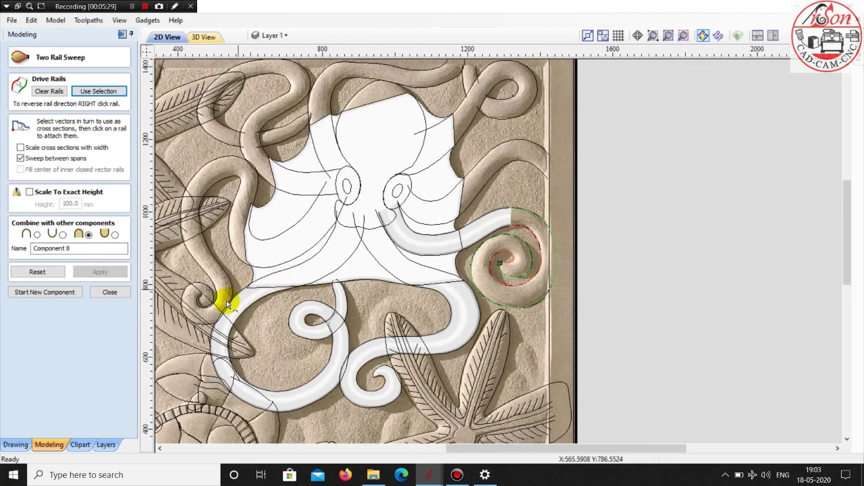
{"action": "scroll", "coordinate": [203, 346], "scroll_direction": "up", "scroll_amount": 2}
{"action": "scroll", "coordinate": [220, 343], "scroll_direction": "up", "scroll_amount": 2}
{"action": "left_click", "coordinate": [218, 333]}
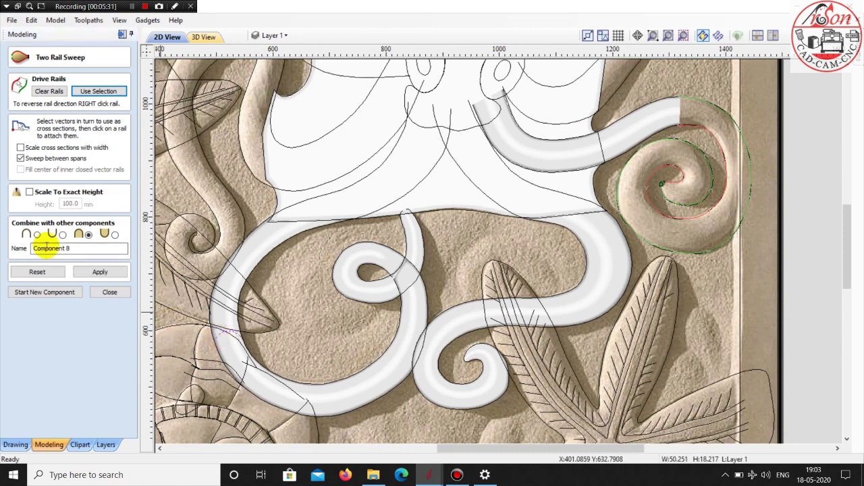
{"action": "left_click", "coordinate": [98, 274]}
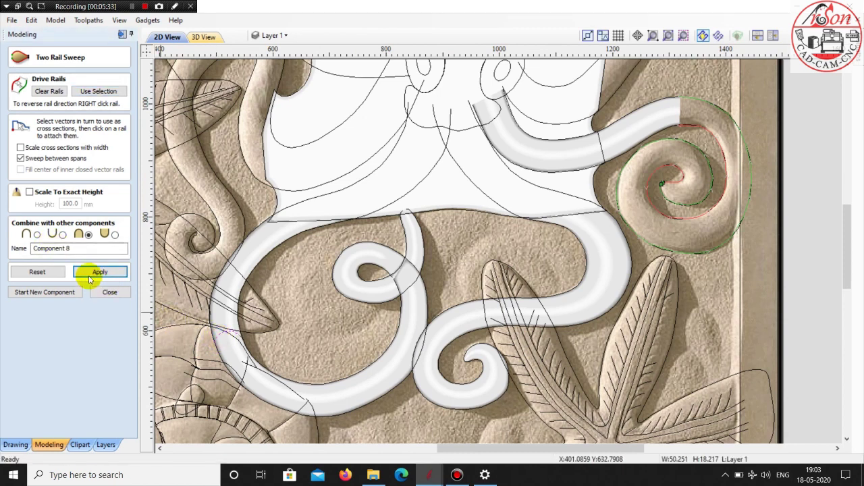
{"action": "left_click", "coordinate": [40, 292]}
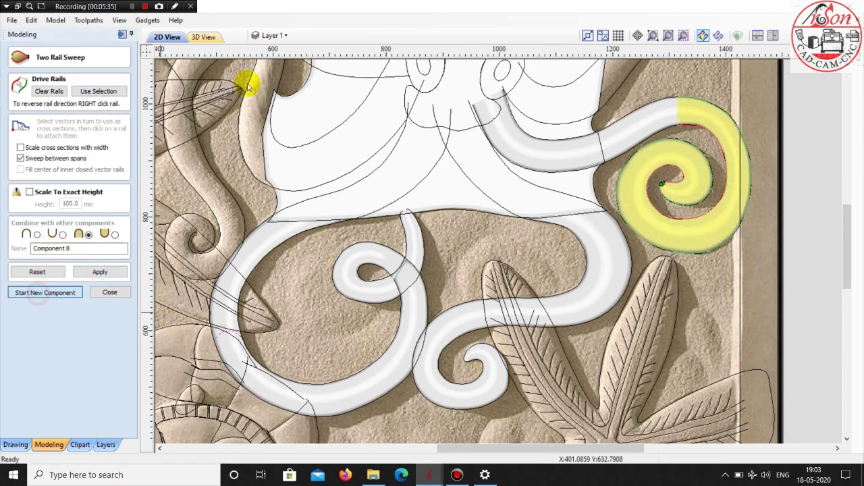
Check the finished coil in 3D, then return to the 2D drawing
{"action": "left_click", "coordinate": [202, 37]}
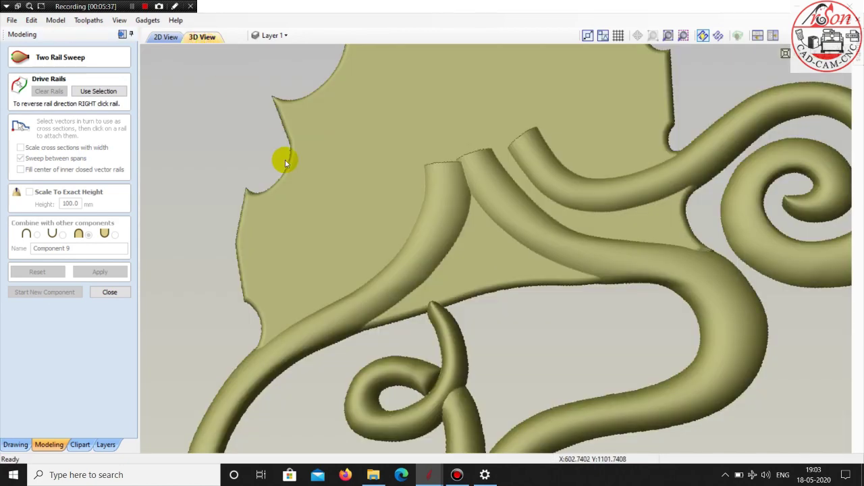
{"action": "scroll", "coordinate": [291, 157], "scroll_direction": "down", "scroll_amount": 5}
{"action": "left_click_drag", "start_coordinate": [329, 204], "coordinate": [424, 217]}
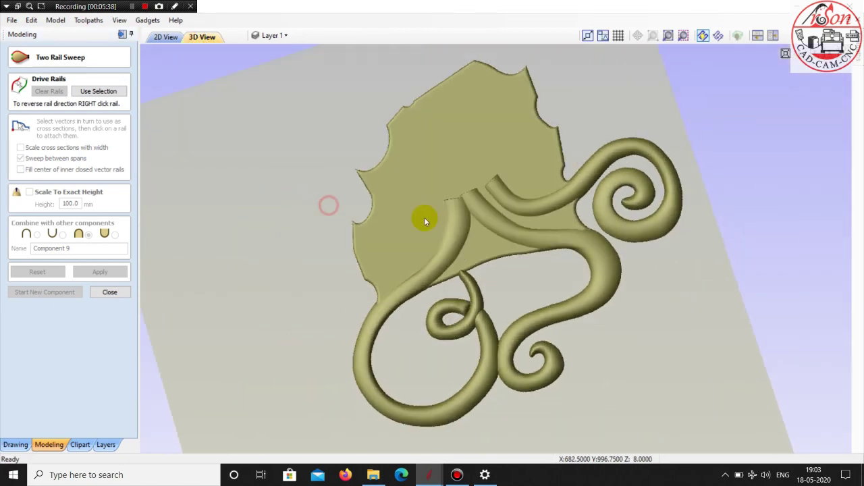
{"action": "left_click", "coordinate": [166, 37]}
{"action": "scroll", "coordinate": [583, 139], "scroll_direction": "down", "scroll_amount": 3}
{"action": "scroll", "coordinate": [679, 158], "scroll_direction": "up", "scroll_amount": 3}
Select the spiral curve and zoom out to survey the whole swept relief
{"action": "scroll", "coordinate": [532, 229], "scroll_direction": "up", "scroll_amount": 2}
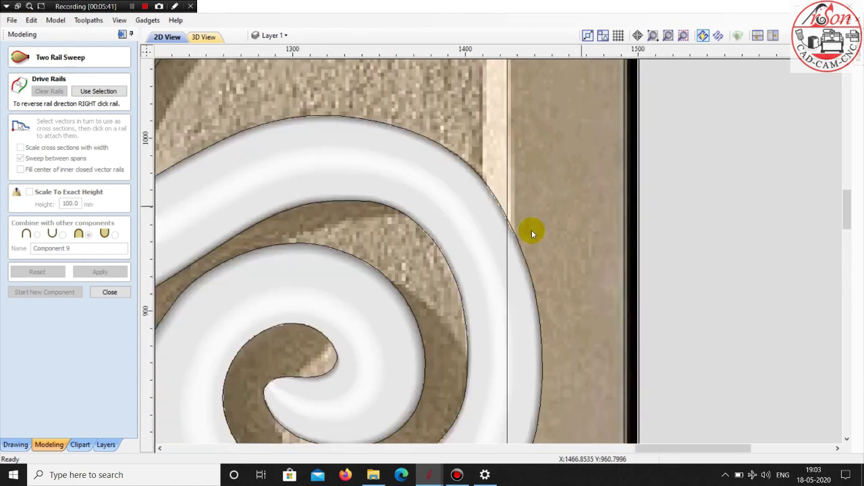
{"action": "left_click", "coordinate": [432, 235]}
{"action": "scroll", "coordinate": [441, 243], "scroll_direction": "up", "scroll_amount": 2}
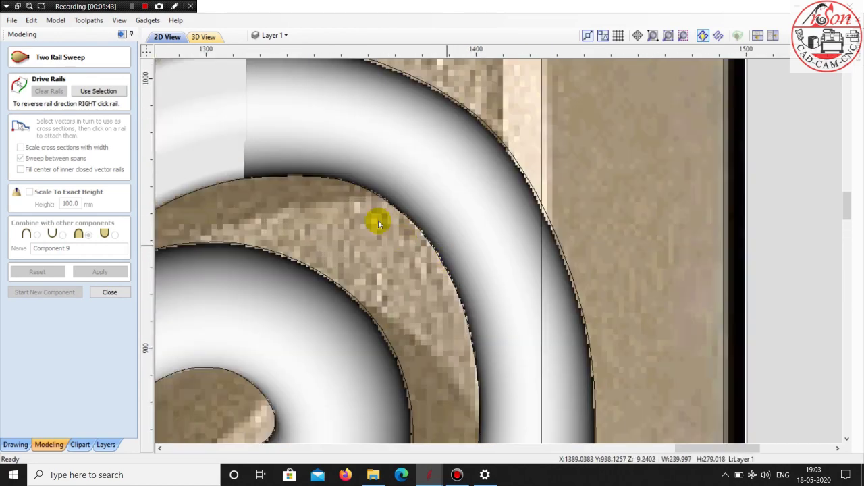
{"action": "scroll", "coordinate": [202, 81], "scroll_direction": "up", "scroll_amount": 1}
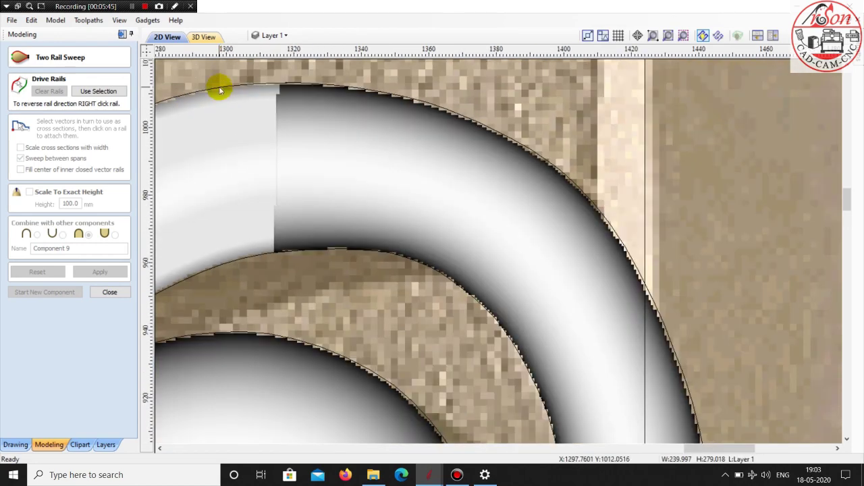
{"action": "scroll", "coordinate": [270, 84], "scroll_direction": "up", "scroll_amount": 2}
{"action": "scroll", "coordinate": [310, 82], "scroll_direction": "up", "scroll_amount": 3}
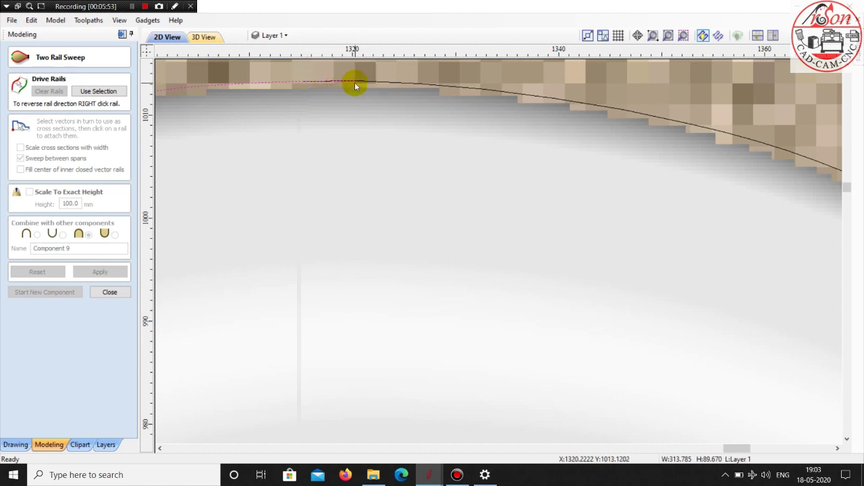
{"action": "scroll", "coordinate": [360, 86], "scroll_direction": "down", "scroll_amount": 3}
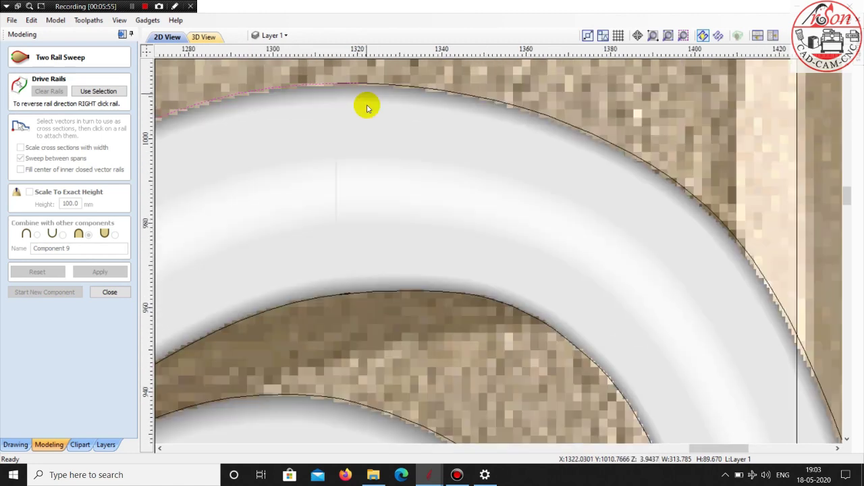
{"action": "scroll", "coordinate": [531, 203], "scroll_direction": "down", "scroll_amount": 2}
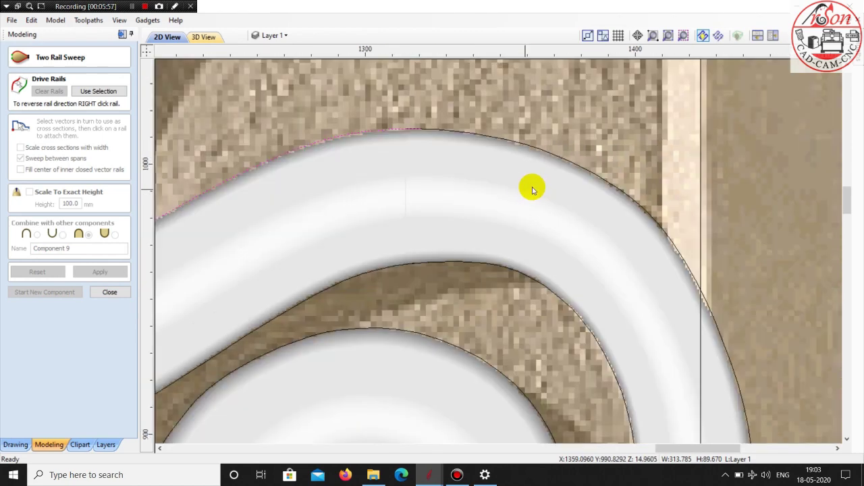
{"action": "scroll", "coordinate": [526, 170], "scroll_direction": "down", "scroll_amount": 3}
{"action": "scroll", "coordinate": [531, 169], "scroll_direction": "down", "scroll_amount": 3}
{"action": "scroll", "coordinate": [531, 169], "scroll_direction": "down", "scroll_amount": 1}
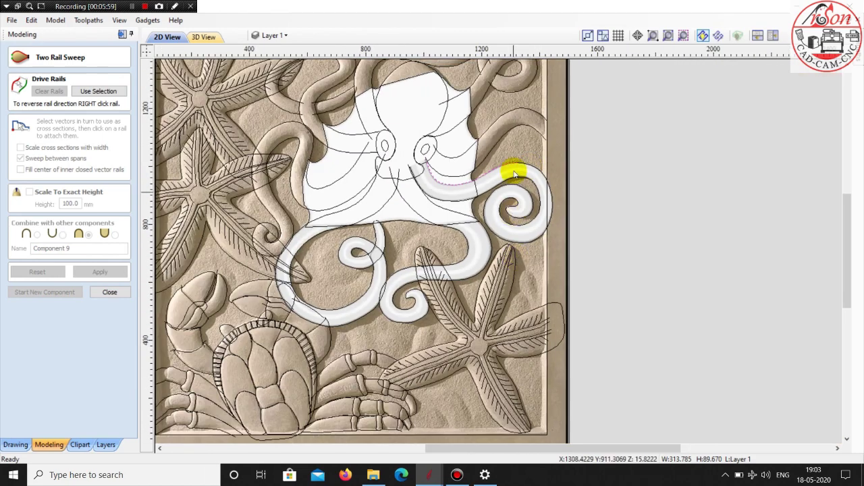
{"action": "scroll", "coordinate": [517, 174], "scroll_direction": "down", "scroll_amount": 1}
{"action": "scroll", "coordinate": [534, 135], "scroll_direction": "up", "scroll_amount": 1}
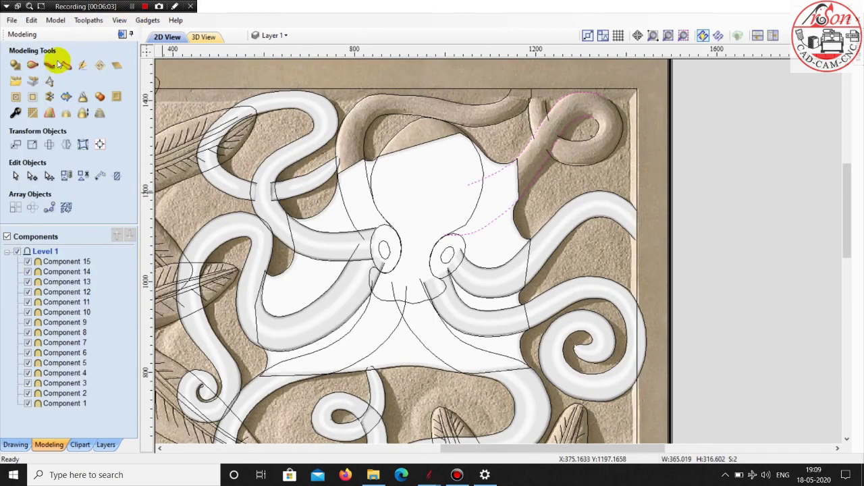
Two-rail sweep the next selected tentacle and start a new component
{"action": "left_click", "coordinate": [32, 65]}
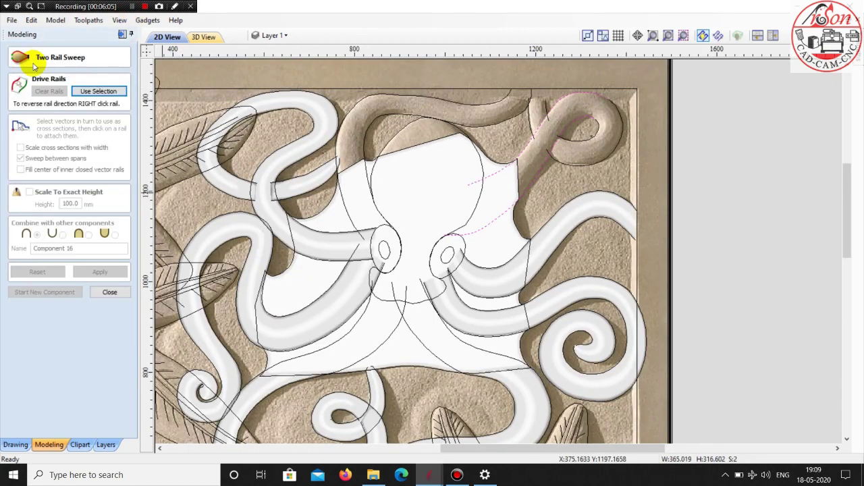
{"action": "left_click", "coordinate": [83, 91]}
{"action": "scroll", "coordinate": [341, 247], "scroll_direction": "down", "scroll_amount": 2}
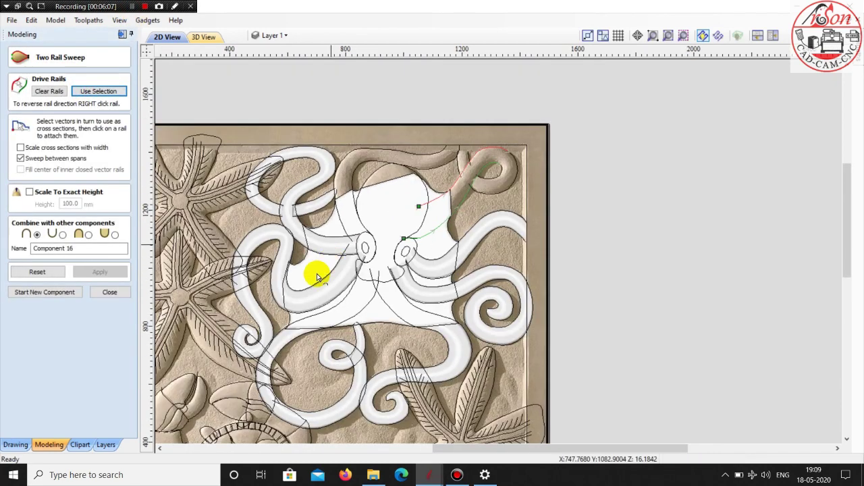
{"action": "scroll", "coordinate": [315, 272], "scroll_direction": "down", "scroll_amount": 1}
{"action": "scroll", "coordinate": [276, 365], "scroll_direction": "up", "scroll_amount": 1}
{"action": "left_click", "coordinate": [274, 363]}
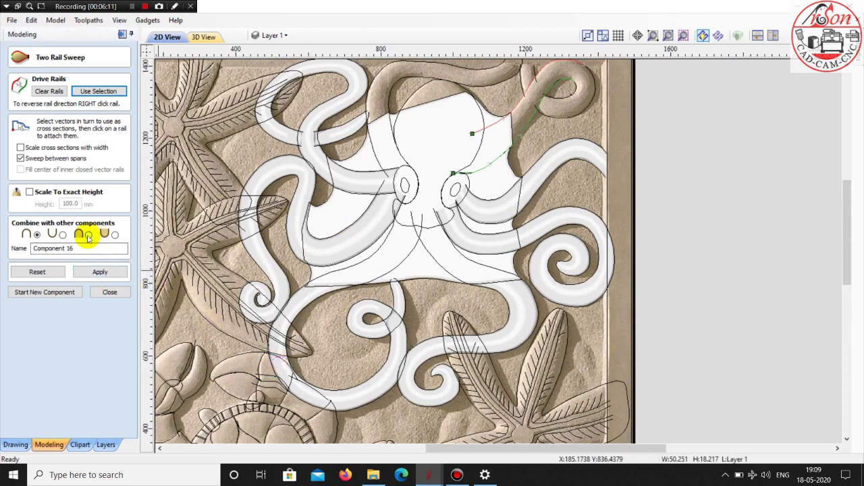
{"action": "left_click", "coordinate": [90, 269]}
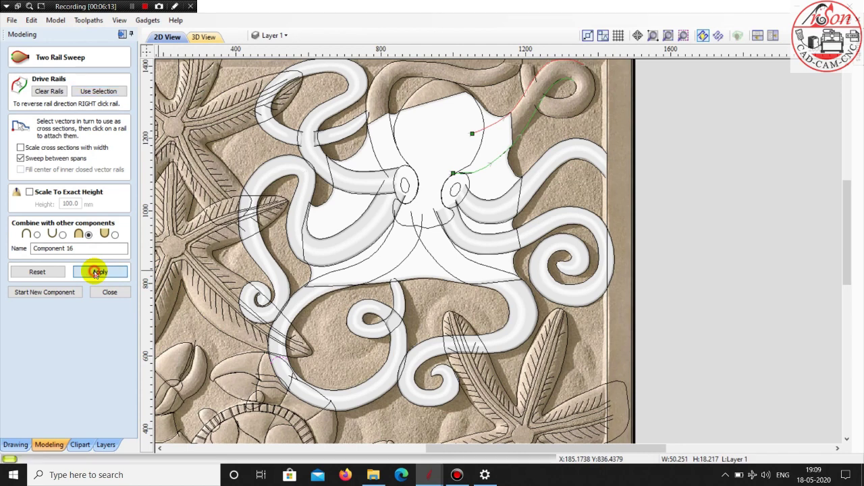
{"action": "left_click", "coordinate": [47, 292]}
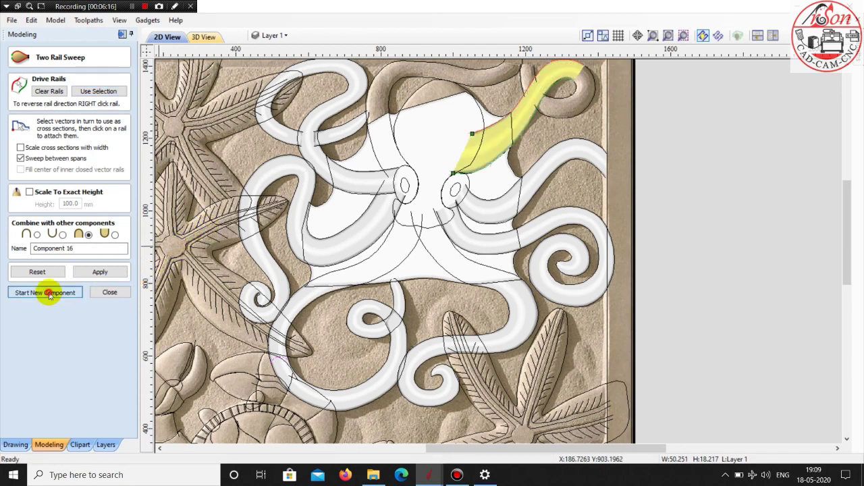
Sweep the upper-right tentacle curl as its own component
{"action": "left_click", "coordinate": [569, 100]}
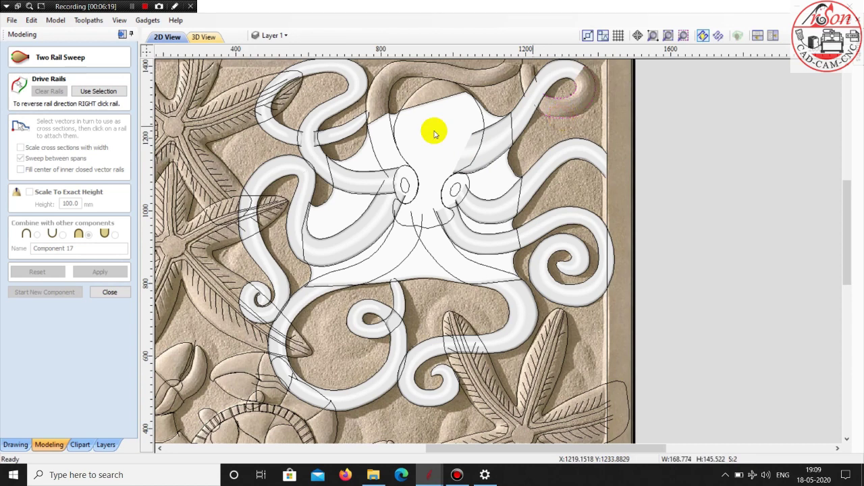
{"action": "left_click", "coordinate": [99, 91]}
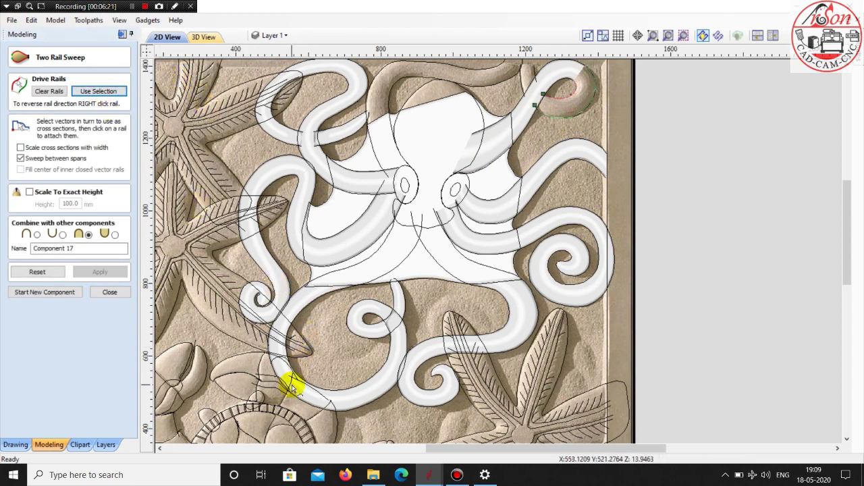
{"action": "left_click", "coordinate": [276, 359]}
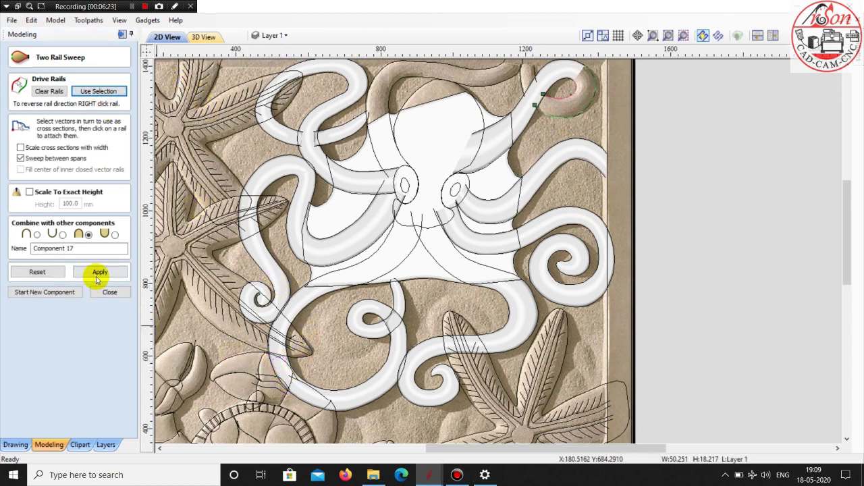
{"action": "left_click", "coordinate": [98, 272]}
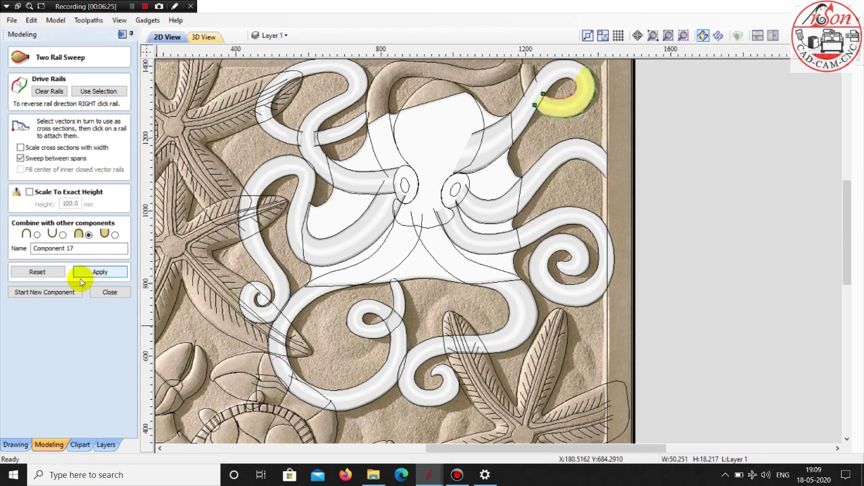
{"action": "left_click", "coordinate": [46, 293]}
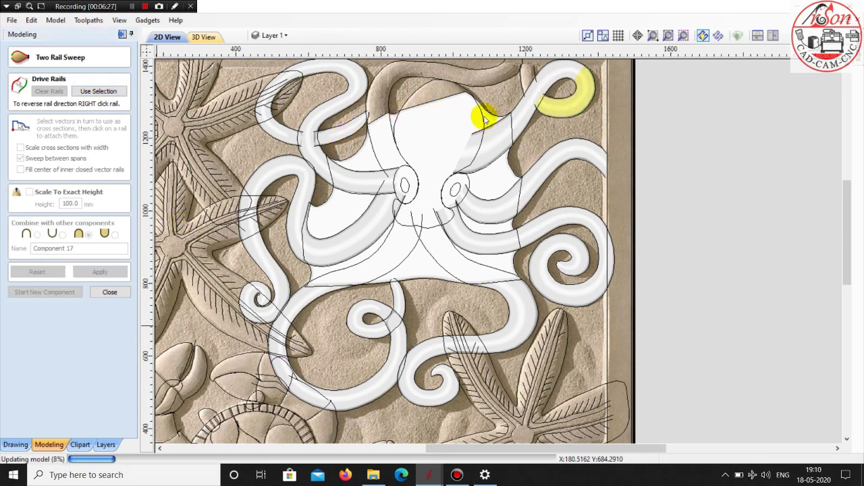
Sweep the top-left tentacle and the short section near the top as new components
{"action": "left_click", "coordinate": [389, 79]}
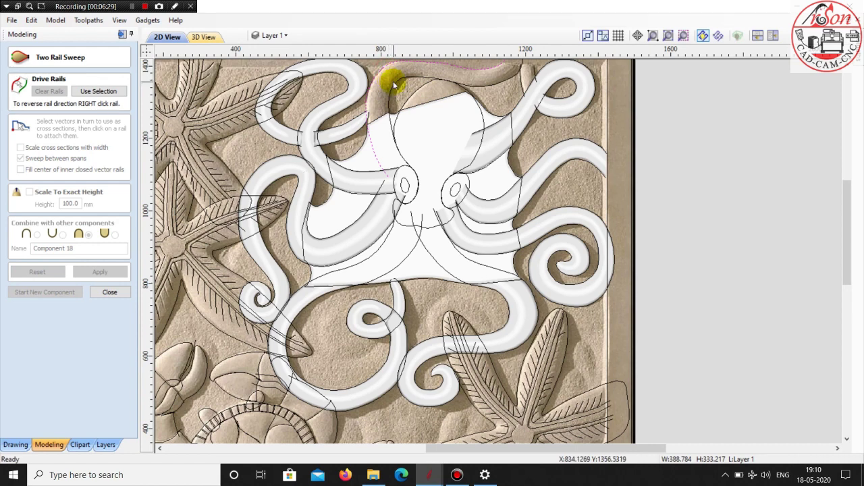
{"action": "left_click", "coordinate": [99, 90]}
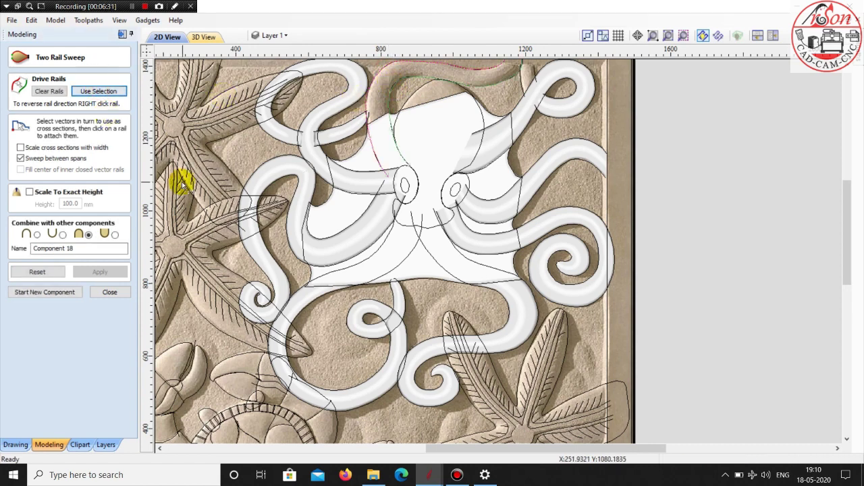
{"action": "left_click", "coordinate": [275, 362]}
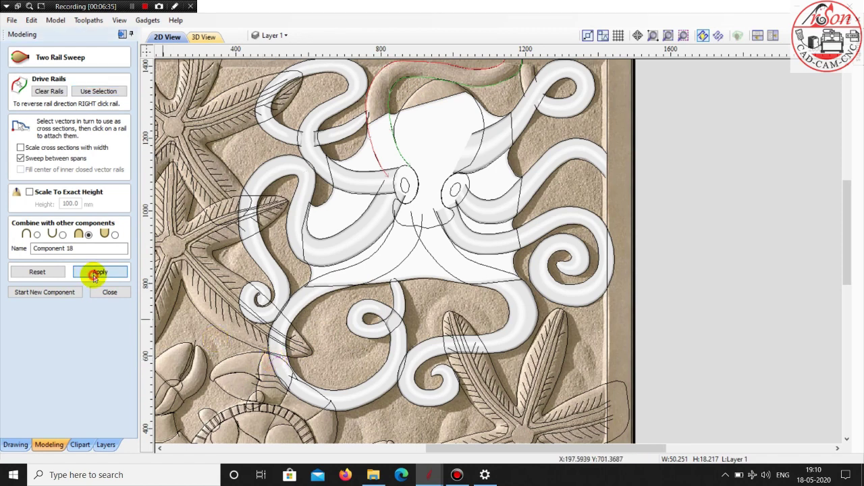
{"action": "left_click", "coordinate": [100, 272]}
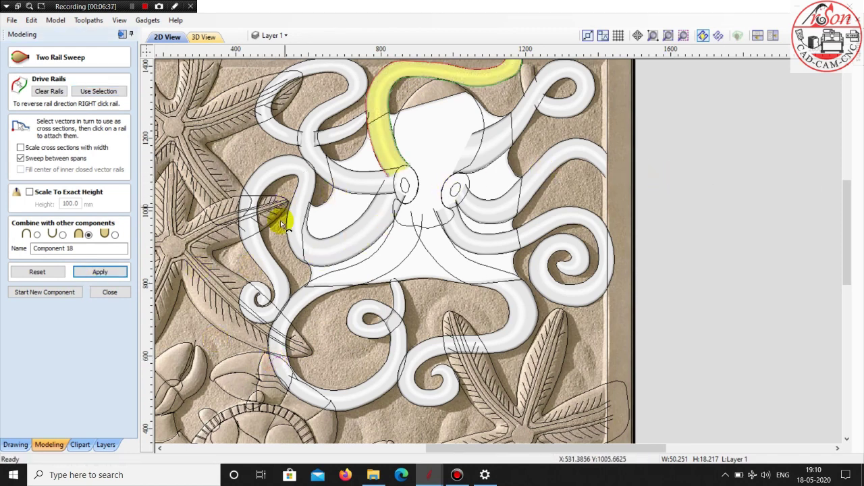
{"action": "left_click", "coordinate": [60, 292]}
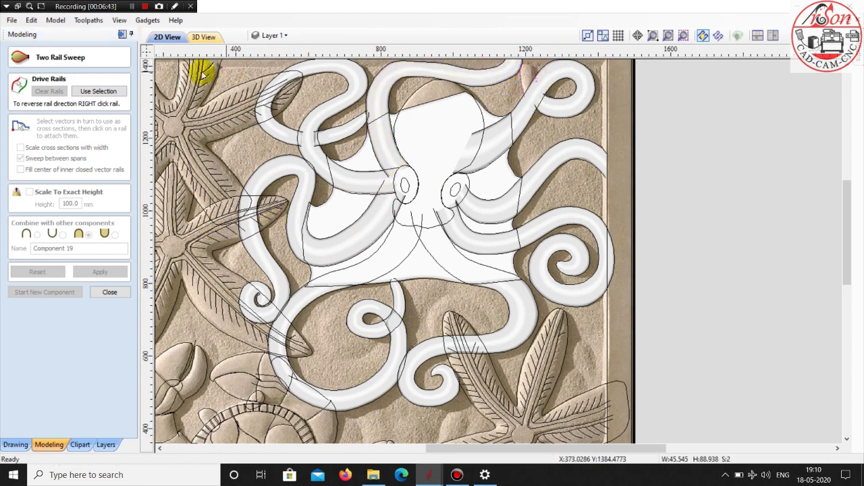
{"action": "left_click", "coordinate": [98, 91]}
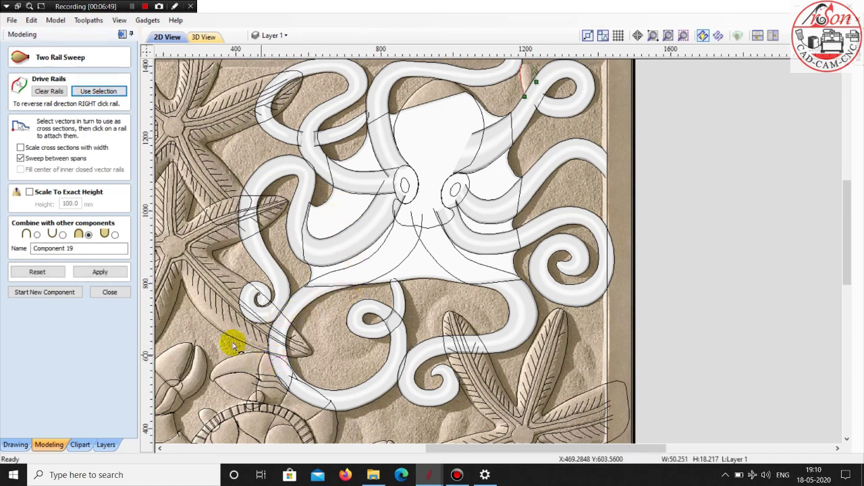
{"action": "left_click", "coordinate": [100, 272]}
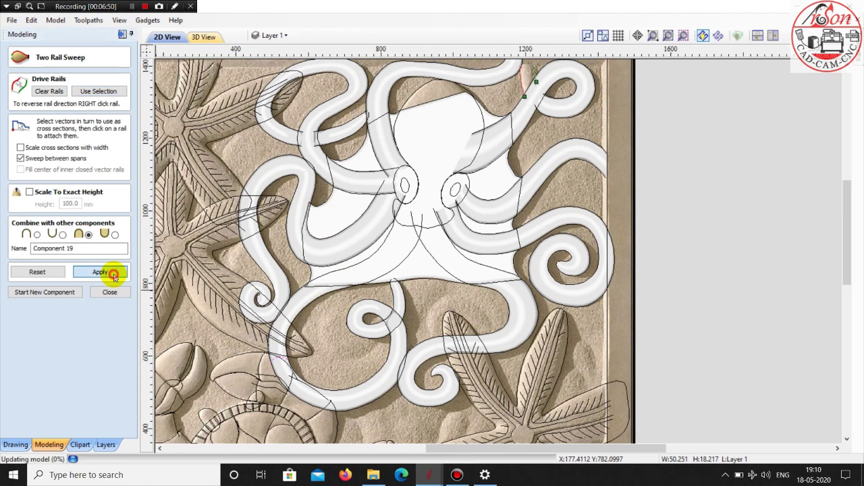
{"action": "left_click", "coordinate": [57, 294]}
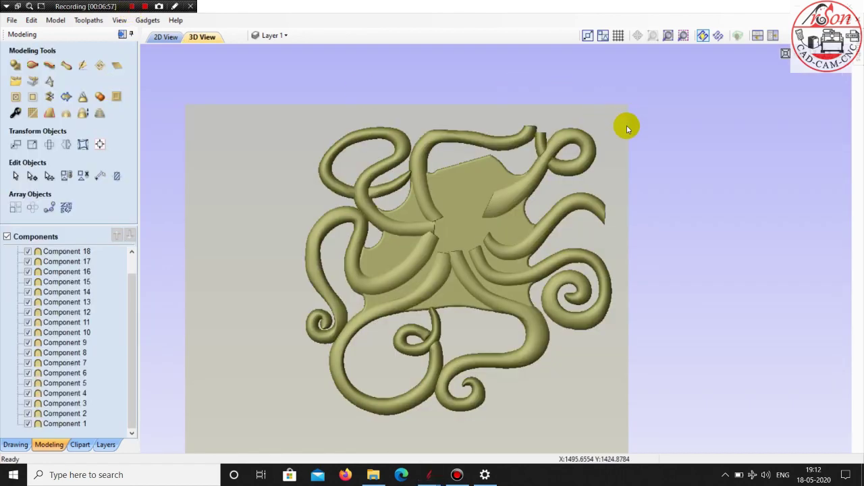
Zoom in on the right loop in 3D, select Component 17 and open Sculpting
{"action": "scroll", "coordinate": [627, 126], "scroll_direction": "up", "scroll_amount": 2}
{"action": "scroll", "coordinate": [627, 126], "scroll_direction": "up", "scroll_amount": 3}
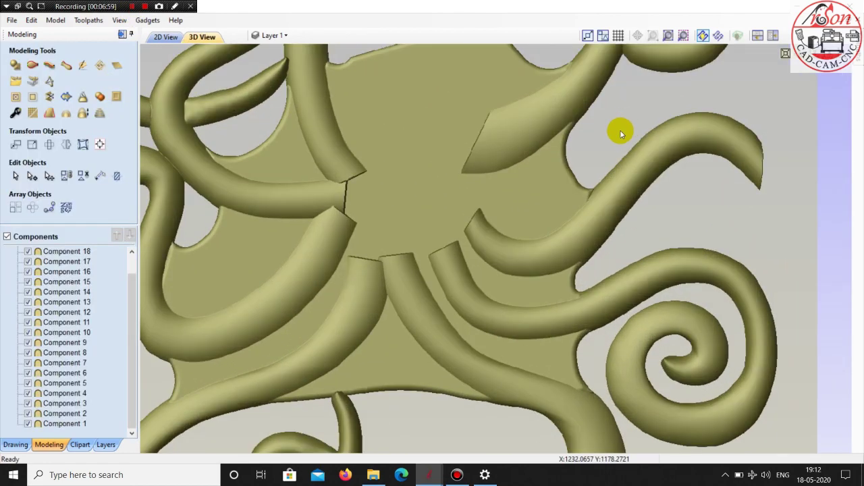
{"action": "scroll", "coordinate": [546, 285], "scroll_direction": "up", "scroll_amount": 2}
{"action": "scroll", "coordinate": [567, 275], "scroll_direction": "up", "scroll_amount": 2}
{"action": "scroll", "coordinate": [583, 267], "scroll_direction": "up", "scroll_amount": 1}
{"action": "scroll", "coordinate": [582, 267], "scroll_direction": "up", "scroll_amount": 1}
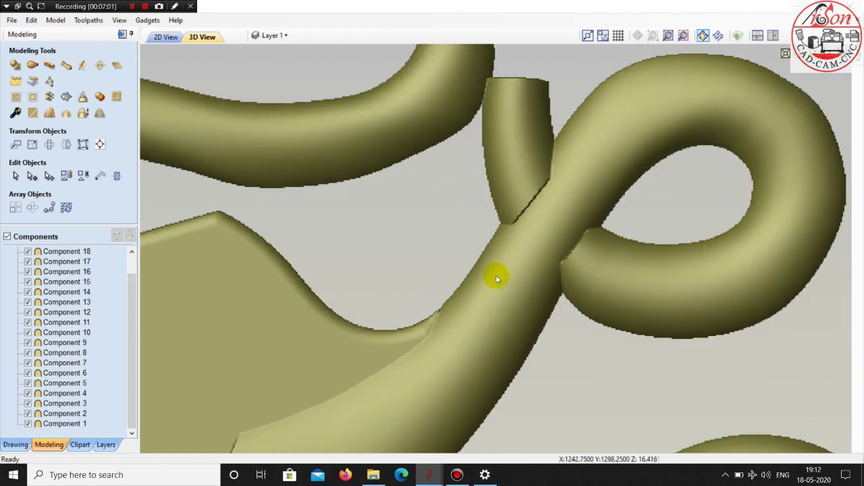
{"action": "scroll", "coordinate": [513, 276], "scroll_direction": "up", "scroll_amount": 2}
{"action": "left_click", "coordinate": [538, 279]}
{"action": "left_click_drag", "start_coordinate": [569, 237], "coordinate": [499, 233]}
{"action": "scroll", "coordinate": [472, 228], "scroll_direction": "up", "scroll_amount": 1}
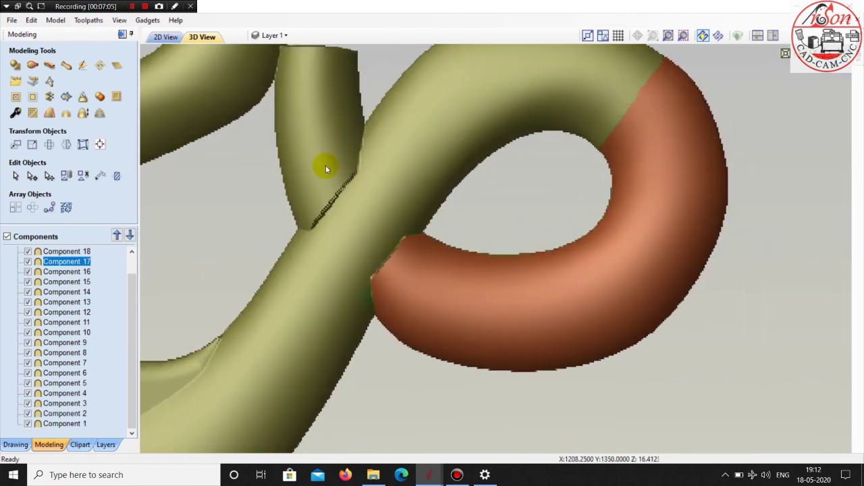
{"action": "left_click", "coordinate": [82, 65]}
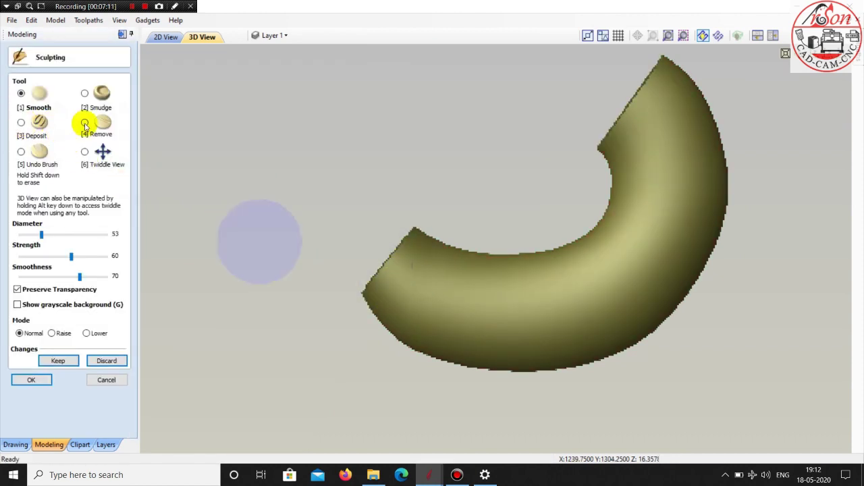
Carve down the curled tentacle's left end with the sculpting brush
{"action": "left_click", "coordinate": [85, 122]}
{"action": "scroll", "coordinate": [395, 264], "scroll_direction": "down", "scroll_amount": 3, "text": "ctrl"}
{"action": "mouse_move", "coordinate": [396, 265]}
{"action": "left_mouse_down"}
{"action": "mouse_move", "coordinate": [386, 270]}
{"action": "mouse_move", "coordinate": [415, 250]}
{"action": "left_mouse_up"}
{"action": "left_click_drag", "start_coordinate": [398, 302], "coordinate": [396, 299]}
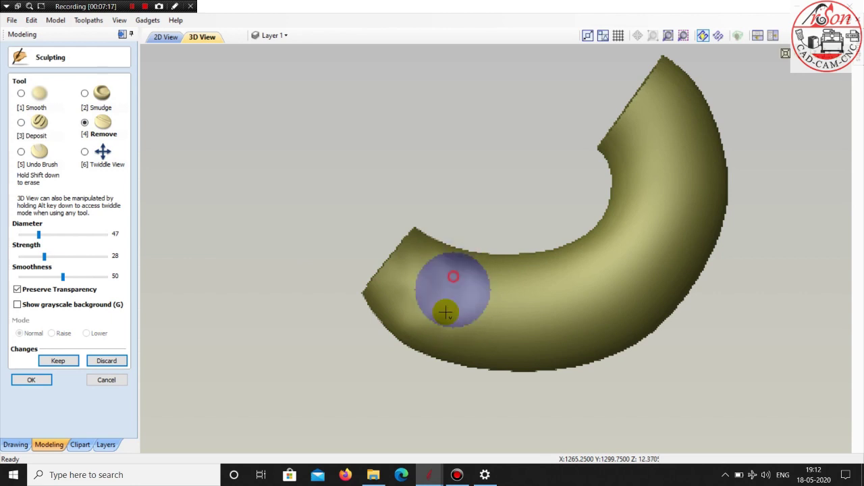
{"action": "left_click_drag", "start_coordinate": [448, 289], "coordinate": [424, 328]}
Smooth and smudge the tube's left end at strength 48, then keep the edits
{"action": "left_click", "coordinate": [21, 94]}
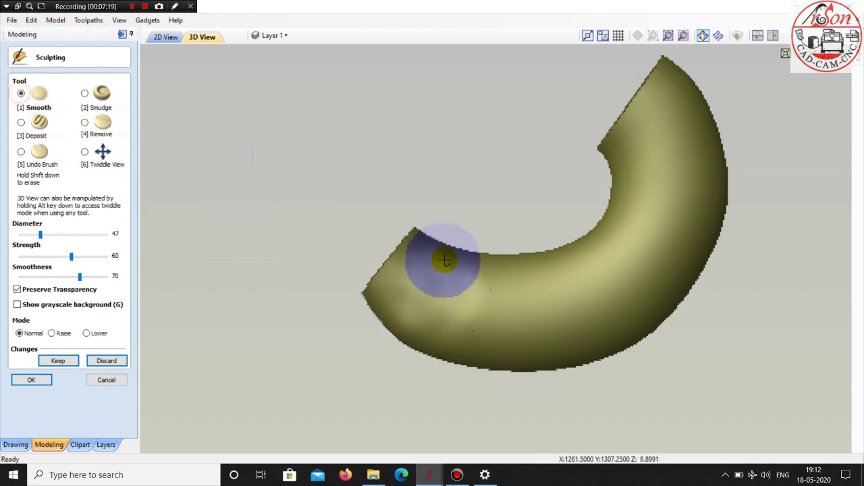
{"action": "mouse_move", "coordinate": [443, 260]}
{"action": "left_mouse_down"}
{"action": "mouse_move", "coordinate": [422, 300]}
{"action": "mouse_move", "coordinate": [447, 322]}
{"action": "mouse_move", "coordinate": [434, 312]}
{"action": "mouse_move", "coordinate": [448, 272]}
{"action": "mouse_move", "coordinate": [452, 311]}
{"action": "mouse_move", "coordinate": [392, 307]}
{"action": "mouse_move", "coordinate": [500, 328]}
{"action": "left_mouse_up"}
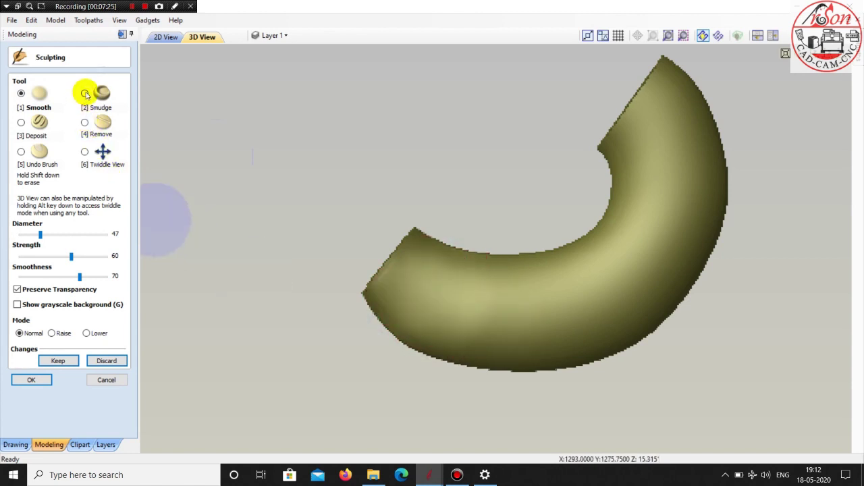
{"action": "left_click", "coordinate": [84, 94]}
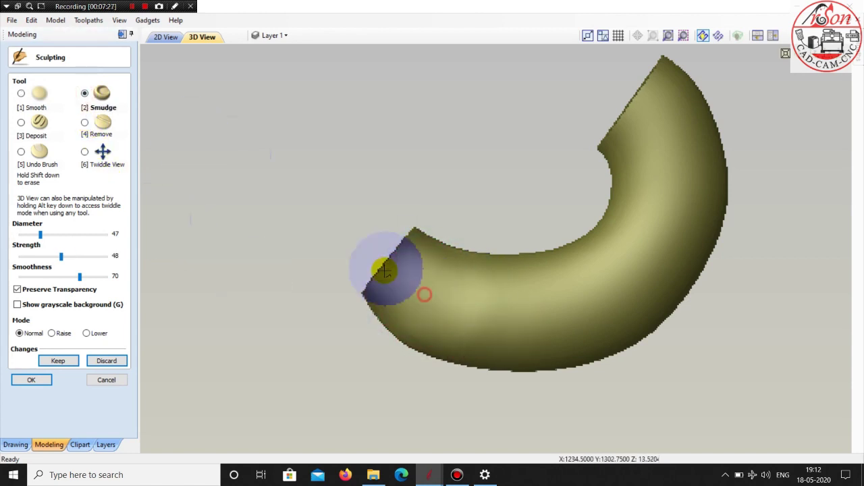
{"action": "mouse_move", "coordinate": [385, 272]}
{"action": "left_mouse_down"}
{"action": "mouse_move", "coordinate": [356, 263]}
{"action": "mouse_move", "coordinate": [399, 233]}
{"action": "mouse_move", "coordinate": [391, 218]}
{"action": "left_mouse_up"}
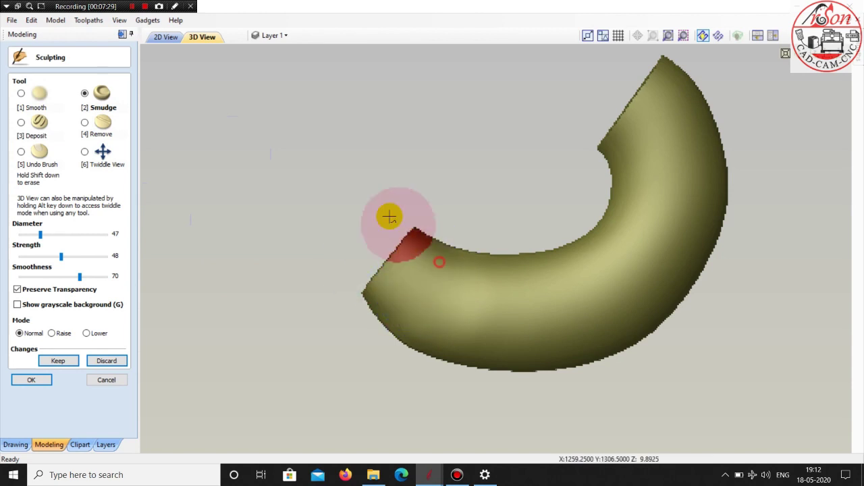
{"action": "left_click", "coordinate": [47, 365]}
{"action": "left_click", "coordinate": [31, 380]}
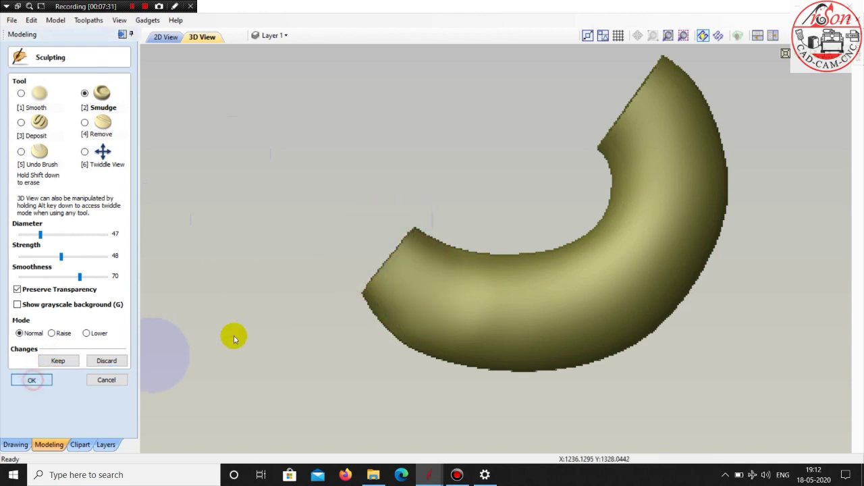
Bake the upright tube and tentacle curl, Components 4 and 5, into 'Component 4- Baked'
{"action": "scroll", "coordinate": [577, 240], "scroll_direction": "down", "scroll_amount": 5}
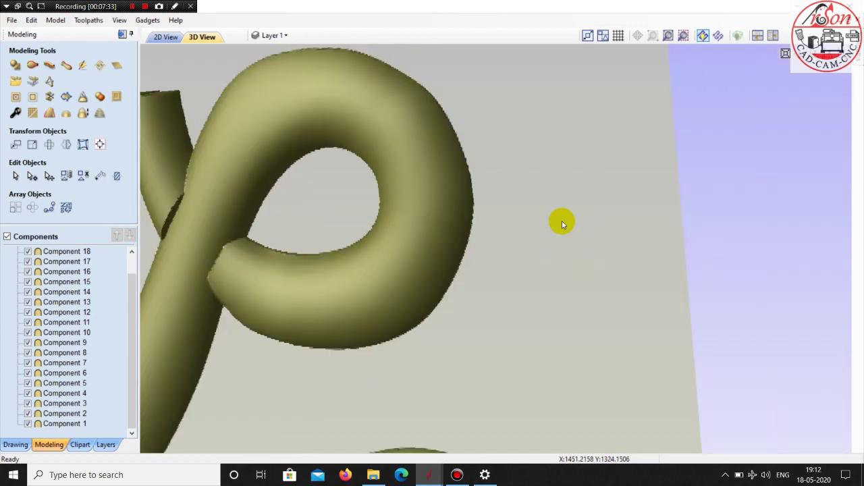
{"action": "scroll", "coordinate": [409, 204], "scroll_direction": "down", "scroll_amount": 3}
{"action": "left_click_drag", "start_coordinate": [409, 204], "coordinate": [359, 269]}
{"action": "scroll", "coordinate": [497, 313], "scroll_direction": "up", "scroll_amount": 2}
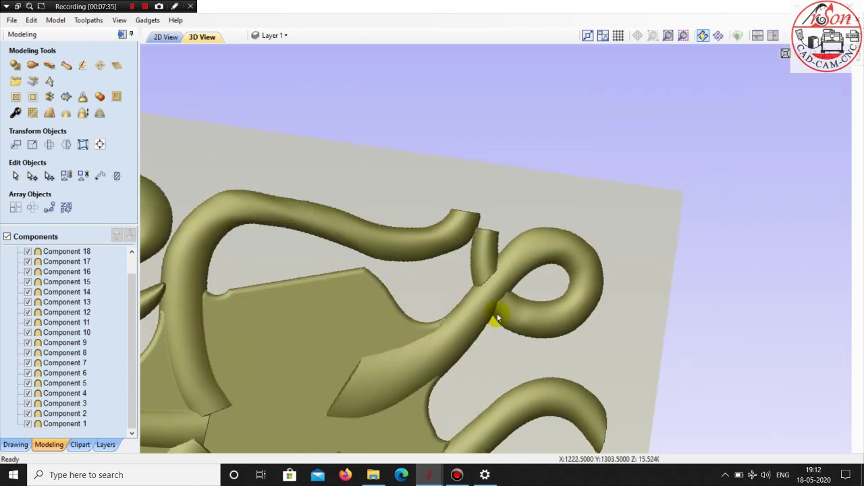
{"action": "scroll", "coordinate": [579, 290], "scroll_direction": "up", "scroll_amount": 2}
{"action": "scroll", "coordinate": [617, 299], "scroll_direction": "up", "scroll_amount": 2}
{"action": "mouse_move", "coordinate": [605, 341]}
{"action": "middle_mouse_down"}
{"action": "mouse_move", "coordinate": [603, 229]}
{"action": "mouse_move", "coordinate": [576, 285]}
{"action": "mouse_move", "coordinate": [573, 237]}
{"action": "mouse_move", "coordinate": [570, 247]}
{"action": "middle_mouse_up"}
{"action": "scroll", "coordinate": [496, 241], "scroll_direction": "up", "scroll_amount": 1}
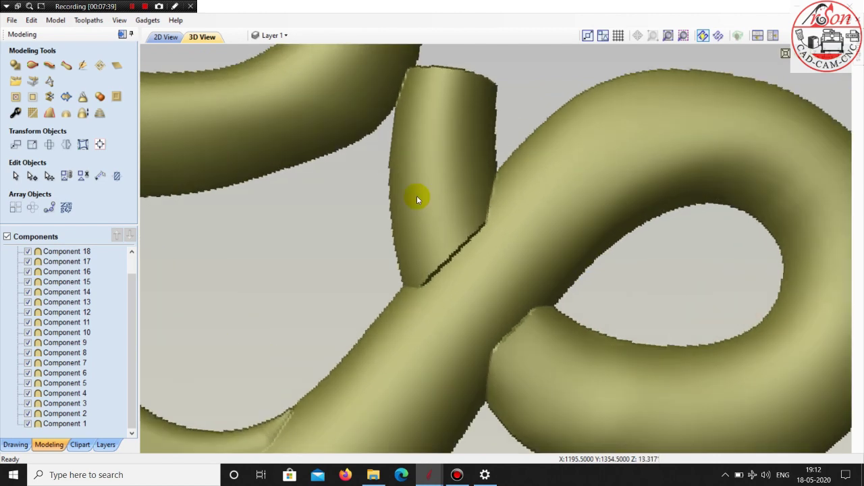
{"action": "left_click", "coordinate": [417, 195]}
{"action": "left_click", "coordinate": [82, 68]}
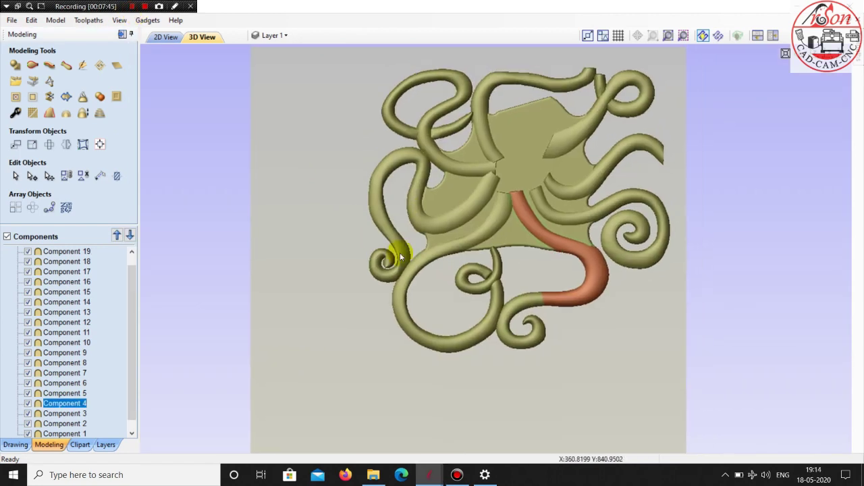
{"action": "left_click", "coordinate": [528, 306], "text": "shift"}
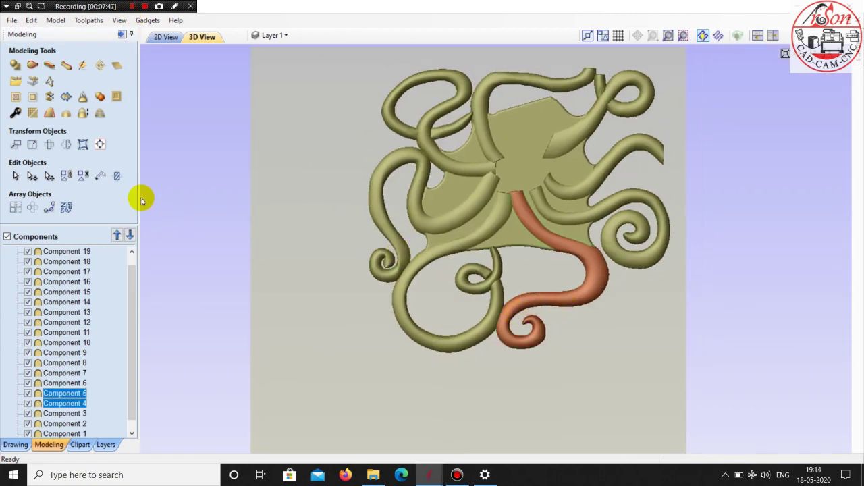
{"action": "left_click", "coordinate": [8, 447]}
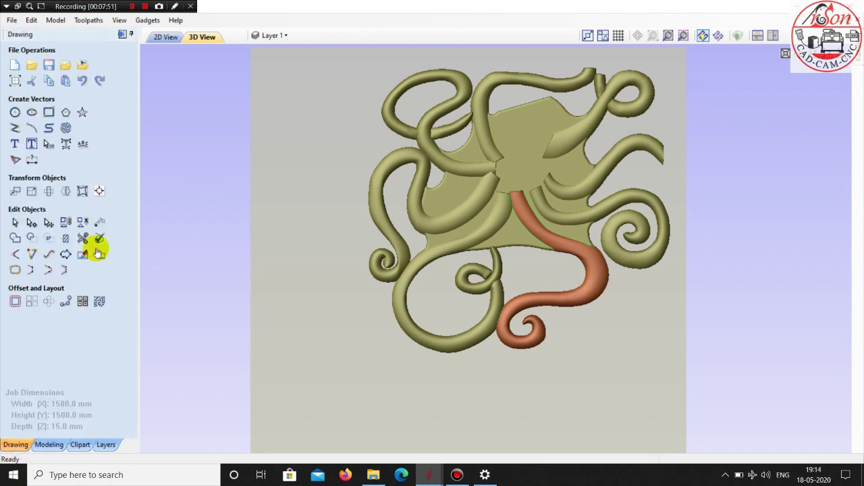
{"action": "left_click", "coordinate": [54, 445]}
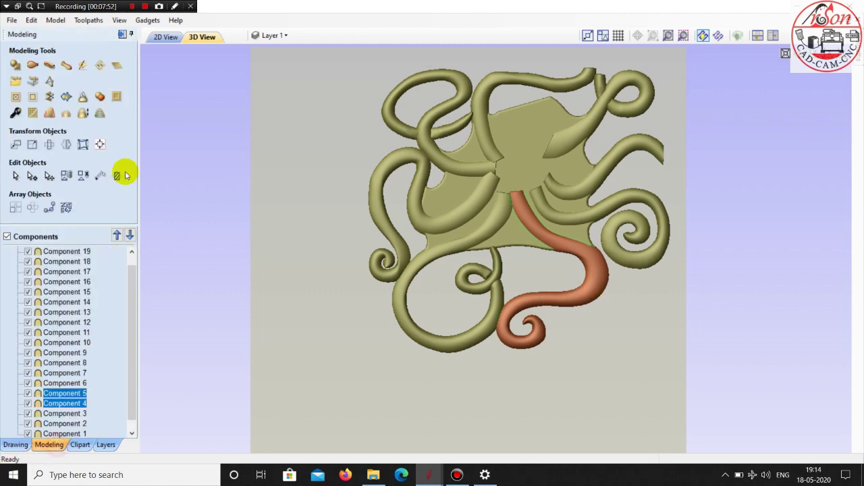
{"action": "left_click", "coordinate": [82, 95]}
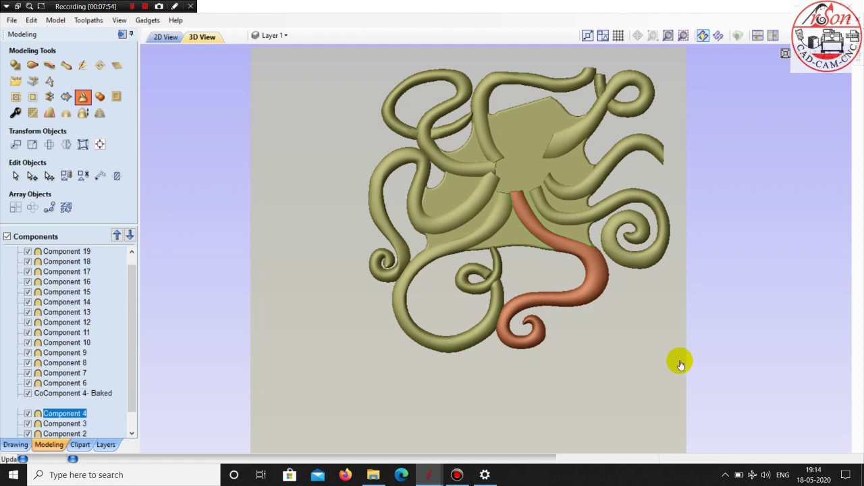
Bake the left looping tentacle pieces, Components 1–3, into 'Component 1- Baked'
{"action": "left_click", "coordinate": [479, 337]}
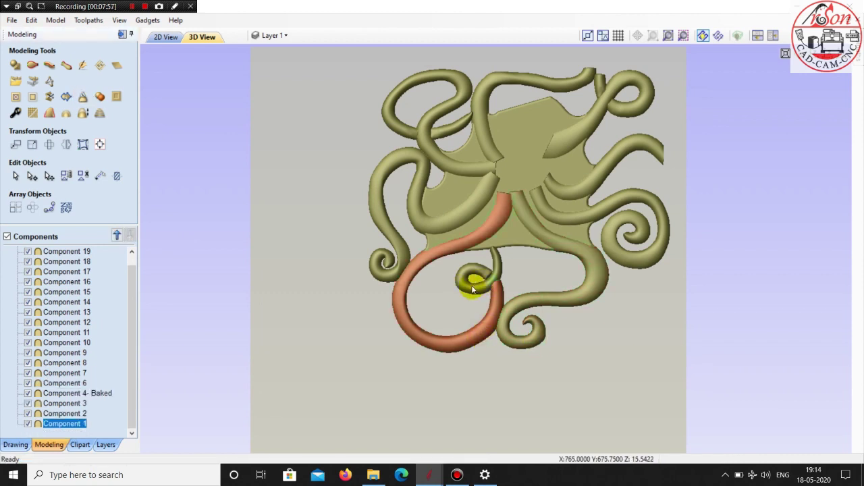
{"action": "left_click", "coordinate": [476, 272], "text": "shift"}
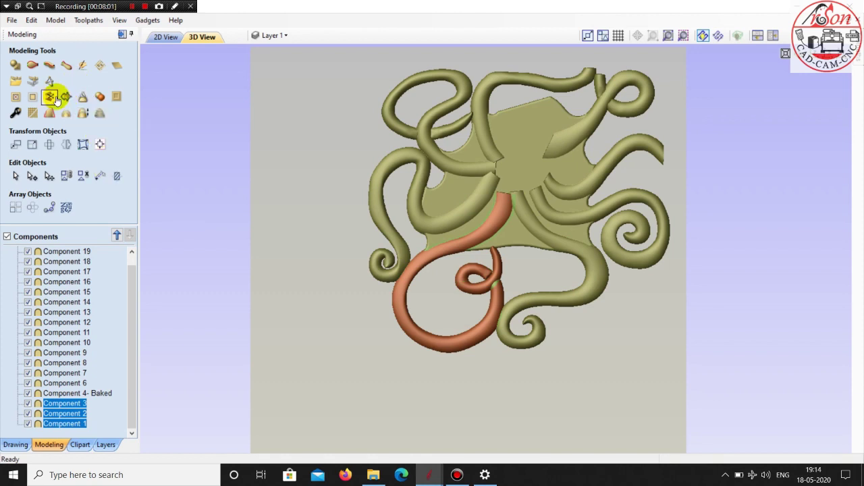
{"action": "left_click", "coordinate": [82, 98]}
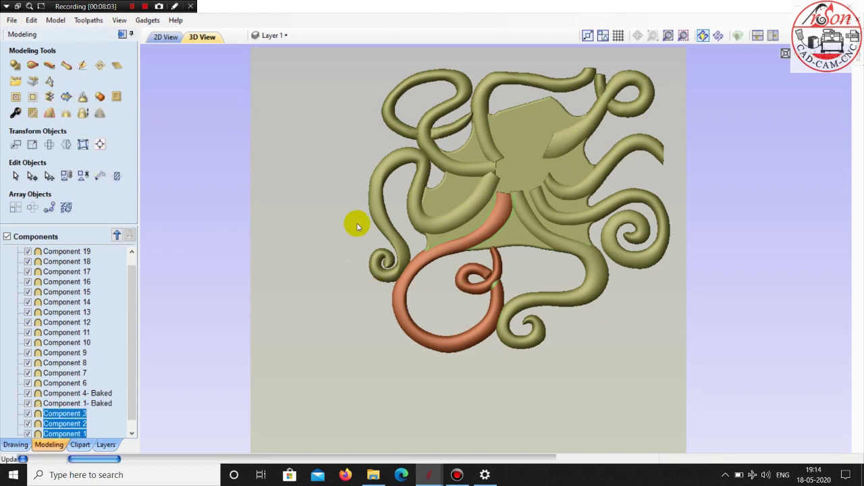
Bake the three left-edge tentacle pieces into one component
{"action": "left_click", "coordinate": [375, 267]}
{"action": "left_click", "coordinate": [375, 267]}
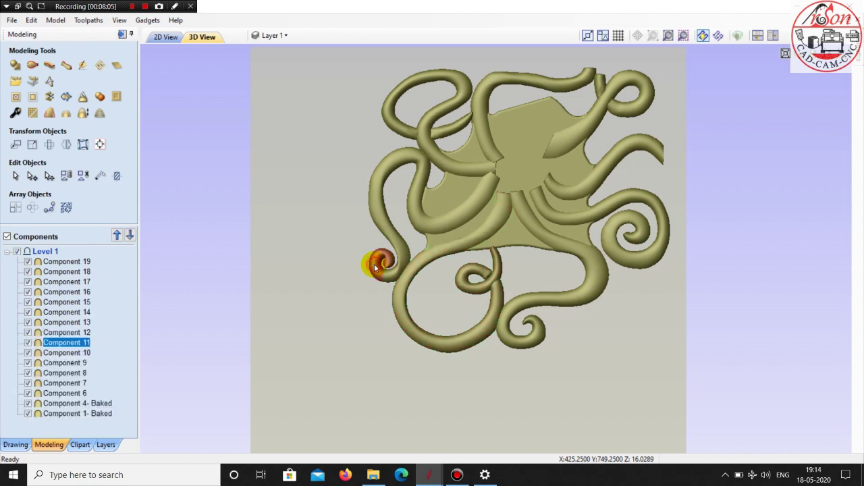
{"action": "left_click", "coordinate": [401, 257], "text": "shift"}
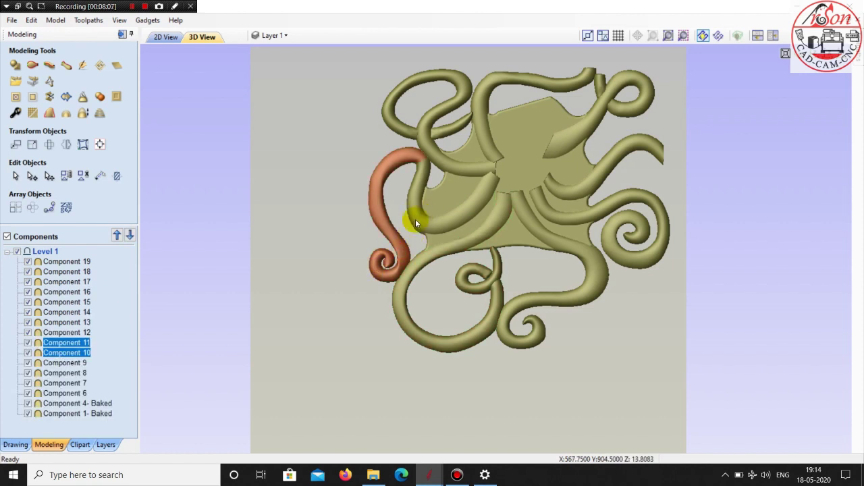
{"action": "left_click", "coordinate": [415, 222], "text": "shift"}
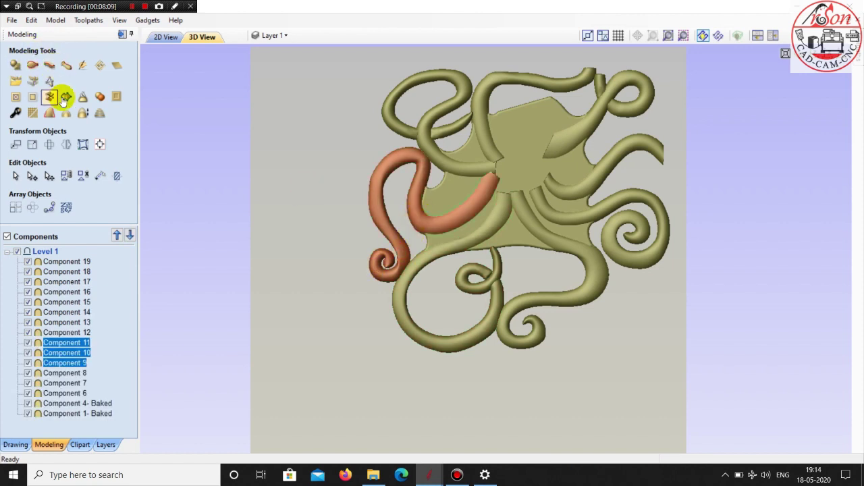
{"action": "left_click", "coordinate": [82, 99]}
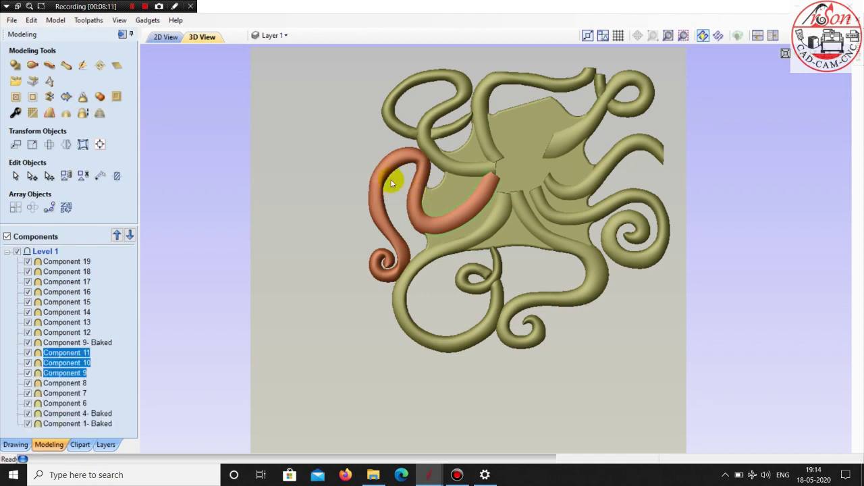
Bake the top-left tentacle pieces, including Components 15 and 13, into one component
{"action": "left_click", "coordinate": [447, 134]}
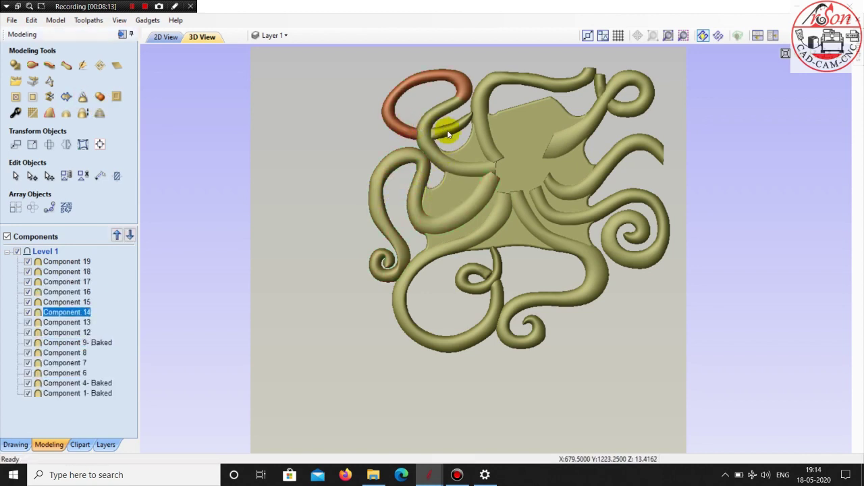
{"action": "left_click", "coordinate": [437, 143], "text": "shift"}
{"action": "left_click", "coordinate": [432, 148], "text": "shift"}
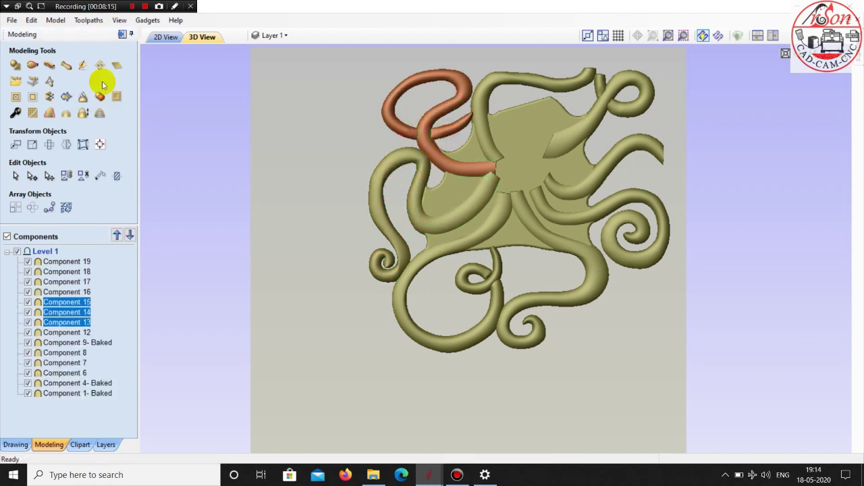
{"action": "left_click", "coordinate": [82, 96]}
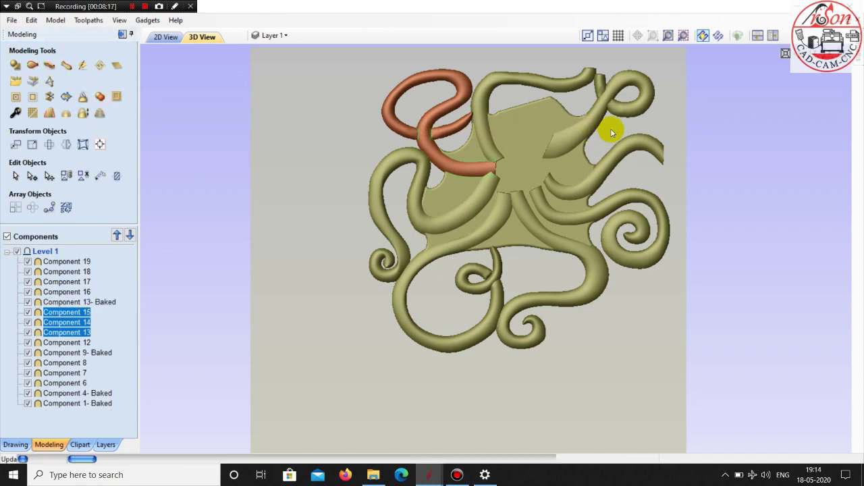
Bake the upper-right tentacle, its curl and top tip into one component
{"action": "left_click", "coordinate": [546, 86]}
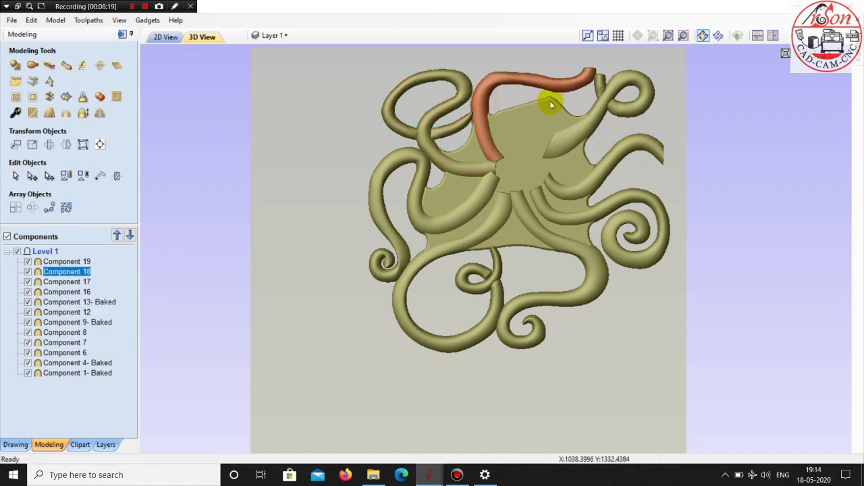
{"action": "left_click", "coordinate": [614, 115]}
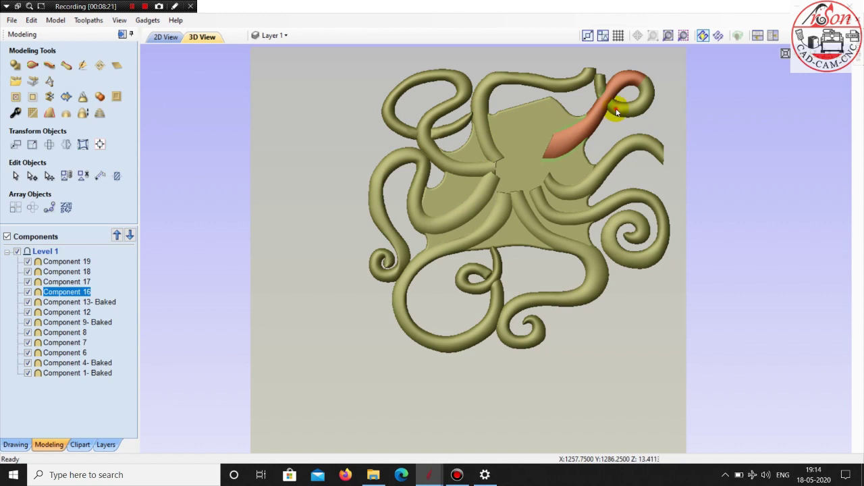
{"action": "left_click", "coordinate": [591, 70], "text": "shift"}
{"action": "left_click", "coordinate": [601, 80], "text": "shift"}
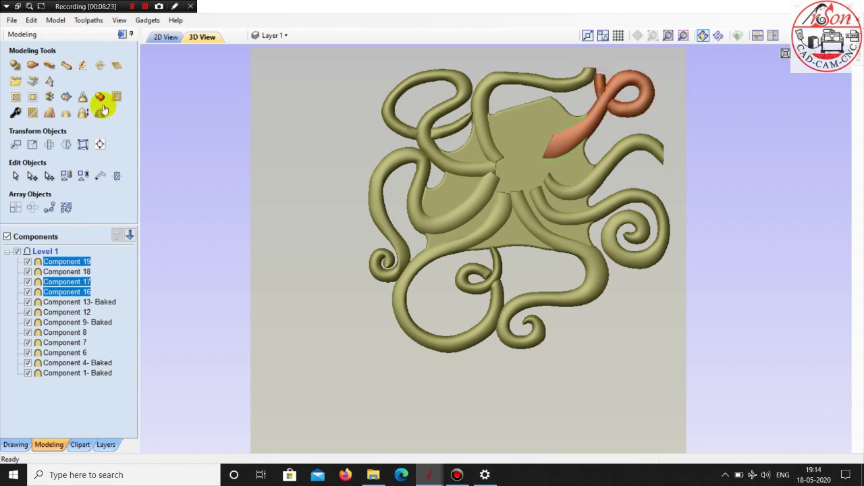
{"action": "left_click", "coordinate": [84, 95]}
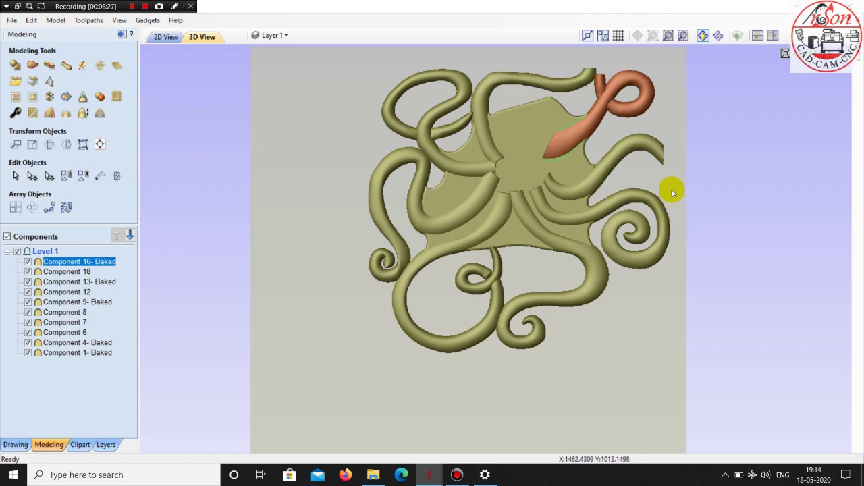
Bake the spiral tentacle and its adjoining piece into one component
{"action": "middle_click_drag", "start_coordinate": [672, 193], "coordinate": [608, 185]}
{"action": "left_click", "coordinate": [586, 167]}
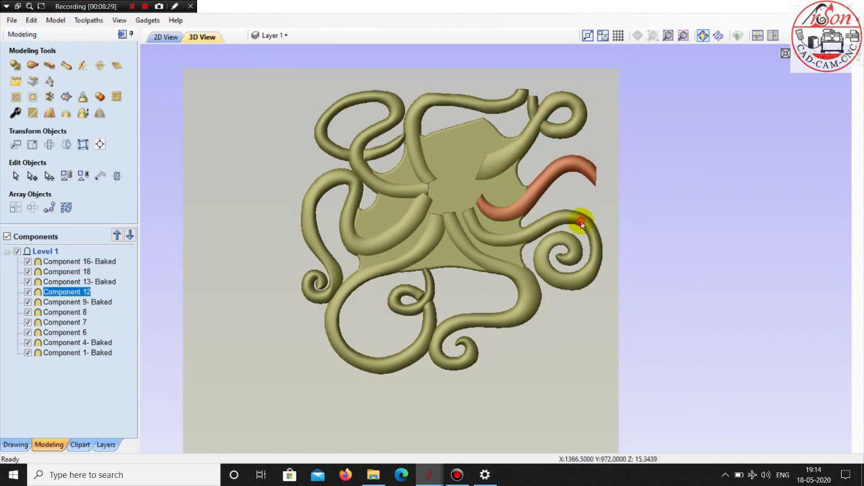
{"action": "left_click", "coordinate": [581, 224]}
{"action": "left_click", "coordinate": [486, 223], "text": "ctrl"}
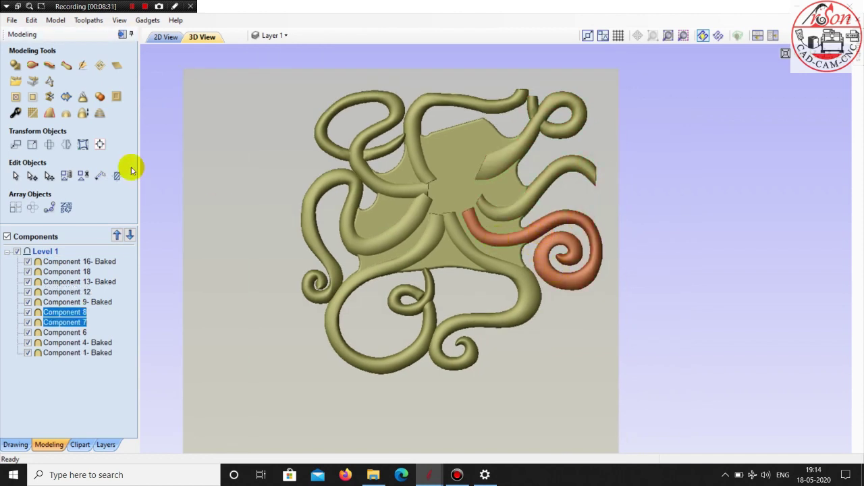
{"action": "left_click", "coordinate": [80, 97]}
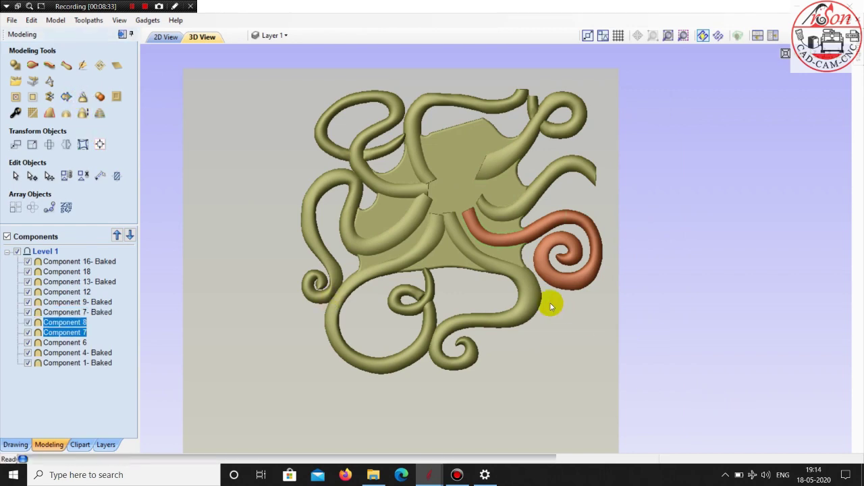
Return to the 2D drawing of the sea-life image
{"action": "scroll", "coordinate": [384, 213], "scroll_direction": "up", "scroll_amount": 2}
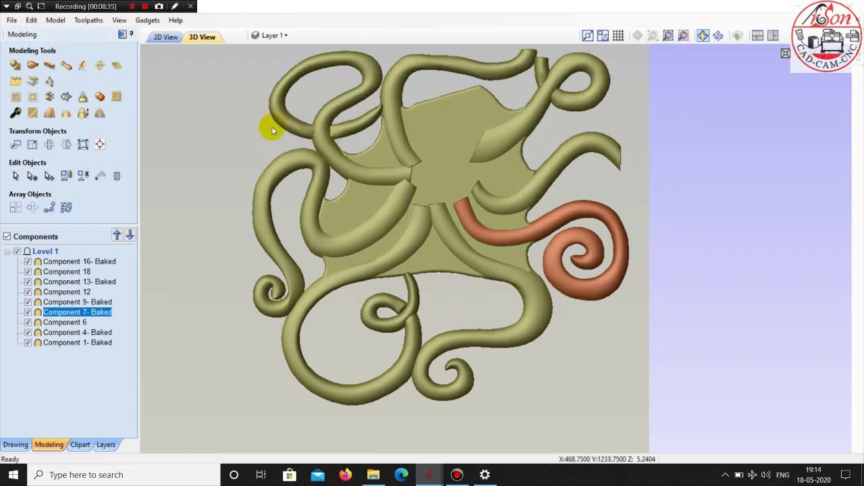
{"action": "left_click", "coordinate": [166, 37]}
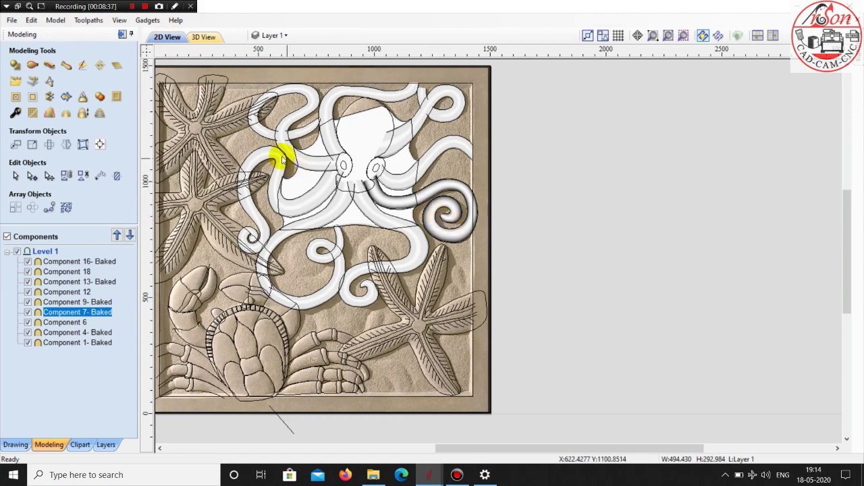
{"action": "scroll", "coordinate": [282, 158], "scroll_direction": "up", "scroll_amount": 4}
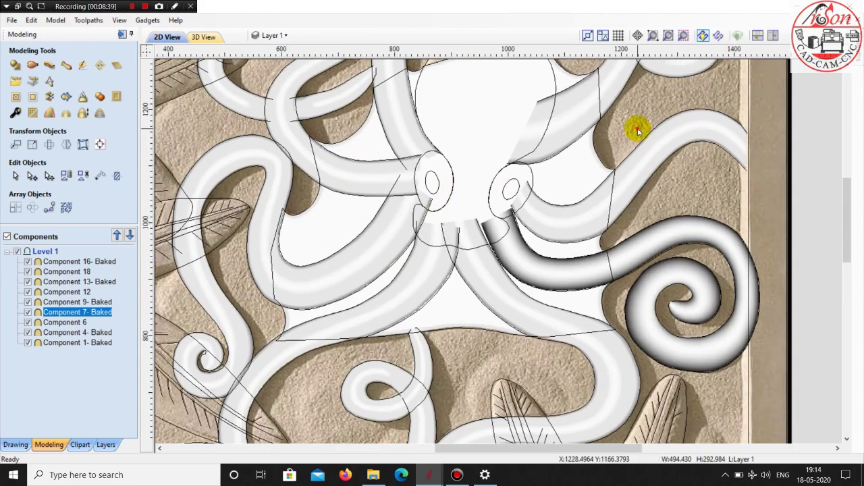
Select the left eye ring component and bring up the vector drawing tools
{"action": "left_click", "coordinate": [637, 130]}
{"action": "scroll", "coordinate": [376, 292], "scroll_direction": "down", "scroll_amount": 2}
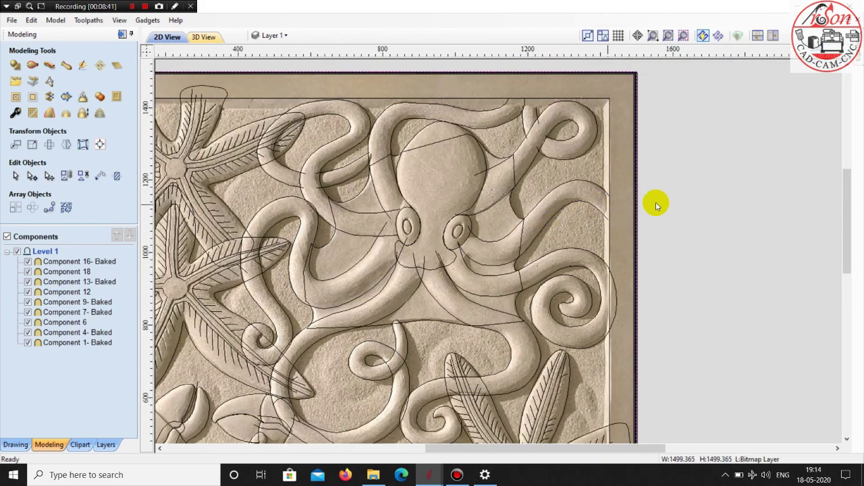
{"action": "scroll", "coordinate": [595, 235], "scroll_direction": "up", "scroll_amount": 1}
{"action": "scroll", "coordinate": [607, 245], "scroll_direction": "up", "scroll_amount": 1}
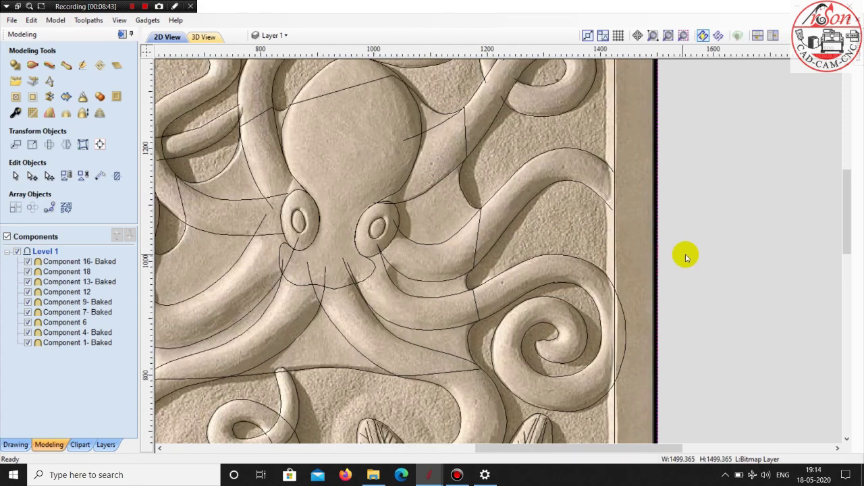
{"action": "left_click", "coordinate": [685, 256]}
{"action": "scroll", "coordinate": [282, 239], "scroll_direction": "up", "scroll_amount": 1}
{"action": "scroll", "coordinate": [282, 236], "scroll_direction": "up", "scroll_amount": 1}
{"action": "scroll", "coordinate": [297, 240], "scroll_direction": "up", "scroll_amount": 1}
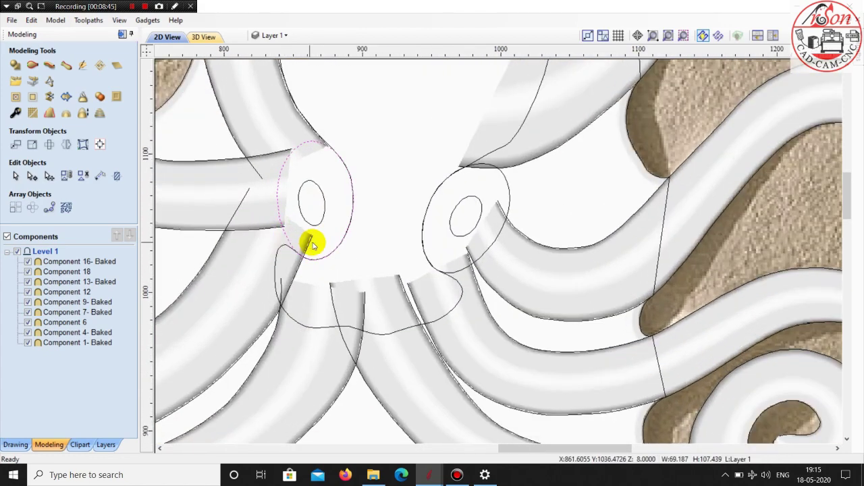
{"action": "left_click", "coordinate": [15, 444]}
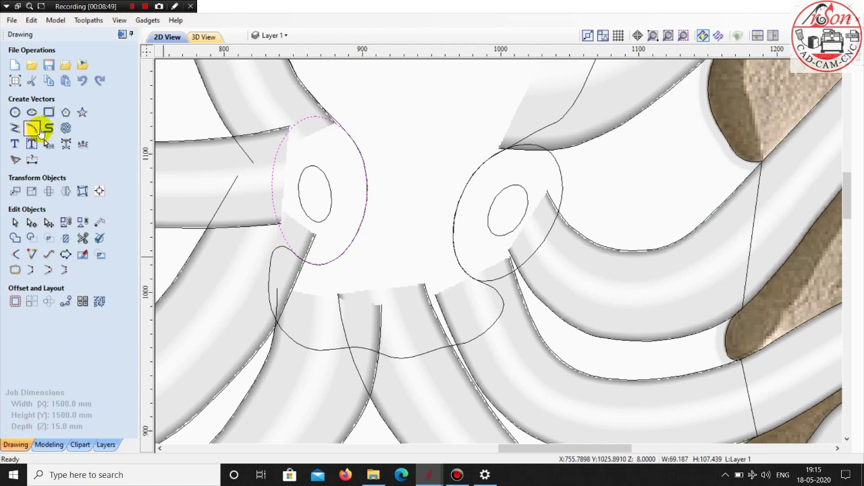
Draw a three-point arc of radius 21.058 from the outer eye edge toward the inner ellipse
{"action": "left_click", "coordinate": [34, 128]}
{"action": "scroll", "coordinate": [345, 197], "scroll_direction": "up", "scroll_amount": 2}
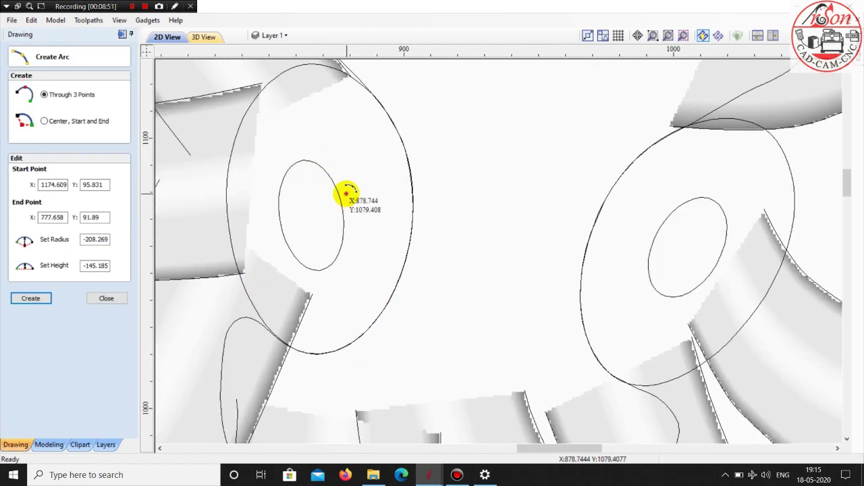
{"action": "left_click", "coordinate": [411, 230]}
{"action": "scroll", "coordinate": [383, 197], "scroll_direction": "up", "scroll_amount": 2}
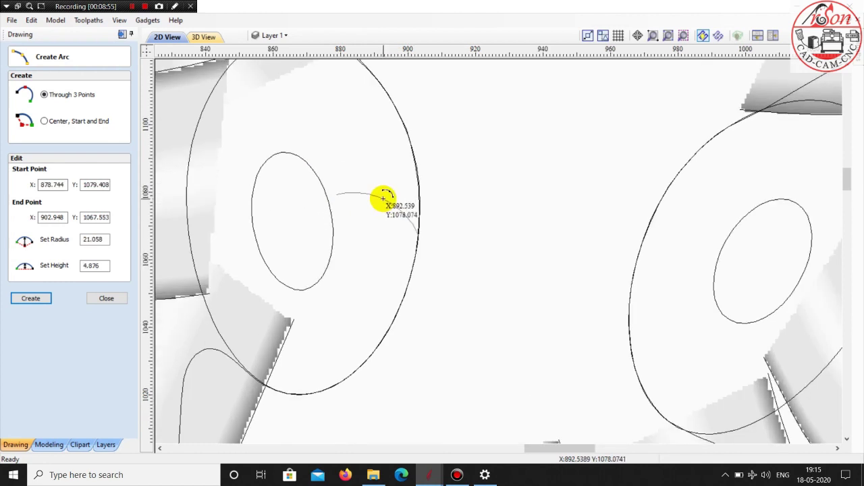
{"action": "left_click", "coordinate": [383, 197]}
{"action": "scroll", "coordinate": [331, 228], "scroll_direction": "up", "scroll_amount": 1}
{"action": "scroll", "coordinate": [338, 178], "scroll_direction": "up", "scroll_amount": 1}
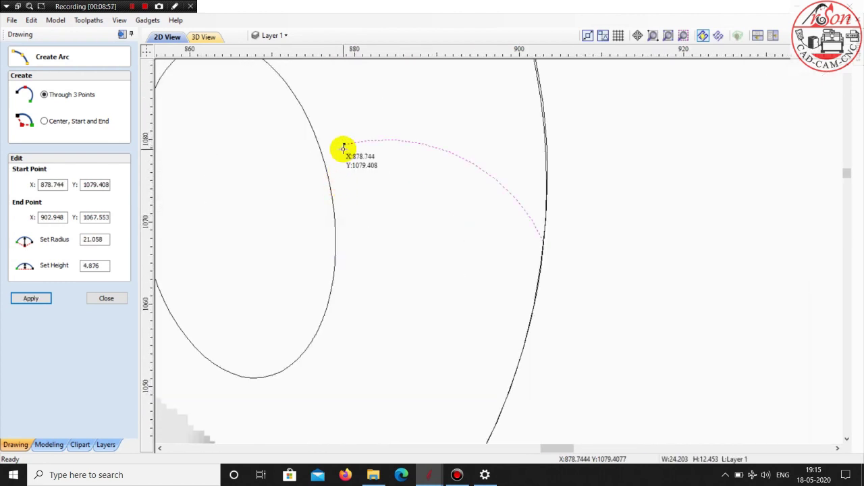
{"action": "left_click", "coordinate": [343, 147]}
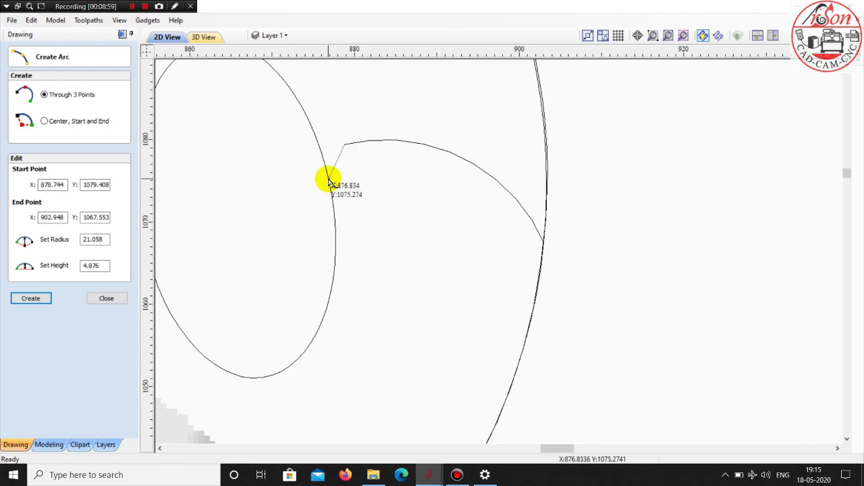
{"action": "left_click", "coordinate": [328, 177]}
{"action": "scroll", "coordinate": [329, 177], "scroll_direction": "up", "scroll_amount": 1}
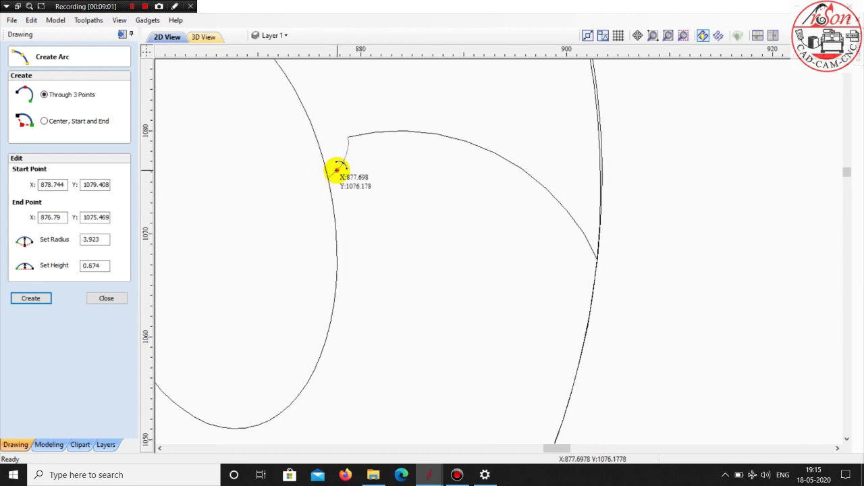
{"action": "left_click", "coordinate": [337, 170]}
Draw the small 3.923-radius arc connecting to the inner eye ellipse
{"action": "left_click", "coordinate": [105, 299]}
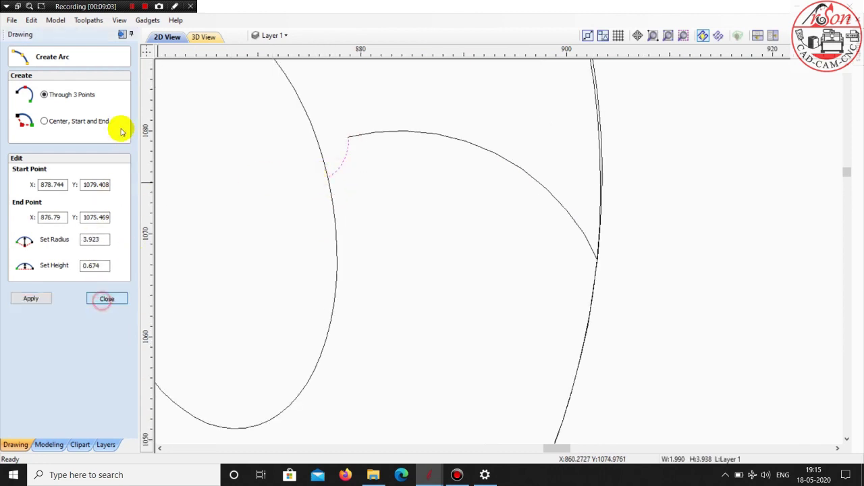
{"action": "left_click", "coordinate": [32, 129]}
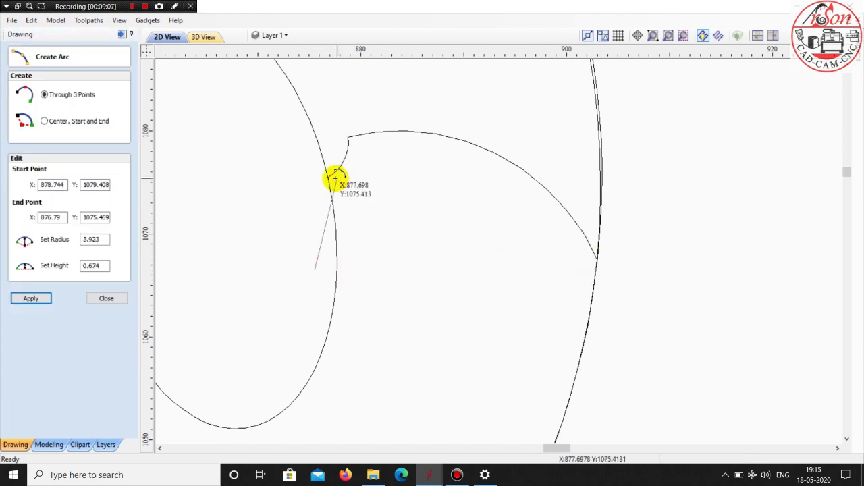
{"action": "left_click_drag", "start_coordinate": [315, 270], "coordinate": [326, 177]}
{"action": "scroll", "coordinate": [326, 273], "scroll_direction": "up", "scroll_amount": 1}
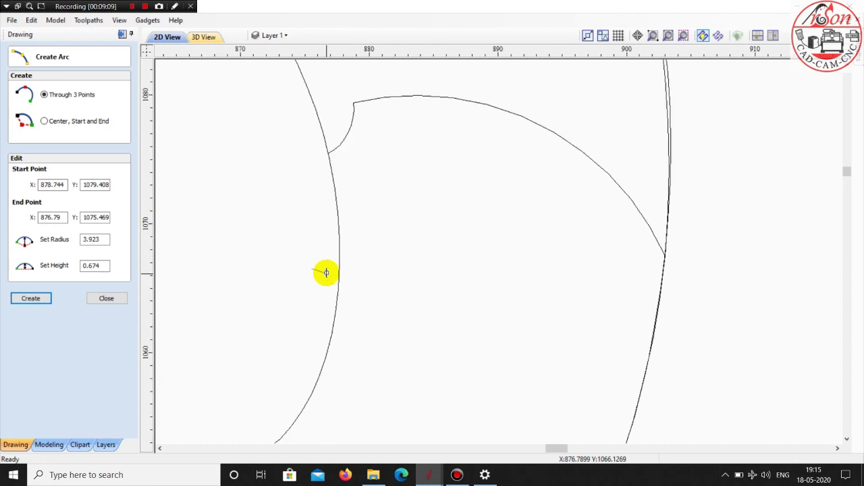
Draw a short vertical line down from where the two arcs meet
{"action": "key", "text": "Escape"}
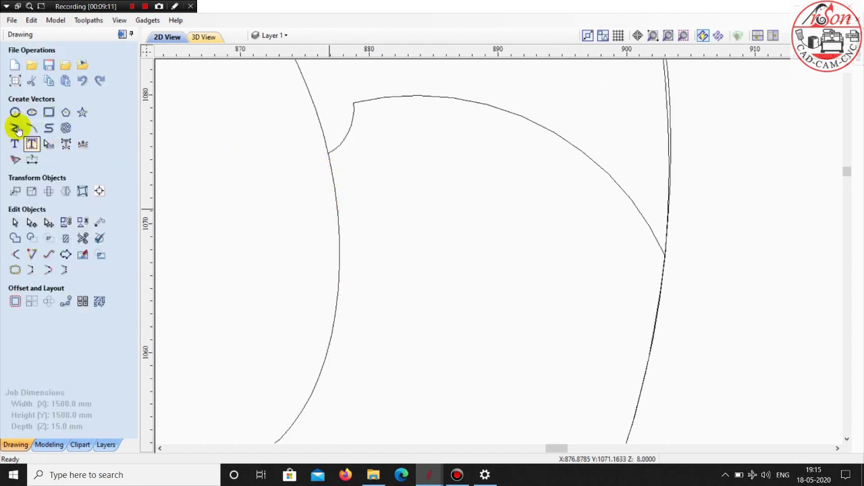
{"action": "left_click", "coordinate": [15, 127]}
{"action": "left_click", "coordinate": [328, 152]}
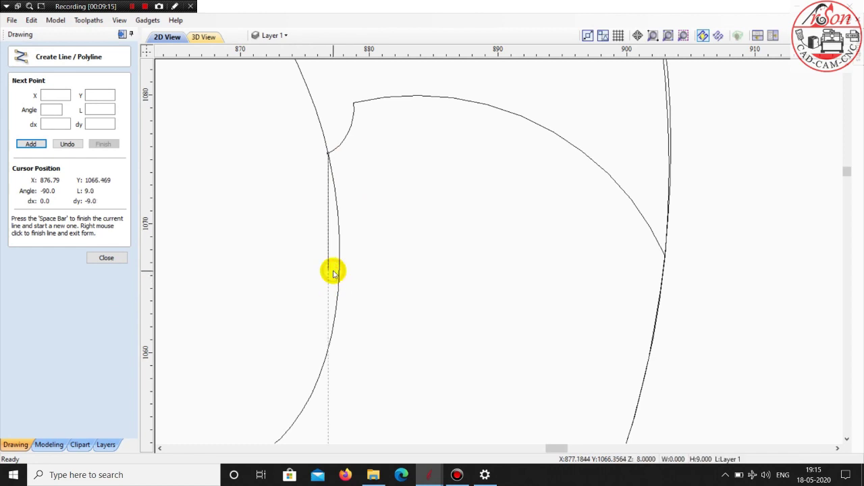
{"action": "left_click", "coordinate": [332, 270]}
{"action": "right_click", "coordinate": [333, 270]}
Join the vertical line with the small and large arcs into one vector
{"action": "left_click", "coordinate": [349, 133], "text": "shift"}
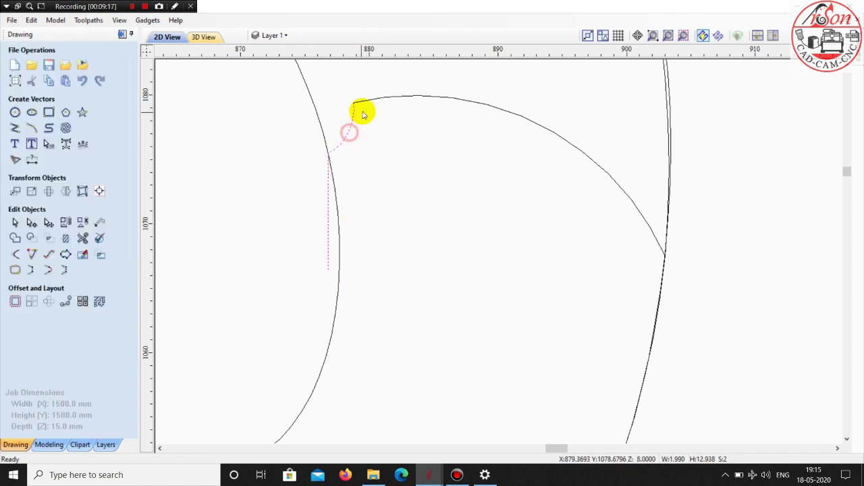
{"action": "left_click", "coordinate": [365, 106], "text": "shift"}
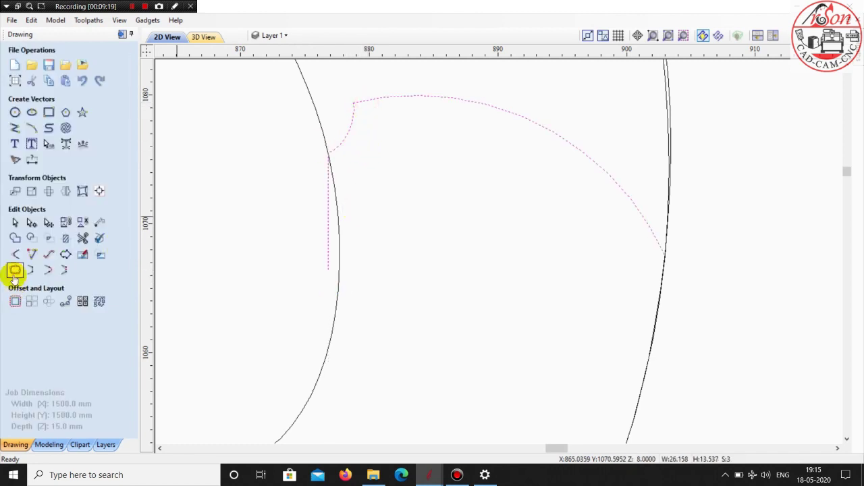
{"action": "left_click", "coordinate": [15, 270]}
{"action": "left_click", "coordinate": [32, 201]}
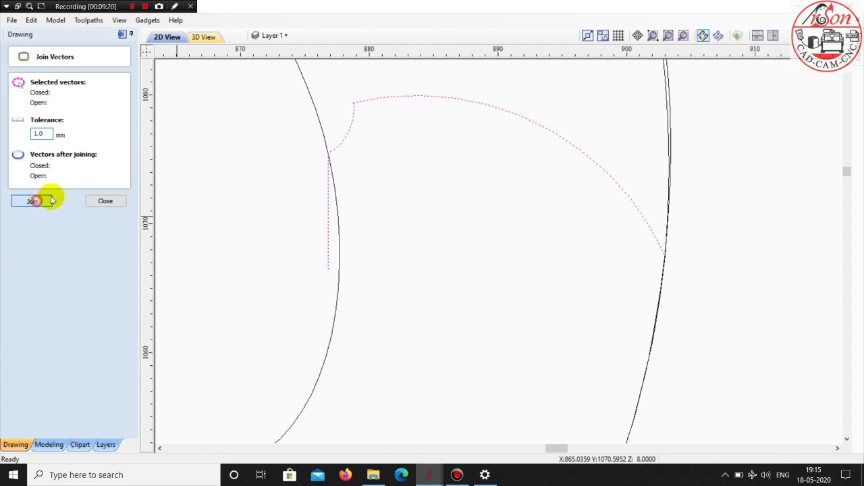
{"action": "left_click", "coordinate": [105, 201]}
Select the left eye's inner and outer ellipses and switch to the modeling tools
{"action": "scroll", "coordinate": [455, 326], "scroll_direction": "down", "scroll_amount": 3}
{"action": "scroll", "coordinate": [396, 349], "scroll_direction": "down", "scroll_amount": 2}
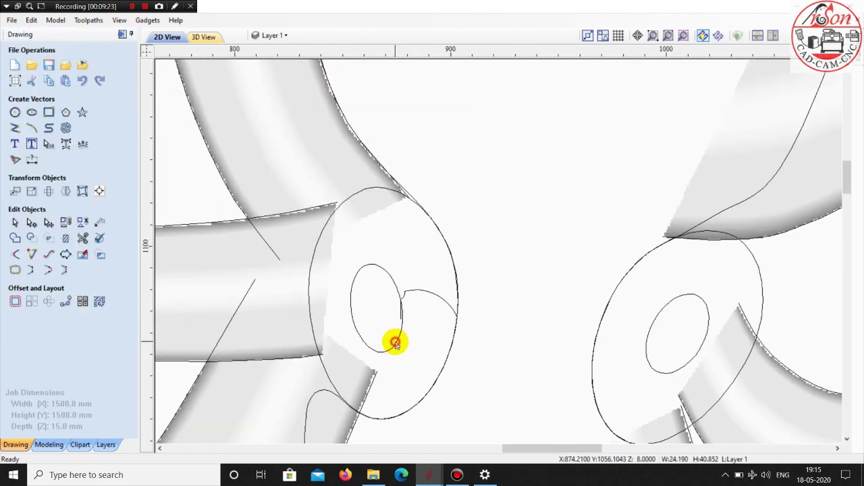
{"action": "left_click", "coordinate": [395, 342]}
{"action": "left_click", "coordinate": [427, 396], "text": "shift"}
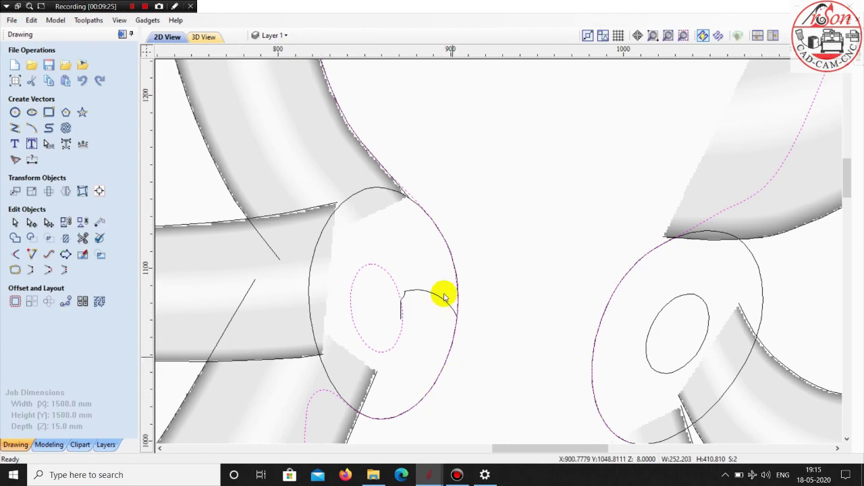
{"action": "scroll", "coordinate": [444, 297], "scroll_direction": "down", "scroll_amount": 3}
{"action": "key", "text": "Escape"}
{"action": "scroll", "coordinate": [382, 344], "scroll_direction": "up", "scroll_amount": 2}
{"action": "scroll", "coordinate": [382, 333], "scroll_direction": "down", "scroll_amount": 2}
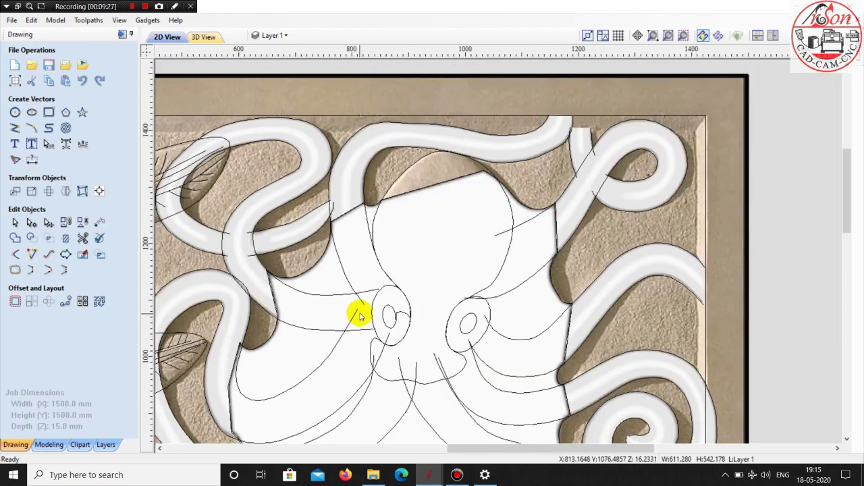
{"action": "scroll", "coordinate": [357, 312], "scroll_direction": "down", "scroll_amount": 1}
{"action": "scroll", "coordinate": [365, 336], "scroll_direction": "up", "scroll_amount": 2}
{"action": "scroll", "coordinate": [378, 314], "scroll_direction": "up", "scroll_amount": 2}
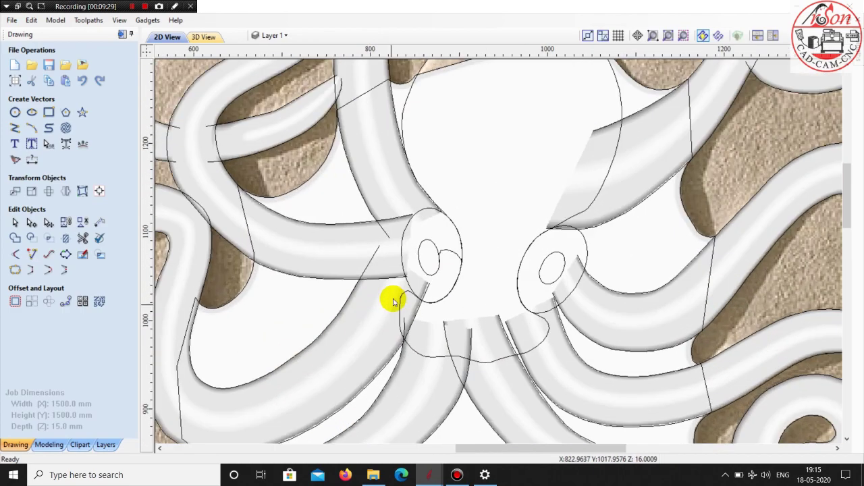
{"action": "scroll", "coordinate": [398, 286], "scroll_direction": "up", "scroll_amount": 1}
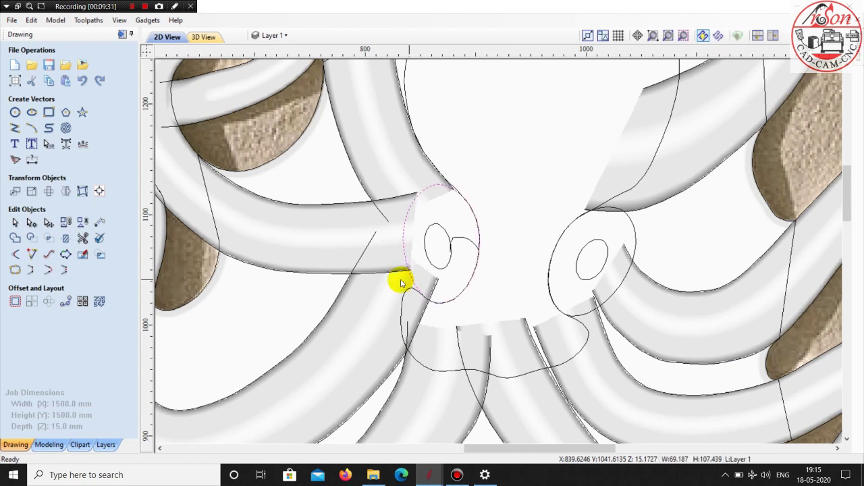
{"action": "left_click", "coordinate": [442, 268], "text": "shift"}
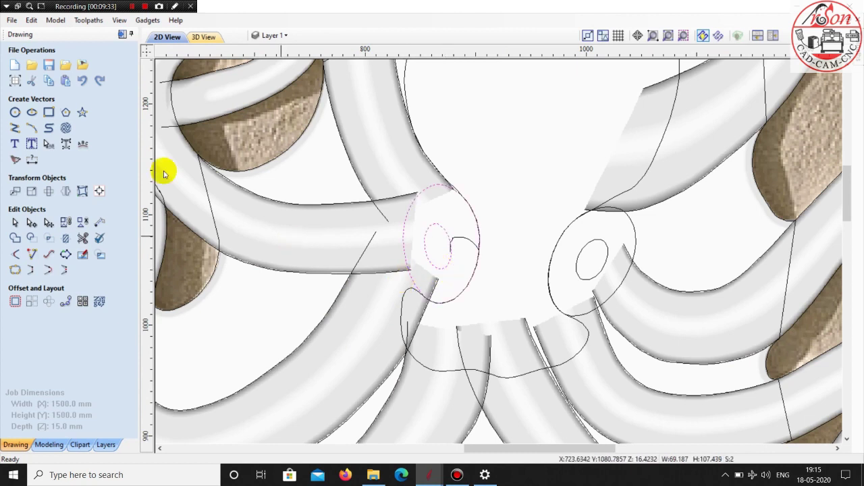
{"action": "left_click", "coordinate": [48, 445]}
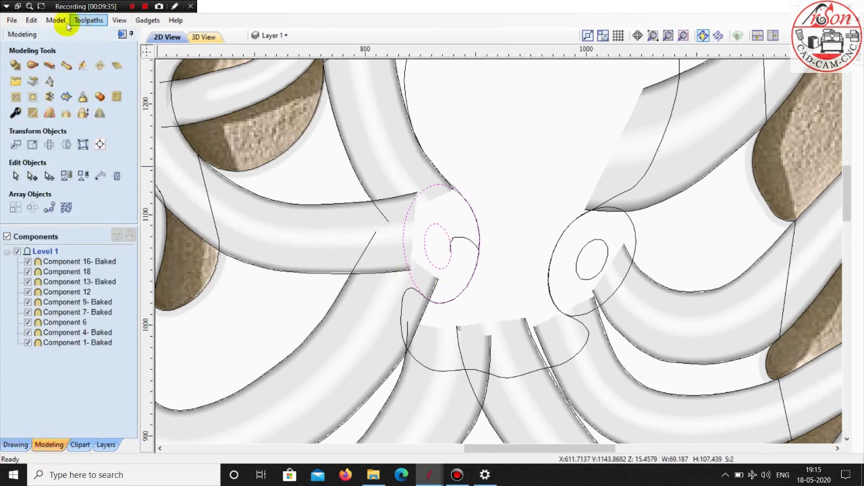
Build a trial Two Rail Sweep using the eye ellipses as rails and the joining curve, merged
{"action": "left_click", "coordinate": [49, 65]}
{"action": "left_click", "coordinate": [108, 91]}
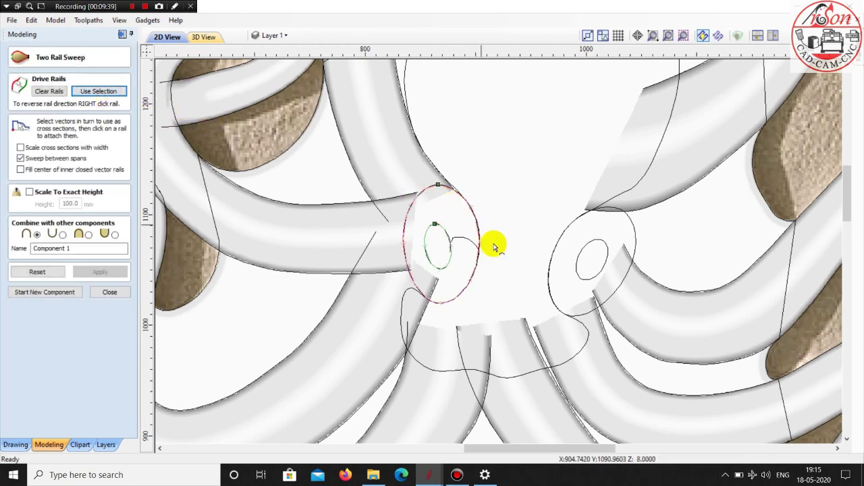
{"action": "scroll", "coordinate": [458, 238], "scroll_direction": "up", "scroll_amount": 2}
{"action": "left_click", "coordinate": [451, 237]}
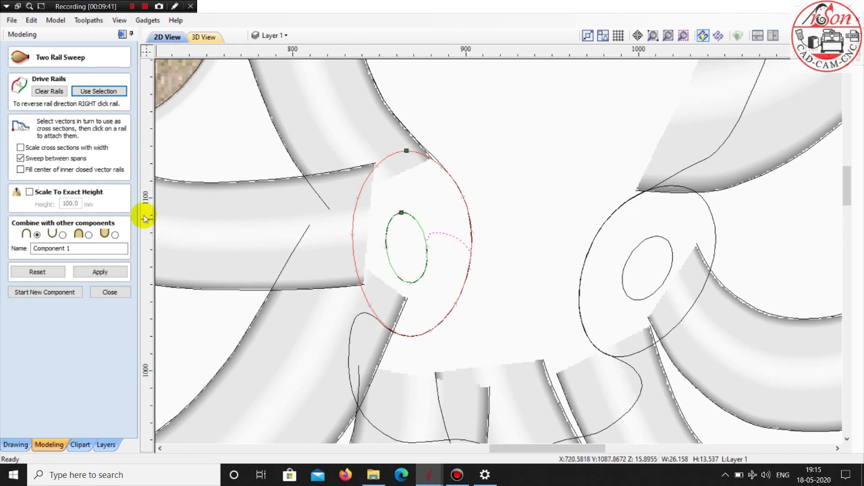
{"action": "left_click", "coordinate": [88, 234]}
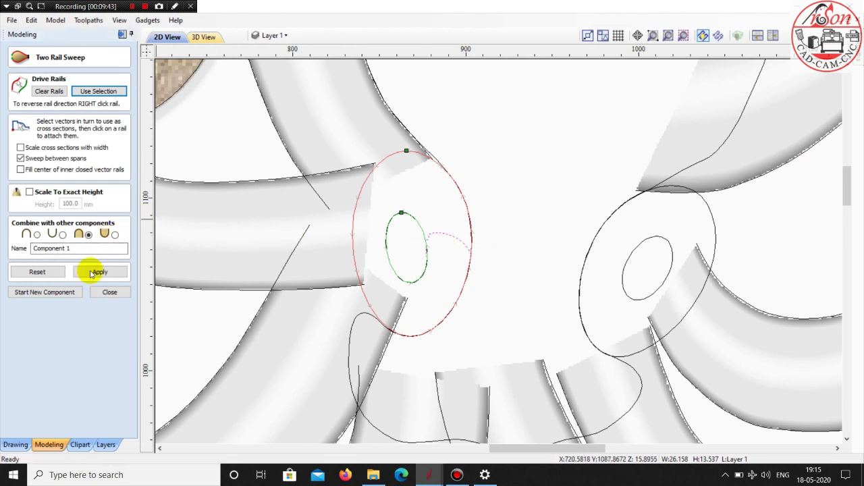
{"action": "left_click", "coordinate": [91, 273]}
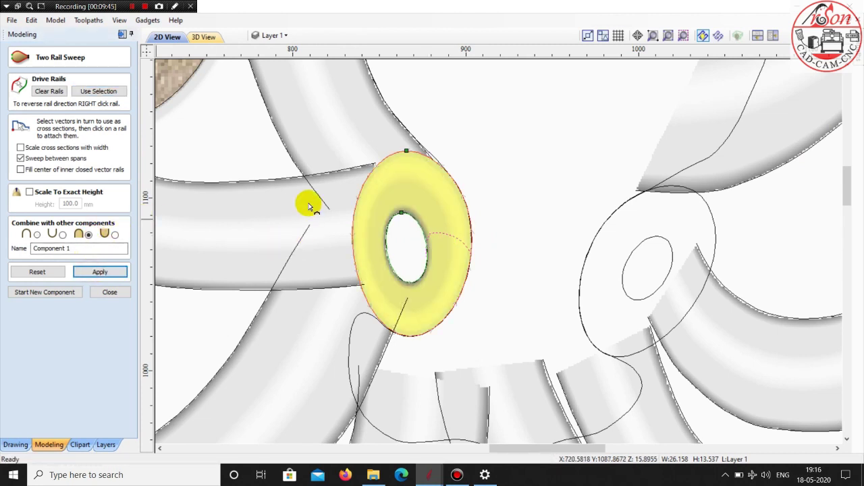
Inspect the trial ring in 3D, reset it, and leave the sweep tool in 2D view
{"action": "left_click", "coordinate": [197, 37]}
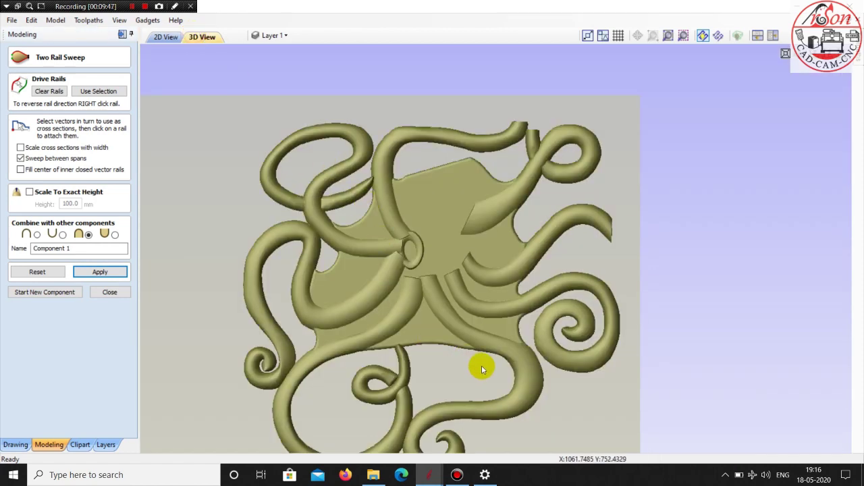
{"action": "left_click_drag", "start_coordinate": [481, 365], "coordinate": [470, 215]}
{"action": "scroll", "coordinate": [437, 279], "scroll_direction": "up", "scroll_amount": 3}
{"action": "scroll", "coordinate": [435, 290], "scroll_direction": "up", "scroll_amount": 3}
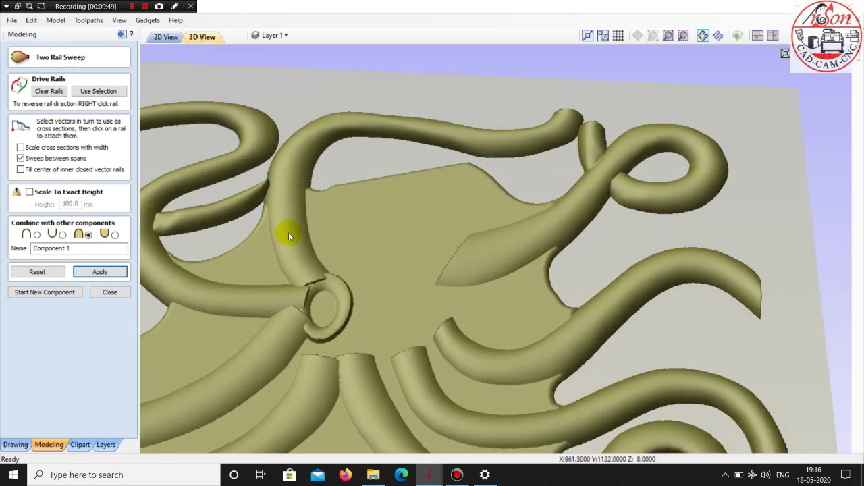
{"action": "left_click", "coordinate": [34, 271]}
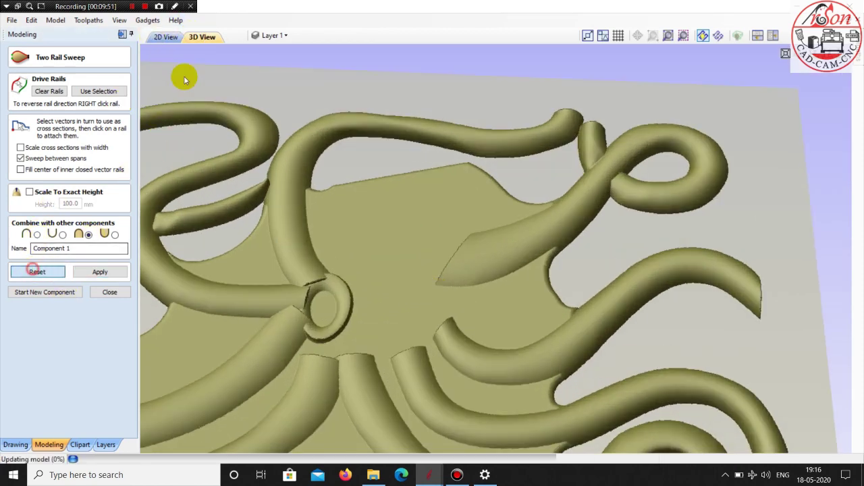
{"action": "left_click", "coordinate": [164, 37]}
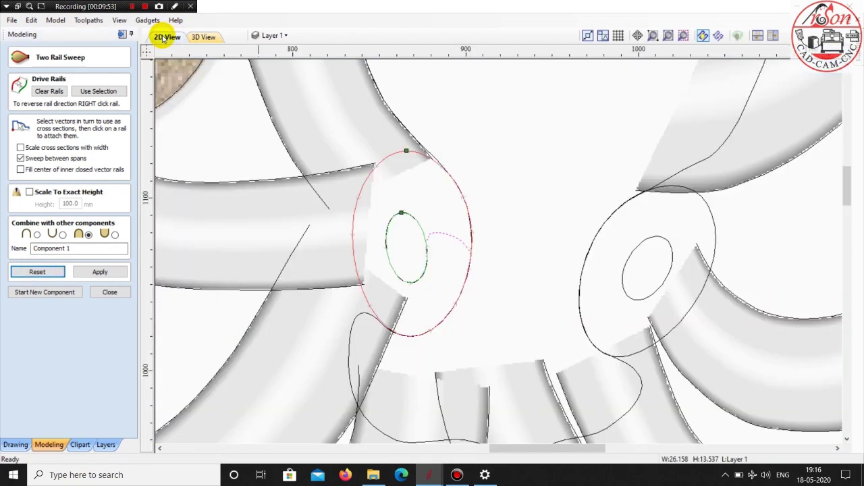
{"action": "left_click", "coordinate": [123, 292]}
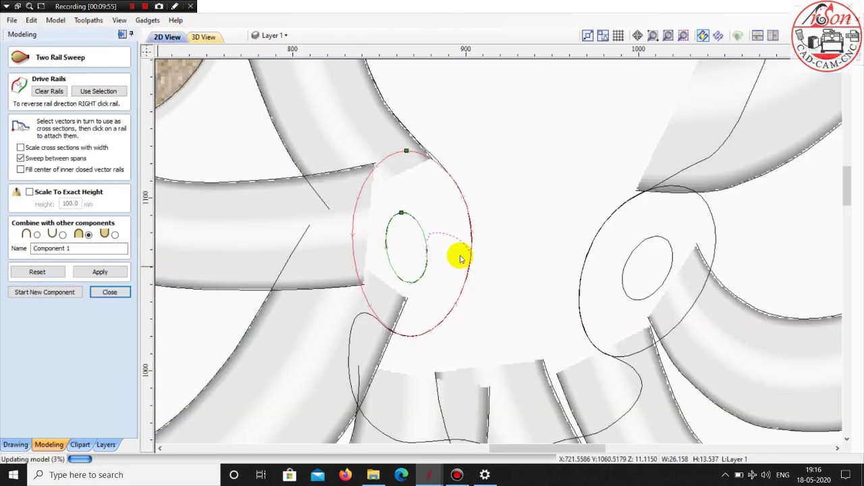
Mirror the curve joining the eye ellipses, then select both inner and outer ellipses
{"action": "left_click", "coordinate": [410, 234]}
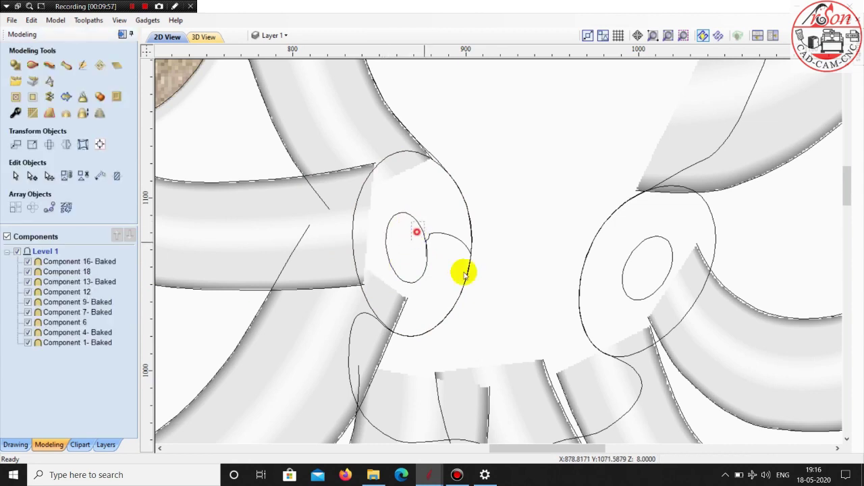
{"action": "left_click", "coordinate": [72, 144]}
{"action": "left_click", "coordinate": [33, 112]}
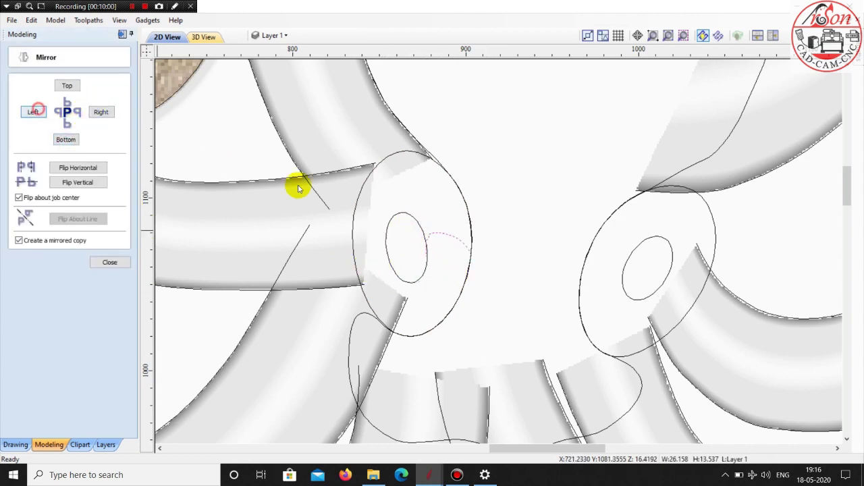
{"action": "left_click", "coordinate": [415, 221]}
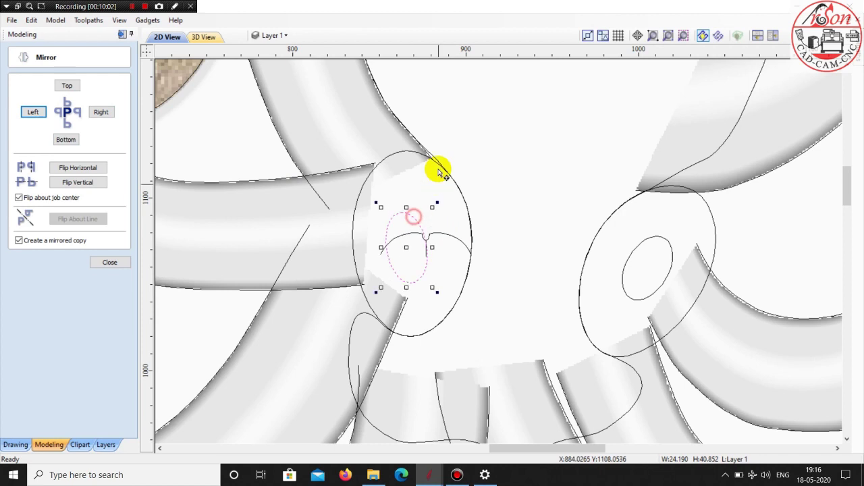
{"action": "left_click", "coordinate": [403, 152], "text": "shift"}
{"action": "left_click", "coordinate": [110, 263]}
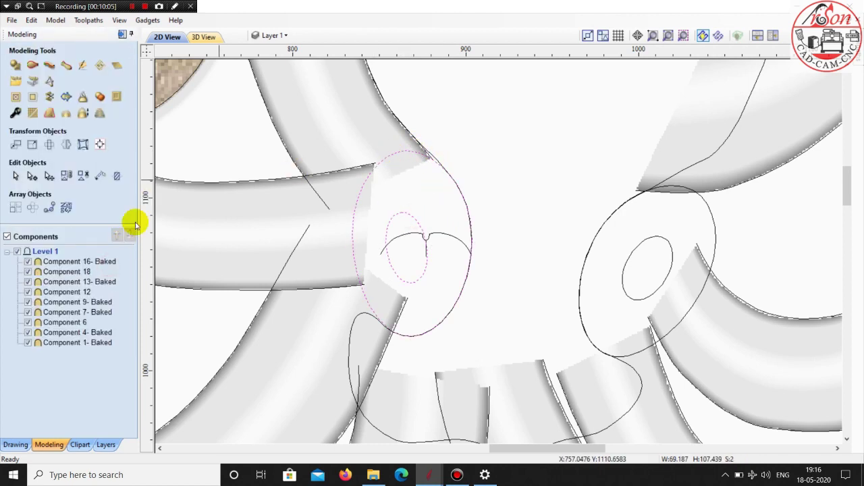
Sweep a merged ring along the two ellipse rails using the small curve as cross-section
{"action": "left_click", "coordinate": [32, 66]}
{"action": "left_click", "coordinate": [99, 91]}
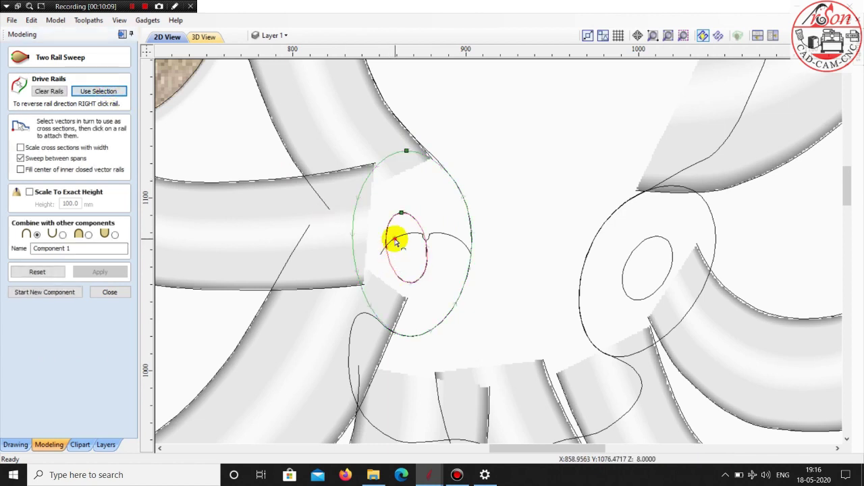
{"action": "left_click", "coordinate": [395, 243]}
{"action": "left_click", "coordinate": [90, 234]}
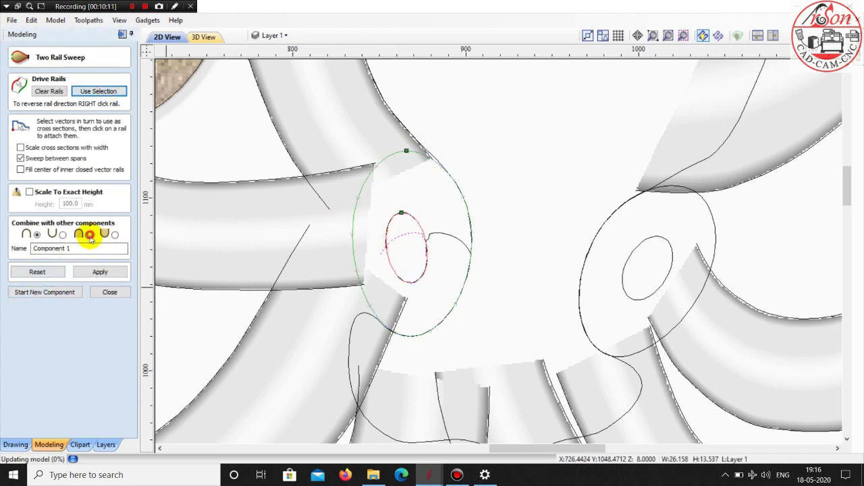
{"action": "left_click", "coordinate": [100, 272]}
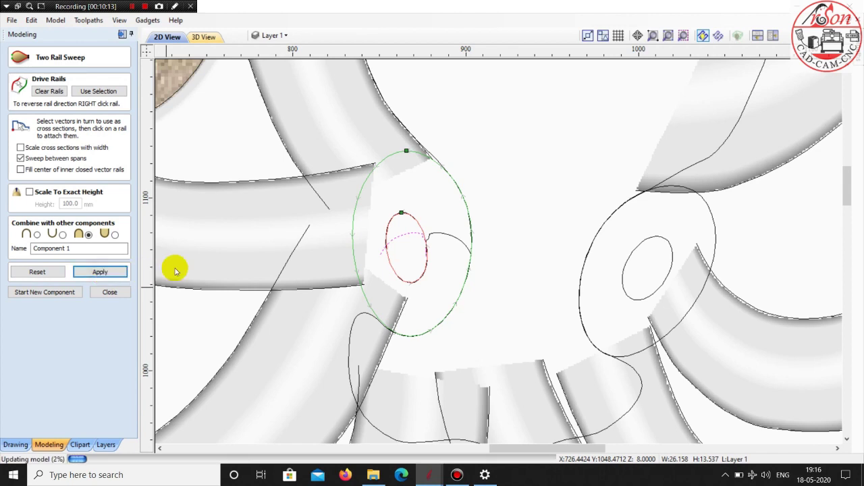
Check the eye ring in 3D and recalculate the sweep
{"action": "left_click", "coordinate": [205, 37]}
{"action": "left_click", "coordinate": [168, 38]}
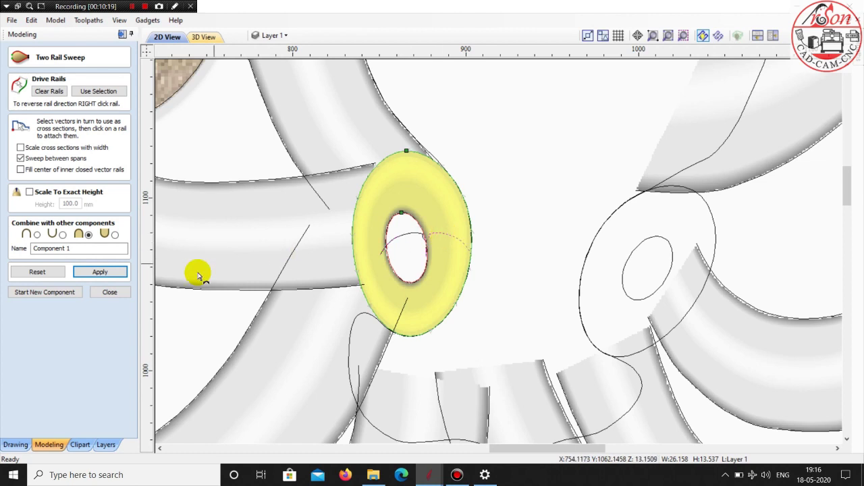
{"action": "left_click", "coordinate": [113, 272]}
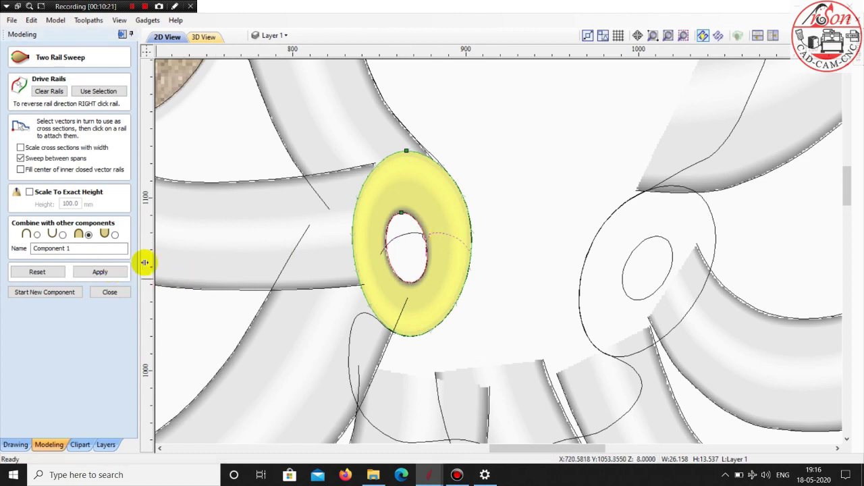
{"action": "left_click", "coordinate": [205, 38]}
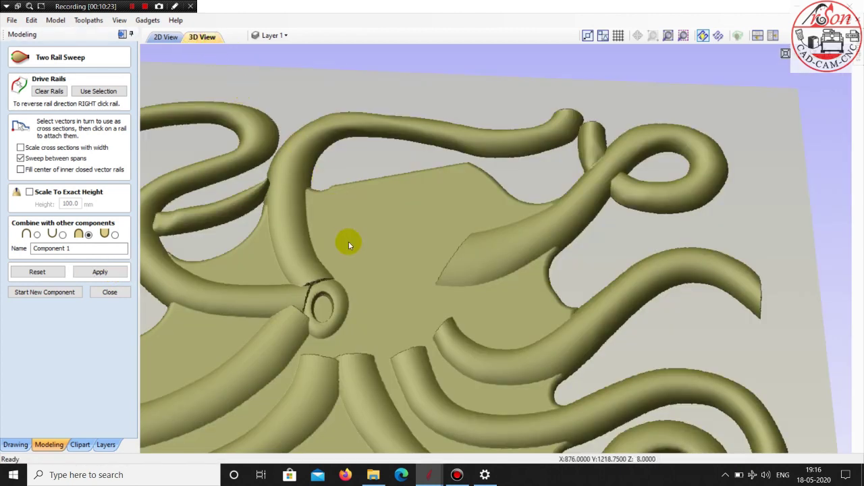
{"action": "left_click_drag", "start_coordinate": [341, 316], "coordinate": [347, 322]}
{"action": "scroll", "coordinate": [421, 285], "scroll_direction": "up", "scroll_amount": 2}
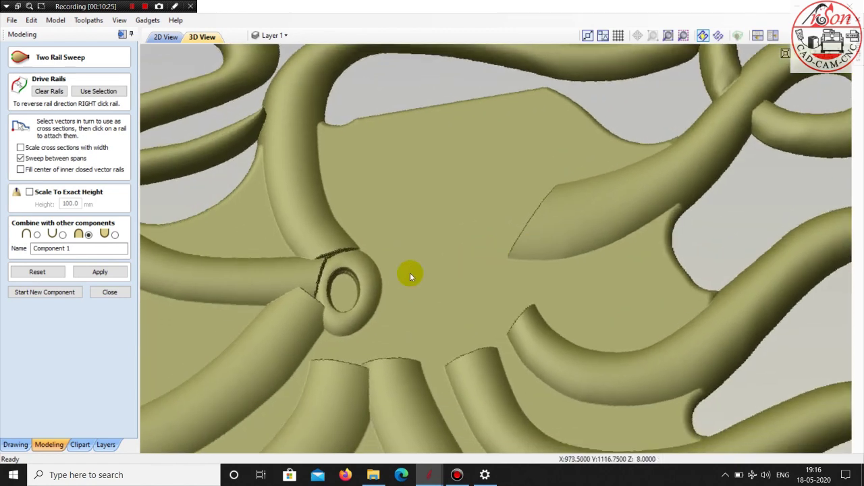
Keep the eye ring as new Component 1 and close the sweep tool
{"action": "left_click", "coordinate": [63, 294]}
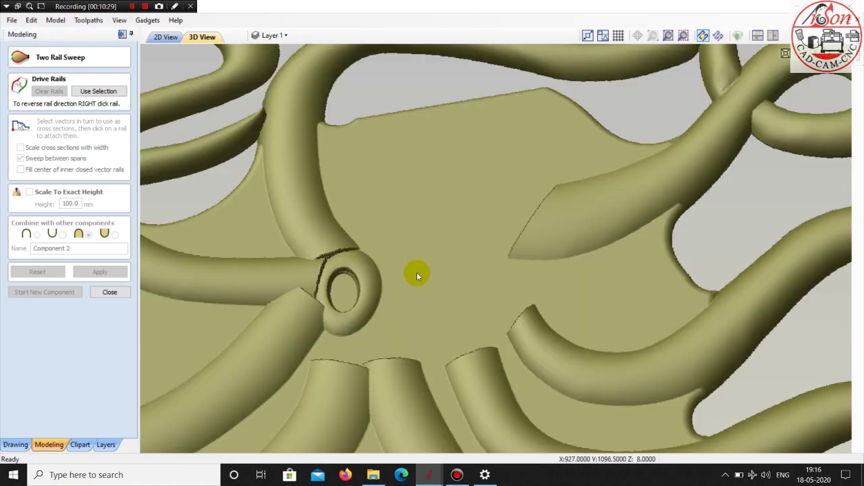
{"action": "mouse_move", "coordinate": [417, 272]}
{"action": "left_mouse_down"}
{"action": "mouse_move", "coordinate": [418, 177]}
{"action": "mouse_move", "coordinate": [421, 316]}
{"action": "mouse_move", "coordinate": [434, 295]}
{"action": "mouse_move", "coordinate": [408, 213]}
{"action": "mouse_move", "coordinate": [501, 194]}
{"action": "mouse_move", "coordinate": [475, 268]}
{"action": "left_mouse_up"}
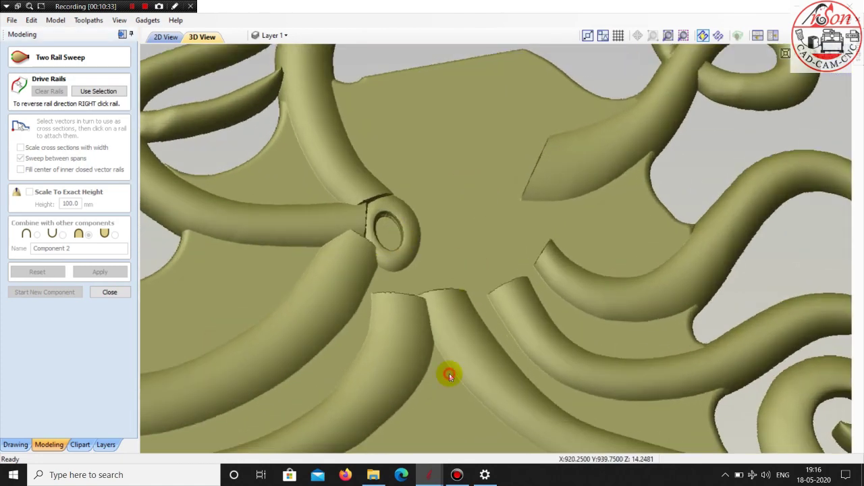
{"action": "left_click_drag", "start_coordinate": [449, 376], "coordinate": [405, 189]}
{"action": "left_click", "coordinate": [405, 179]}
{"action": "left_click", "coordinate": [106, 291]}
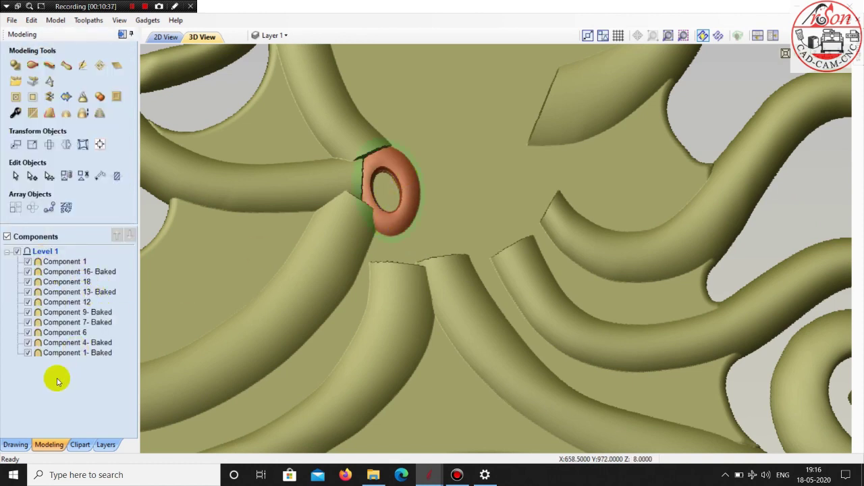
Give Component 1, the left eye ring, a 10 mm base height
{"action": "left_click", "coordinate": [78, 263]}
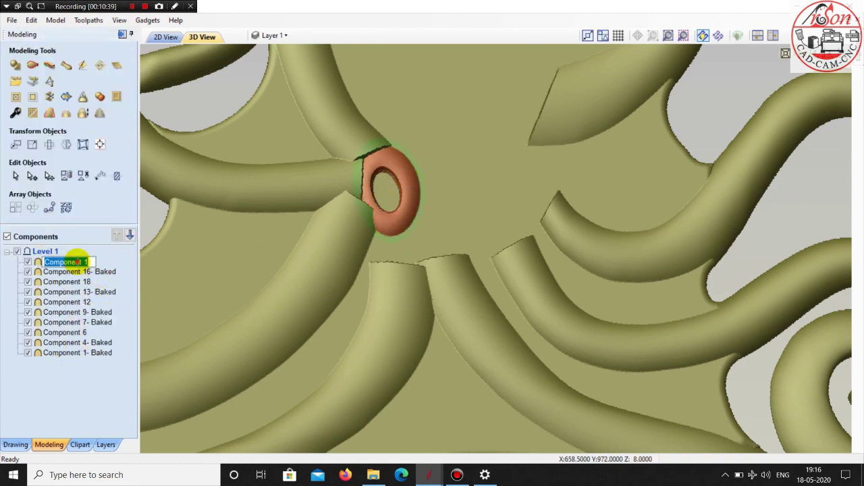
{"action": "double_click", "coordinate": [81, 262]}
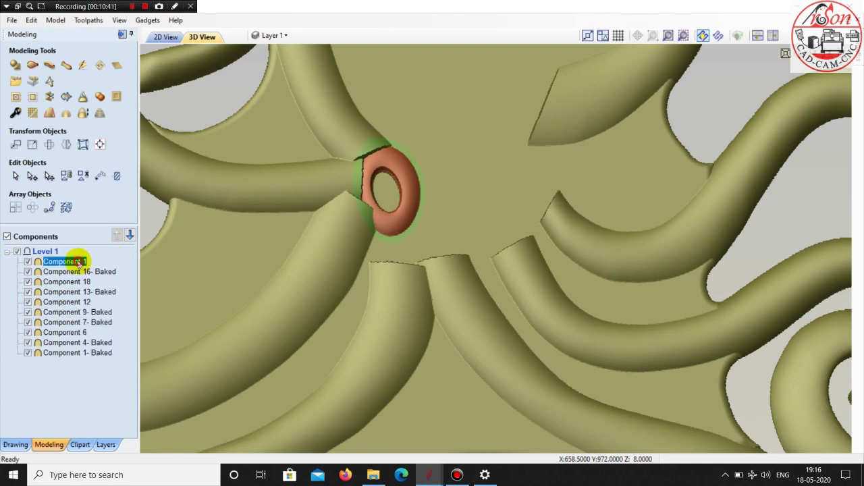
{"action": "double_click", "coordinate": [80, 264]}
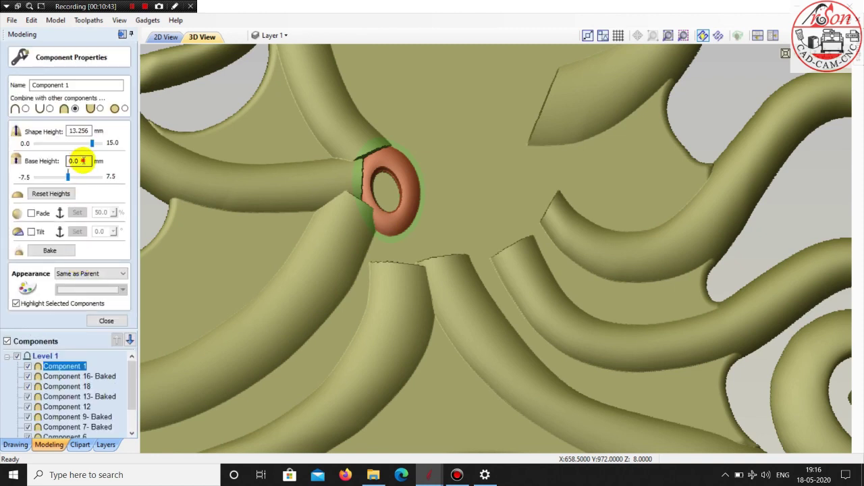
{"action": "left_click_drag", "start_coordinate": [81, 161], "coordinate": [19, 152]}
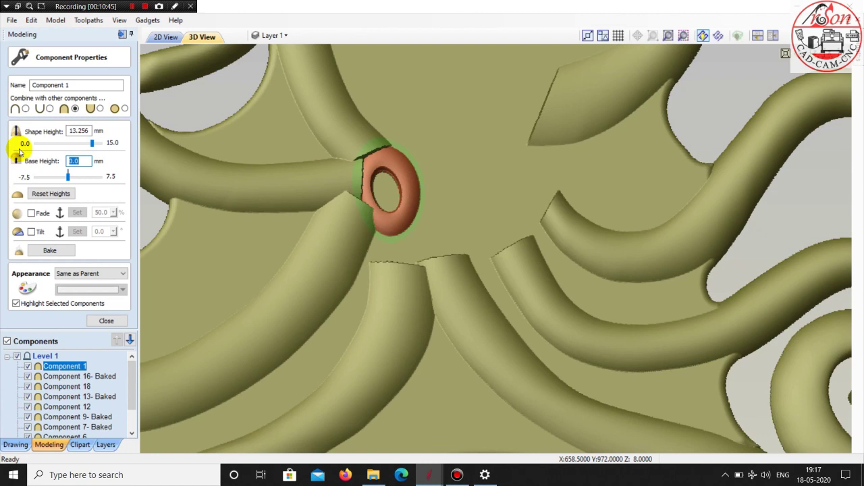
{"action": "type", "text": "5"}
{"action": "double_click", "coordinate": [80, 131]}
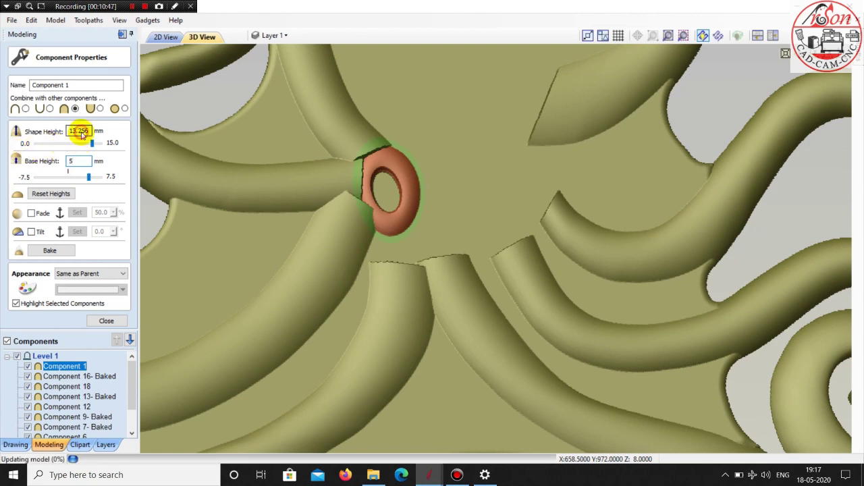
{"action": "left_click", "coordinate": [79, 135]}
{"action": "type", "text": "10"}
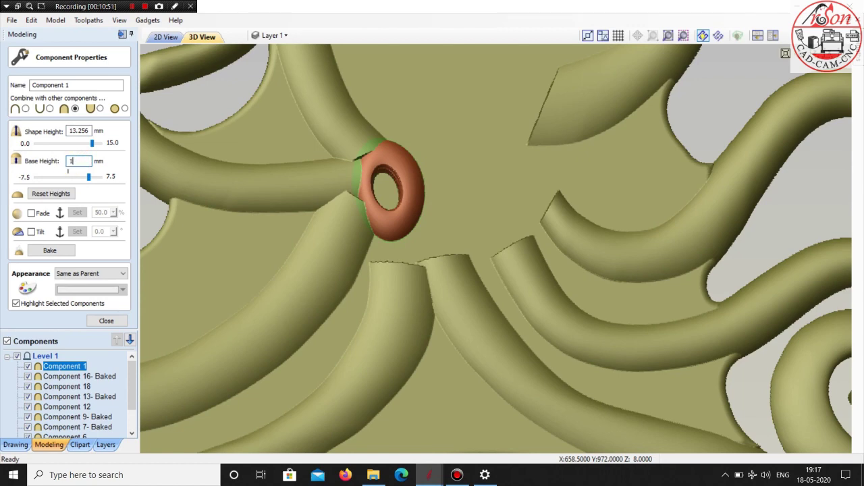
{"action": "key", "text": "Return"}
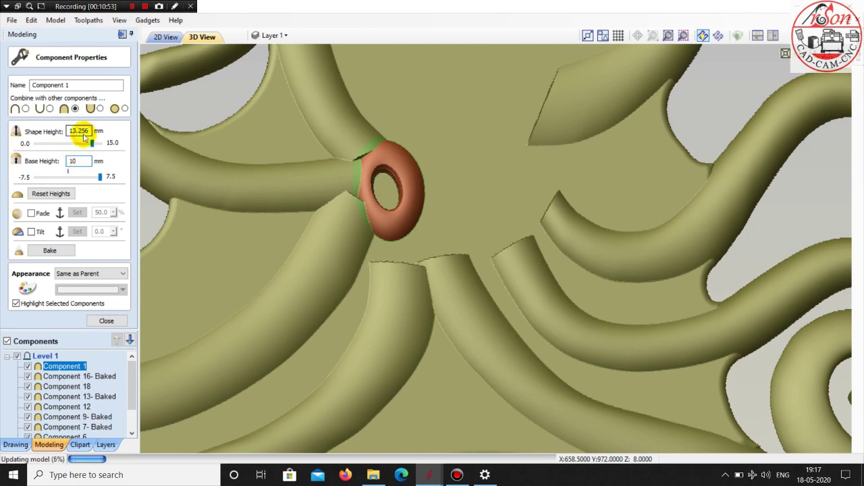
Deselect the eye ring and orbit the model to inspect the raised ring
{"action": "scroll", "coordinate": [227, 187], "scroll_direction": "down", "scroll_amount": 3}
{"action": "scroll", "coordinate": [313, 210], "scroll_direction": "down", "scroll_amount": 3}
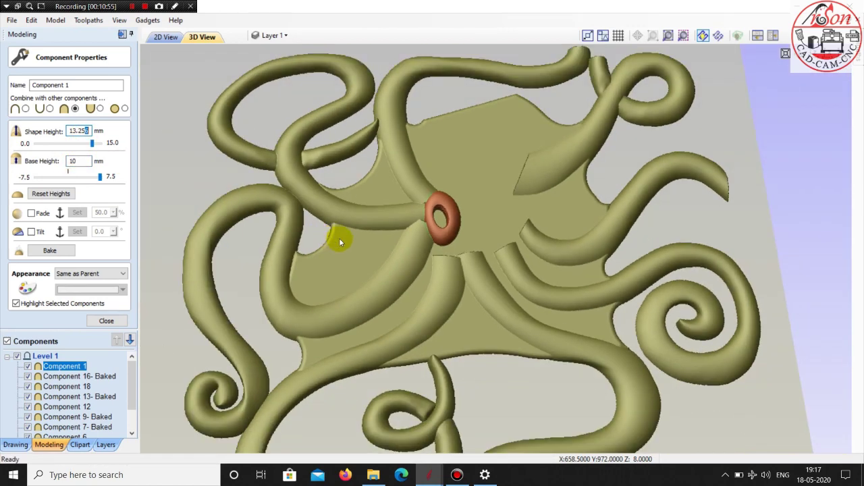
{"action": "scroll", "coordinate": [339, 238], "scroll_direction": "down", "scroll_amount": 2}
{"action": "left_click", "coordinate": [218, 154]}
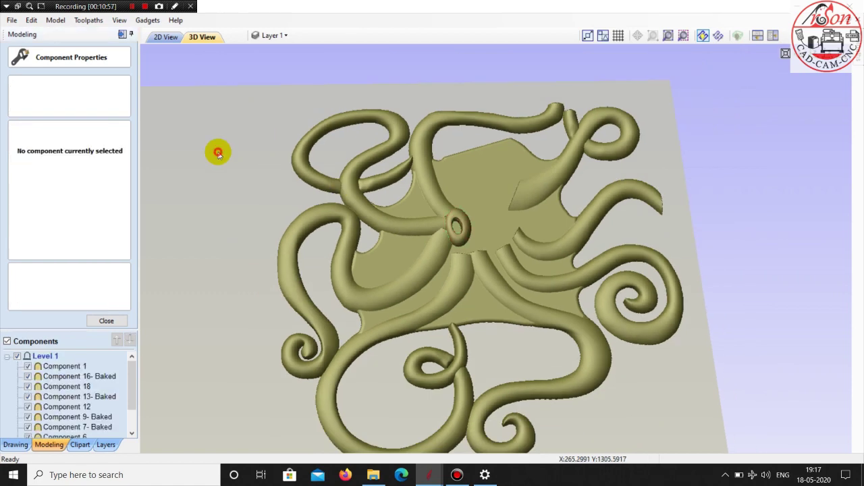
{"action": "mouse_move", "coordinate": [542, 295]}
{"action": "left_mouse_down"}
{"action": "mouse_move", "coordinate": [513, 291]}
{"action": "mouse_move", "coordinate": [570, 264]}
{"action": "left_mouse_up"}
{"action": "scroll", "coordinate": [570, 265], "scroll_direction": "up", "scroll_amount": 3}
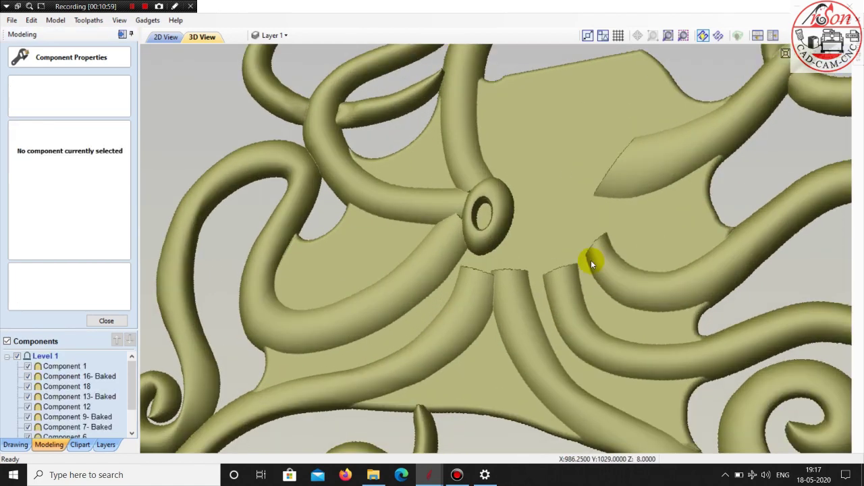
{"action": "scroll", "coordinate": [433, 210], "scroll_direction": "up", "scroll_amount": 2}
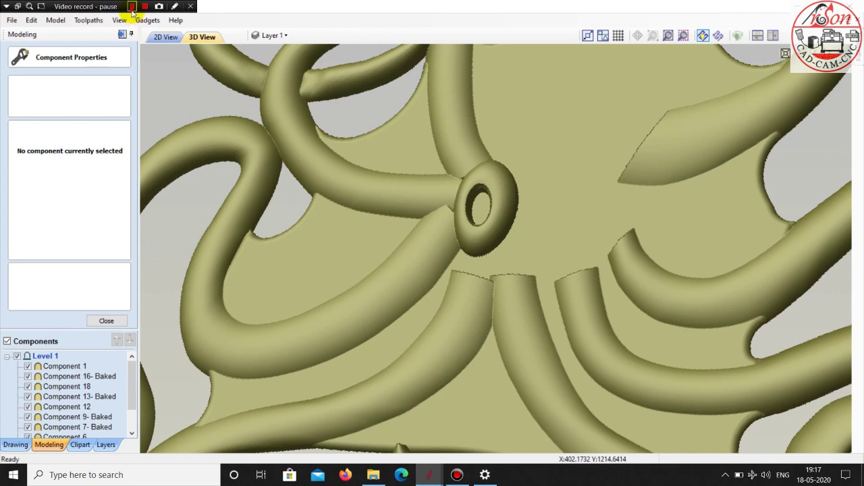
{"action": "scroll", "coordinate": [577, 287], "scroll_direction": "up", "scroll_amount": 2}
{"action": "scroll", "coordinate": [610, 282], "scroll_direction": "up", "scroll_amount": 1}
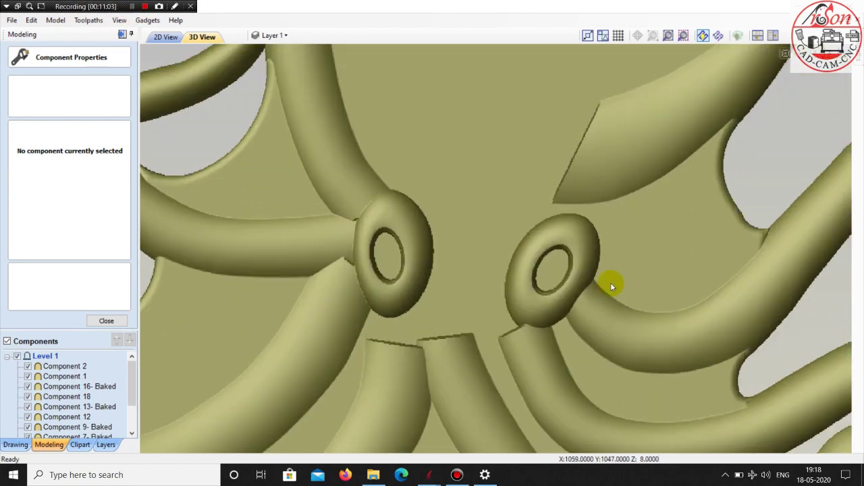
In 2D View, select the two inner eye outlines for a new shape
{"action": "left_click", "coordinate": [161, 38]}
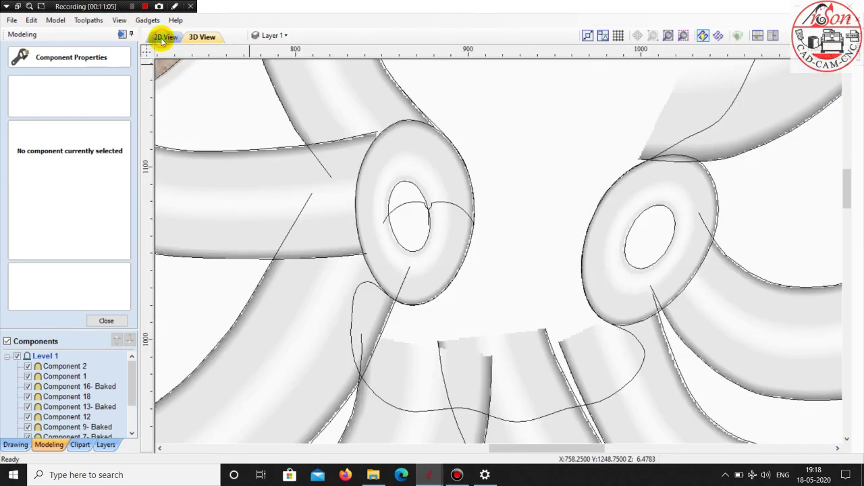
{"action": "scroll", "coordinate": [488, 243], "scroll_direction": "up", "scroll_amount": 1}
{"action": "mouse_move", "coordinate": [363, 144]}
{"action": "left_mouse_down"}
{"action": "mouse_move", "coordinate": [424, 247]}
{"action": "mouse_move", "coordinate": [405, 247]}
{"action": "left_mouse_up"}
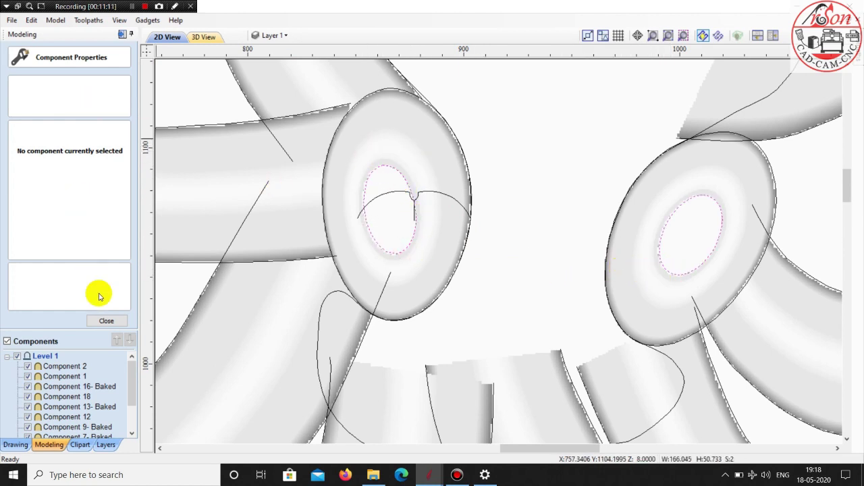
{"action": "left_click", "coordinate": [107, 321]}
{"action": "left_click", "coordinate": [13, 64]}
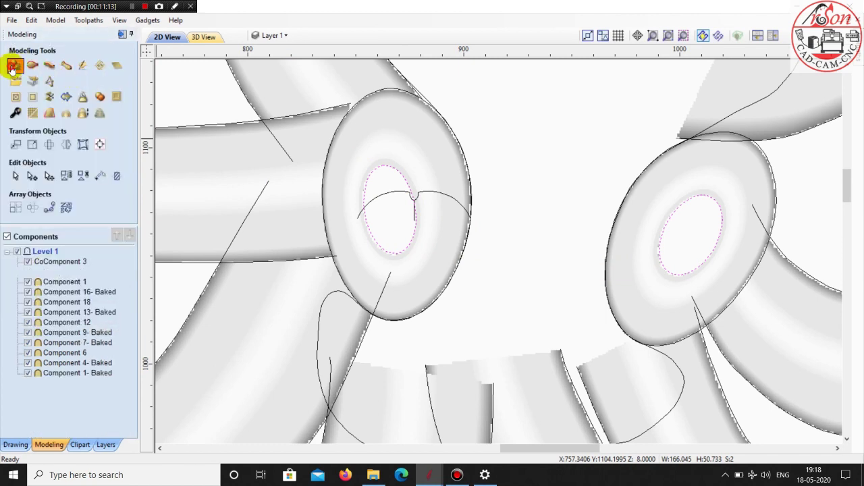
Choose a combine mode and apply domed pupils to the eye outlines
{"action": "left_click", "coordinate": [204, 36]}
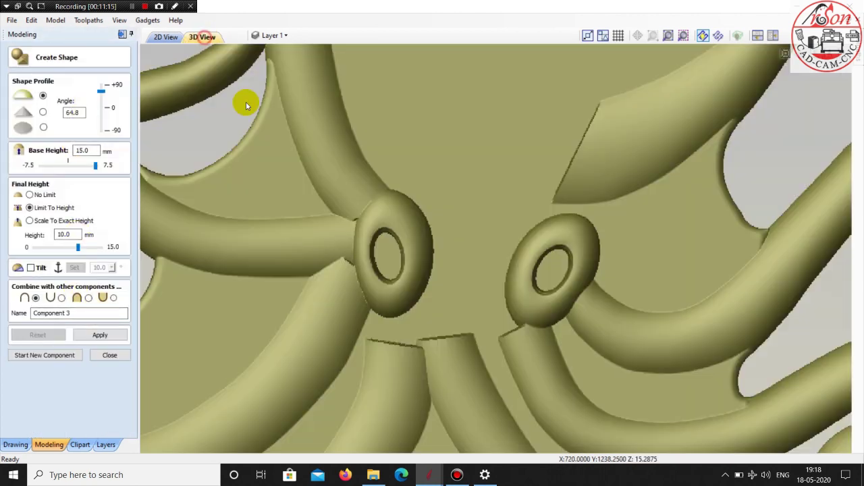
{"action": "left_click", "coordinate": [88, 298]}
{"action": "left_click", "coordinate": [93, 336]}
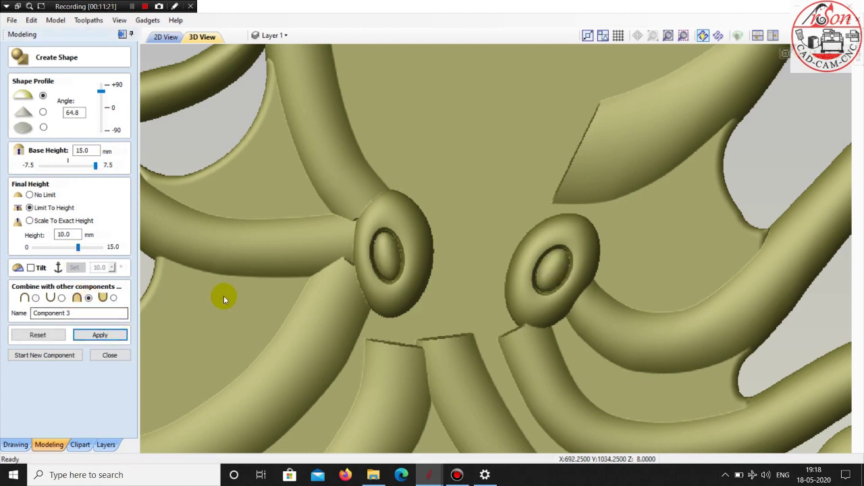
{"action": "scroll", "coordinate": [404, 317], "scroll_direction": "down", "scroll_amount": 5}
{"action": "left_click_drag", "start_coordinate": [452, 231], "coordinate": [458, 276]}
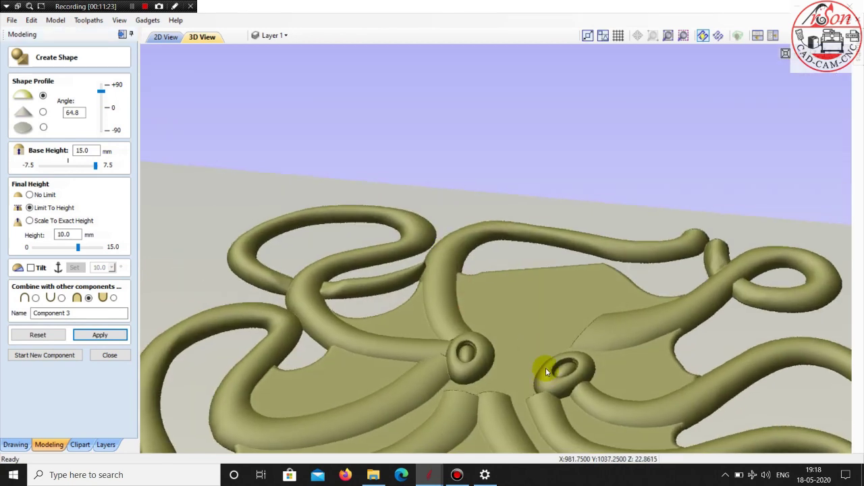
{"action": "scroll", "coordinate": [545, 368], "scroll_direction": "up", "scroll_amount": 2}
{"action": "left_click_drag", "start_coordinate": [531, 242], "coordinate": [501, 270]}
{"action": "scroll", "coordinate": [498, 264], "scroll_direction": "up", "scroll_amount": 3}
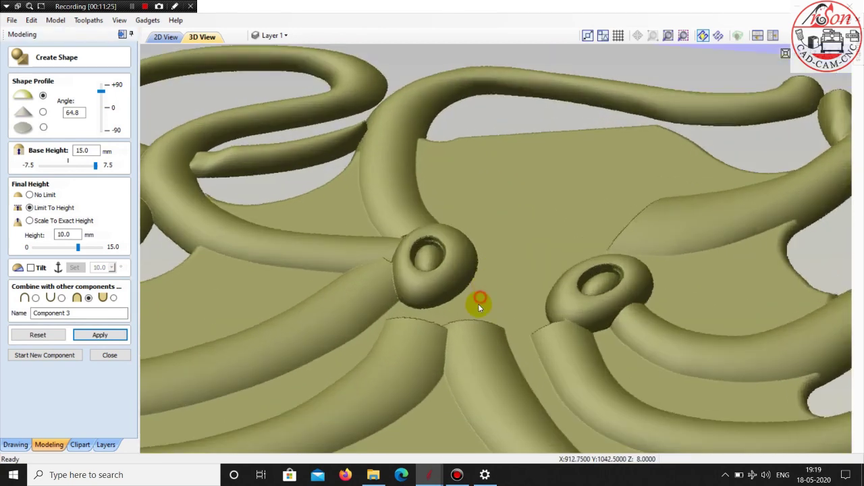
{"action": "left_click_drag", "start_coordinate": [477, 304], "coordinate": [477, 287]}
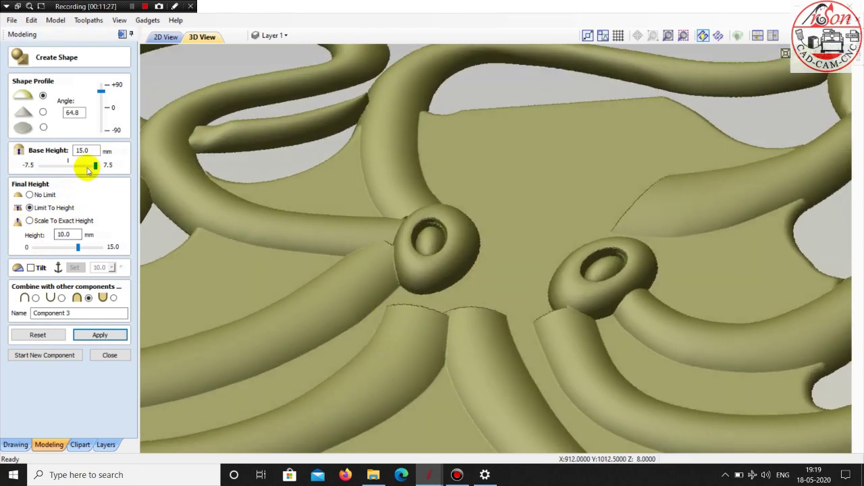
Put the pupils on a 15 mm base and start a new component as Component 3
{"action": "left_click_drag", "start_coordinate": [89, 150], "coordinate": [81, 151]}
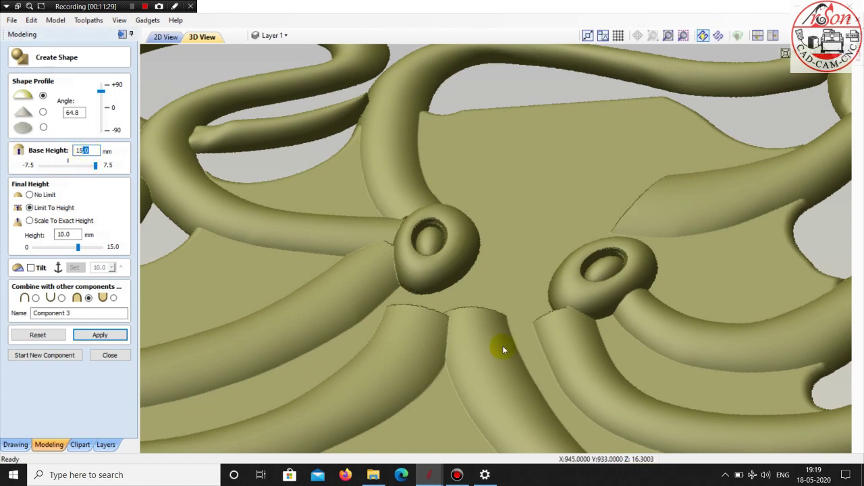
{"action": "mouse_move", "coordinate": [503, 350]}
{"action": "left_mouse_down"}
{"action": "mouse_move", "coordinate": [500, 250]}
{"action": "mouse_move", "coordinate": [513, 364]}
{"action": "left_mouse_up"}
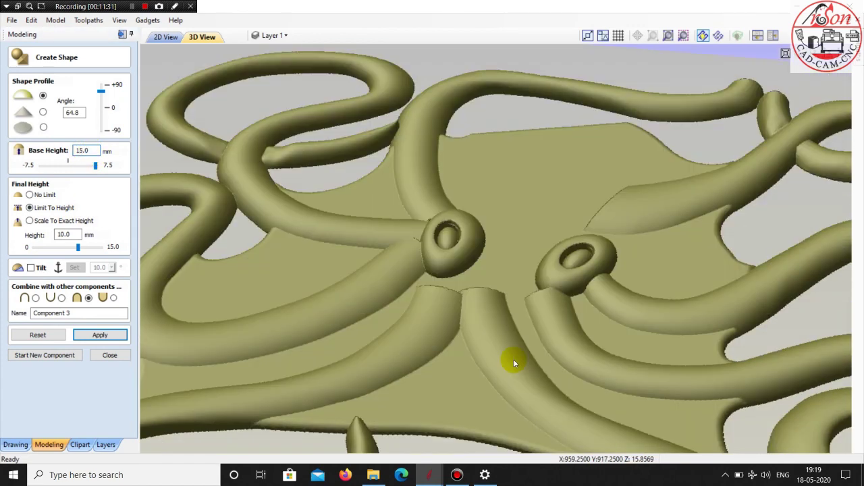
{"action": "scroll", "coordinate": [540, 207], "scroll_direction": "up", "scroll_amount": 2}
{"action": "scroll", "coordinate": [376, 212], "scroll_direction": "up", "scroll_amount": 3}
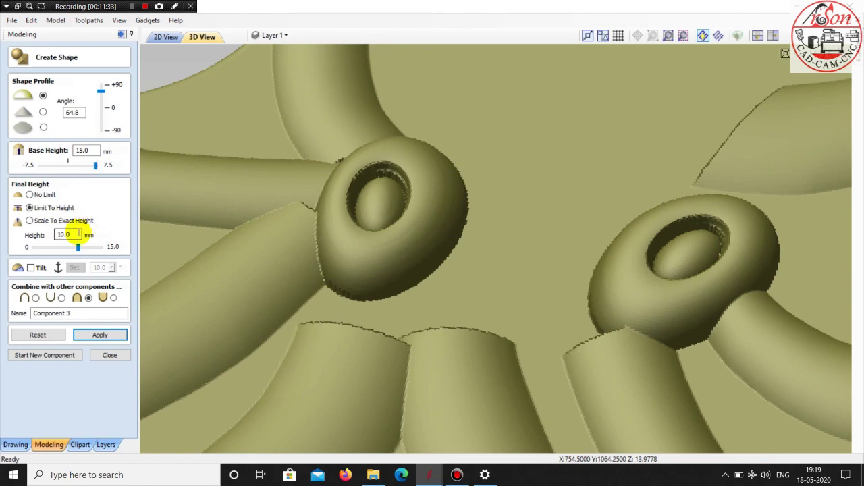
{"action": "mouse_move", "coordinate": [339, 310]}
{"action": "left_mouse_down"}
{"action": "mouse_move", "coordinate": [452, 343]}
{"action": "mouse_move", "coordinate": [478, 302]}
{"action": "mouse_move", "coordinate": [567, 362]}
{"action": "mouse_move", "coordinate": [243, 317]}
{"action": "left_mouse_up"}
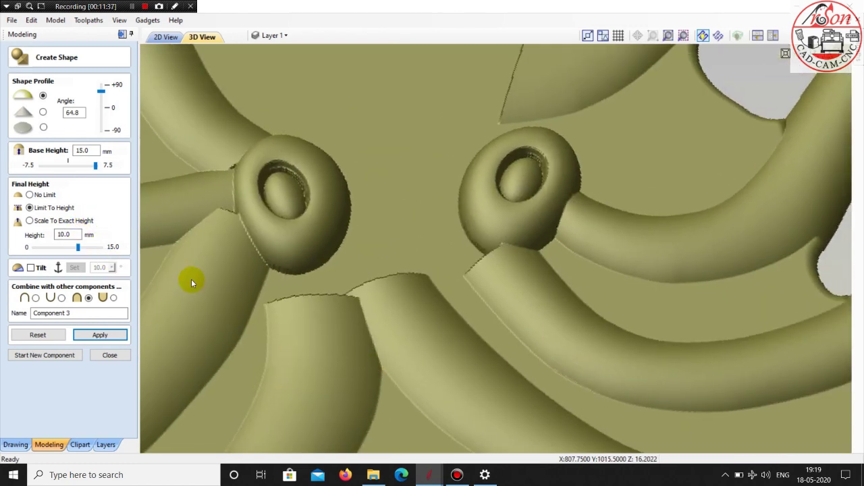
{"action": "left_click", "coordinate": [46, 356]}
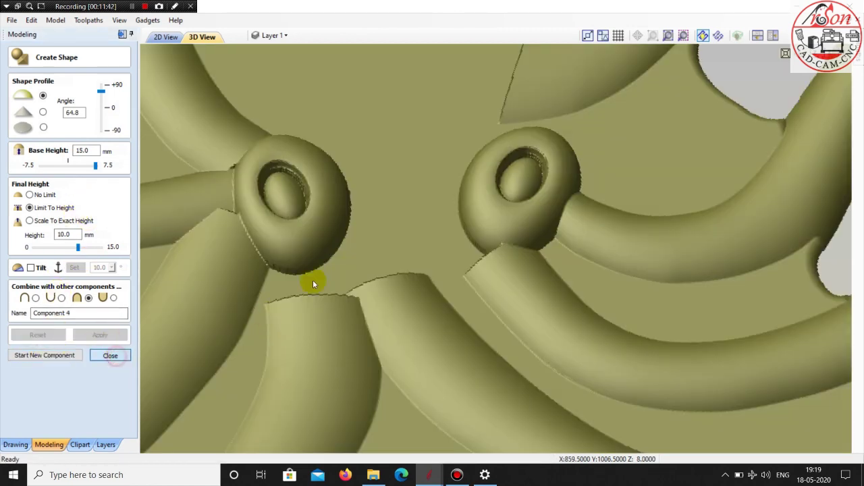
{"action": "mouse_move", "coordinate": [395, 268]}
{"action": "left_mouse_down"}
{"action": "mouse_move", "coordinate": [405, 329]}
{"action": "mouse_move", "coordinate": [488, 271]}
{"action": "mouse_move", "coordinate": [574, 383]}
{"action": "mouse_move", "coordinate": [324, 185]}
{"action": "left_mouse_up"}
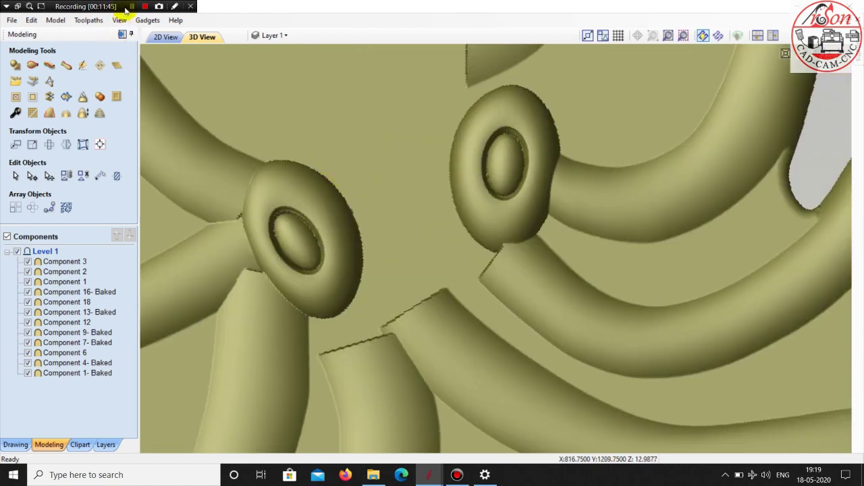
In 2D View, select the octopus head outline
{"action": "key", "text": "1"}
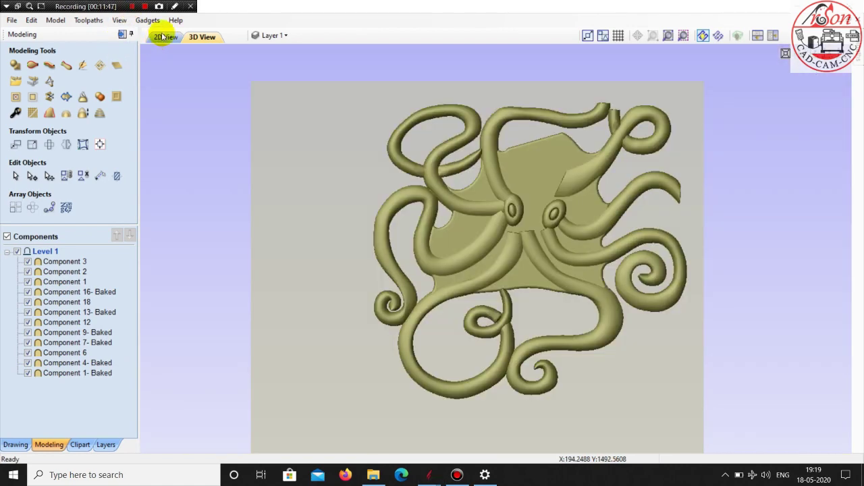
{"action": "left_click", "coordinate": [162, 36]}
{"action": "scroll", "coordinate": [491, 193], "scroll_direction": "down", "scroll_amount": 2}
{"action": "scroll", "coordinate": [472, 230], "scroll_direction": "up", "scroll_amount": 4}
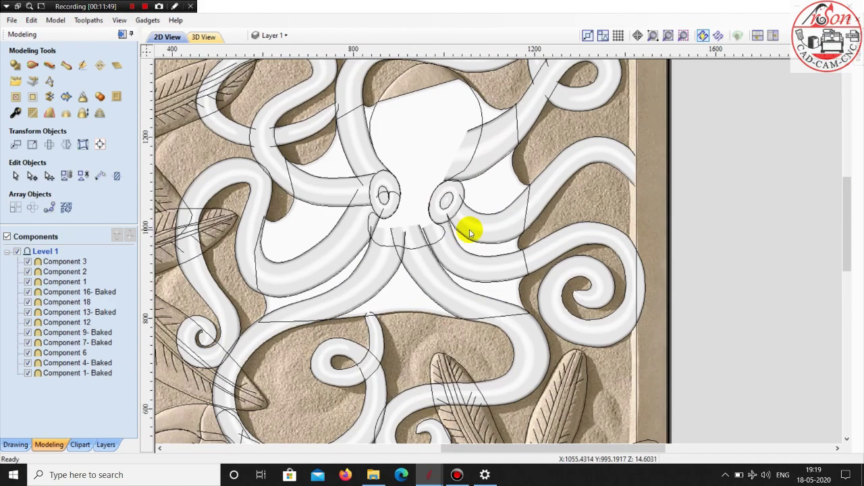
{"action": "left_click", "coordinate": [438, 242]}
{"action": "left_click", "coordinate": [436, 243]}
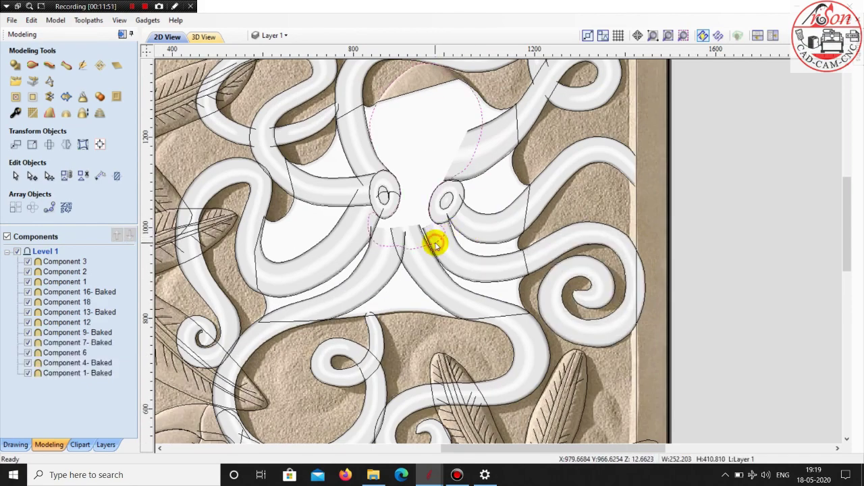
{"action": "scroll", "coordinate": [446, 223], "scroll_direction": "down", "scroll_amount": 2}
{"action": "scroll", "coordinate": [468, 174], "scroll_direction": "up", "scroll_amount": 1}
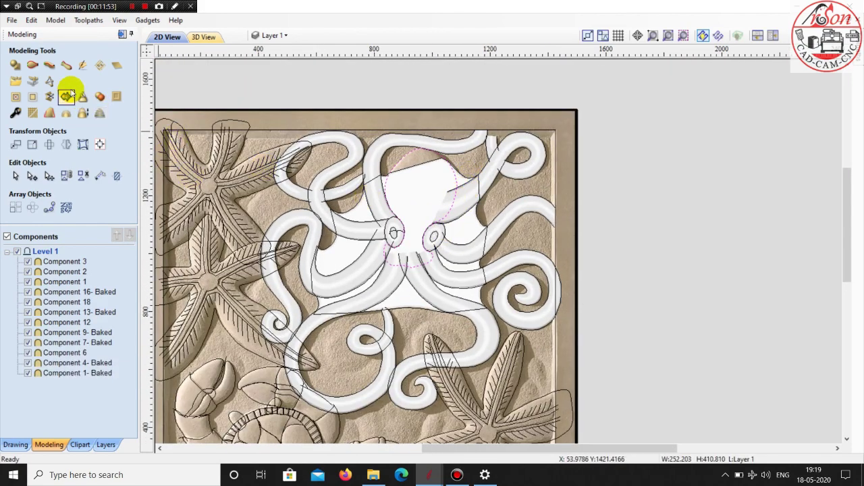
Create a domed head shape with a chosen combine mode and apply it
{"action": "left_click", "coordinate": [17, 66]}
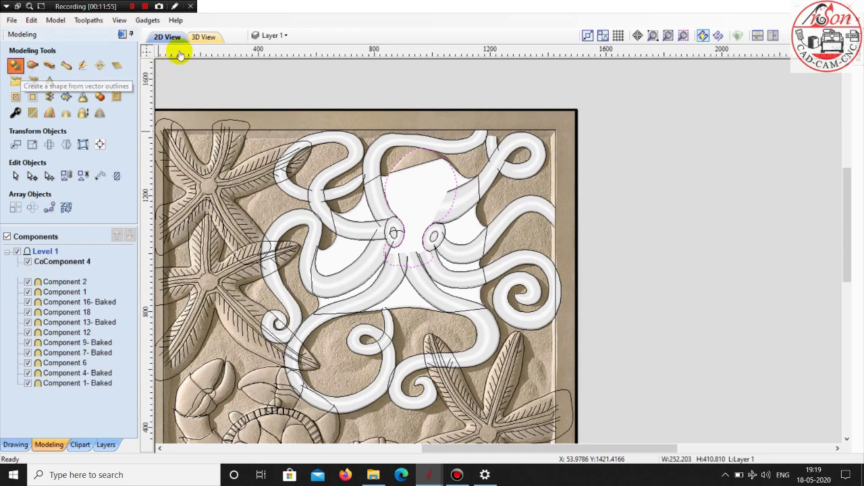
{"action": "left_click", "coordinate": [204, 38]}
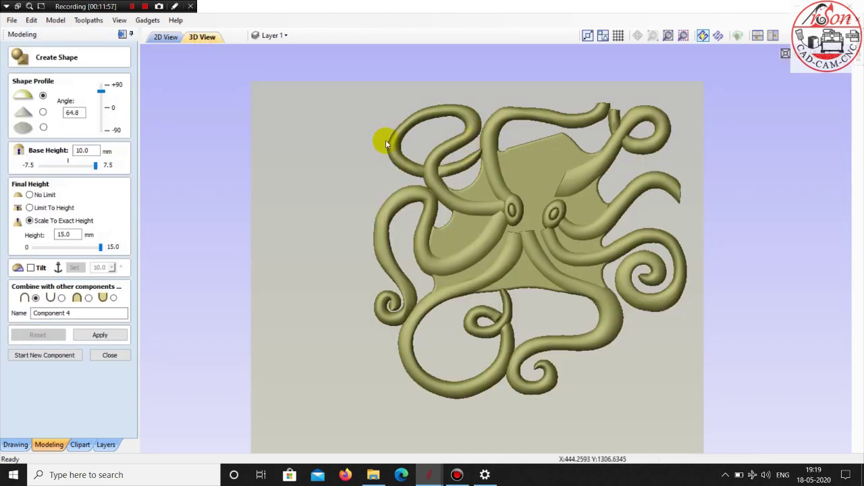
{"action": "middle_click_drag", "start_coordinate": [354, 165], "coordinate": [296, 168]}
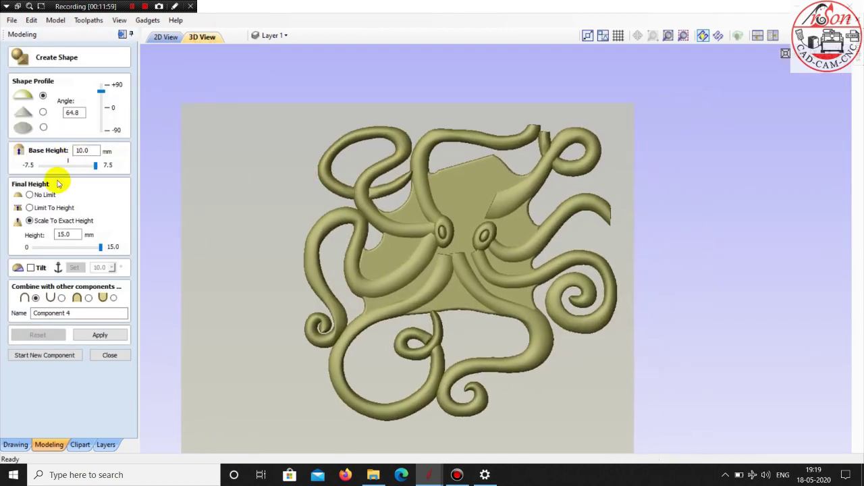
{"action": "left_click", "coordinate": [88, 298]}
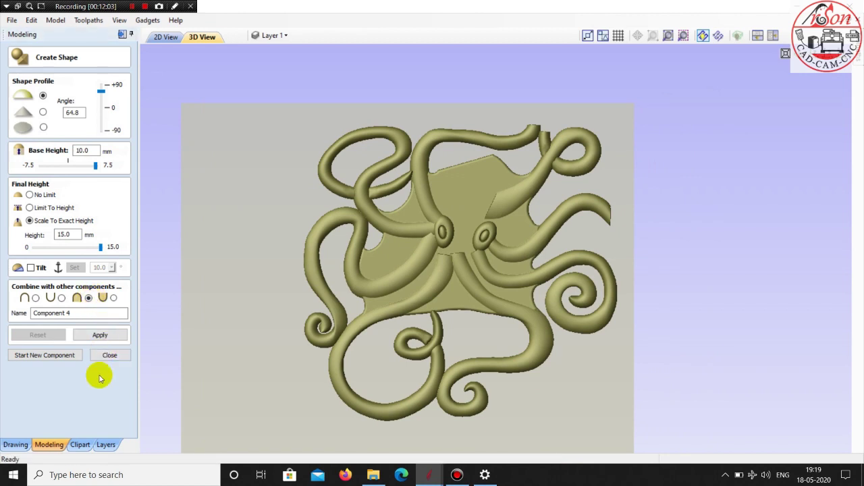
{"action": "left_click", "coordinate": [101, 336]}
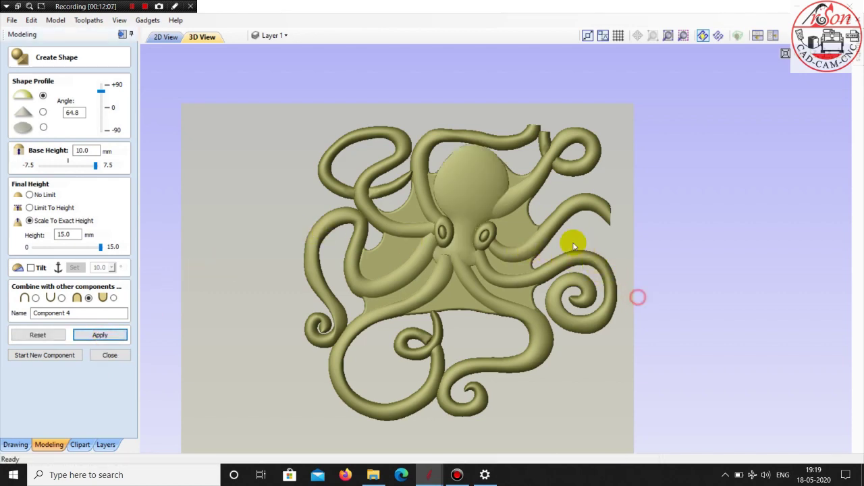
{"action": "left_click_drag", "start_coordinate": [637, 294], "coordinate": [550, 224]}
{"action": "scroll", "coordinate": [498, 197], "scroll_direction": "up", "scroll_amount": 2}
{"action": "scroll", "coordinate": [494, 191], "scroll_direction": "up", "scroll_amount": 3}
Rebuild the head dome, Component 4, on a 15 mm base height
{"action": "mouse_move", "coordinate": [494, 192]}
{"action": "left_mouse_down"}
{"action": "mouse_move", "coordinate": [558, 235]}
{"action": "mouse_move", "coordinate": [617, 254]}
{"action": "mouse_move", "coordinate": [646, 253]}
{"action": "mouse_move", "coordinate": [512, 284]}
{"action": "mouse_move", "coordinate": [489, 273]}
{"action": "left_mouse_up"}
{"action": "scroll", "coordinate": [483, 286], "scroll_direction": "down", "scroll_amount": 2}
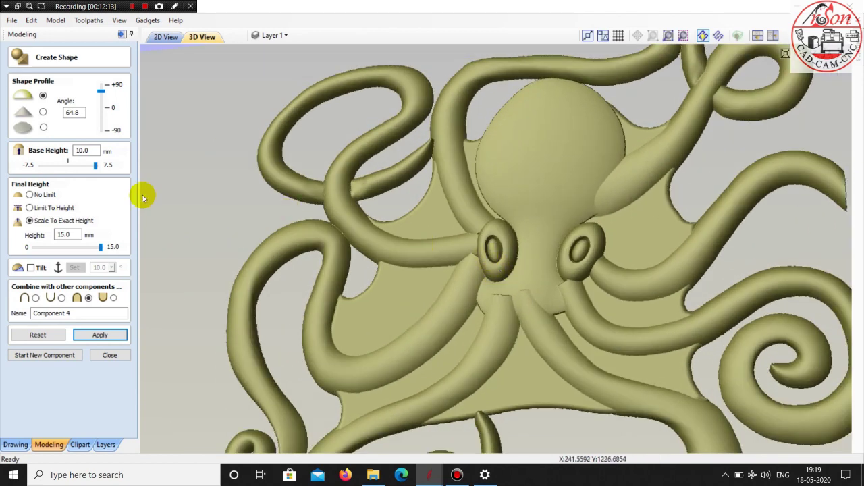
{"action": "double_click", "coordinate": [83, 150]}
{"action": "type", "text": "15"}
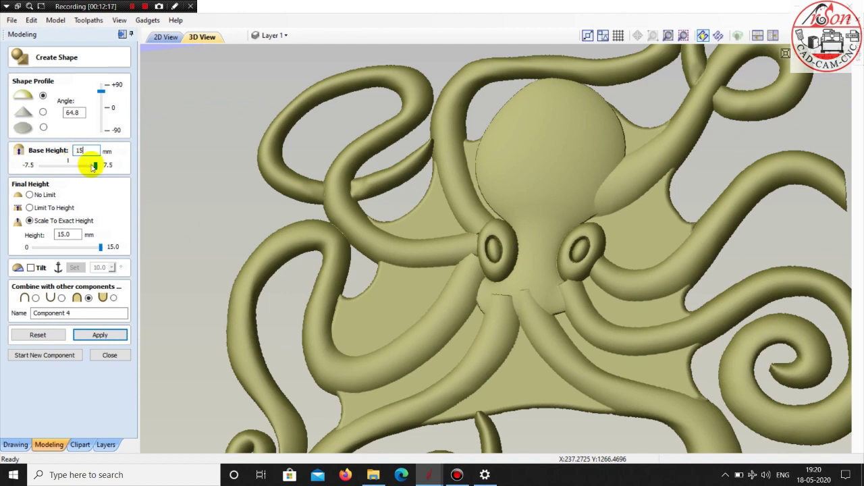
{"action": "left_click", "coordinate": [70, 234]}
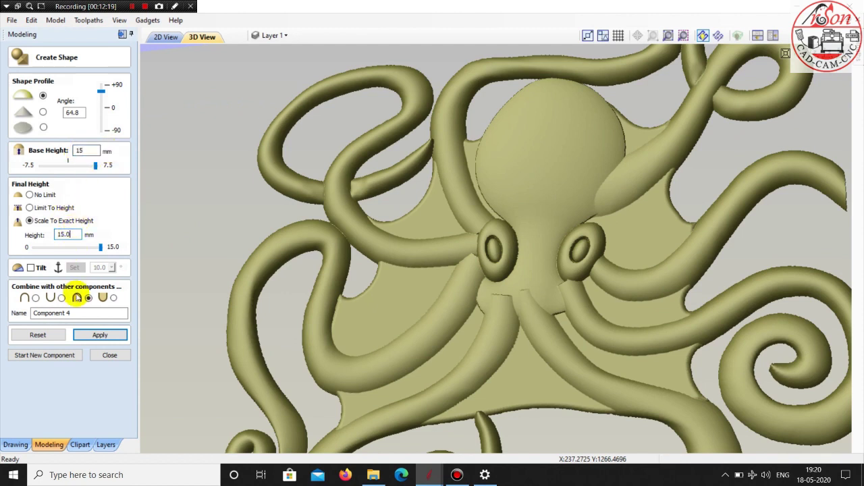
{"action": "left_click", "coordinate": [95, 336]}
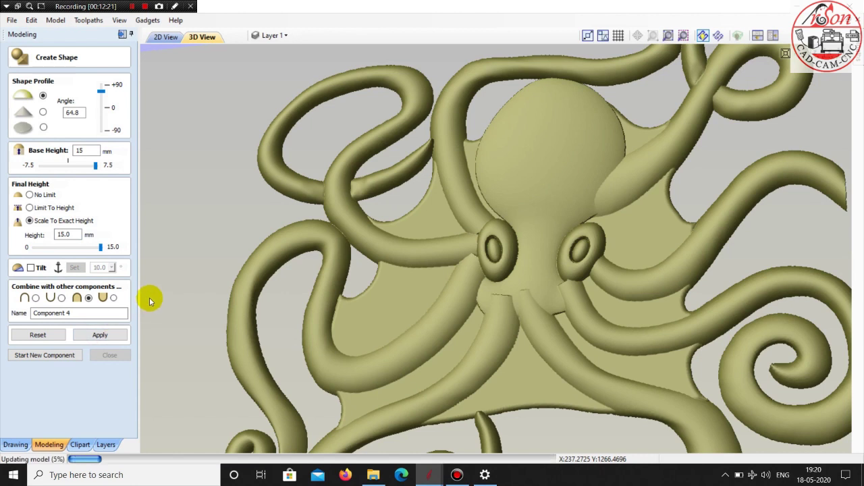
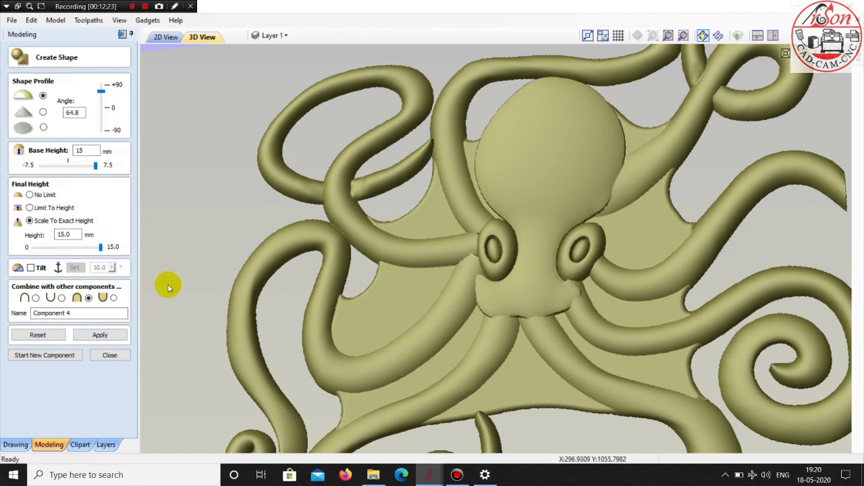
Rebuild the octopus head with a 10 mm base height as a new component, then select Component 4
{"action": "left_click", "coordinate": [68, 234]}
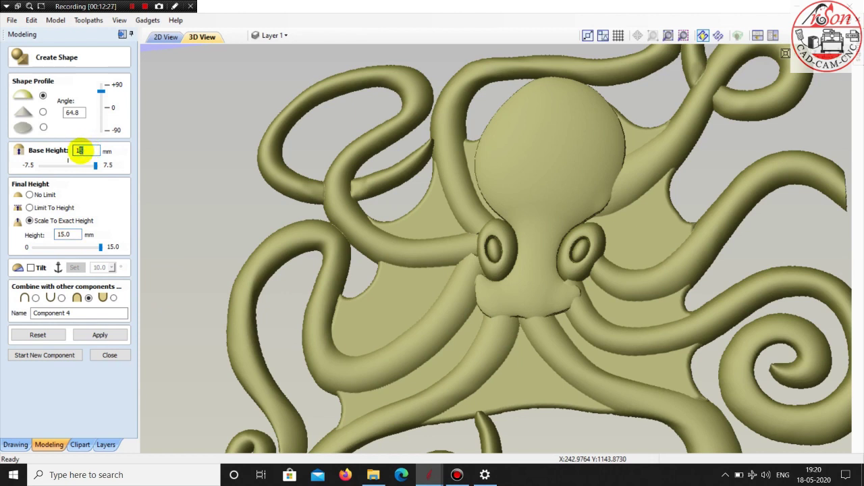
{"action": "left_click", "coordinate": [93, 335]}
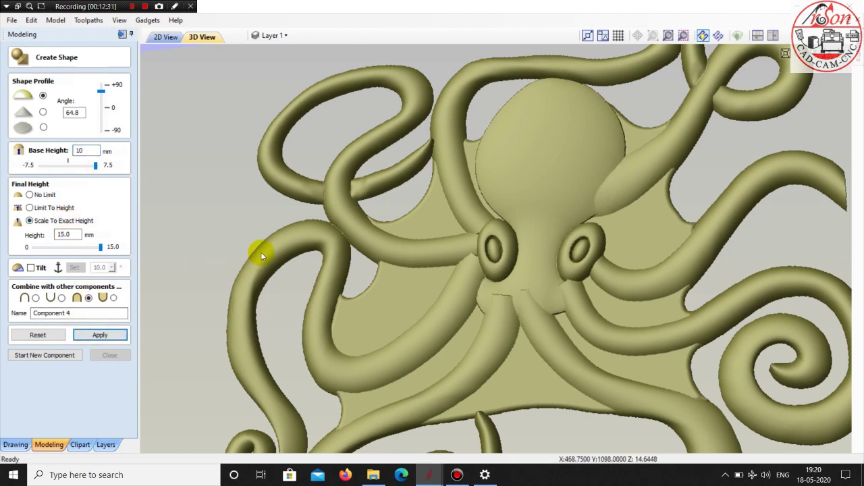
{"action": "left_click", "coordinate": [76, 353]}
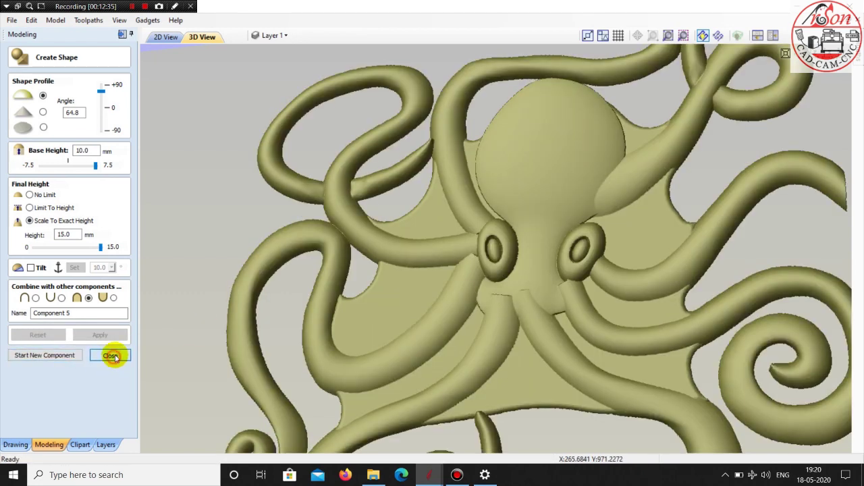
{"action": "left_click", "coordinate": [110, 355]}
{"action": "left_click", "coordinate": [558, 160]}
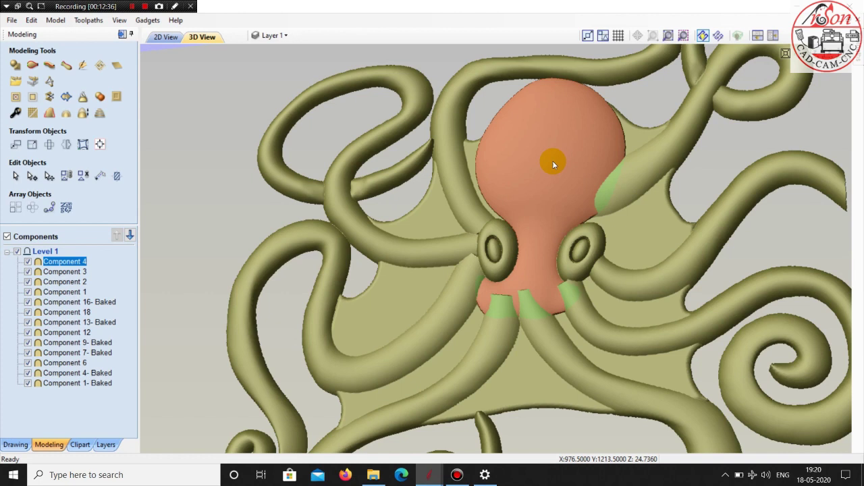
Enable Tilt on Component 4 and set its tilt direction
{"action": "double_click", "coordinate": [60, 262]}
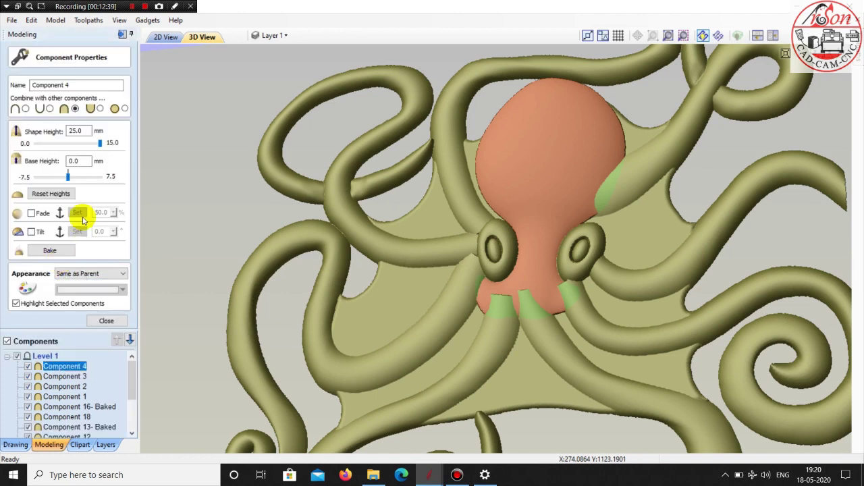
{"action": "left_click", "coordinate": [30, 232]}
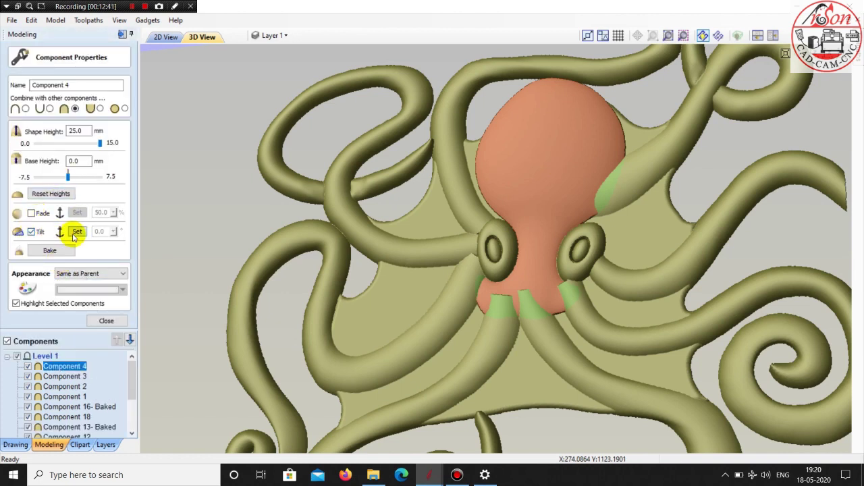
{"action": "left_click", "coordinate": [75, 232]}
{"action": "left_click", "coordinate": [168, 38]}
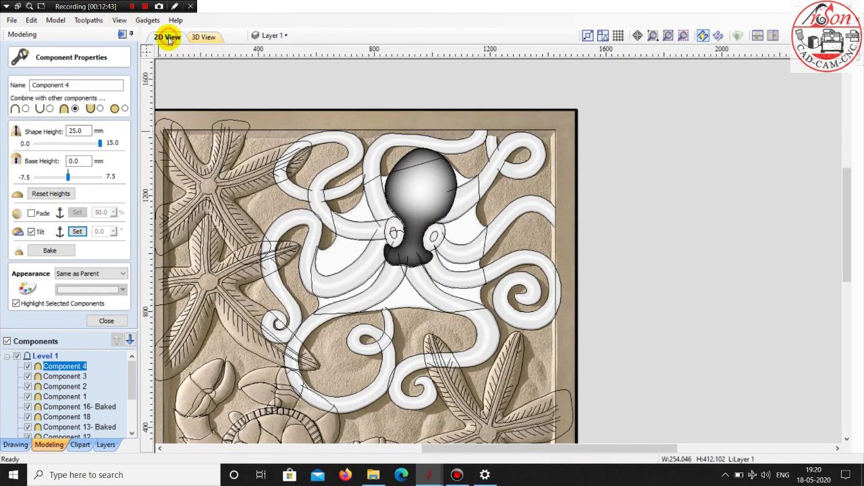
{"action": "scroll", "coordinate": [453, 262], "scroll_direction": "up", "scroll_amount": 2}
{"action": "scroll", "coordinate": [426, 247], "scroll_direction": "up", "scroll_amount": 2}
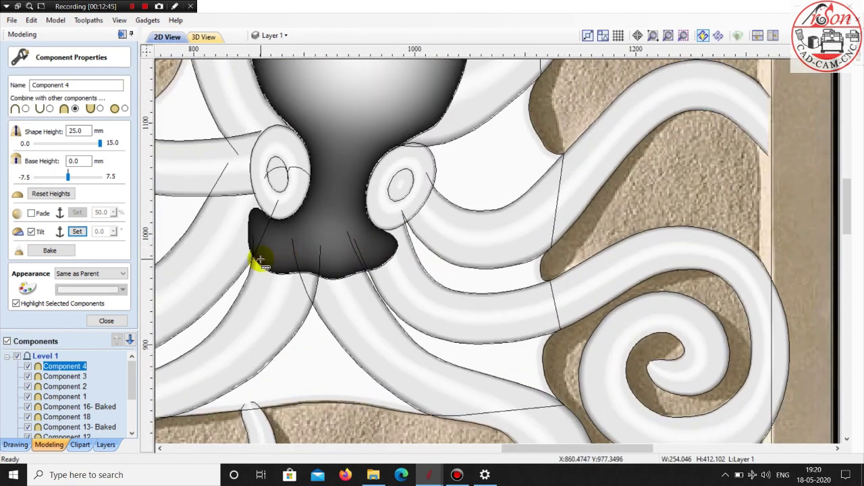
{"action": "scroll", "coordinate": [259, 259], "scroll_direction": "up", "scroll_amount": 1}
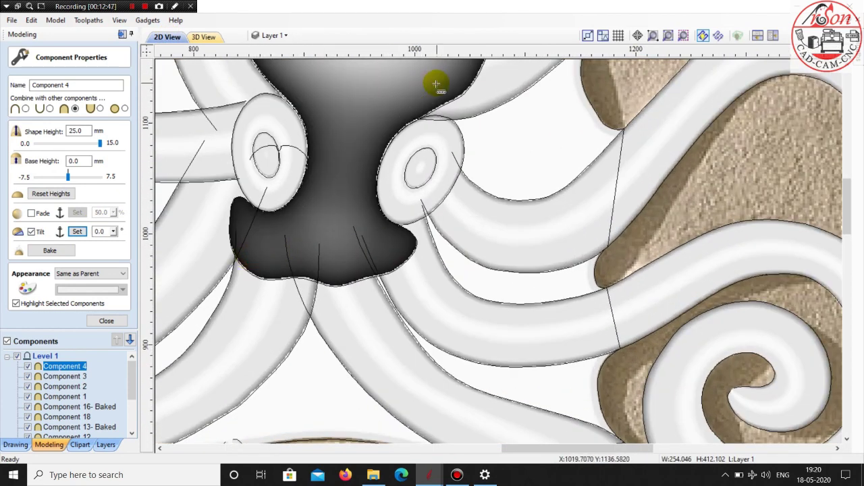
{"action": "scroll", "coordinate": [142, 217], "scroll_direction": "down", "scroll_amount": 1}
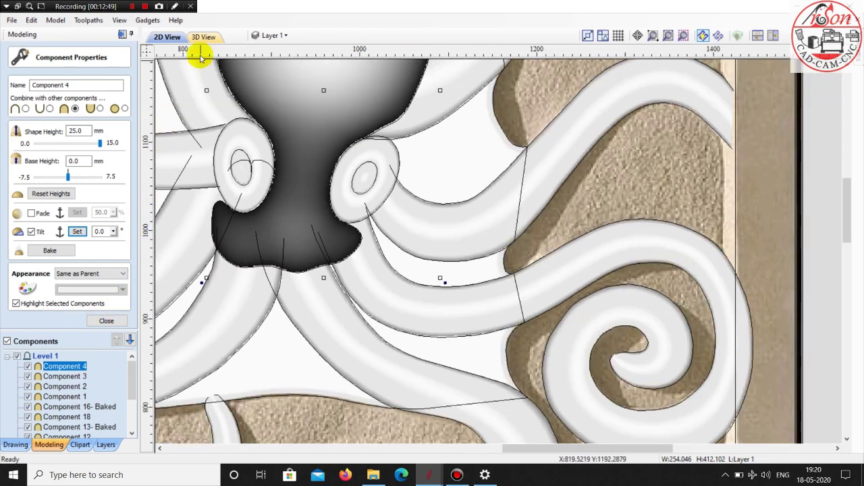
{"action": "left_click", "coordinate": [203, 39]}
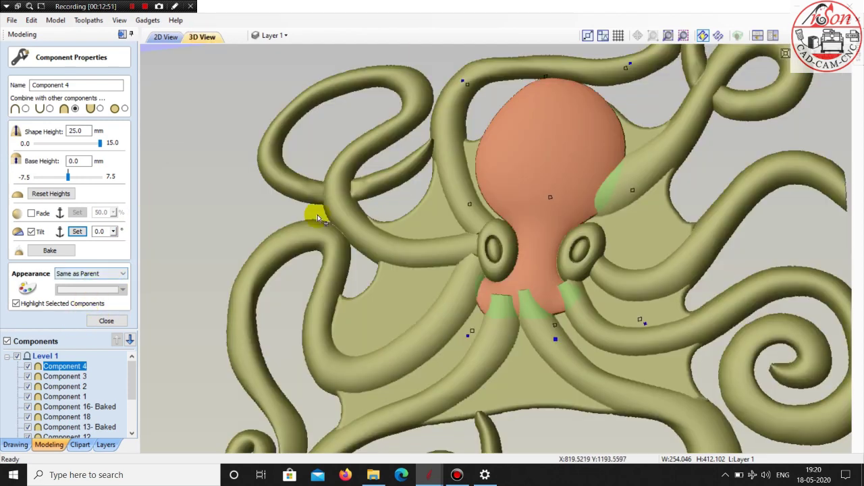
{"action": "scroll", "coordinate": [304, 219], "scroll_direction": "up", "scroll_amount": 2}
Set the octopus head's tilt angle to 1.8° and close its properties
{"action": "left_click", "coordinate": [113, 233]}
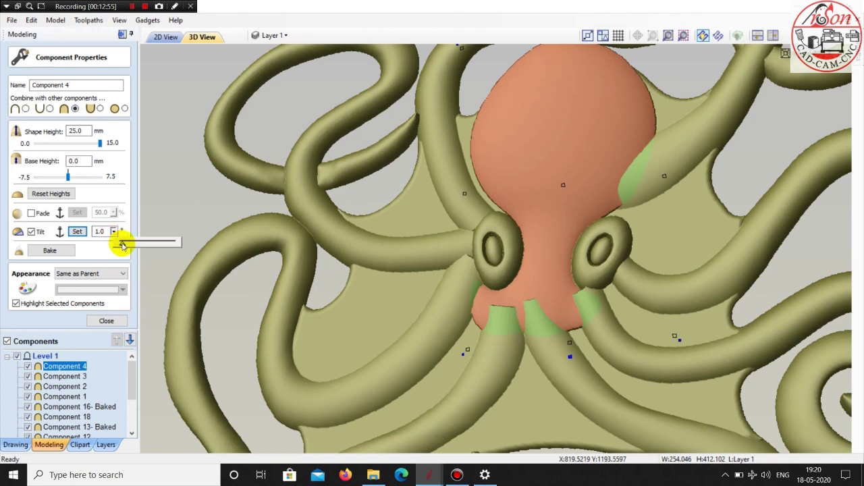
{"action": "left_click_drag", "start_coordinate": [122, 245], "coordinate": [122, 246]}
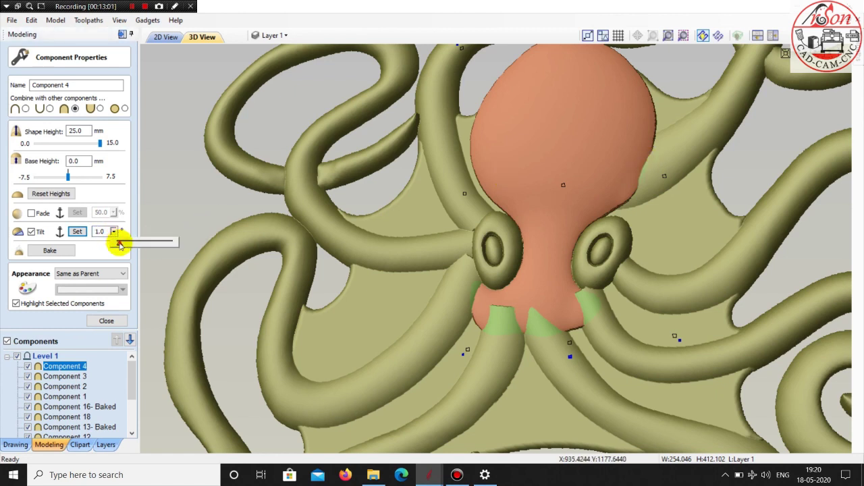
{"action": "left_click_drag", "start_coordinate": [122, 245], "coordinate": [122, 247]}
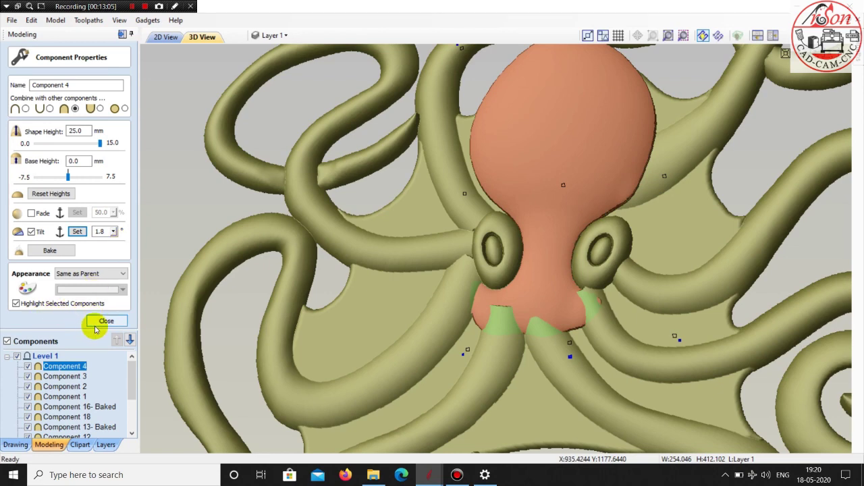
{"action": "left_click", "coordinate": [106, 321]}
{"action": "scroll", "coordinate": [263, 282], "scroll_direction": "down", "scroll_amount": 5}
In 2D view, select every octopus component and bake them into one
{"action": "scroll", "coordinate": [333, 272], "scroll_direction": "down", "scroll_amount": 2}
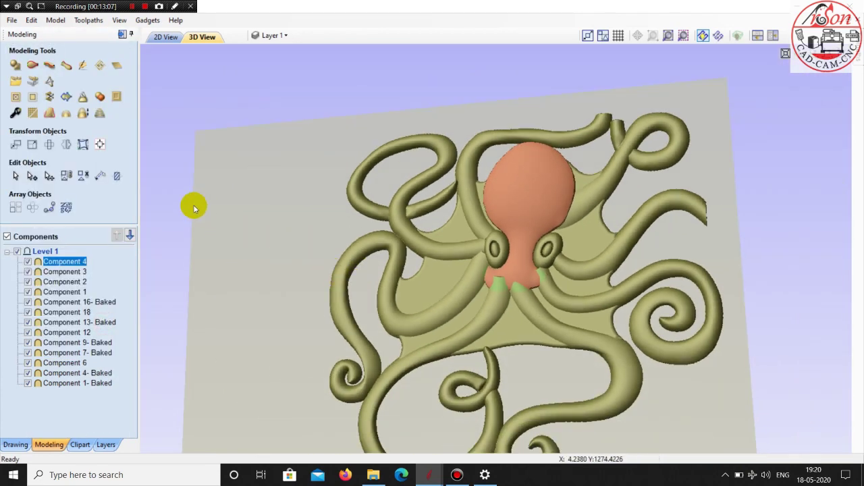
{"action": "left_click", "coordinate": [193, 205]}
{"action": "left_click", "coordinate": [161, 39]}
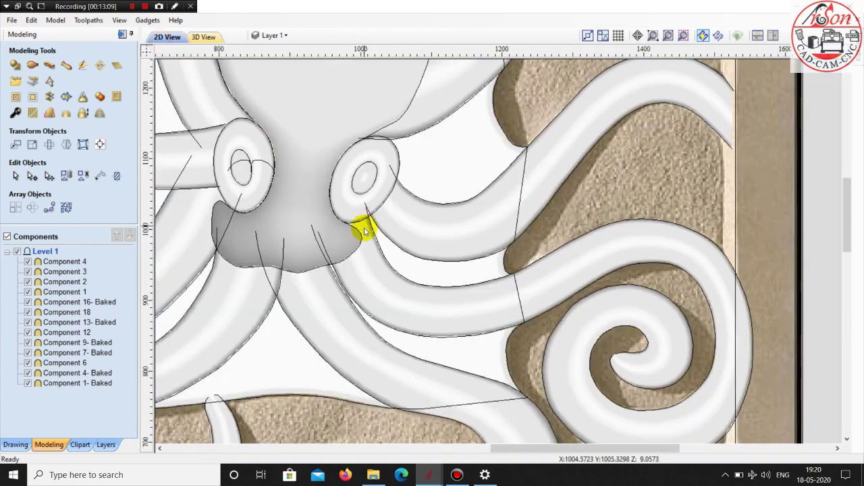
{"action": "scroll", "coordinate": [428, 286], "scroll_direction": "down", "scroll_amount": 3}
{"action": "scroll", "coordinate": [392, 212], "scroll_direction": "down", "scroll_amount": 3}
{"action": "left_click", "coordinate": [451, 166]}
{"action": "left_click_drag", "start_coordinate": [532, 300], "coordinate": [610, 351]}
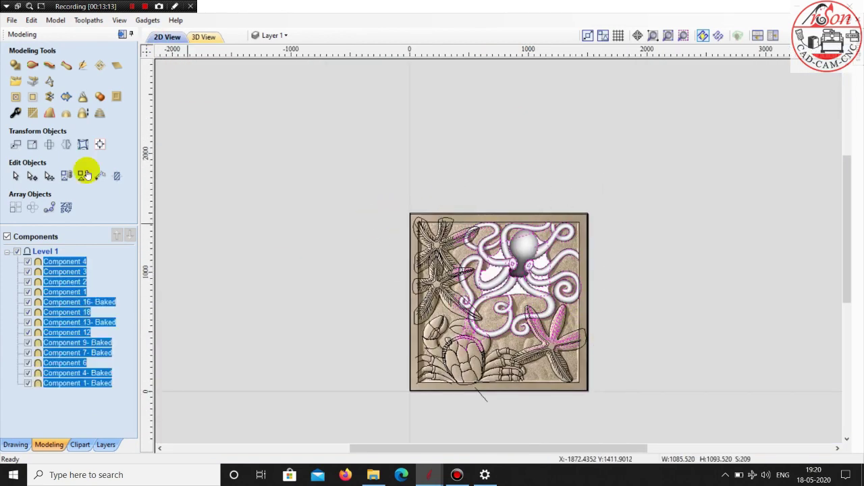
{"action": "left_click", "coordinate": [82, 98]}
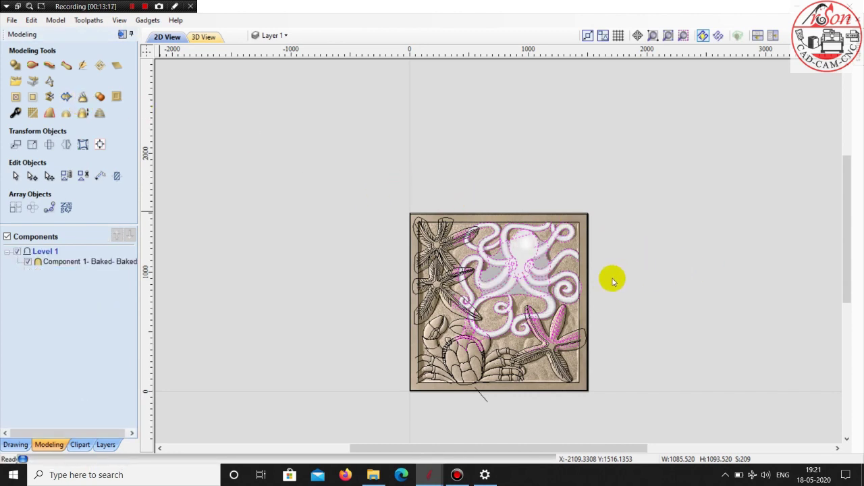
Orbit the 3D view to face the octopus and select the baked component
{"action": "left_click", "coordinate": [336, 135]}
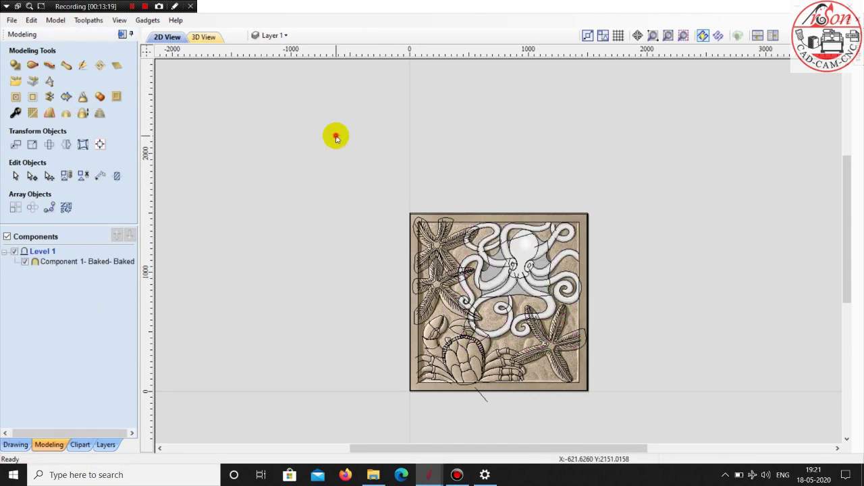
{"action": "scroll", "coordinate": [580, 314], "scroll_direction": "up", "scroll_amount": 3}
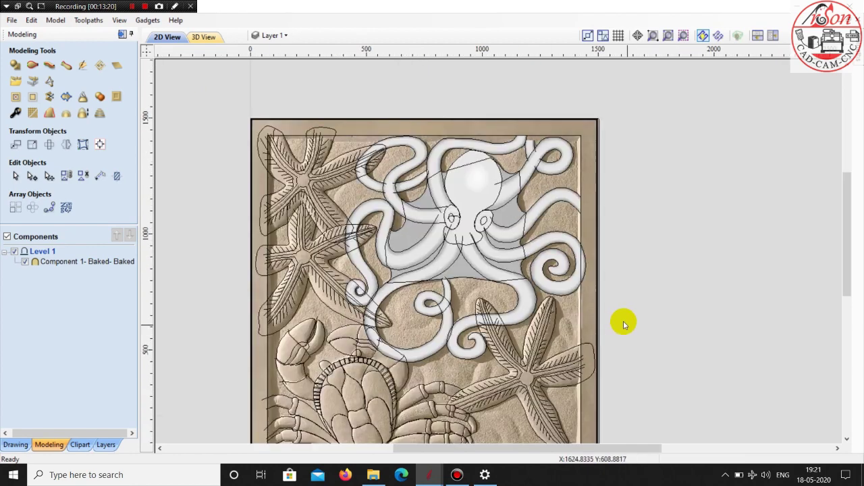
{"action": "left_click", "coordinate": [203, 37]}
{"action": "mouse_move", "coordinate": [755, 216]}
{"action": "left_mouse_down"}
{"action": "mouse_move", "coordinate": [668, 204]}
{"action": "mouse_move", "coordinate": [462, 259]}
{"action": "mouse_move", "coordinate": [575, 282]}
{"action": "mouse_move", "coordinate": [372, 252]}
{"action": "left_mouse_up"}
{"action": "scroll", "coordinate": [635, 185], "scroll_direction": "up", "scroll_amount": 3}
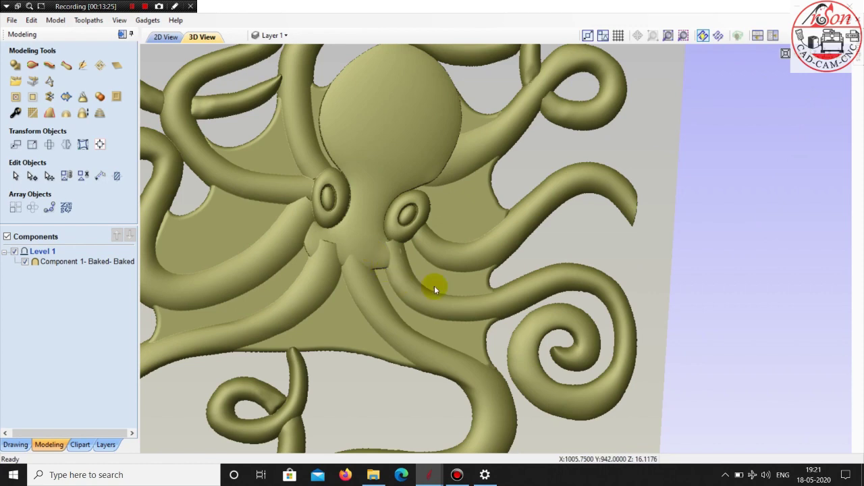
{"action": "left_click_drag", "start_coordinate": [434, 289], "coordinate": [448, 235]}
{"action": "scroll", "coordinate": [420, 247], "scroll_direction": "up", "scroll_amount": 2}
{"action": "scroll", "coordinate": [396, 245], "scroll_direction": "up", "scroll_amount": 2}
{"action": "scroll", "coordinate": [405, 257], "scroll_direction": "up", "scroll_amount": 2}
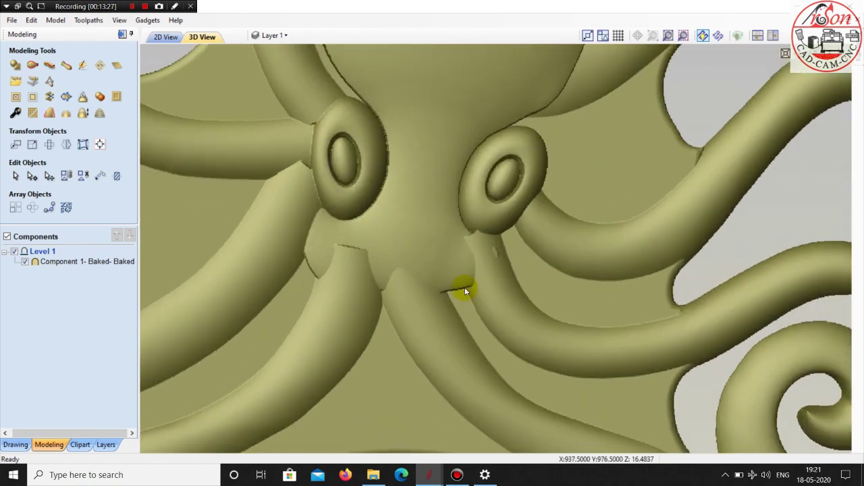
{"action": "scroll", "coordinate": [425, 267], "scroll_direction": "down", "scroll_amount": 2}
{"action": "scroll", "coordinate": [483, 329], "scroll_direction": "up", "scroll_amount": 2}
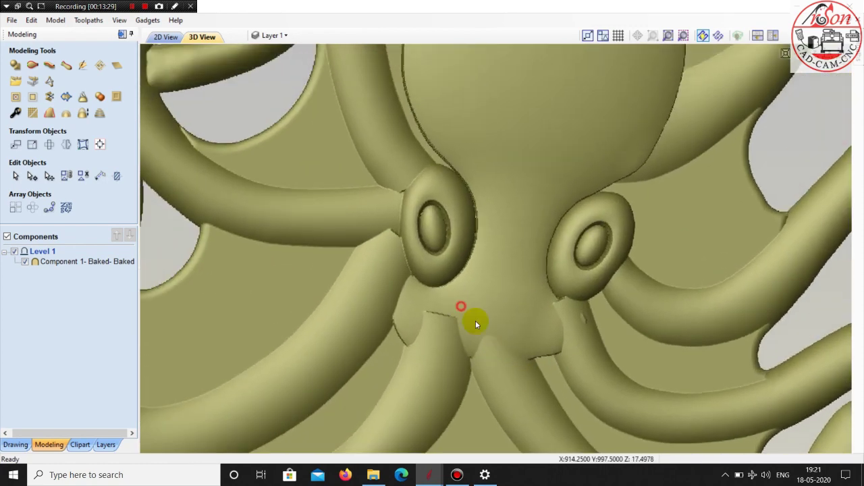
{"action": "left_click_drag", "start_coordinate": [476, 324], "coordinate": [500, 279]}
{"action": "left_click", "coordinate": [500, 277]}
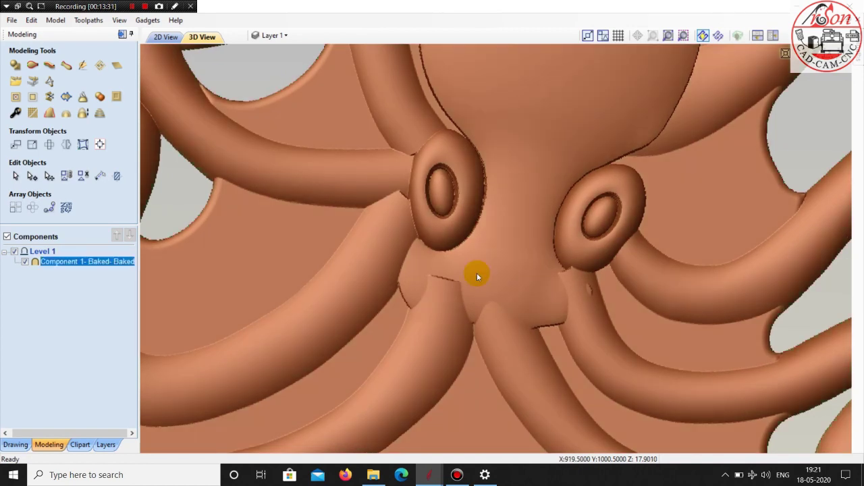
{"action": "left_click", "coordinate": [81, 66]}
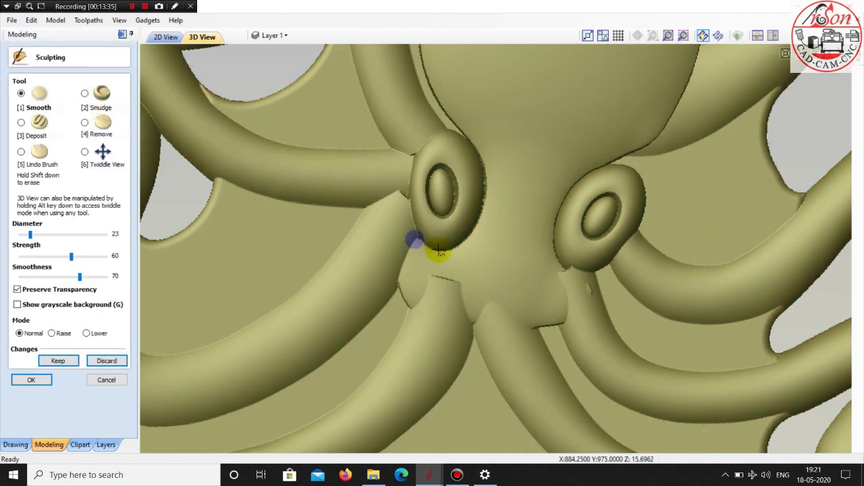
Smooth the seams on the octopus body and beside both eyes, then accept the sculpt
{"action": "scroll", "coordinate": [449, 277], "scroll_direction": "up", "scroll_amount": 5, "text": "ctrl"}
{"action": "mouse_move", "coordinate": [442, 287]}
{"action": "left_mouse_down"}
{"action": "mouse_move", "coordinate": [433, 284]}
{"action": "mouse_move", "coordinate": [456, 302]}
{"action": "mouse_move", "coordinate": [416, 303]}
{"action": "mouse_move", "coordinate": [447, 312]}
{"action": "mouse_move", "coordinate": [436, 285]}
{"action": "mouse_move", "coordinate": [496, 315]}
{"action": "mouse_move", "coordinate": [490, 307]}
{"action": "mouse_move", "coordinate": [549, 305]}
{"action": "mouse_move", "coordinate": [572, 291]}
{"action": "left_mouse_up"}
{"action": "scroll", "coordinate": [568, 296], "scroll_direction": "down", "scroll_amount": 4, "text": "ctrl"}
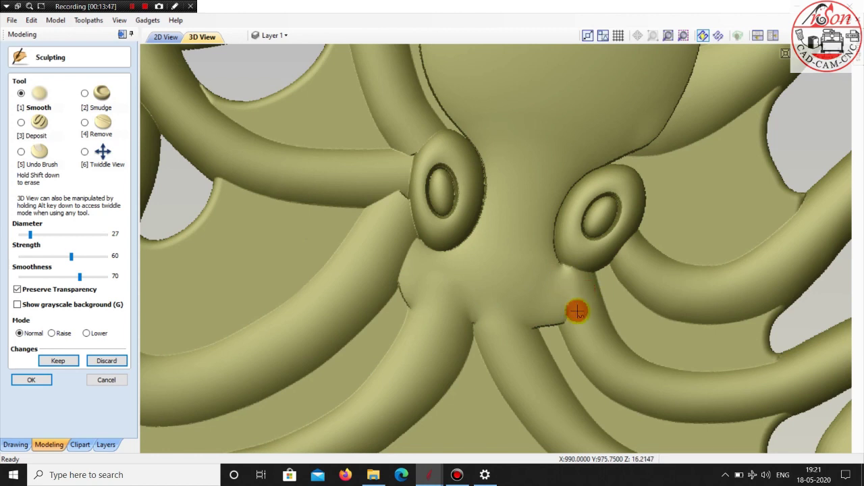
{"action": "left_click_drag", "start_coordinate": [577, 311], "coordinate": [560, 290]}
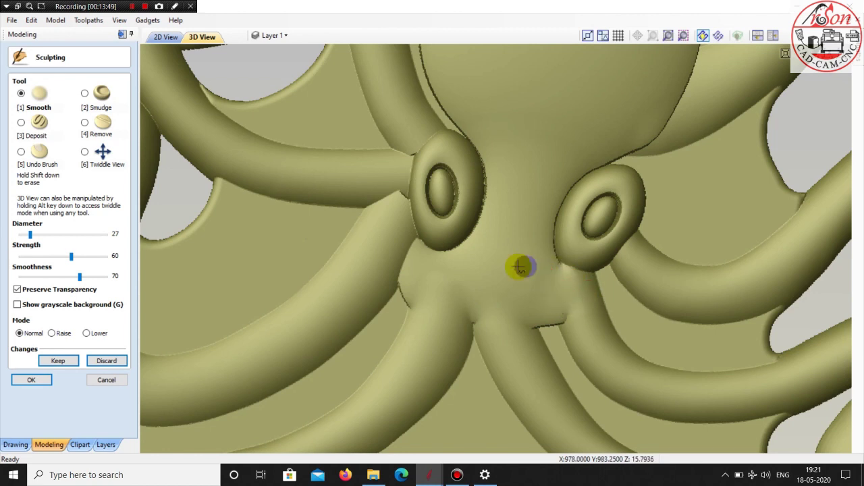
{"action": "scroll", "coordinate": [432, 283], "scroll_direction": "up", "scroll_amount": 2, "text": "ctrl"}
{"action": "mouse_move", "coordinate": [398, 245]}
{"action": "left_mouse_down"}
{"action": "mouse_move", "coordinate": [396, 270]}
{"action": "mouse_move", "coordinate": [389, 190]}
{"action": "mouse_move", "coordinate": [395, 209]}
{"action": "mouse_move", "coordinate": [396, 226]}
{"action": "mouse_move", "coordinate": [388, 189]}
{"action": "mouse_move", "coordinate": [380, 199]}
{"action": "mouse_move", "coordinate": [392, 242]}
{"action": "mouse_move", "coordinate": [397, 164]}
{"action": "mouse_move", "coordinate": [385, 169]}
{"action": "mouse_move", "coordinate": [390, 265]}
{"action": "left_mouse_up"}
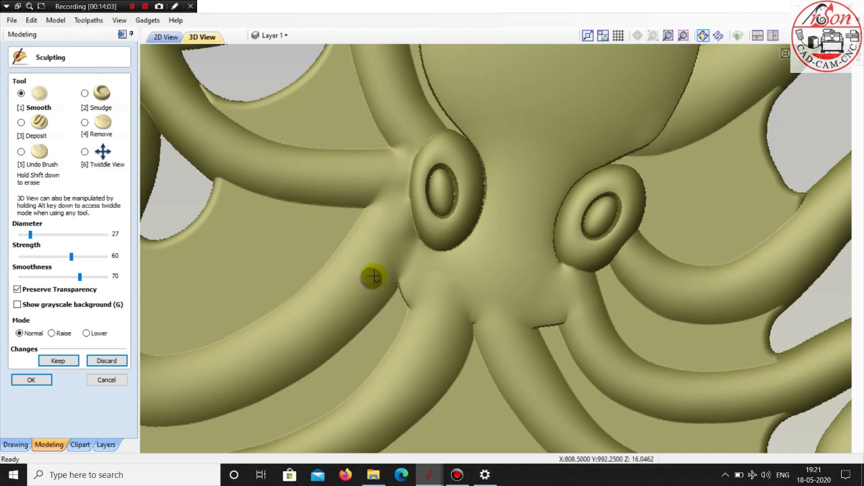
{"action": "left_click", "coordinate": [43, 379]}
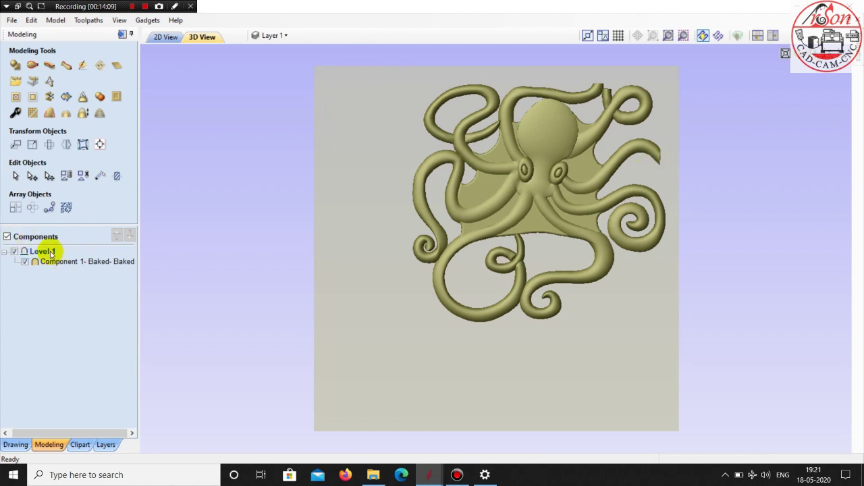
Rename Level 1 to 'octopus'
{"action": "right_click", "coordinate": [51, 253]}
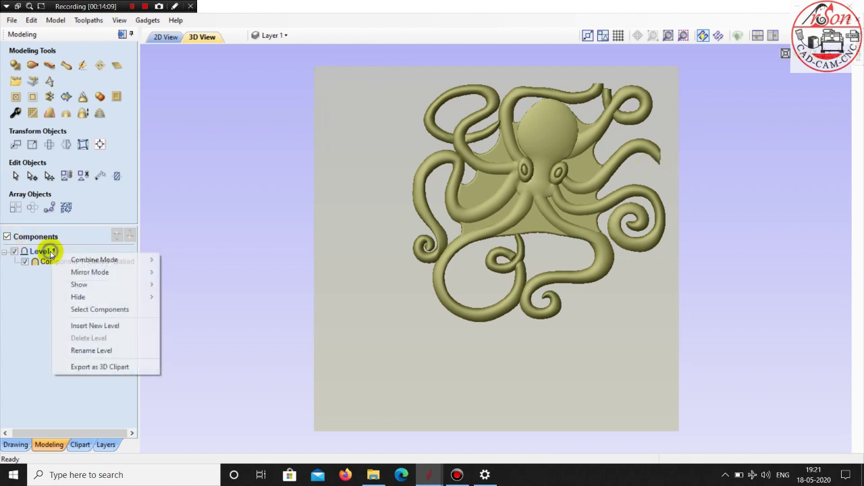
{"action": "left_click", "coordinate": [81, 352]}
{"action": "type", "text": "octopus"}
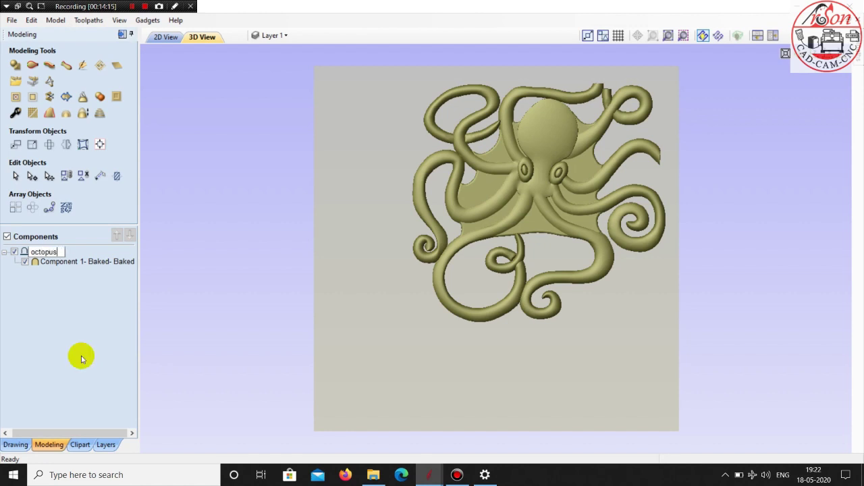
{"action": "key", "text": "Return"}
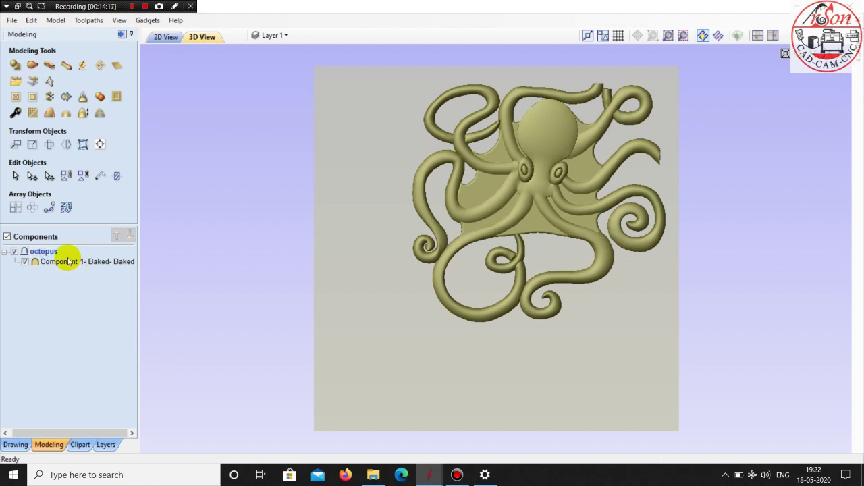
Set the octopus level's combine mode to Add and return to the 2D view
{"action": "right_click", "coordinate": [50, 255]}
{"action": "mouse_move", "coordinate": [93, 260]}
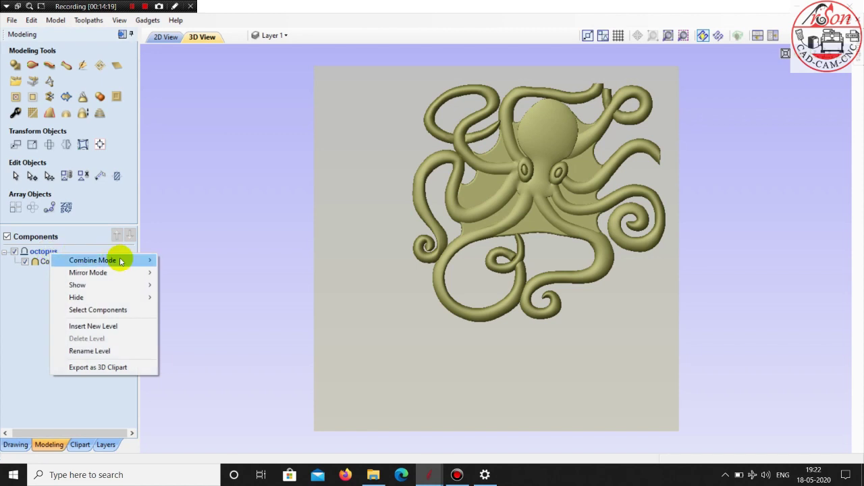
{"action": "left_click", "coordinate": [194, 284]}
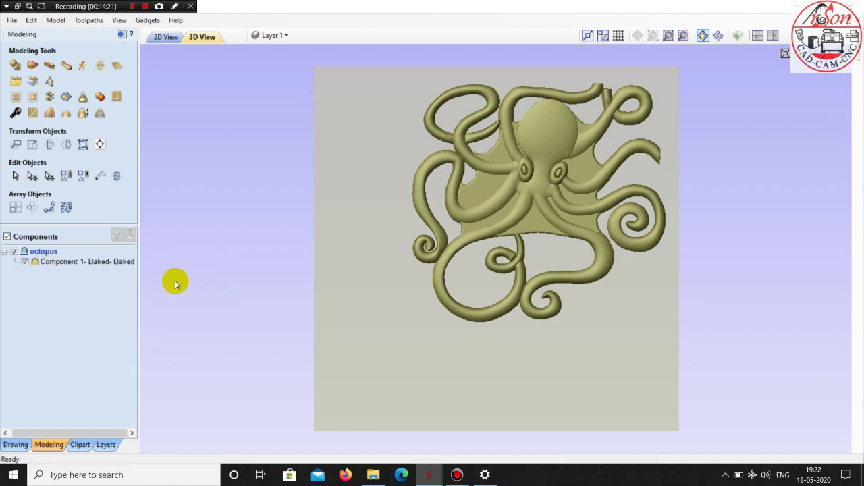
{"action": "right_click", "coordinate": [54, 253]}
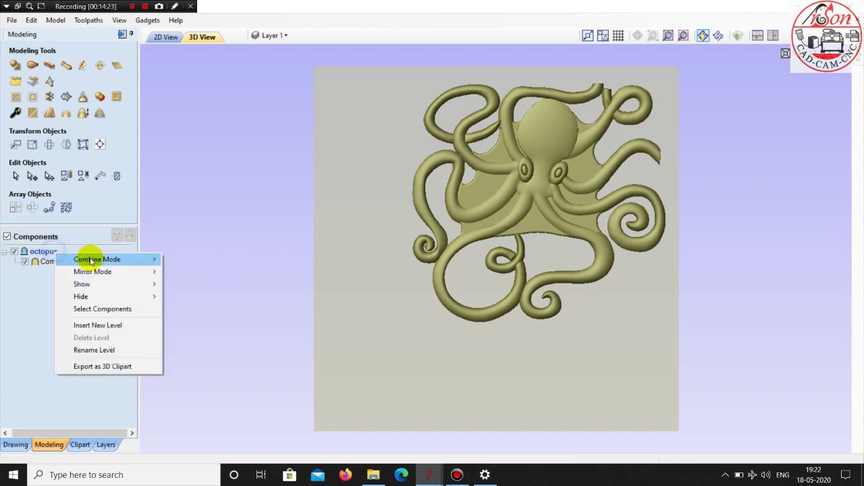
{"action": "left_click", "coordinate": [170, 258]}
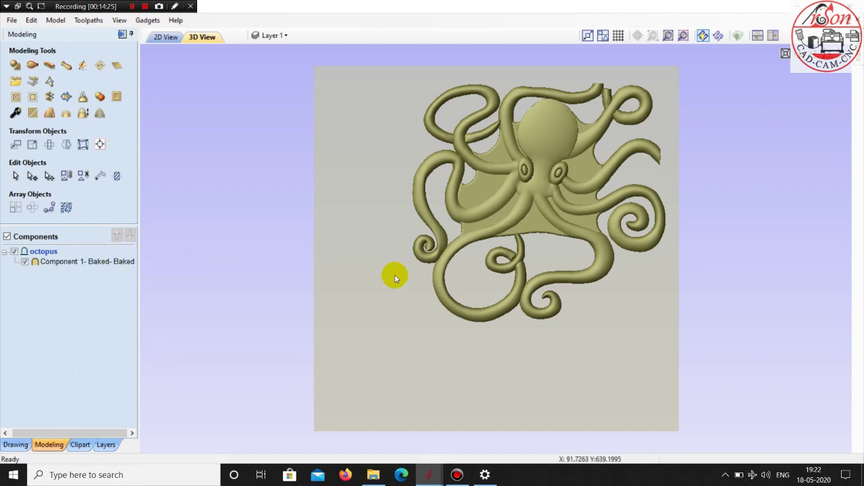
{"action": "middle_click_drag", "start_coordinate": [773, 182], "coordinate": [707, 206]}
{"action": "scroll", "coordinate": [647, 162], "scroll_direction": "up", "scroll_amount": 1}
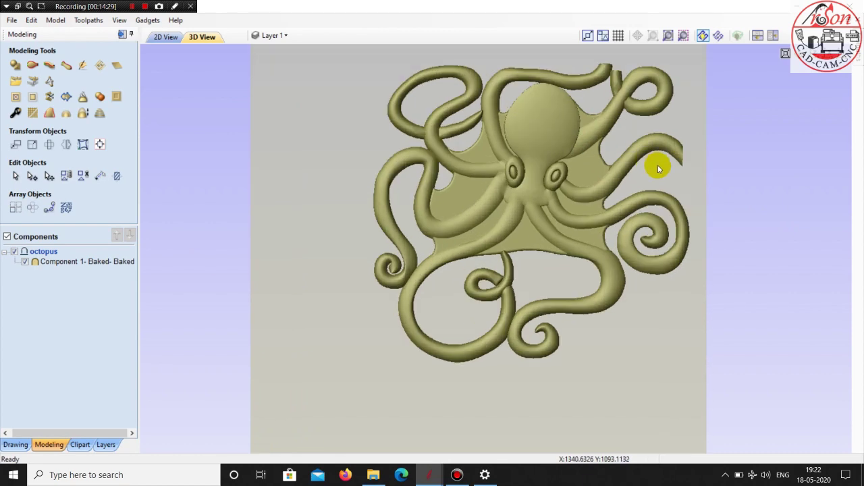
{"action": "left_click", "coordinate": [167, 38]}
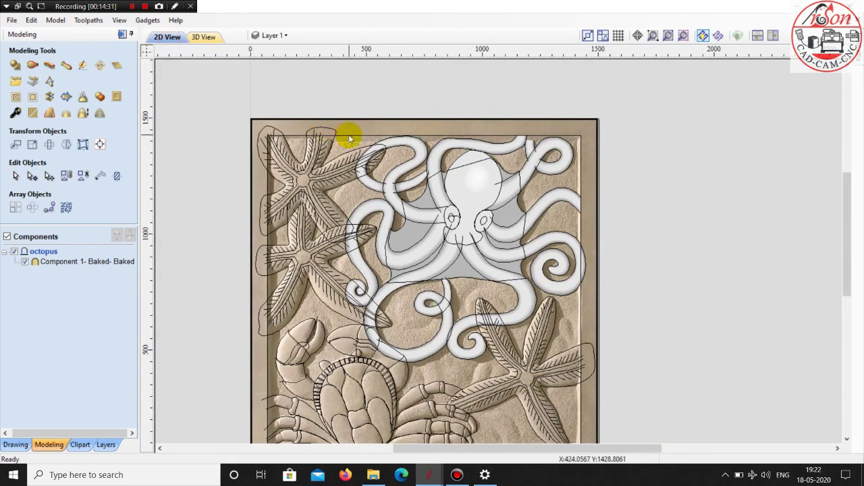
Create the wsqwq relief component from the reference bitmap and preview it in 3D
{"action": "scroll", "coordinate": [478, 231], "scroll_direction": "up", "scroll_amount": 1}
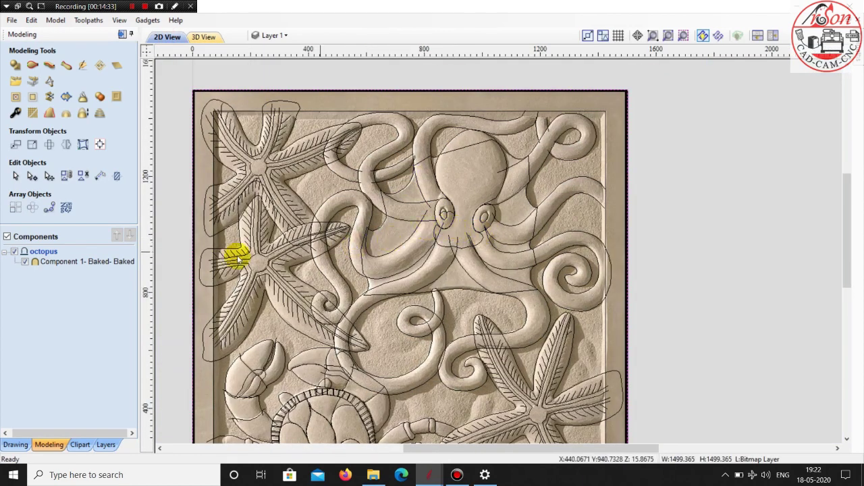
{"action": "scroll", "coordinate": [183, 259], "scroll_direction": "up", "scroll_amount": 1}
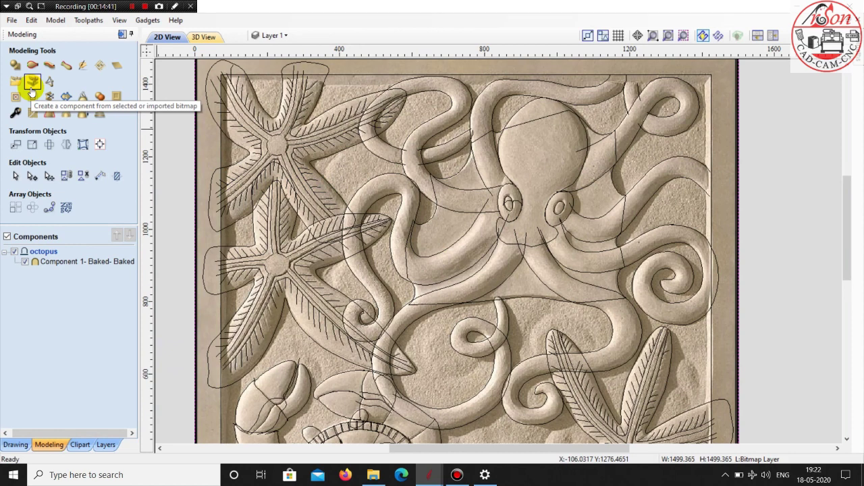
{"action": "left_click", "coordinate": [30, 87]}
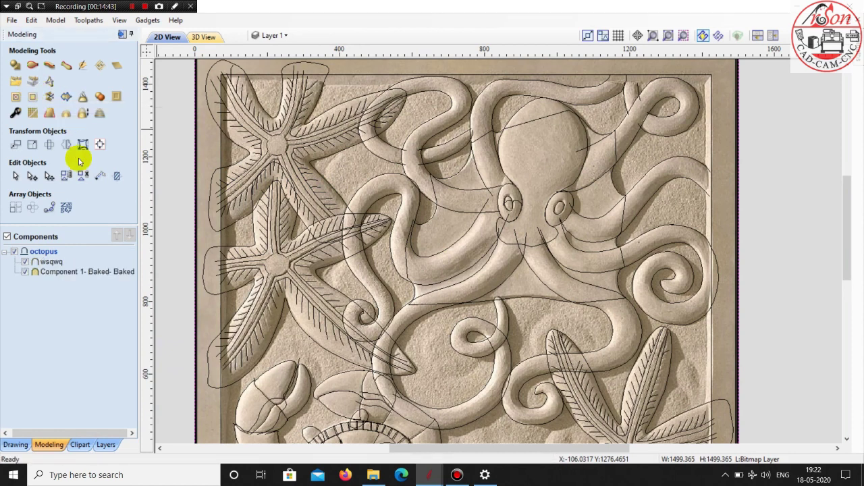
{"action": "left_click", "coordinate": [51, 262]}
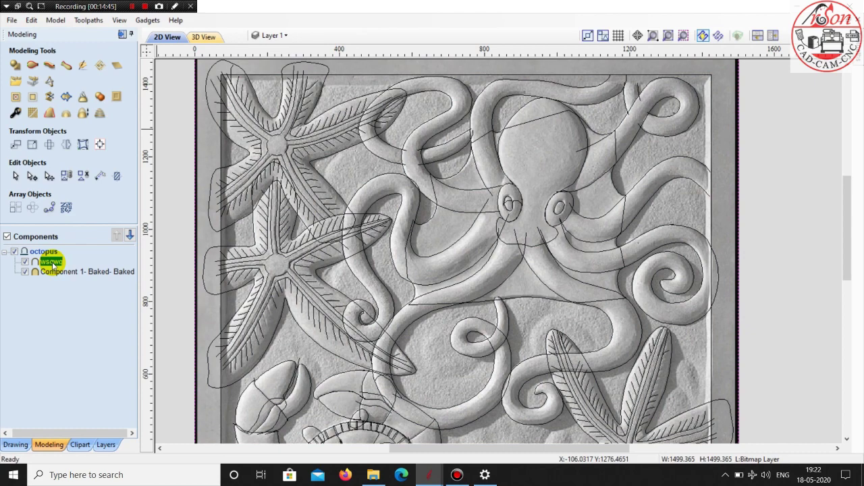
{"action": "left_click", "coordinate": [203, 37]}
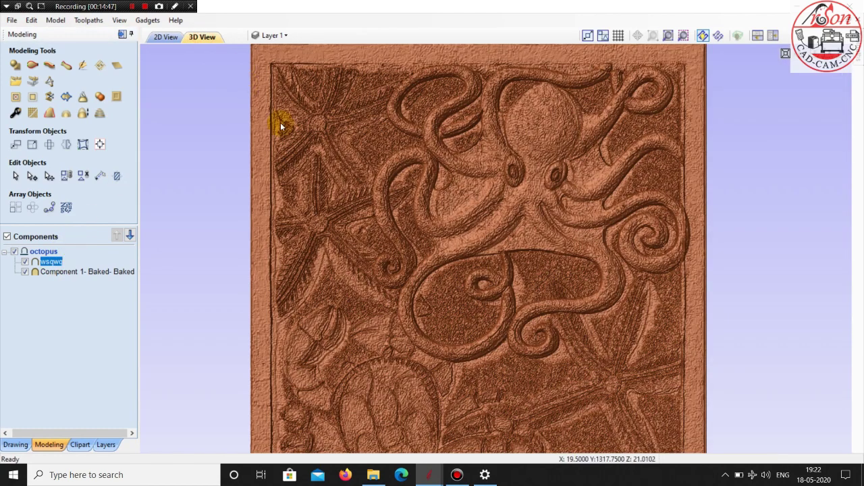
{"action": "mouse_move", "coordinate": [622, 160]}
{"action": "left_mouse_down"}
{"action": "mouse_move", "coordinate": [636, 164]}
{"action": "mouse_move", "coordinate": [684, 356]}
{"action": "mouse_move", "coordinate": [607, 228]}
{"action": "mouse_move", "coordinate": [651, 201]}
{"action": "left_mouse_up"}
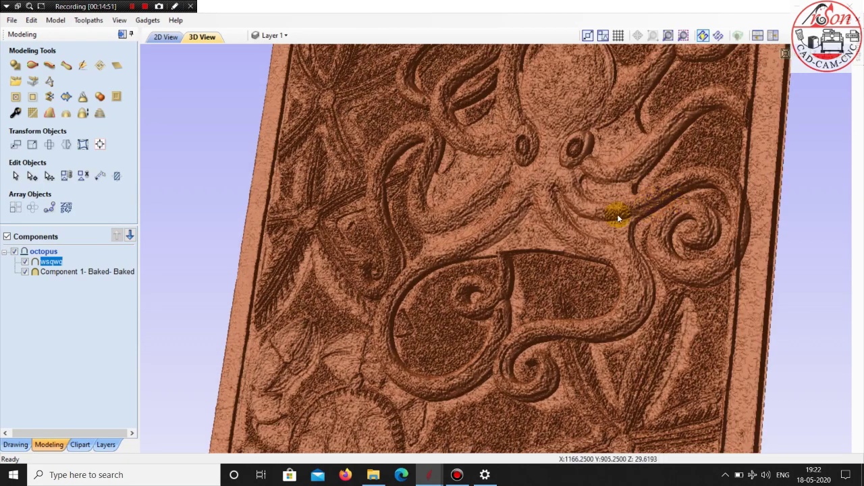
{"action": "left_click", "coordinate": [226, 187]}
{"action": "mouse_move", "coordinate": [226, 188]}
{"action": "left_mouse_down"}
{"action": "mouse_move", "coordinate": [309, 305]}
{"action": "mouse_move", "coordinate": [357, 315]}
{"action": "mouse_move", "coordinate": [357, 303]}
{"action": "mouse_move", "coordinate": [310, 274]}
{"action": "mouse_move", "coordinate": [420, 208]}
{"action": "mouse_move", "coordinate": [415, 244]}
{"action": "mouse_move", "coordinate": [483, 246]}
{"action": "left_mouse_up"}
{"action": "scroll", "coordinate": [484, 246], "scroll_direction": "up", "scroll_amount": 2}
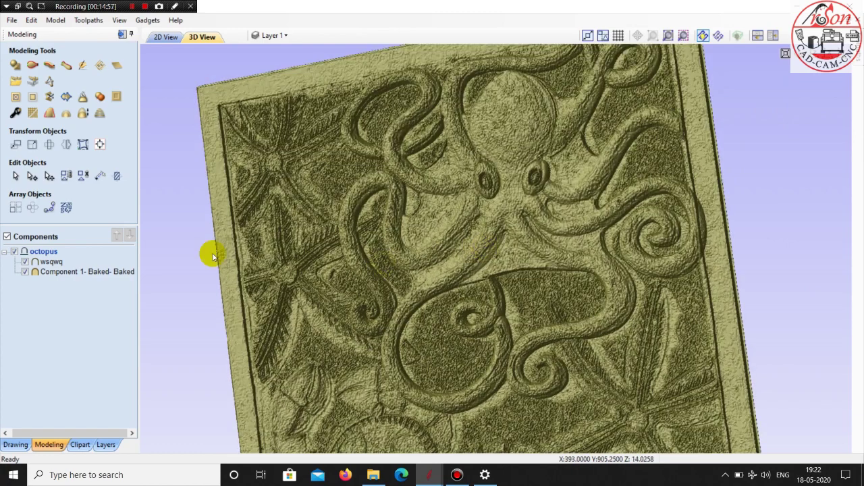
{"action": "left_click", "coordinate": [52, 262]}
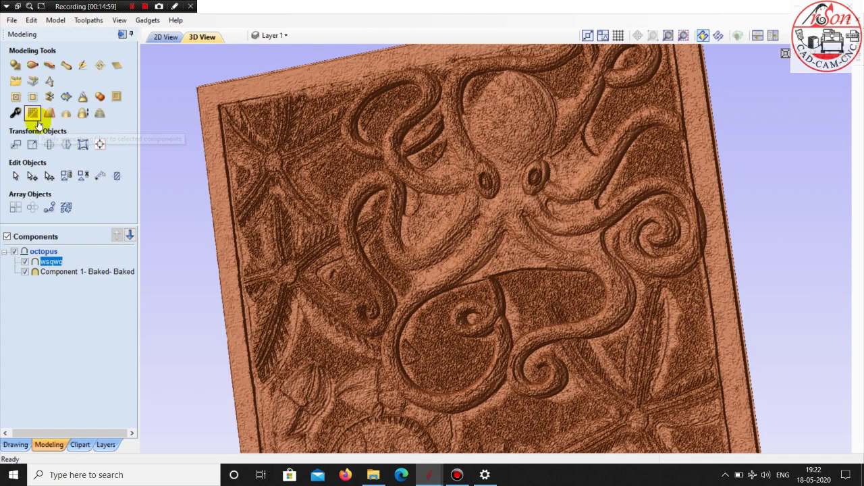
Apply a slight smoothing to the wsqwq component and inspect the panel in 3D
{"action": "left_click", "coordinate": [35, 116]}
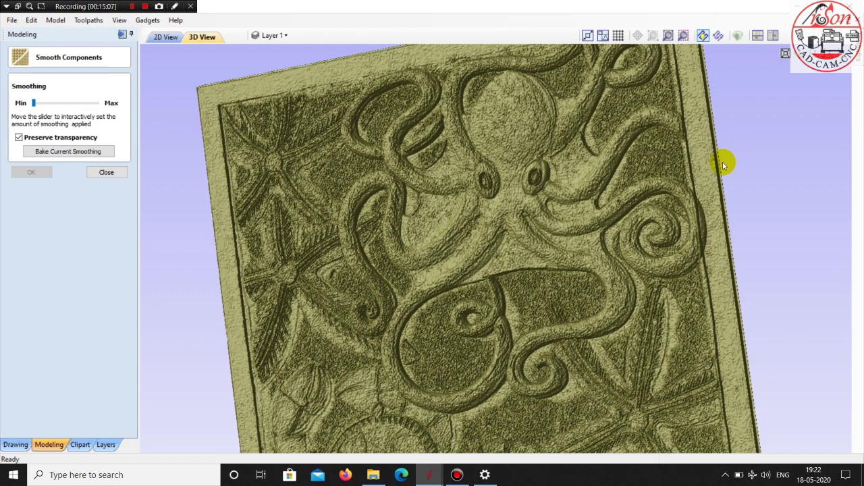
{"action": "left_click_drag", "start_coordinate": [724, 165], "coordinate": [719, 180]}
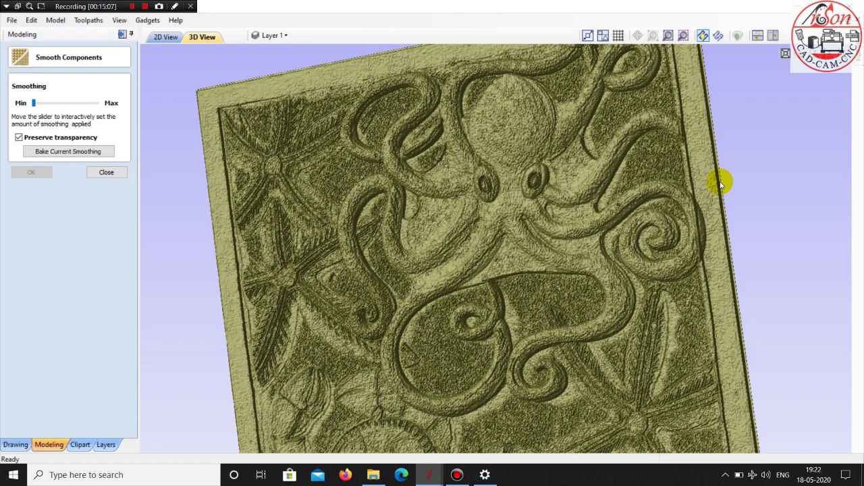
{"action": "left_click_drag", "start_coordinate": [37, 105], "coordinate": [39, 106]}
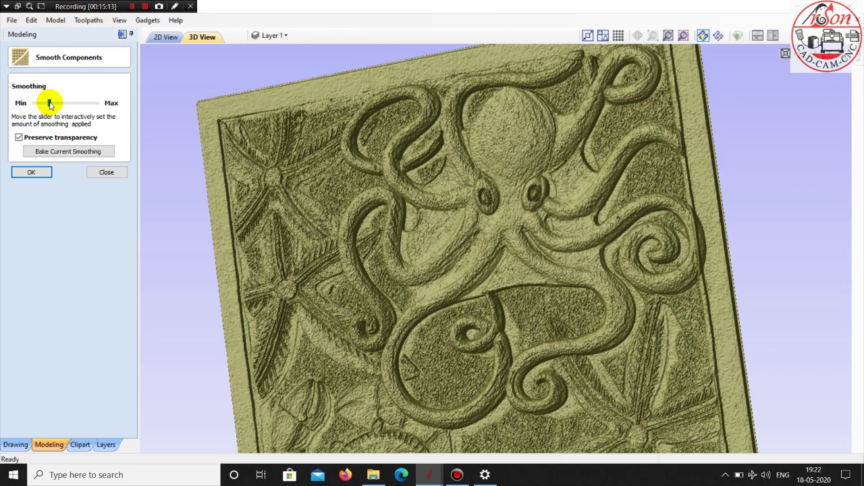
{"action": "scroll", "coordinate": [443, 201], "scroll_direction": "down", "scroll_amount": 3}
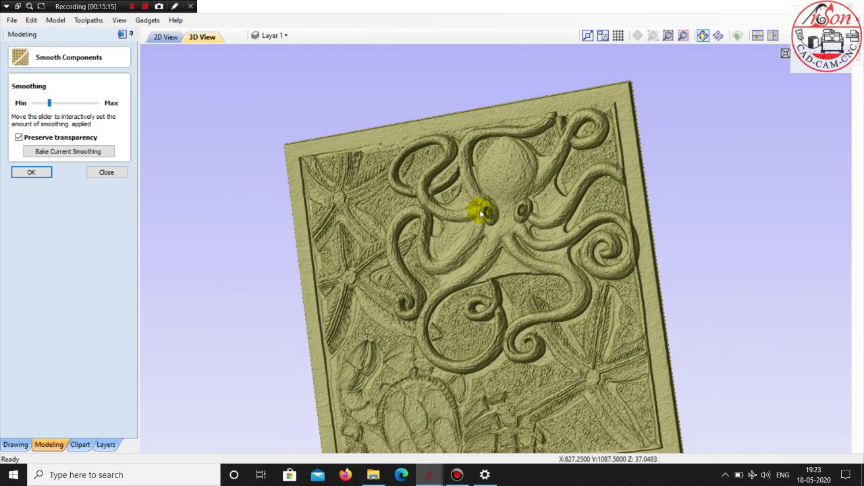
{"action": "scroll", "coordinate": [479, 210], "scroll_direction": "down", "scroll_amount": 2}
{"action": "mouse_move", "coordinate": [581, 277]}
{"action": "left_mouse_down"}
{"action": "mouse_move", "coordinate": [516, 370]}
{"action": "mouse_move", "coordinate": [531, 345]}
{"action": "left_mouse_up"}
{"action": "scroll", "coordinate": [543, 327], "scroll_direction": "up", "scroll_amount": 2}
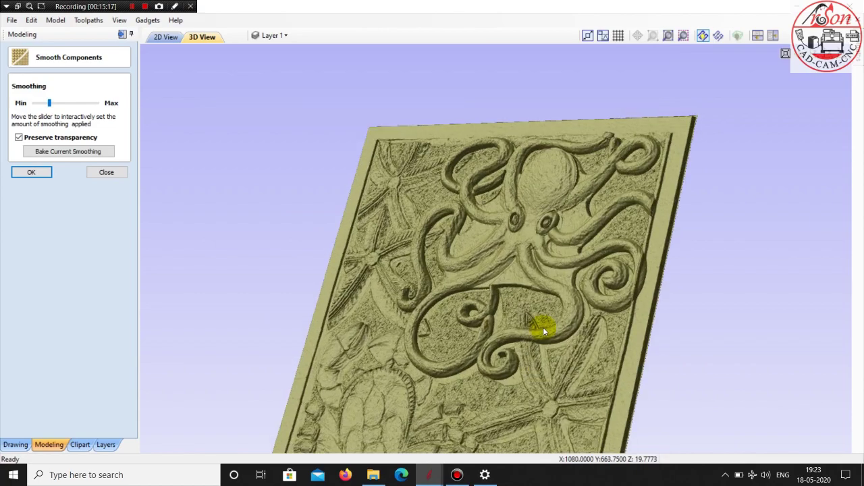
{"action": "scroll", "coordinate": [545, 325], "scroll_direction": "up", "scroll_amount": 2}
{"action": "scroll", "coordinate": [544, 324], "scroll_direction": "up", "scroll_amount": 2}
{"action": "scroll", "coordinate": [521, 353], "scroll_direction": "up", "scroll_amount": 2}
{"action": "scroll", "coordinate": [522, 353], "scroll_direction": "down", "scroll_amount": 2}
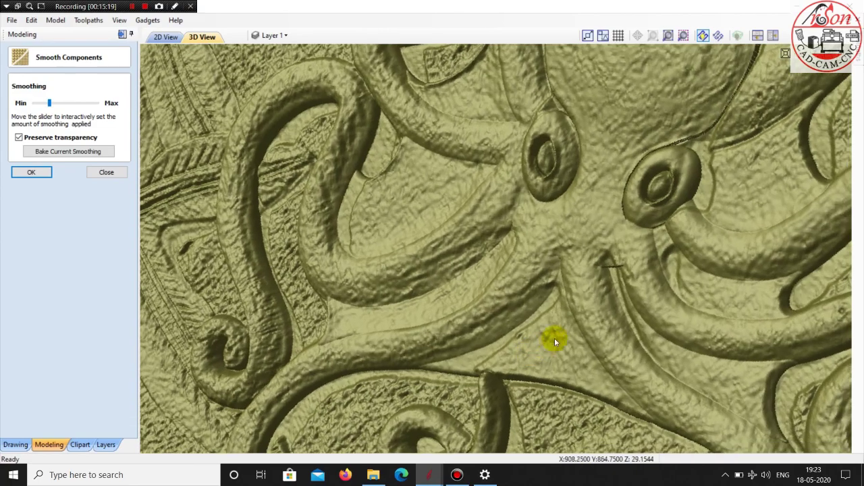
{"action": "scroll", "coordinate": [554, 337], "scroll_direction": "down", "scroll_amount": 2}
{"action": "scroll", "coordinate": [546, 360], "scroll_direction": "down", "scroll_amount": 1}
{"action": "scroll", "coordinate": [598, 285], "scroll_direction": "down", "scroll_amount": 1}
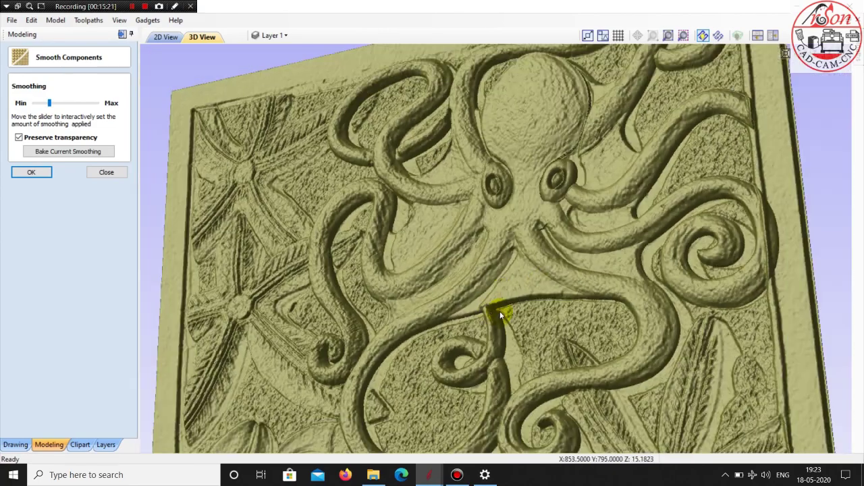
{"action": "scroll", "coordinate": [499, 313], "scroll_direction": "down", "scroll_amount": 1}
{"action": "scroll", "coordinate": [521, 330], "scroll_direction": "up", "scroll_amount": 1}
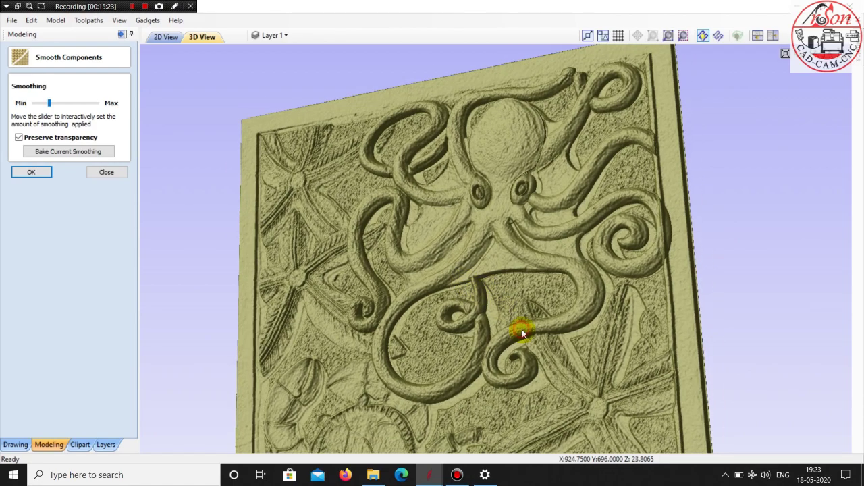
{"action": "scroll", "coordinate": [520, 328], "scroll_direction": "up", "scroll_amount": 2}
{"action": "scroll", "coordinate": [379, 277], "scroll_direction": "down", "scroll_amount": 2}
Raise the wsqwq smoothing to maximum and confirm it
{"action": "mouse_move", "coordinate": [380, 277]}
{"action": "left_mouse_down"}
{"action": "mouse_move", "coordinate": [468, 256]}
{"action": "mouse_move", "coordinate": [488, 337]}
{"action": "mouse_move", "coordinate": [515, 313]}
{"action": "left_mouse_up"}
{"action": "scroll", "coordinate": [499, 311], "scroll_direction": "up", "scroll_amount": 2}
{"action": "scroll", "coordinate": [499, 311], "scroll_direction": "up", "scroll_amount": 1}
{"action": "scroll", "coordinate": [547, 368], "scroll_direction": "up", "scroll_amount": 1}
{"action": "scroll", "coordinate": [530, 344], "scroll_direction": "down", "scroll_amount": 1}
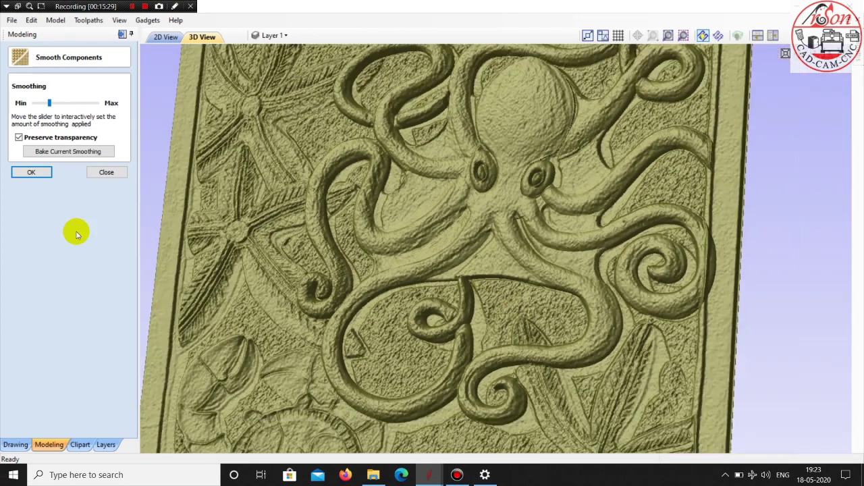
{"action": "left_click_drag", "start_coordinate": [50, 103], "coordinate": [79, 104]}
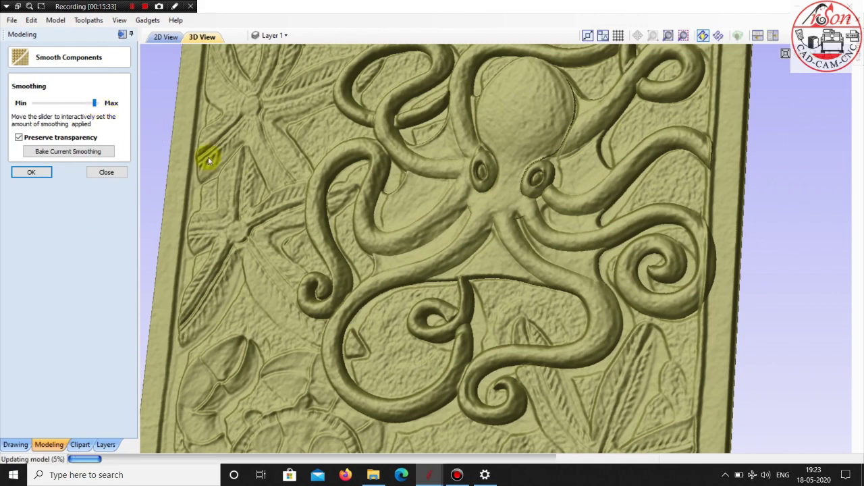
{"action": "scroll", "coordinate": [365, 211], "scroll_direction": "down", "scroll_amount": 1}
{"action": "scroll", "coordinate": [471, 315], "scroll_direction": "down", "scroll_amount": 1}
{"action": "mouse_move", "coordinate": [471, 315]}
{"action": "left_mouse_down"}
{"action": "mouse_move", "coordinate": [416, 292]}
{"action": "mouse_move", "coordinate": [428, 276]}
{"action": "mouse_move", "coordinate": [463, 274]}
{"action": "left_mouse_up"}
{"action": "scroll", "coordinate": [468, 274], "scroll_direction": "up", "scroll_amount": 2}
{"action": "scroll", "coordinate": [468, 273], "scroll_direction": "up", "scroll_amount": 2}
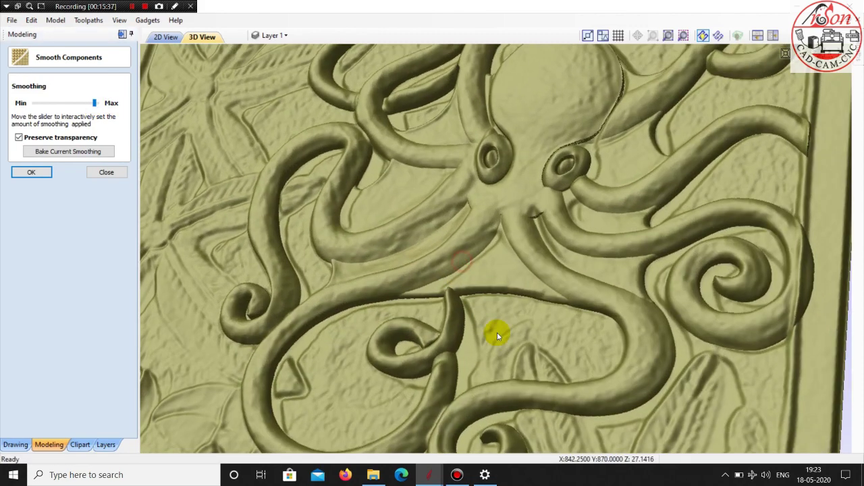
{"action": "scroll", "coordinate": [497, 333], "scroll_direction": "up", "scroll_amount": 1}
{"action": "mouse_move", "coordinate": [517, 328]}
{"action": "left_mouse_down"}
{"action": "mouse_move", "coordinate": [563, 270]}
{"action": "mouse_move", "coordinate": [381, 244]}
{"action": "mouse_move", "coordinate": [428, 324]}
{"action": "mouse_move", "coordinate": [376, 305]}
{"action": "mouse_move", "coordinate": [438, 309]}
{"action": "left_mouse_up"}
{"action": "scroll", "coordinate": [381, 244], "scroll_direction": "down", "scroll_amount": 2}
{"action": "scroll", "coordinate": [437, 310], "scroll_direction": "up", "scroll_amount": 1}
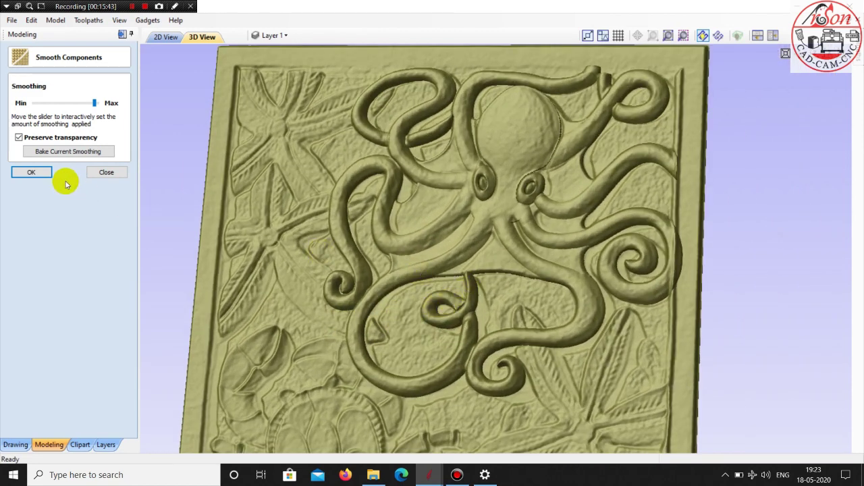
{"action": "left_click", "coordinate": [42, 174]}
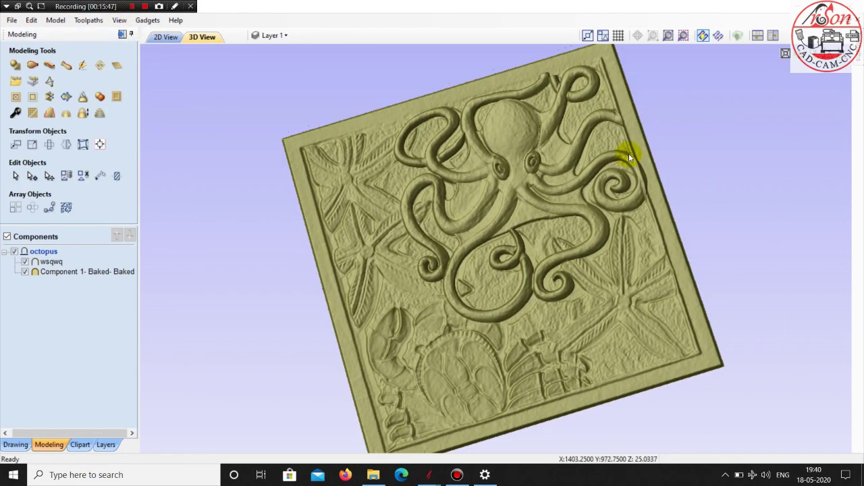
Hide the wsqwq texture component and return to the 2D view
{"action": "scroll", "coordinate": [705, 192], "scroll_direction": "down", "scroll_amount": 1}
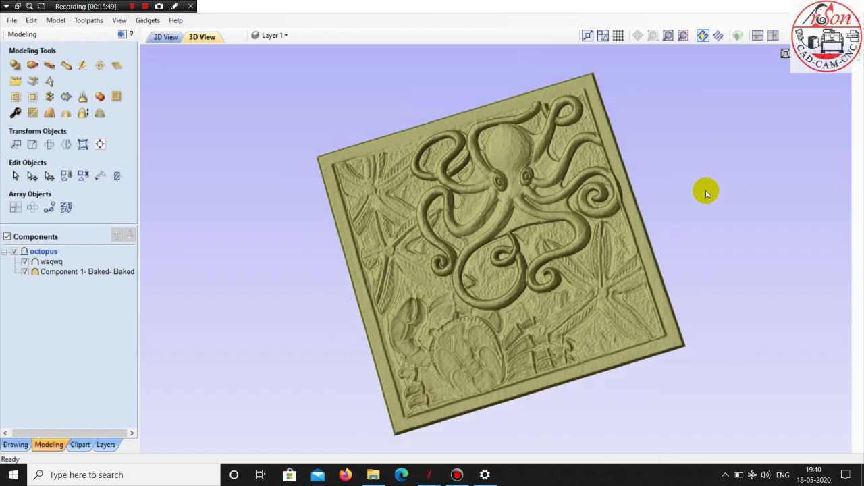
{"action": "left_click_drag", "start_coordinate": [705, 193], "coordinate": [642, 283]}
{"action": "scroll", "coordinate": [738, 256], "scroll_direction": "up", "scroll_amount": 3}
{"action": "mouse_move", "coordinate": [637, 228]}
{"action": "left_mouse_down"}
{"action": "mouse_move", "coordinate": [724, 275]}
{"action": "mouse_move", "coordinate": [613, 281]}
{"action": "left_mouse_up"}
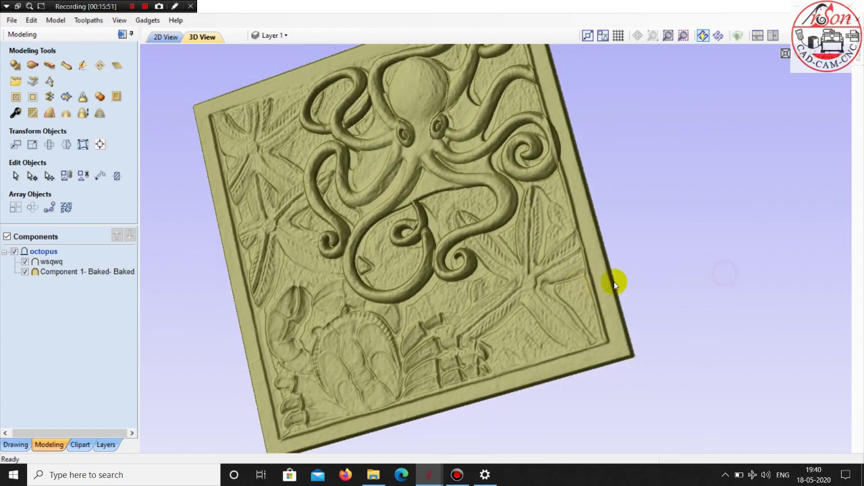
{"action": "left_click", "coordinate": [25, 262]}
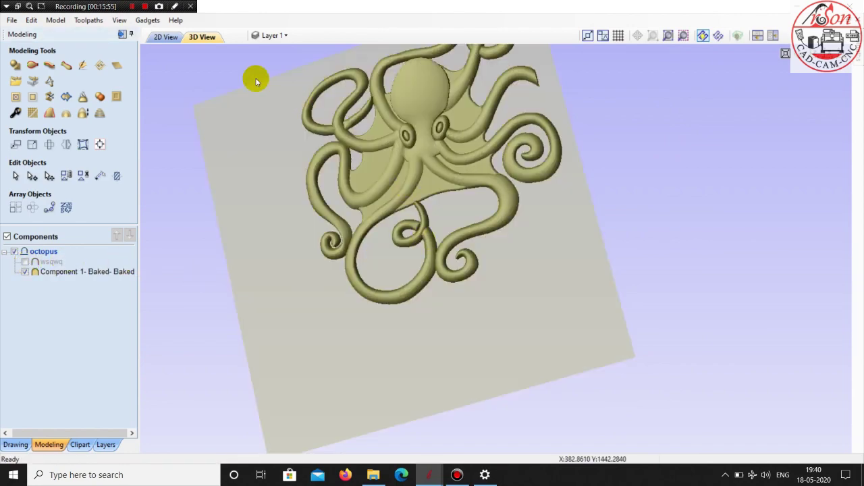
{"action": "left_click", "coordinate": [166, 37]}
{"action": "scroll", "coordinate": [482, 287], "scroll_direction": "up", "scroll_amount": 2}
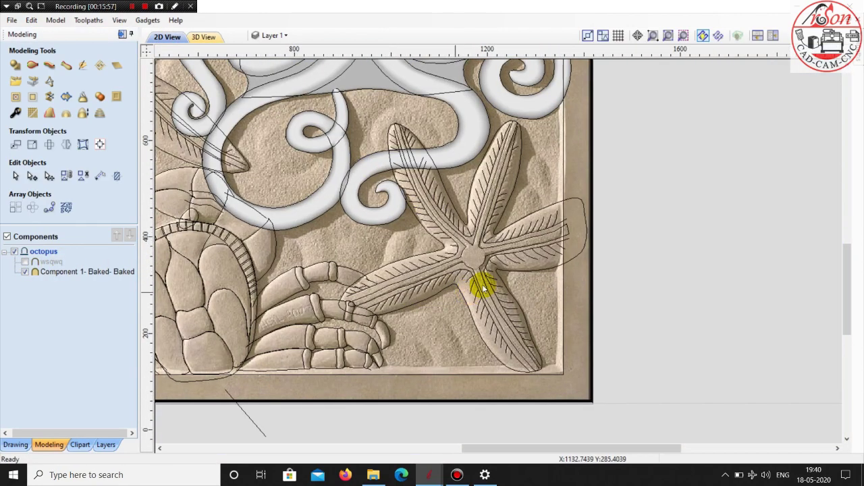
{"action": "scroll", "coordinate": [482, 287], "scroll_direction": "up", "scroll_amount": 1}
{"action": "scroll", "coordinate": [546, 247], "scroll_direction": "up", "scroll_amount": 1}
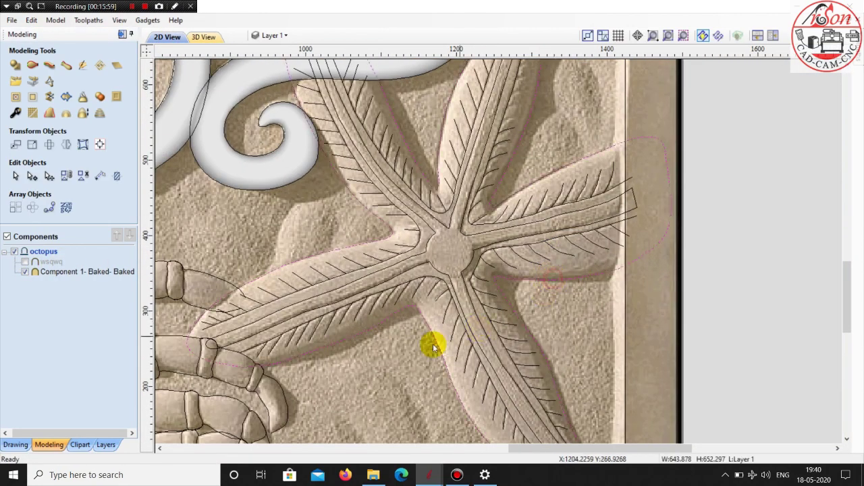
{"action": "scroll", "coordinate": [578, 214], "scroll_direction": "down", "scroll_amount": 2}
{"action": "scroll", "coordinate": [583, 250], "scroll_direction": "up", "scroll_amount": 1}
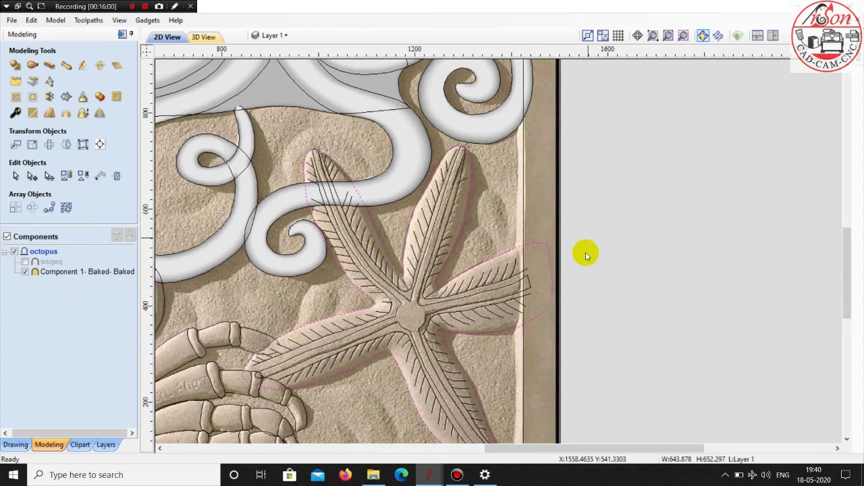
Raise the starfish outline into a domed relief 20 mm high on a 10 mm base
{"action": "left_click", "coordinate": [19, 68]}
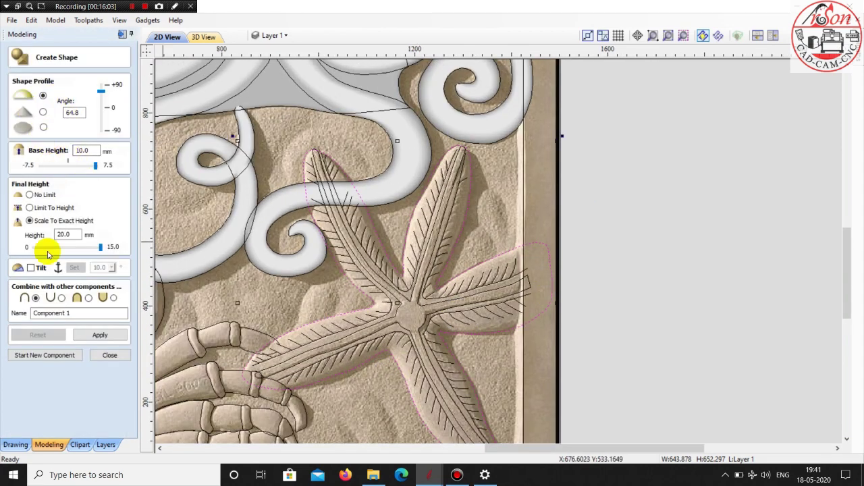
{"action": "left_click", "coordinate": [100, 335]}
{"action": "left_click", "coordinate": [88, 298]}
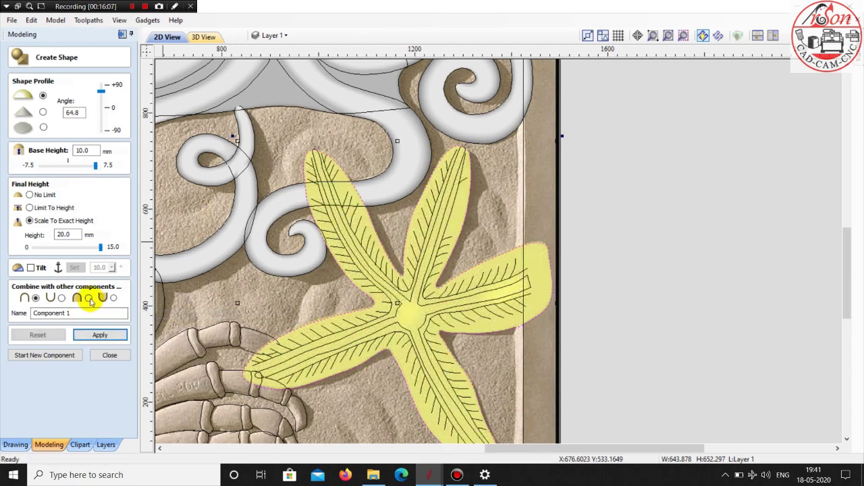
{"action": "left_click", "coordinate": [206, 39]}
{"action": "scroll", "coordinate": [511, 260], "scroll_direction": "up", "scroll_amount": 2}
{"action": "scroll", "coordinate": [488, 276], "scroll_direction": "up", "scroll_amount": 3}
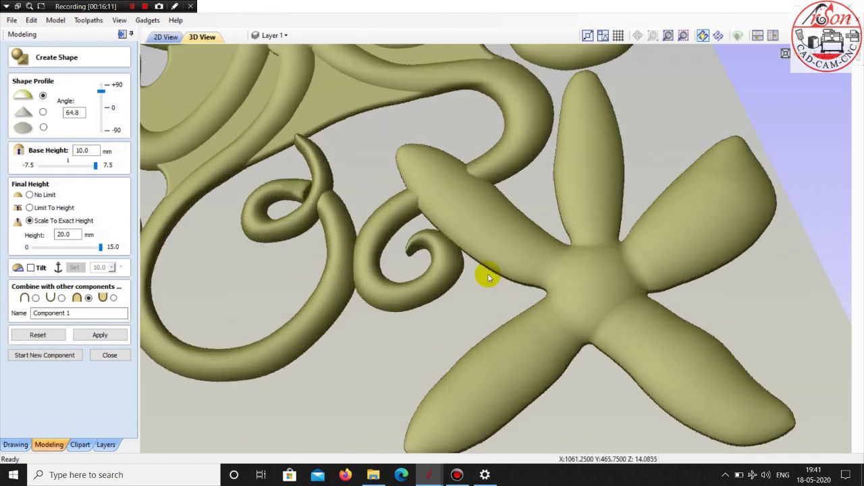
{"action": "scroll", "coordinate": [427, 311], "scroll_direction": "down", "scroll_amount": 2}
{"action": "left_click", "coordinate": [36, 365]}
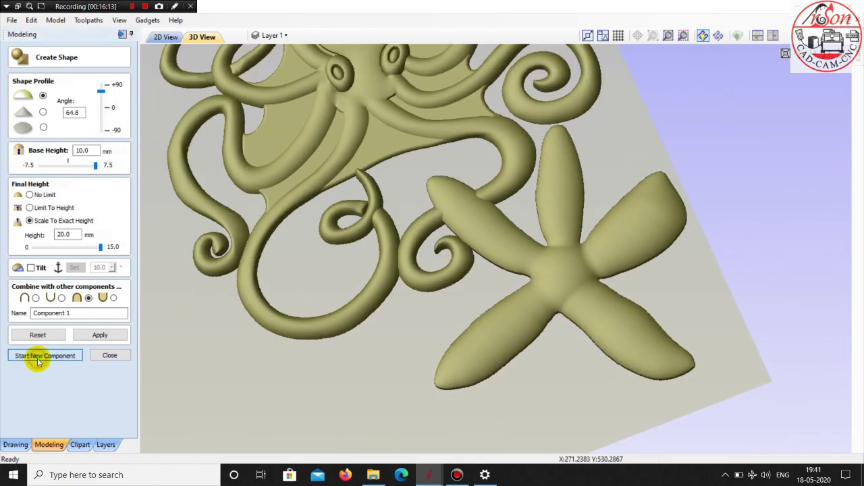
Turn the starfish centre-line vectors into a separate ridge component limited to 3 mm height
{"action": "left_click", "coordinate": [164, 40]}
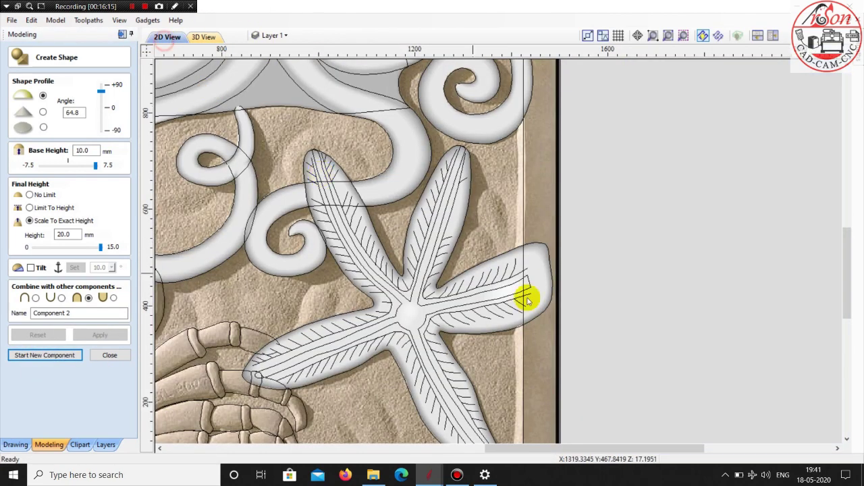
{"action": "scroll", "coordinate": [499, 347], "scroll_direction": "down", "scroll_amount": 3}
{"action": "scroll", "coordinate": [465, 322], "scroll_direction": "up", "scroll_amount": 3}
{"action": "scroll", "coordinate": [432, 256], "scroll_direction": "up", "scroll_amount": 2}
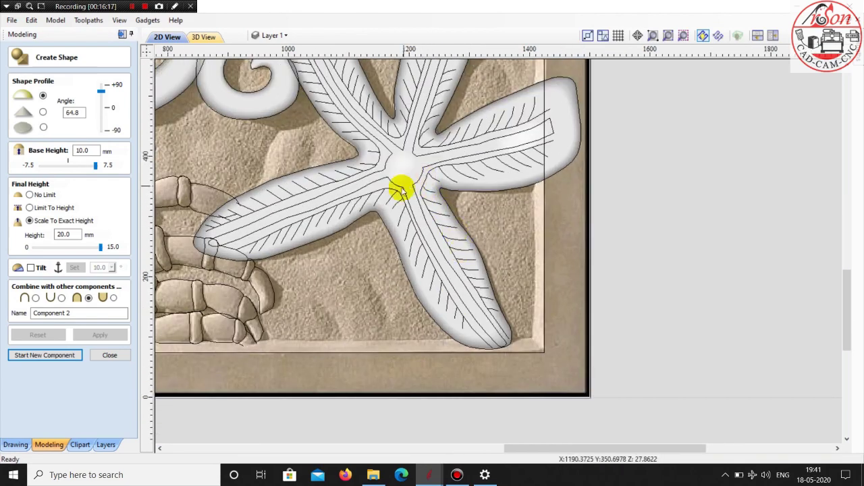
{"action": "left_click", "coordinate": [400, 191]}
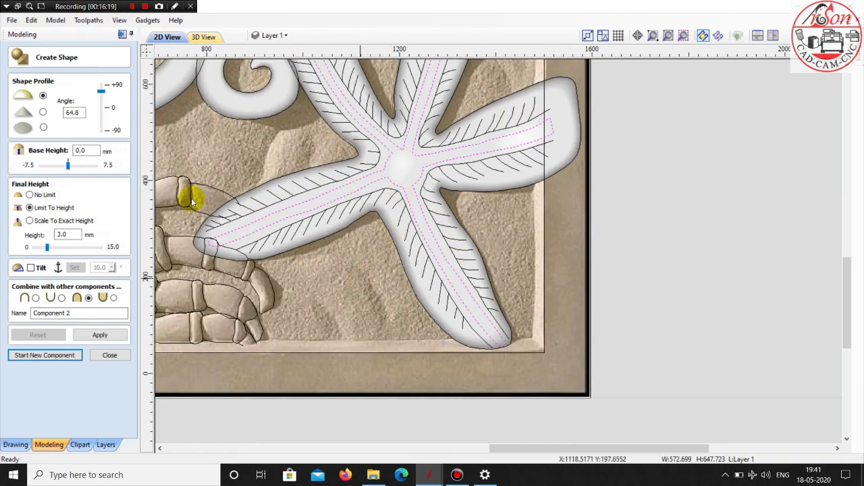
{"action": "scroll", "coordinate": [187, 194], "scroll_direction": "down", "scroll_amount": 1}
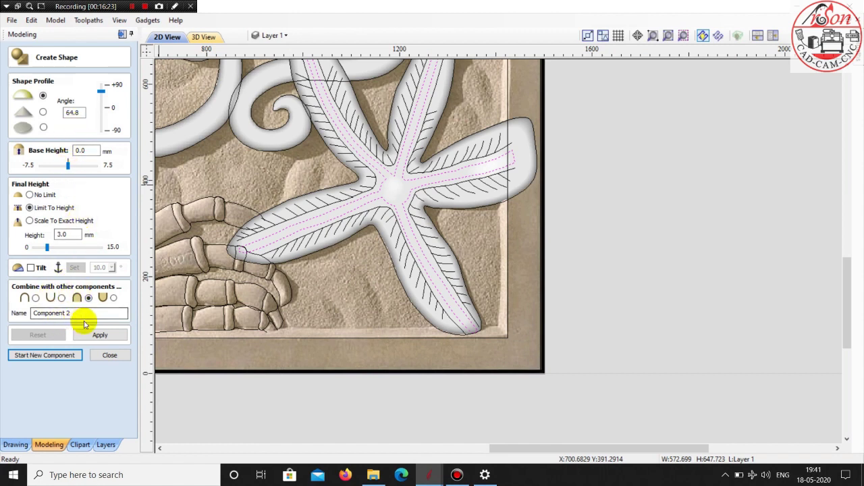
{"action": "double_click", "coordinate": [74, 233]}
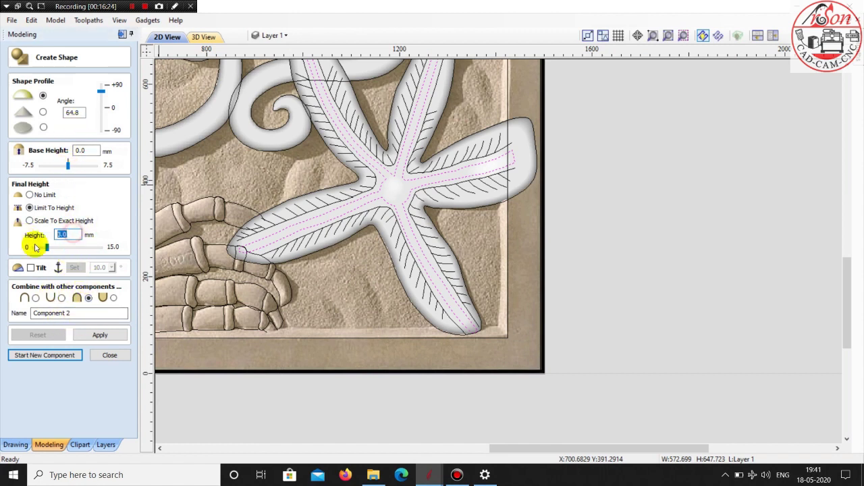
{"action": "left_click", "coordinate": [99, 336]}
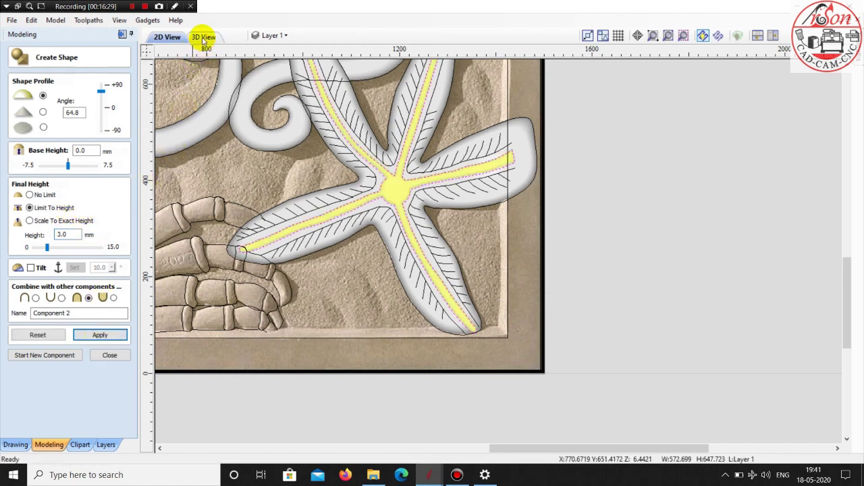
{"action": "left_click", "coordinate": [35, 299]}
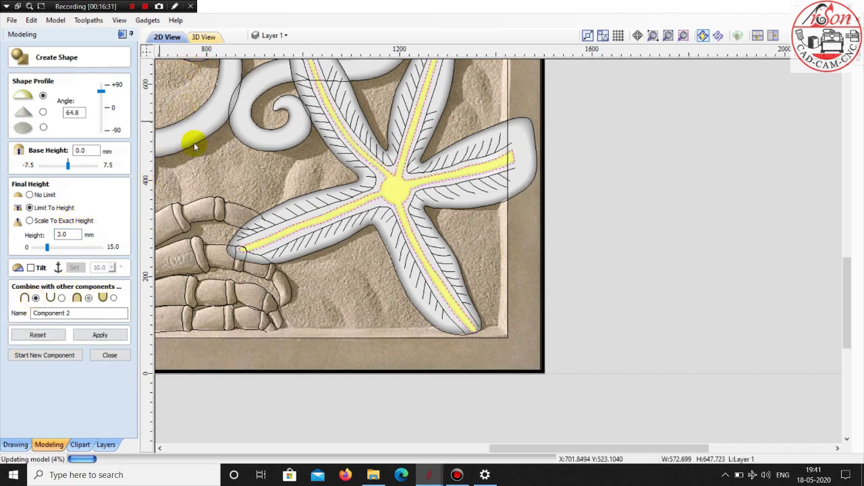
{"action": "left_click", "coordinate": [211, 39]}
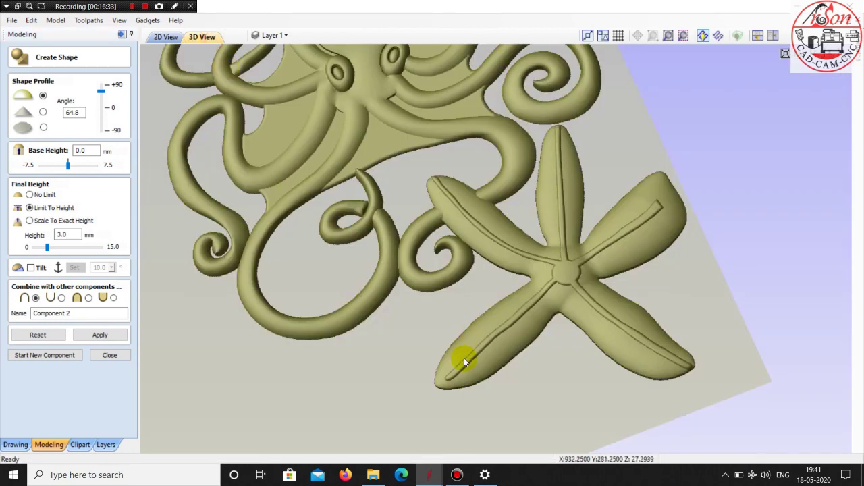
{"action": "left_click", "coordinate": [73, 358]}
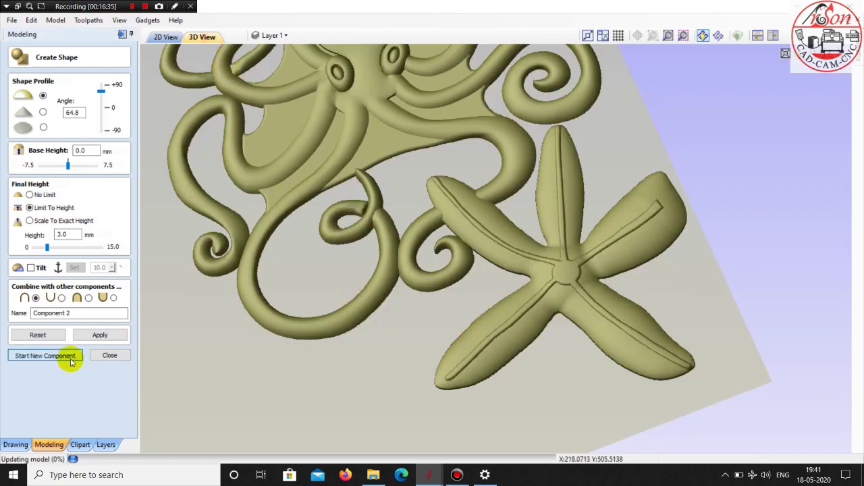
Return to the 2D view and select the starfish's hatch-line vectors
{"action": "key", "text": "Escape"}
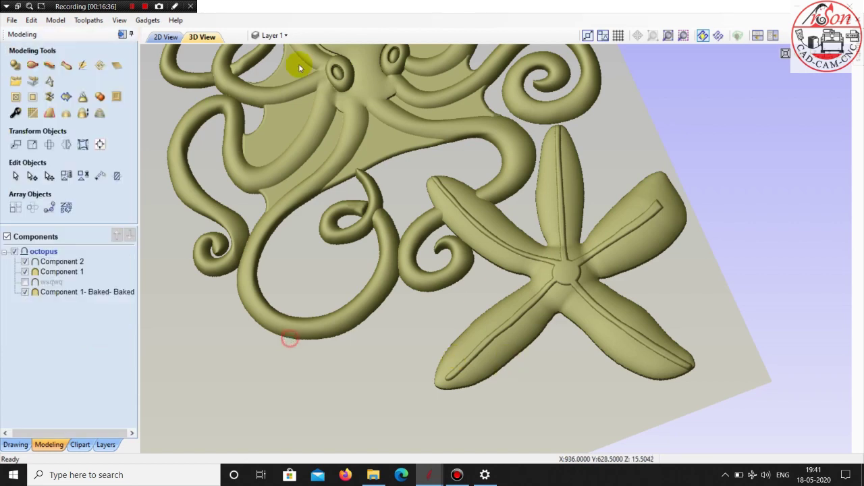
{"action": "left_click", "coordinate": [176, 38]}
{"action": "scroll", "coordinate": [405, 251], "scroll_direction": "down", "scroll_amount": 1}
{"action": "scroll", "coordinate": [247, 193], "scroll_direction": "up", "scroll_amount": 2}
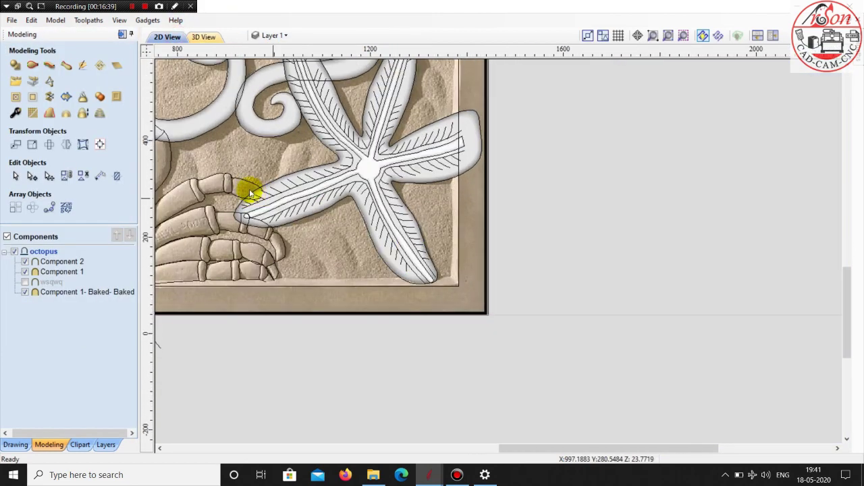
{"action": "scroll", "coordinate": [219, 189], "scroll_direction": "up", "scroll_amount": 2}
{"action": "scroll", "coordinate": [219, 189], "scroll_direction": "up", "scroll_amount": 1}
{"action": "left_click", "coordinate": [219, 188]}
Offset the selected hatch lines 1.5 mm on both sides with Offset Vectors
{"action": "scroll", "coordinate": [306, 269], "scroll_direction": "down", "scroll_amount": 3}
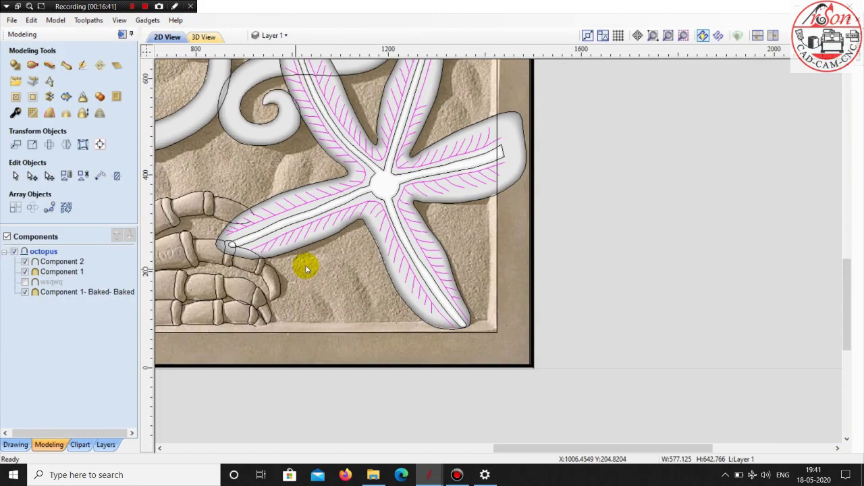
{"action": "scroll", "coordinate": [309, 257], "scroll_direction": "up", "scroll_amount": 1}
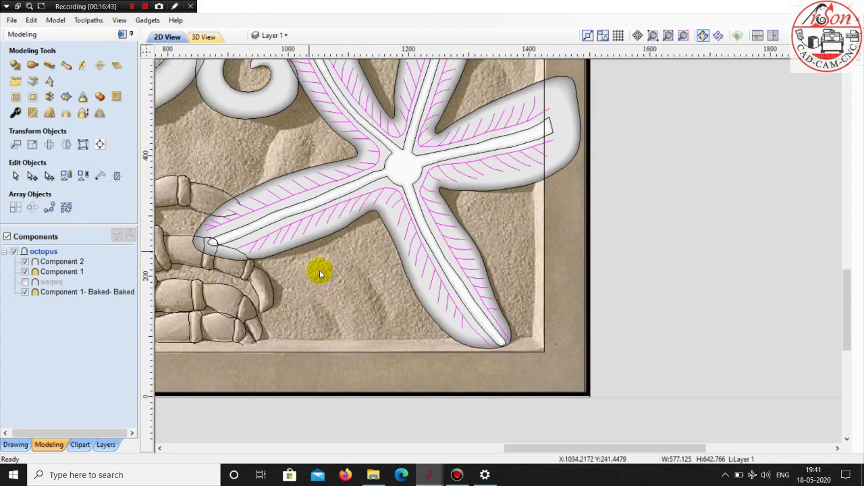
{"action": "scroll", "coordinate": [321, 273], "scroll_direction": "down", "scroll_amount": 3}
{"action": "scroll", "coordinate": [289, 266], "scroll_direction": "up", "scroll_amount": 2}
{"action": "scroll", "coordinate": [270, 270], "scroll_direction": "up", "scroll_amount": 1}
{"action": "scroll", "coordinate": [264, 276], "scroll_direction": "up", "scroll_amount": 1}
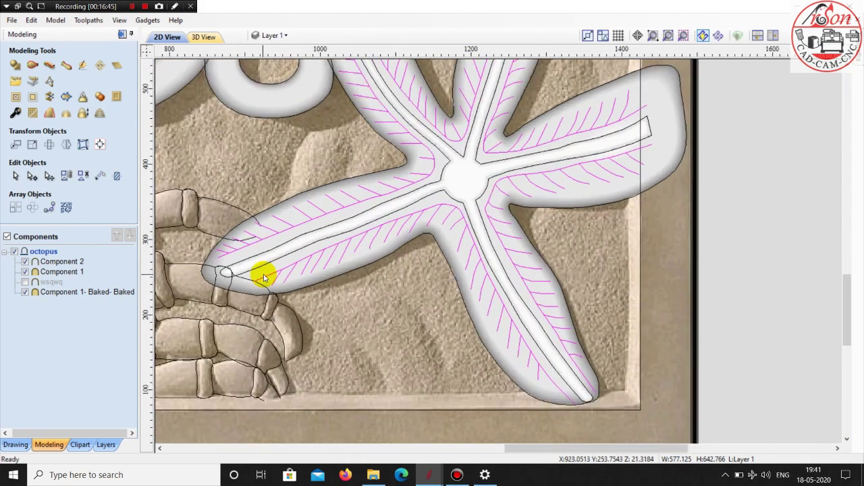
{"action": "left_click", "coordinate": [17, 446]}
{"action": "left_click", "coordinate": [15, 303]}
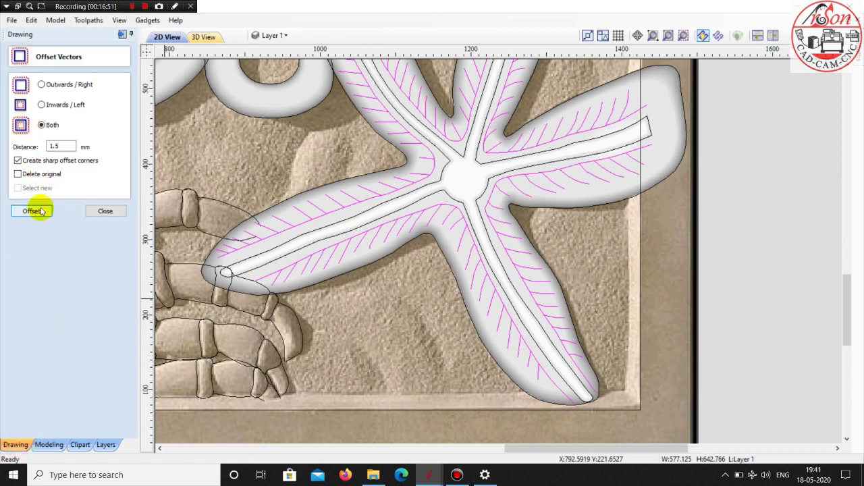
{"action": "left_click", "coordinate": [40, 211]}
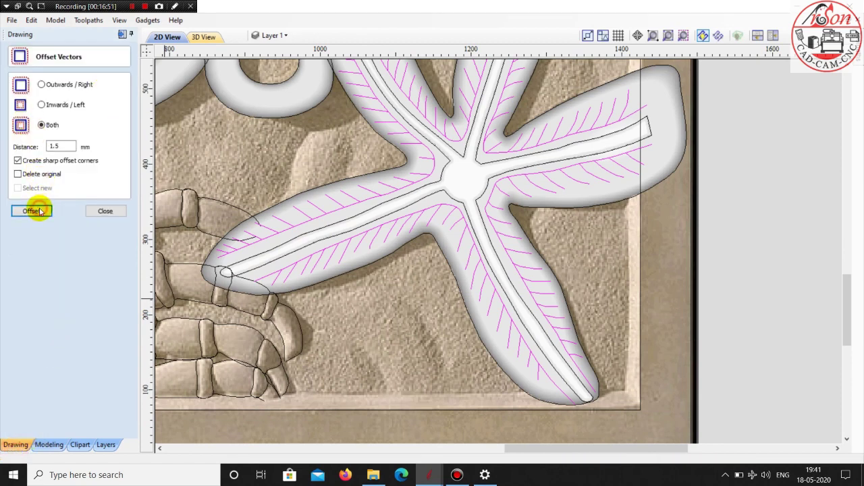
{"action": "left_click", "coordinate": [108, 214]}
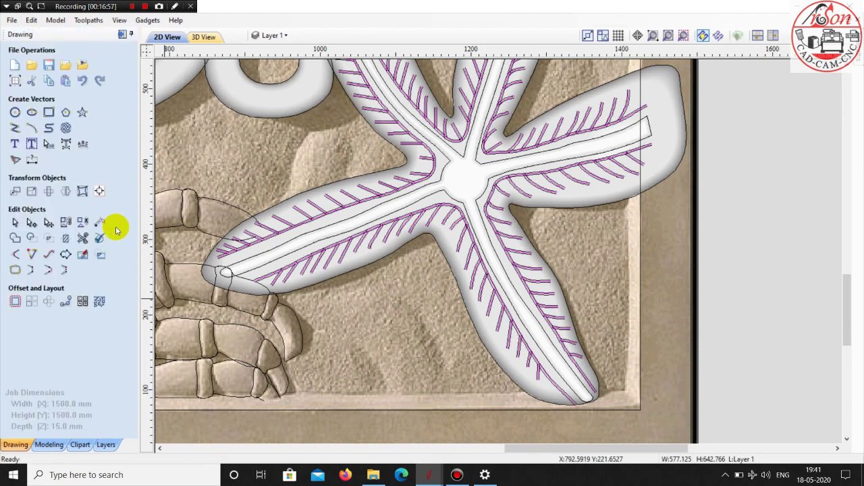
Delete the stray purple vectors and select the long line along the arm's edge
{"action": "right_click", "coordinate": [242, 249]}
{"action": "left_click", "coordinate": [275, 274]}
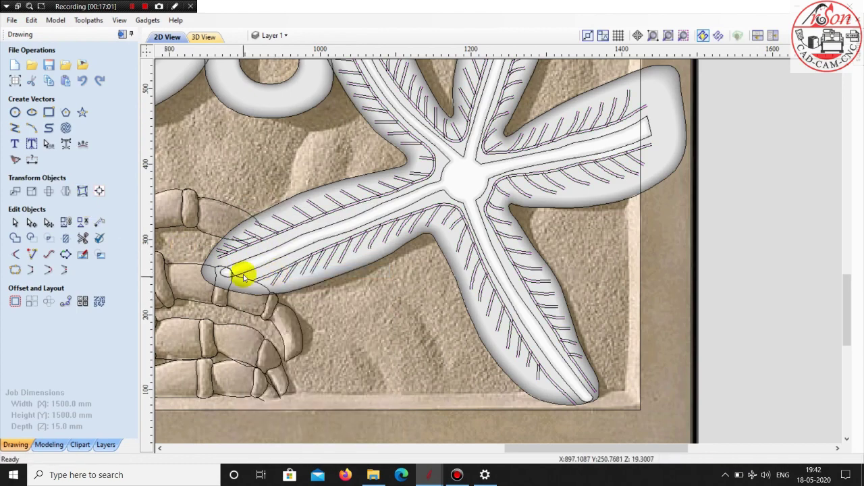
{"action": "scroll", "coordinate": [241, 274], "scroll_direction": "up", "scroll_amount": 2}
{"action": "scroll", "coordinate": [216, 245], "scroll_direction": "up", "scroll_amount": 2}
{"action": "scroll", "coordinate": [211, 250], "scroll_direction": "up", "scroll_amount": 2}
{"action": "scroll", "coordinate": [206, 257], "scroll_direction": "up", "scroll_amount": 1}
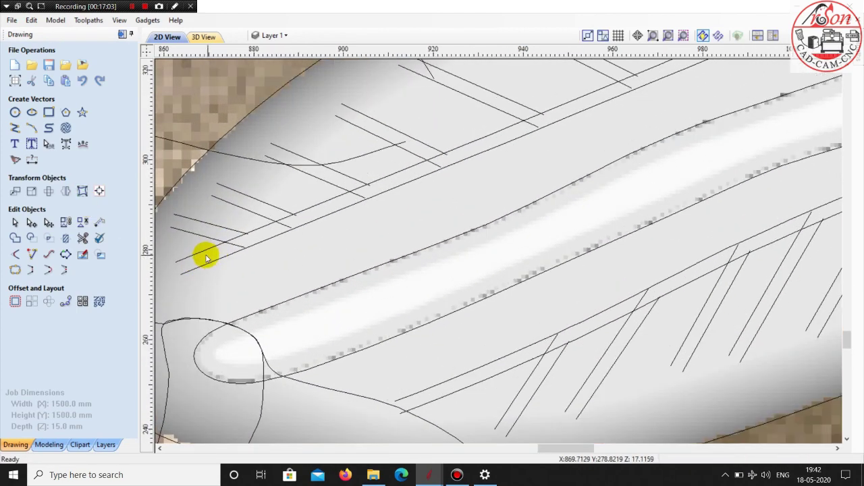
{"action": "left_click", "coordinate": [200, 256]}
{"action": "scroll", "coordinate": [200, 255], "scroll_direction": "down", "scroll_amount": 2}
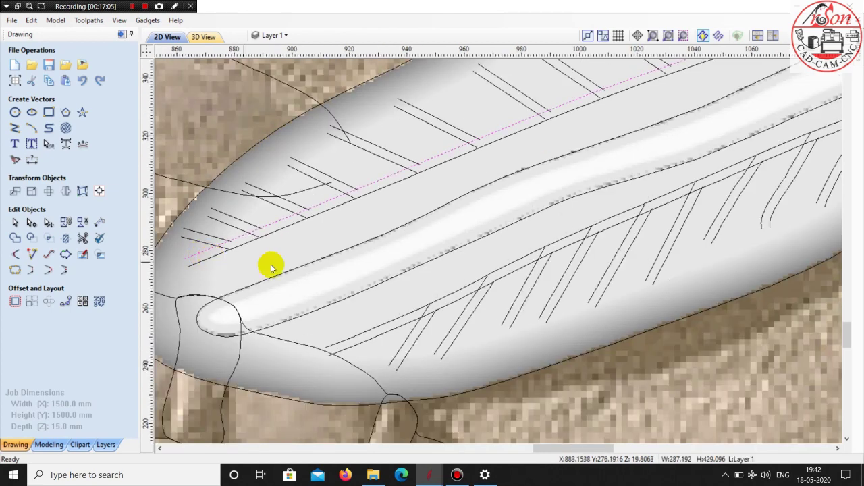
{"action": "scroll", "coordinate": [266, 264], "scroll_direction": "down", "scroll_amount": 2}
Trim the two overshooting segments at the line crossing near the arm tip
{"action": "left_click", "coordinate": [82, 237]}
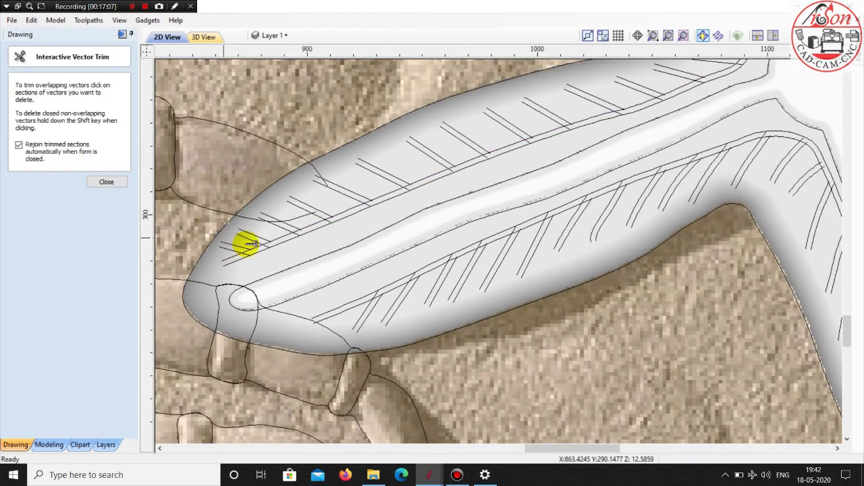
{"action": "scroll", "coordinate": [243, 243], "scroll_direction": "up", "scroll_amount": 3}
{"action": "scroll", "coordinate": [239, 268], "scroll_direction": "up", "scroll_amount": 3}
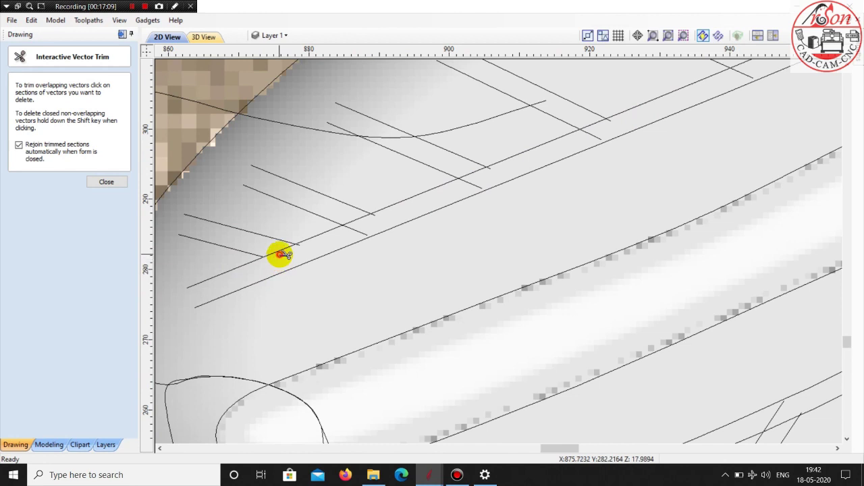
{"action": "scroll", "coordinate": [281, 254], "scroll_direction": "up", "scroll_amount": 3}
{"action": "scroll", "coordinate": [289, 249], "scroll_direction": "up", "scroll_amount": 2}
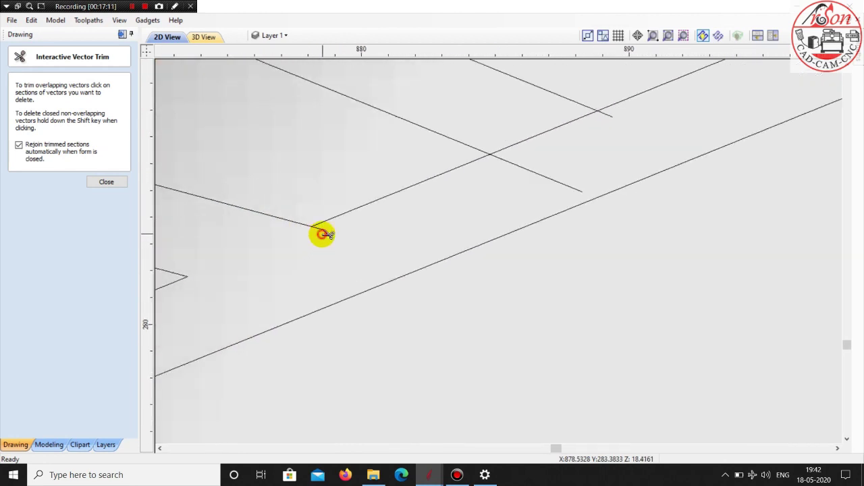
{"action": "left_click", "coordinate": [575, 189]}
{"action": "left_click", "coordinate": [541, 131]}
{"action": "scroll", "coordinate": [542, 133], "scroll_direction": "down", "scroll_amount": 2}
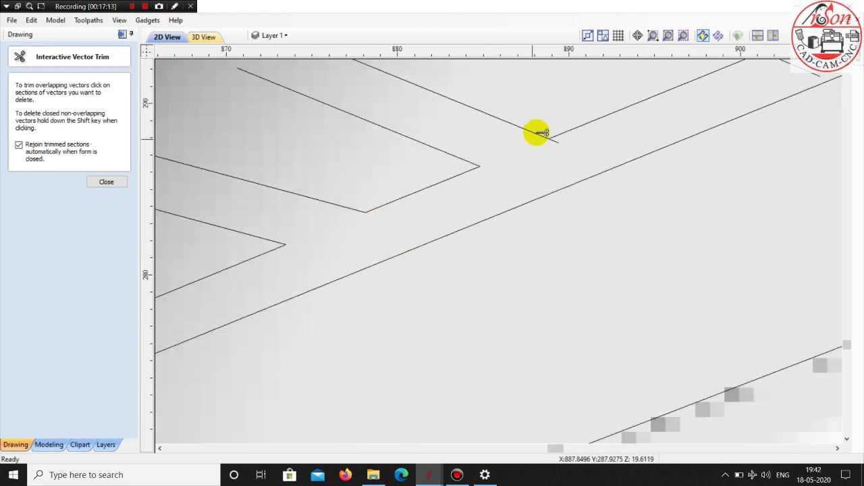
{"action": "scroll", "coordinate": [567, 150], "scroll_direction": "up", "scroll_amount": 2}
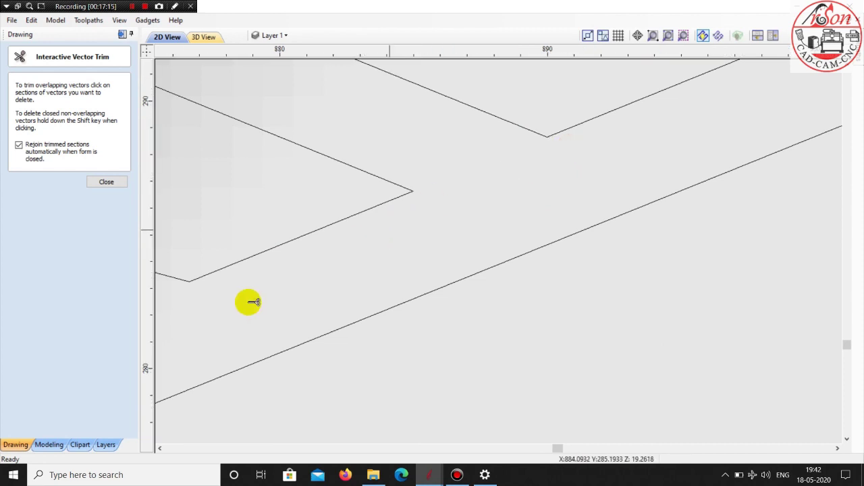
{"action": "scroll", "coordinate": [247, 303], "scroll_direction": "down", "scroll_amount": 2}
{"action": "scroll", "coordinate": [237, 318], "scroll_direction": "down", "scroll_amount": 2}
{"action": "scroll", "coordinate": [261, 318], "scroll_direction": "down", "scroll_amount": 2}
{"action": "scroll", "coordinate": [492, 224], "scroll_direction": "up", "scroll_amount": 2}
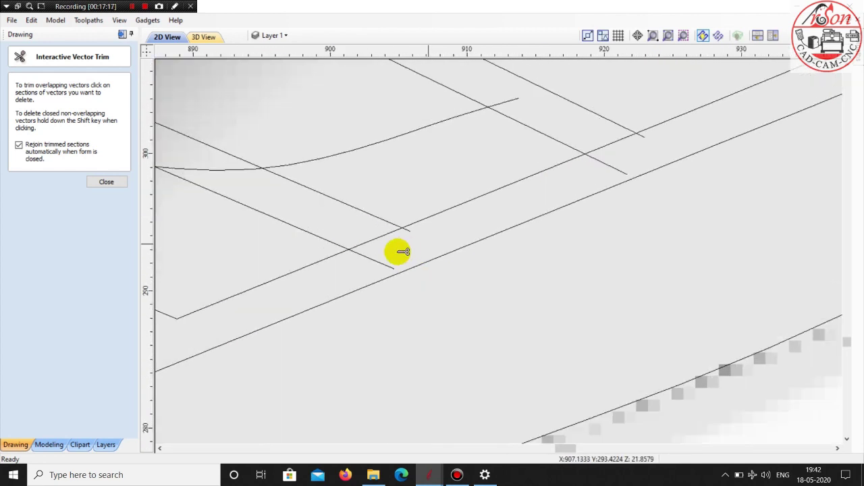
Trim the last overshooting stroke and its leftover stub into a clean corner
{"action": "left_click", "coordinate": [374, 238]}
{"action": "scroll", "coordinate": [413, 234], "scroll_direction": "up", "scroll_amount": 2}
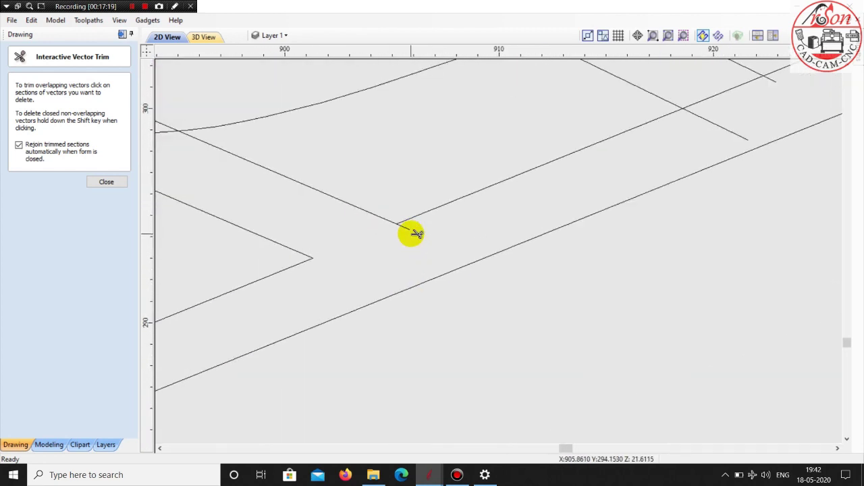
{"action": "left_click", "coordinate": [409, 230]}
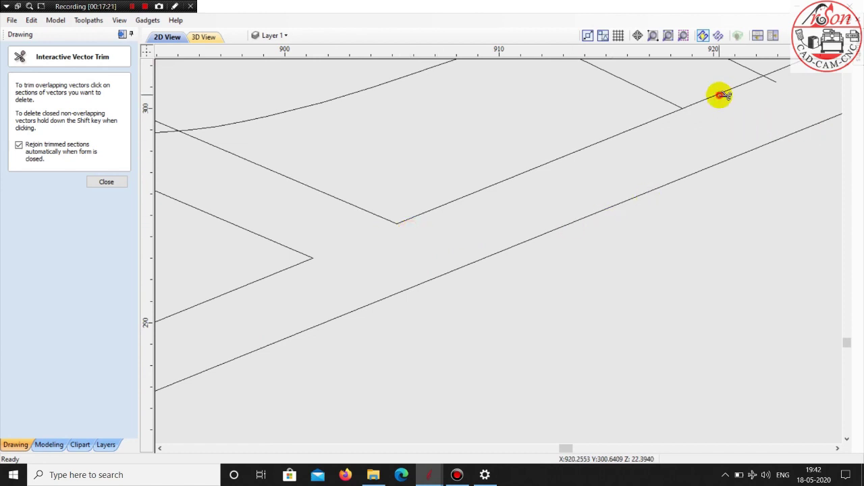
{"action": "scroll", "coordinate": [444, 245], "scroll_direction": "down", "scroll_amount": 1}
{"action": "scroll", "coordinate": [463, 236], "scroll_direction": "down", "scroll_amount": 2}
{"action": "scroll", "coordinate": [442, 199], "scroll_direction": "down", "scroll_amount": 3}
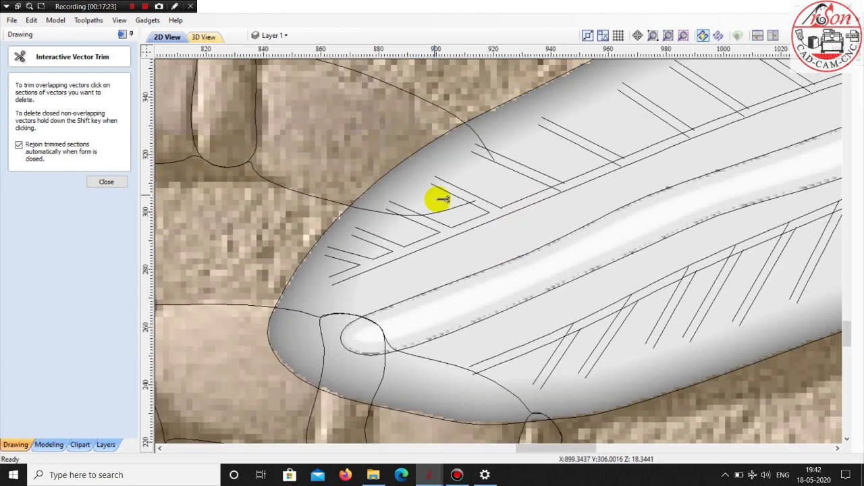
{"action": "scroll", "coordinate": [466, 222], "scroll_direction": "down", "scroll_amount": 1}
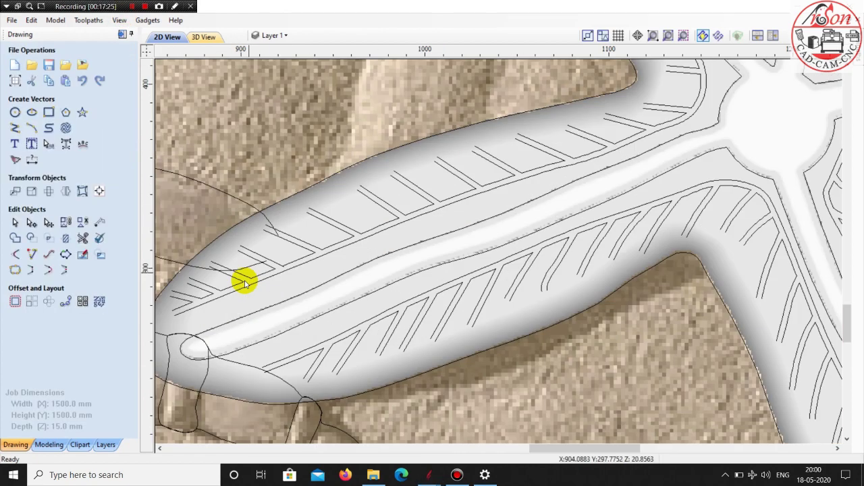
Drag-select all of the starfish's vectors
{"action": "scroll", "coordinate": [245, 282], "scroll_direction": "down", "scroll_amount": 1}
{"action": "scroll", "coordinate": [286, 270], "scroll_direction": "down", "scroll_amount": 1}
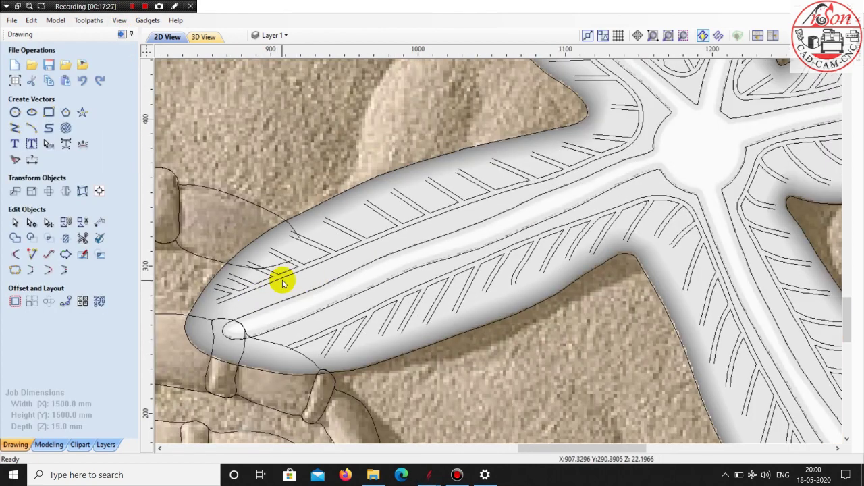
{"action": "scroll", "coordinate": [222, 297], "scroll_direction": "up", "scroll_amount": 3}
{"action": "left_click", "coordinate": [234, 296]}
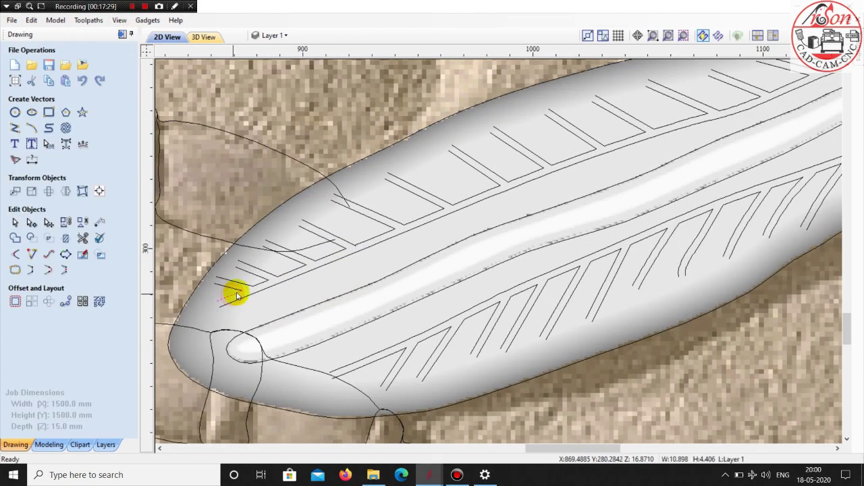
{"action": "scroll", "coordinate": [243, 292], "scroll_direction": "down", "scroll_amount": 2}
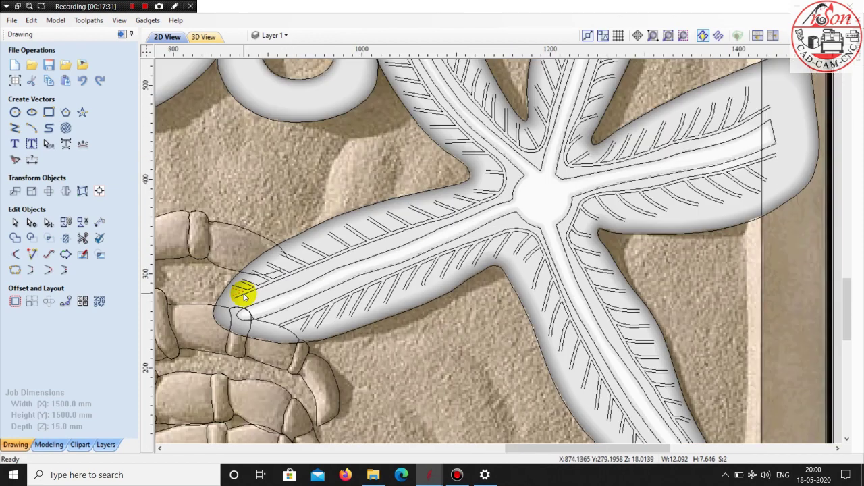
{"action": "scroll", "coordinate": [308, 270], "scroll_direction": "down", "scroll_amount": 1}
{"action": "scroll", "coordinate": [287, 158], "scroll_direction": "down", "scroll_amount": 1}
{"action": "left_click", "coordinate": [249, 132]}
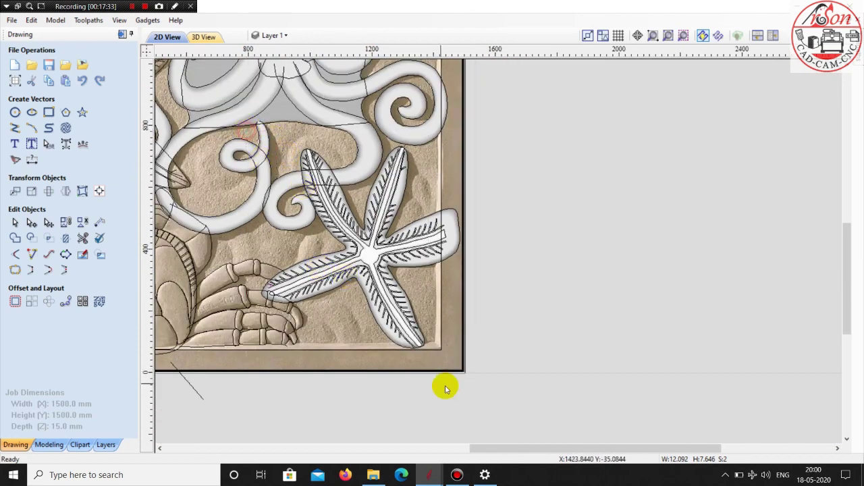
{"action": "left_click_drag", "start_coordinate": [485, 390], "coordinate": [484, 388]}
Join the selected vectors, cutting 380 open vectors to 144, then deselect
{"action": "scroll", "coordinate": [446, 324], "scroll_direction": "up", "scroll_amount": 3}
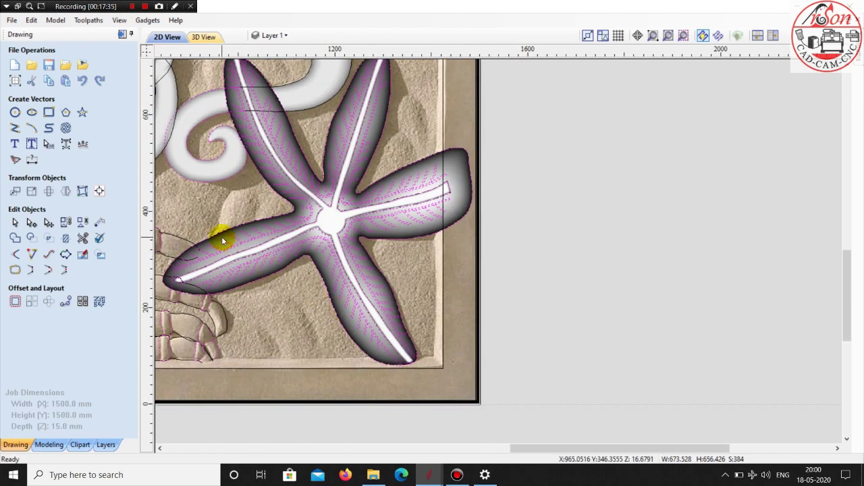
{"action": "left_click", "coordinate": [15, 269]}
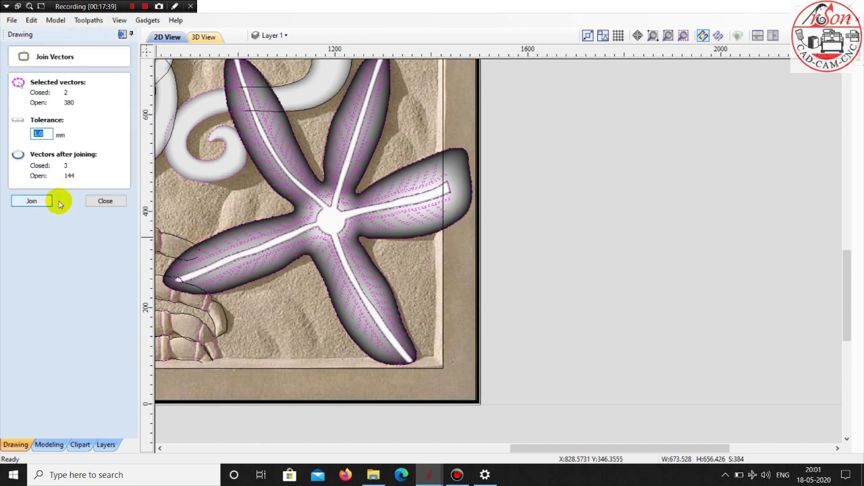
{"action": "left_click", "coordinate": [100, 202]}
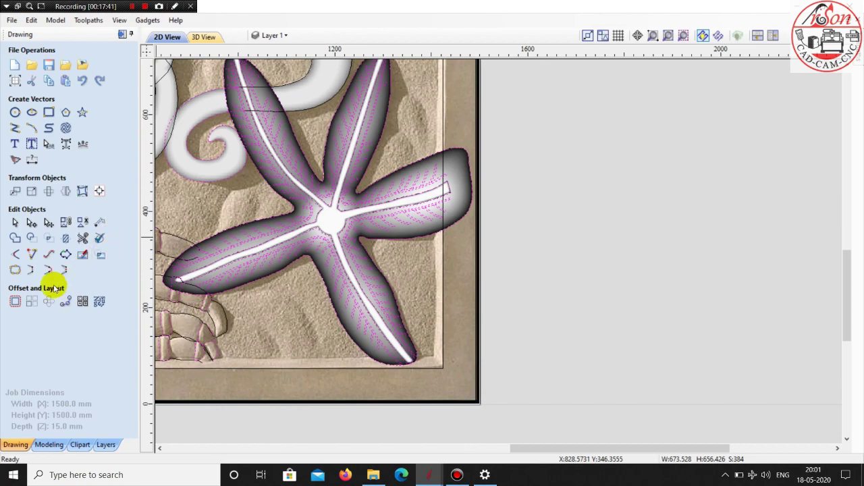
{"action": "left_click", "coordinate": [664, 287]}
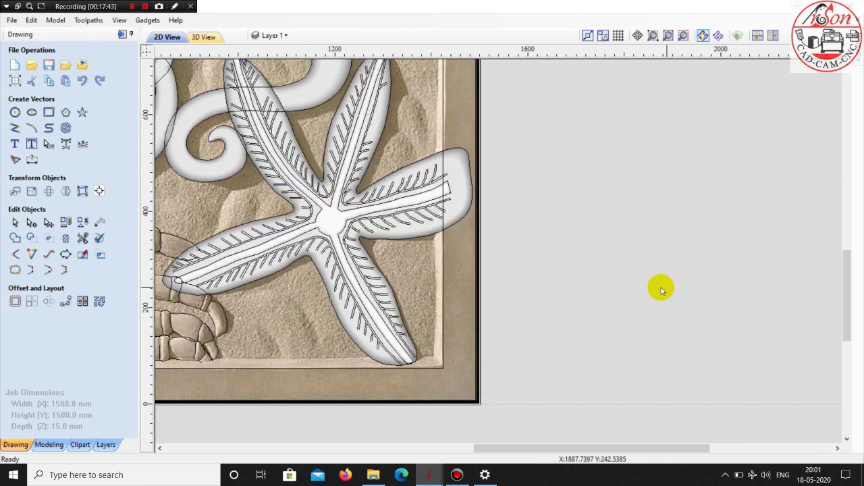
{"action": "scroll", "coordinate": [659, 290], "scroll_direction": "down", "scroll_amount": 2}
Select the broken arm-tip strokes on the lower-left arm and join them into one vector
{"action": "scroll", "coordinate": [351, 278], "scroll_direction": "up", "scroll_amount": 3}
{"action": "scroll", "coordinate": [348, 280], "scroll_direction": "up", "scroll_amount": 2}
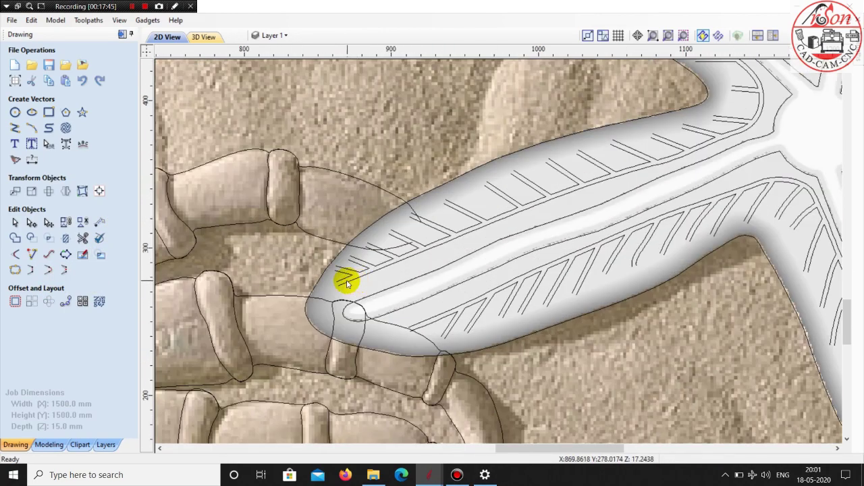
{"action": "left_click", "coordinate": [348, 282]}
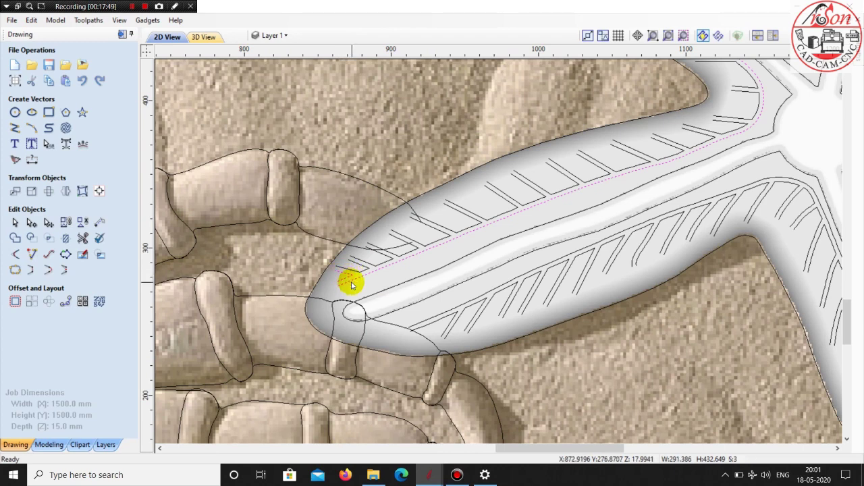
{"action": "left_click", "coordinate": [350, 282]}
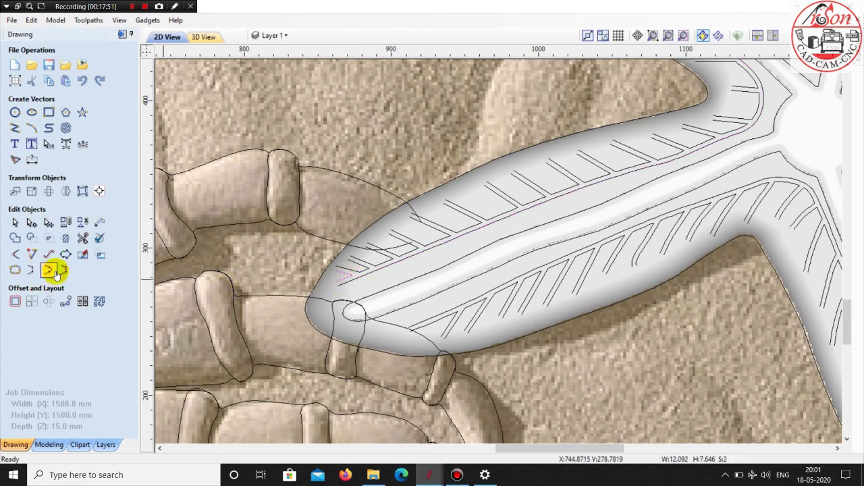
{"action": "scroll", "coordinate": [390, 280], "scroll_direction": "up", "scroll_amount": 2}
{"action": "left_click", "coordinate": [336, 258]}
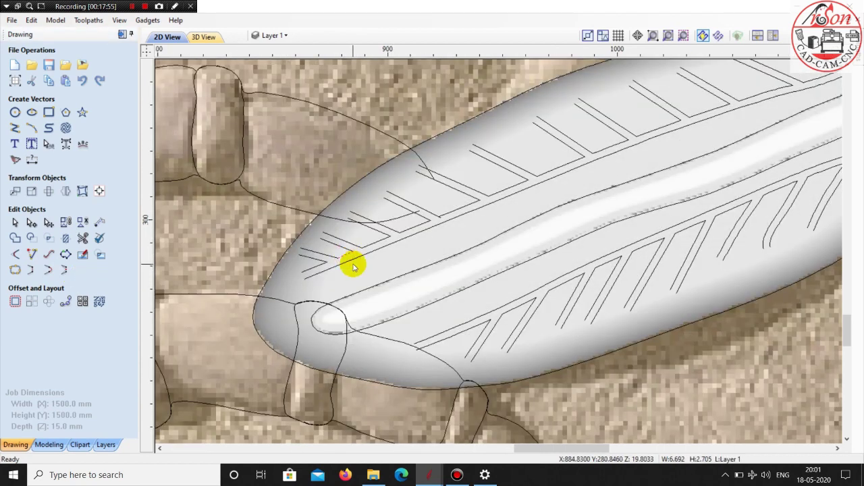
{"action": "left_click", "coordinate": [354, 263]}
{"action": "left_click", "coordinate": [328, 254], "text": "shift"}
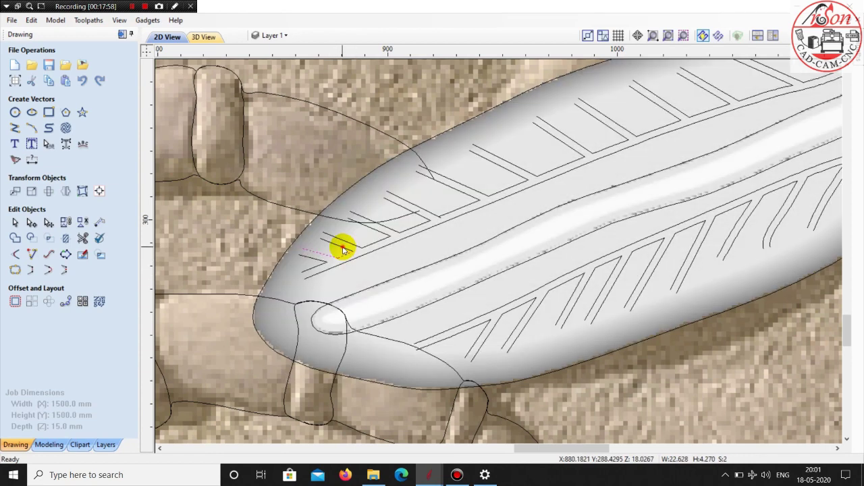
{"action": "left_click", "coordinate": [338, 247], "text": "shift"}
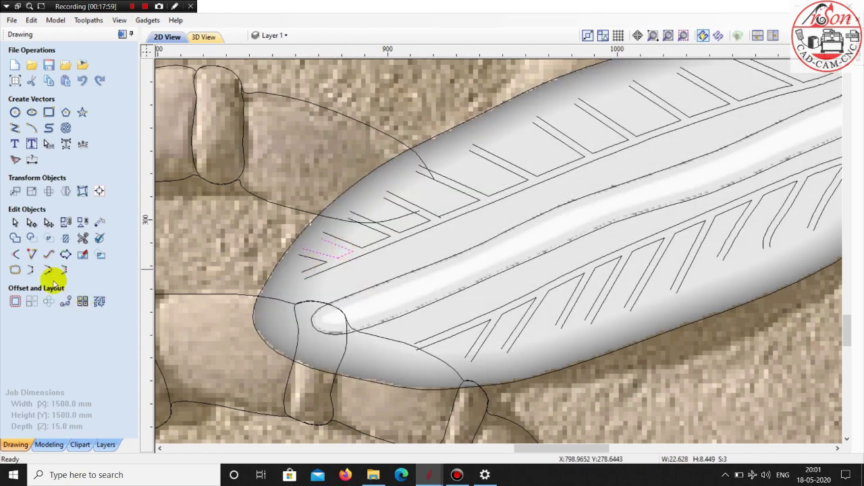
{"action": "left_click", "coordinate": [22, 272]}
{"action": "left_click", "coordinate": [34, 201]}
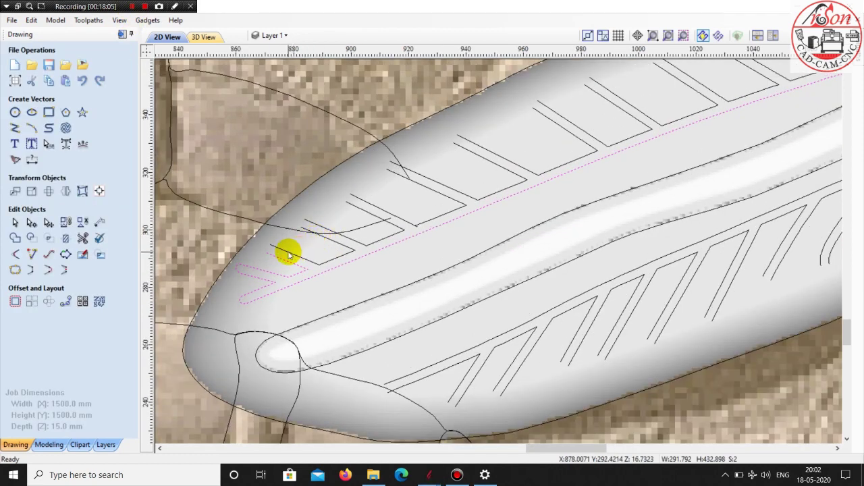
Join the remaining broken rib strokes set by set into single open vectors
{"action": "left_click", "coordinate": [288, 255], "text": "shift"}
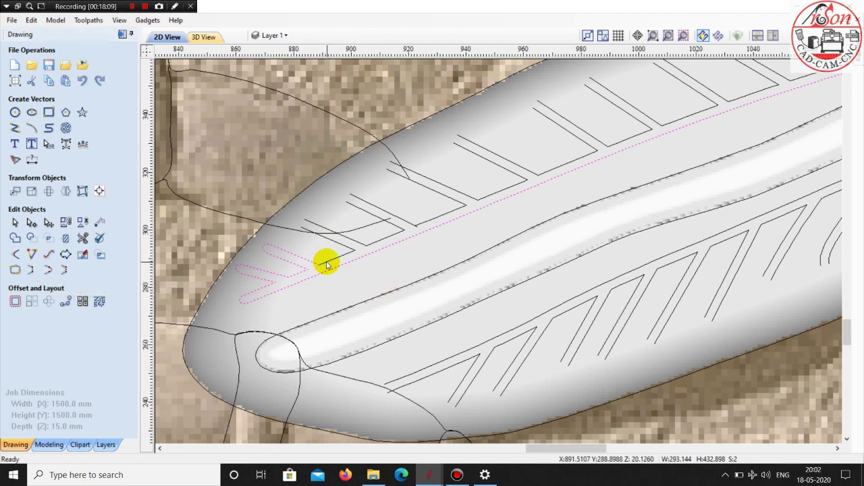
{"action": "left_click", "coordinate": [66, 271]}
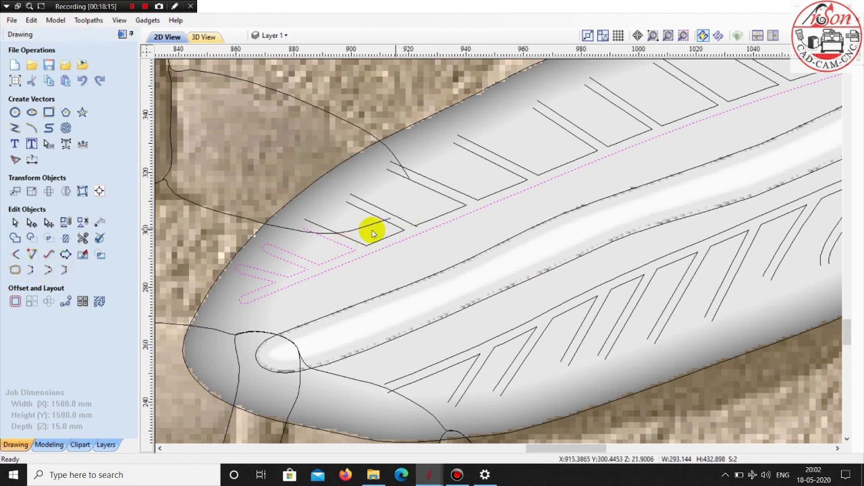
{"action": "left_click", "coordinate": [345, 238], "text": "shift"}
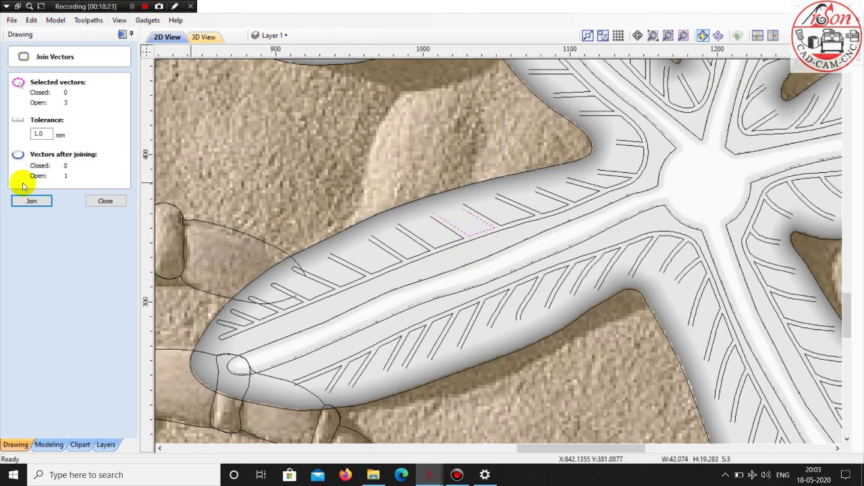
{"action": "left_click", "coordinate": [30, 200]}
{"action": "left_click", "coordinate": [451, 164]}
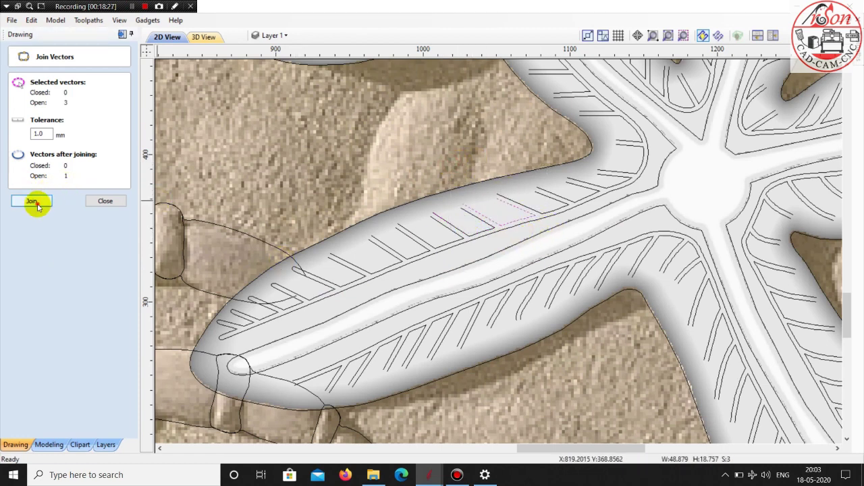
{"action": "left_click", "coordinate": [31, 201]}
{"action": "left_click", "coordinate": [489, 156]}
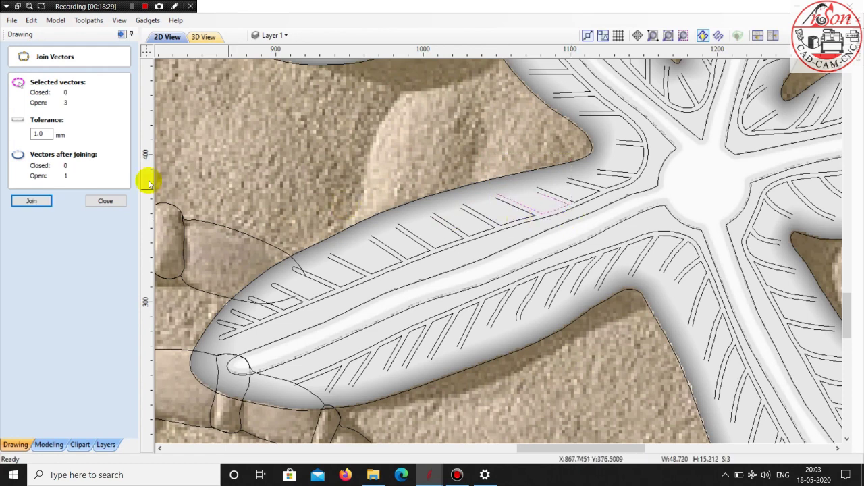
{"action": "left_click", "coordinate": [41, 200]}
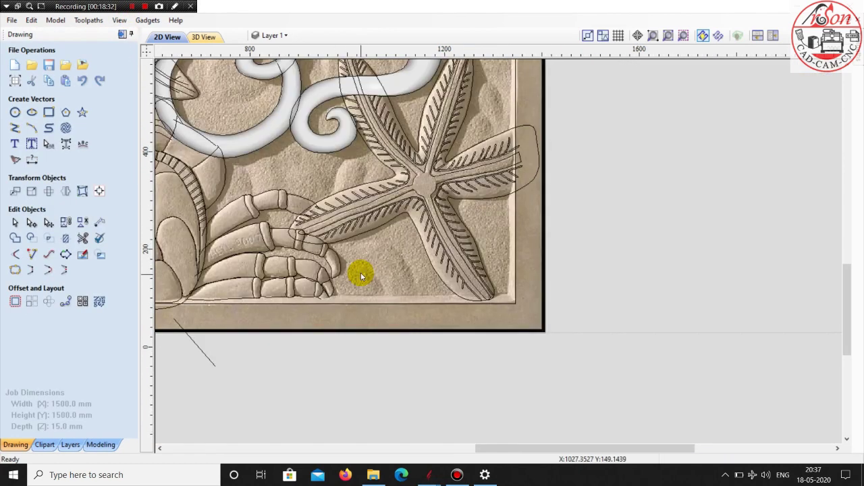
Join the 28 rib vectors on the lower-left arm into 12 vectors
{"action": "scroll", "coordinate": [361, 275], "scroll_direction": "up", "scroll_amount": 2}
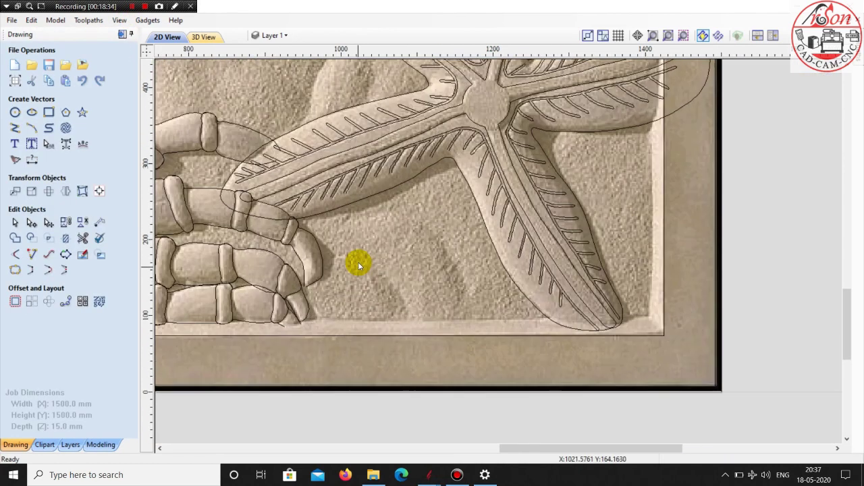
{"action": "left_click", "coordinate": [475, 243]}
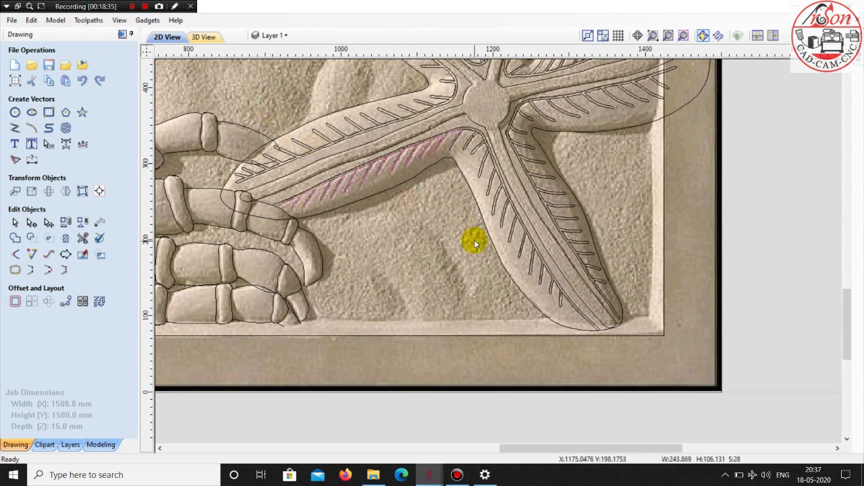
{"action": "left_click", "coordinate": [14, 269]}
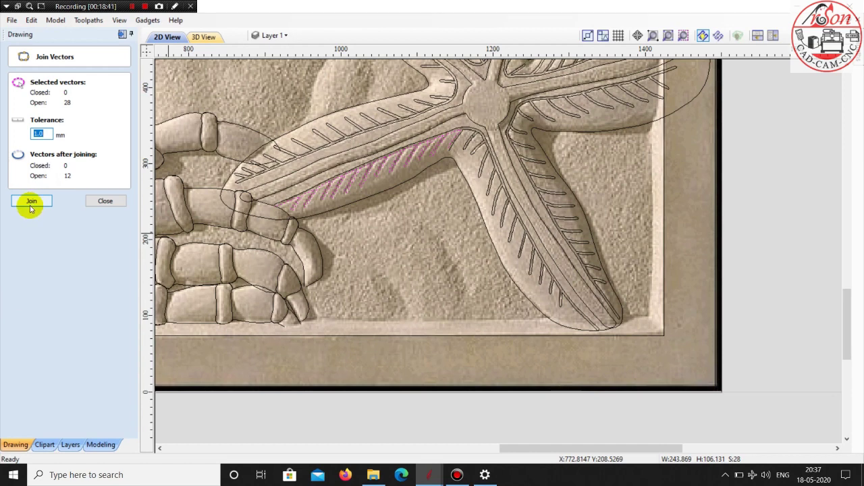
{"action": "left_click", "coordinate": [32, 202]}
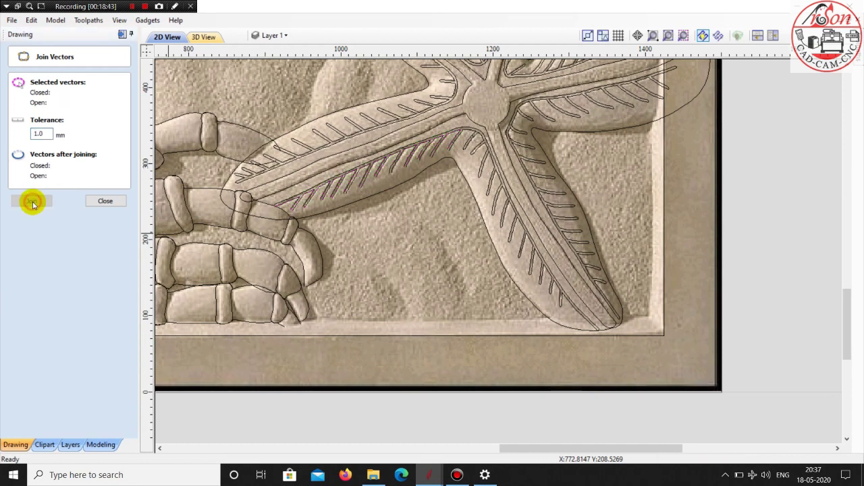
{"action": "left_click", "coordinate": [104, 201]}
Select several joined vein vectors along the arm, then clear the selection
{"action": "scroll", "coordinate": [468, 144], "scroll_direction": "up", "scroll_amount": 3}
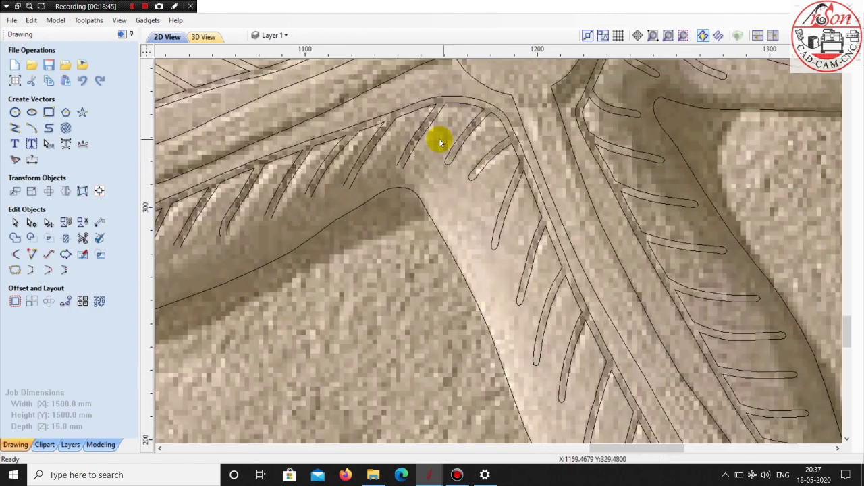
{"action": "left_click", "coordinate": [419, 141]}
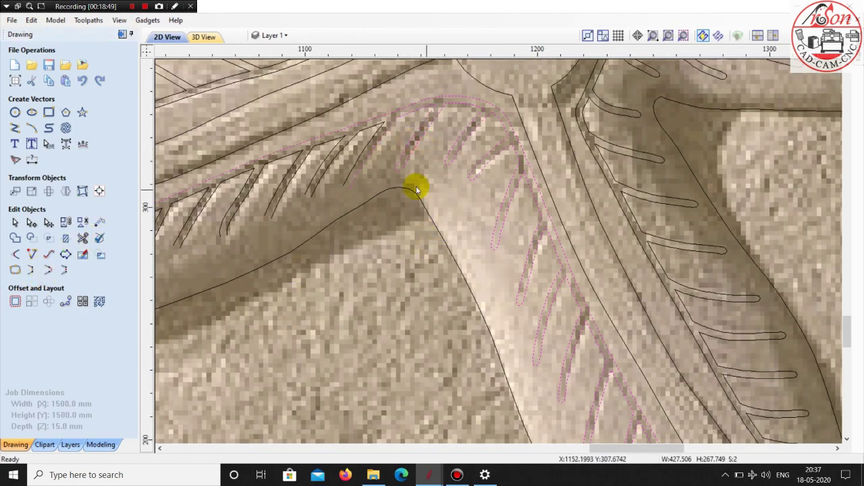
{"action": "left_click", "coordinate": [352, 174], "text": "shift"}
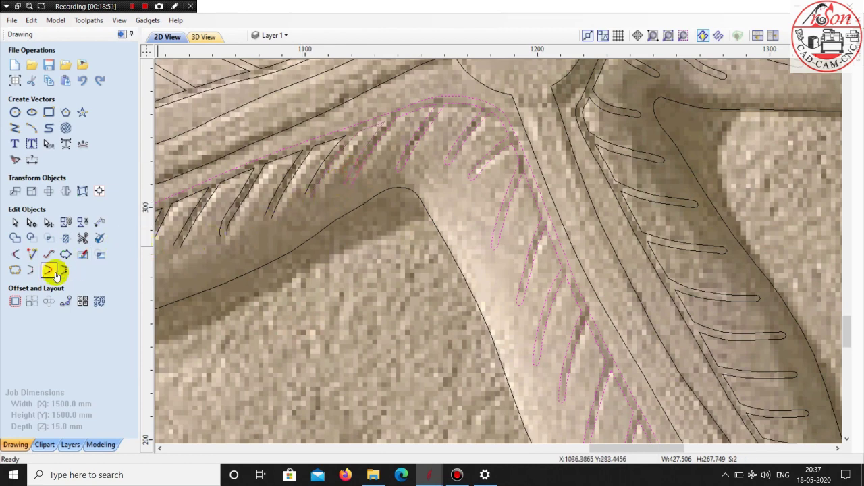
{"action": "left_click", "coordinate": [50, 270]}
{"action": "left_click", "coordinate": [308, 181], "text": "shift"}
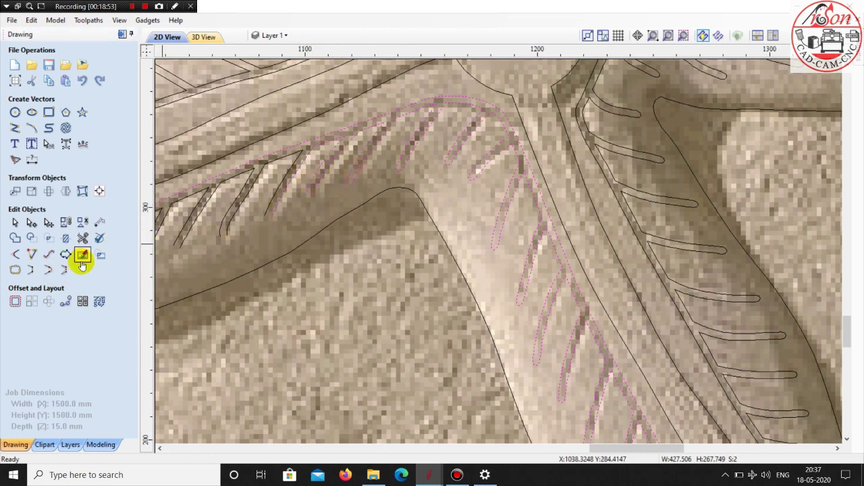
{"action": "scroll", "coordinate": [347, 199], "scroll_direction": "down", "scroll_amount": 2}
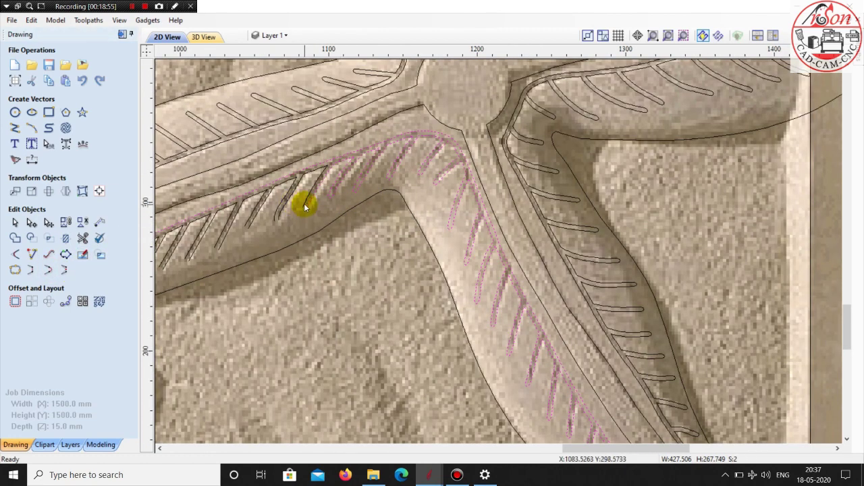
{"action": "left_click", "coordinate": [305, 207], "text": "shift"}
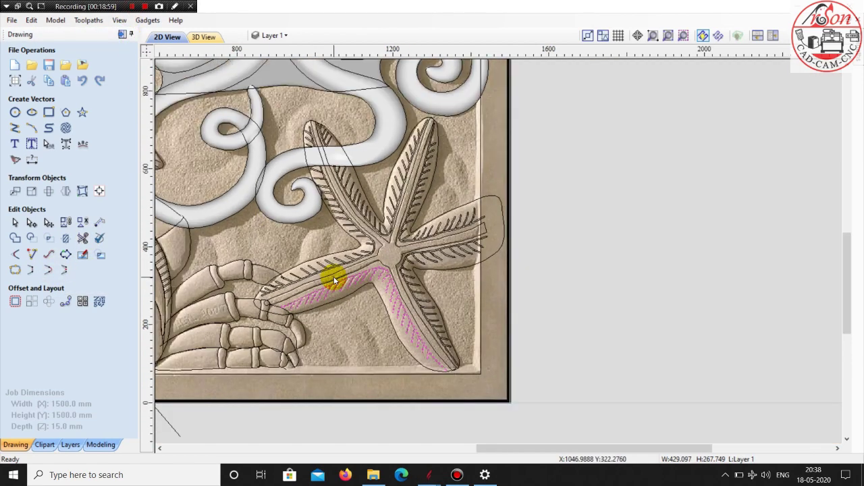
{"action": "left_click", "coordinate": [636, 195]}
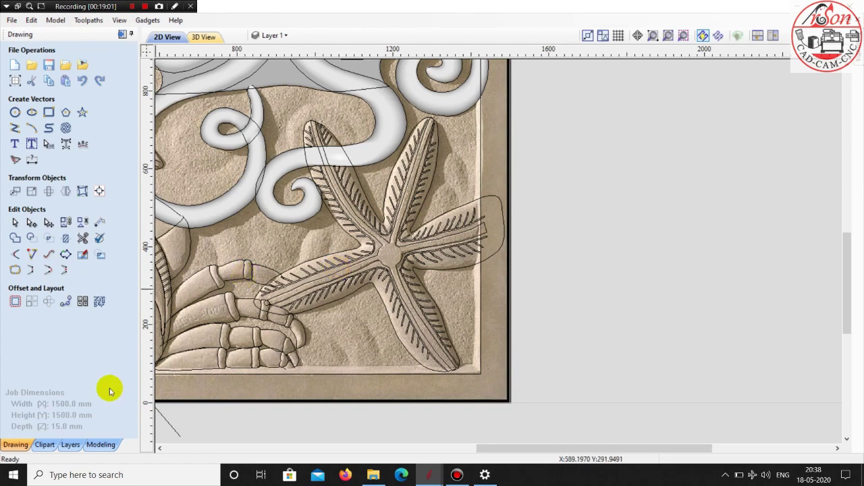
In the Modeling component list, hide wsqwq and show Component 1- Baked
{"action": "left_click", "coordinate": [98, 444]}
{"action": "left_click", "coordinate": [25, 271]}
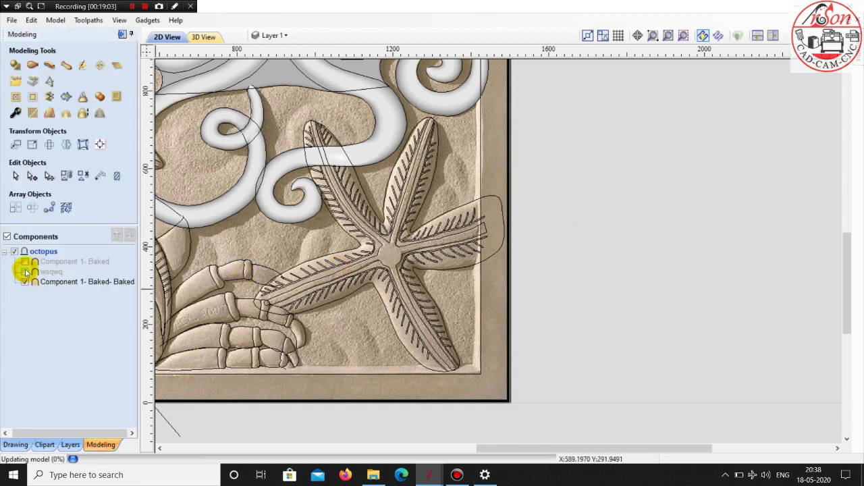
{"action": "left_click", "coordinate": [25, 272]}
{"action": "left_click", "coordinate": [25, 261]}
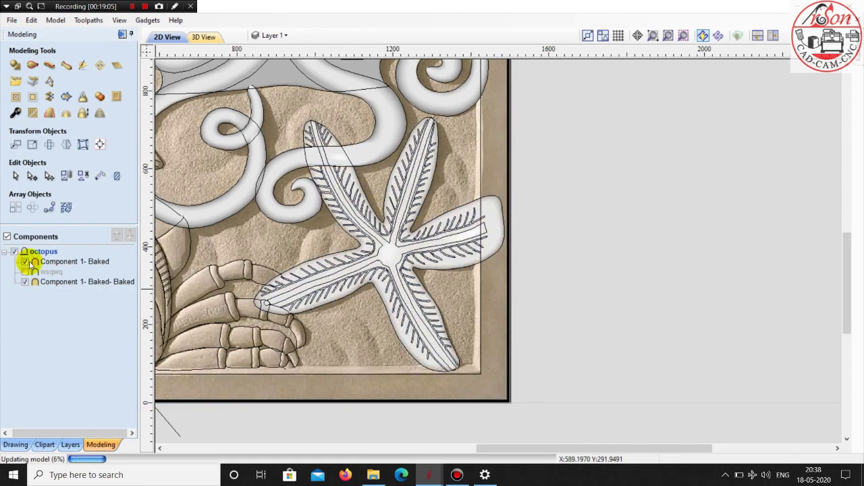
Shift-select the rib vectors on every starfish arm
{"action": "scroll", "coordinate": [304, 270], "scroll_direction": "up", "scroll_amount": 1}
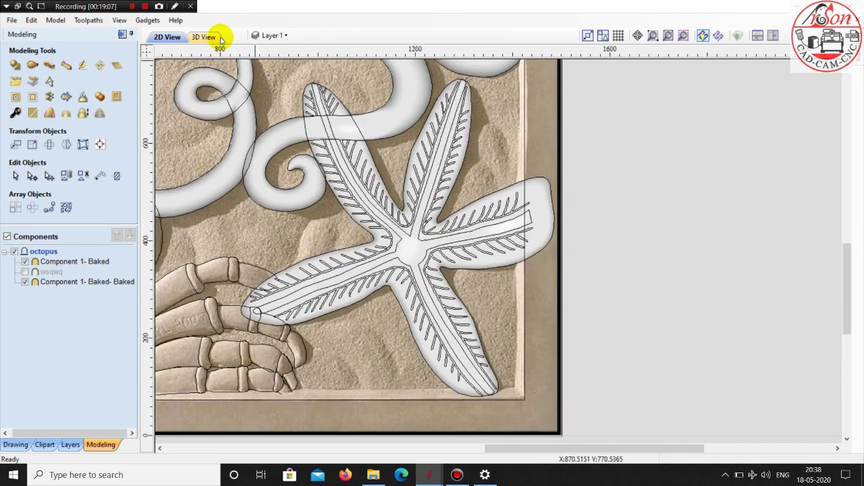
{"action": "left_click", "coordinate": [290, 287]}
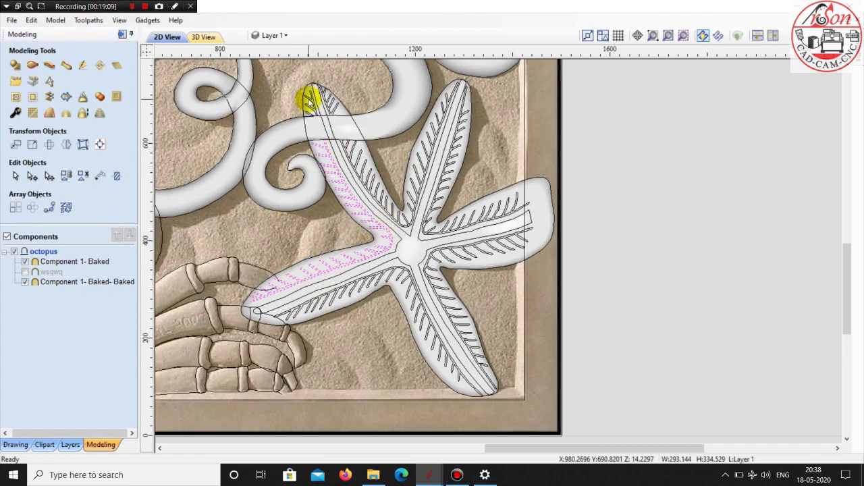
{"action": "scroll", "coordinate": [308, 112], "scroll_direction": "up", "scroll_amount": 2}
{"action": "scroll", "coordinate": [314, 114], "scroll_direction": "up", "scroll_amount": 1}
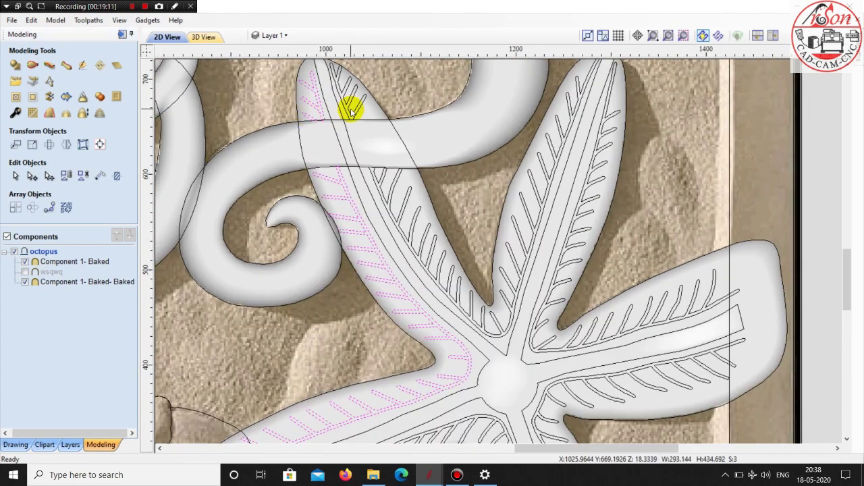
{"action": "left_click", "coordinate": [351, 117]}
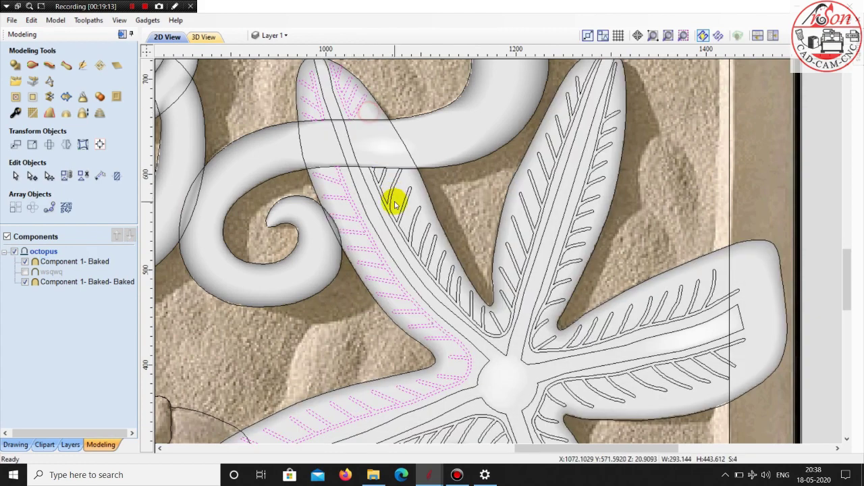
{"action": "left_click", "coordinate": [395, 198]}
{"action": "left_click", "coordinate": [385, 176]}
{"action": "scroll", "coordinate": [385, 198], "scroll_direction": "down", "scroll_amount": 2}
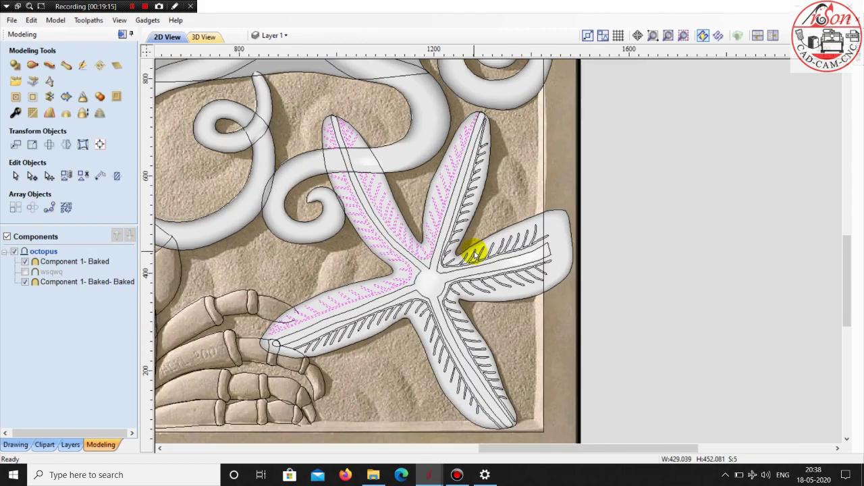
{"action": "left_click", "coordinate": [455, 240], "text": "shift"}
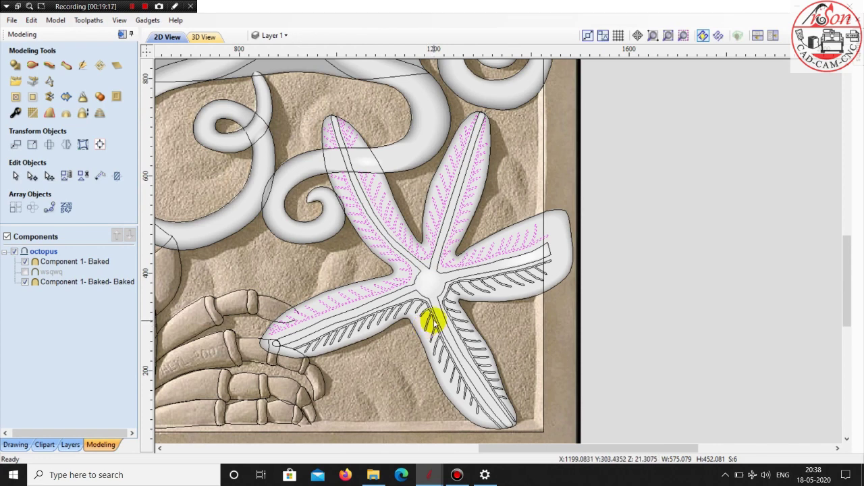
{"action": "left_click", "coordinate": [432, 322], "text": "shift"}
{"action": "left_click", "coordinate": [451, 315], "text": "shift"}
{"action": "scroll", "coordinate": [403, 182], "scroll_direction": "down", "scroll_amount": 1}
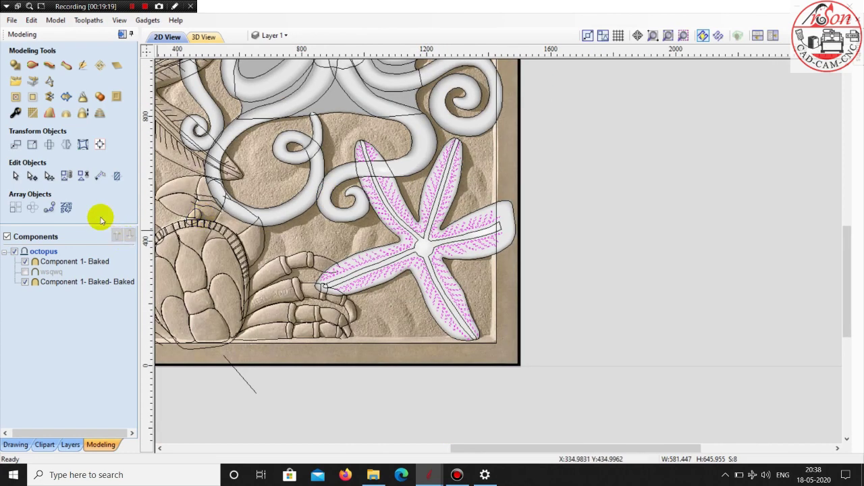
{"action": "left_click", "coordinate": [66, 176]}
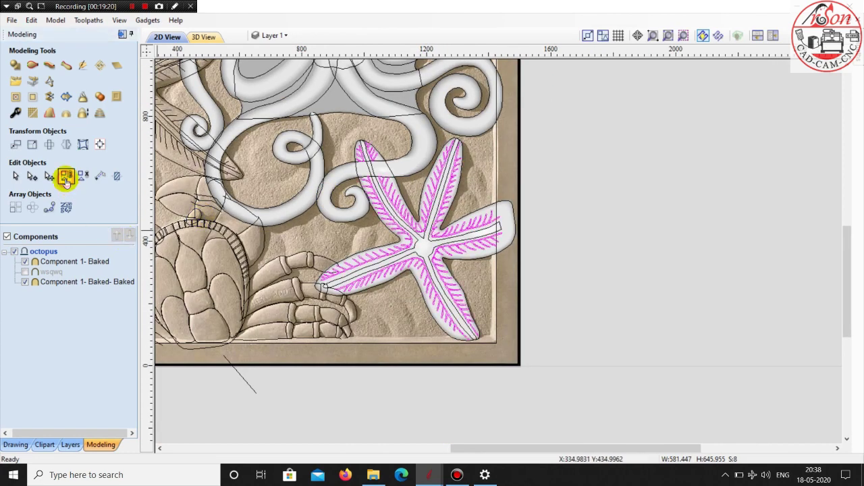
Start a pointed-profile shape for the selected rib vectors
{"action": "left_click", "coordinate": [13, 65]}
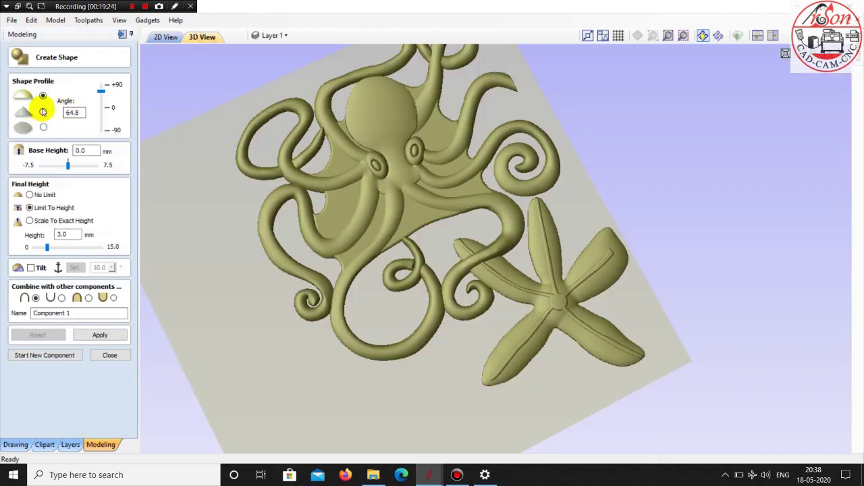
{"action": "left_click", "coordinate": [42, 112]}
{"action": "scroll", "coordinate": [533, 236], "scroll_direction": "up", "scroll_amount": 3}
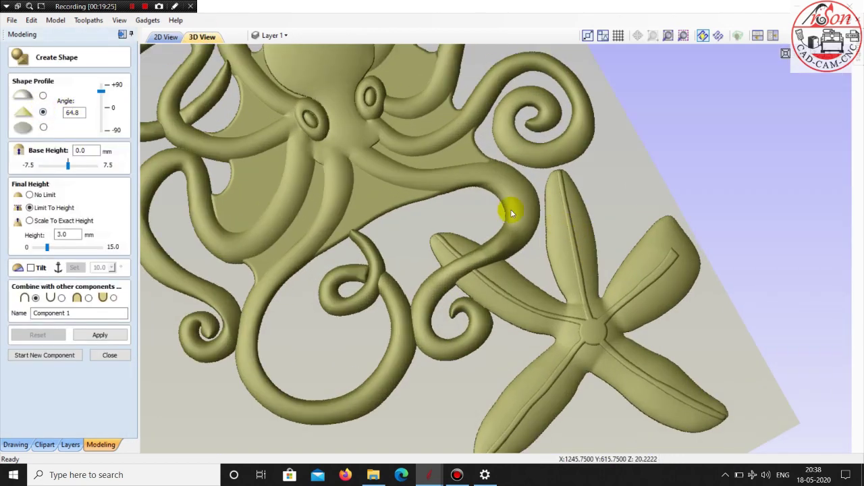
{"action": "mouse_move", "coordinate": [511, 213]}
{"action": "middle_mouse_down"}
{"action": "mouse_move", "coordinate": [411, 145]}
{"action": "mouse_move", "coordinate": [199, 131]}
{"action": "middle_mouse_up"}
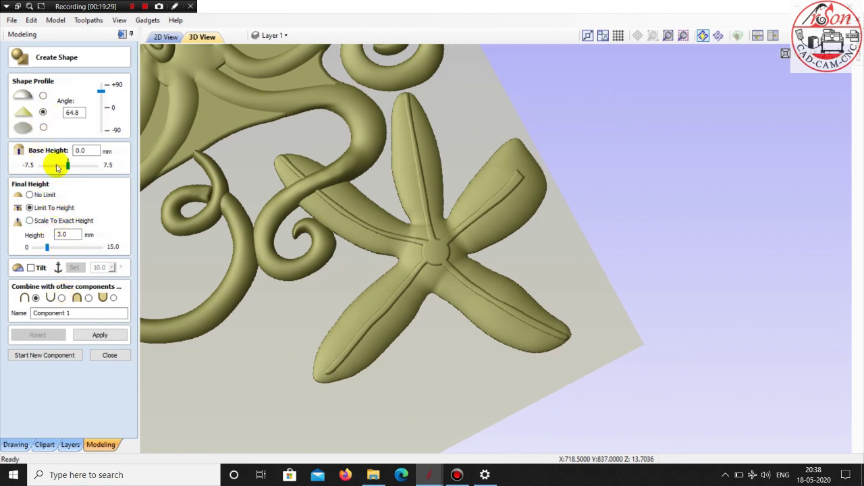
Apply the rib shape in Subtract mode with No Limit final height, cutting grooves
{"action": "left_click", "coordinate": [61, 298]}
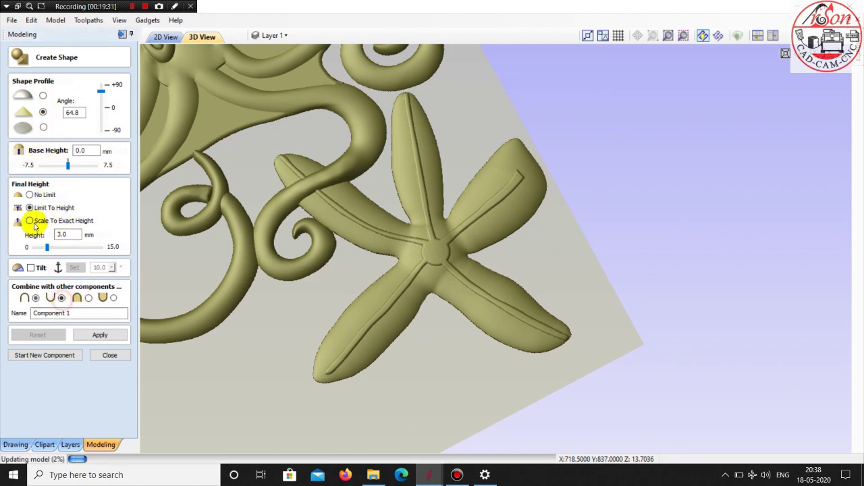
{"action": "left_click", "coordinate": [30, 195]}
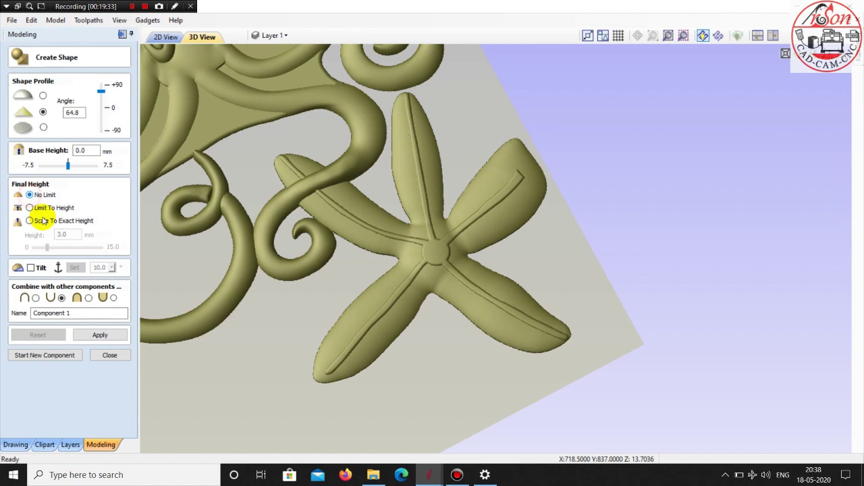
{"action": "left_click", "coordinate": [98, 335]}
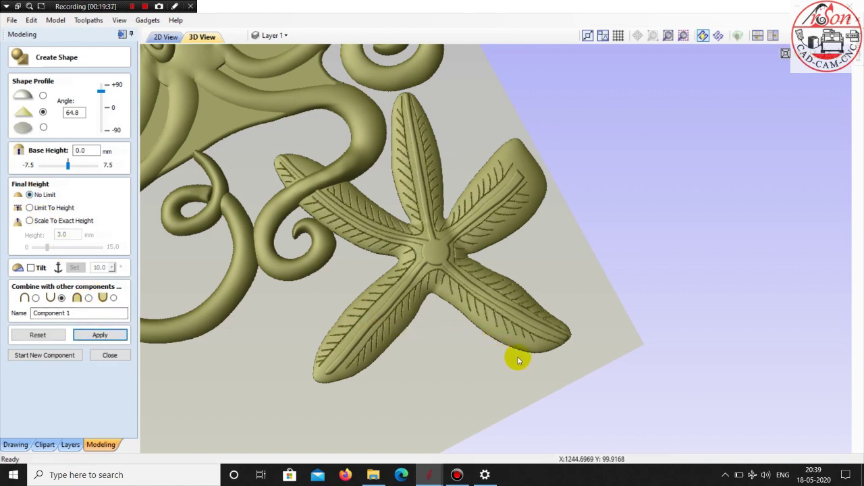
{"action": "scroll", "coordinate": [520, 360], "scroll_direction": "up", "scroll_amount": 3}
{"action": "scroll", "coordinate": [617, 266], "scroll_direction": "up", "scroll_amount": 3}
{"action": "scroll", "coordinate": [384, 254], "scroll_direction": "up", "scroll_amount": 3}
{"action": "scroll", "coordinate": [416, 238], "scroll_direction": "up", "scroll_amount": 5}
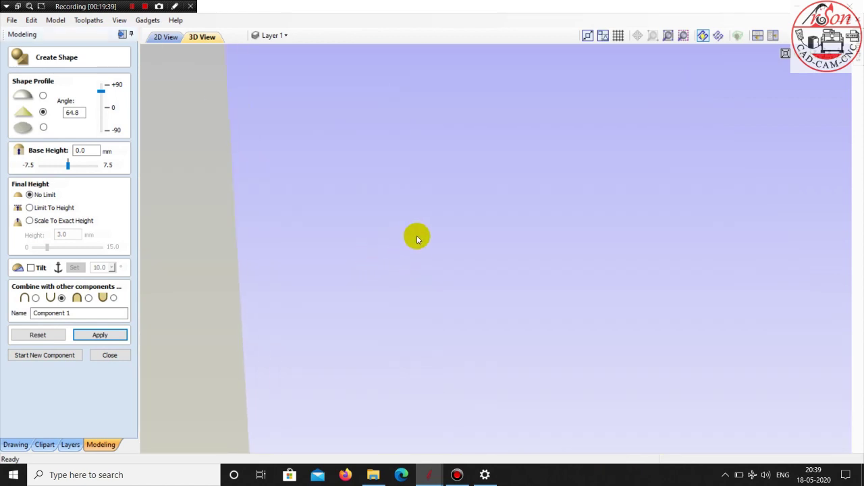
{"action": "scroll", "coordinate": [417, 239], "scroll_direction": "down", "scroll_amount": 3}
{"action": "scroll", "coordinate": [347, 246], "scroll_direction": "down", "scroll_amount": 2}
{"action": "scroll", "coordinate": [287, 285], "scroll_direction": "up", "scroll_amount": 2}
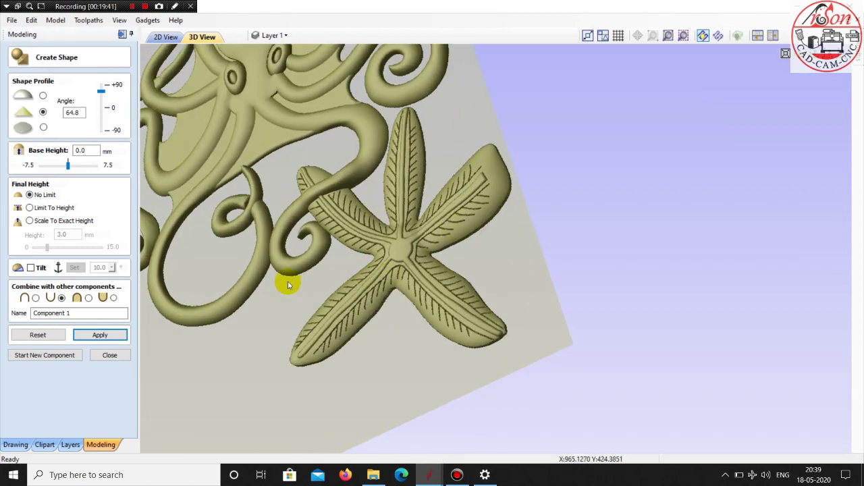
{"action": "scroll", "coordinate": [288, 285], "scroll_direction": "up", "scroll_amount": 2}
{"action": "scroll", "coordinate": [361, 270], "scroll_direction": "down", "scroll_amount": 2}
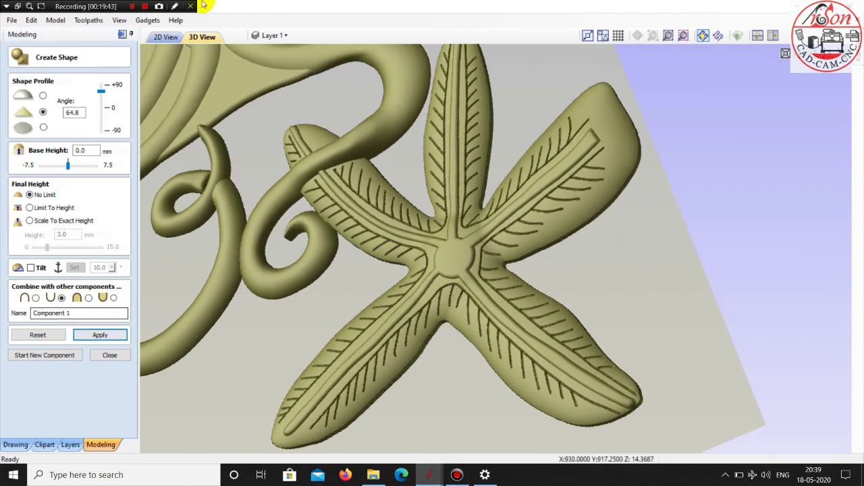
Return to the 2D view and pick out the starfish arm-tip vein vectors under the tentacle
{"action": "left_click", "coordinate": [161, 38]}
{"action": "scroll", "coordinate": [361, 146], "scroll_direction": "up", "scroll_amount": 2}
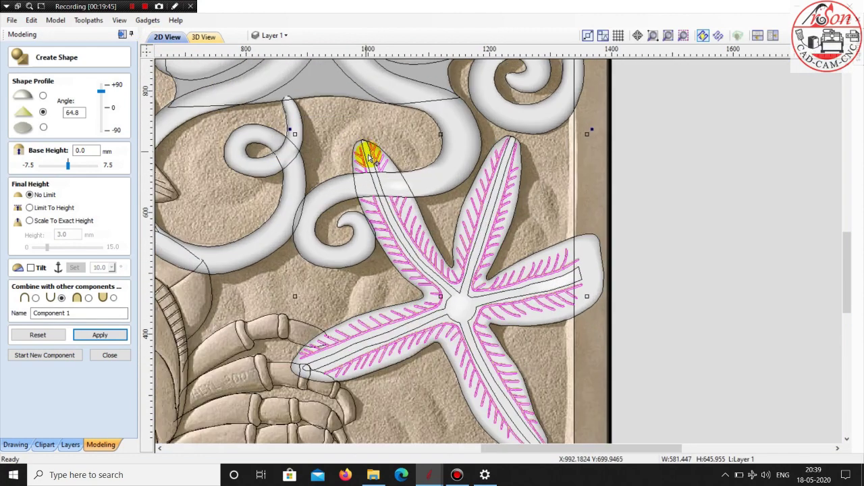
{"action": "scroll", "coordinate": [378, 165], "scroll_direction": "up", "scroll_amount": 3}
{"action": "scroll", "coordinate": [395, 182], "scroll_direction": "up", "scroll_amount": 2}
{"action": "scroll", "coordinate": [384, 177], "scroll_direction": "down", "scroll_amount": 2}
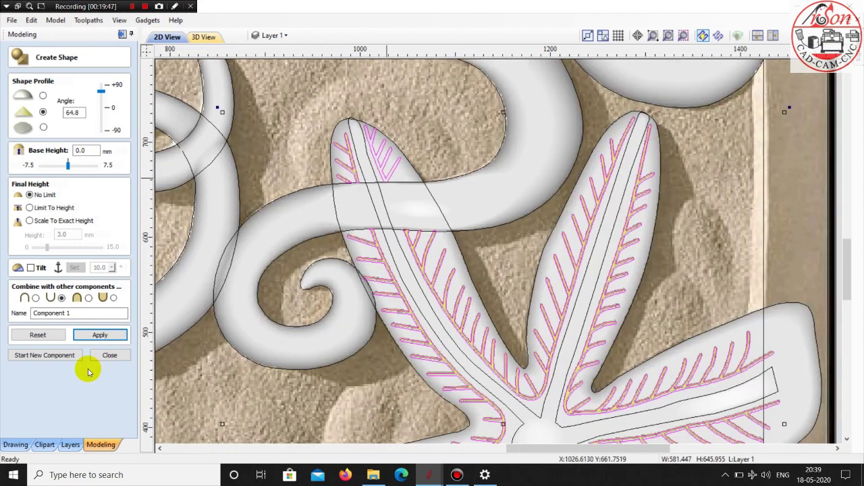
{"action": "left_click", "coordinate": [71, 355]}
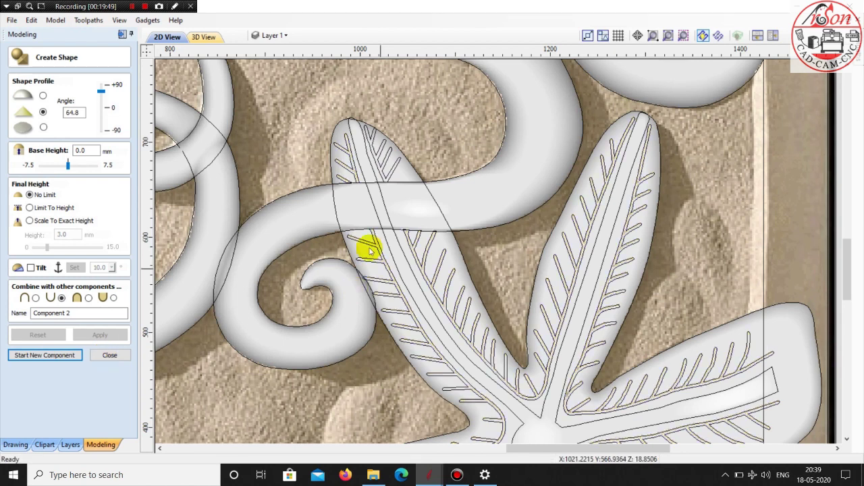
{"action": "left_click", "coordinate": [388, 170]}
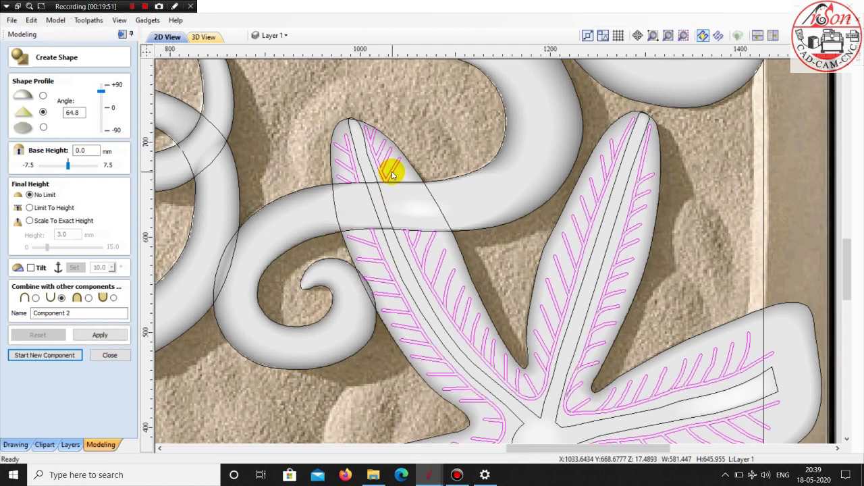
{"action": "scroll", "coordinate": [386, 177], "scroll_direction": "up", "scroll_amount": 2}
{"action": "left_click", "coordinate": [110, 355]}
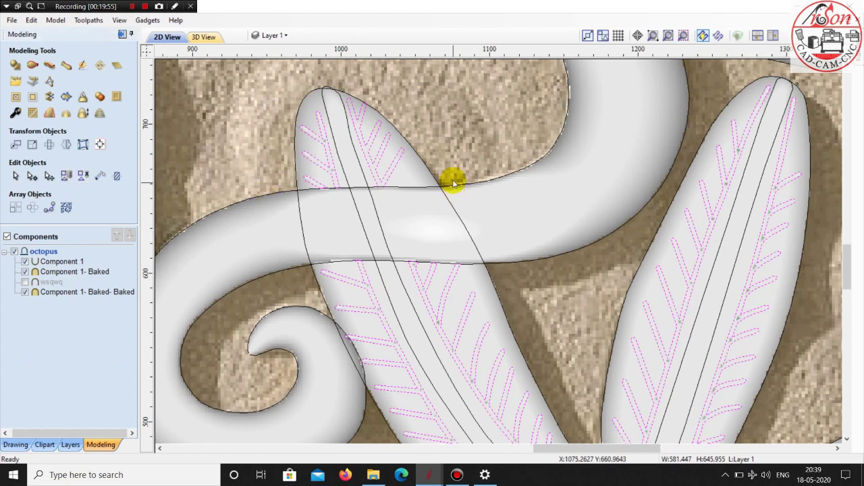
{"action": "left_click", "coordinate": [396, 170]}
{"action": "key", "text": "Escape"}
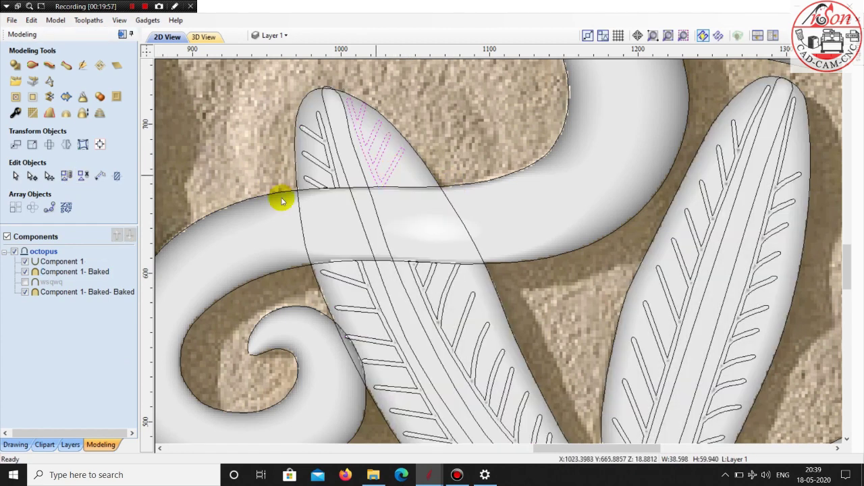
Shape the selected arm-tip veins as Component 2 using Subtract, and apply it
{"action": "left_click", "coordinate": [15, 444]}
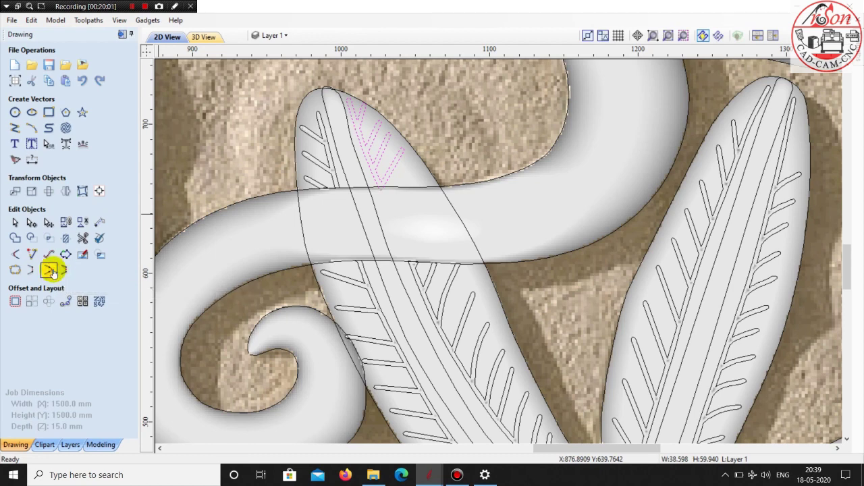
{"action": "scroll", "coordinate": [139, 263], "scroll_direction": "down", "scroll_amount": 2}
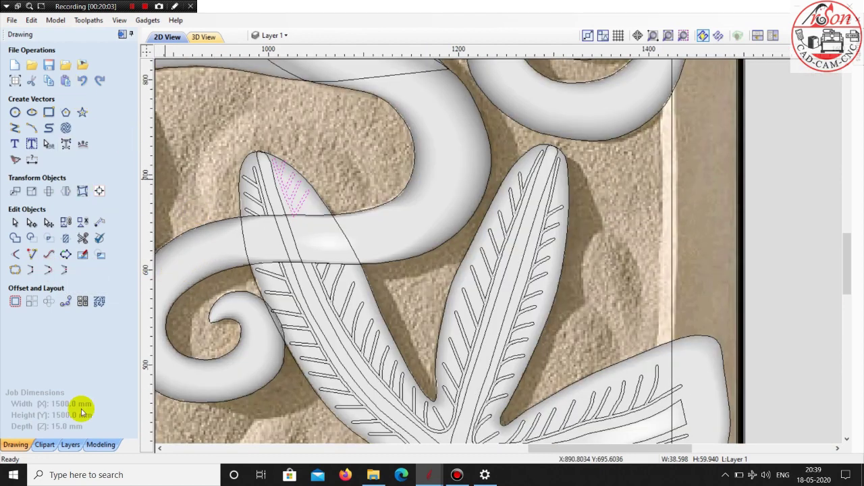
{"action": "left_click", "coordinate": [44, 445]}
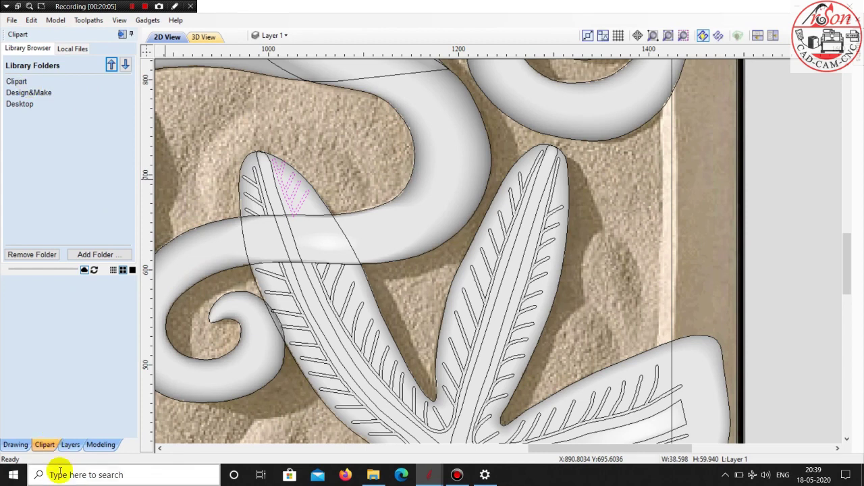
{"action": "left_click", "coordinate": [89, 447]}
{"action": "left_click", "coordinate": [17, 67]}
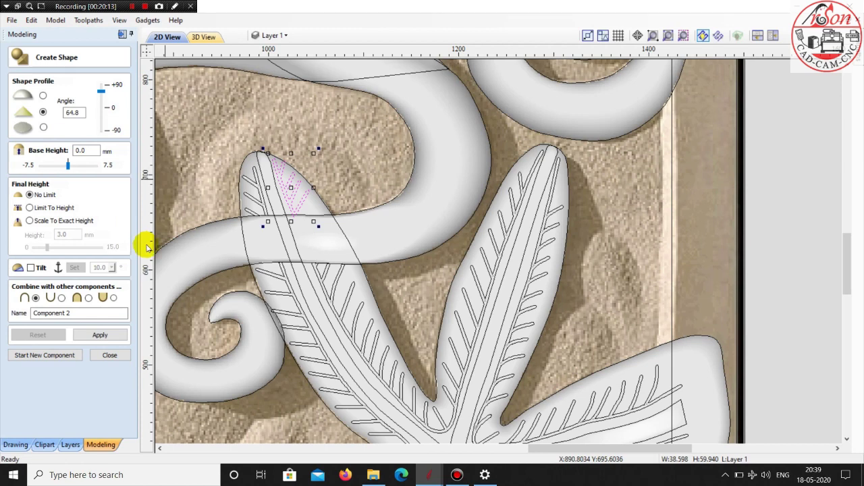
{"action": "left_click", "coordinate": [99, 335]}
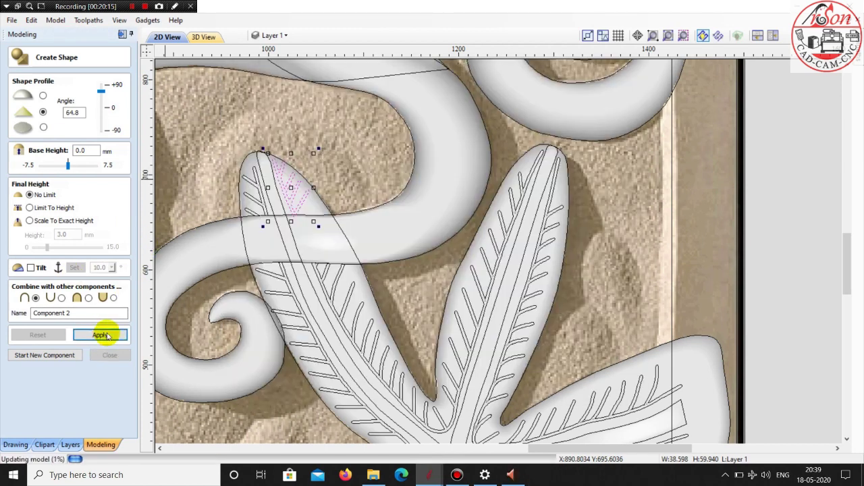
{"action": "left_click", "coordinate": [61, 298]}
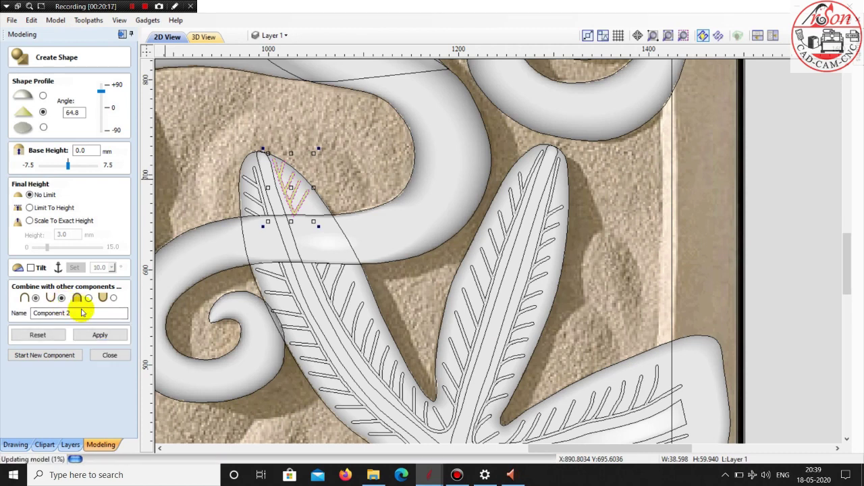
Inspect the new arm-tip grooves in 3D and close the shape tool
{"action": "left_click", "coordinate": [205, 38]}
{"action": "scroll", "coordinate": [355, 139], "scroll_direction": "up", "scroll_amount": 2}
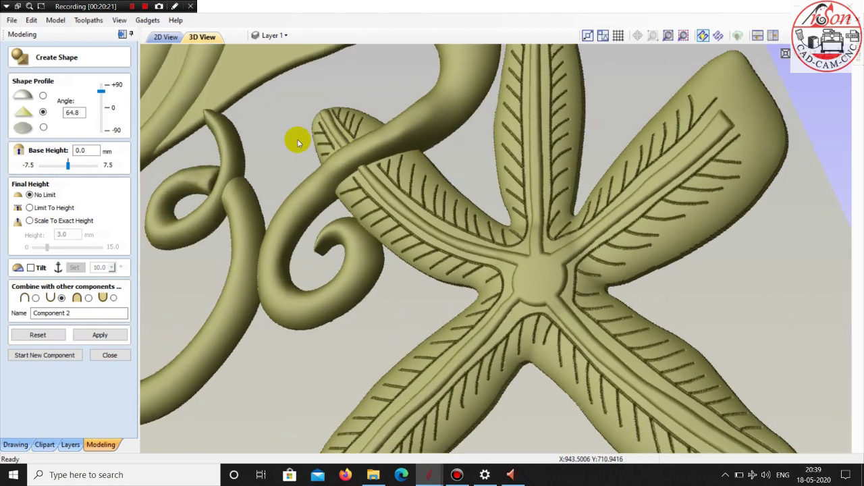
{"action": "scroll", "coordinate": [339, 140], "scroll_direction": "up", "scroll_amount": 1}
{"action": "scroll", "coordinate": [343, 139], "scroll_direction": "up", "scroll_amount": 2}
{"action": "scroll", "coordinate": [372, 140], "scroll_direction": "up", "scroll_amount": 2}
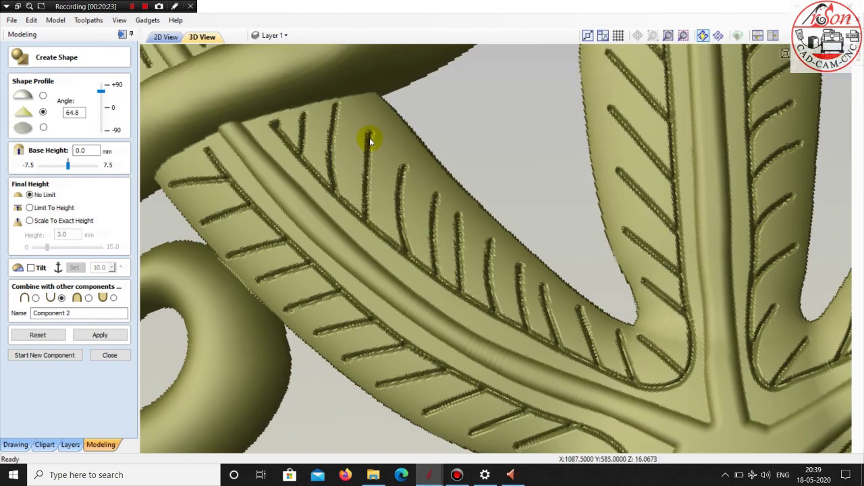
{"action": "scroll", "coordinate": [499, 220], "scroll_direction": "up", "scroll_amount": 2}
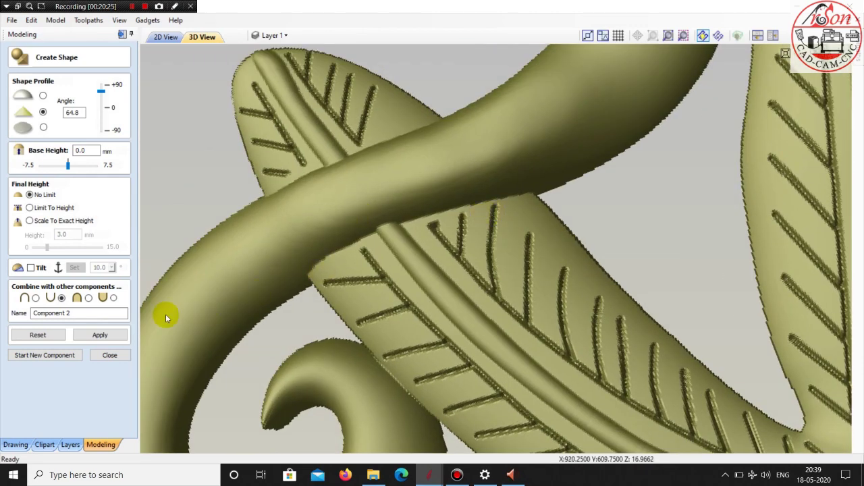
{"action": "left_click", "coordinate": [72, 355]}
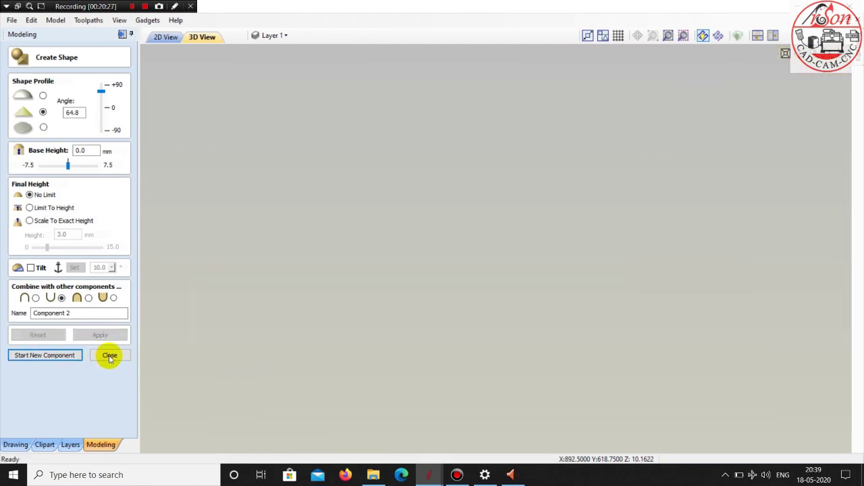
Inspect the whole model in perspective with the textured background panel briefly shown, then hidden
{"action": "scroll", "coordinate": [290, 263], "scroll_direction": "down", "scroll_amount": 2}
{"action": "scroll", "coordinate": [285, 209], "scroll_direction": "down", "scroll_amount": 2}
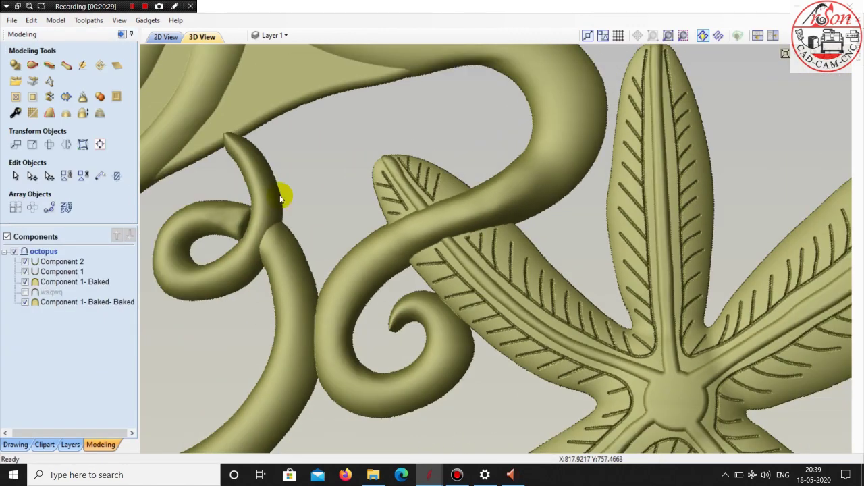
{"action": "scroll", "coordinate": [291, 195], "scroll_direction": "down", "scroll_amount": 2}
{"action": "scroll", "coordinate": [299, 199], "scroll_direction": "down", "scroll_amount": 2}
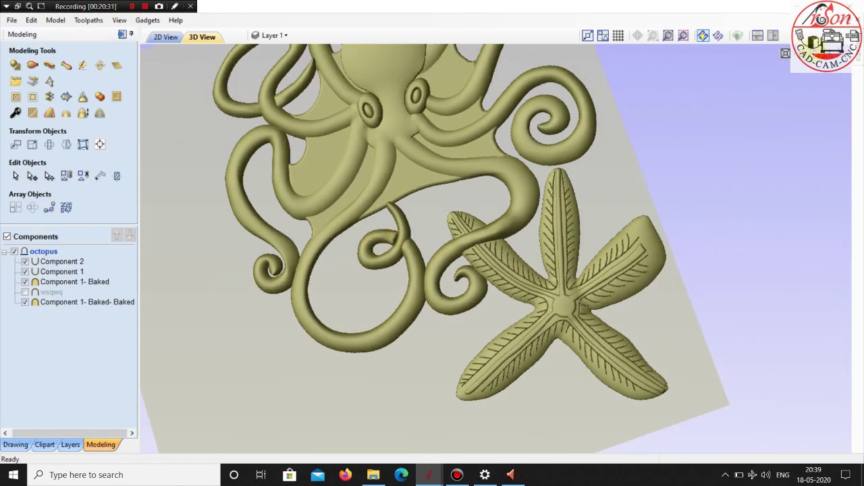
{"action": "key", "text": "1"}
{"action": "scroll", "coordinate": [655, 171], "scroll_direction": "up", "scroll_amount": 1}
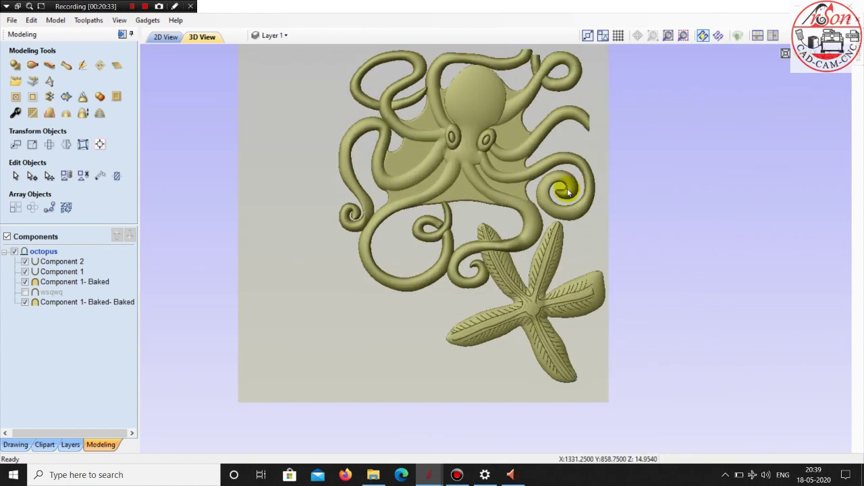
{"action": "left_click", "coordinate": [24, 292]}
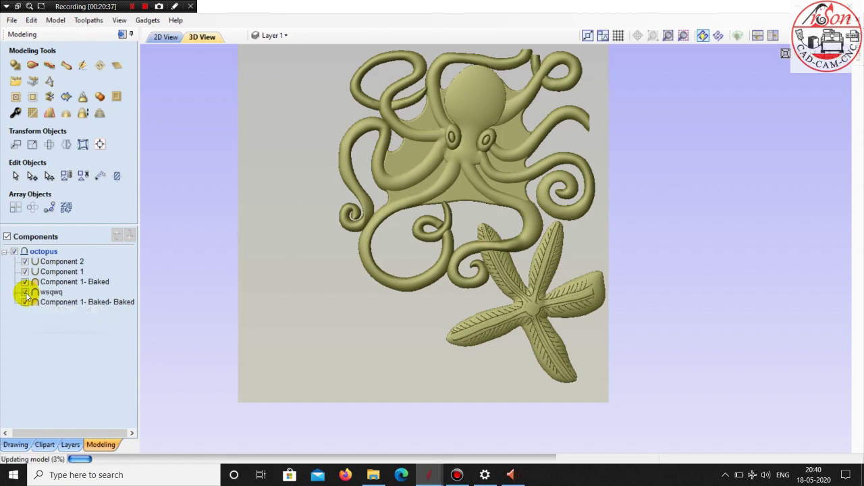
{"action": "left_click_drag", "start_coordinate": [536, 274], "coordinate": [571, 247]}
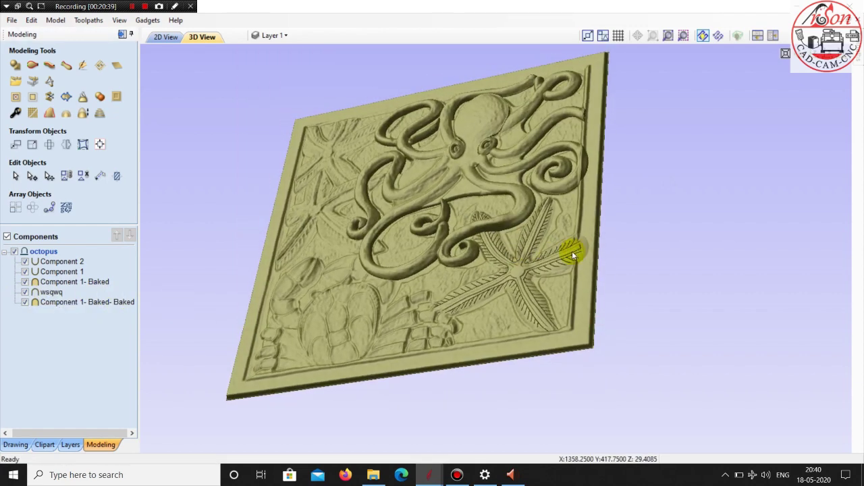
{"action": "scroll", "coordinate": [584, 257], "scroll_direction": "up", "scroll_amount": 3}
{"action": "scroll", "coordinate": [585, 257], "scroll_direction": "up", "scroll_amount": 3}
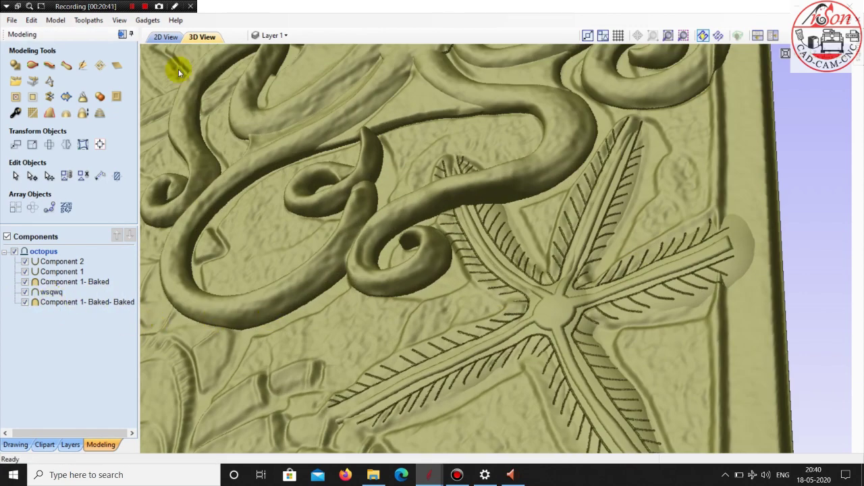
{"action": "left_click", "coordinate": [25, 293]}
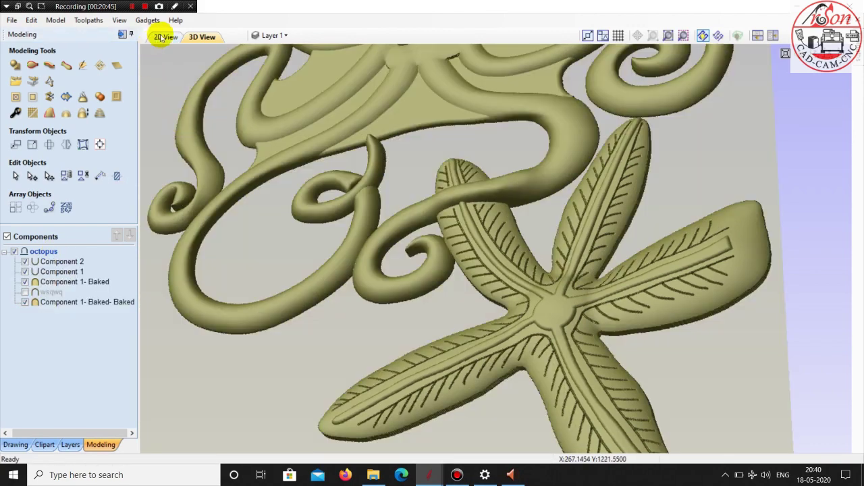
Back in the 2D layout, box-select all the starfish vectors
{"action": "left_click", "coordinate": [164, 37]}
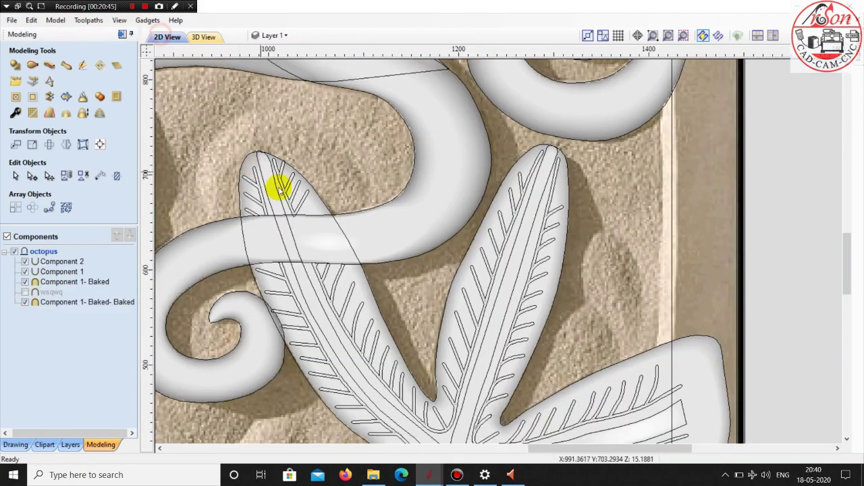
{"action": "scroll", "coordinate": [283, 179], "scroll_direction": "down", "scroll_amount": 2}
{"action": "scroll", "coordinate": [279, 173], "scroll_direction": "down", "scroll_amount": 3}
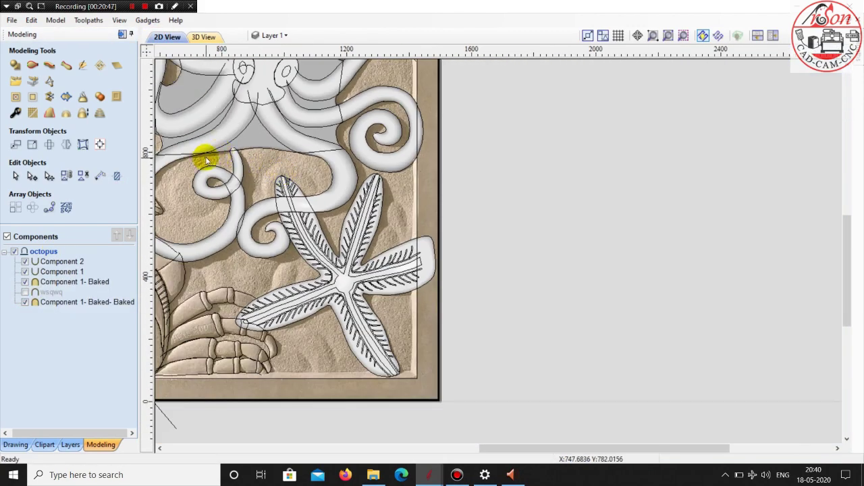
{"action": "left_click_drag", "start_coordinate": [207, 160], "coordinate": [456, 390]}
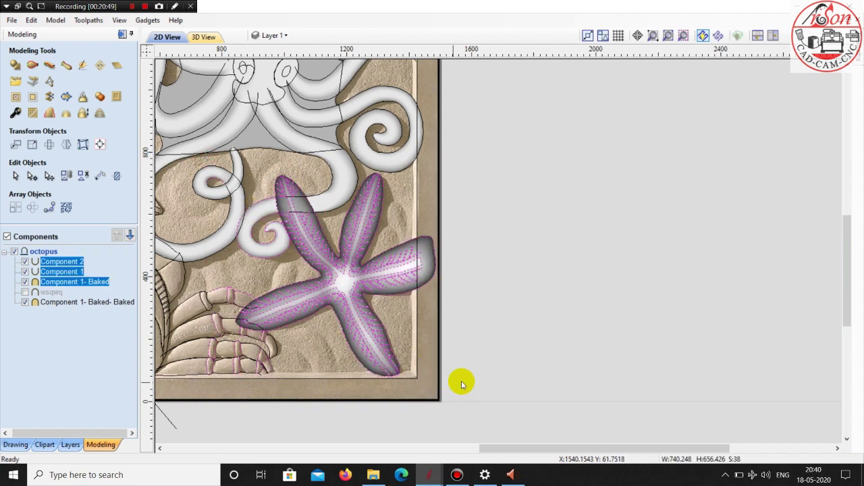
Bake the selected starfish components into one and make the wsqwq background relief visible
{"action": "left_click", "coordinate": [88, 110]}
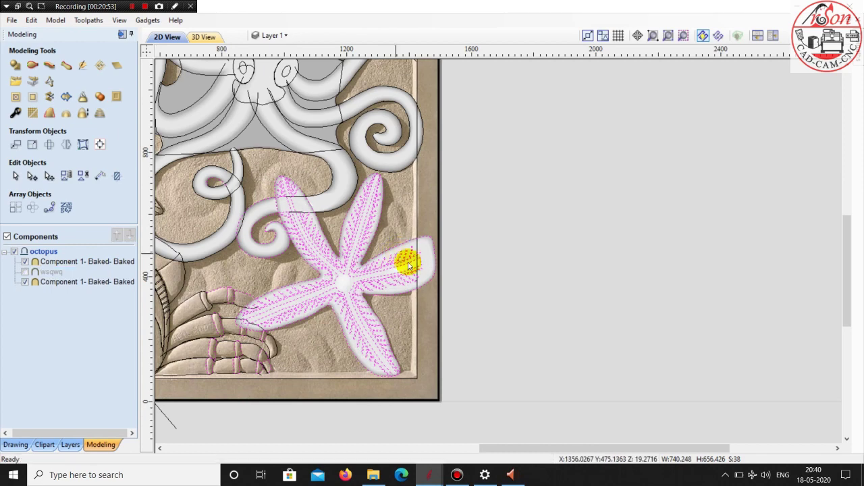
{"action": "left_click", "coordinate": [202, 37]}
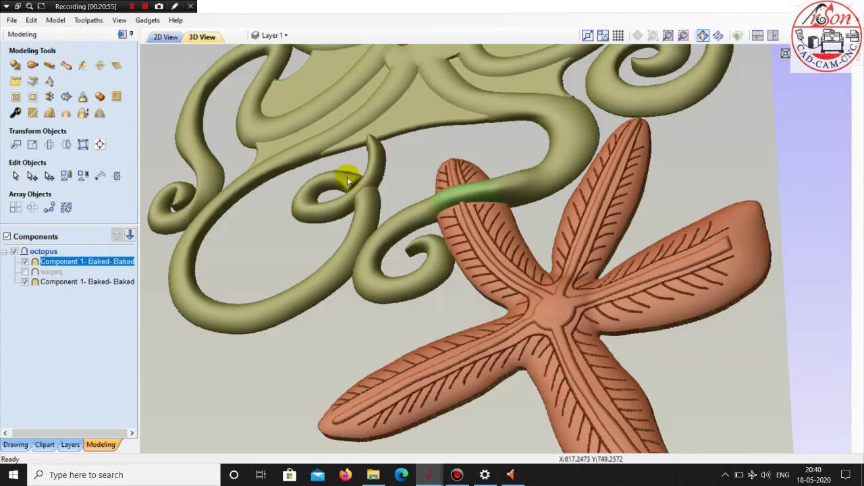
{"action": "mouse_move", "coordinate": [86, 261]}
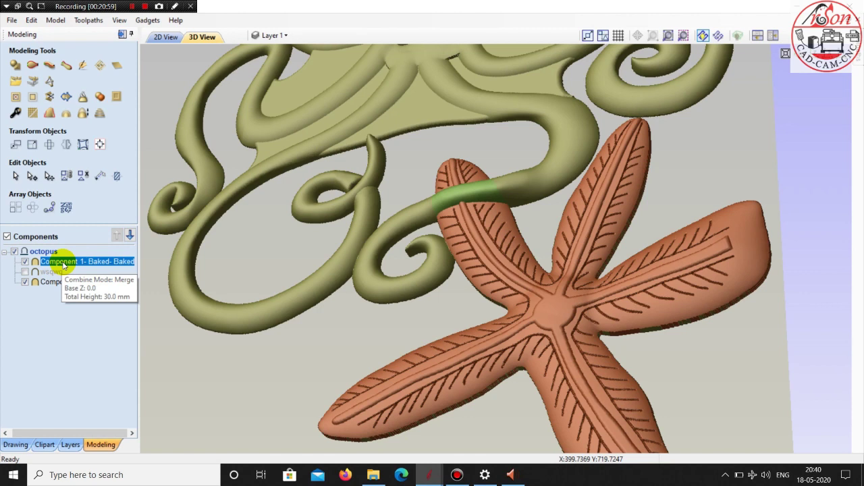
{"action": "right_click", "coordinate": [64, 264]}
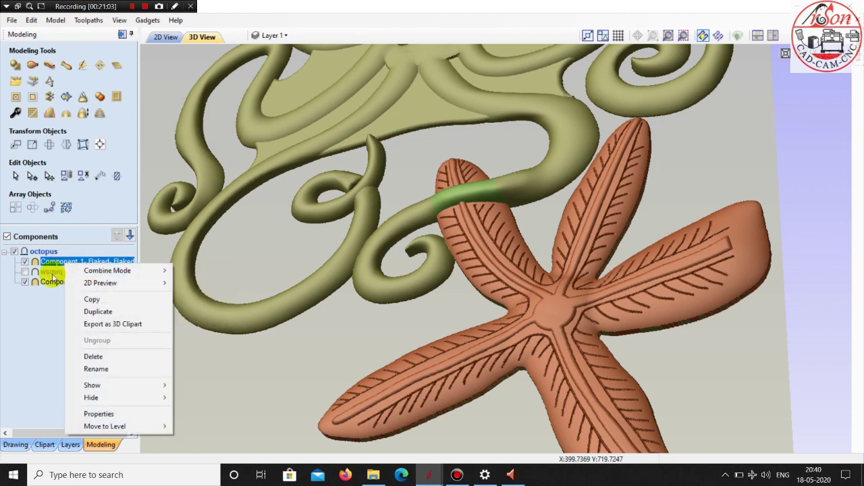
{"action": "left_click", "coordinate": [262, 244]}
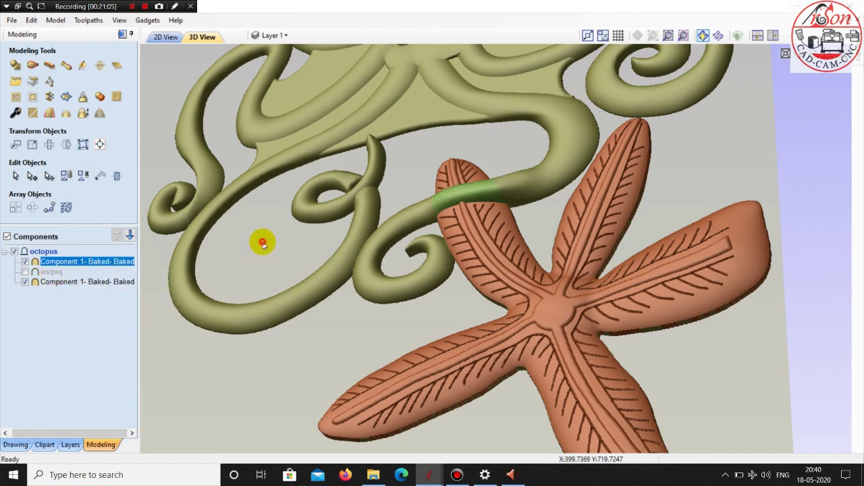
{"action": "scroll", "coordinate": [281, 251], "scroll_direction": "down", "scroll_amount": 3}
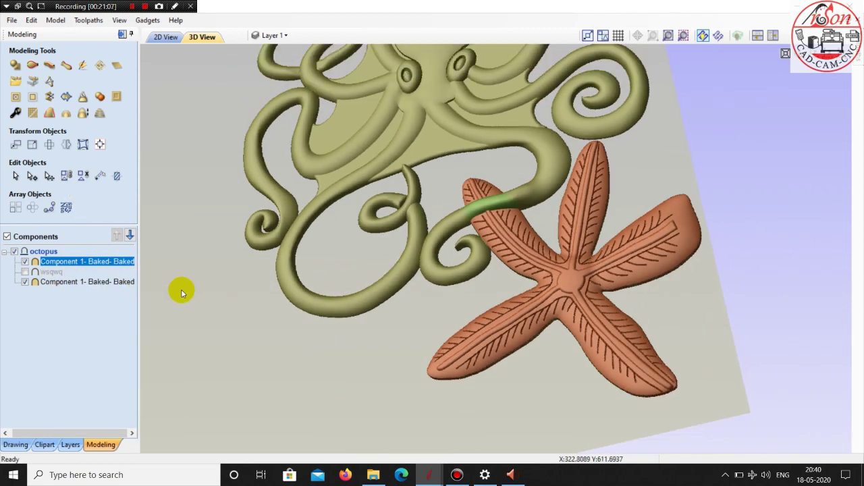
{"action": "left_click", "coordinate": [25, 271]}
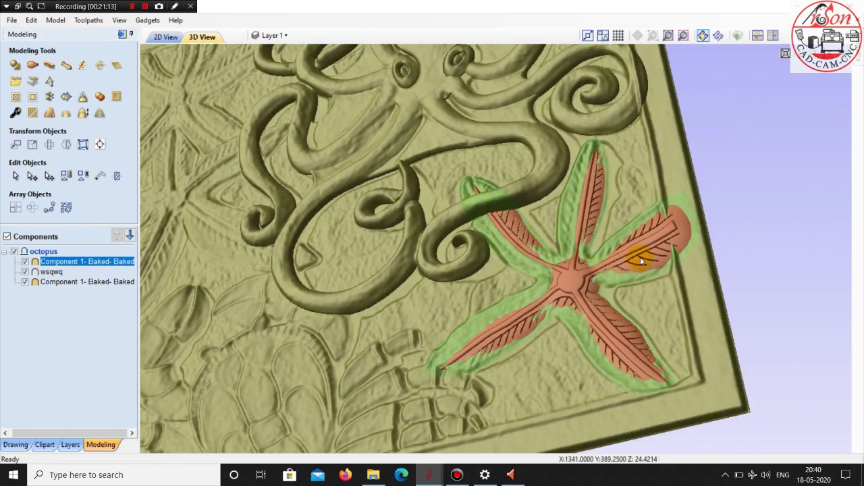
Set the baked starfish combine mode to Add, then change it to Merge
{"action": "right_click", "coordinate": [116, 261]}
{"action": "mouse_move", "coordinate": [160, 268]}
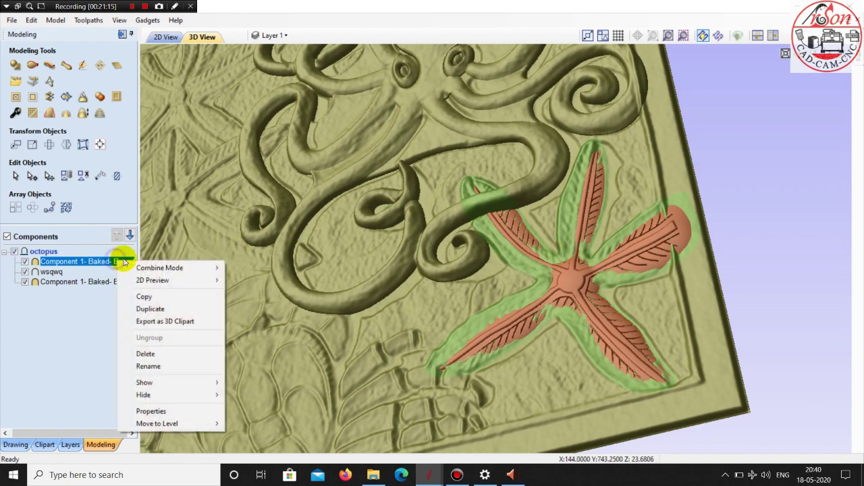
{"action": "left_click", "coordinate": [260, 269]}
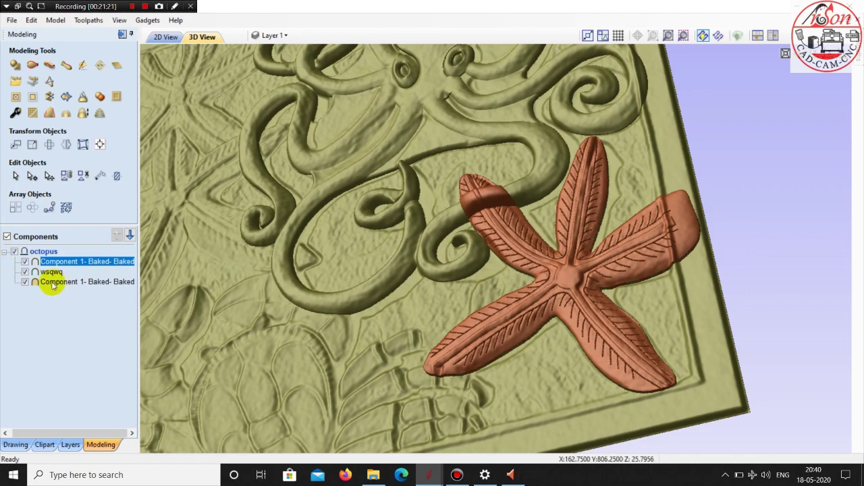
{"action": "mouse_move", "coordinate": [451, 212]}
{"action": "left_mouse_down"}
{"action": "mouse_move", "coordinate": [470, 193]}
{"action": "mouse_move", "coordinate": [476, 158]}
{"action": "mouse_move", "coordinate": [442, 156]}
{"action": "mouse_move", "coordinate": [334, 203]}
{"action": "left_mouse_up"}
{"action": "scroll", "coordinate": [478, 114], "scroll_direction": "up", "scroll_amount": 5}
{"action": "scroll", "coordinate": [371, 262], "scroll_direction": "up", "scroll_amount": 2}
{"action": "scroll", "coordinate": [371, 262], "scroll_direction": "up", "scroll_amount": 2}
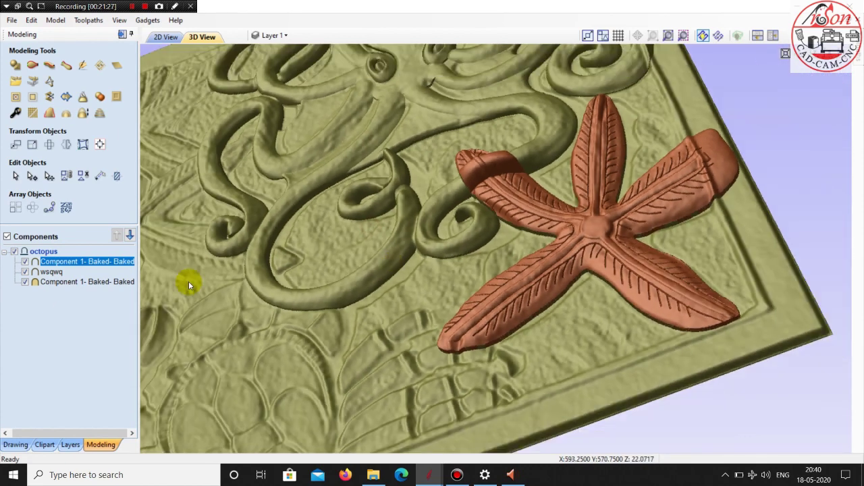
{"action": "right_click", "coordinate": [62, 262]}
{"action": "mouse_move", "coordinate": [104, 268]}
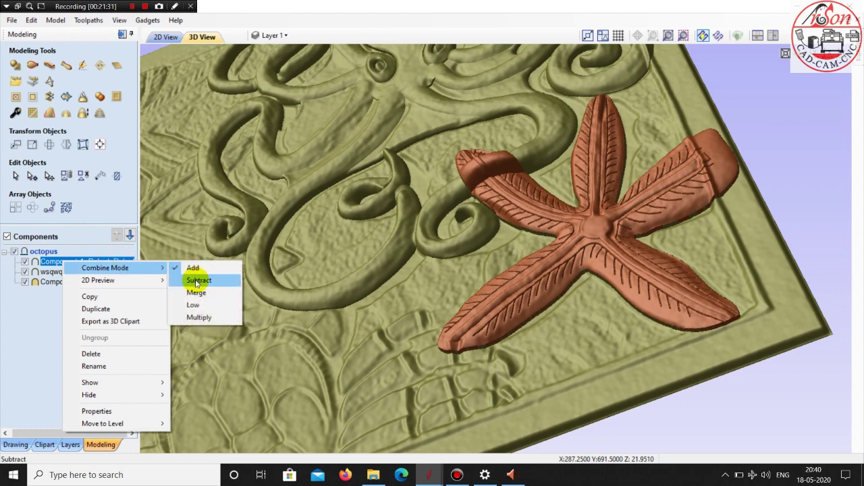
{"action": "left_click", "coordinate": [197, 292]}
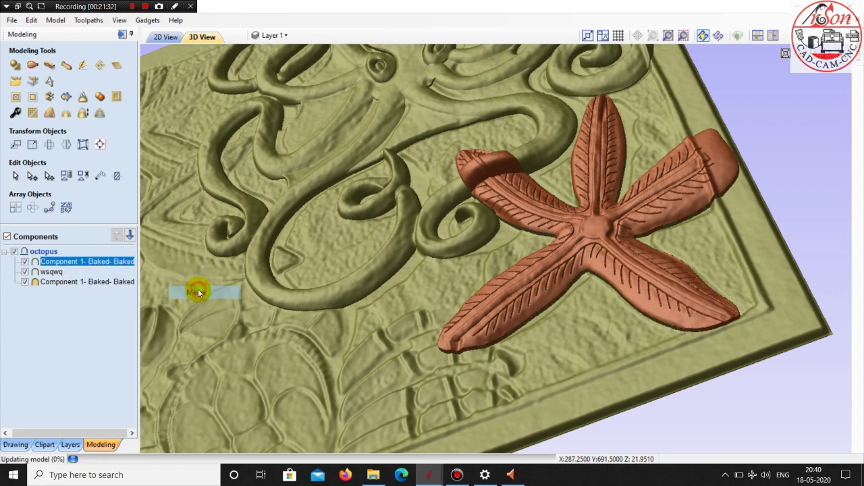
Move the baked starfish component onto a new level named 'star fish'
{"action": "right_click", "coordinate": [98, 262]}
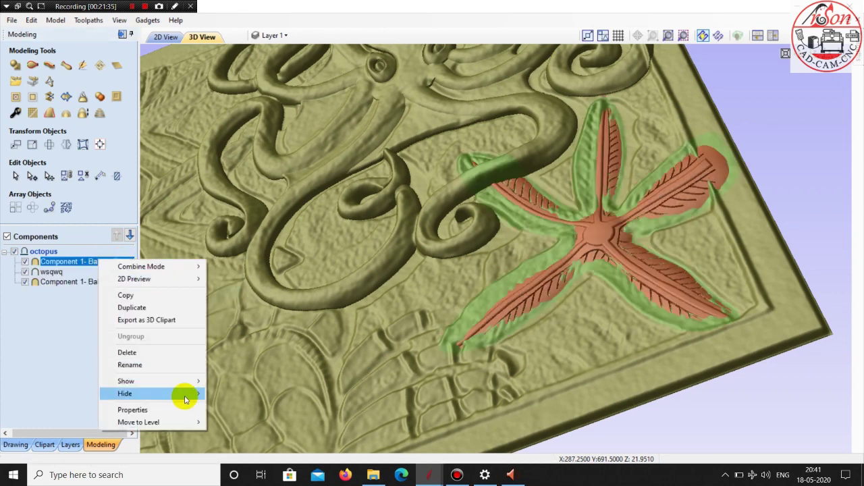
{"action": "mouse_move", "coordinate": [139, 422]}
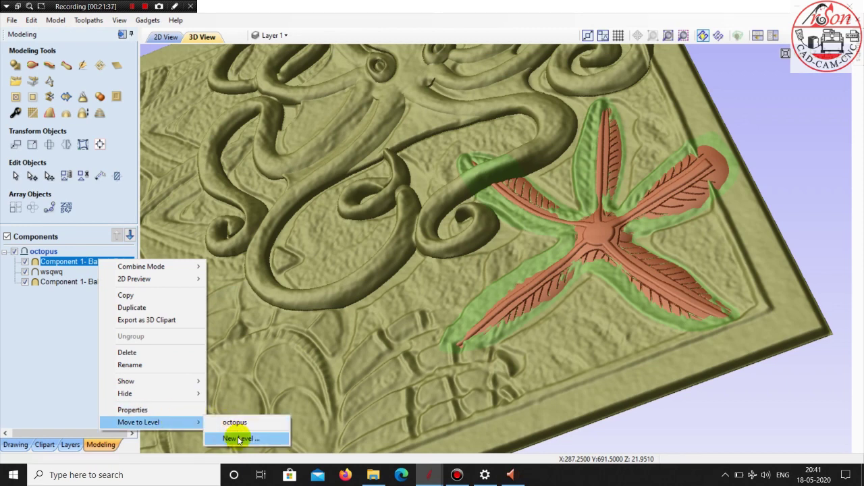
{"action": "left_click", "coordinate": [239, 438]}
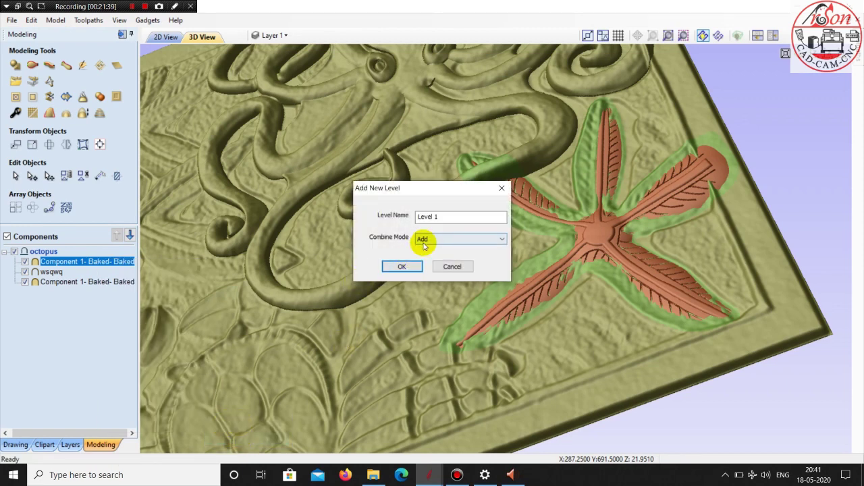
{"action": "left_click_drag", "start_coordinate": [448, 216], "coordinate": [337, 216]}
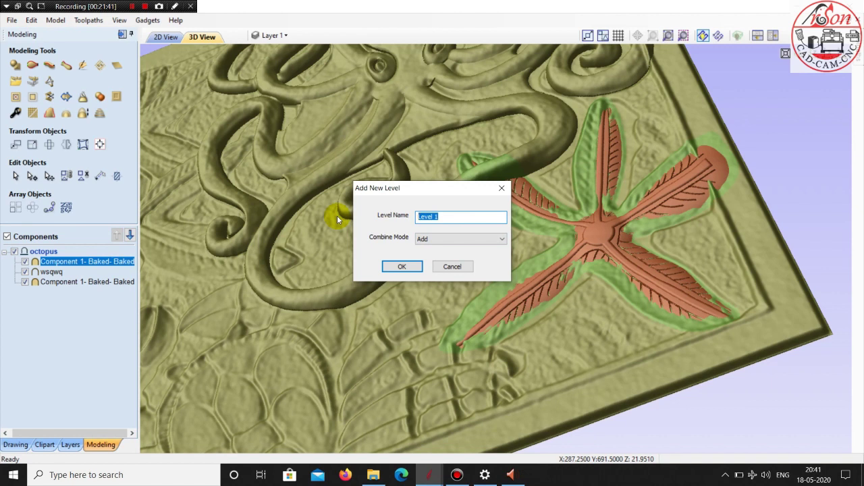
{"action": "type", "text": "star fish"}
{"action": "left_click", "coordinate": [406, 262]}
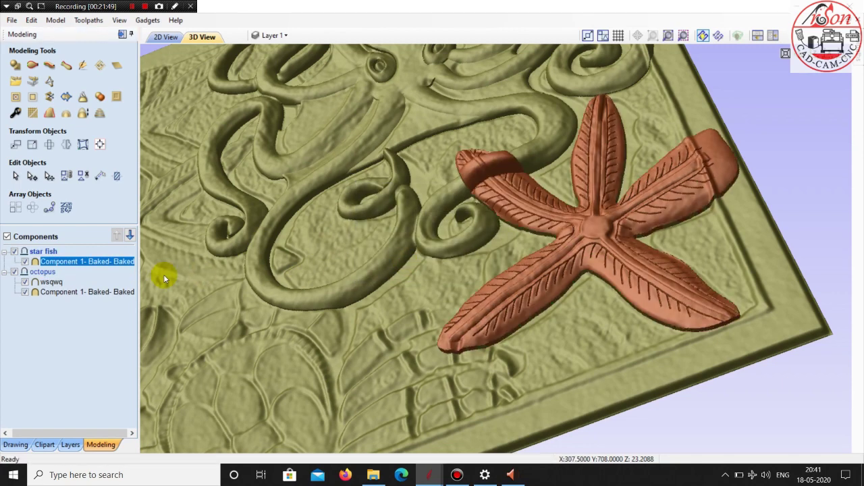
{"action": "scroll", "coordinate": [301, 311], "scroll_direction": "down", "scroll_amount": 3}
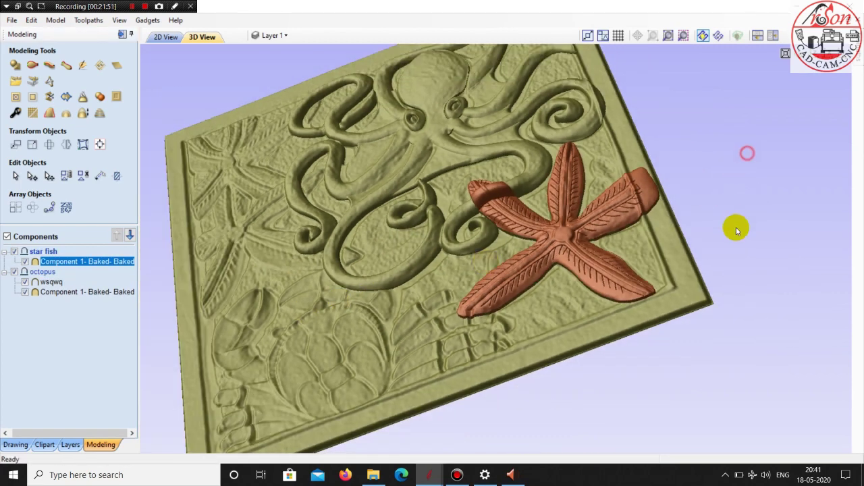
{"action": "mouse_move", "coordinate": [736, 231]}
{"action": "left_mouse_down"}
{"action": "mouse_move", "coordinate": [750, 279]}
{"action": "mouse_move", "coordinate": [662, 216]}
{"action": "mouse_move", "coordinate": [439, 285]}
{"action": "left_mouse_up"}
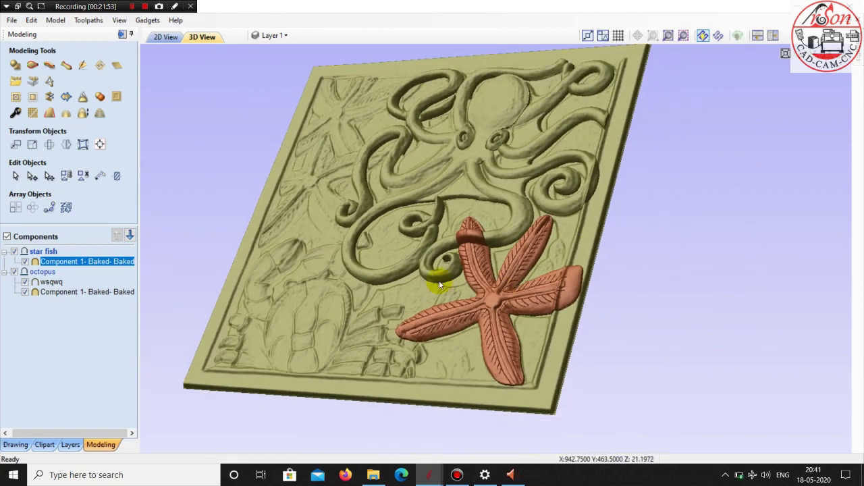
{"action": "scroll", "coordinate": [523, 273], "scroll_direction": "up", "scroll_amount": 1}
{"action": "scroll", "coordinate": [540, 277], "scroll_direction": "up", "scroll_amount": 1}
{"action": "scroll", "coordinate": [575, 282], "scroll_direction": "up", "scroll_amount": 1}
{"action": "scroll", "coordinate": [476, 250], "scroll_direction": "up", "scroll_amount": 1}
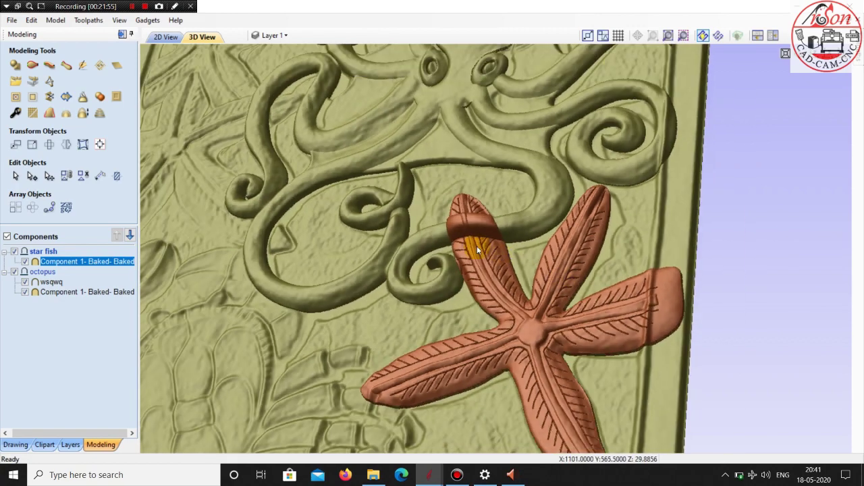
{"action": "scroll", "coordinate": [477, 250], "scroll_direction": "down", "scroll_amount": 2}
{"action": "mouse_move", "coordinate": [471, 299]}
{"action": "left_mouse_down"}
{"action": "mouse_move", "coordinate": [466, 274]}
{"action": "mouse_move", "coordinate": [486, 248]}
{"action": "mouse_move", "coordinate": [472, 260]}
{"action": "left_mouse_up"}
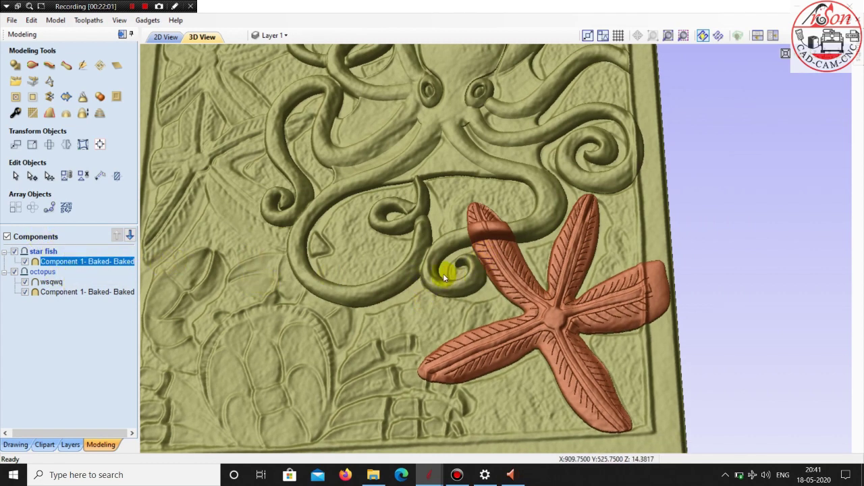
{"action": "scroll", "coordinate": [481, 250], "scroll_direction": "down", "scroll_amount": 3}
{"action": "scroll", "coordinate": [464, 302], "scroll_direction": "up", "scroll_amount": 1}
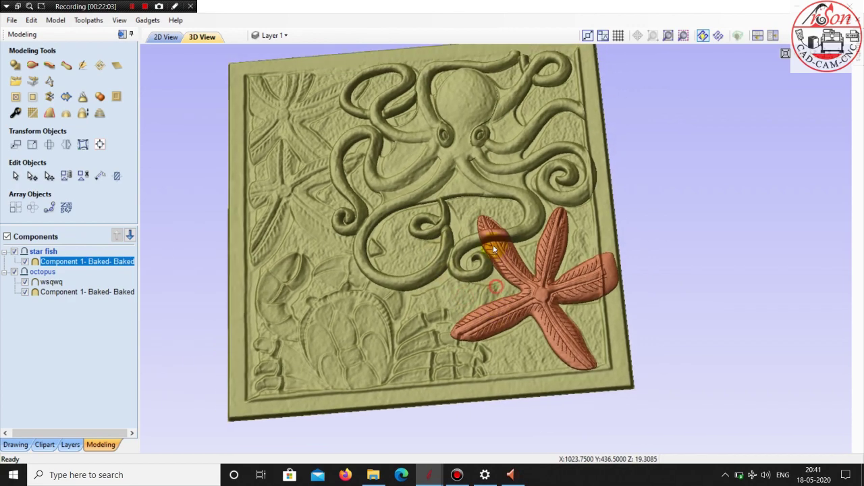
{"action": "scroll", "coordinate": [495, 243], "scroll_direction": "up", "scroll_amount": 2}
{"action": "scroll", "coordinate": [494, 243], "scroll_direction": "up", "scroll_amount": 2}
{"action": "scroll", "coordinate": [507, 238], "scroll_direction": "up", "scroll_amount": 2}
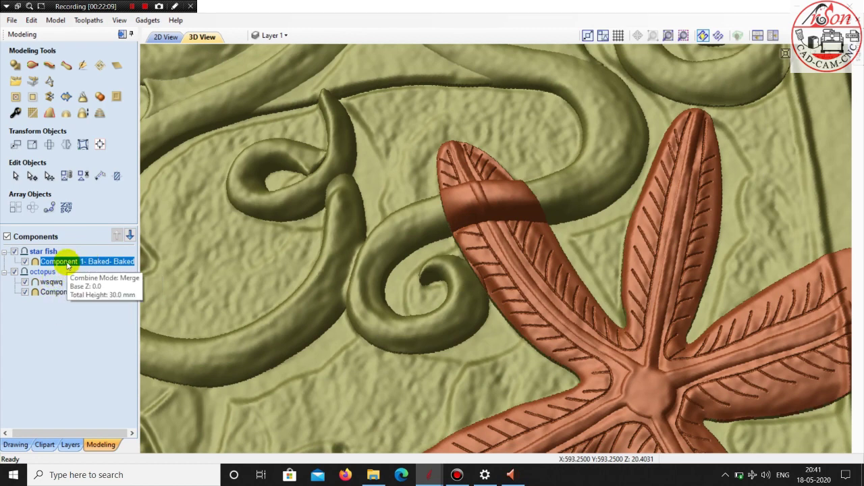
{"action": "left_click_drag", "start_coordinate": [68, 264], "coordinate": [62, 283]}
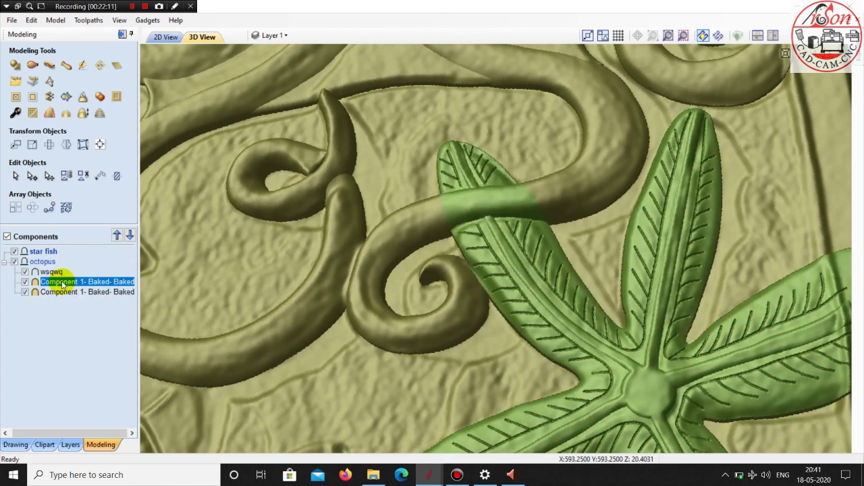
{"action": "left_click_drag", "start_coordinate": [262, 258], "coordinate": [307, 252]}
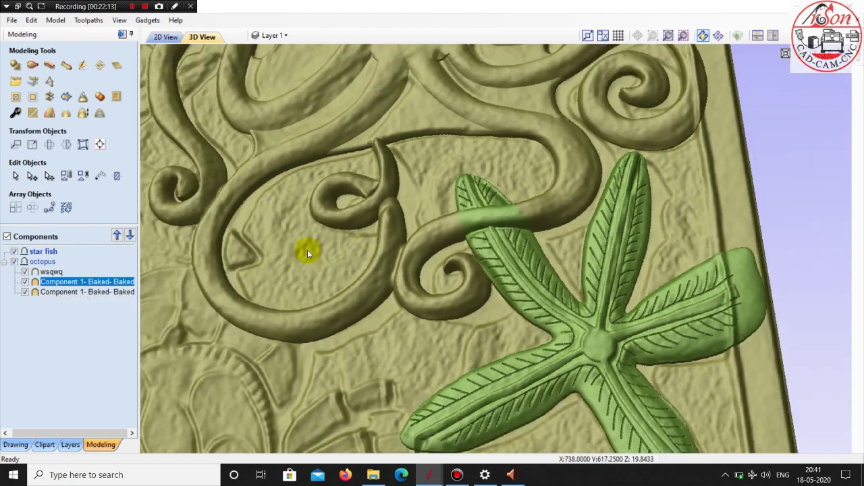
{"action": "scroll", "coordinate": [307, 252], "scroll_direction": "down", "scroll_amount": 5}
{"action": "left_click", "coordinate": [671, 224]}
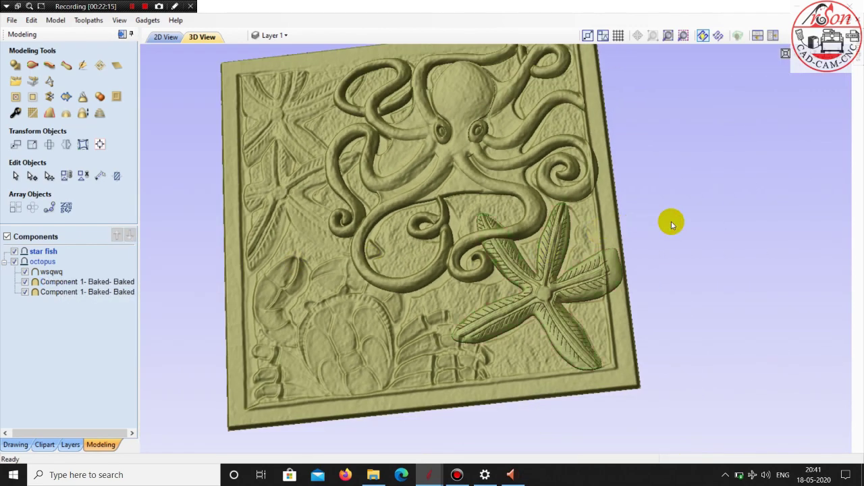
{"action": "mouse_move", "coordinate": [671, 224]}
{"action": "left_mouse_down"}
{"action": "mouse_move", "coordinate": [653, 303]}
{"action": "mouse_move", "coordinate": [549, 304]}
{"action": "mouse_move", "coordinate": [564, 282]}
{"action": "mouse_move", "coordinate": [449, 247]}
{"action": "left_mouse_up"}
{"action": "scroll", "coordinate": [553, 318], "scroll_direction": "up", "scroll_amount": 3}
{"action": "scroll", "coordinate": [551, 312], "scroll_direction": "up", "scroll_amount": 3}
{"action": "mouse_move", "coordinate": [395, 247]}
{"action": "left_mouse_down"}
{"action": "mouse_move", "coordinate": [434, 196]}
{"action": "mouse_move", "coordinate": [338, 277]}
{"action": "mouse_move", "coordinate": [100, 276]}
{"action": "left_mouse_up"}
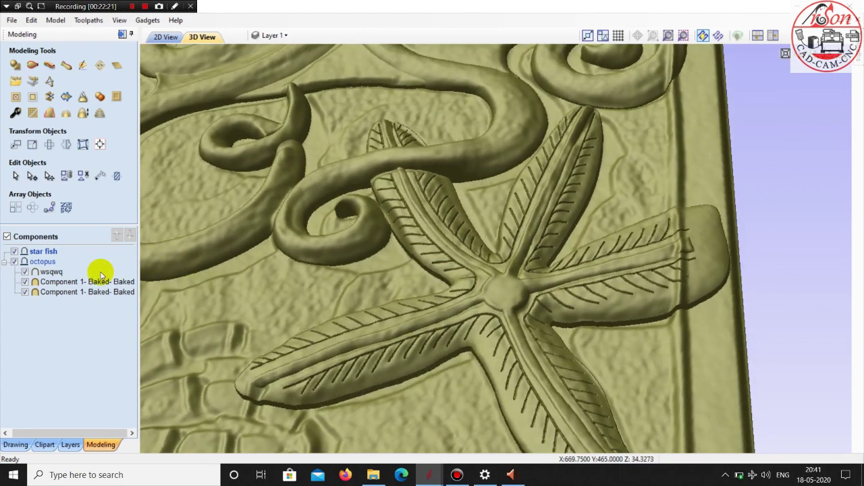
{"action": "left_click", "coordinate": [51, 282]}
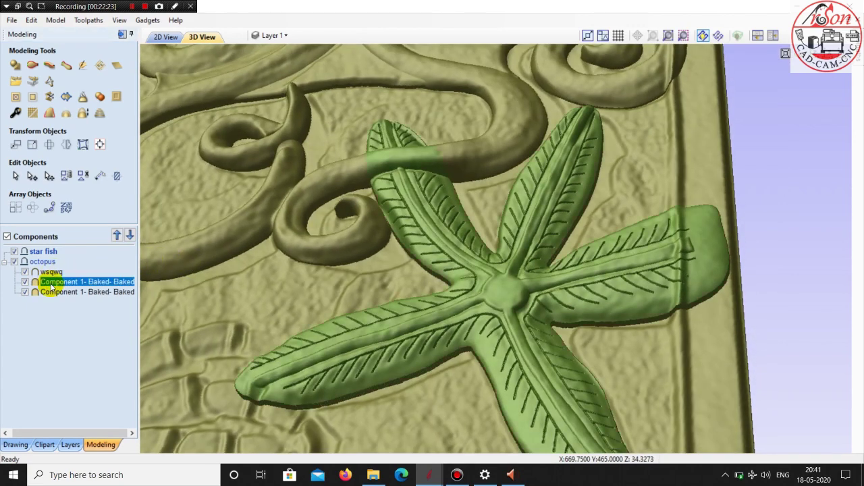
{"action": "left_click_drag", "start_coordinate": [361, 232], "coordinate": [458, 300]}
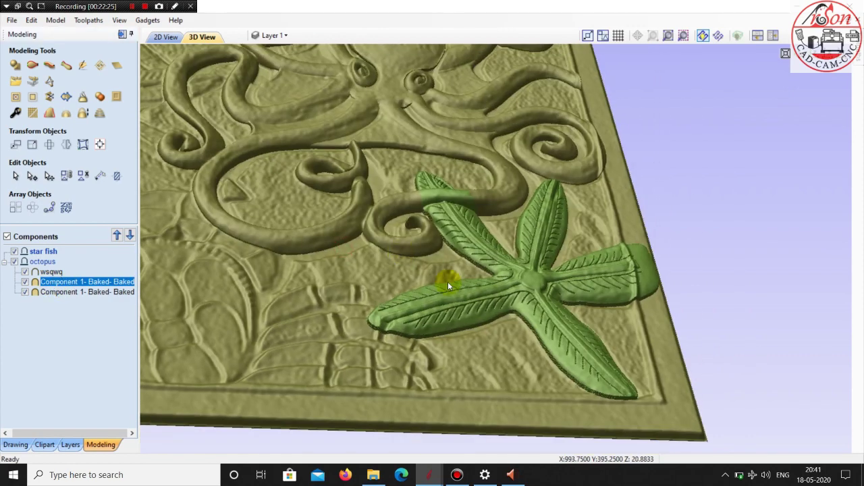
{"action": "scroll", "coordinate": [459, 296], "scroll_direction": "up", "scroll_amount": 2}
{"action": "scroll", "coordinate": [471, 274], "scroll_direction": "up", "scroll_amount": 2}
{"action": "scroll", "coordinate": [474, 234], "scroll_direction": "up", "scroll_amount": 1}
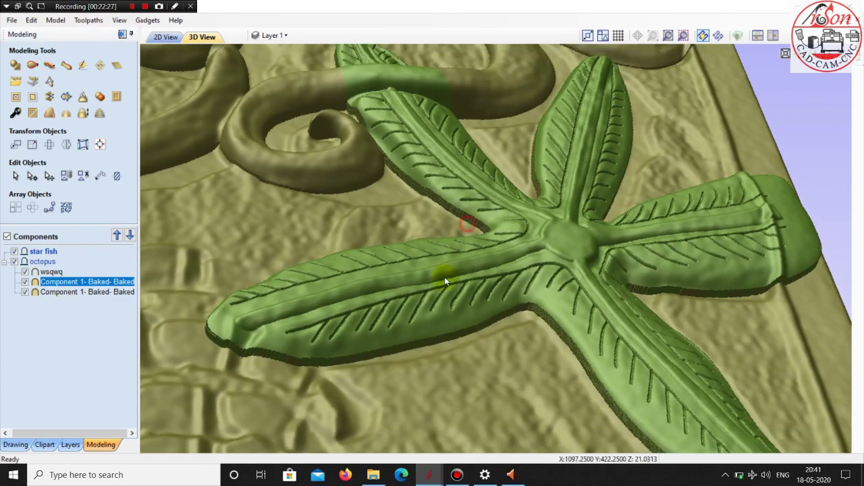
{"action": "scroll", "coordinate": [426, 306], "scroll_direction": "up", "scroll_amount": 2}
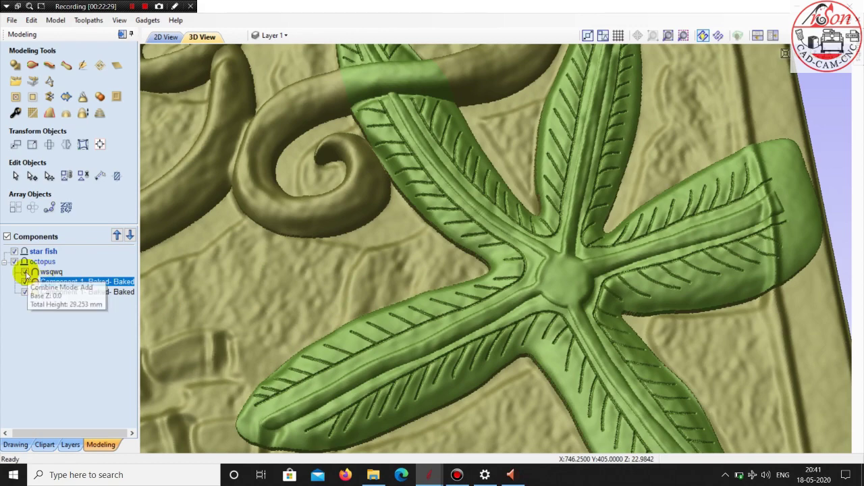
{"action": "left_click", "coordinate": [25, 272]}
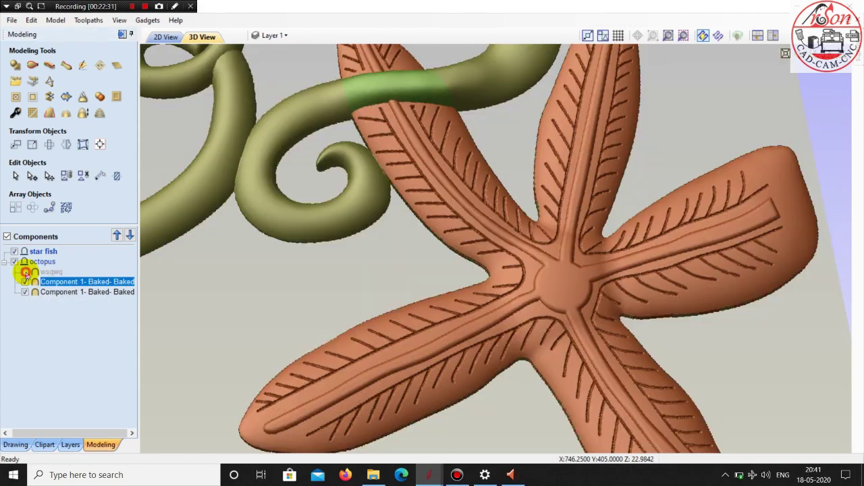
{"action": "left_click", "coordinate": [26, 273]}
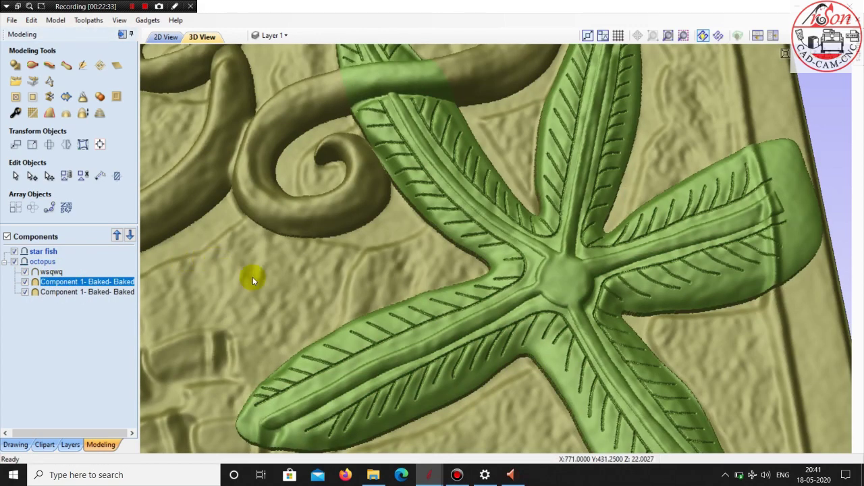
{"action": "scroll", "coordinate": [758, 257], "scroll_direction": "down", "scroll_amount": 5}
{"action": "scroll", "coordinate": [817, 200], "scroll_direction": "down", "scroll_amount": 3}
{"action": "left_click", "coordinate": [773, 242]}
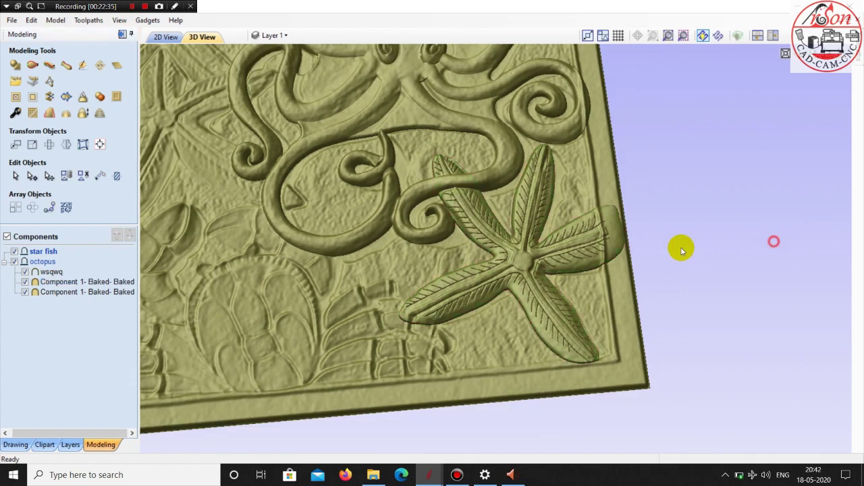
{"action": "scroll", "coordinate": [675, 243], "scroll_direction": "down", "scroll_amount": 2}
{"action": "scroll", "coordinate": [660, 223], "scroll_direction": "down", "scroll_amount": 1}
{"action": "scroll", "coordinate": [675, 250], "scroll_direction": "down", "scroll_amount": 1}
{"action": "scroll", "coordinate": [668, 243], "scroll_direction": "down", "scroll_amount": 1}
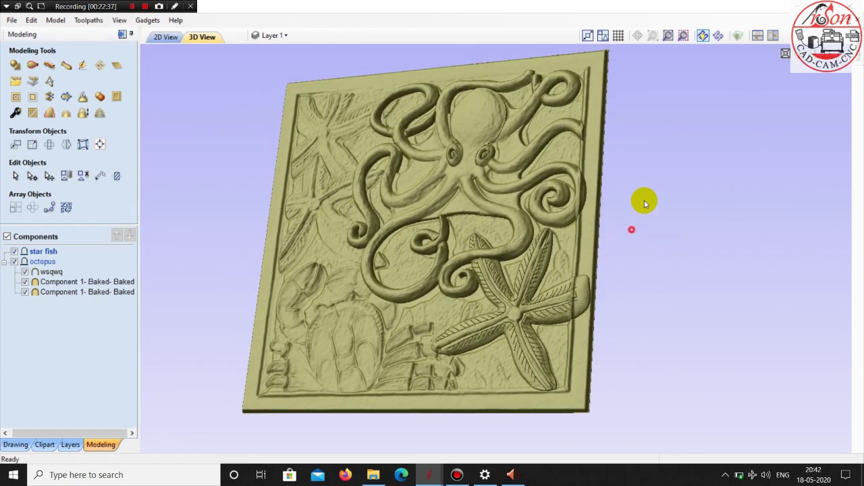
{"action": "mouse_move", "coordinate": [645, 203]}
{"action": "left_mouse_down"}
{"action": "mouse_move", "coordinate": [614, 242]}
{"action": "mouse_move", "coordinate": [696, 256]}
{"action": "mouse_move", "coordinate": [534, 183]}
{"action": "mouse_move", "coordinate": [306, 159]}
{"action": "mouse_move", "coordinate": [274, 225]}
{"action": "mouse_move", "coordinate": [240, 217]}
{"action": "mouse_move", "coordinate": [354, 242]}
{"action": "mouse_move", "coordinate": [395, 264]}
{"action": "mouse_move", "coordinate": [424, 229]}
{"action": "left_mouse_up"}
{"action": "scroll", "coordinate": [424, 228], "scroll_direction": "up", "scroll_amount": 1}
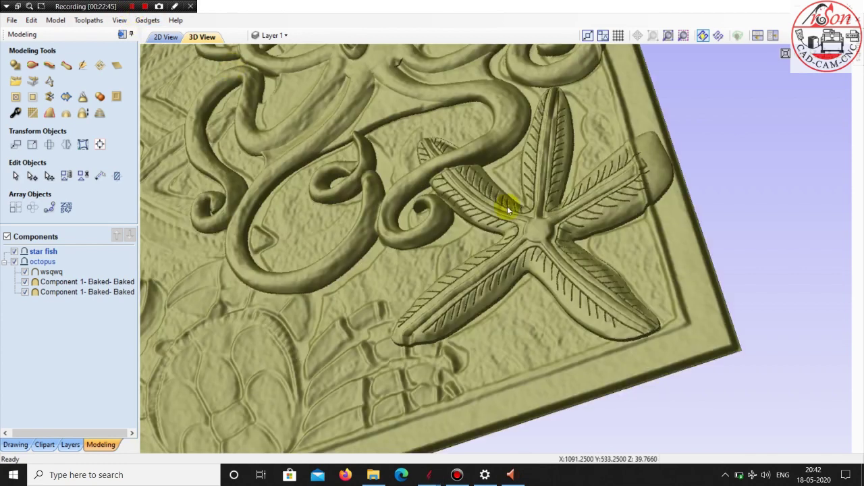
{"action": "scroll", "coordinate": [507, 206], "scroll_direction": "up", "scroll_amount": 1}
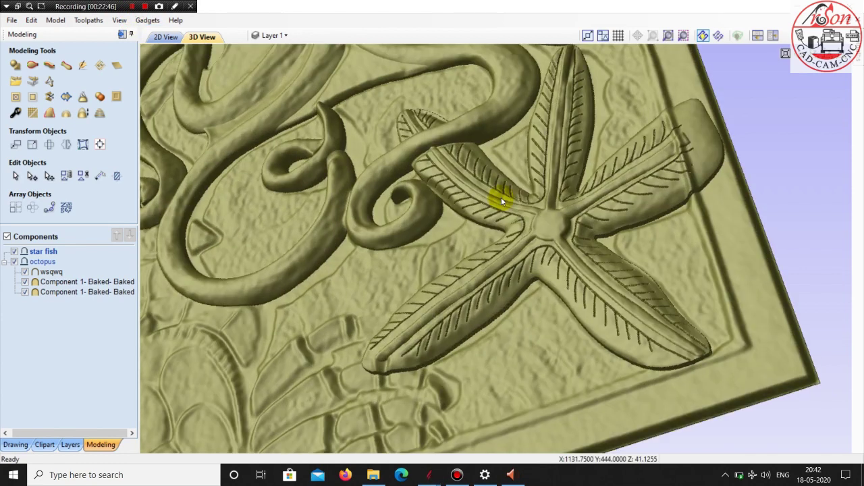
{"action": "left_click", "coordinate": [535, 255]}
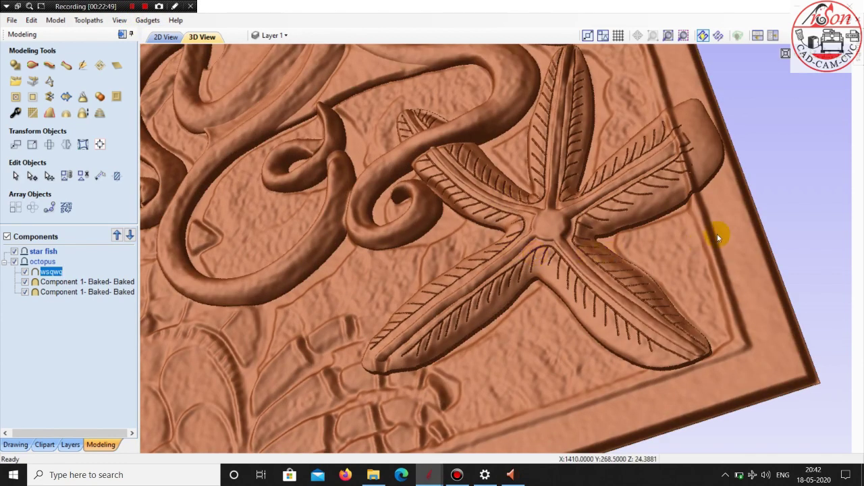
{"action": "left_click_drag", "start_coordinate": [767, 241], "coordinate": [768, 257]}
{"action": "left_click", "coordinate": [726, 201]}
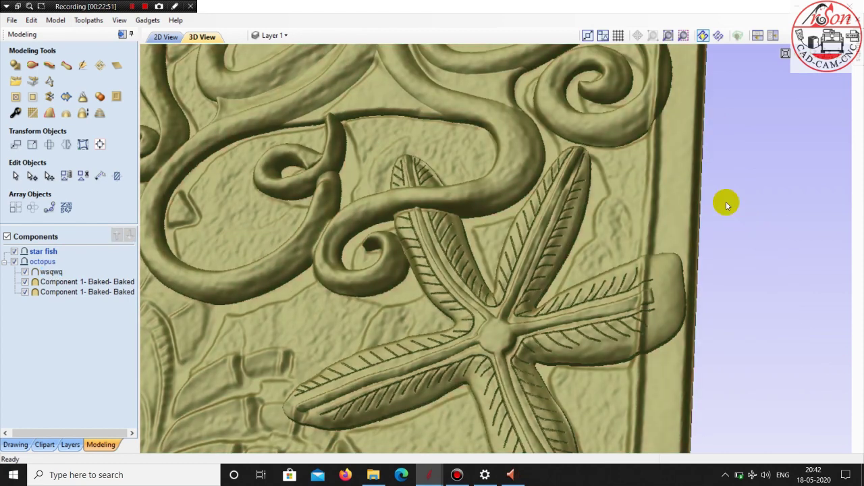
{"action": "scroll", "coordinate": [726, 201], "scroll_direction": "down", "scroll_amount": 2}
Bake both 'Component 1- Baked- Baked' entries into one component and set its combine mode to Add
{"action": "left_click", "coordinate": [93, 283]}
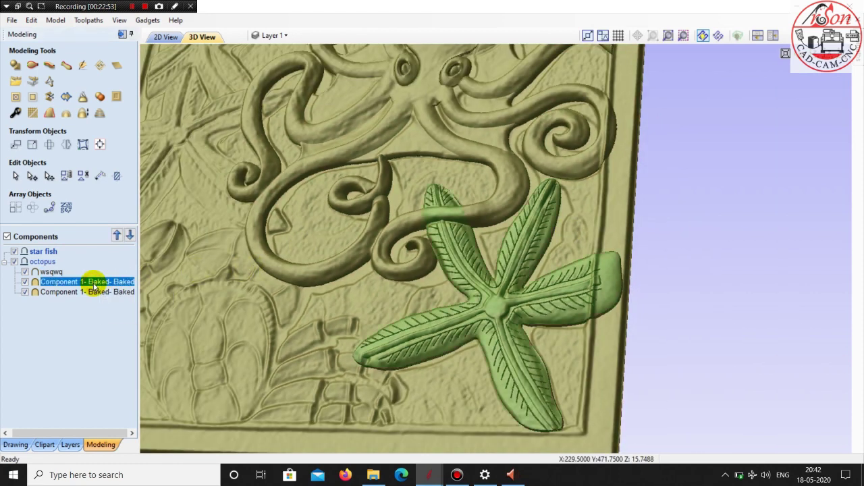
{"action": "left_click", "coordinate": [87, 296], "text": "shift"}
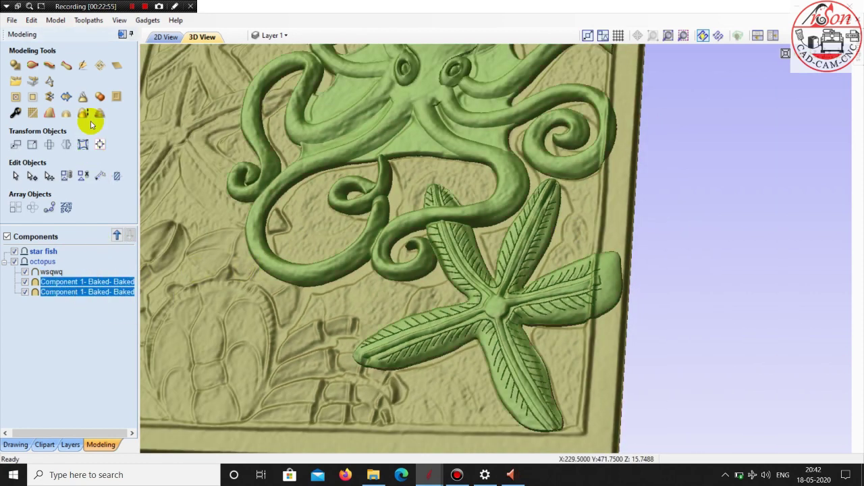
{"action": "left_click", "coordinate": [83, 98]}
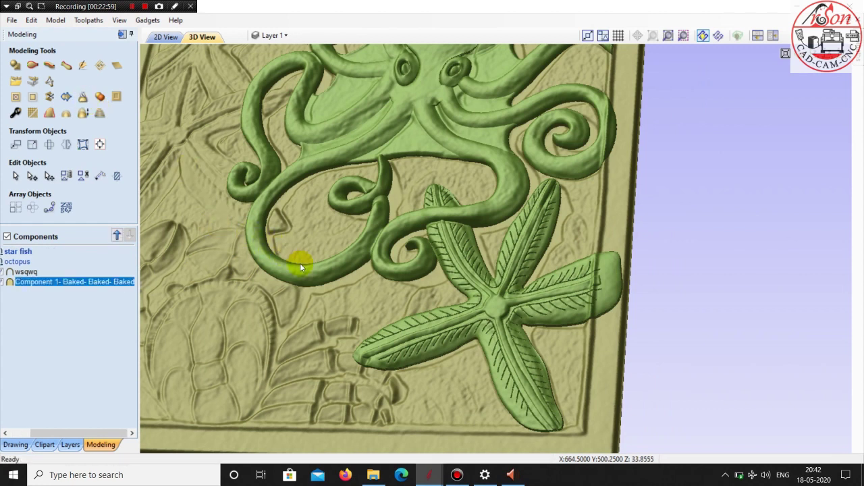
{"action": "left_click", "coordinate": [727, 274]}
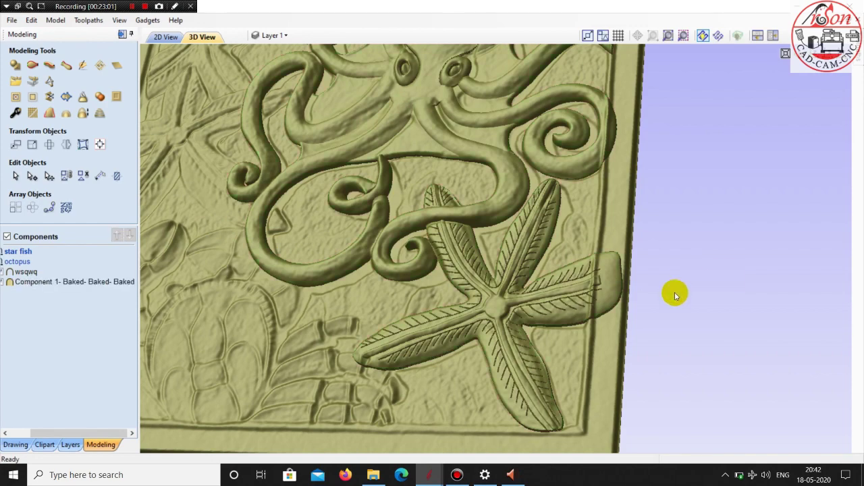
{"action": "mouse_move", "coordinate": [595, 289]}
{"action": "left_mouse_down"}
{"action": "mouse_move", "coordinate": [526, 256]}
{"action": "mouse_move", "coordinate": [639, 297]}
{"action": "left_mouse_up"}
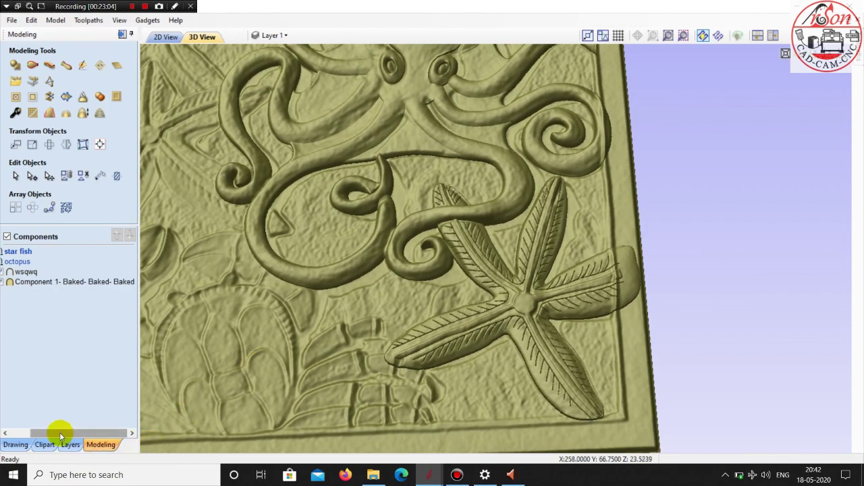
{"action": "left_click_drag", "start_coordinate": [59, 433], "coordinate": [50, 324]}
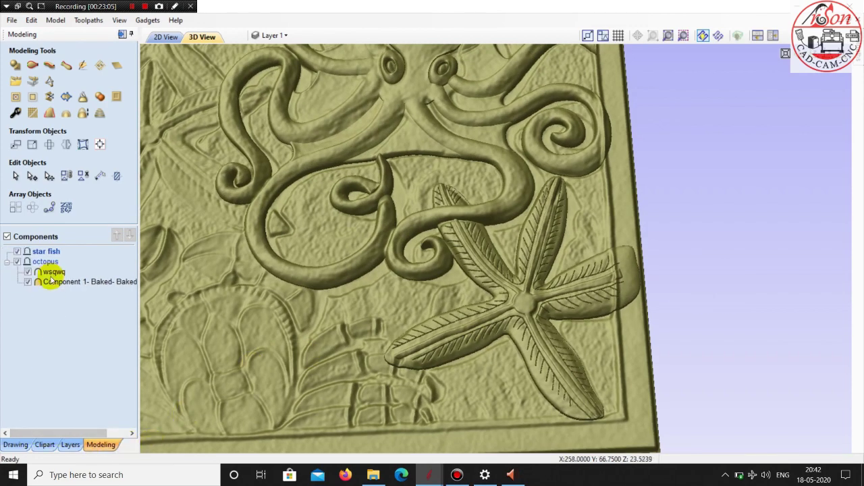
{"action": "left_click", "coordinate": [56, 283]}
{"action": "right_click", "coordinate": [58, 284]}
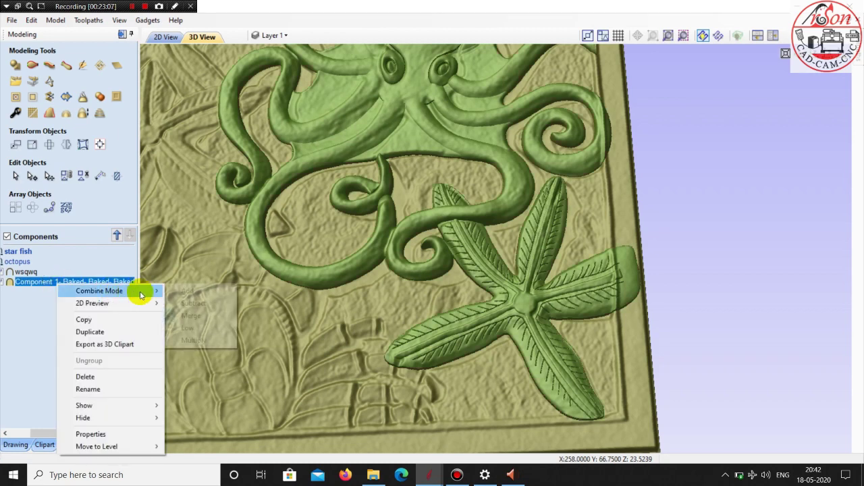
{"action": "left_click", "coordinate": [188, 291]}
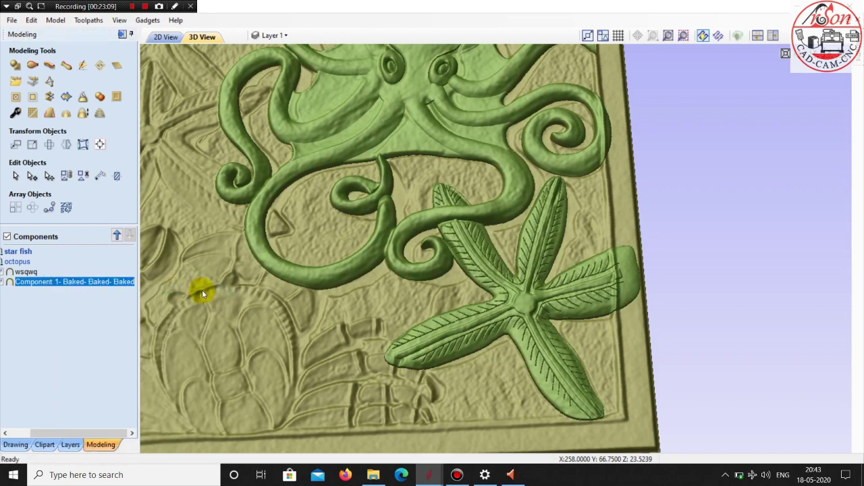
{"action": "scroll", "coordinate": [304, 318], "scroll_direction": "down", "scroll_amount": 2}
{"action": "scroll", "coordinate": [334, 328], "scroll_direction": "down", "scroll_amount": 2}
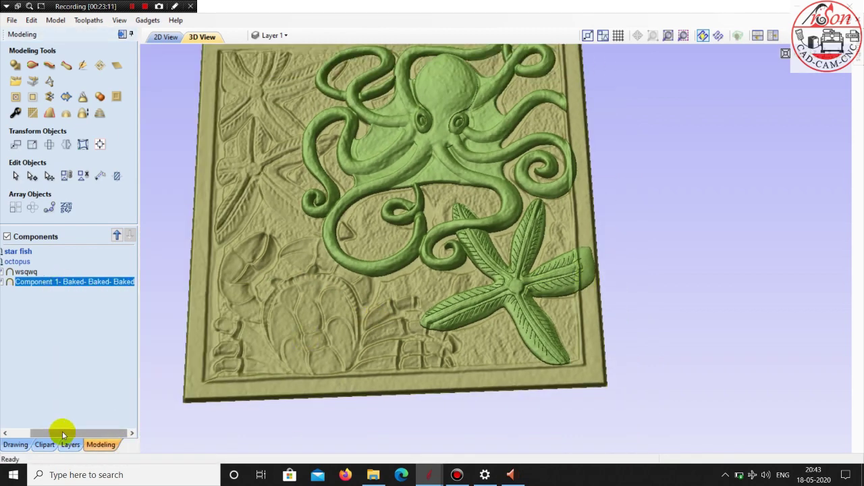
{"action": "left_click_drag", "start_coordinate": [64, 432], "coordinate": [21, 432]}
{"action": "scroll", "coordinate": [532, 312], "scroll_direction": "up", "scroll_amount": 1}
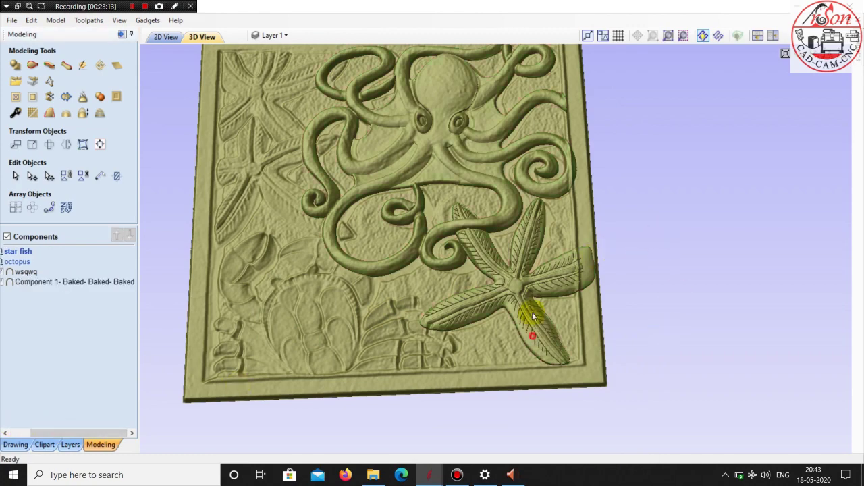
{"action": "scroll", "coordinate": [501, 258], "scroll_direction": "up", "scroll_amount": 2}
{"action": "scroll", "coordinate": [453, 270], "scroll_direction": "up", "scroll_amount": 2}
{"action": "scroll", "coordinate": [429, 280], "scroll_direction": "up", "scroll_amount": 2}
{"action": "scroll", "coordinate": [435, 310], "scroll_direction": "up", "scroll_amount": 2}
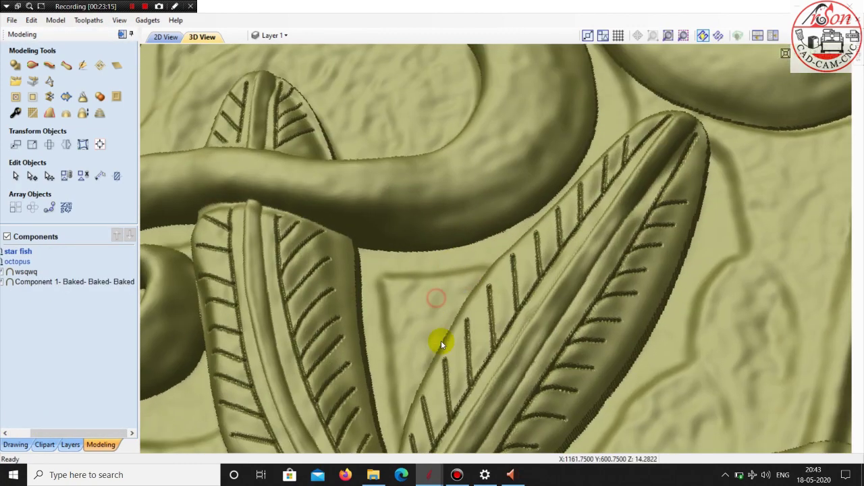
{"action": "scroll", "coordinate": [449, 357], "scroll_direction": "down", "scroll_amount": 3}
{"action": "scroll", "coordinate": [462, 368], "scroll_direction": "up", "scroll_amount": 1}
{"action": "scroll", "coordinate": [527, 237], "scroll_direction": "up", "scroll_amount": 2}
{"action": "scroll", "coordinate": [528, 235], "scroll_direction": "down", "scroll_amount": 2}
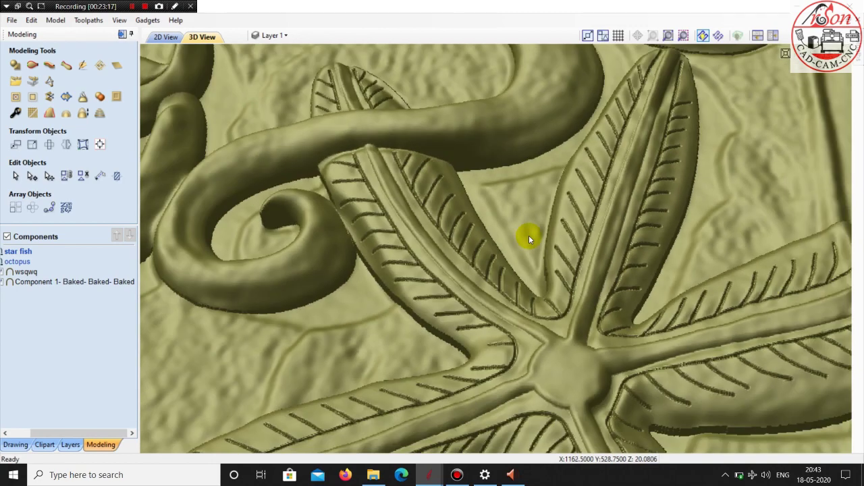
{"action": "scroll", "coordinate": [517, 241], "scroll_direction": "down", "scroll_amount": 2}
{"action": "scroll", "coordinate": [482, 295], "scroll_direction": "down", "scroll_amount": 1}
{"action": "scroll", "coordinate": [480, 253], "scroll_direction": "down", "scroll_amount": 1}
{"action": "scroll", "coordinate": [476, 279], "scroll_direction": "down", "scroll_amount": 1}
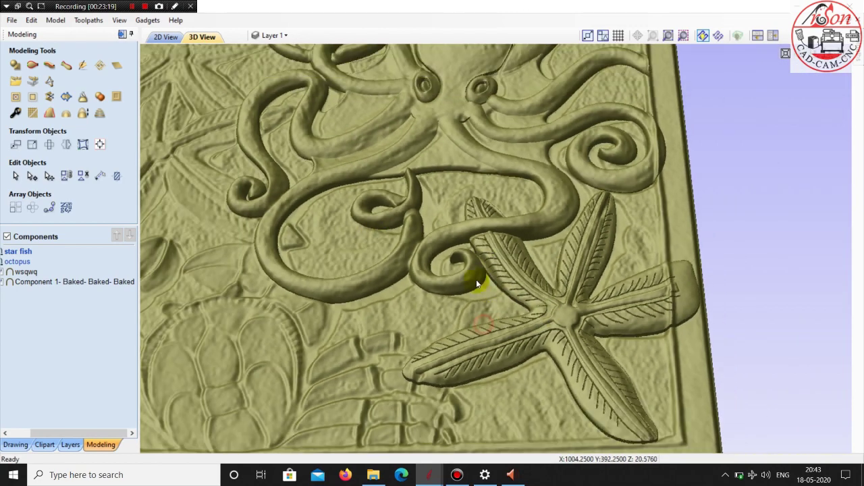
{"action": "scroll", "coordinate": [304, 169], "scroll_direction": "down", "scroll_amount": 1}
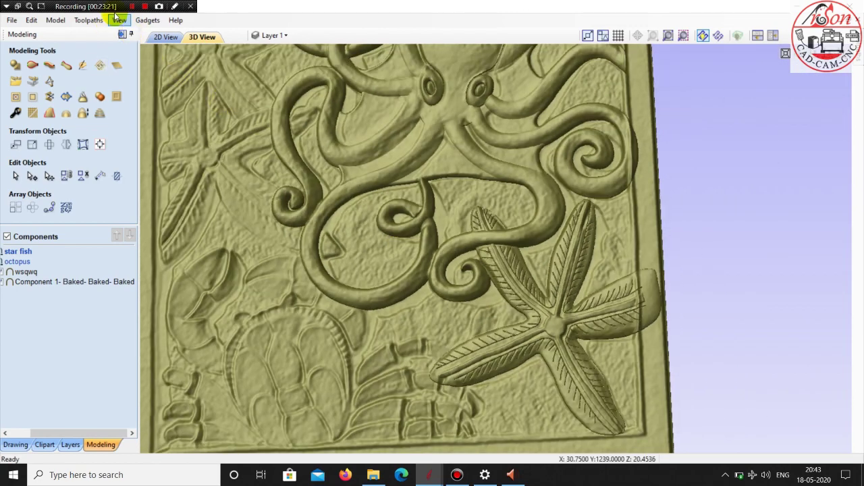
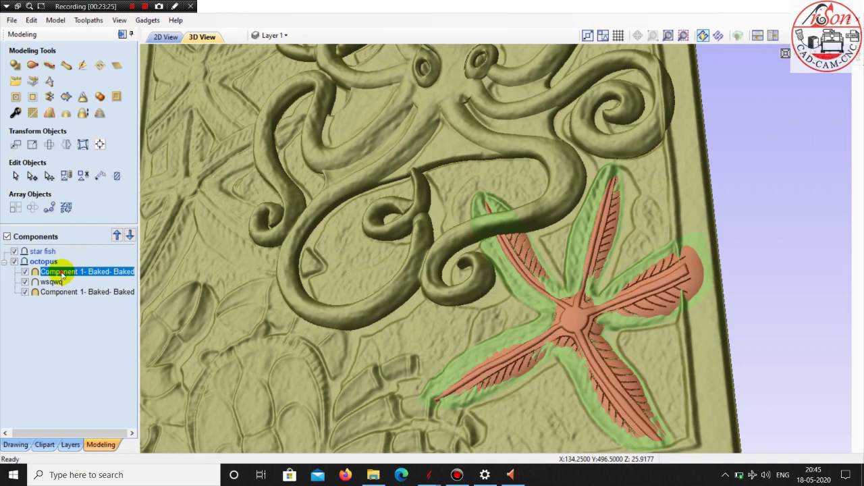
Move the starfish component 'Component 1- Baked- Baked' below wsqwq in the Components list
{"action": "mouse_move", "coordinate": [60, 273]}
{"action": "left_mouse_down"}
{"action": "mouse_move", "coordinate": [58, 251]}
{"action": "mouse_move", "coordinate": [56, 284]}
{"action": "left_mouse_up"}
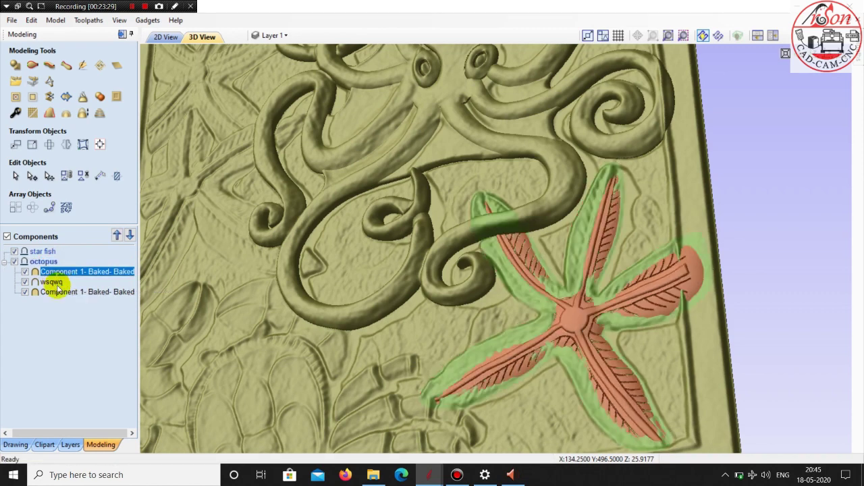
{"action": "scroll", "coordinate": [632, 317], "scroll_direction": "down", "scroll_amount": 3}
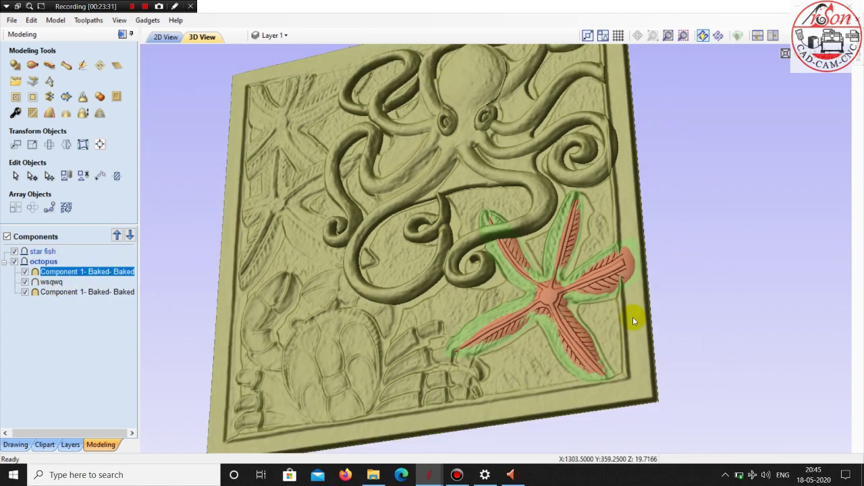
{"action": "scroll", "coordinate": [694, 371], "scroll_direction": "up", "scroll_amount": 2}
{"action": "scroll", "coordinate": [670, 354], "scroll_direction": "up", "scroll_amount": 2}
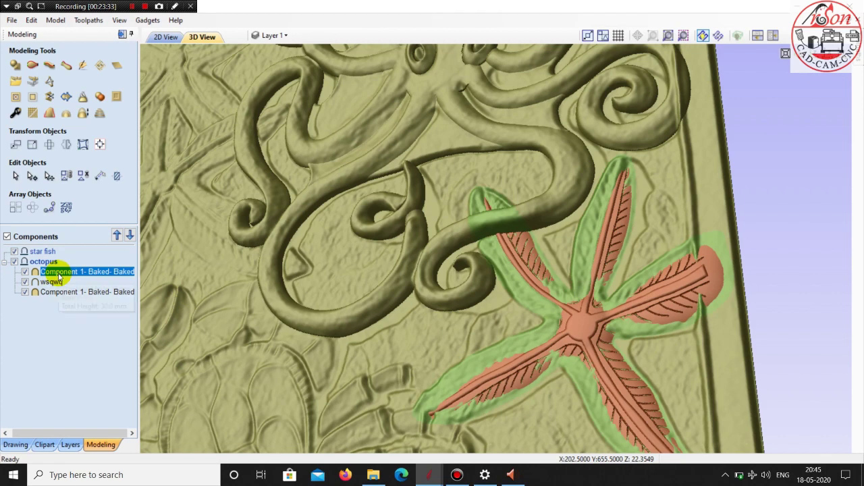
{"action": "left_click_drag", "start_coordinate": [59, 276], "coordinate": [54, 286]}
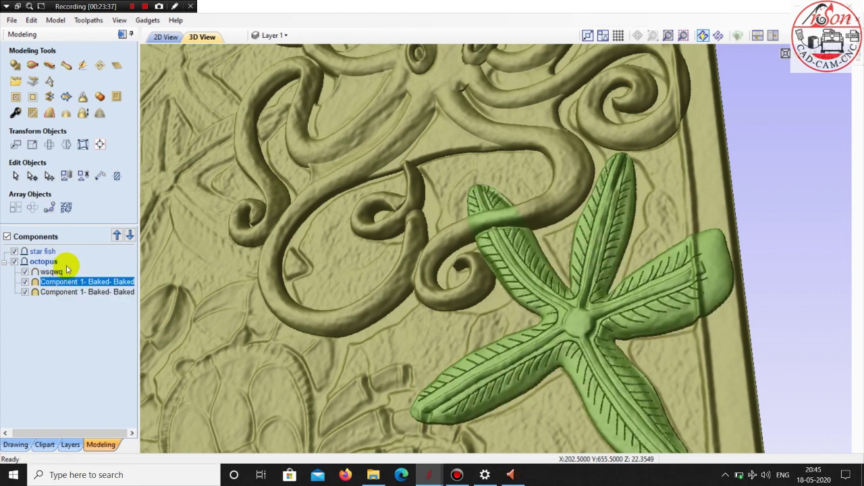
{"action": "scroll", "coordinate": [308, 158], "scroll_direction": "down", "scroll_amount": 5}
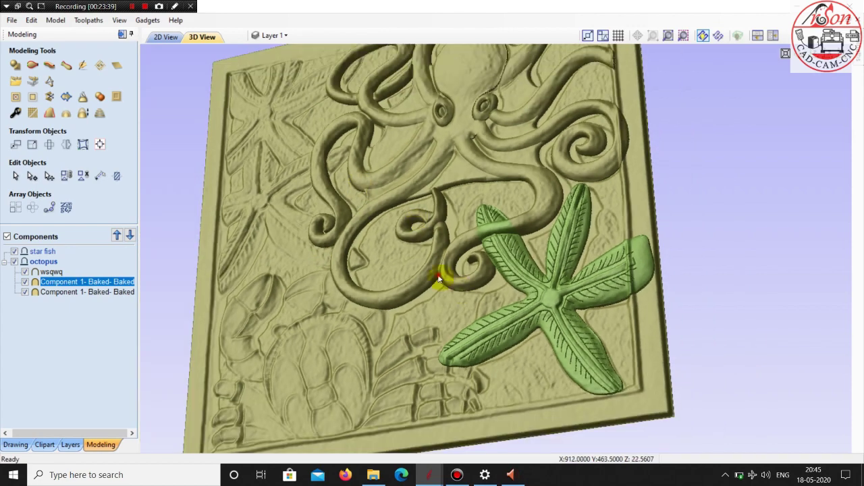
Tilt the 3D panel to inspect the starfish relief
{"action": "left_click_drag", "start_coordinate": [444, 270], "coordinate": [405, 226]}
{"action": "scroll", "coordinate": [441, 242], "scroll_direction": "up", "scroll_amount": 3}
{"action": "scroll", "coordinate": [419, 236], "scroll_direction": "up", "scroll_amount": 2}
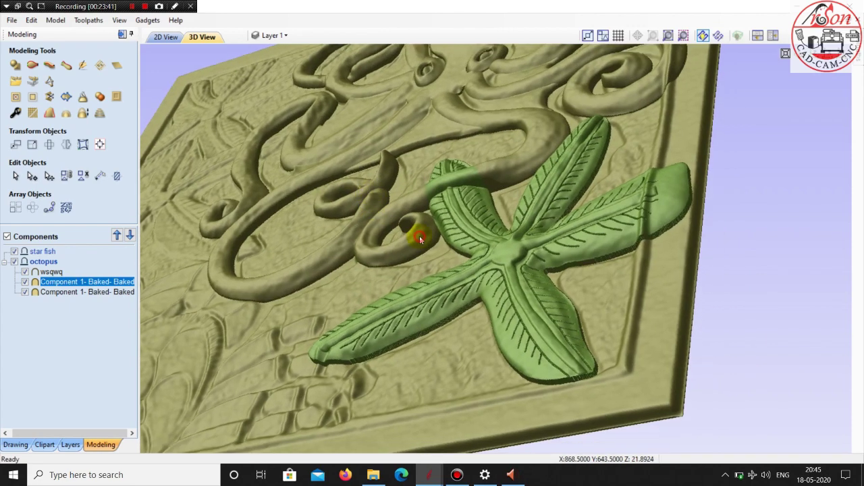
{"action": "scroll", "coordinate": [419, 236], "scroll_direction": "up", "scroll_amount": 2}
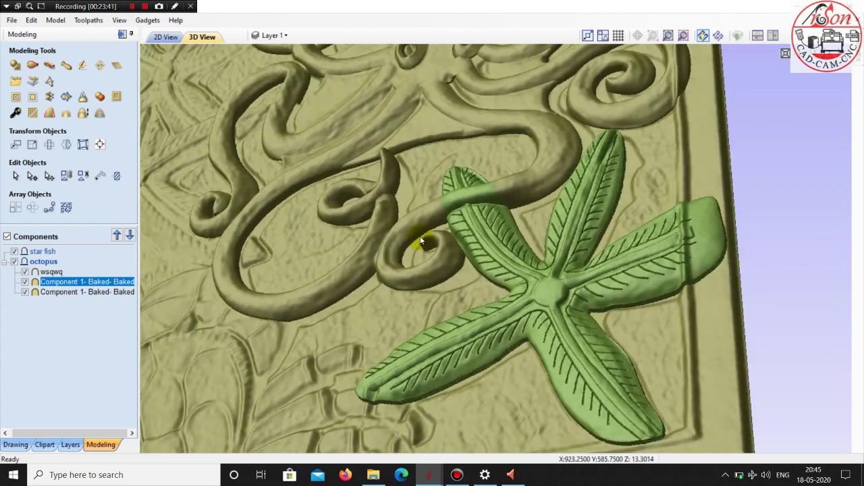
Select the wsqwq, starfish and octopus components in turn to identify each layer
{"action": "left_click", "coordinate": [49, 271]}
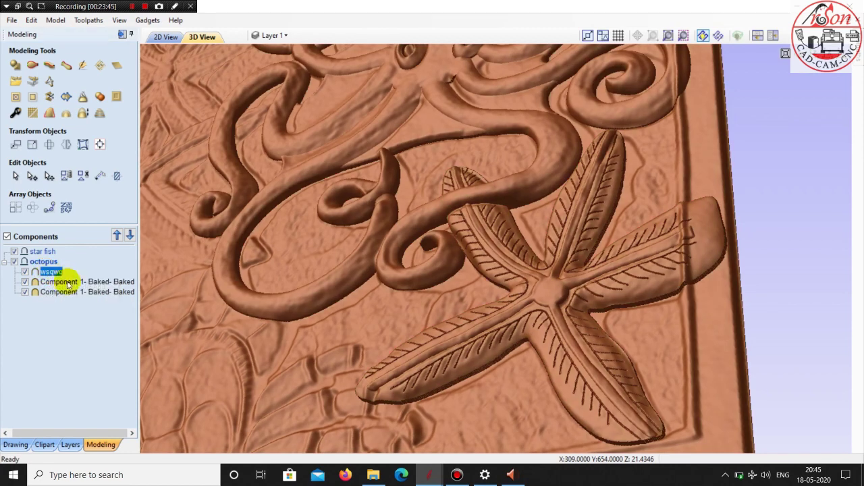
{"action": "left_click", "coordinate": [68, 283]}
{"action": "left_click", "coordinate": [66, 291]}
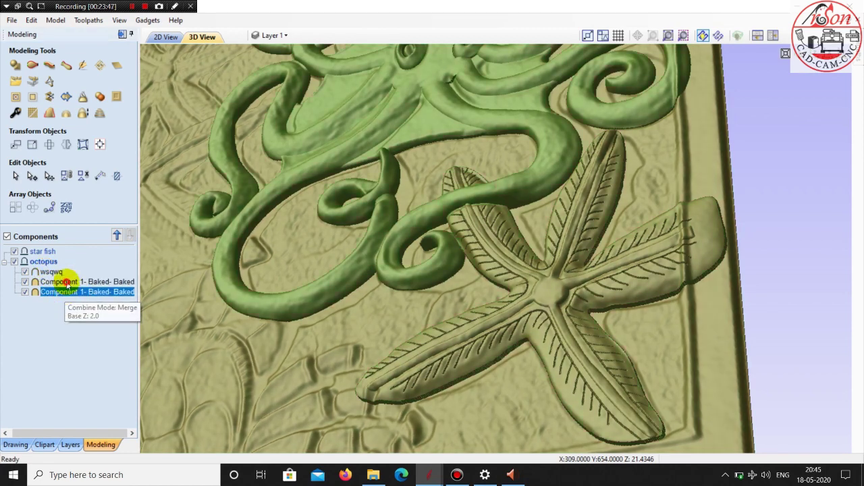
{"action": "left_click", "coordinate": [67, 282]}
{"action": "left_click", "coordinate": [66, 292]}
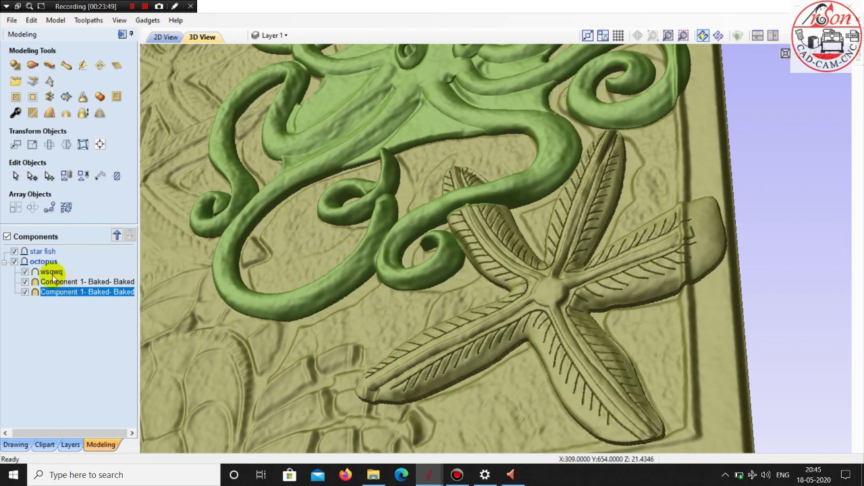
{"action": "left_click", "coordinate": [51, 272]}
{"action": "left_click", "coordinate": [58, 283]}
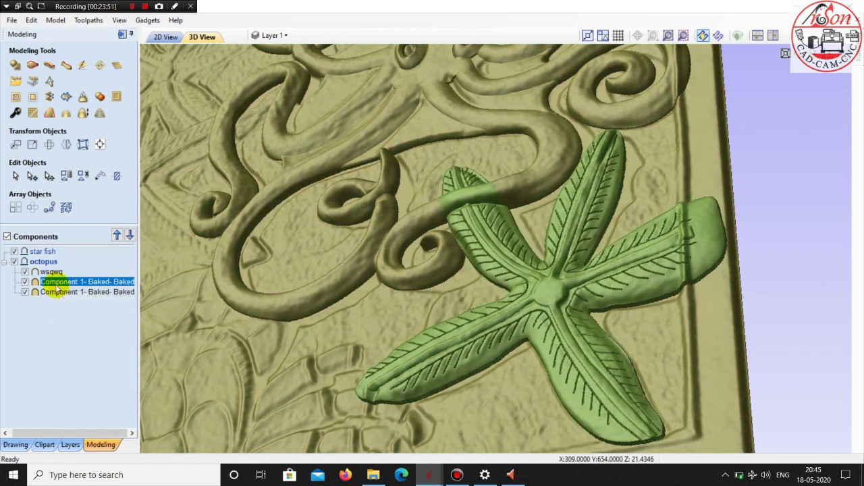
Try the starfish above wsqwq, return it below, and orbit the panel to check
{"action": "left_click_drag", "start_coordinate": [55, 282], "coordinate": [60, 271]}
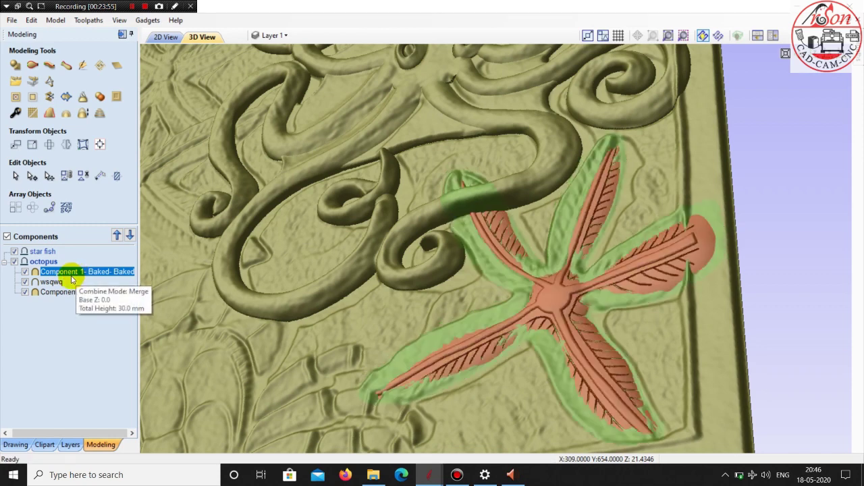
{"action": "left_click_drag", "start_coordinate": [68, 273], "coordinate": [60, 287]}
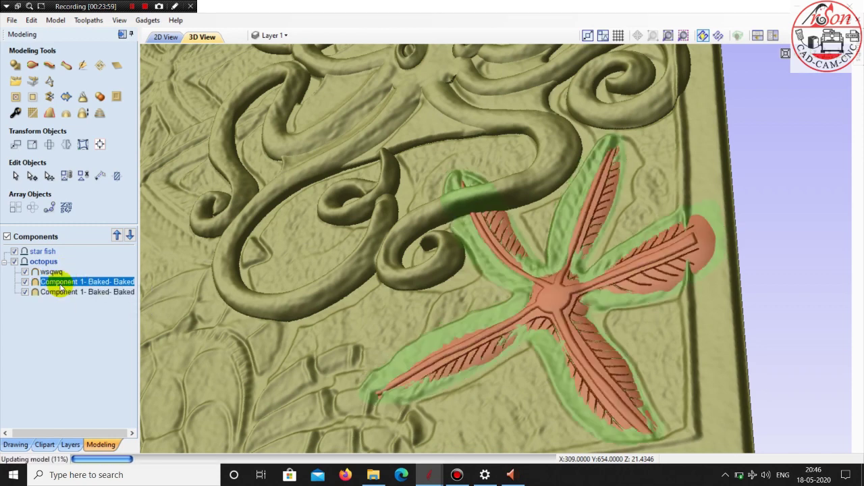
{"action": "scroll", "coordinate": [289, 327], "scroll_direction": "down", "scroll_amount": 5}
{"action": "left_click_drag", "start_coordinate": [369, 238], "coordinate": [386, 293]}
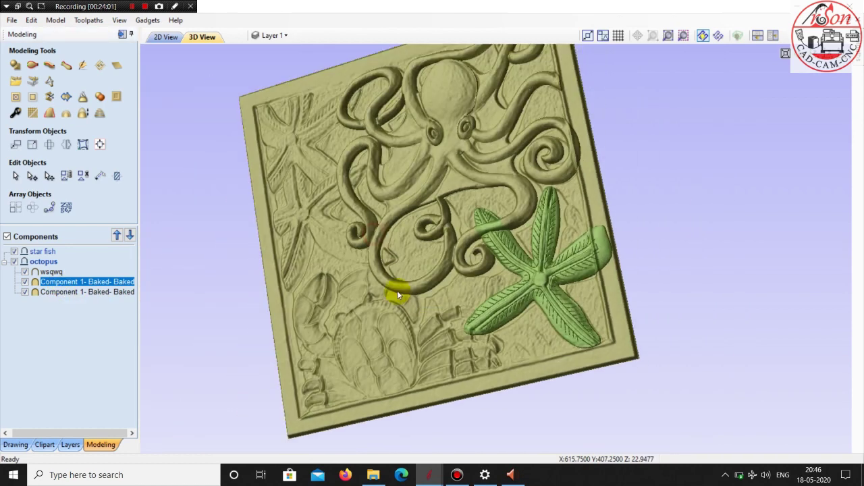
{"action": "mouse_move", "coordinate": [551, 228]}
{"action": "left_mouse_down"}
{"action": "mouse_move", "coordinate": [534, 177]}
{"action": "mouse_move", "coordinate": [511, 164]}
{"action": "left_mouse_up"}
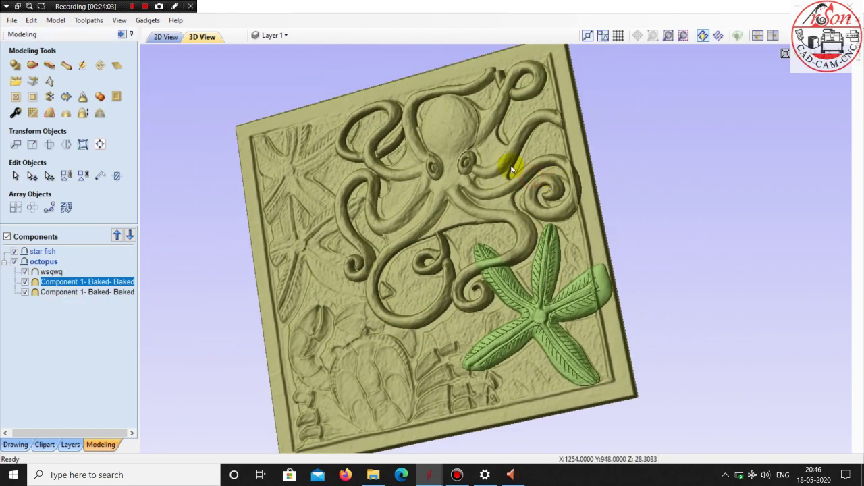
{"action": "left_click_drag", "start_coordinate": [370, 215], "coordinate": [171, 127]}
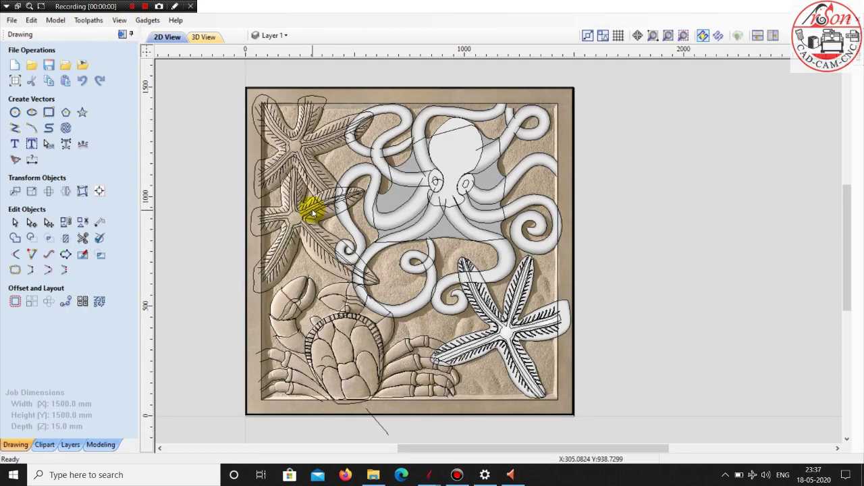
Zoom to the crab, select its lower-left leg curves, and start a Two Rail Sweep
{"action": "scroll", "coordinate": [370, 380], "scroll_direction": "down", "scroll_amount": 1}
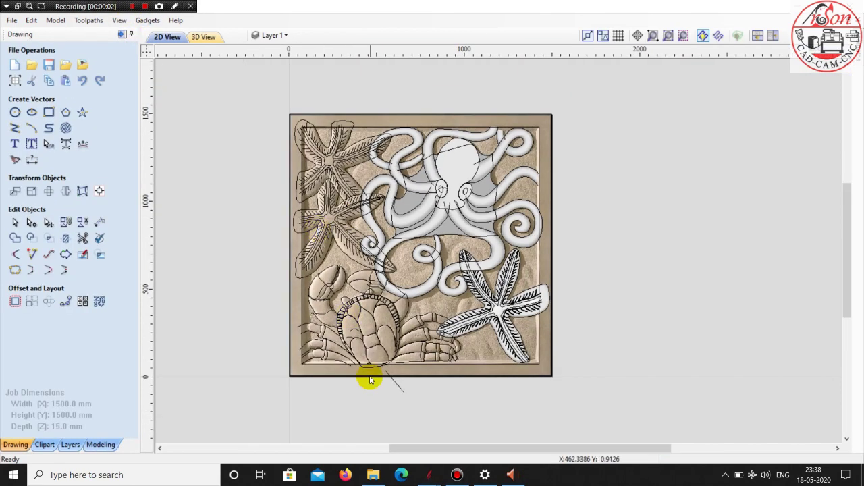
{"action": "scroll", "coordinate": [341, 375], "scroll_direction": "up", "scroll_amount": 1}
{"action": "scroll", "coordinate": [337, 367], "scroll_direction": "up", "scroll_amount": 1}
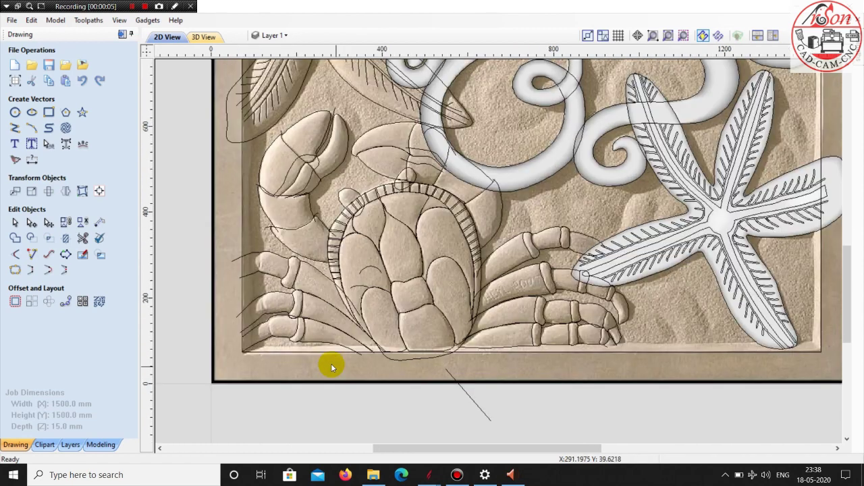
{"action": "scroll", "coordinate": [327, 358], "scroll_direction": "up", "scroll_amount": 1}
{"action": "left_click", "coordinate": [321, 337]}
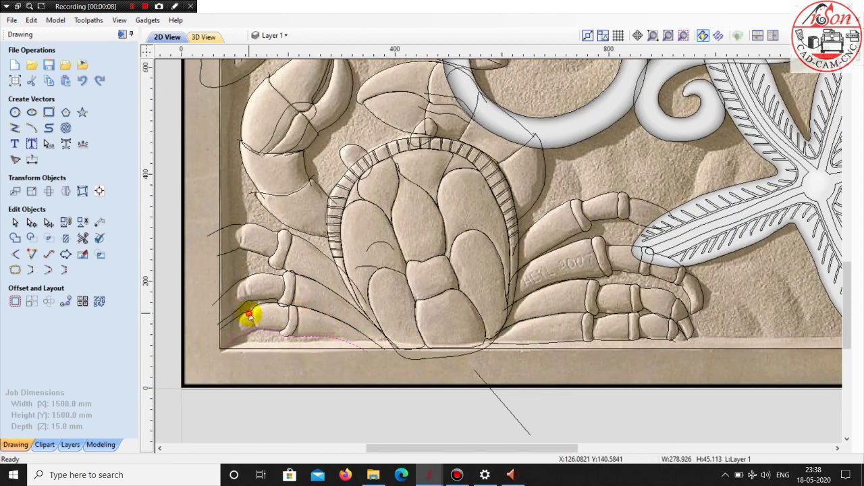
{"action": "left_click", "coordinate": [101, 444]}
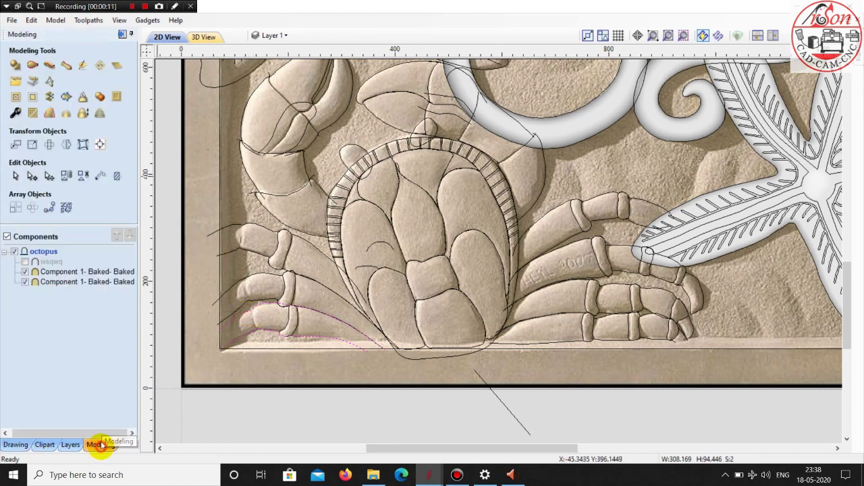
{"action": "left_click", "coordinate": [31, 64]}
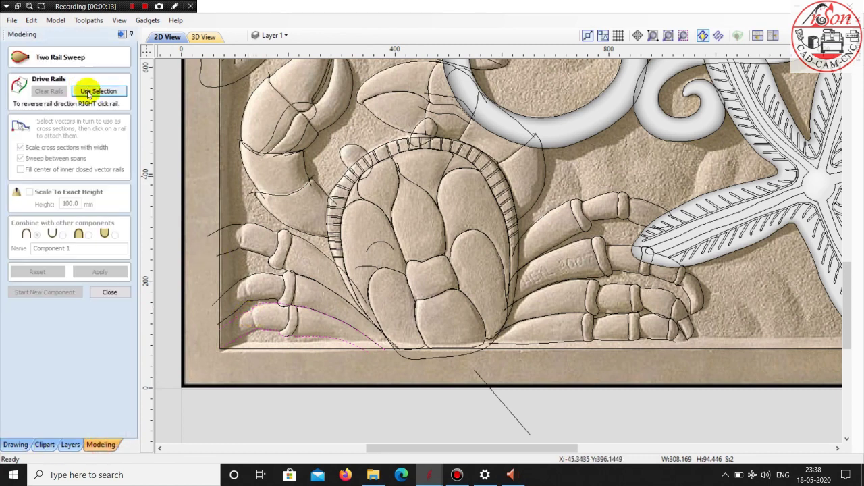
Sweep the first crab leg using the selected rails, the small-arc cross section and Merge
{"action": "left_click", "coordinate": [88, 92]}
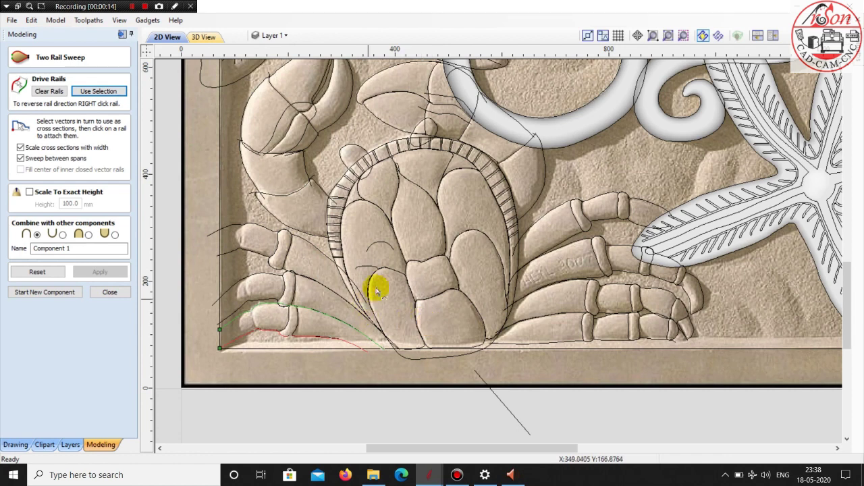
{"action": "left_click", "coordinate": [381, 247]}
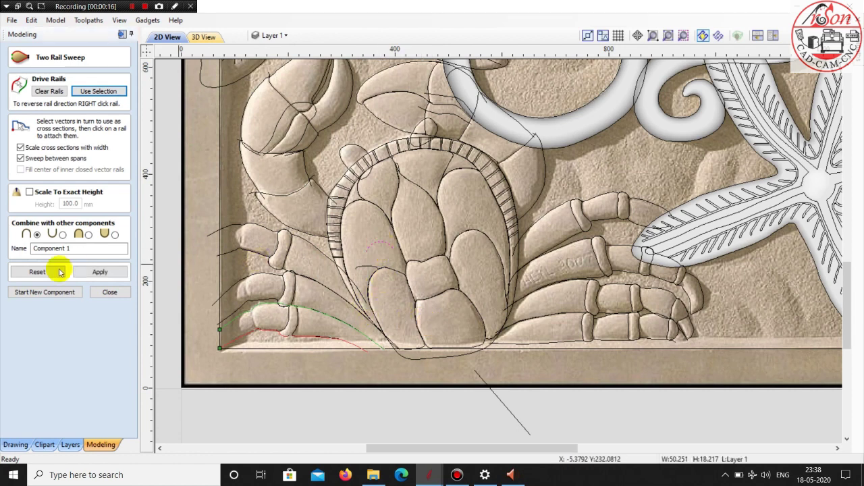
{"action": "left_click", "coordinate": [88, 236]}
{"action": "left_click", "coordinate": [98, 274]}
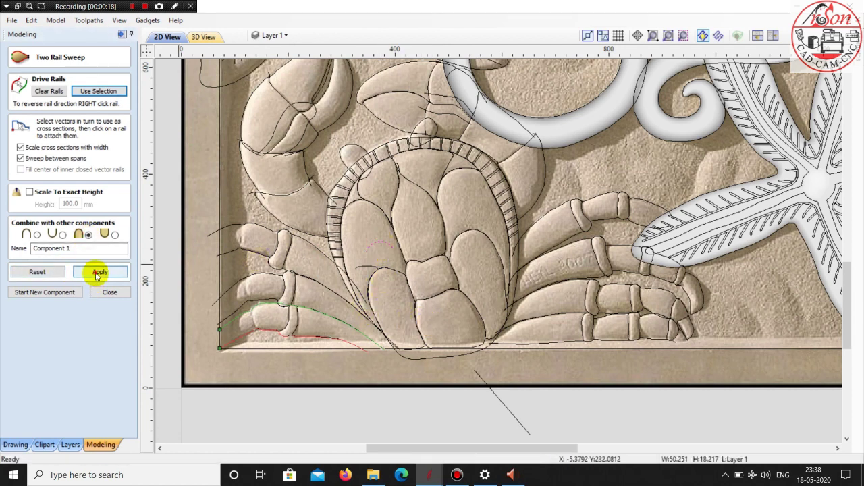
{"action": "left_click", "coordinate": [66, 295]}
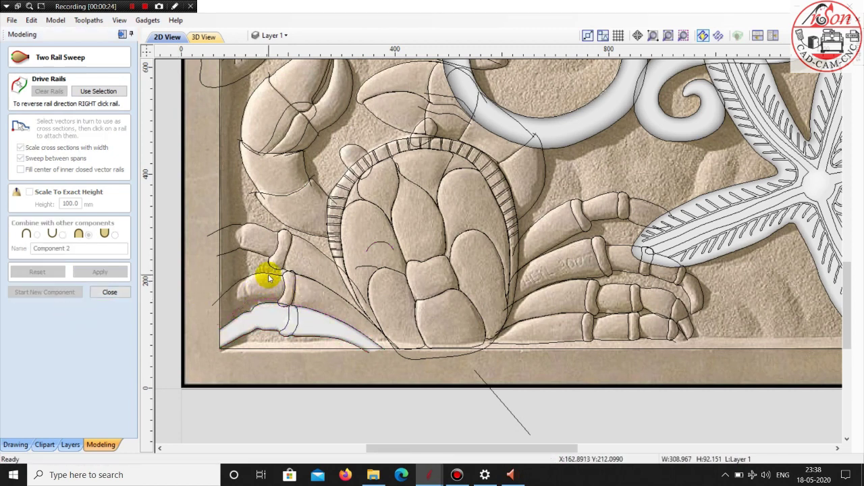
Sweep the next leg with the same arc cross section as another component
{"action": "left_click", "coordinate": [89, 95]}
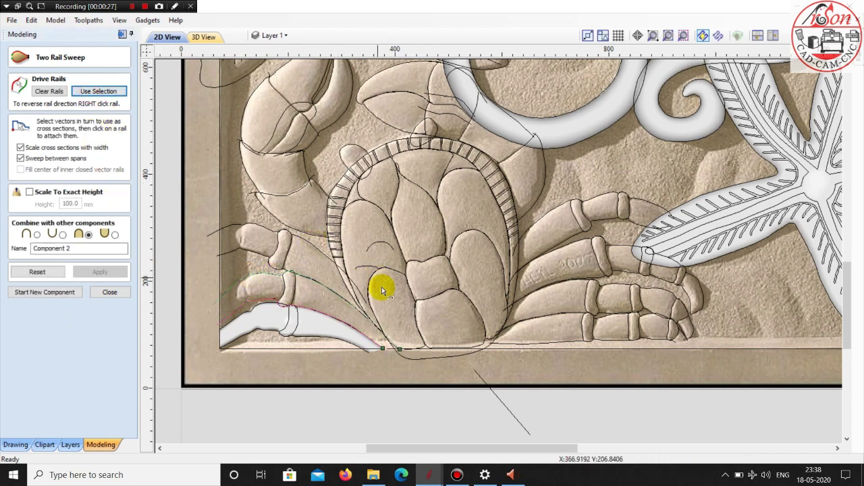
{"action": "left_click", "coordinate": [380, 246]}
{"action": "left_click", "coordinate": [110, 272]}
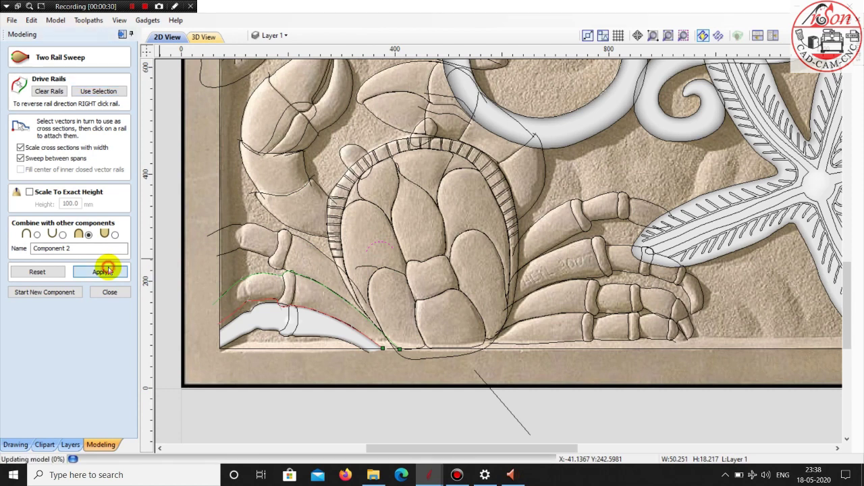
{"action": "left_click", "coordinate": [44, 292]}
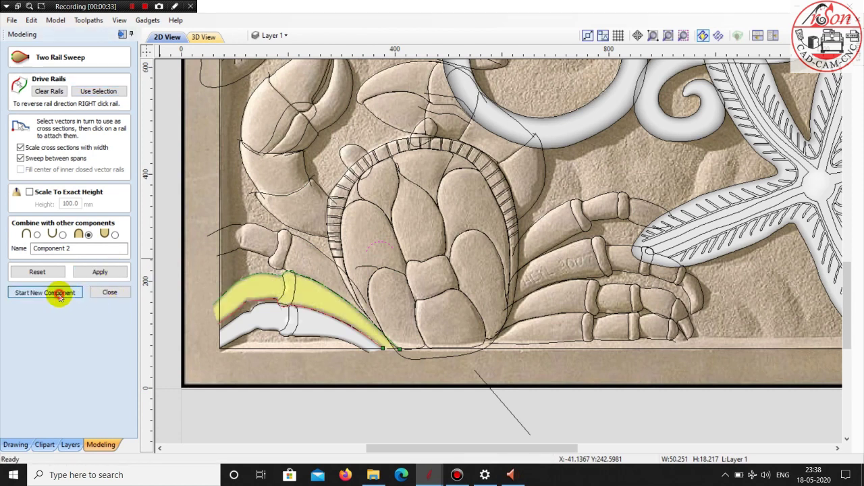
Sweep one more crab leg as its own component, then close the sweep tool
{"action": "left_click", "coordinate": [232, 228]}
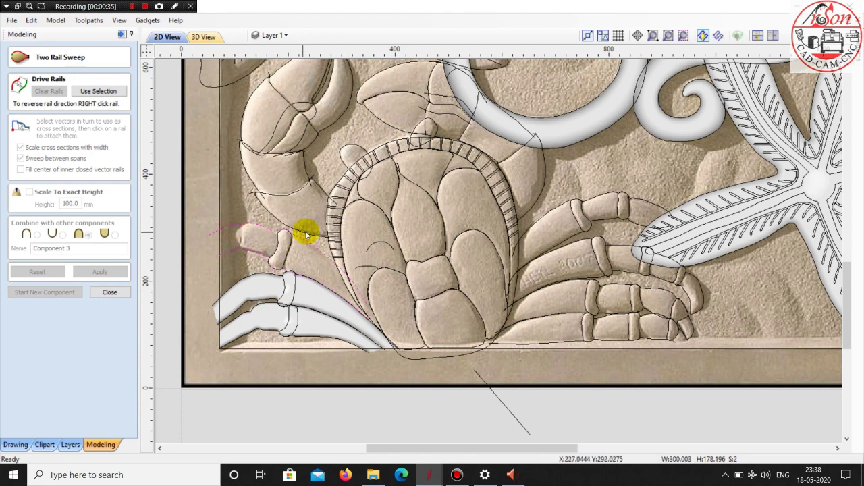
{"action": "left_click", "coordinate": [102, 92]}
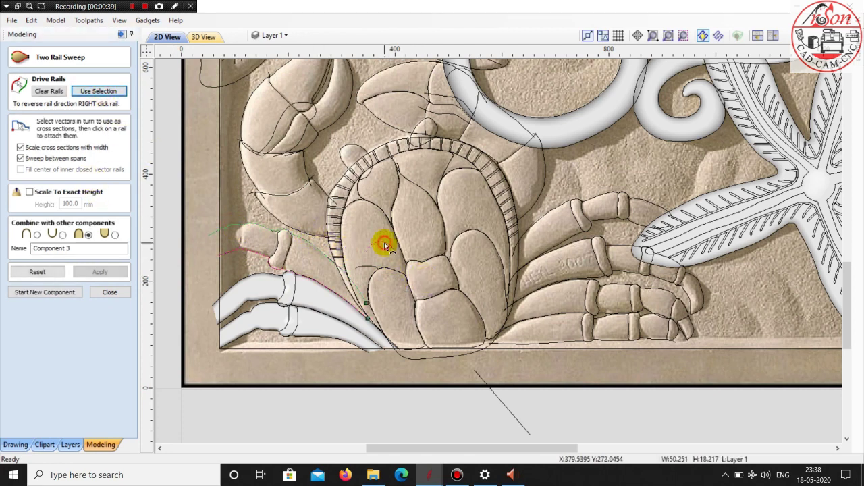
{"action": "left_click", "coordinate": [385, 246]}
{"action": "left_click", "coordinate": [113, 271]}
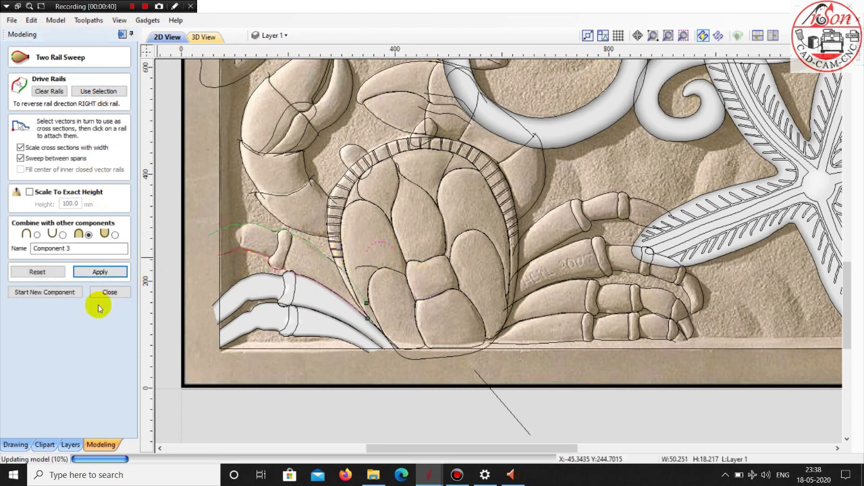
{"action": "left_click", "coordinate": [39, 292]}
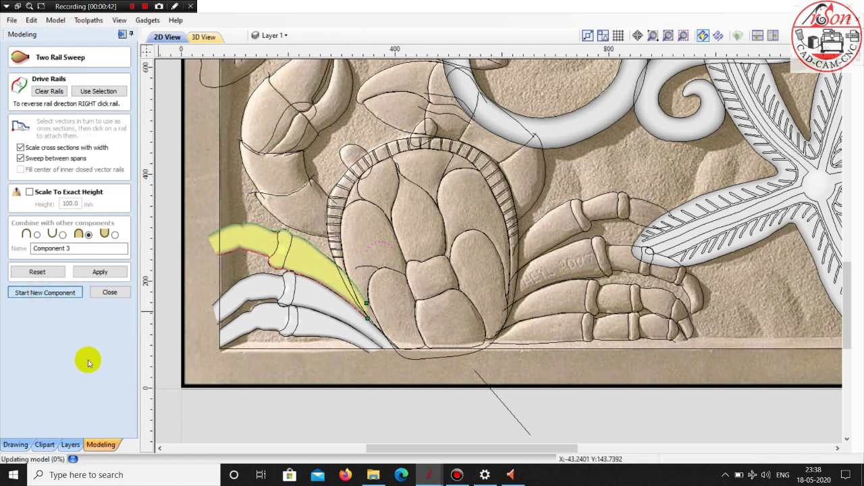
{"action": "left_click", "coordinate": [109, 292]}
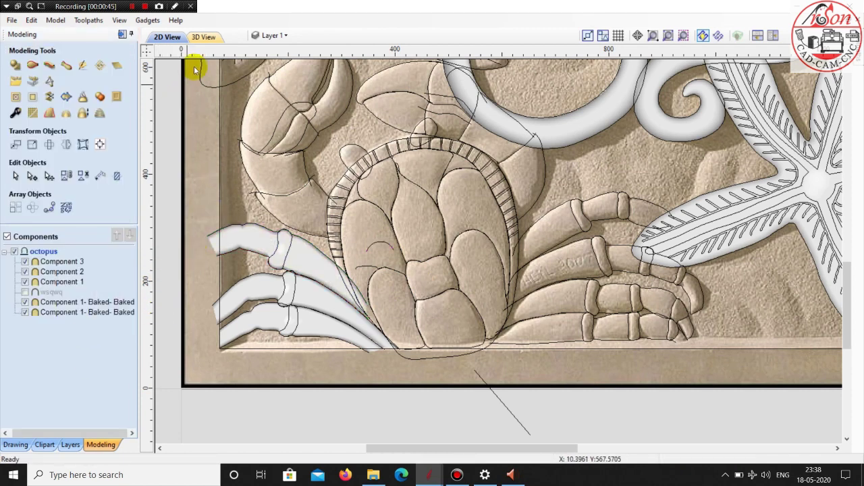
Check the shaded model, then select the lowest right leg's edge curves in 2D
{"action": "left_click", "coordinate": [202, 37]}
{"action": "left_click", "coordinate": [166, 37]}
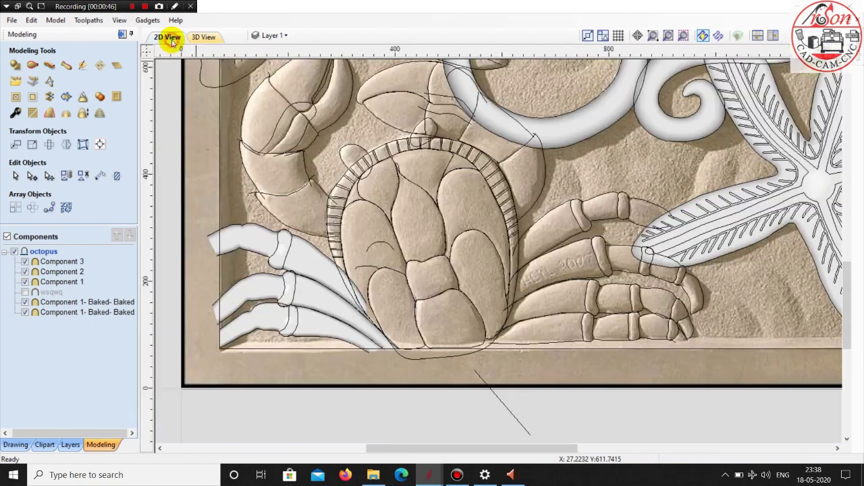
{"action": "scroll", "coordinate": [318, 247], "scroll_direction": "down", "scroll_amount": 1}
{"action": "scroll", "coordinate": [496, 270], "scroll_direction": "down", "scroll_amount": 1}
{"action": "scroll", "coordinate": [498, 271], "scroll_direction": "up", "scroll_amount": 2}
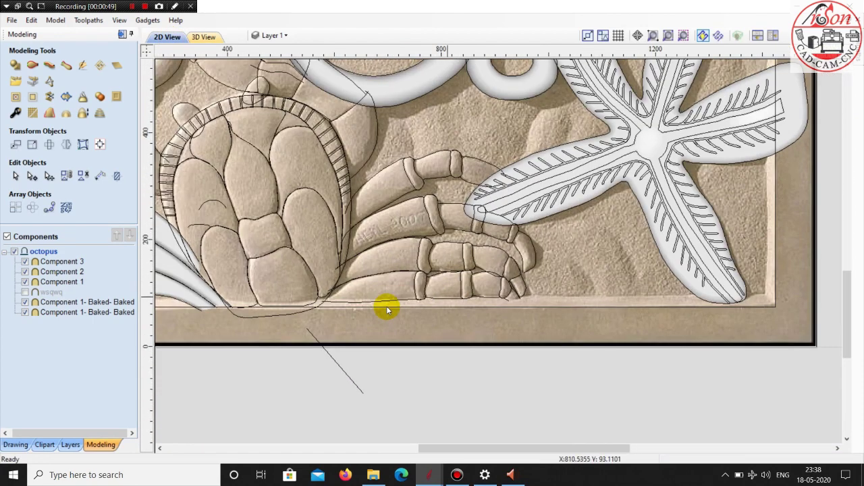
{"action": "scroll", "coordinate": [385, 305], "scroll_direction": "up", "scroll_amount": 2}
{"action": "left_click", "coordinate": [307, 273]}
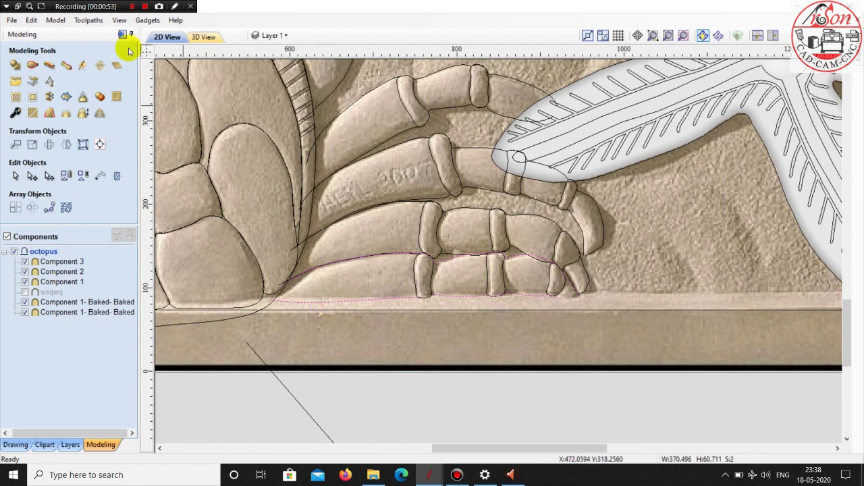
Two-rail sweep the lowest right leg with the arc cross section in Merge mode
{"action": "left_click", "coordinate": [34, 66]}
{"action": "left_click", "coordinate": [98, 91]}
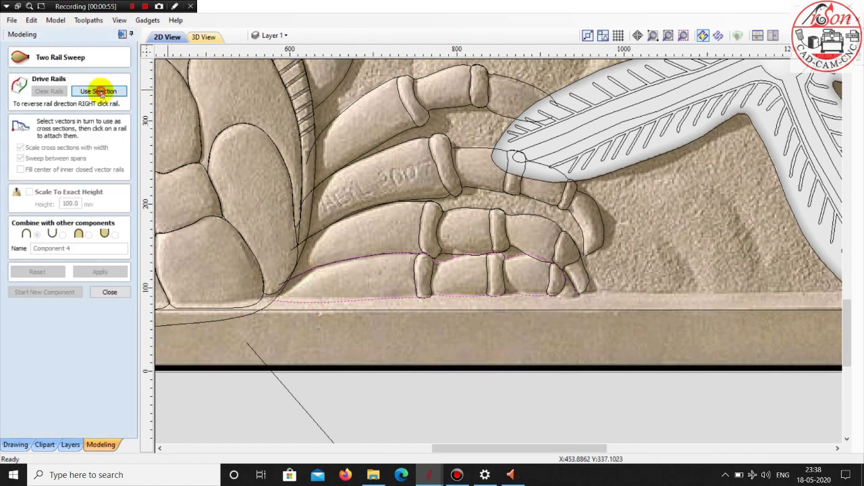
{"action": "scroll", "coordinate": [352, 229], "scroll_direction": "down", "scroll_amount": 2}
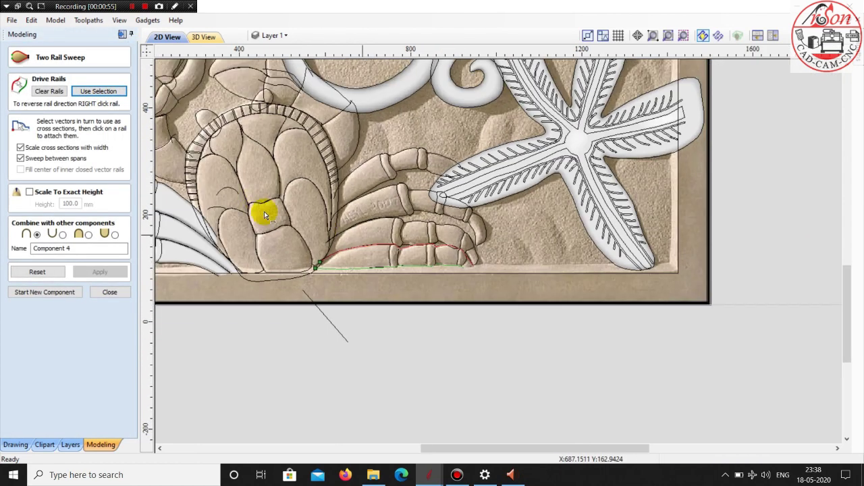
{"action": "left_click", "coordinate": [229, 194]}
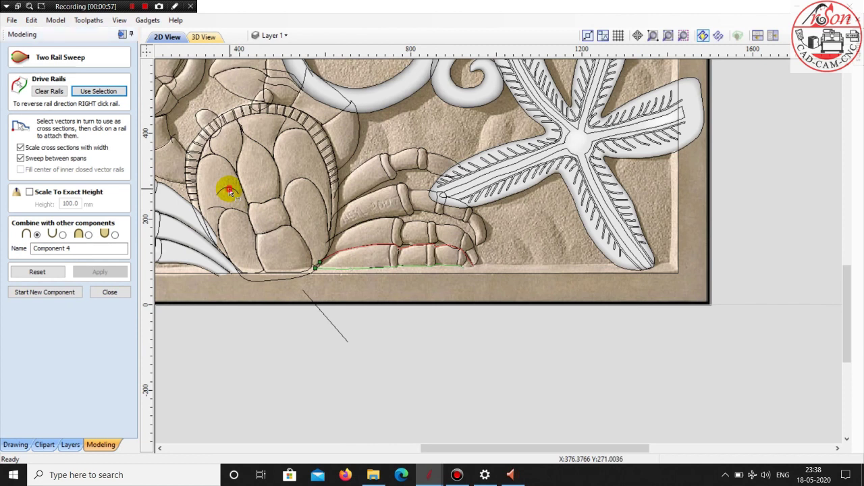
{"action": "left_click", "coordinate": [89, 235]}
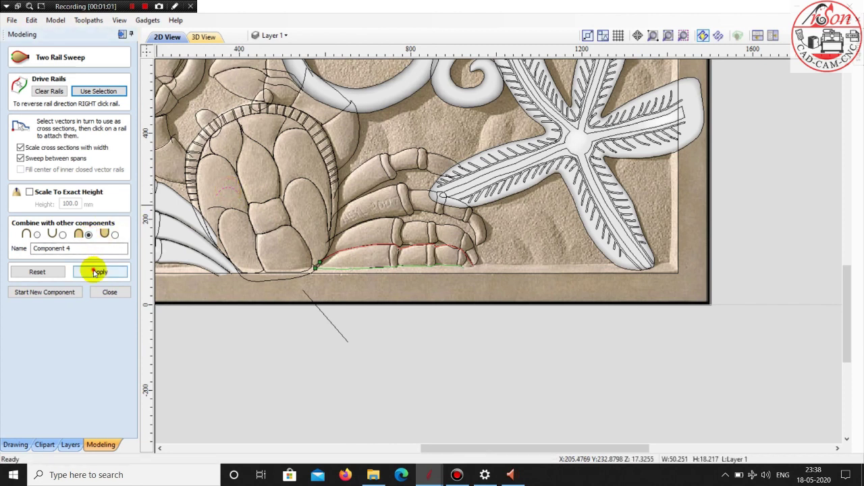
{"action": "left_click", "coordinate": [95, 272]}
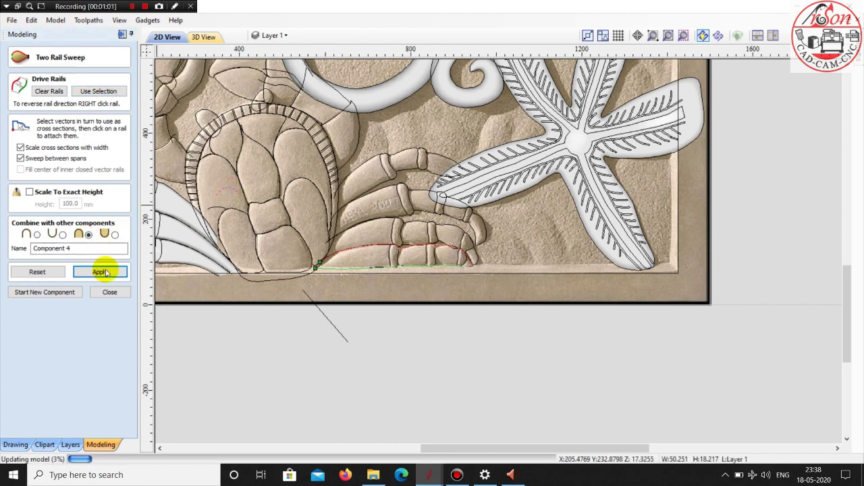
{"action": "left_click", "coordinate": [34, 291]}
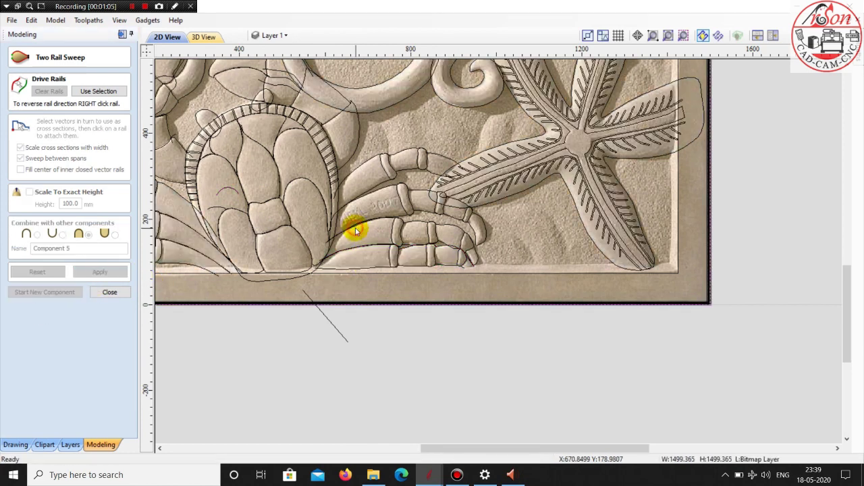
Sweep the second right leg and commit it as its own component
{"action": "left_click", "coordinate": [357, 228]}
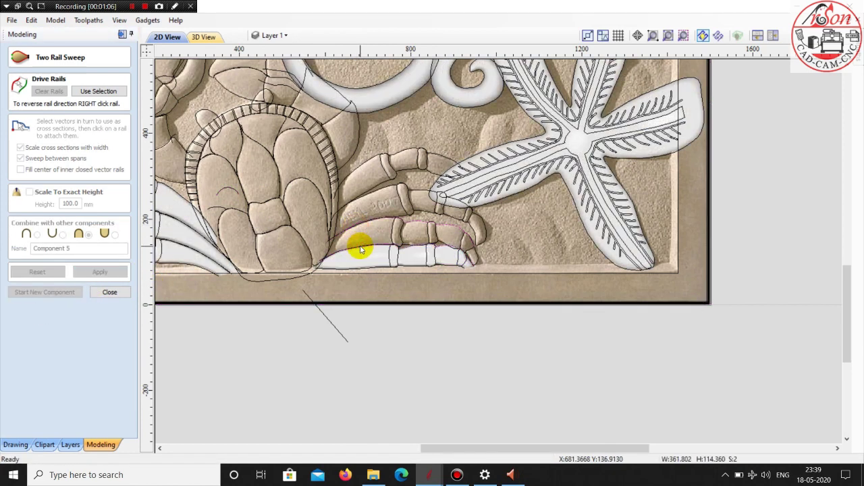
{"action": "left_click", "coordinate": [86, 93]}
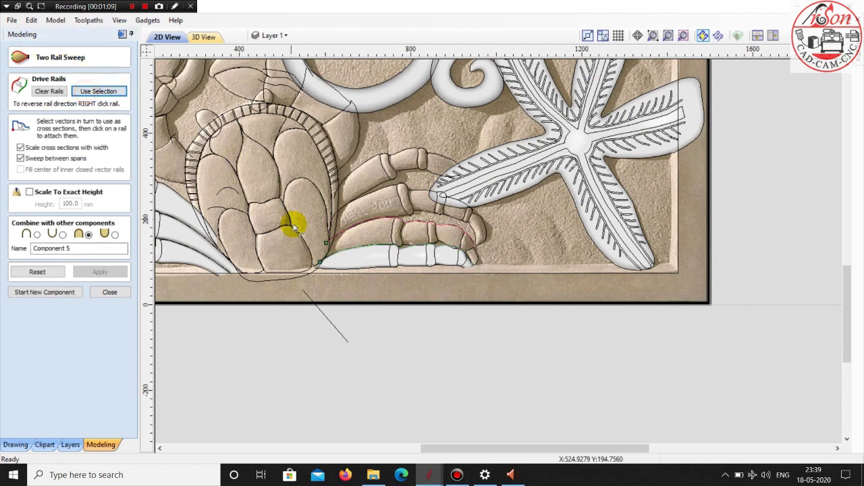
{"action": "left_click", "coordinate": [226, 191]}
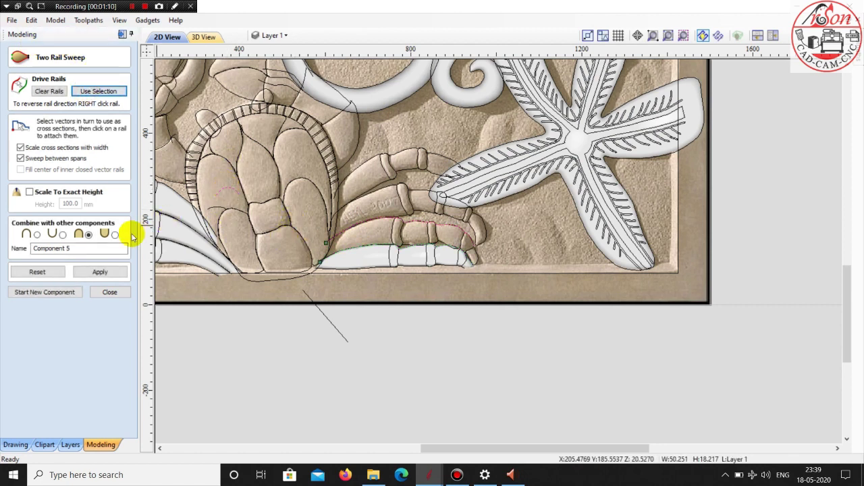
{"action": "left_click", "coordinate": [99, 272]}
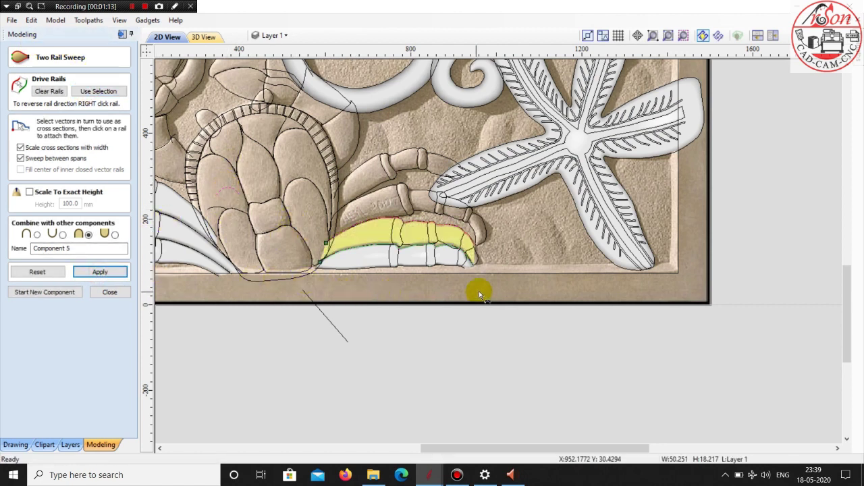
{"action": "left_click", "coordinate": [56, 291]}
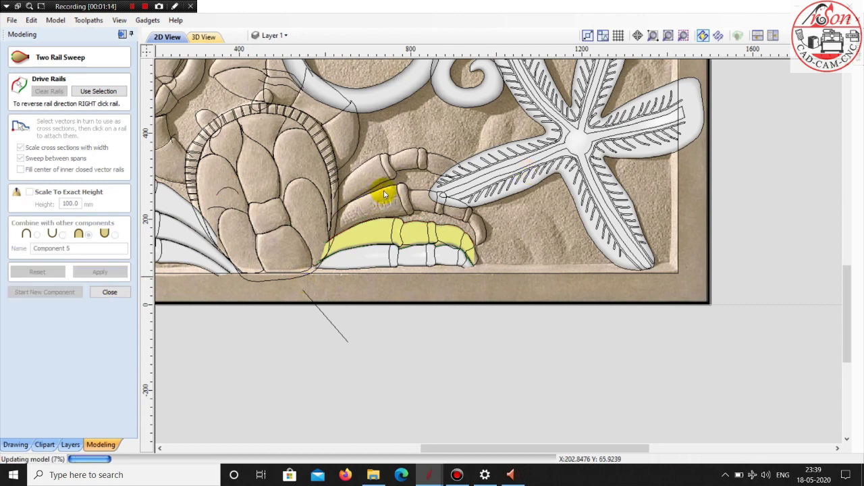
Sweep the third right leg as Component 6 and select the upper leg's edge curve
{"action": "left_click", "coordinate": [385, 192]}
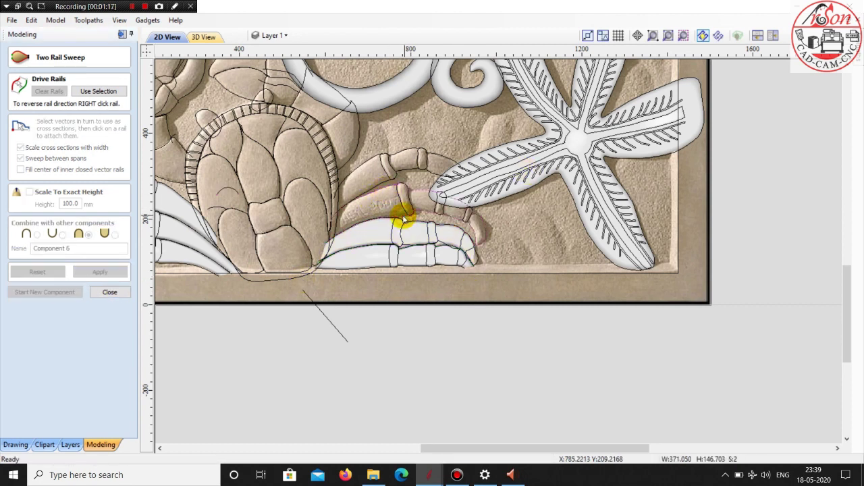
{"action": "left_click", "coordinate": [79, 91]}
{"action": "left_click", "coordinate": [225, 188]}
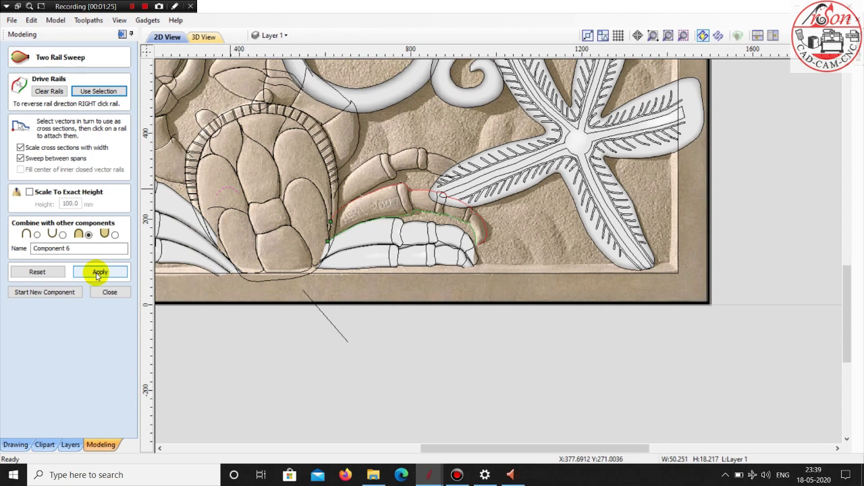
{"action": "left_click", "coordinate": [98, 274]}
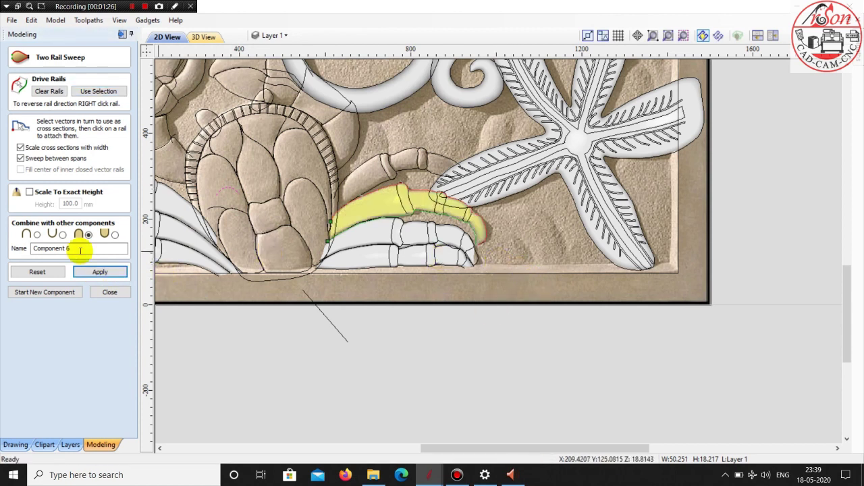
{"action": "left_click", "coordinate": [62, 292]}
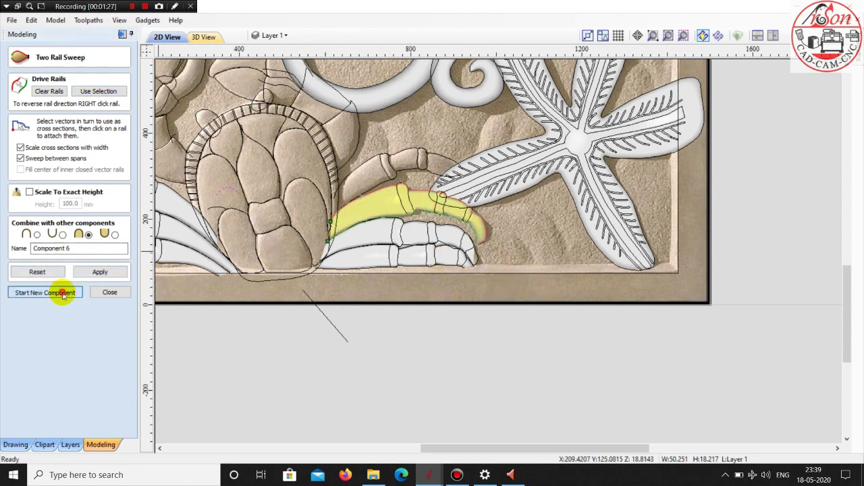
{"action": "left_click", "coordinate": [365, 163]}
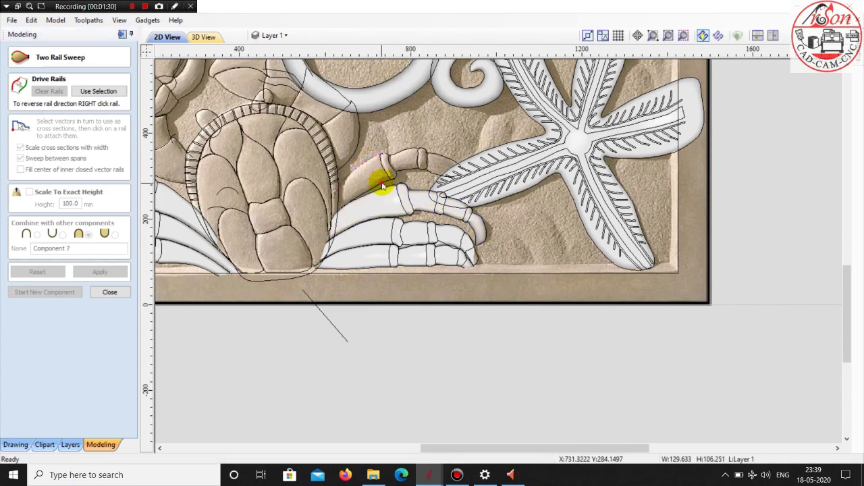
Select the upper leg's top and left edge curves and close the open sweep form
{"action": "scroll", "coordinate": [382, 172], "scroll_direction": "up", "scroll_amount": 2}
{"action": "scroll", "coordinate": [398, 138], "scroll_direction": "up", "scroll_amount": 2}
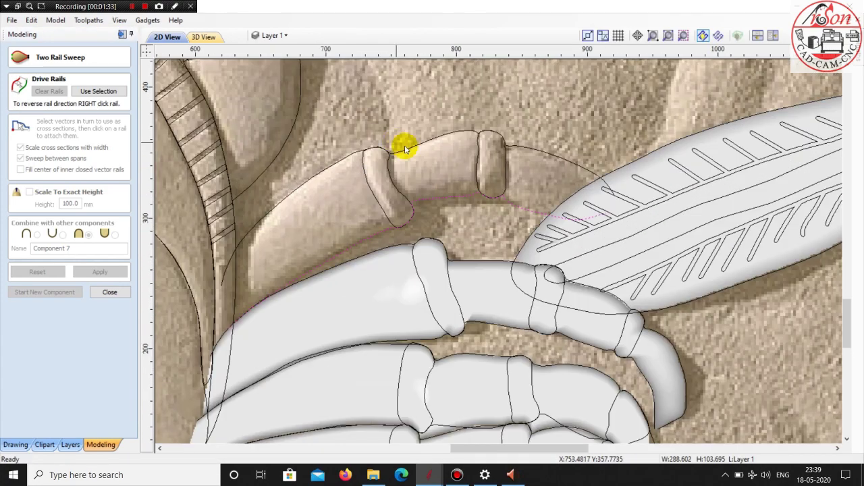
{"action": "scroll", "coordinate": [401, 145], "scroll_direction": "down", "scroll_amount": 2}
{"action": "scroll", "coordinate": [492, 193], "scroll_direction": "down", "scroll_amount": 1}
{"action": "scroll", "coordinate": [579, 168], "scroll_direction": "up", "scroll_amount": 2}
{"action": "scroll", "coordinate": [517, 169], "scroll_direction": "up", "scroll_amount": 2}
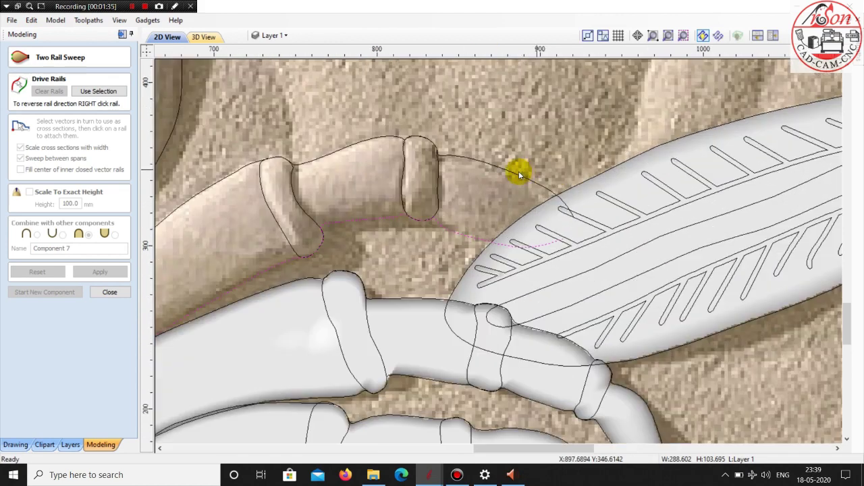
{"action": "left_click", "coordinate": [494, 167]}
{"action": "scroll", "coordinate": [331, 164], "scroll_direction": "down", "scroll_amount": 2}
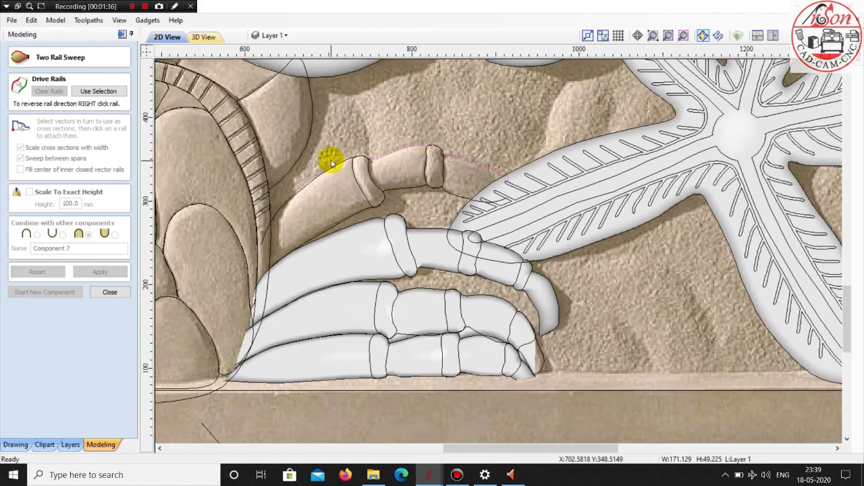
{"action": "scroll", "coordinate": [344, 160], "scroll_direction": "up", "scroll_amount": 1}
{"action": "scroll", "coordinate": [347, 160], "scroll_direction": "up", "scroll_amount": 1}
{"action": "left_click", "coordinate": [353, 160]}
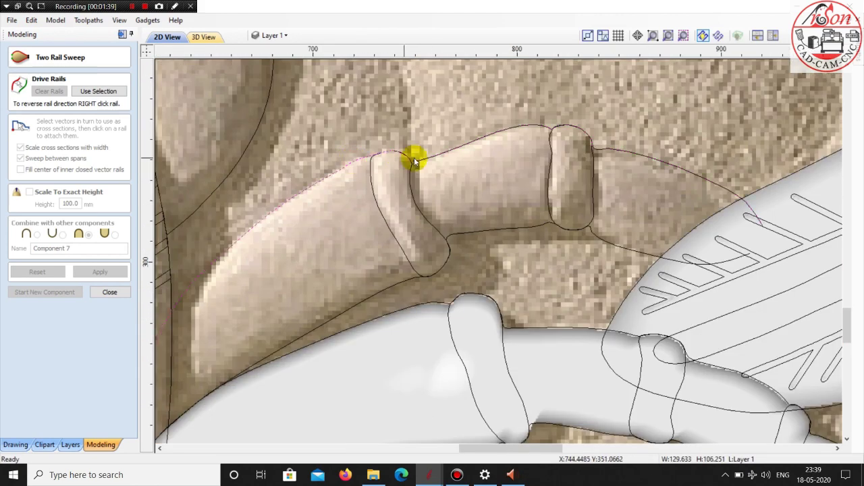
{"action": "left_click", "coordinate": [109, 291]}
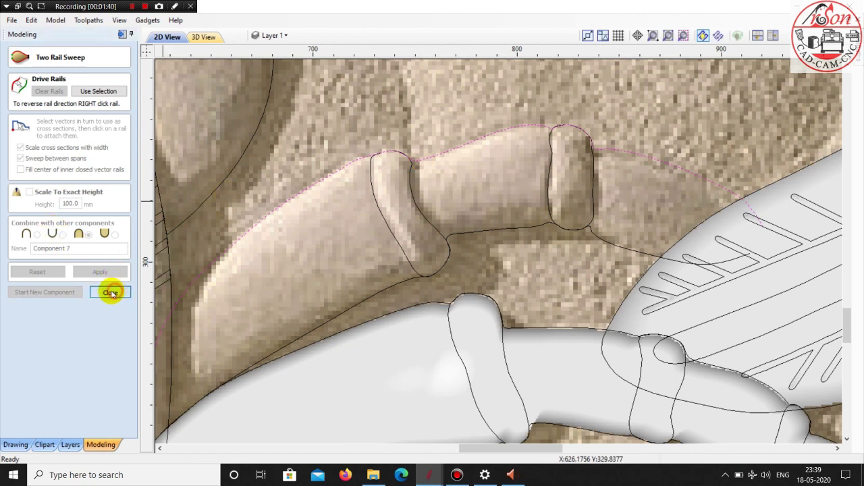
Reselect the upper leg's left edge curve and return to the modelling tools
{"action": "left_click", "coordinate": [359, 162]}
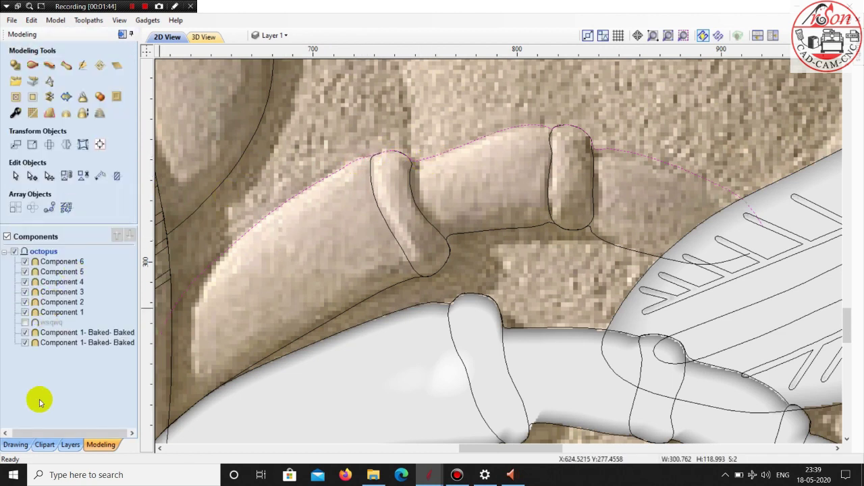
{"action": "left_click", "coordinate": [17, 444]}
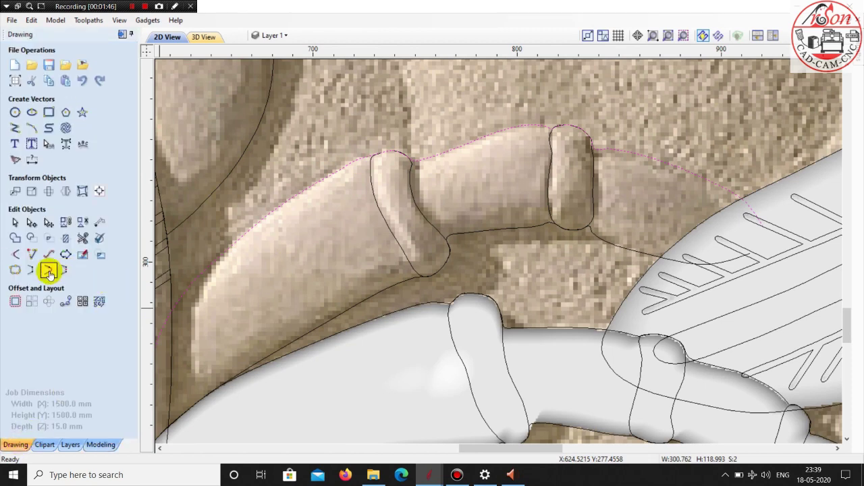
{"action": "scroll", "coordinate": [272, 222], "scroll_direction": "down", "scroll_amount": 2}
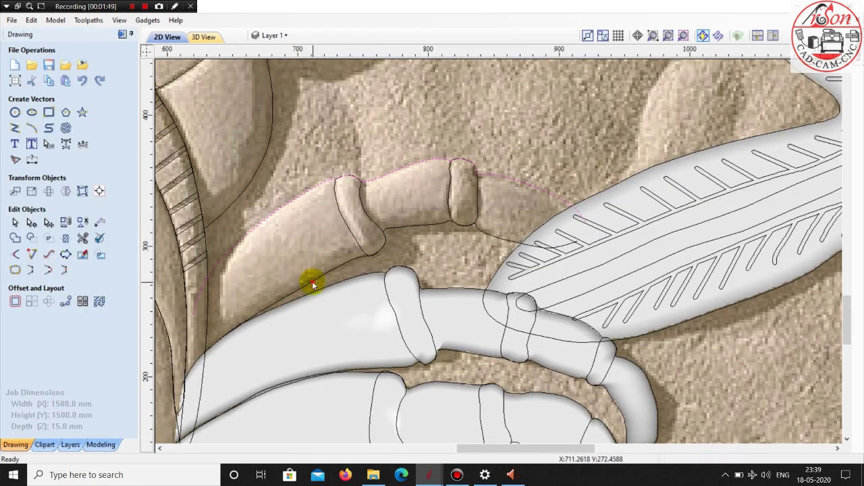
{"action": "scroll", "coordinate": [252, 281], "scroll_direction": "down", "scroll_amount": 2}
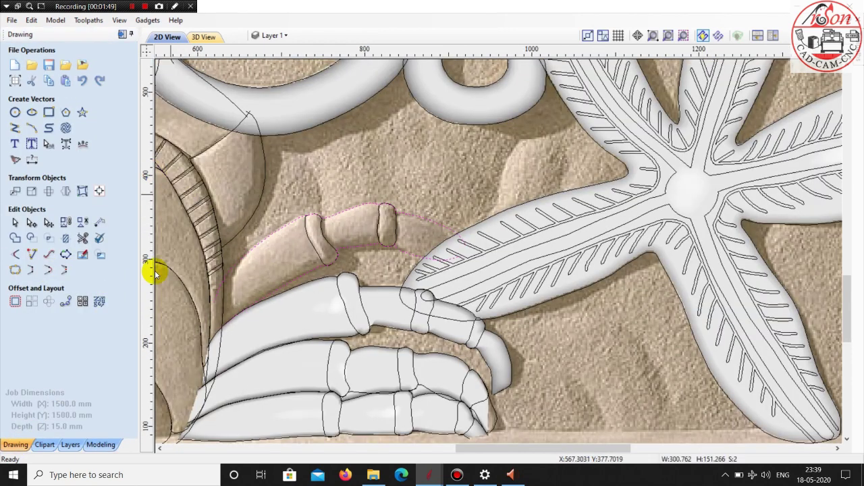
{"action": "left_click", "coordinate": [96, 444]}
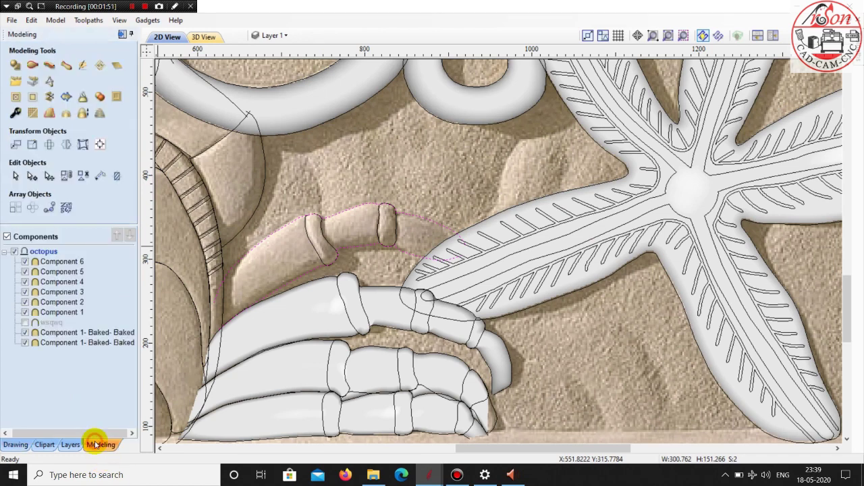
Two-rail sweep the upper right leg as Component 7 and check it in 3D
{"action": "left_click", "coordinate": [32, 67]}
{"action": "left_click", "coordinate": [85, 92]}
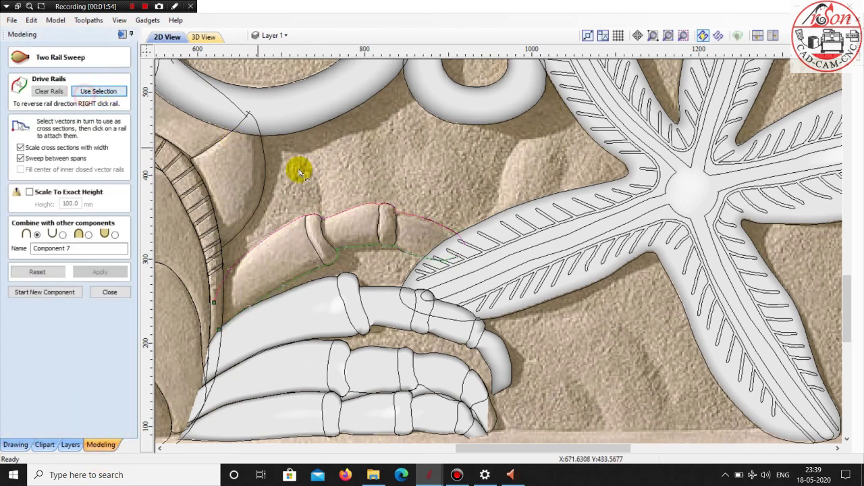
{"action": "scroll", "coordinate": [378, 210], "scroll_direction": "down", "scroll_amount": 2}
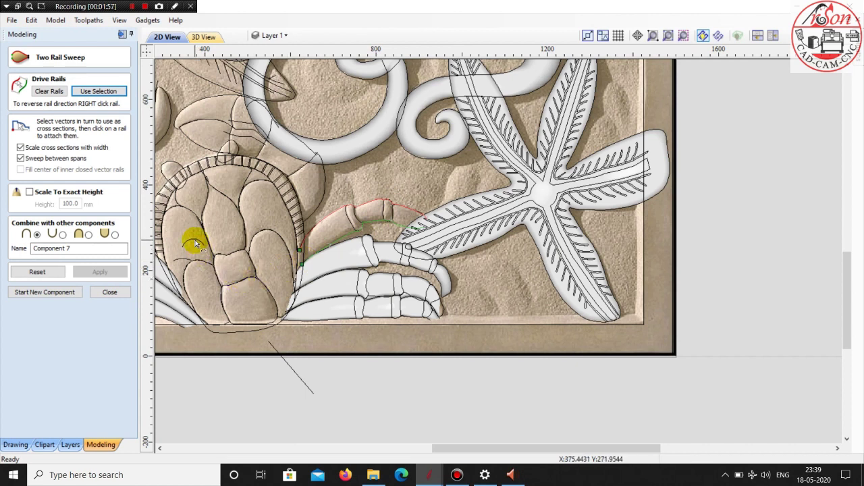
{"action": "left_click", "coordinate": [89, 234]}
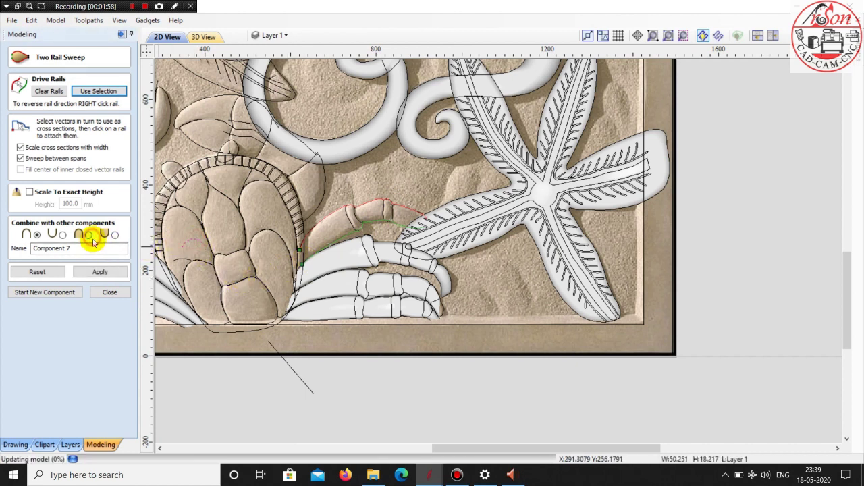
{"action": "left_click", "coordinate": [98, 273]}
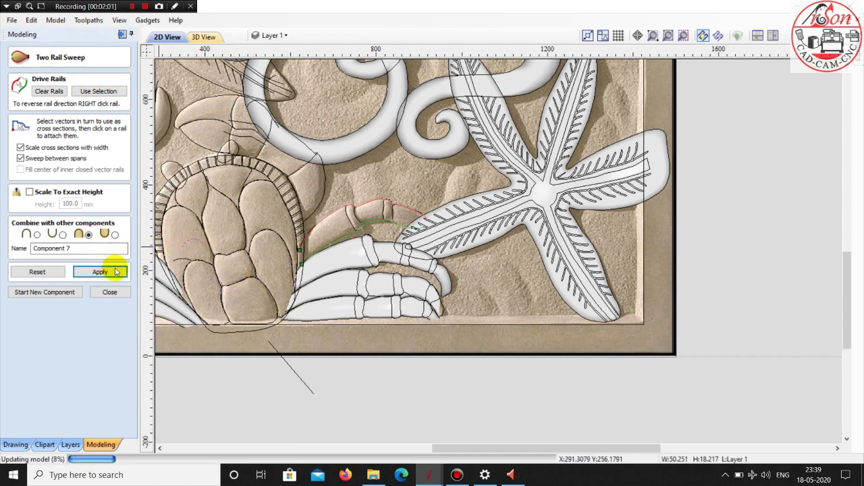
{"action": "left_click", "coordinate": [30, 292]}
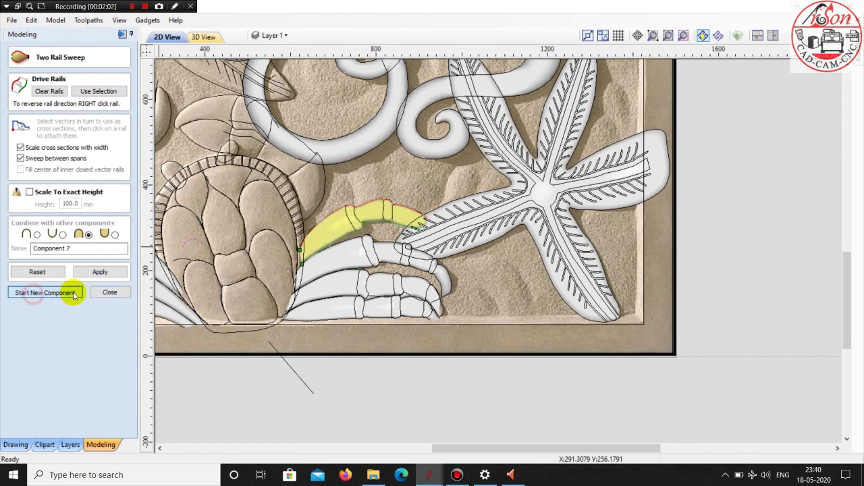
{"action": "left_click", "coordinate": [109, 293]}
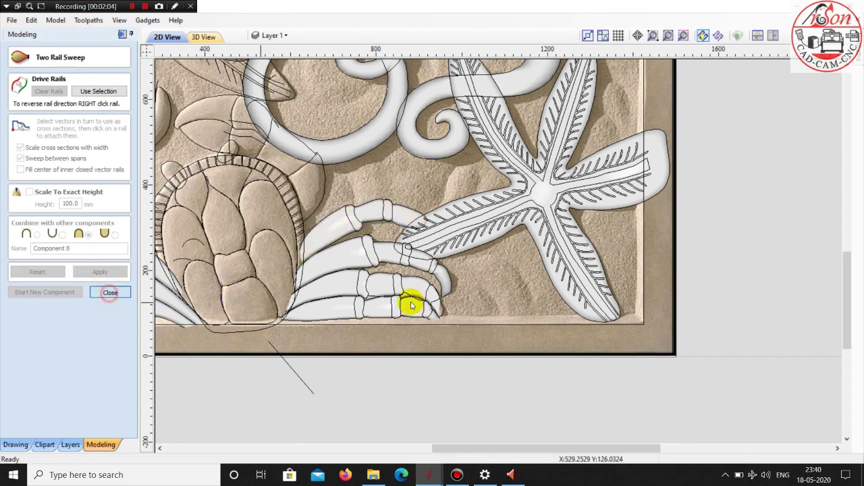
{"action": "left_click", "coordinate": [204, 37]}
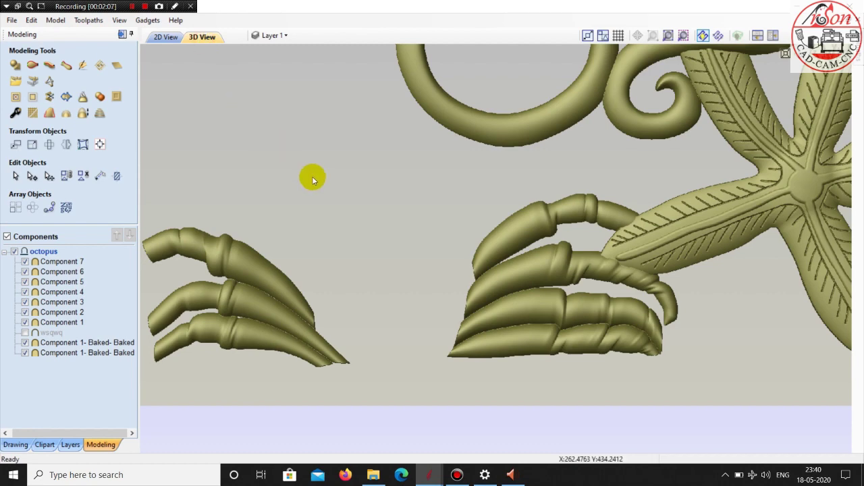
Tilt the 3D relief to review it, then zoom in on the crab in 2D
{"action": "scroll", "coordinate": [312, 176], "scroll_direction": "down", "scroll_amount": 3}
{"action": "mouse_move", "coordinate": [382, 280]}
{"action": "left_mouse_down"}
{"action": "mouse_move", "coordinate": [295, 239]}
{"action": "mouse_move", "coordinate": [478, 312]}
{"action": "left_mouse_up"}
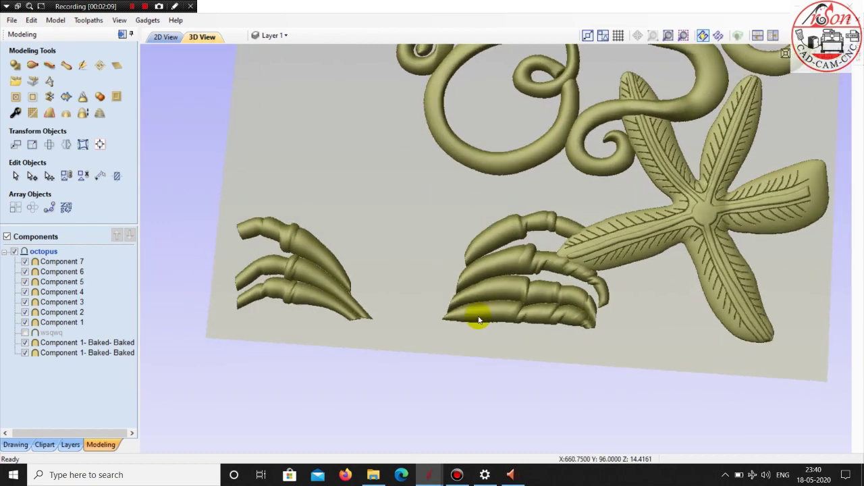
{"action": "left_click", "coordinate": [168, 39]}
{"action": "scroll", "coordinate": [290, 260], "scroll_direction": "up", "scroll_amount": 1}
{"action": "scroll", "coordinate": [285, 284], "scroll_direction": "up", "scroll_amount": 1}
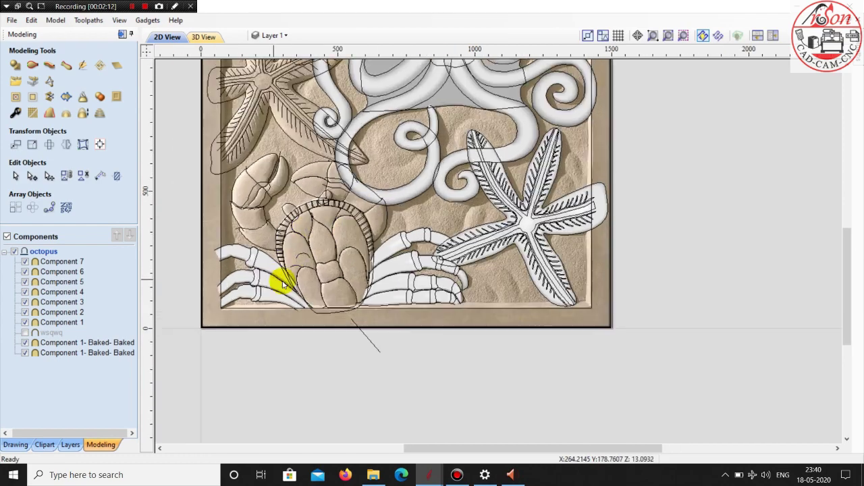
{"action": "scroll", "coordinate": [297, 301], "scroll_direction": "up", "scroll_amount": 1}
{"action": "scroll", "coordinate": [300, 304], "scroll_direction": "up", "scroll_amount": 1}
{"action": "scroll", "coordinate": [304, 293], "scroll_direction": "up", "scroll_amount": 1}
{"action": "scroll", "coordinate": [324, 276], "scroll_direction": "up", "scroll_amount": 1}
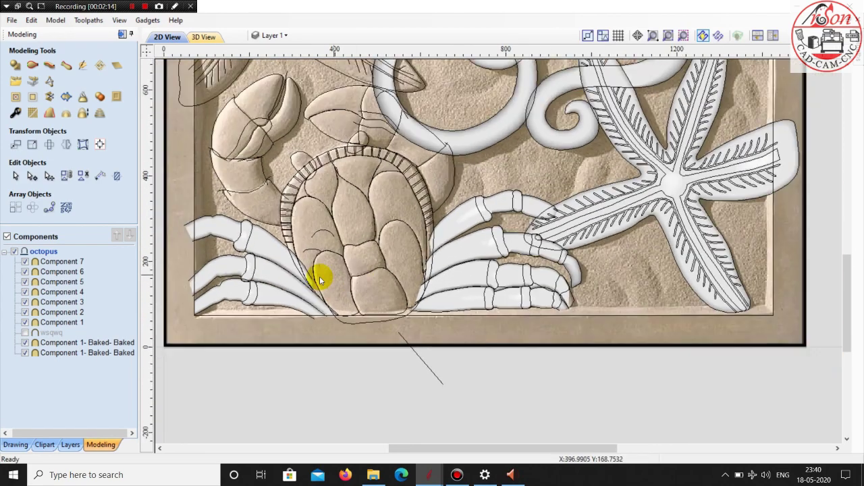
{"action": "scroll", "coordinate": [283, 325], "scroll_direction": "up", "scroll_amount": 1}
{"action": "scroll", "coordinate": [283, 323], "scroll_direction": "up", "scroll_amount": 1}
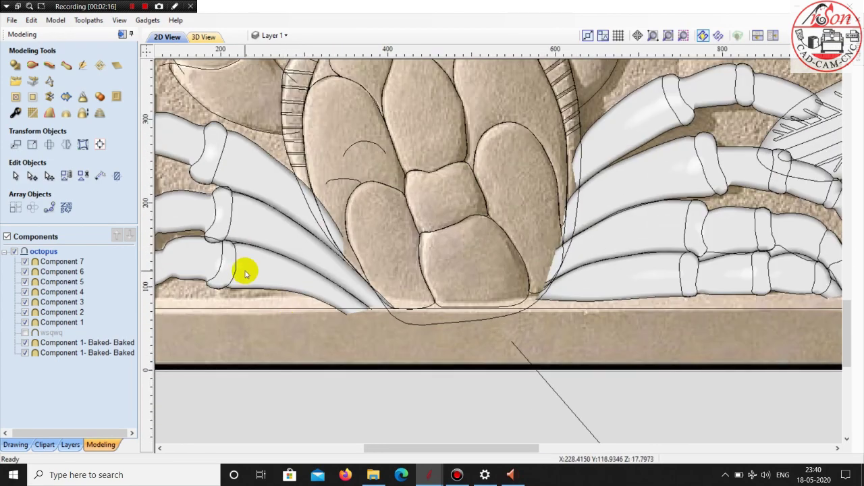
Recheck the crab legs in 3D, then select the lower-left leg's short outlines
{"action": "left_click", "coordinate": [214, 36]}
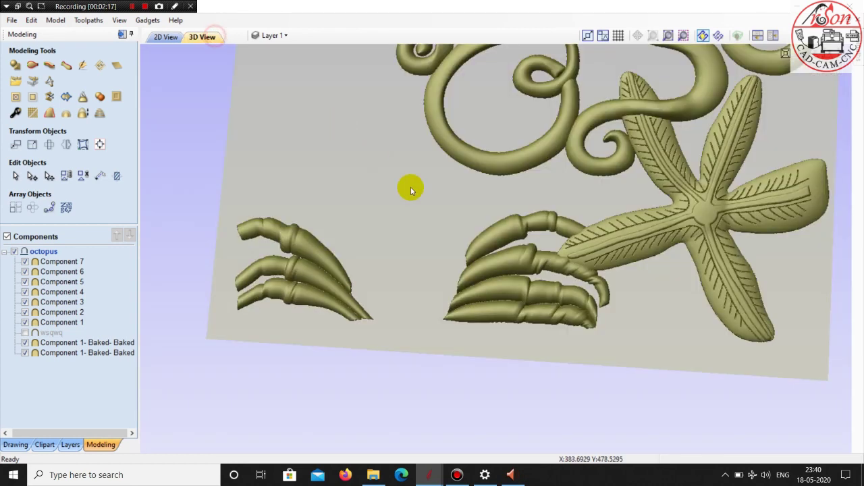
{"action": "left_click", "coordinate": [162, 37]}
{"action": "scroll", "coordinate": [260, 227], "scroll_direction": "down", "scroll_amount": 1}
{"action": "scroll", "coordinate": [256, 208], "scroll_direction": "up", "scroll_amount": 1}
{"action": "left_click", "coordinate": [258, 211]}
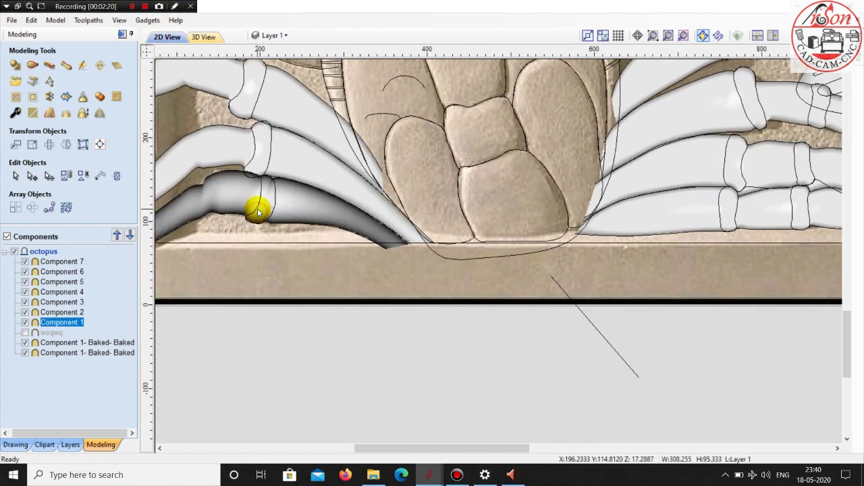
{"action": "left_click", "coordinate": [260, 206]}
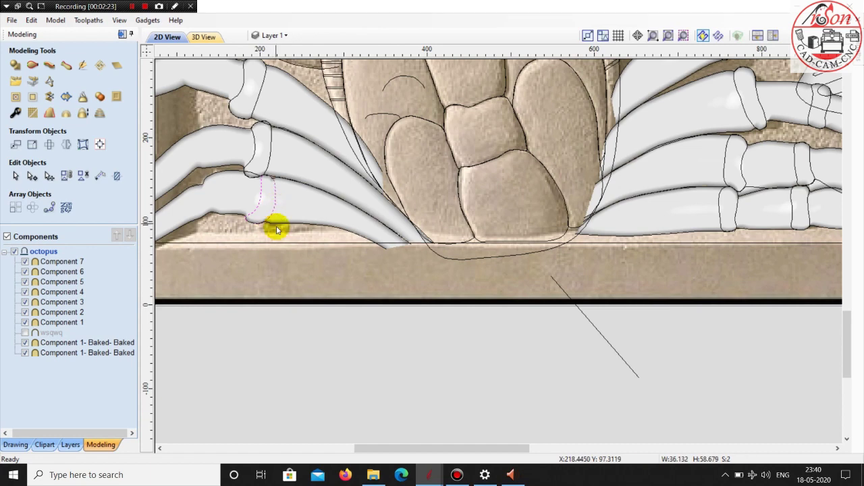
Start a Two Rail Sweep for the lower-left leg tip as Component 8
{"action": "scroll", "coordinate": [279, 227], "scroll_direction": "down", "scroll_amount": 1}
{"action": "scroll", "coordinate": [261, 210], "scroll_direction": "down", "scroll_amount": 1}
{"action": "scroll", "coordinate": [266, 215], "scroll_direction": "up", "scroll_amount": 1}
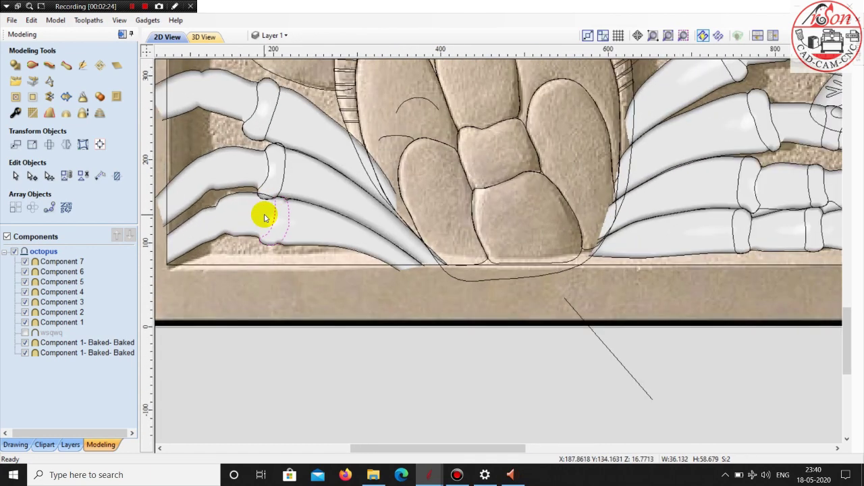
{"action": "left_click", "coordinate": [31, 70]}
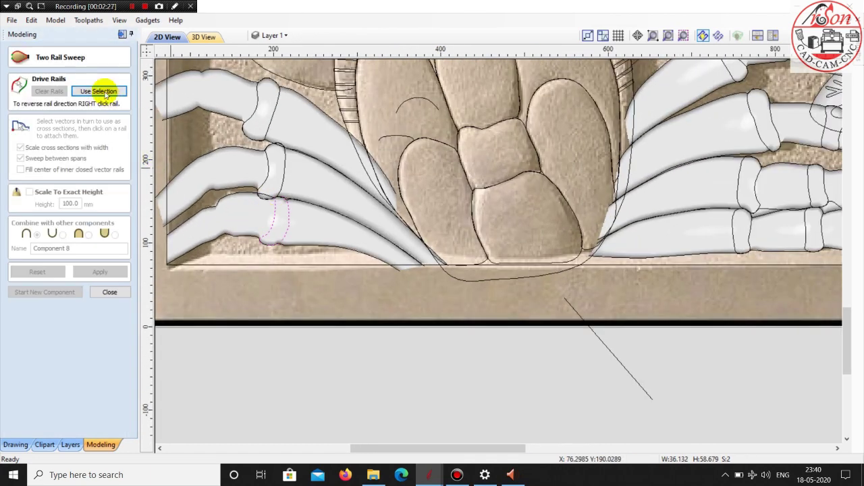
Sweep the first knuckle joint between the selected rails with the small arc cross-section, then inspect it in 3D
{"action": "left_click", "coordinate": [98, 91]}
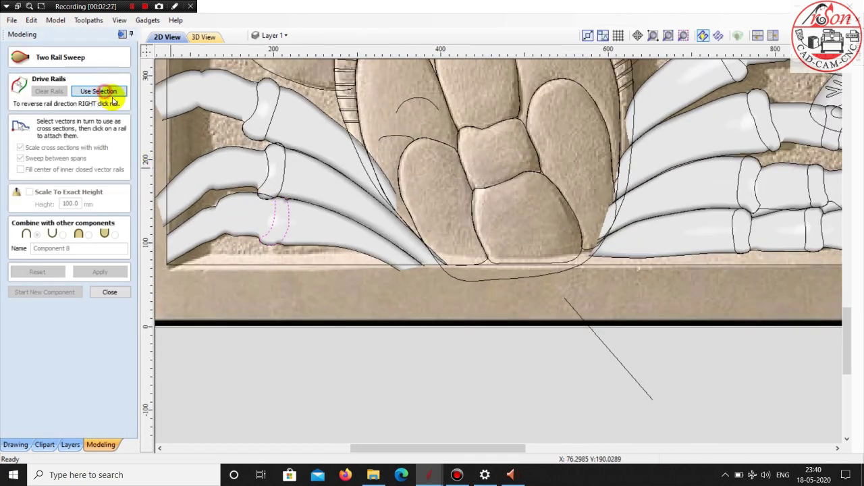
{"action": "left_click", "coordinate": [417, 100]}
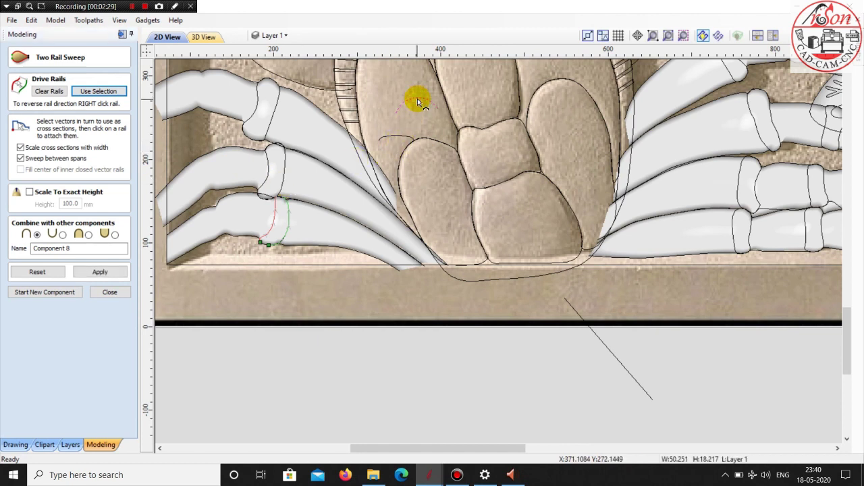
{"action": "left_click", "coordinate": [100, 271]}
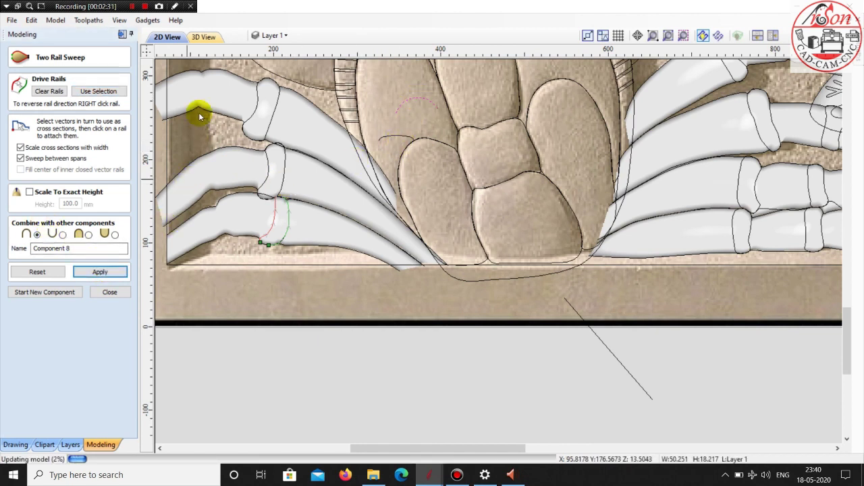
{"action": "left_click", "coordinate": [202, 37]}
{"action": "middle_click_drag", "start_coordinate": [369, 287], "coordinate": [455, 239]}
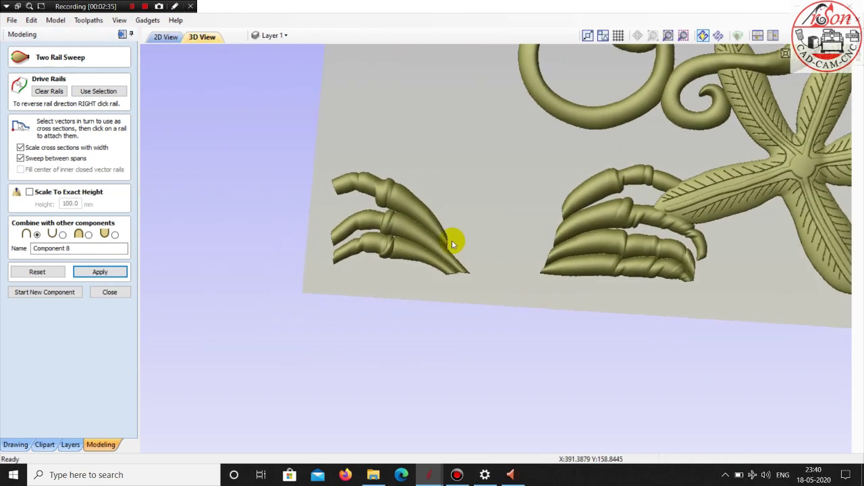
{"action": "scroll", "coordinate": [362, 241], "scroll_direction": "up", "scroll_amount": 2}
{"action": "scroll", "coordinate": [312, 248], "scroll_direction": "up", "scroll_amount": 2}
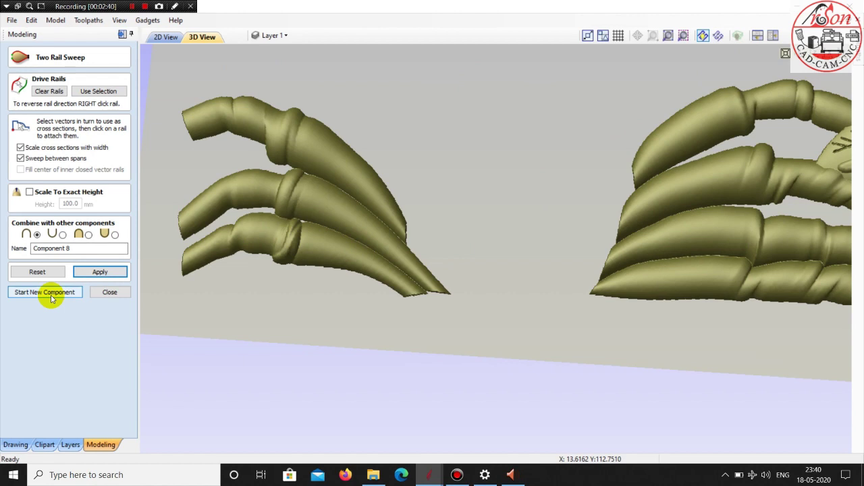
In a new component, sweep the next joint between its two outlines, reversing one rail
{"action": "left_click", "coordinate": [51, 297]}
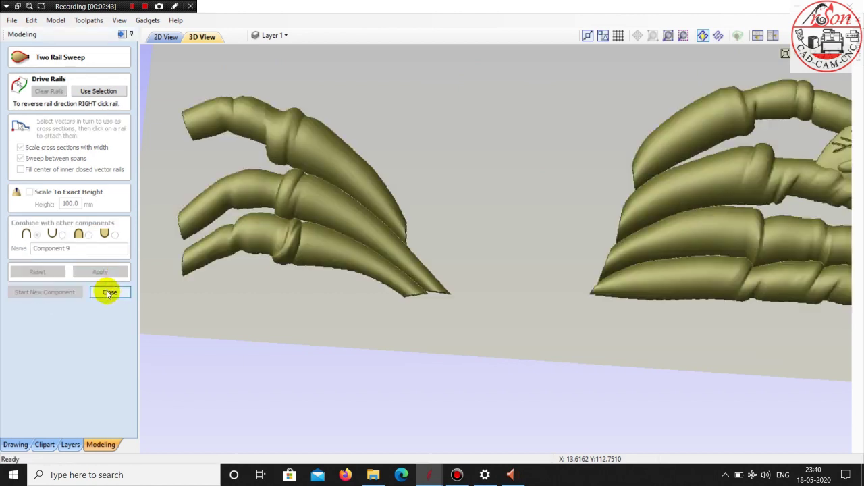
{"action": "left_click", "coordinate": [165, 36]}
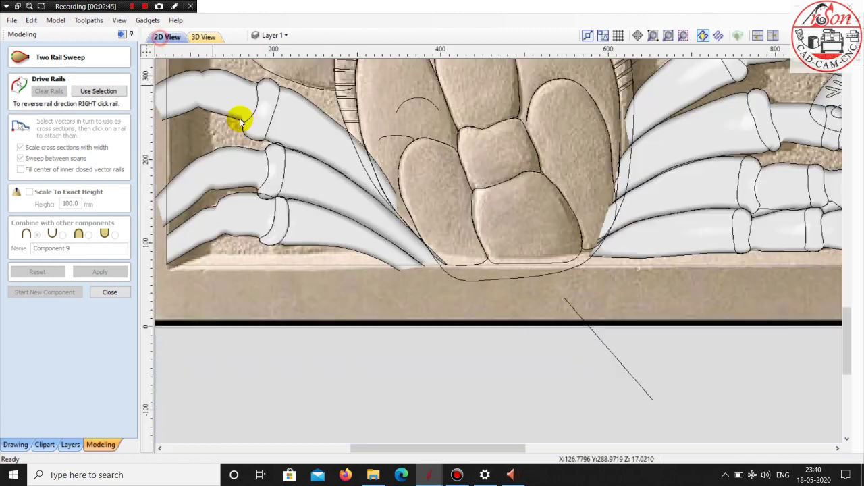
{"action": "left_click", "coordinate": [267, 174]}
{"action": "left_click", "coordinate": [283, 188], "text": "shift"}
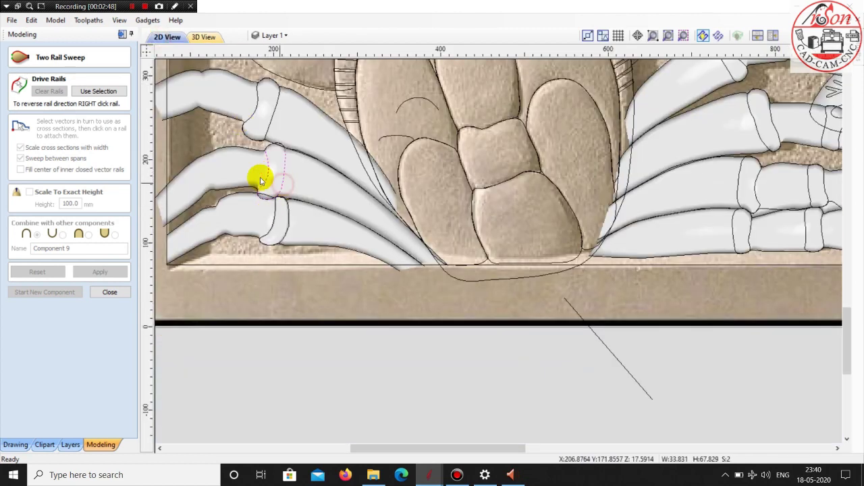
{"action": "left_click", "coordinate": [90, 91]}
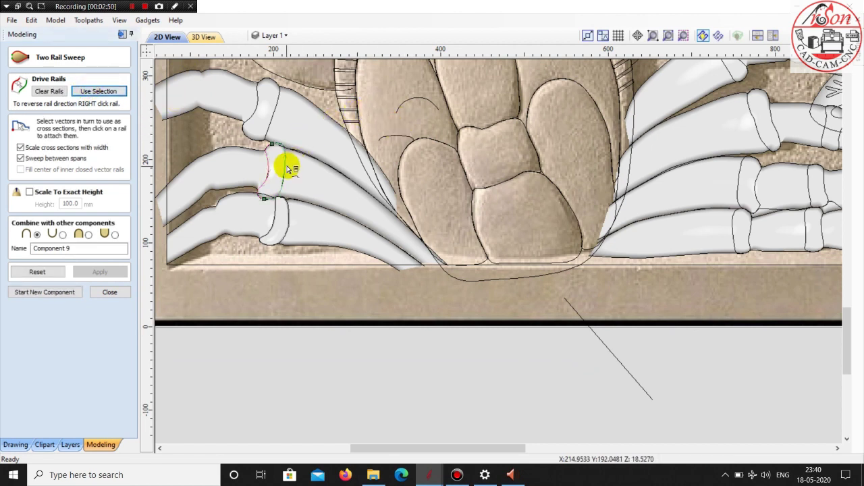
{"action": "right_click", "coordinate": [305, 175]}
{"action": "left_click", "coordinate": [305, 175]}
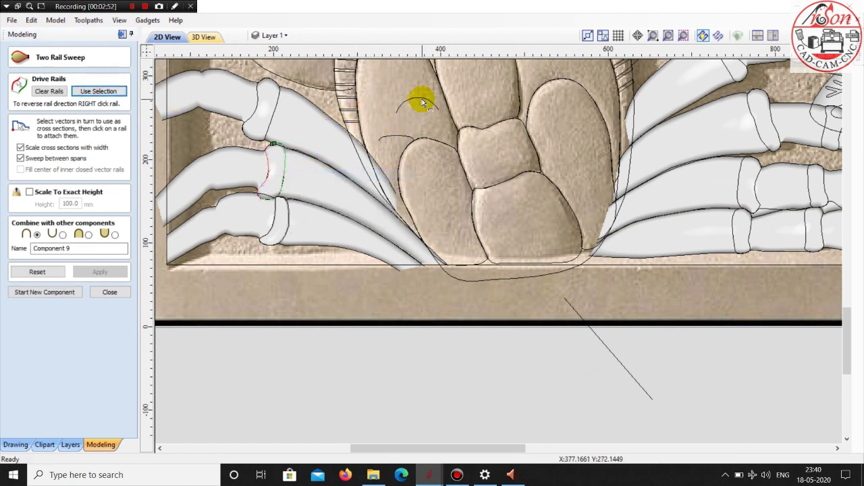
{"action": "left_click", "coordinate": [422, 102]}
{"action": "left_click", "coordinate": [102, 272]}
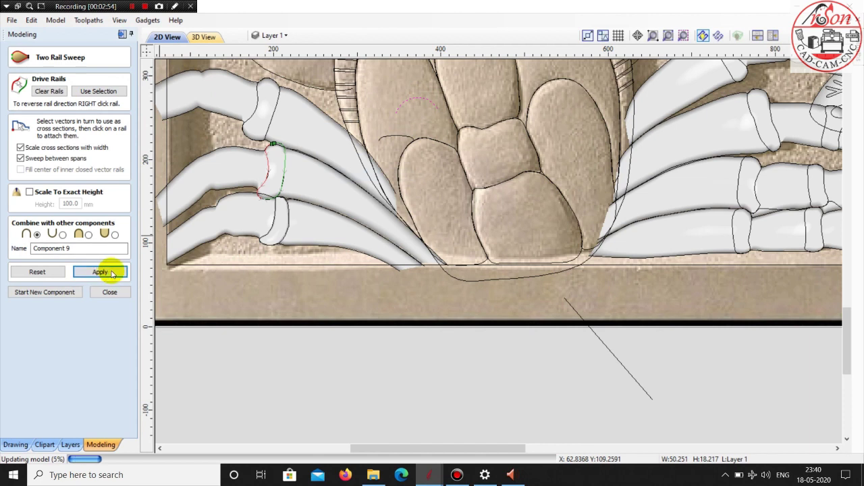
In a new component, sweep the top finger segment between its rail vectors using the arc
{"action": "left_click", "coordinate": [54, 292]}
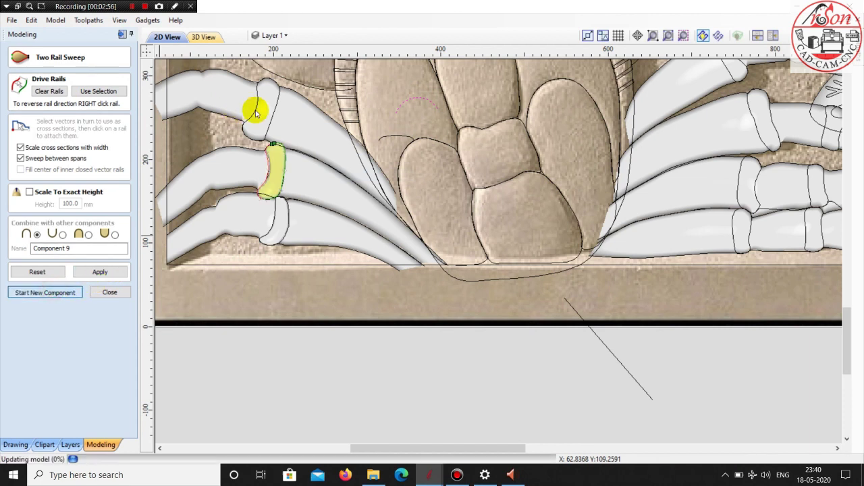
{"action": "left_click", "coordinate": [253, 112]}
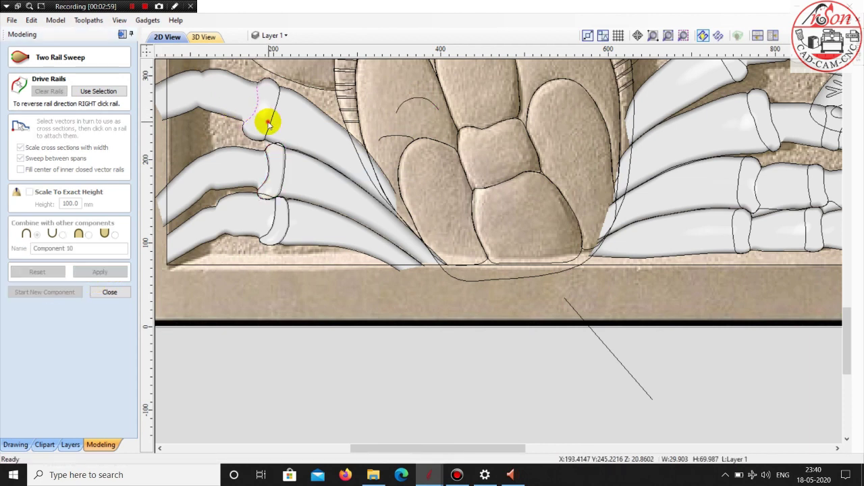
{"action": "left_click", "coordinate": [98, 91]}
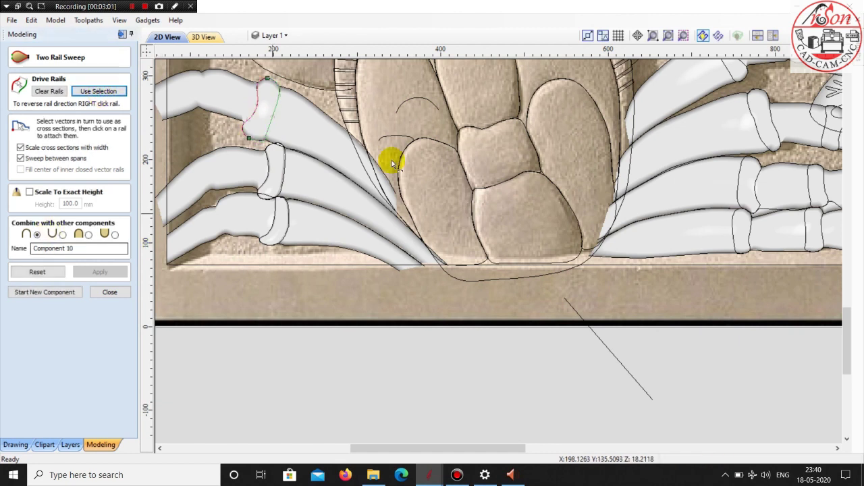
{"action": "left_click", "coordinate": [399, 109]}
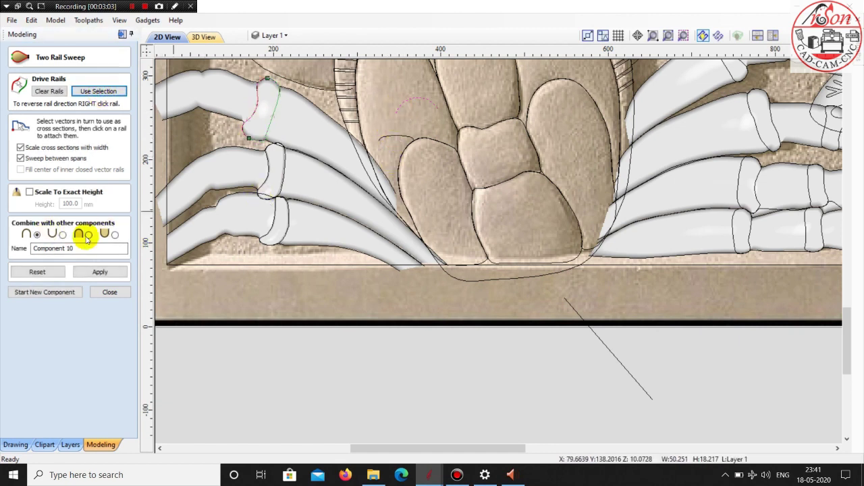
{"action": "left_click", "coordinate": [100, 271]}
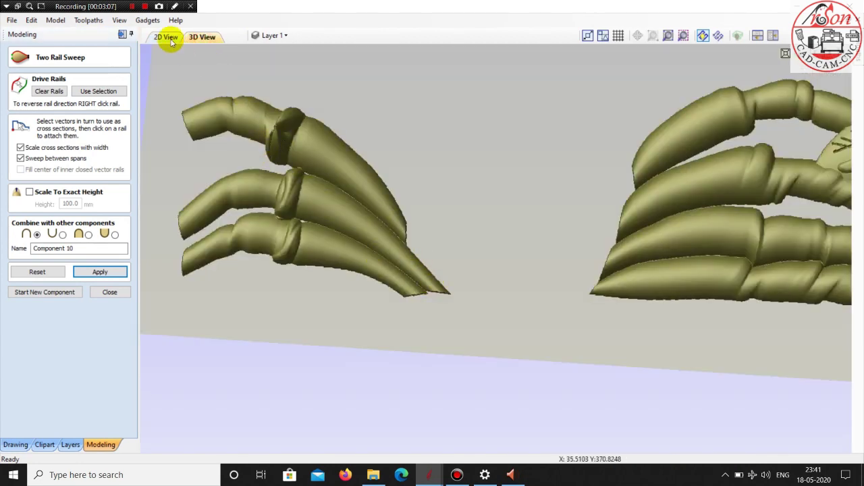
Reverse one drive rail of the top finger sweep, reapply it and check it in 3D
{"action": "left_click", "coordinate": [167, 37]}
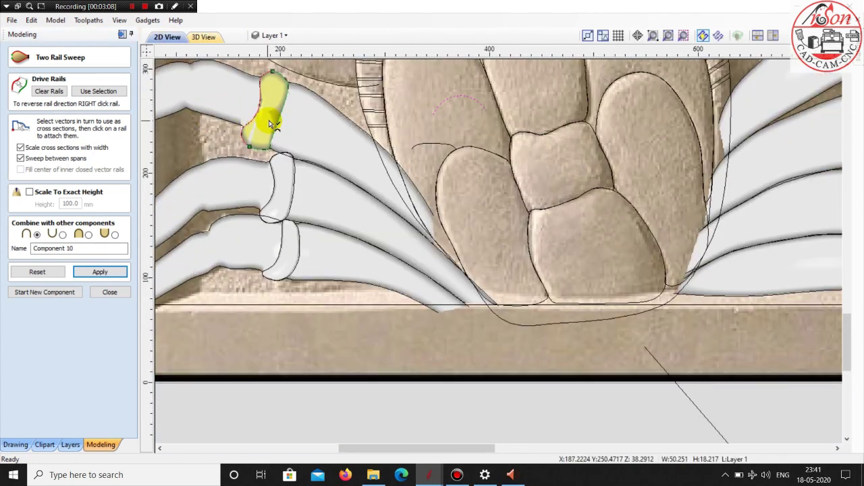
{"action": "right_click", "coordinate": [278, 116]}
{"action": "left_click", "coordinate": [290, 125]}
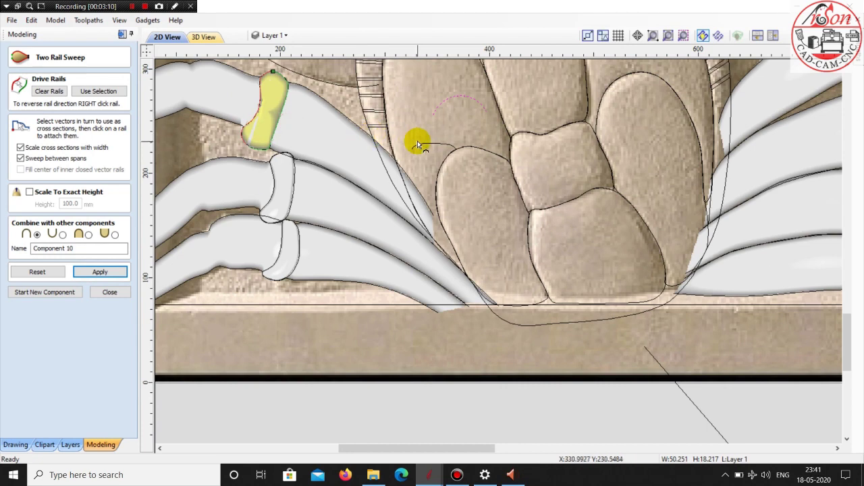
{"action": "left_click", "coordinate": [114, 271]}
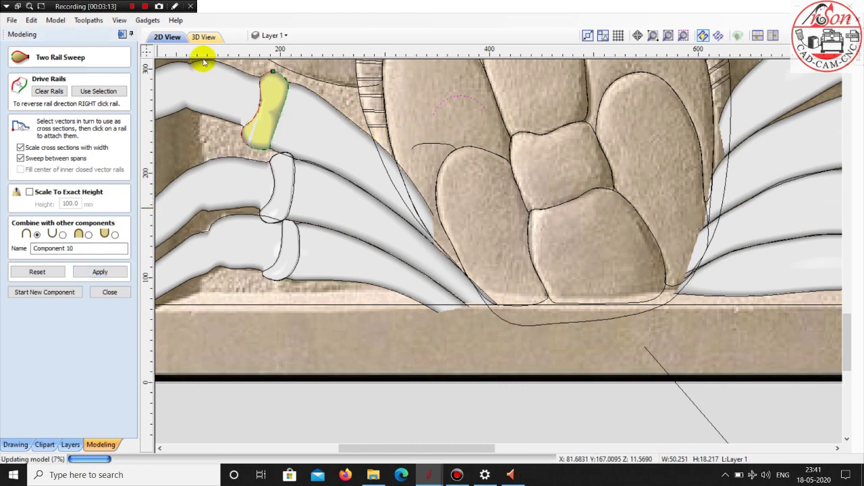
{"action": "left_click", "coordinate": [195, 37]}
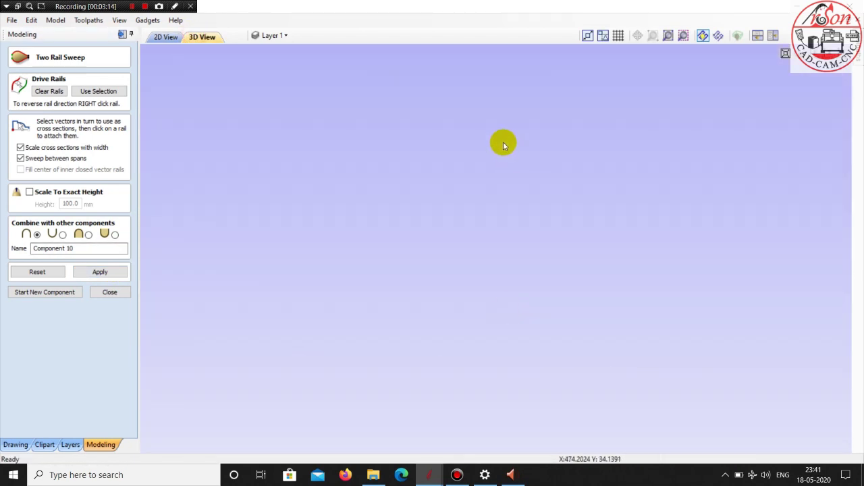
Orbit and zoom the 3D view to inspect the swept claw finger joints
{"action": "left_click", "coordinate": [162, 37]}
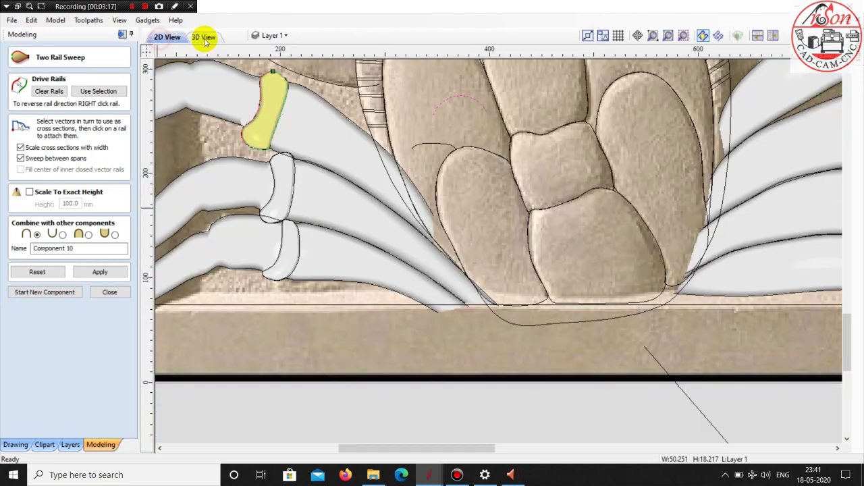
{"action": "left_click", "coordinate": [203, 38]}
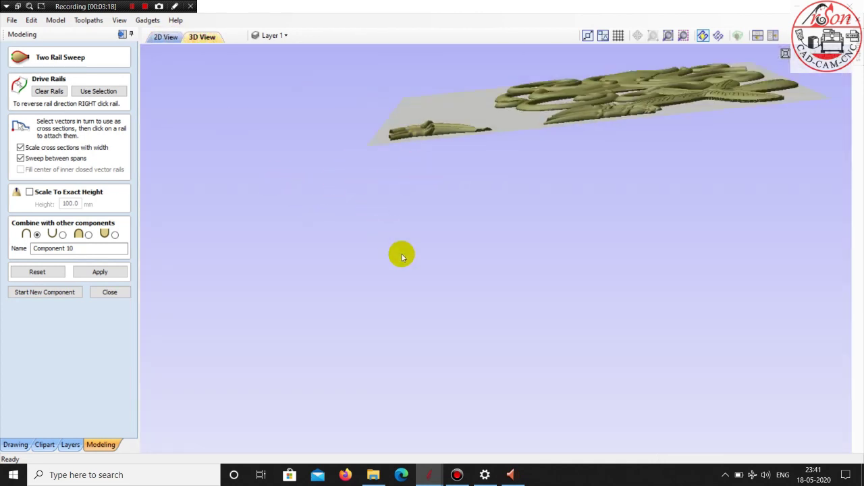
{"action": "left_click_drag", "start_coordinate": [499, 312], "coordinate": [498, 114]}
{"action": "scroll", "coordinate": [577, 150], "scroll_direction": "up", "scroll_amount": 5}
{"action": "scroll", "coordinate": [569, 179], "scroll_direction": "up", "scroll_amount": 3}
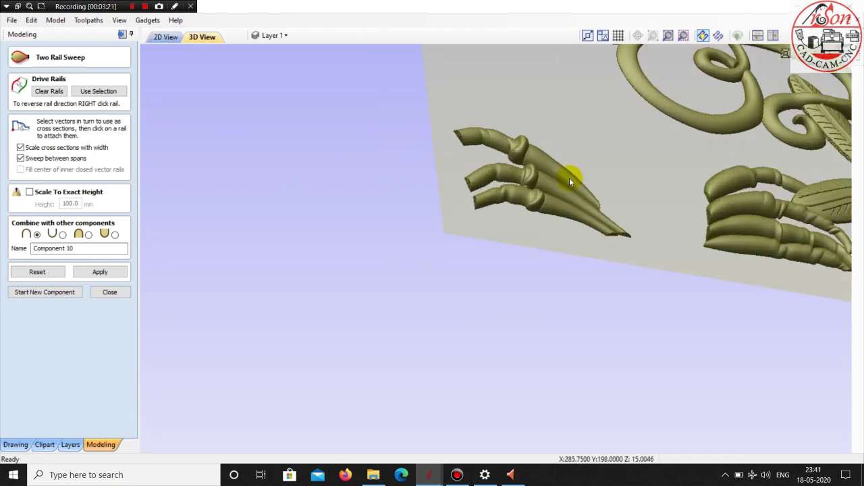
{"action": "scroll", "coordinate": [569, 179], "scroll_direction": "up", "scroll_amount": 2}
{"action": "mouse_move", "coordinate": [534, 75]}
{"action": "left_mouse_down"}
{"action": "mouse_move", "coordinate": [474, 164]}
{"action": "mouse_move", "coordinate": [515, 108]}
{"action": "left_mouse_up"}
{"action": "scroll", "coordinate": [461, 196], "scroll_direction": "up", "scroll_amount": 2}
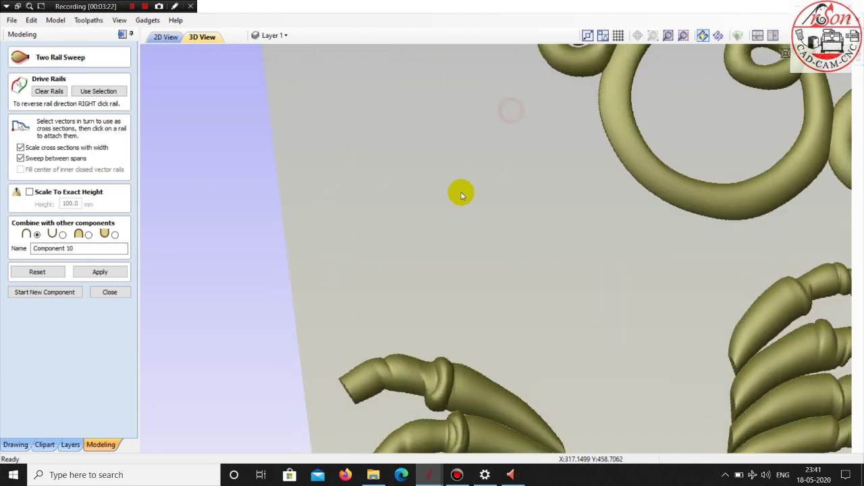
{"action": "scroll", "coordinate": [445, 168], "scroll_direction": "down", "scroll_amount": 1}
{"action": "scroll", "coordinate": [451, 241], "scroll_direction": "down", "scroll_amount": 2}
{"action": "scroll", "coordinate": [405, 236], "scroll_direction": "up", "scroll_amount": 1}
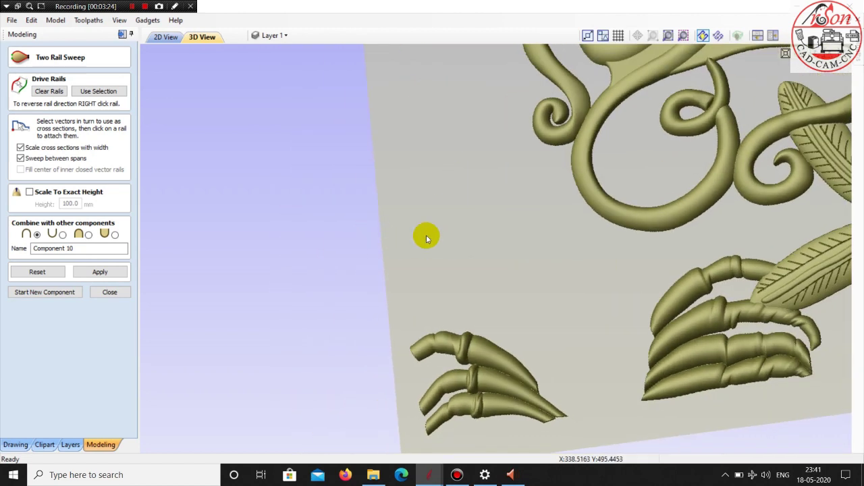
Start a new sweep component and reframe the 3D view on the claws
{"action": "left_click", "coordinate": [39, 293]}
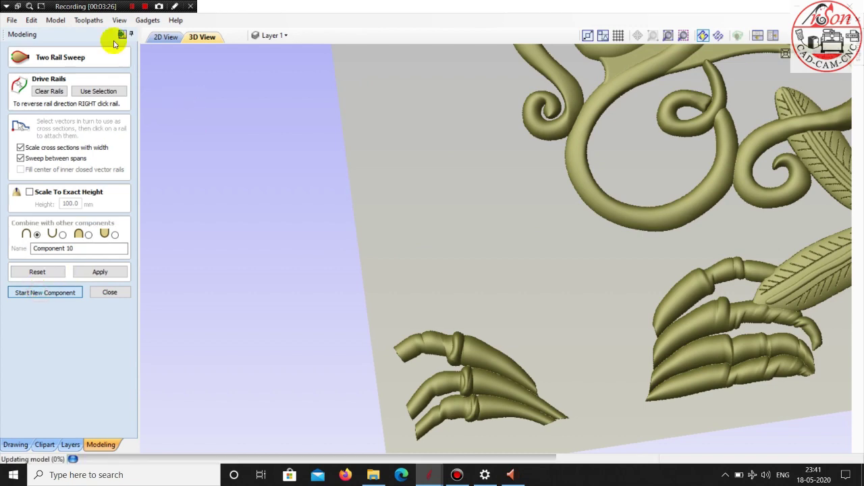
{"action": "left_click", "coordinate": [164, 37]}
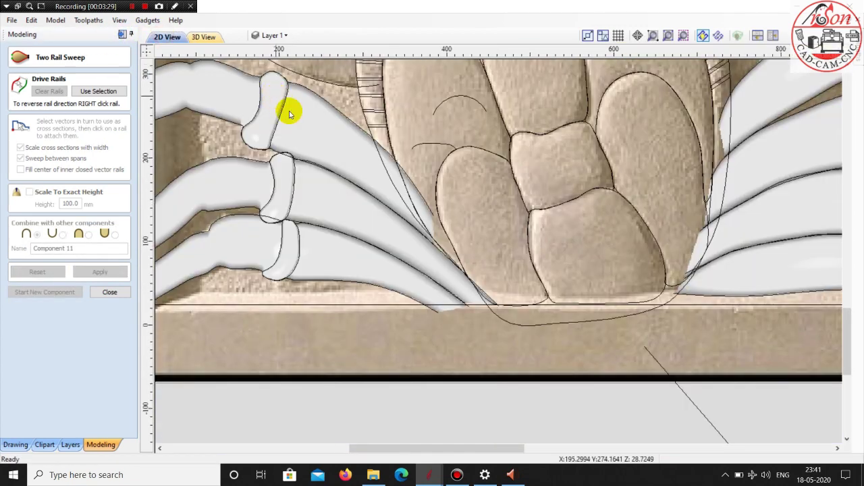
{"action": "left_click", "coordinate": [205, 37]}
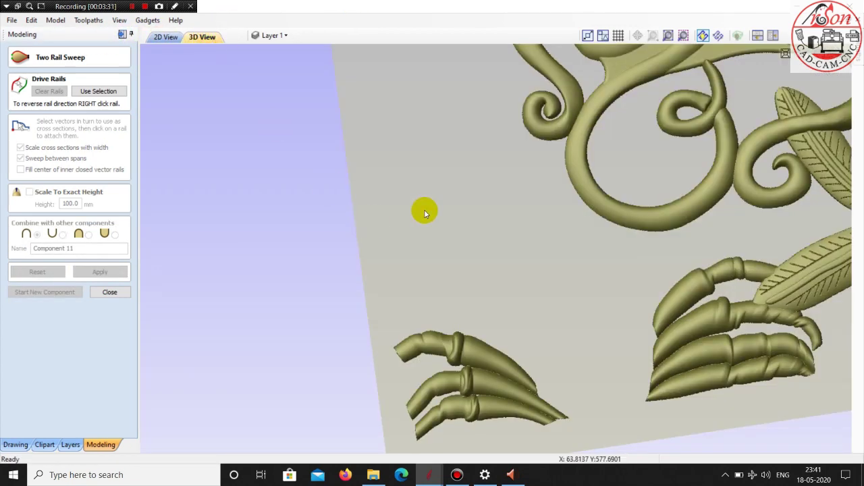
{"action": "scroll", "coordinate": [585, 202], "scroll_direction": "down", "scroll_amount": 3}
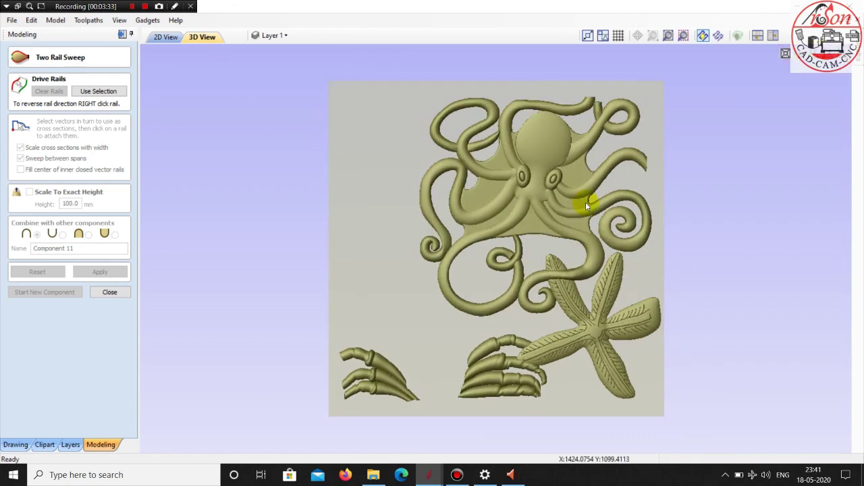
{"action": "middle_click_drag", "start_coordinate": [497, 216], "coordinate": [479, 88]}
{"action": "scroll", "coordinate": [478, 88], "scroll_direction": "up", "scroll_amount": 1}
{"action": "scroll", "coordinate": [392, 189], "scroll_direction": "up", "scroll_amount": 3}
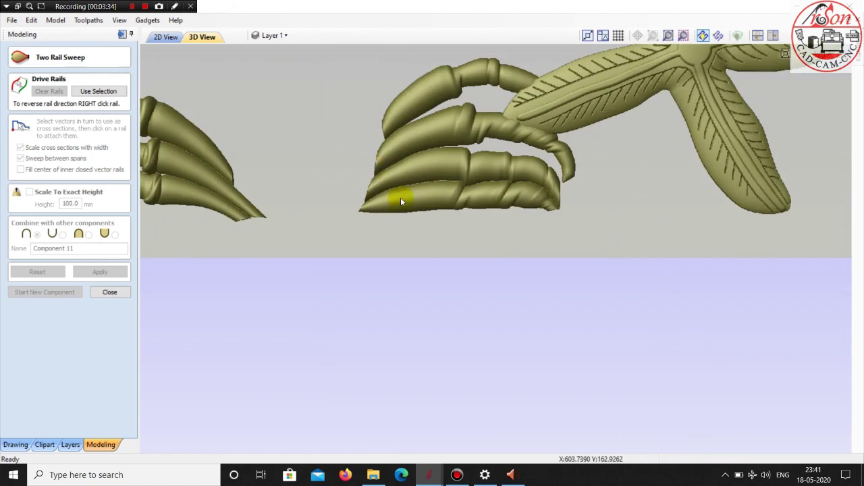
{"action": "left_click_drag", "start_coordinate": [401, 199], "coordinate": [598, 324]}
{"action": "scroll", "coordinate": [509, 228], "scroll_direction": "up", "scroll_amount": 2}
{"action": "middle_click_drag", "start_coordinate": [509, 228], "coordinate": [531, 172]}
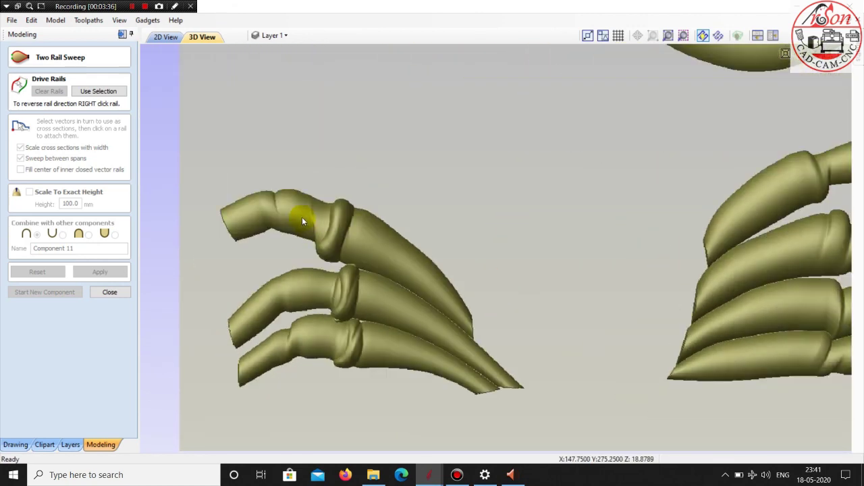
Select the middle claw finger component and close the Two Rail Sweep tool
{"action": "left_click", "coordinate": [302, 216]}
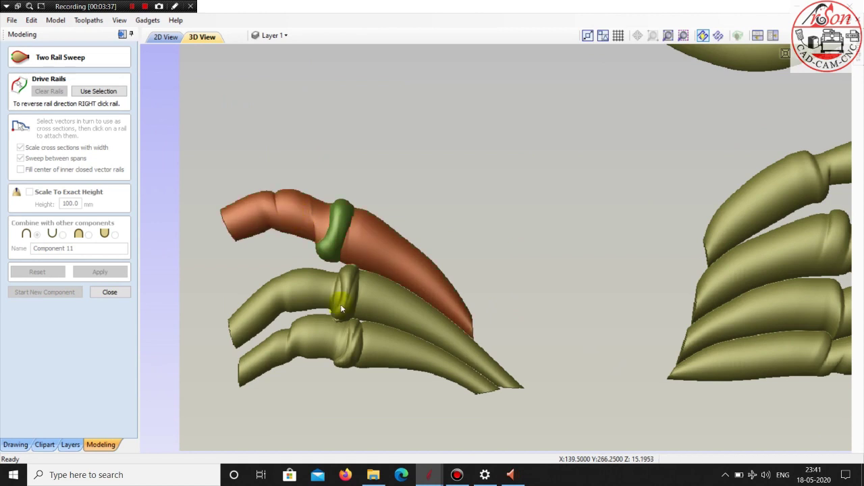
{"action": "left_click", "coordinate": [306, 300]}
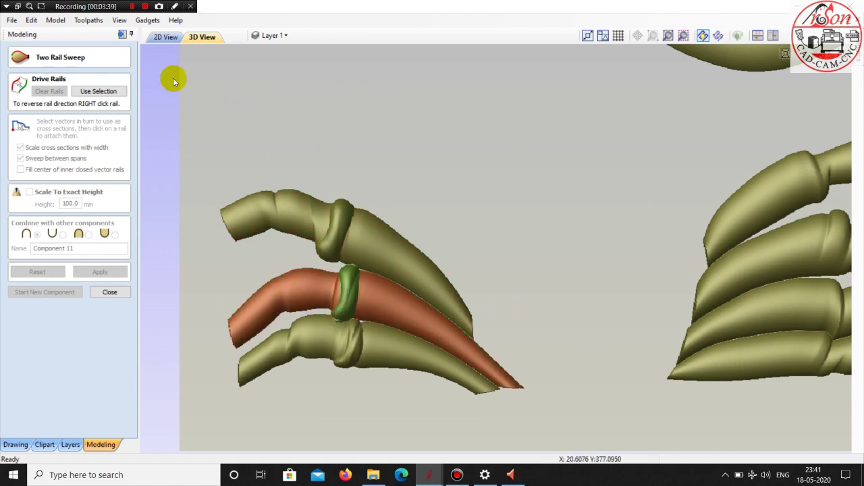
{"action": "left_click", "coordinate": [108, 292]}
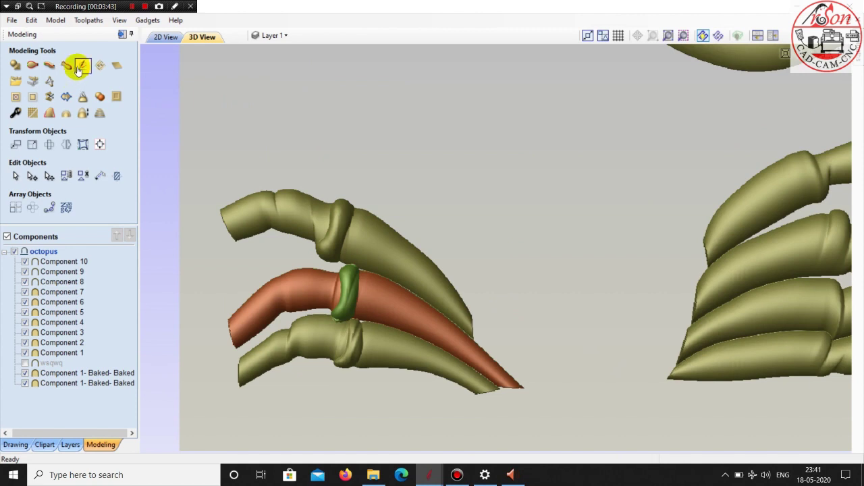
Enter Sculpting on the visible model, then exit it without sculpting anything
{"action": "left_click", "coordinate": [81, 65]}
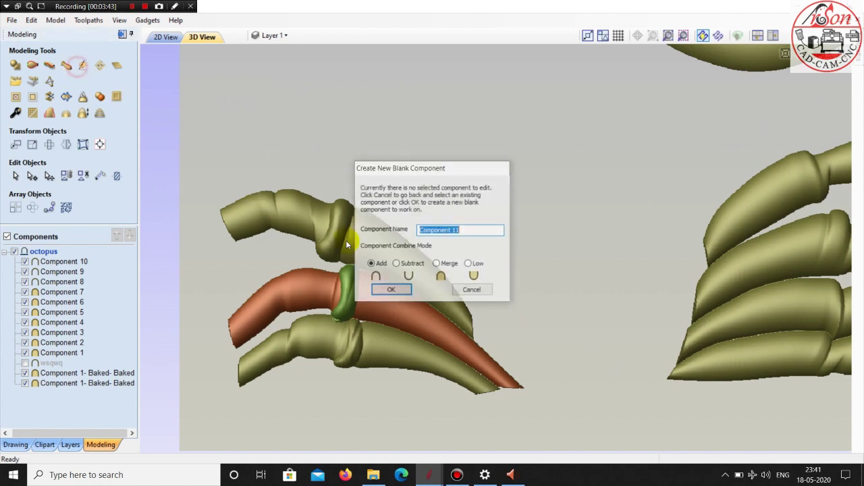
{"action": "left_click", "coordinate": [388, 291]}
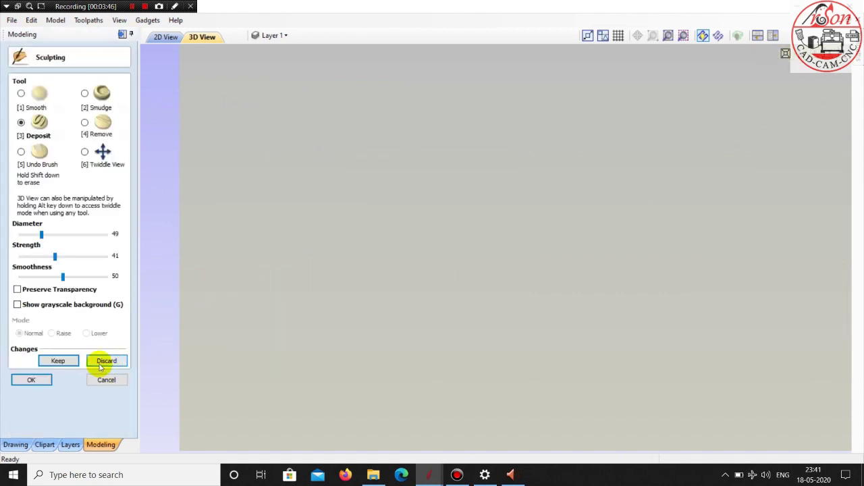
{"action": "left_click", "coordinate": [106, 360]}
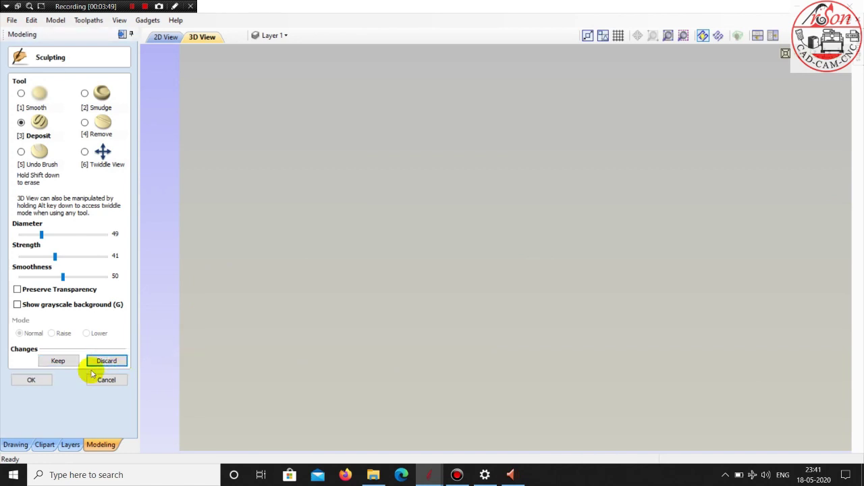
{"action": "left_click", "coordinate": [49, 361]}
{"action": "left_click", "coordinate": [25, 384]}
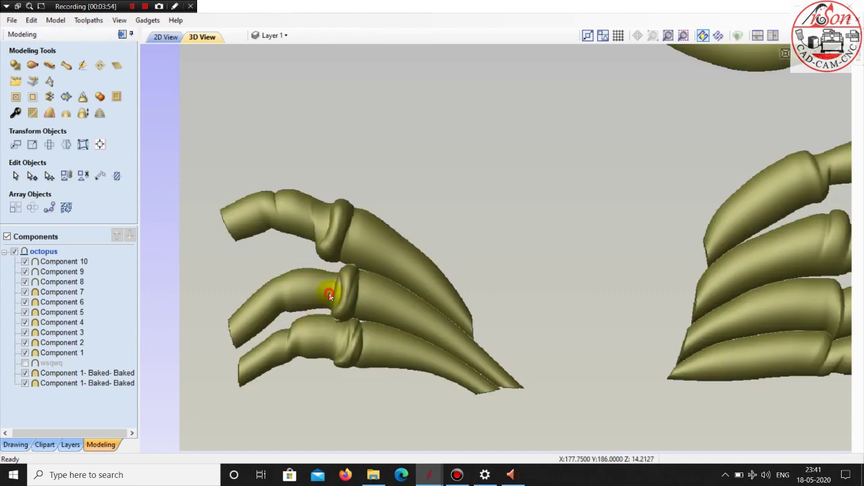
Select the middle finger component and Smooth-brush its knuckle ring bulge, keeping the result
{"action": "left_click", "coordinate": [330, 295]}
{"action": "left_click_drag", "start_coordinate": [331, 305], "coordinate": [473, 335]}
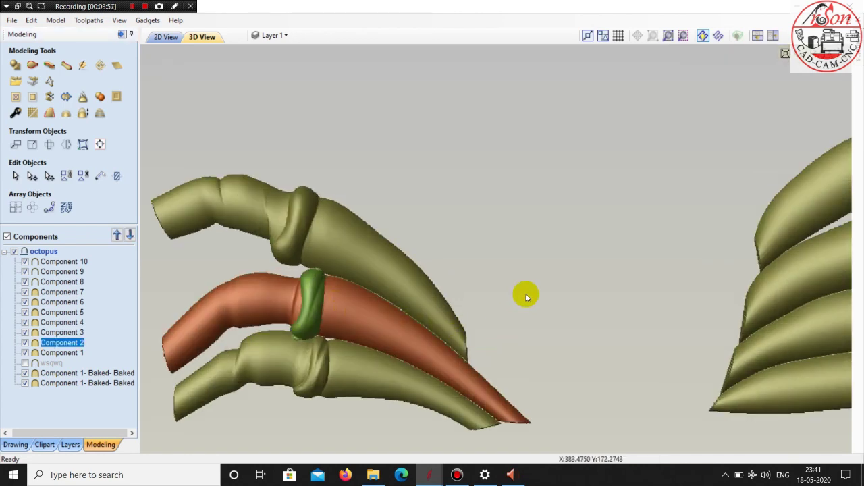
{"action": "left_click_drag", "start_coordinate": [526, 296], "coordinate": [536, 282]}
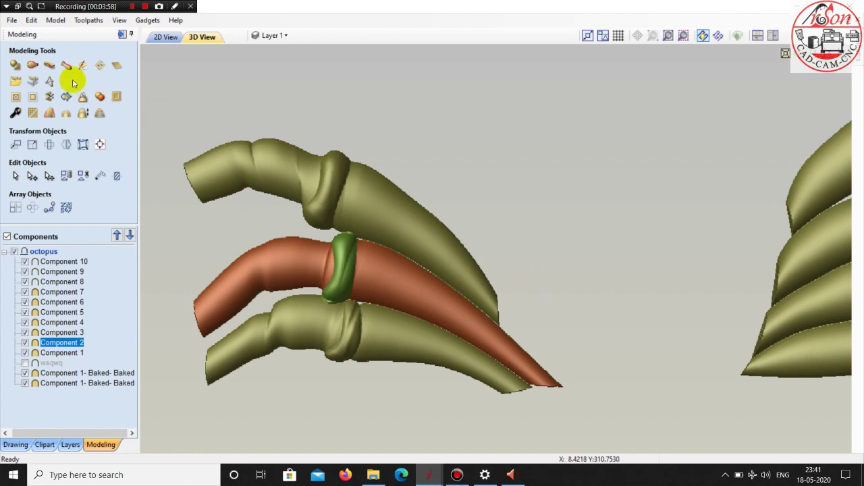
{"action": "left_click", "coordinate": [82, 69]}
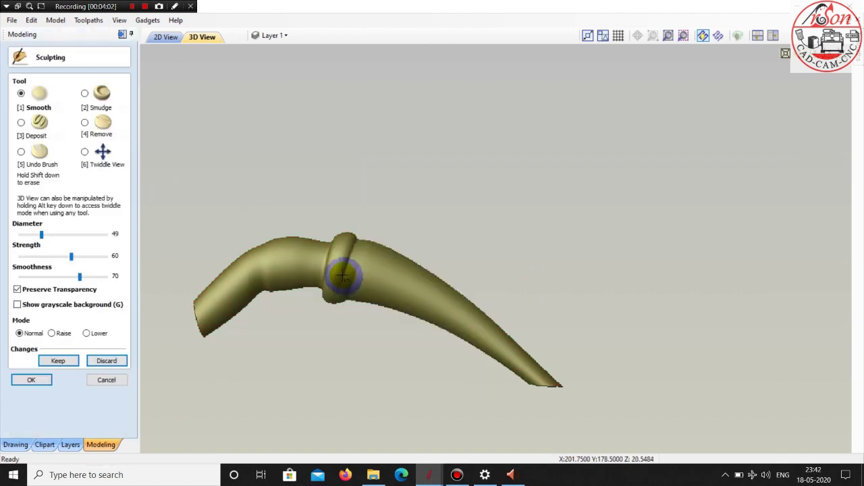
{"action": "mouse_move", "coordinate": [343, 275]}
{"action": "left_mouse_down"}
{"action": "mouse_move", "coordinate": [355, 270]}
{"action": "mouse_move", "coordinate": [353, 289]}
{"action": "mouse_move", "coordinate": [358, 271]}
{"action": "mouse_move", "coordinate": [343, 248]}
{"action": "mouse_move", "coordinate": [345, 263]}
{"action": "mouse_move", "coordinate": [328, 280]}
{"action": "mouse_move", "coordinate": [335, 270]}
{"action": "mouse_move", "coordinate": [332, 299]}
{"action": "left_mouse_up"}
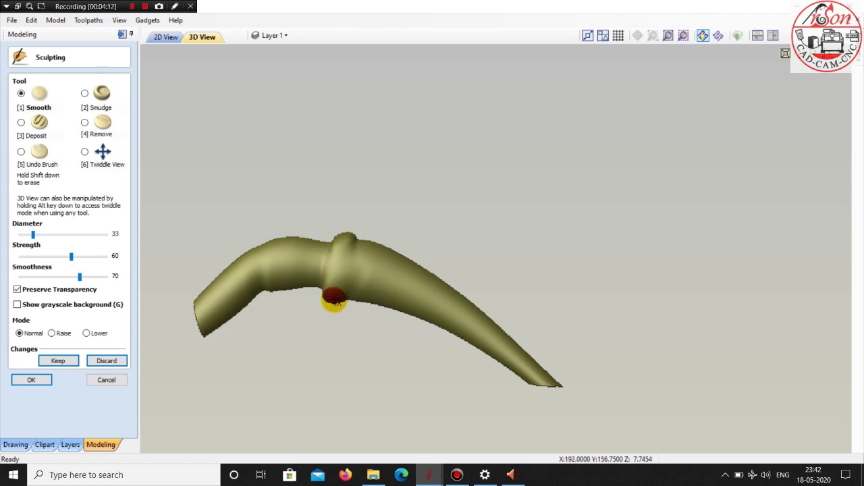
{"action": "left_click", "coordinate": [58, 360]}
{"action": "left_click", "coordinate": [31, 379]}
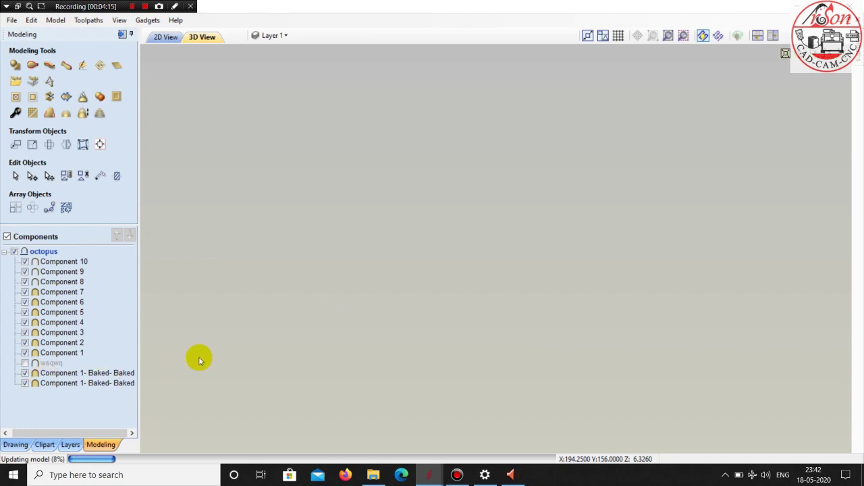
{"action": "scroll", "coordinate": [509, 334], "scroll_direction": "down", "scroll_amount": 5}
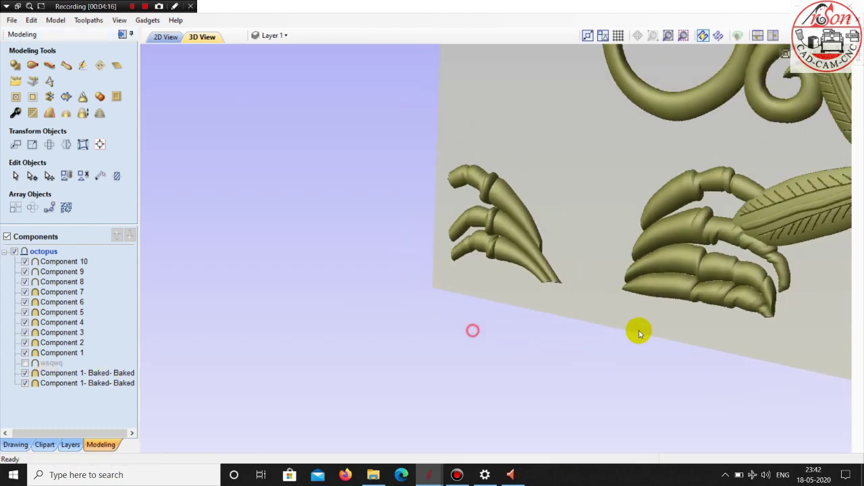
{"action": "scroll", "coordinate": [573, 264], "scroll_direction": "up", "scroll_amount": 2}
{"action": "scroll", "coordinate": [573, 264], "scroll_direction": "up", "scroll_amount": 3}
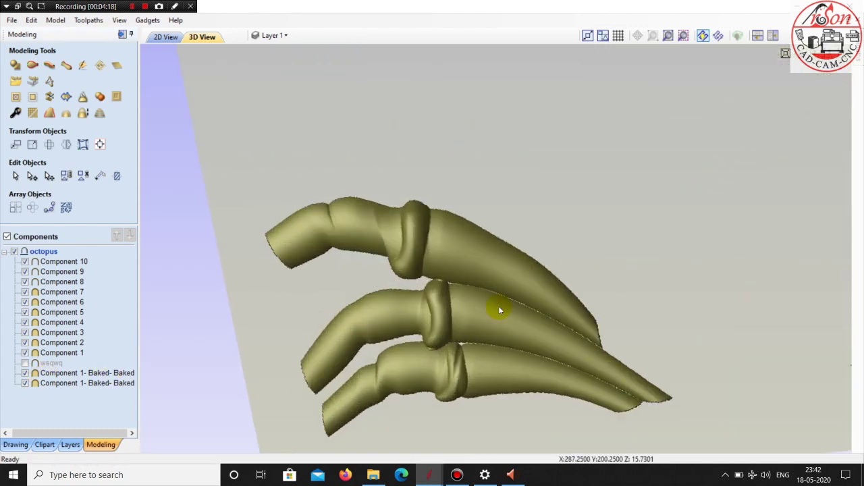
{"action": "left_click", "coordinate": [443, 310]}
{"action": "mouse_move", "coordinate": [661, 252]}
{"action": "left_mouse_down"}
{"action": "mouse_move", "coordinate": [530, 233]}
{"action": "mouse_move", "coordinate": [855, 409]}
{"action": "left_mouse_up"}
{"action": "mouse_move", "coordinate": [714, 303]}
{"action": "left_mouse_down"}
{"action": "mouse_move", "coordinate": [688, 289]}
{"action": "mouse_move", "coordinate": [577, 384]}
{"action": "mouse_move", "coordinate": [550, 328]}
{"action": "left_mouse_up"}
{"action": "scroll", "coordinate": [513, 314], "scroll_direction": "up", "scroll_amount": 2}
{"action": "scroll", "coordinate": [499, 289], "scroll_direction": "up", "scroll_amount": 2}
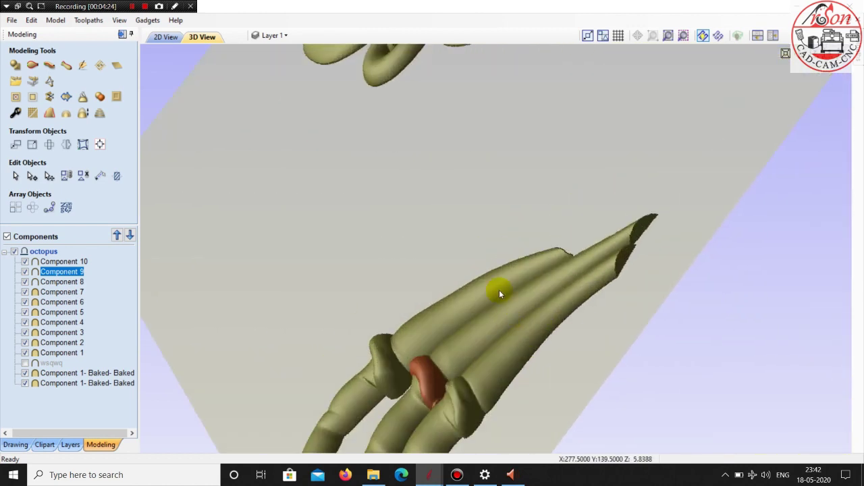
{"action": "scroll", "coordinate": [498, 290], "scroll_direction": "up", "scroll_amount": 1}
{"action": "left_click", "coordinate": [79, 263], "text": "ctrl"}
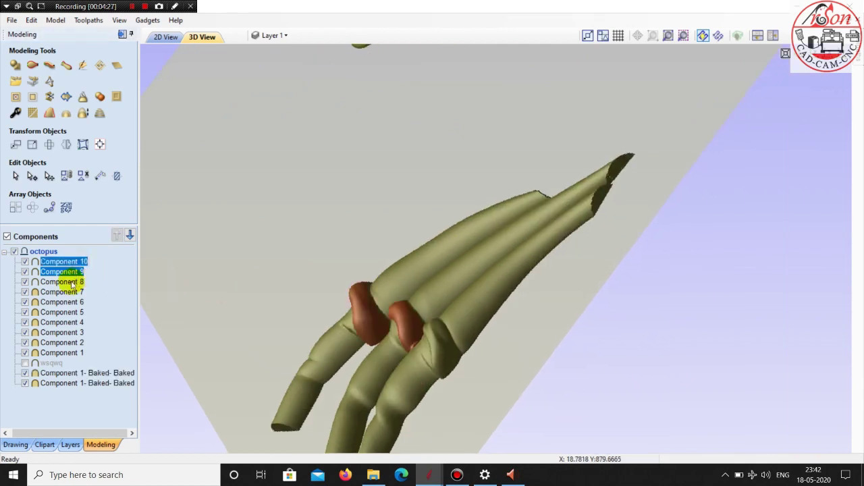
{"action": "left_click", "coordinate": [73, 282]}
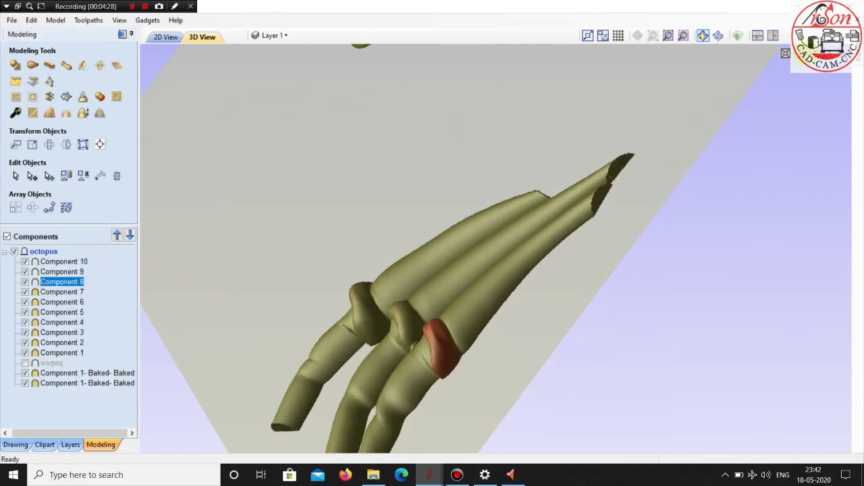
{"action": "key", "text": "1"}
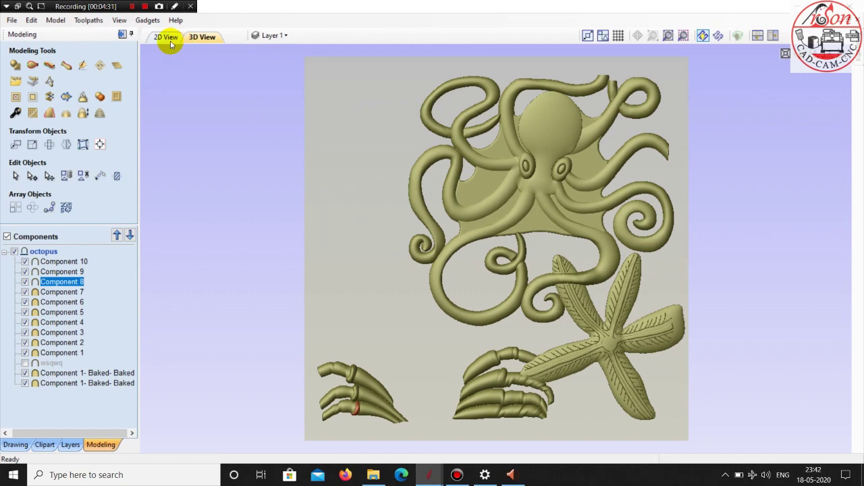
{"action": "left_click", "coordinate": [170, 40]}
{"action": "scroll", "coordinate": [293, 131], "scroll_direction": "up", "scroll_amount": 2}
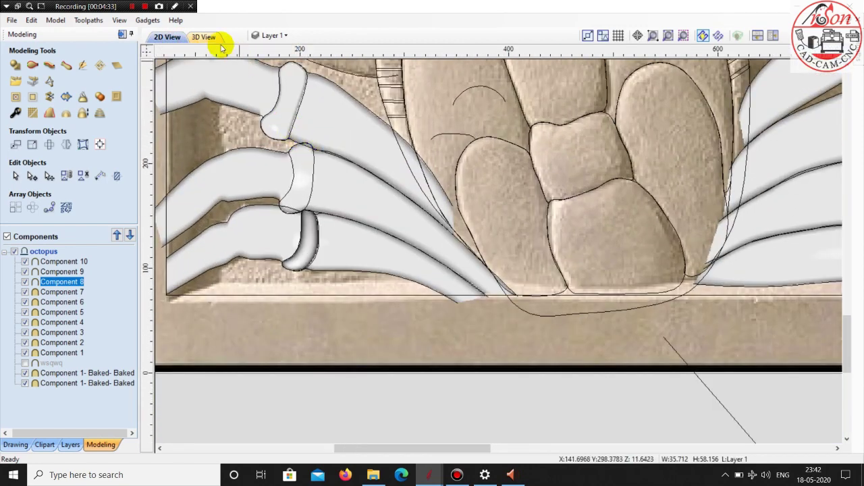
{"action": "left_click", "coordinate": [210, 39]}
{"action": "scroll", "coordinate": [390, 174], "scroll_direction": "up", "scroll_amount": 2}
{"action": "scroll", "coordinate": [393, 147], "scroll_direction": "up", "scroll_amount": 2}
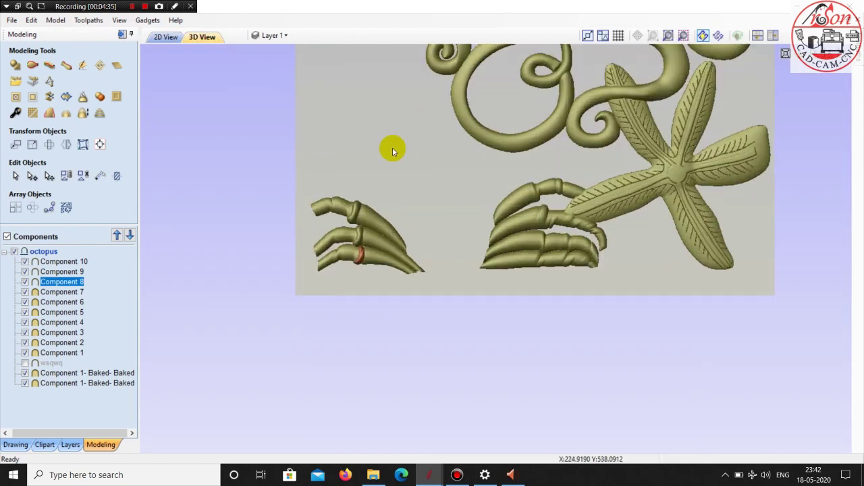
{"action": "scroll", "coordinate": [387, 161], "scroll_direction": "up", "scroll_amount": 2}
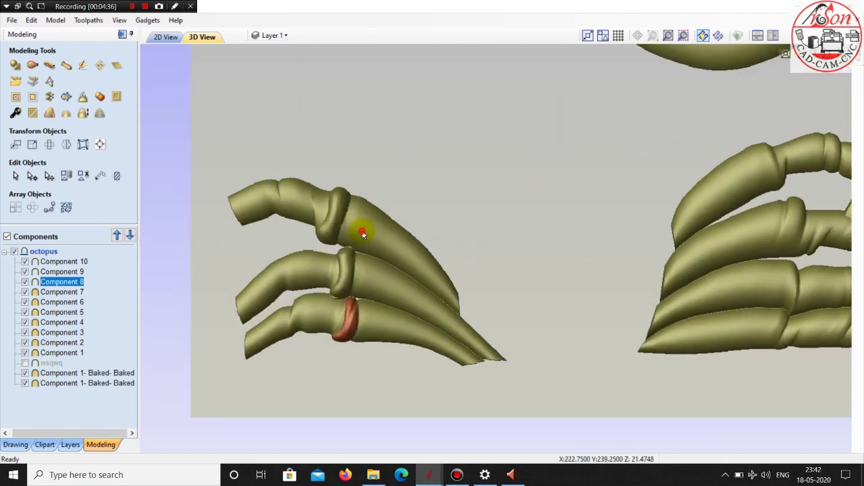
{"action": "left_click", "coordinate": [357, 232]}
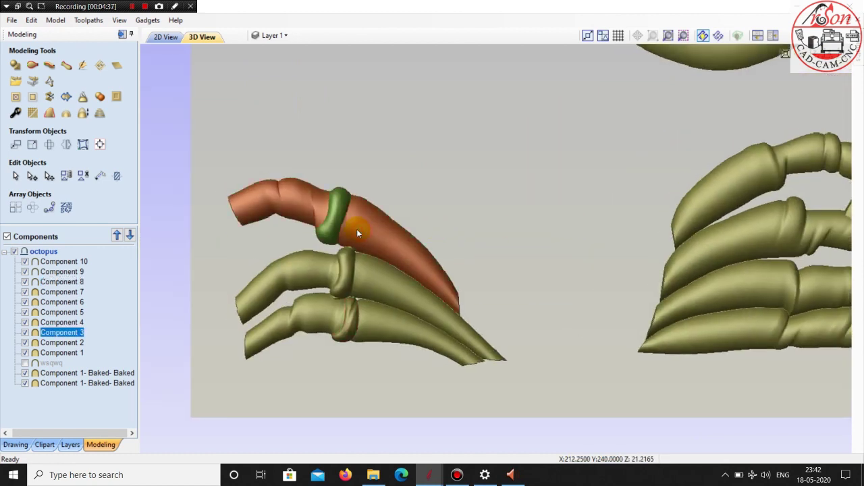
Smooth the top finger's knuckle with the Sculpting tool and apply the result
{"action": "left_click", "coordinate": [82, 66]}
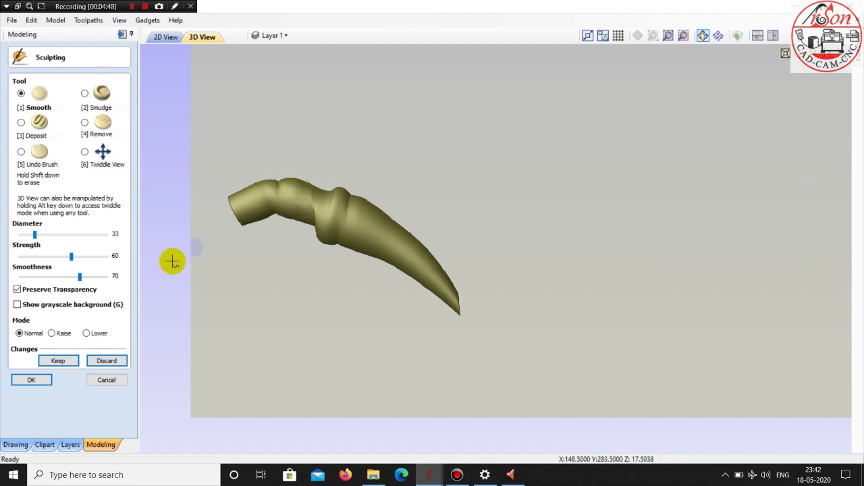
{"action": "left_click", "coordinate": [58, 361]}
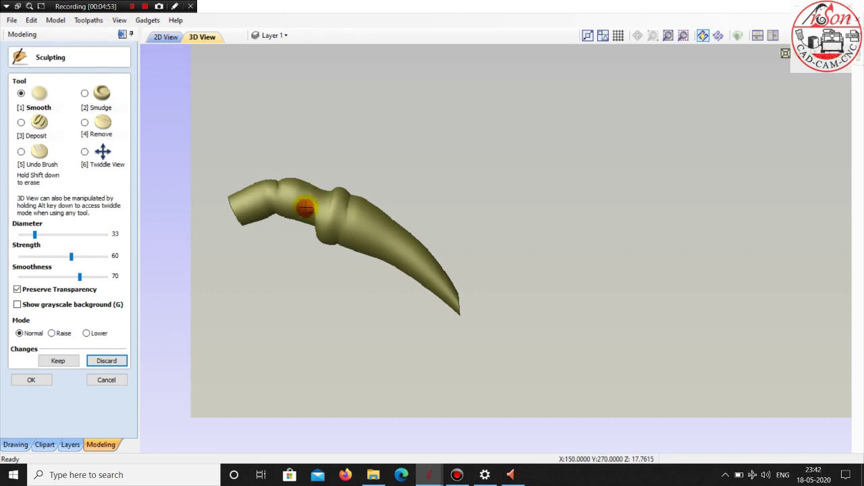
{"action": "left_click", "coordinate": [61, 360]}
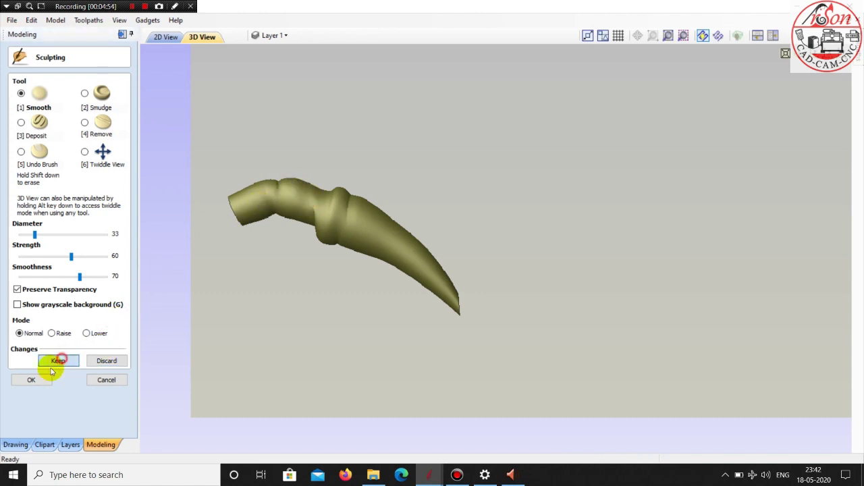
{"action": "left_click", "coordinate": [33, 381]}
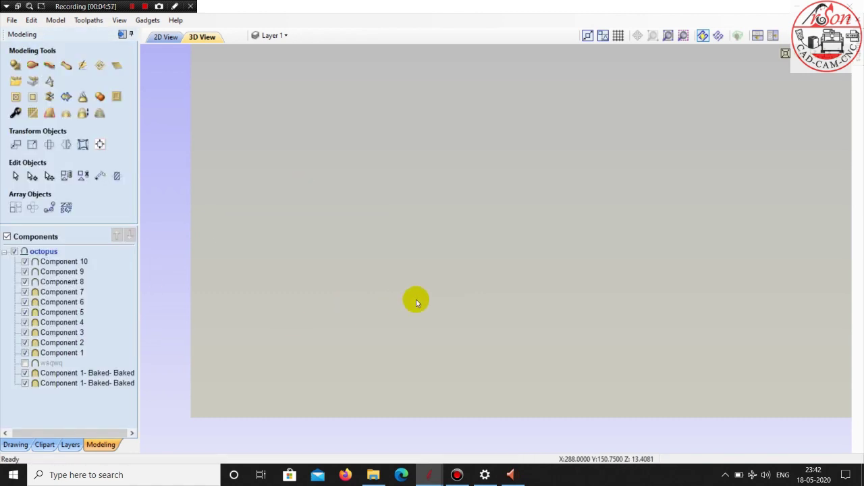
Select the bottom left-claw finger and smooth its knuckle bulge, keeping the result
{"action": "left_click_drag", "start_coordinate": [333, 278], "coordinate": [301, 297]}
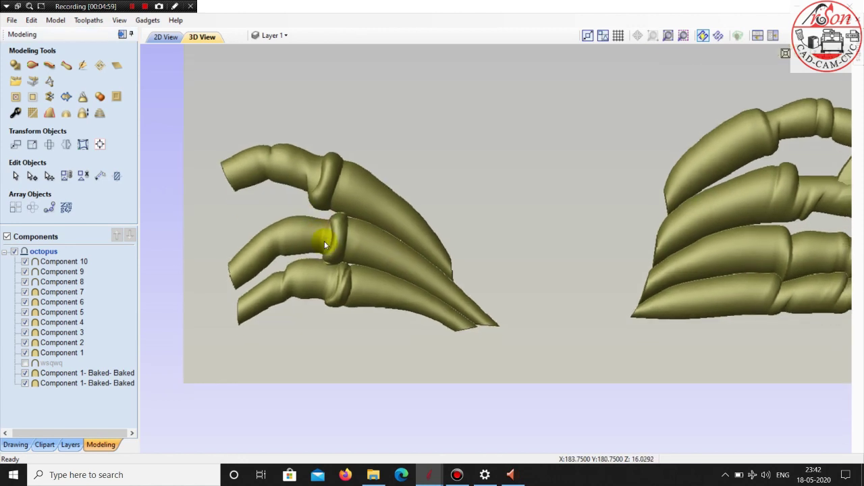
{"action": "left_click", "coordinate": [280, 286]}
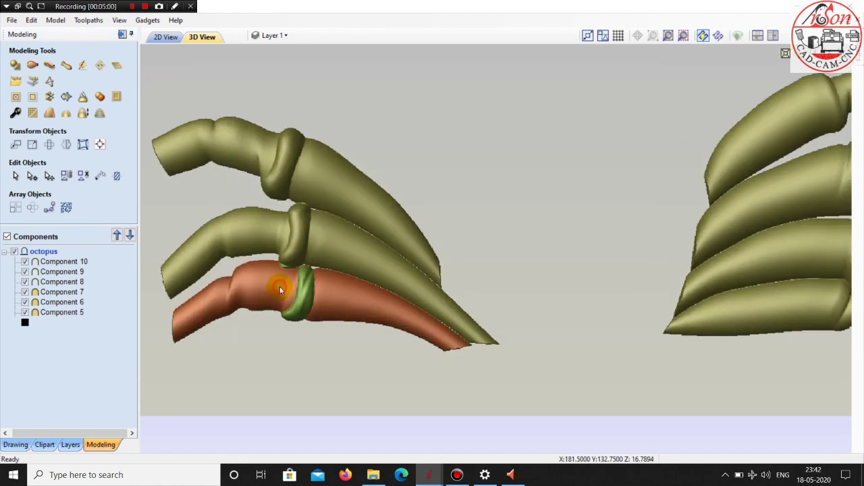
{"action": "left_click", "coordinate": [87, 68]}
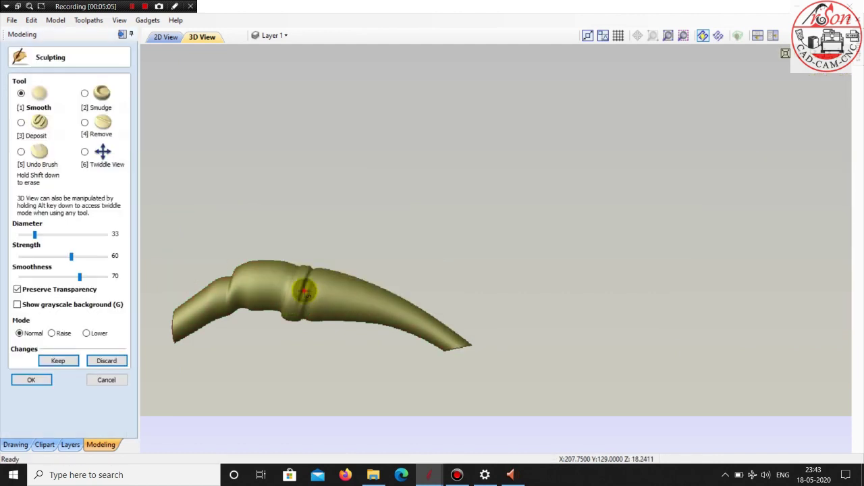
{"action": "left_click_drag", "start_coordinate": [309, 276], "coordinate": [297, 303]}
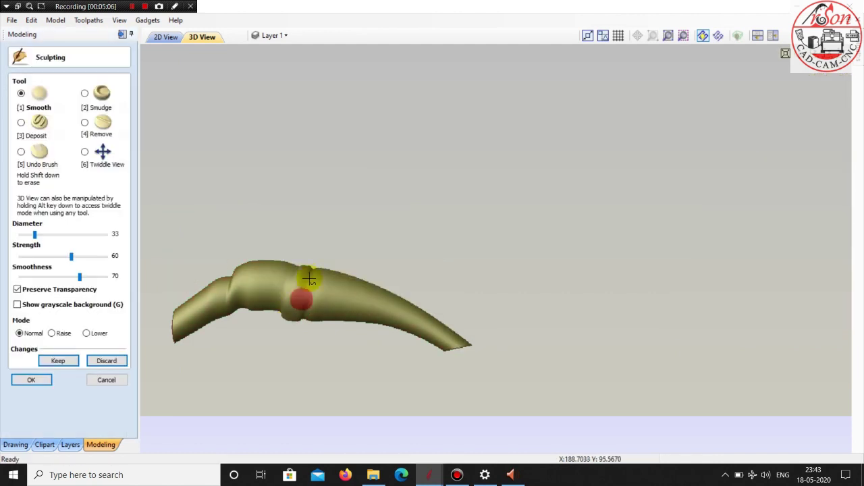
{"action": "left_click", "coordinate": [61, 361]}
{"action": "left_click", "coordinate": [41, 380]}
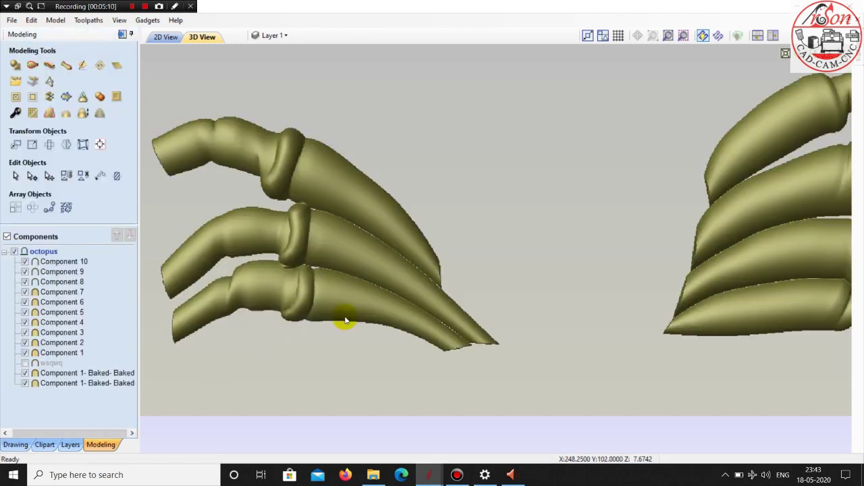
{"action": "left_click_drag", "start_coordinate": [344, 319], "coordinate": [316, 206]}
Select Components 10, 9 and 8 and Merge/Bake them into one component
{"action": "left_click", "coordinate": [321, 189]}
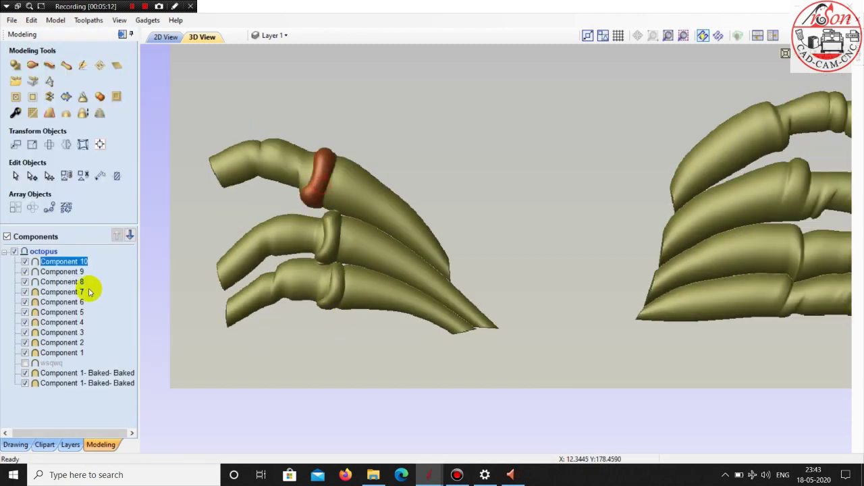
{"action": "left_click", "coordinate": [61, 281], "text": "shift"}
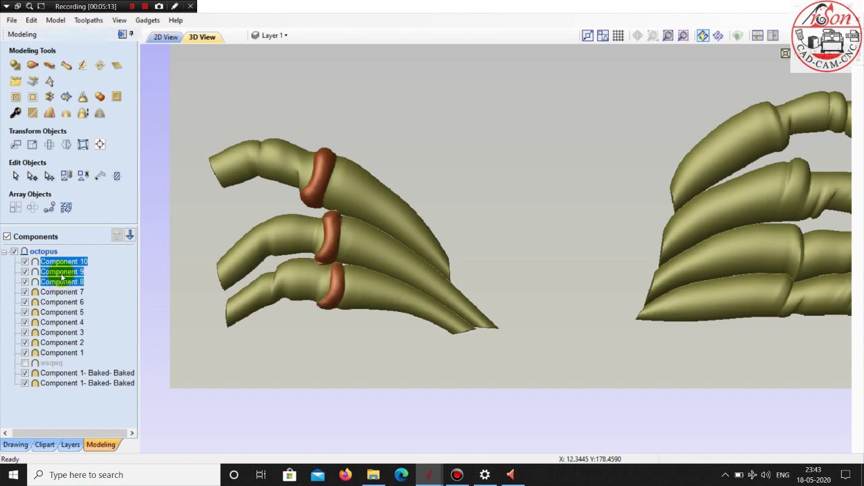
{"action": "left_click", "coordinate": [83, 99]}
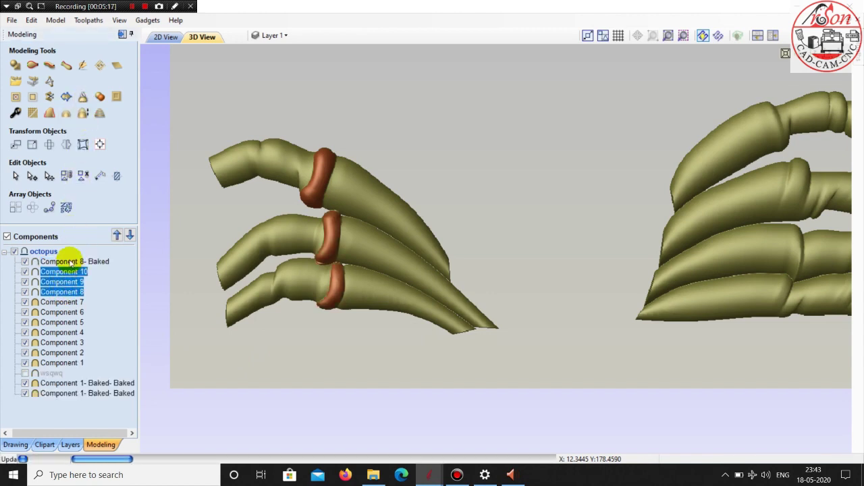
Set Component 8- Baked's shape height to 4 mm and clear the selection
{"action": "left_click", "coordinate": [76, 262]}
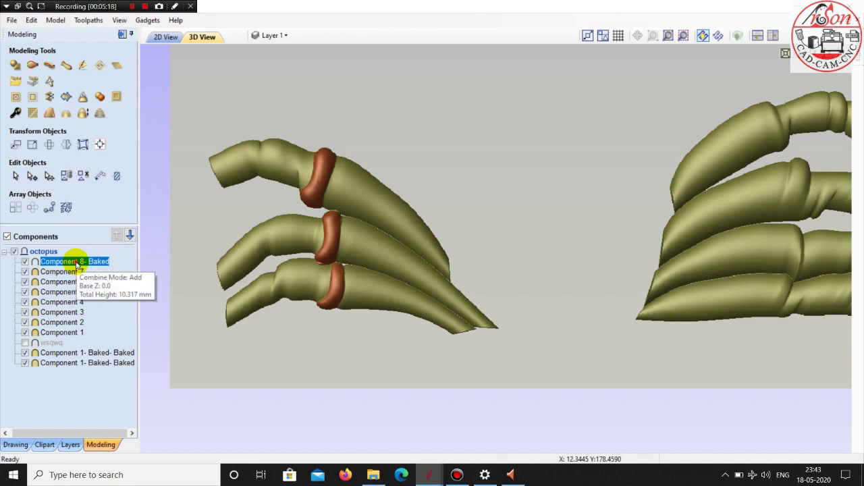
{"action": "double_click", "coordinate": [75, 263]}
{"action": "left_click_drag", "start_coordinate": [90, 130], "coordinate": [2, 119]}
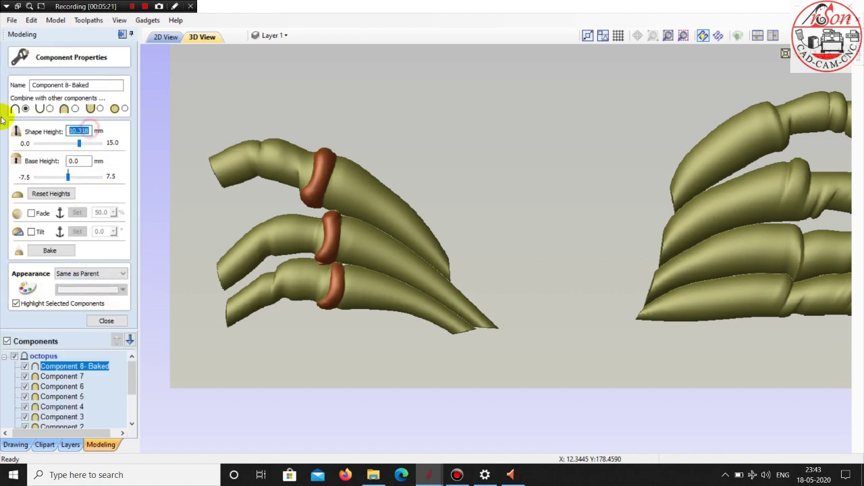
{"action": "type", "text": "4"}
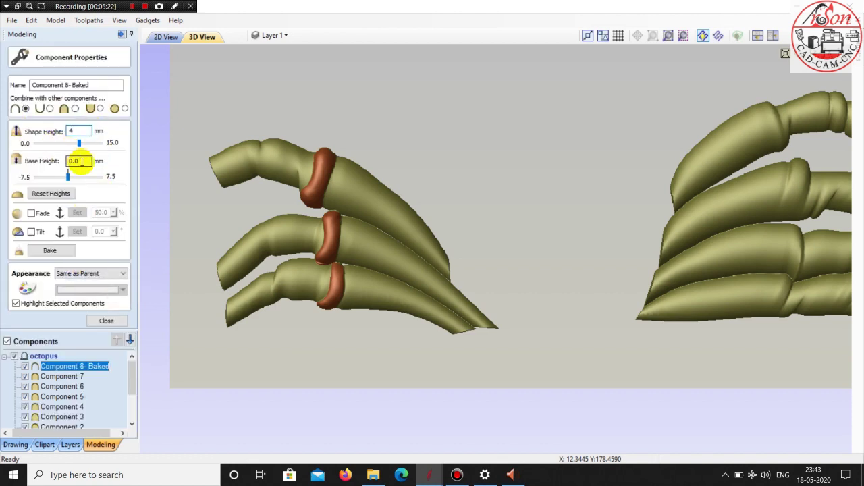
{"action": "left_click", "coordinate": [79, 161]}
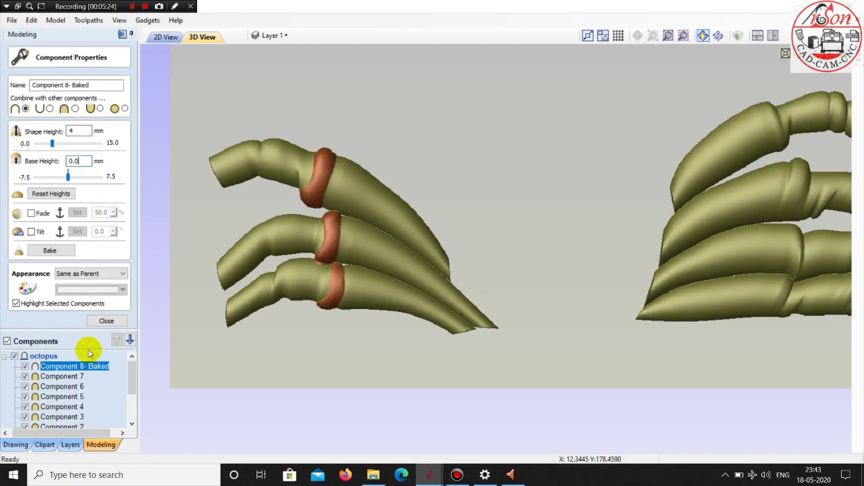
{"action": "left_click", "coordinate": [398, 163]}
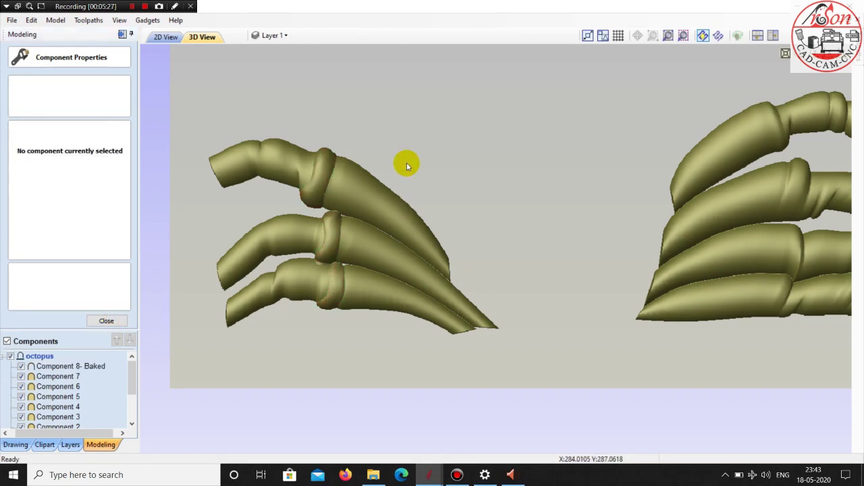
{"action": "scroll", "coordinate": [407, 166], "scroll_direction": "down", "scroll_amount": 2}
Pan and zoom across the 2D and 3D views to frame the crab's claws
{"action": "left_click", "coordinate": [162, 37]}
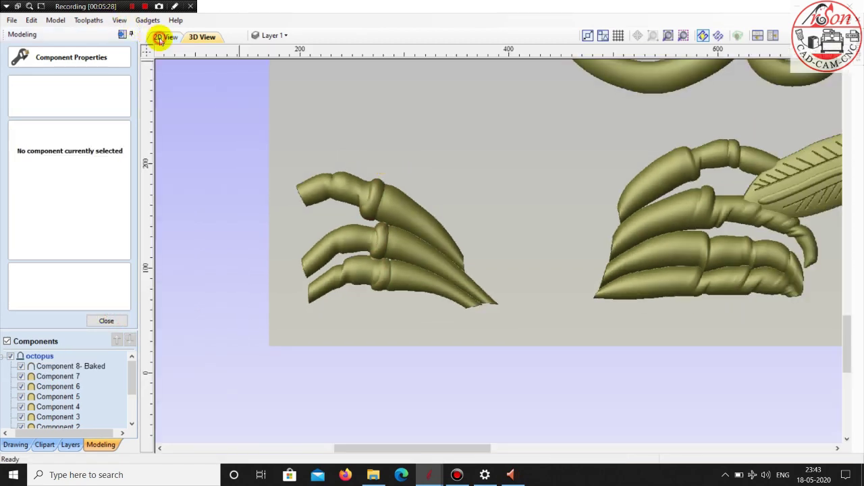
{"action": "scroll", "coordinate": [405, 169], "scroll_direction": "down", "scroll_amount": 1}
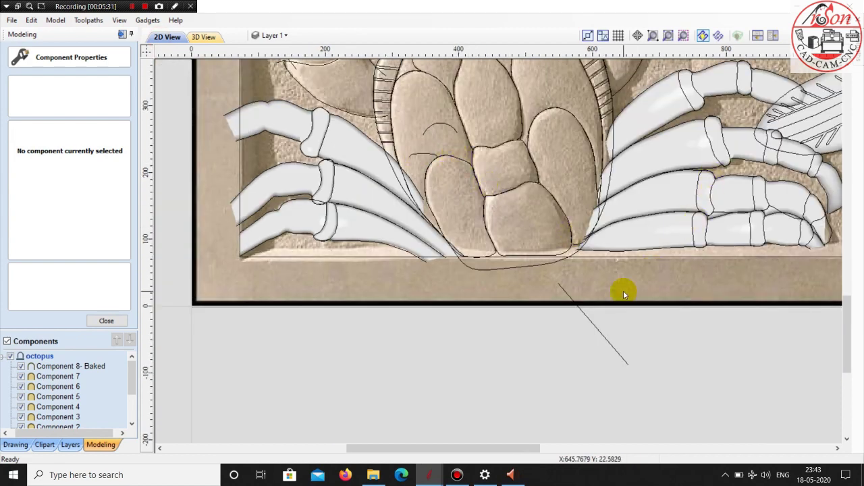
{"action": "mouse_move", "coordinate": [617, 293]}
{"action": "middle_mouse_down"}
{"action": "mouse_move", "coordinate": [565, 314]}
{"action": "mouse_move", "coordinate": [542, 339]}
{"action": "middle_mouse_up"}
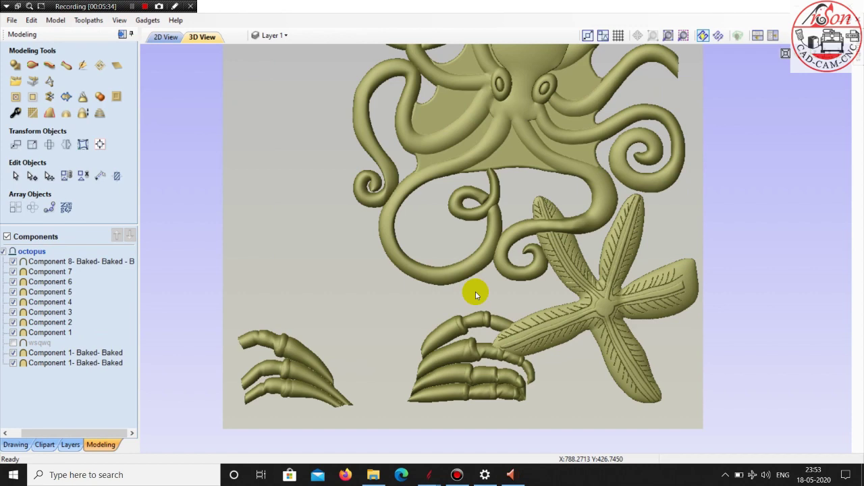
{"action": "scroll", "coordinate": [475, 292], "scroll_direction": "up", "scroll_amount": 2}
{"action": "scroll", "coordinate": [499, 200], "scroll_direction": "up", "scroll_amount": 3}
{"action": "scroll", "coordinate": [444, 253], "scroll_direction": "down", "scroll_amount": 2}
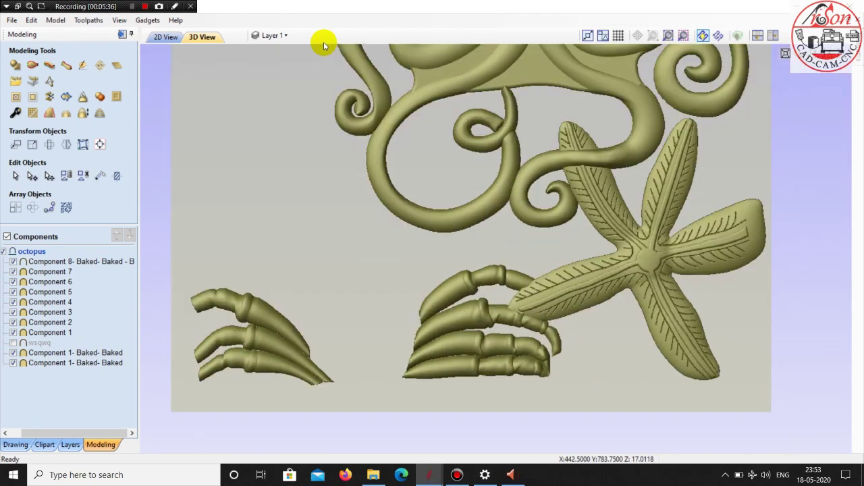
{"action": "middle_click_drag", "start_coordinate": [324, 42], "coordinate": [339, 116]}
{"action": "scroll", "coordinate": [323, 160], "scroll_direction": "up", "scroll_amount": 2}
{"action": "middle_click_drag", "start_coordinate": [322, 160], "coordinate": [440, 170]}
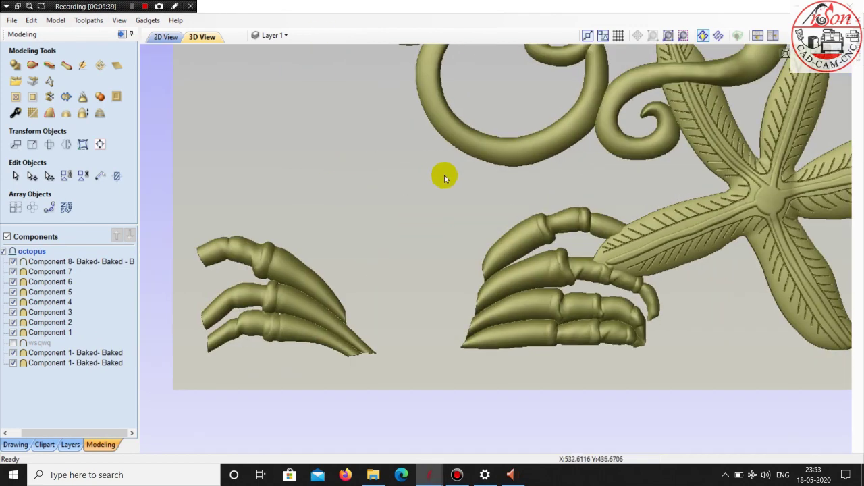
{"action": "left_click", "coordinate": [170, 38]}
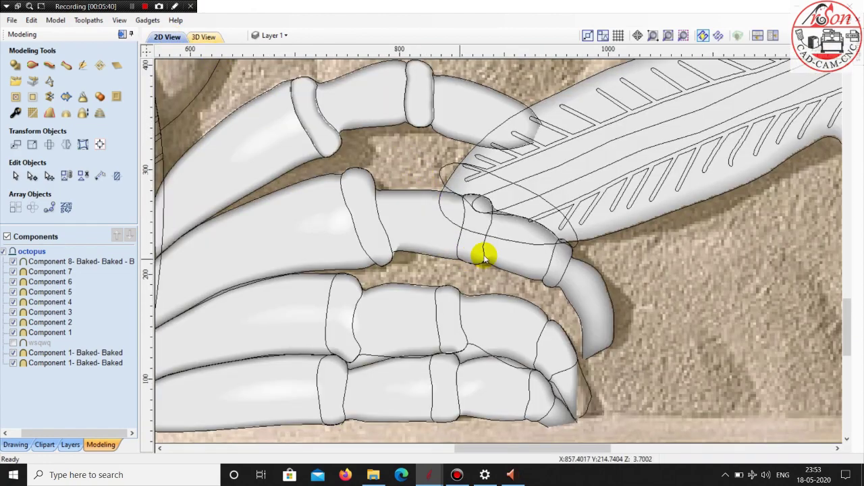
{"action": "scroll", "coordinate": [556, 251], "scroll_direction": "down", "scroll_amount": 2}
{"action": "scroll", "coordinate": [355, 183], "scroll_direction": "down", "scroll_amount": 2}
{"action": "scroll", "coordinate": [392, 233], "scroll_direction": "up", "scroll_amount": 1}
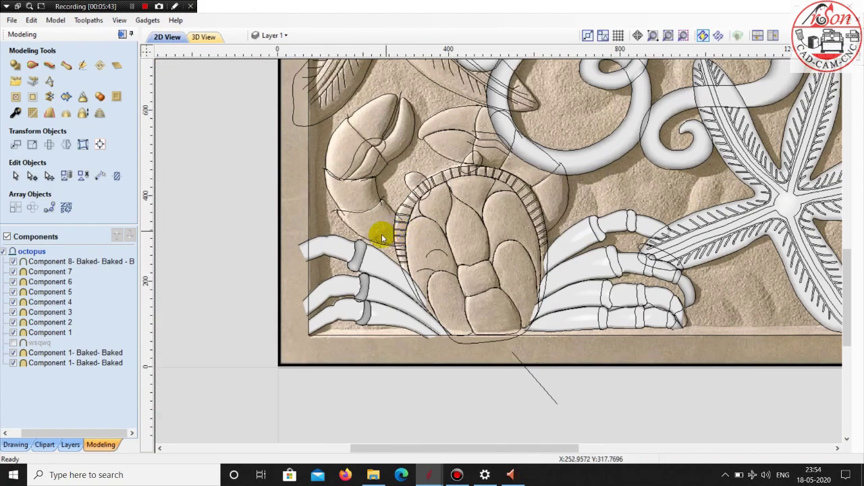
{"action": "scroll", "coordinate": [371, 237], "scroll_direction": "up", "scroll_amount": 1}
{"action": "scroll", "coordinate": [388, 217], "scroll_direction": "down", "scroll_amount": 1}
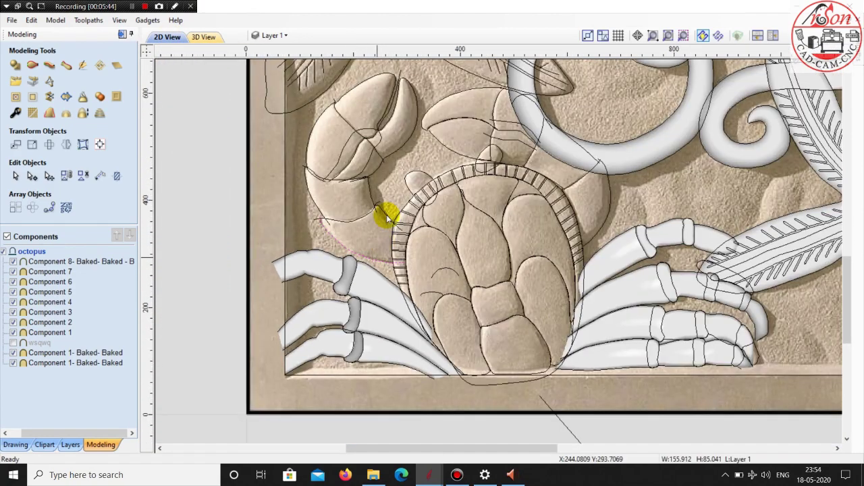
{"action": "scroll", "coordinate": [392, 220], "scroll_direction": "up", "scroll_amount": 1}
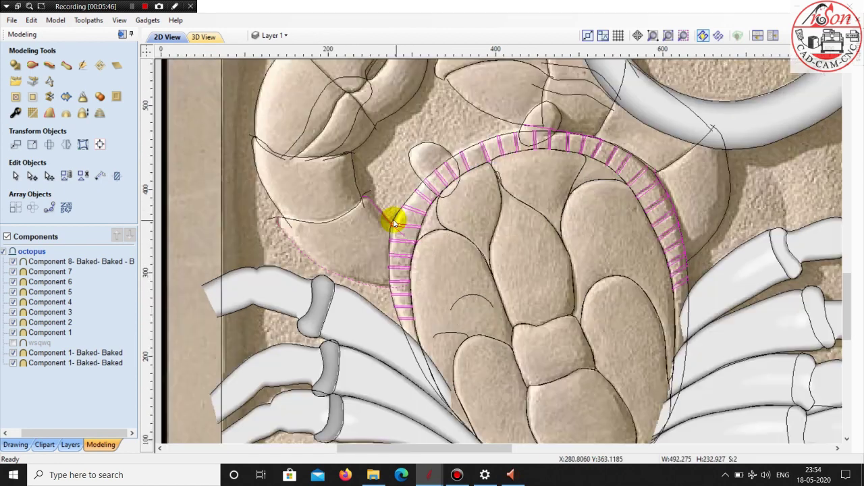
Select the claw edge rail curves beside the crab shell and open Two Rail Sweep
{"action": "left_click", "coordinate": [379, 214]}
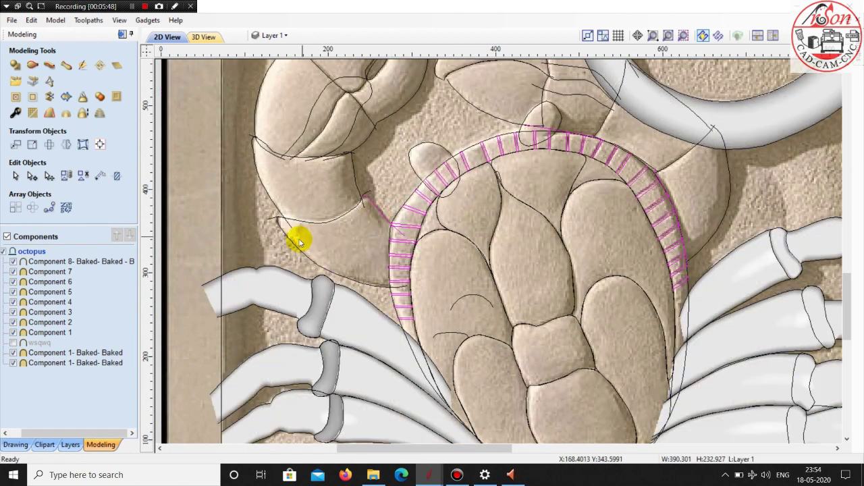
{"action": "left_click", "coordinate": [83, 176]}
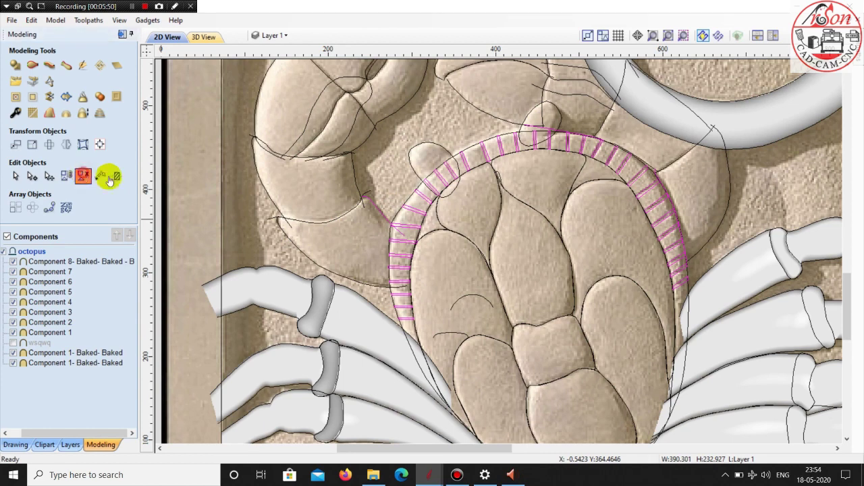
{"action": "left_click", "coordinate": [378, 206]}
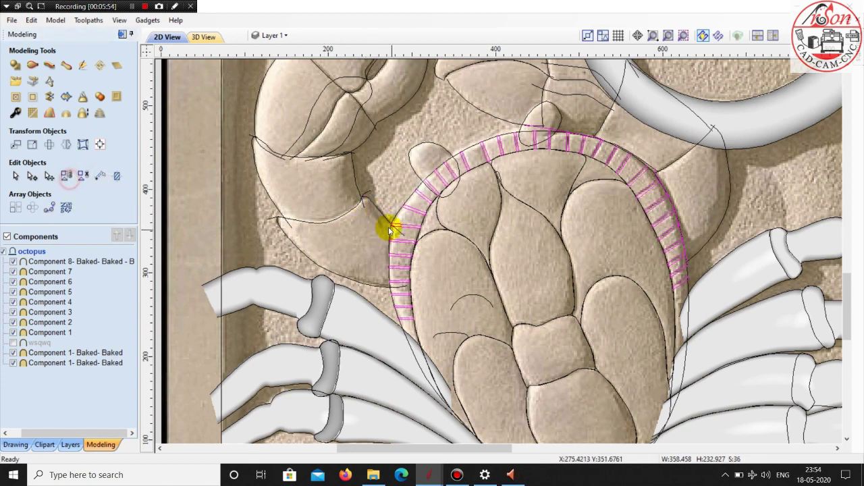
{"action": "left_click", "coordinate": [379, 209]}
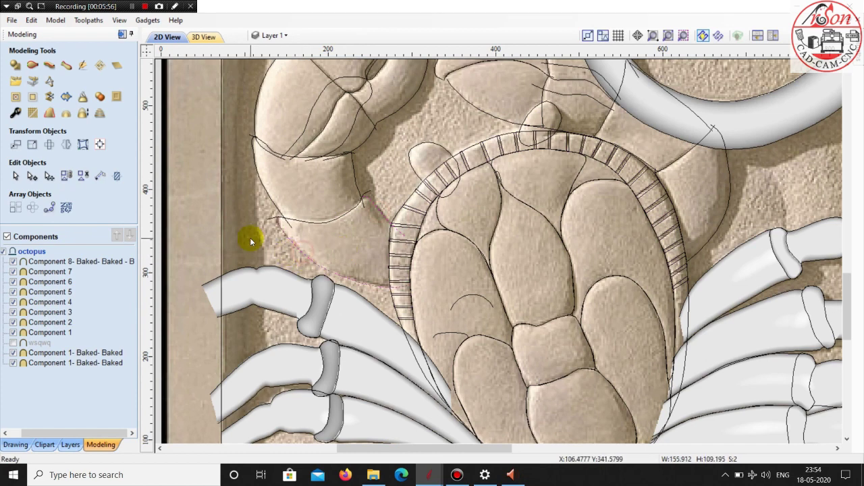
{"action": "left_click", "coordinate": [32, 65]}
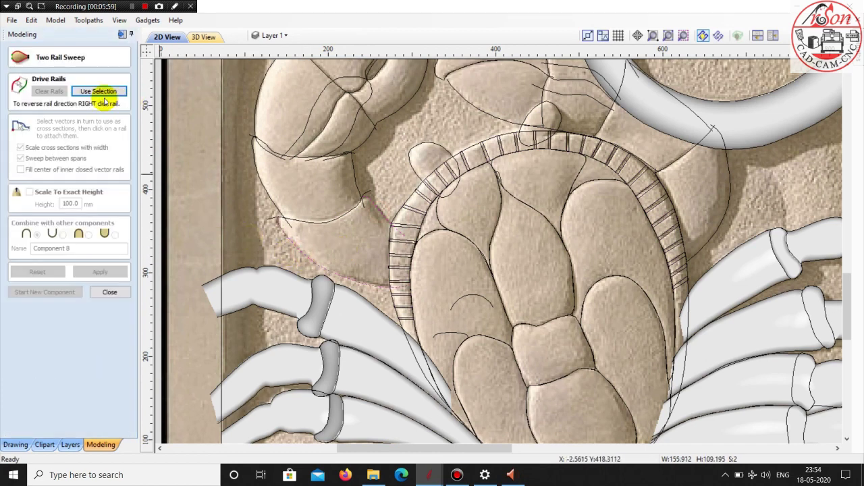
Sweep the first claw segment between the selected rails using the small arc cross-section
{"action": "left_click", "coordinate": [101, 91]}
{"action": "scroll", "coordinate": [318, 245], "scroll_direction": "down", "scroll_amount": 1}
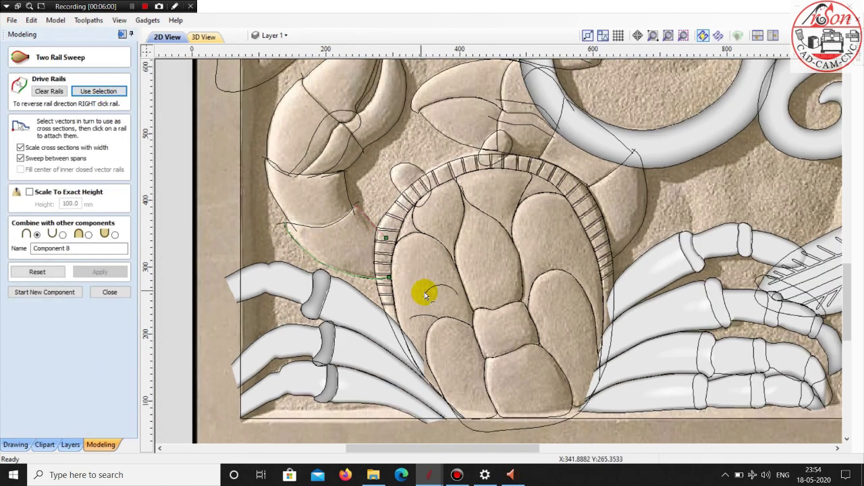
{"action": "left_click", "coordinate": [435, 289]}
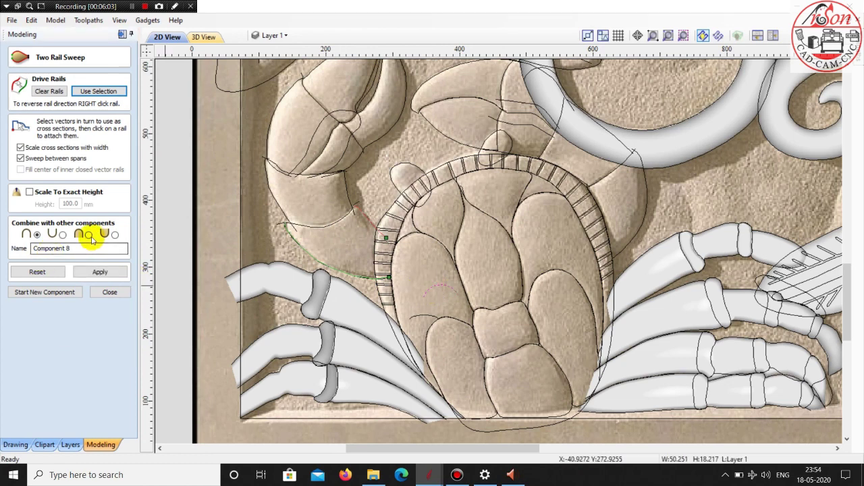
{"action": "left_click", "coordinate": [97, 272]}
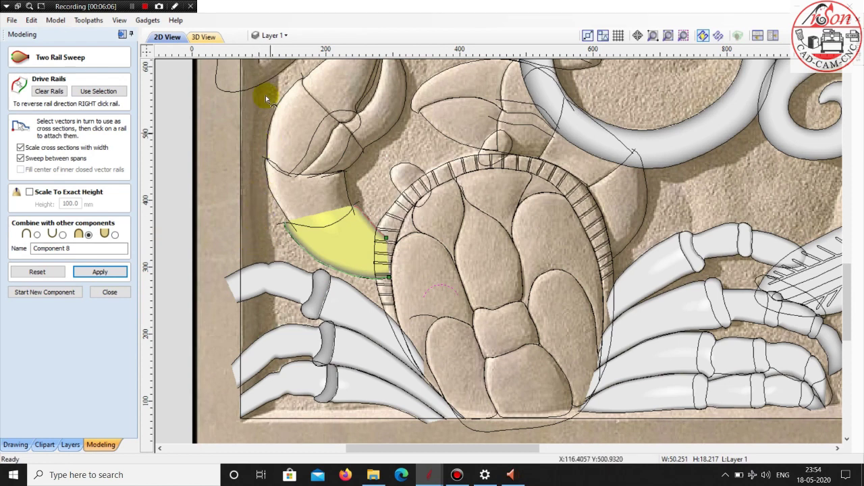
In a new component, sweep the next claw segment between its edge curves
{"action": "left_click", "coordinate": [42, 292]}
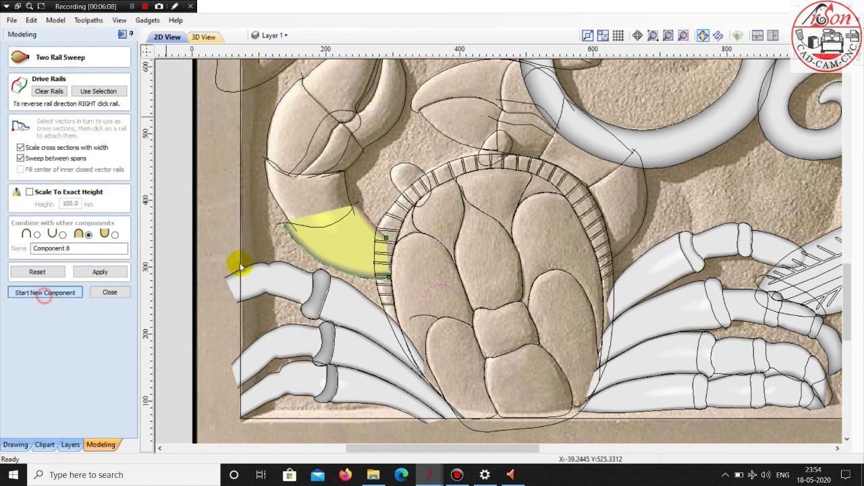
{"action": "left_click", "coordinate": [274, 198]}
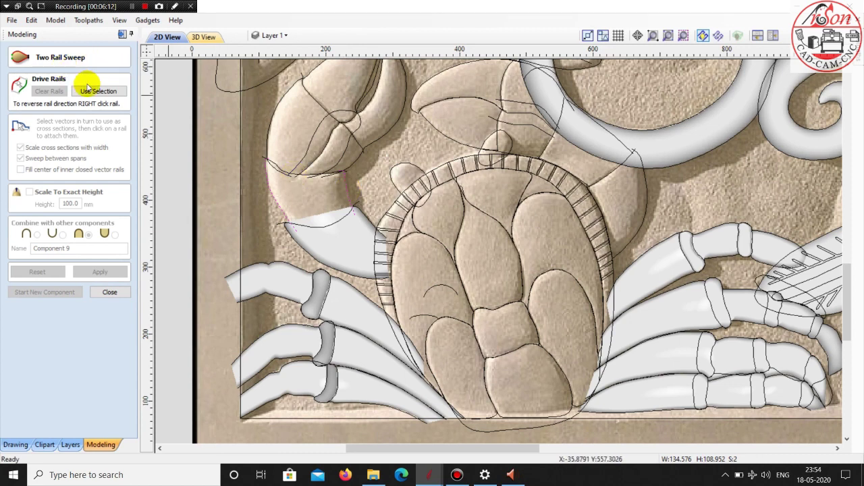
{"action": "left_click", "coordinate": [88, 91]}
{"action": "left_click", "coordinate": [428, 290]}
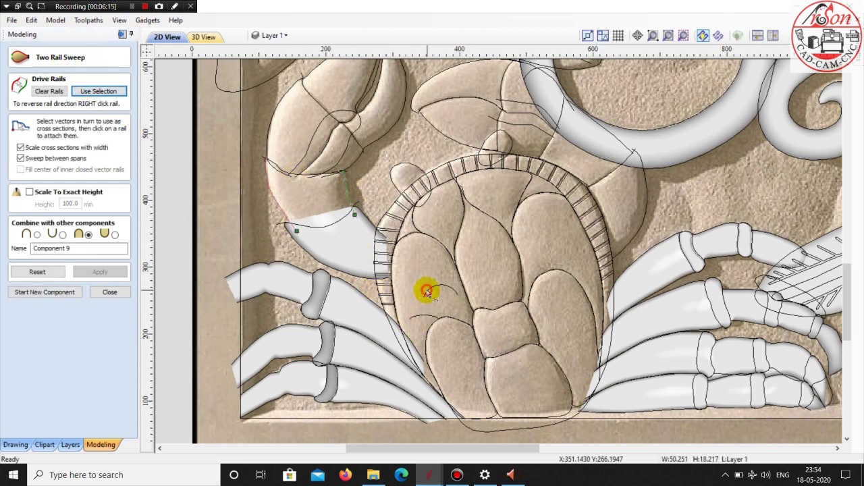
{"action": "left_click", "coordinate": [99, 271]}
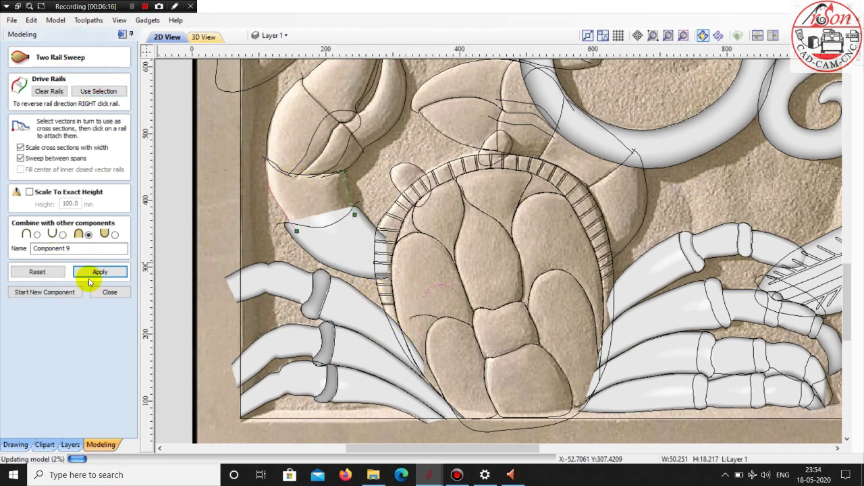
In a new component, sweep the large pincer between its outer and inner curves
{"action": "left_click", "coordinate": [34, 291]}
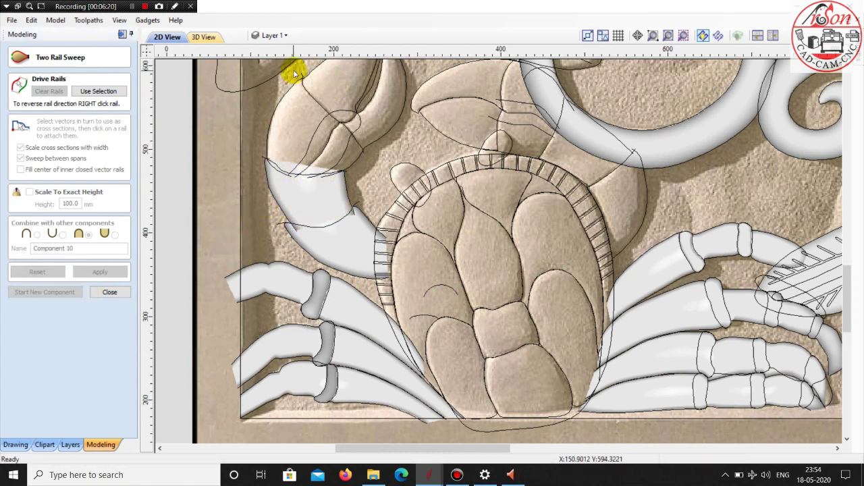
{"action": "scroll", "coordinate": [289, 71], "scroll_direction": "up", "scroll_amount": 2}
{"action": "left_click", "coordinate": [289, 101]}
{"action": "scroll", "coordinate": [343, 187], "scroll_direction": "down", "scroll_amount": 1}
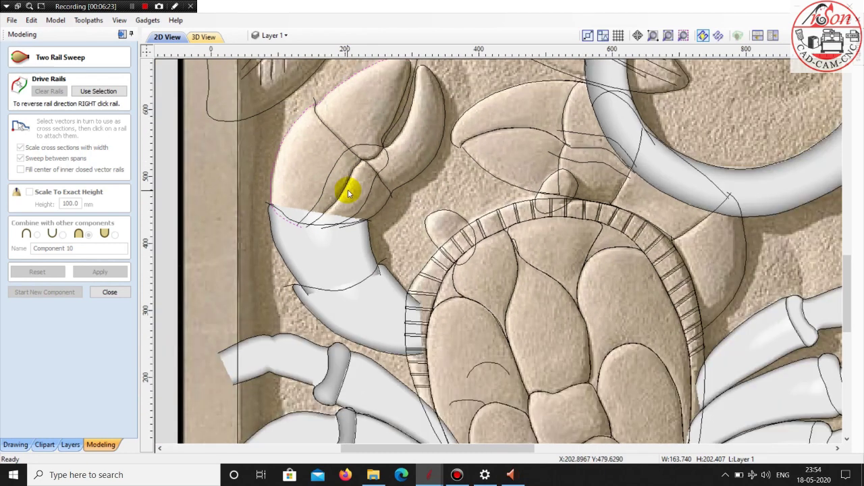
{"action": "scroll", "coordinate": [365, 191], "scroll_direction": "down", "scroll_amount": 1}
{"action": "left_click", "coordinate": [365, 191], "text": "shift"}
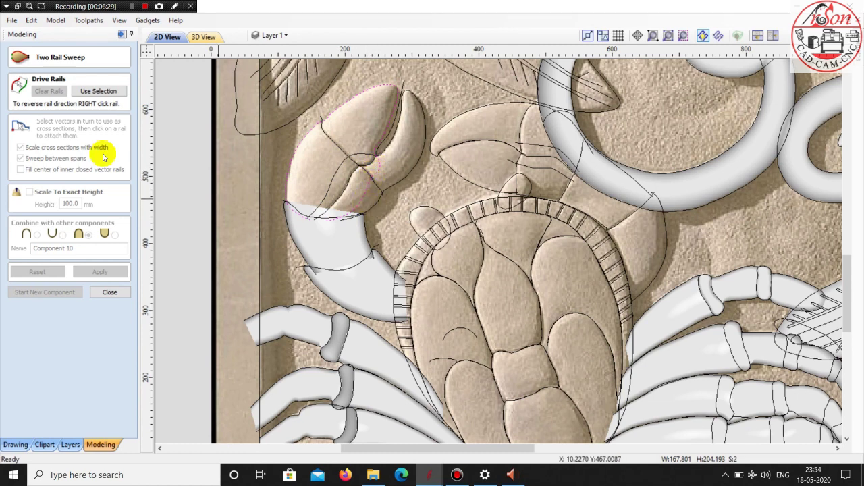
{"action": "left_click", "coordinate": [96, 91]}
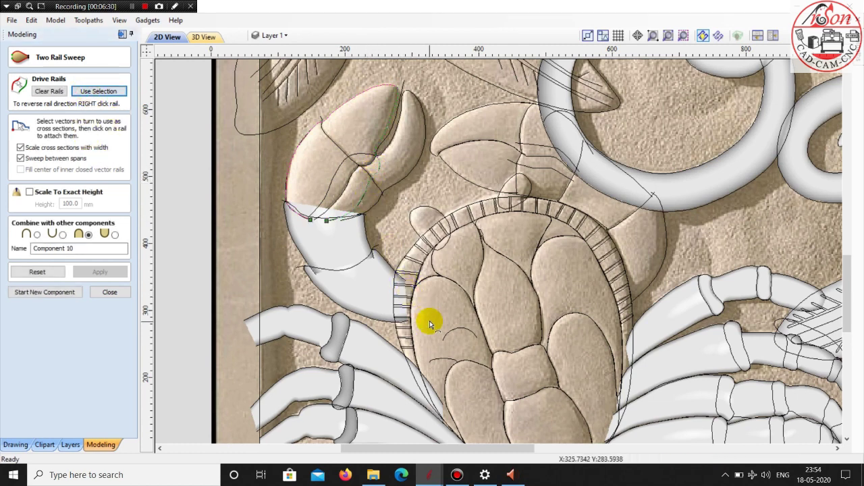
{"action": "left_click", "coordinate": [460, 326]}
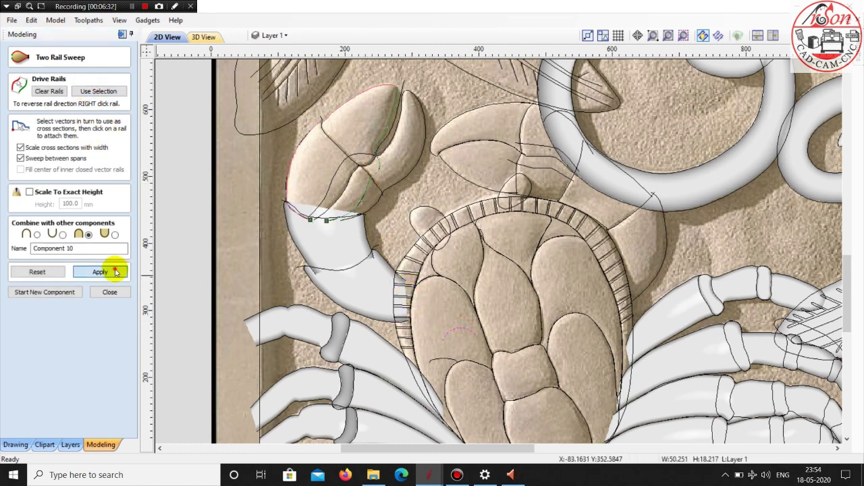
{"action": "left_click", "coordinate": [115, 270]}
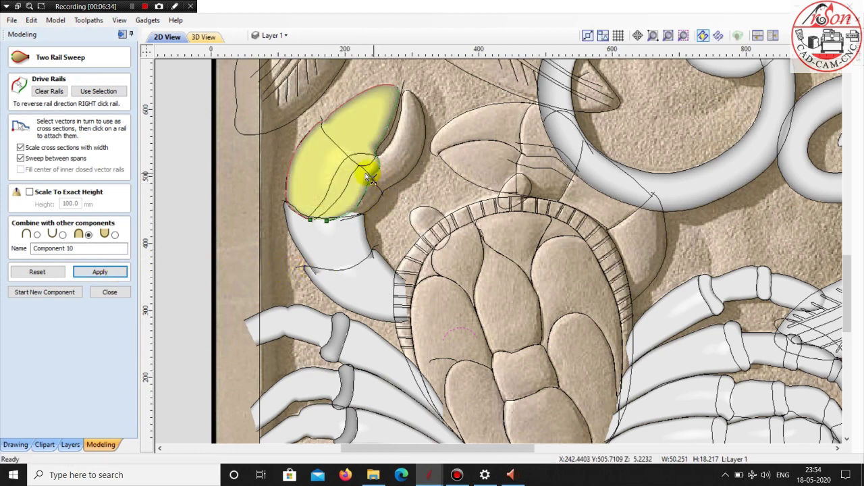
Sweep the small pincer between its curves in a new component and commit it
{"action": "left_click", "coordinate": [71, 291]}
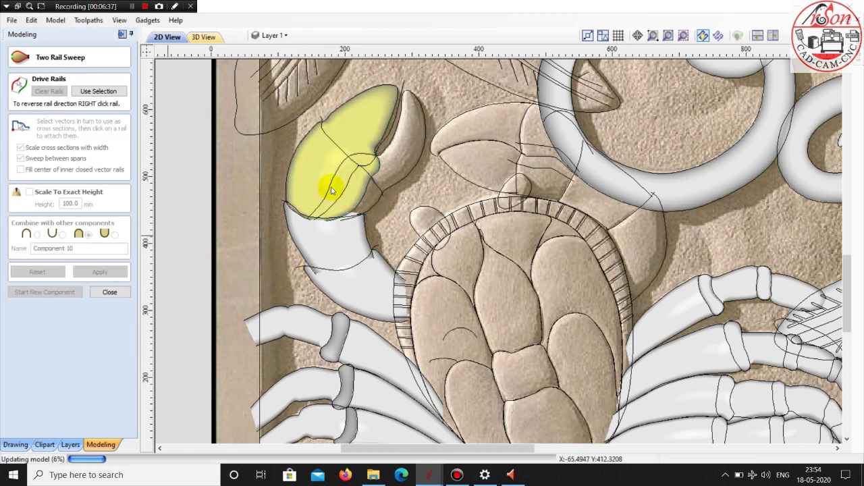
{"action": "left_click", "coordinate": [365, 181]}
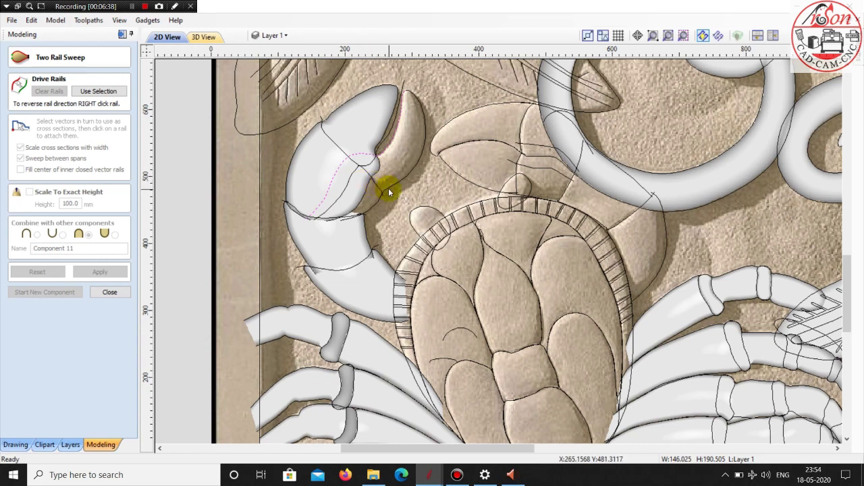
{"action": "left_click", "coordinate": [386, 188], "text": "shift"}
{"action": "left_click", "coordinate": [86, 91]}
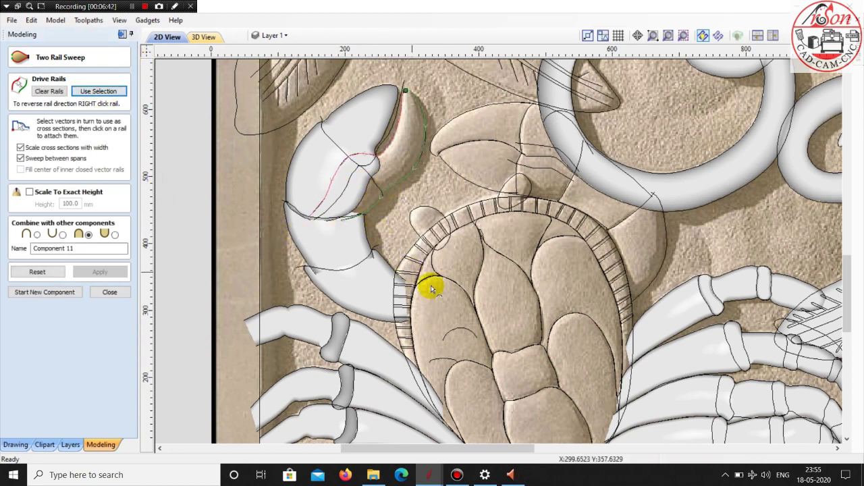
{"action": "left_click", "coordinate": [459, 330]}
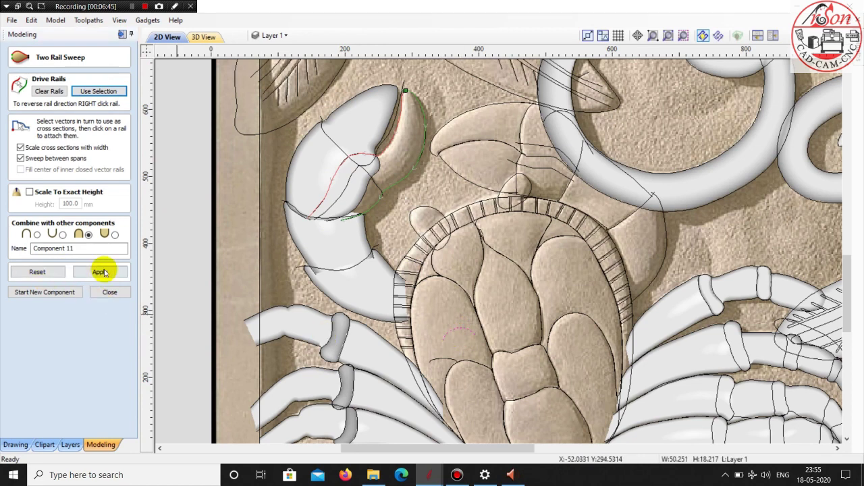
{"action": "left_click", "coordinate": [100, 272]}
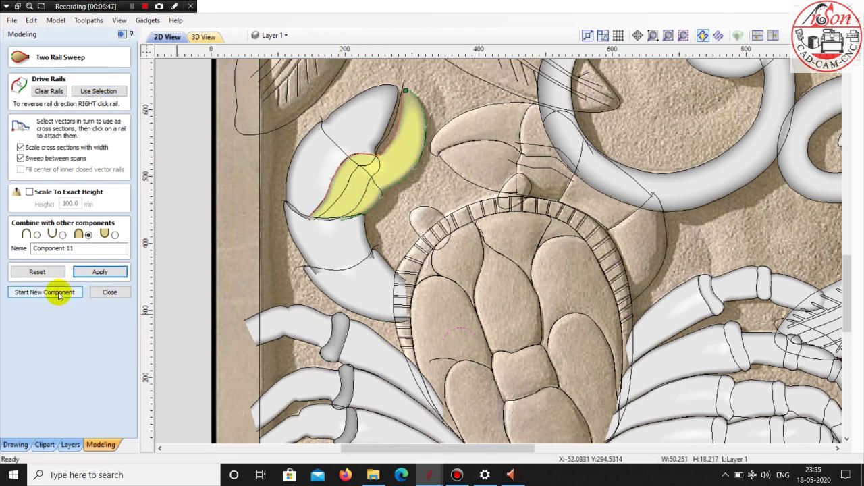
{"action": "left_click", "coordinate": [58, 293]}
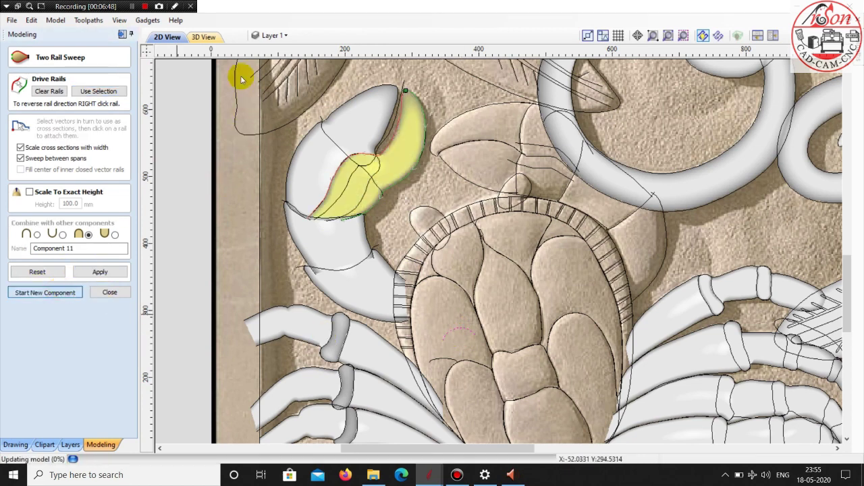
Orbit, pan and zoom the 3D relief to inspect the crab claws, octopus and starfish
{"action": "left_click", "coordinate": [210, 38]}
{"action": "scroll", "coordinate": [392, 203], "scroll_direction": "down", "scroll_amount": 2}
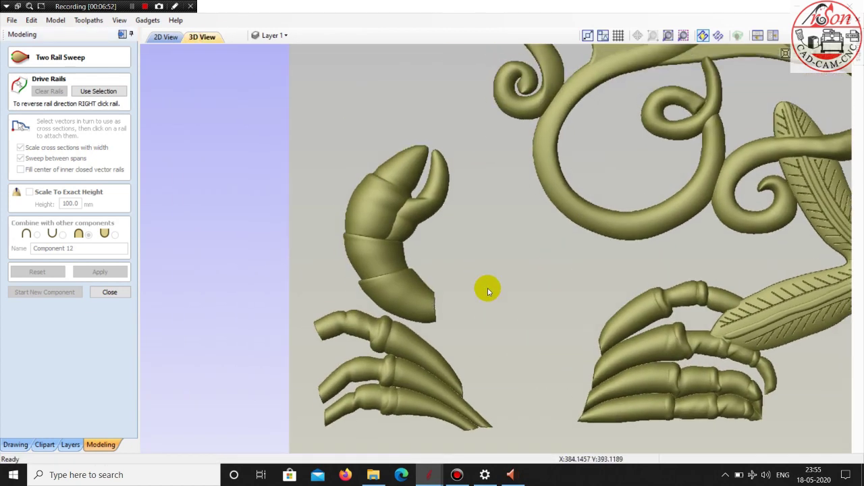
{"action": "mouse_move", "coordinate": [380, 198]}
{"action": "left_mouse_down"}
{"action": "mouse_move", "coordinate": [539, 286]}
{"action": "mouse_move", "coordinate": [457, 279]}
{"action": "mouse_move", "coordinate": [533, 222]}
{"action": "mouse_move", "coordinate": [369, 135]}
{"action": "mouse_move", "coordinate": [452, 159]}
{"action": "mouse_move", "coordinate": [371, 213]}
{"action": "left_mouse_up"}
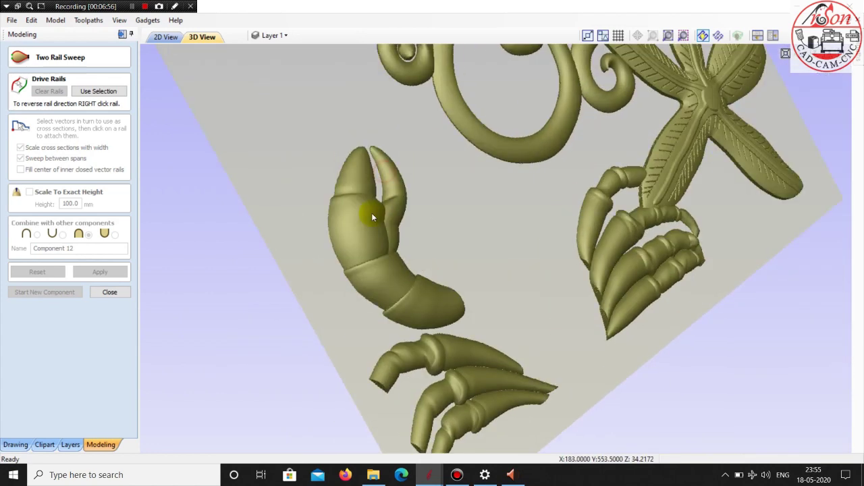
{"action": "scroll", "coordinate": [391, 219], "scroll_direction": "up", "scroll_amount": 3}
{"action": "scroll", "coordinate": [525, 260], "scroll_direction": "down", "scroll_amount": 2}
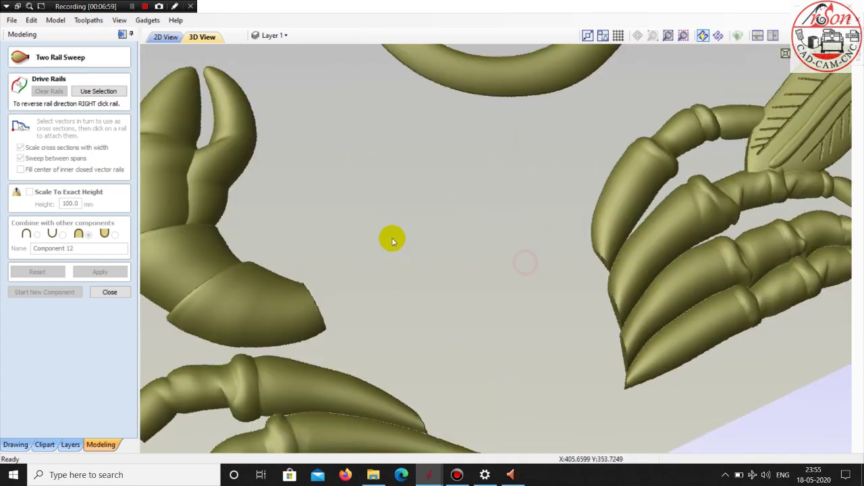
{"action": "left_click_drag", "start_coordinate": [394, 237], "coordinate": [417, 255]}
{"action": "scroll", "coordinate": [405, 284], "scroll_direction": "up", "scroll_amount": 1}
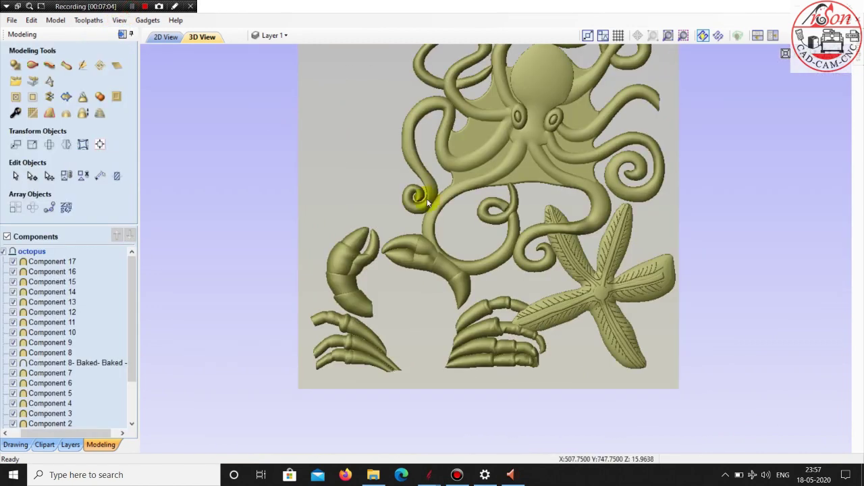
{"action": "scroll", "coordinate": [429, 235], "scroll_direction": "up", "scroll_amount": 1}
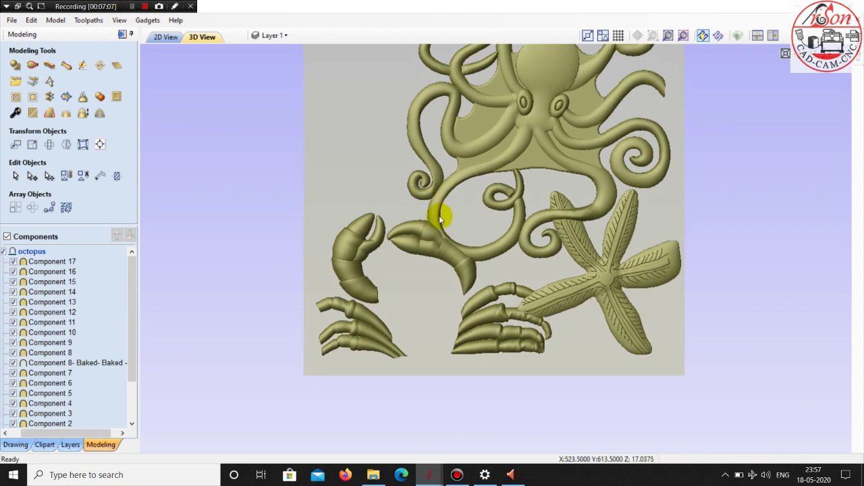
{"action": "scroll", "coordinate": [435, 232], "scroll_direction": "up", "scroll_amount": 2}
{"action": "middle_click_drag", "start_coordinate": [469, 216], "coordinate": [487, 217]}
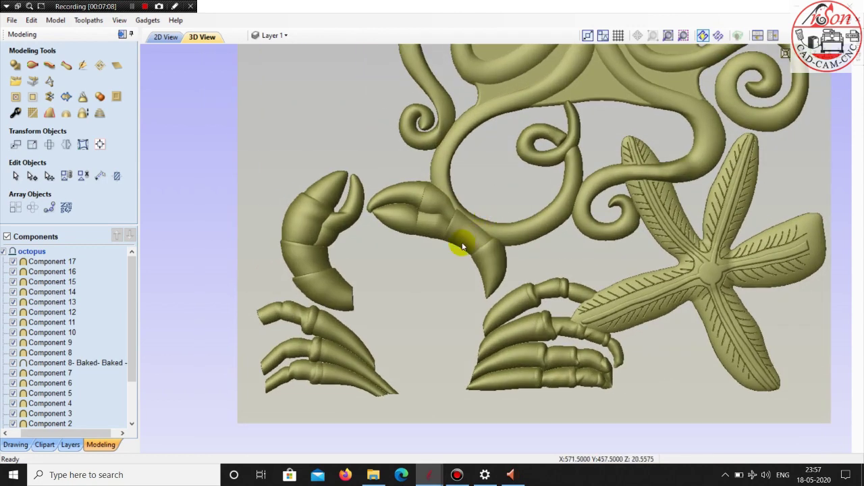
{"action": "left_click_drag", "start_coordinate": [444, 279], "coordinate": [382, 256]}
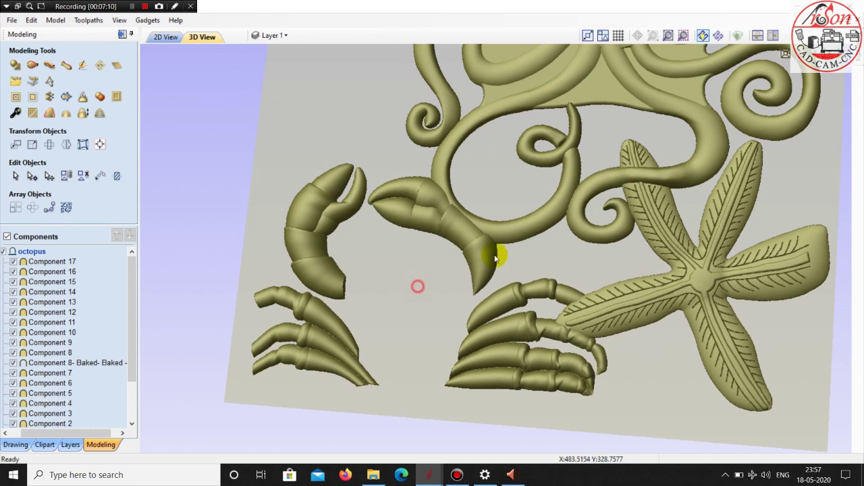
{"action": "mouse_move", "coordinate": [502, 250]}
{"action": "left_mouse_down"}
{"action": "mouse_move", "coordinate": [517, 245]}
{"action": "mouse_move", "coordinate": [453, 277]}
{"action": "mouse_move", "coordinate": [425, 249]}
{"action": "mouse_move", "coordinate": [388, 288]}
{"action": "left_mouse_up"}
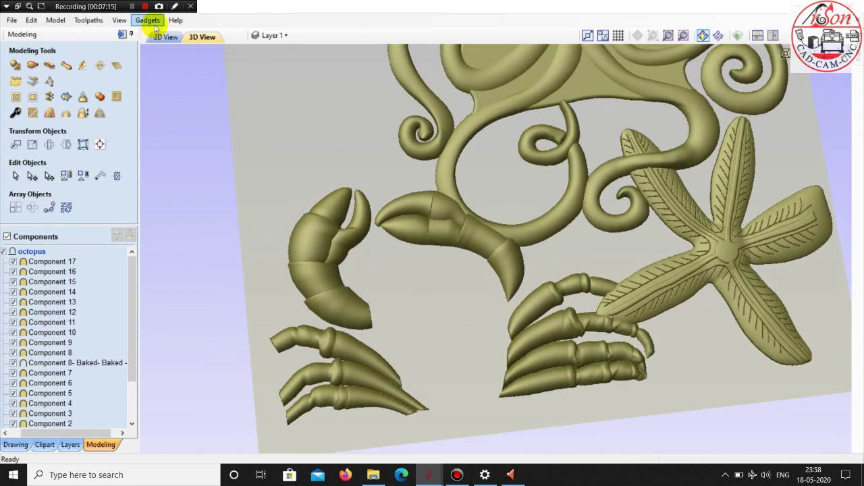
Shape the crab body outline into a dome with 20 mm base height
{"action": "left_click", "coordinate": [159, 41]}
{"action": "scroll", "coordinate": [432, 270], "scroll_direction": "down", "scroll_amount": 3}
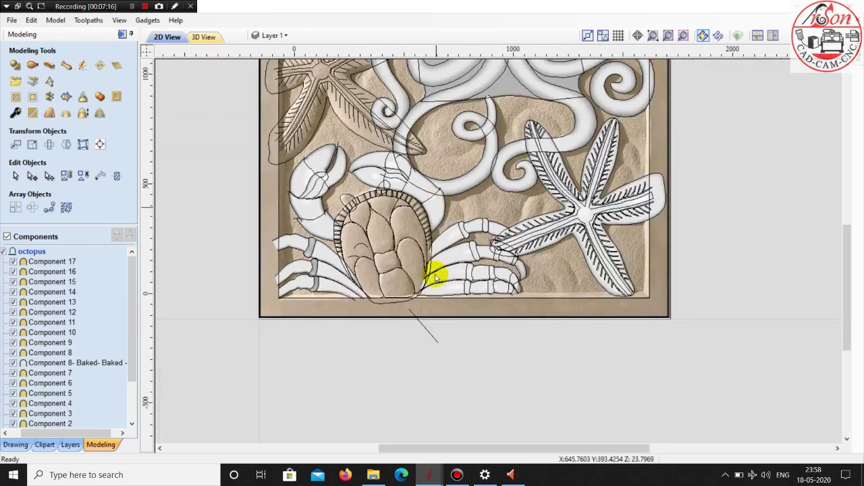
{"action": "scroll", "coordinate": [366, 266], "scroll_direction": "up", "scroll_amount": 2}
{"action": "scroll", "coordinate": [304, 211], "scroll_direction": "up", "scroll_amount": 1}
{"action": "scroll", "coordinate": [304, 211], "scroll_direction": "up", "scroll_amount": 1}
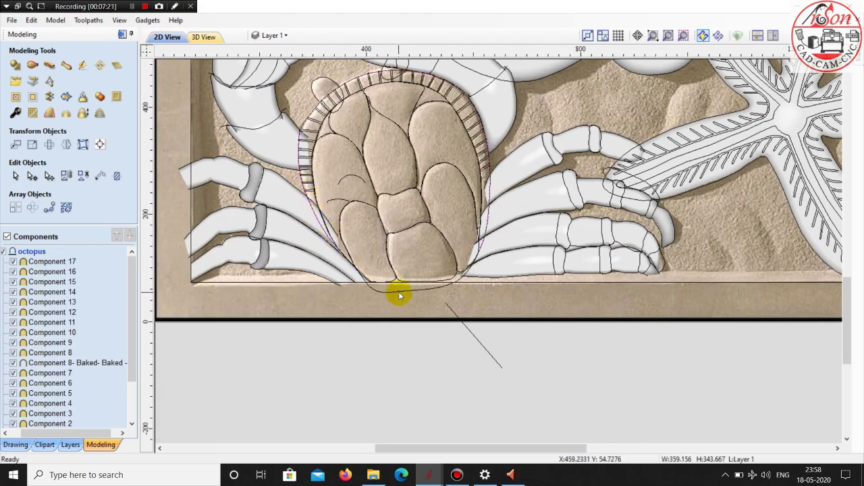
{"action": "scroll", "coordinate": [397, 300], "scroll_direction": "down", "scroll_amount": 1}
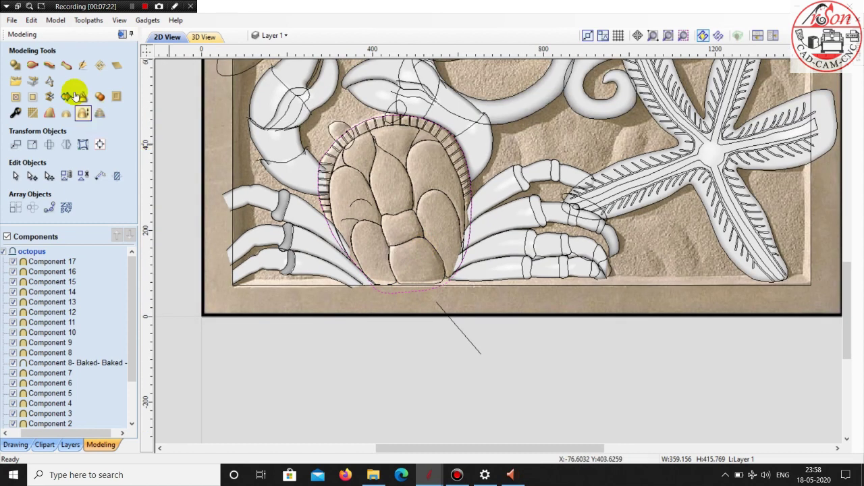
{"action": "left_click", "coordinate": [15, 64]}
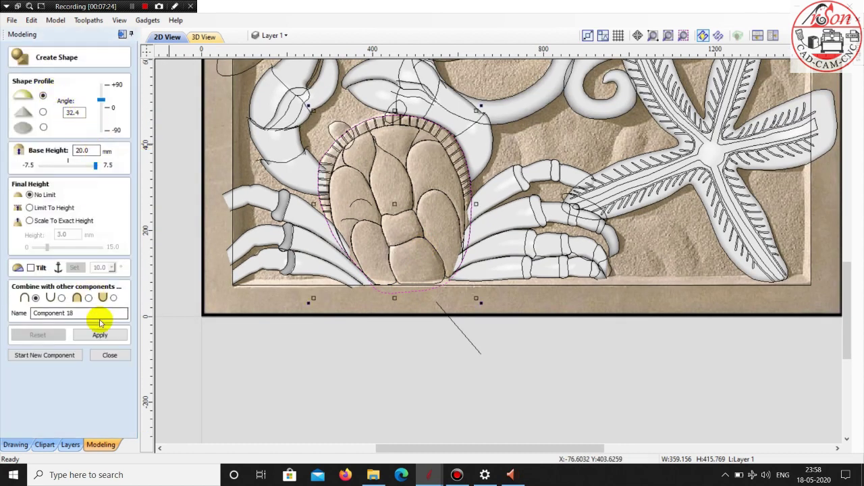
{"action": "left_click", "coordinate": [98, 335]}
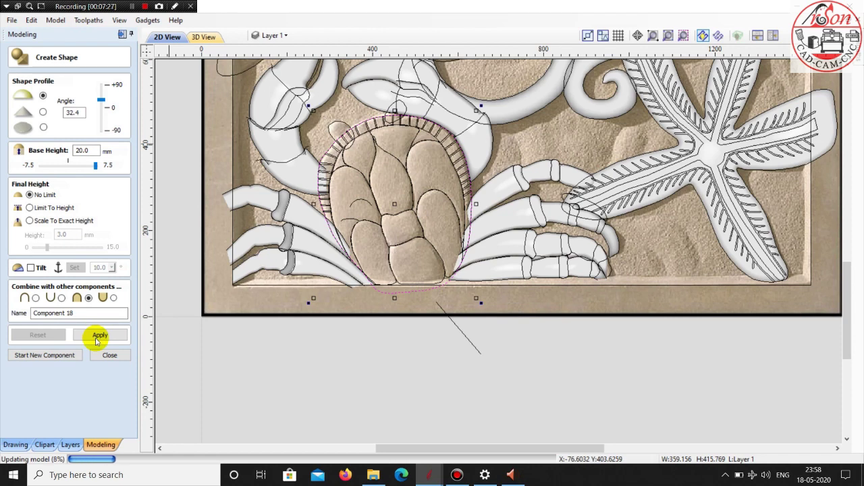
{"action": "left_click", "coordinate": [98, 335]}
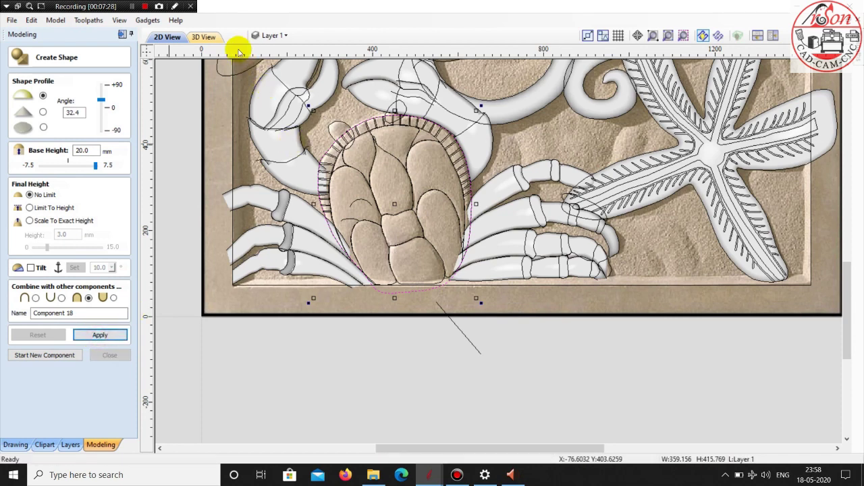
Check the domed crab shell in 3D and keep it as Component 18
{"action": "left_click", "coordinate": [200, 39]}
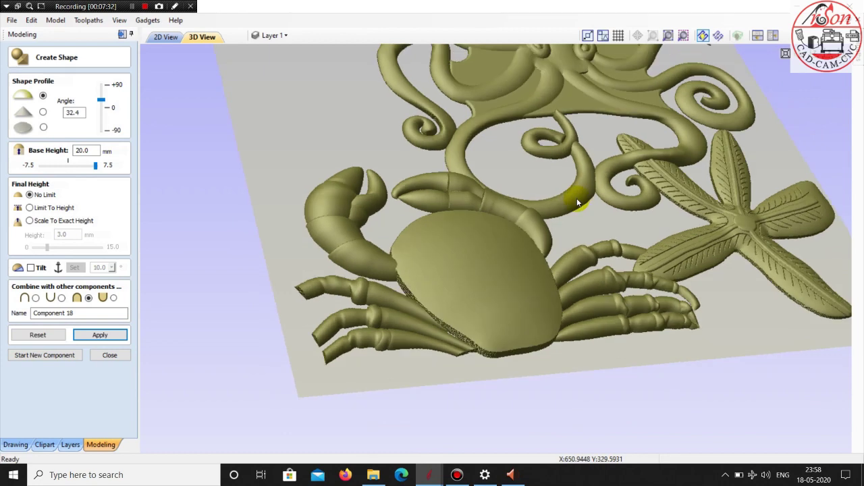
{"action": "mouse_move", "coordinate": [555, 240]}
{"action": "left_mouse_down"}
{"action": "mouse_move", "coordinate": [579, 202]}
{"action": "mouse_move", "coordinate": [386, 215]}
{"action": "mouse_move", "coordinate": [286, 206]}
{"action": "mouse_move", "coordinate": [362, 227]}
{"action": "mouse_move", "coordinate": [491, 237]}
{"action": "mouse_move", "coordinate": [515, 248]}
{"action": "mouse_move", "coordinate": [459, 260]}
{"action": "left_mouse_up"}
{"action": "scroll", "coordinate": [515, 248], "scroll_direction": "down", "scroll_amount": 2}
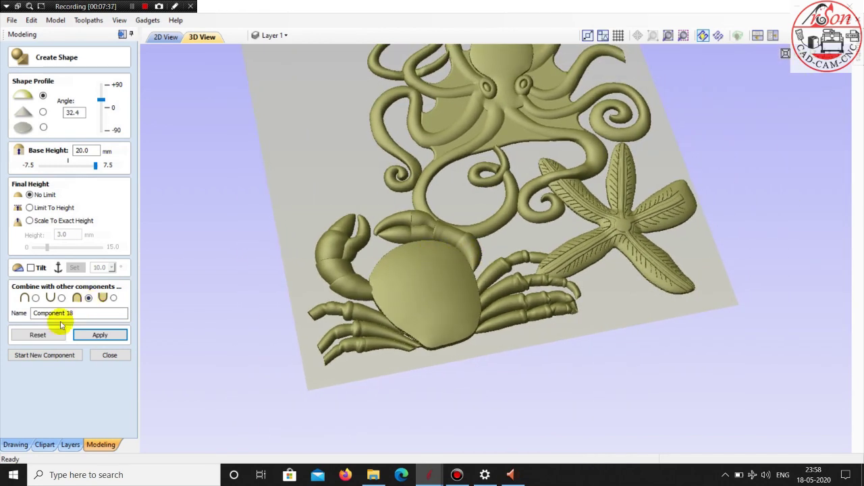
{"action": "left_click", "coordinate": [51, 356]}
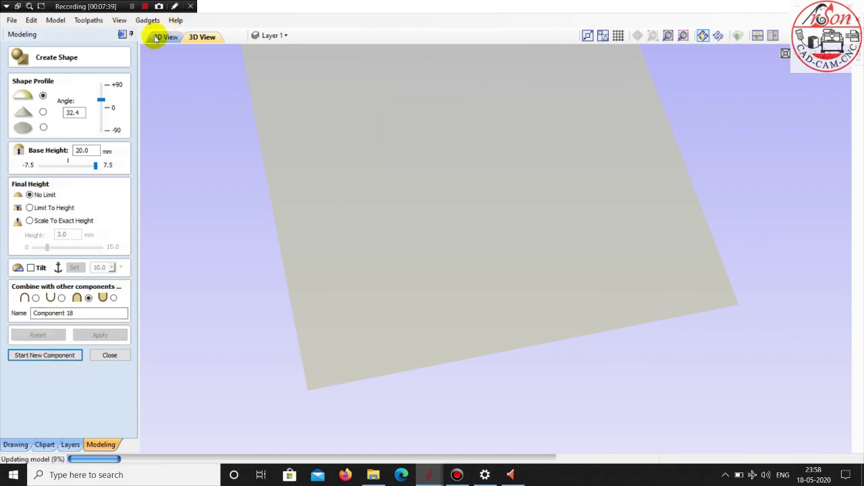
Select the crab shell's inner plate outlines in the 2D view
{"action": "left_click", "coordinate": [155, 37]}
{"action": "scroll", "coordinate": [328, 231], "scroll_direction": "up", "scroll_amount": 1}
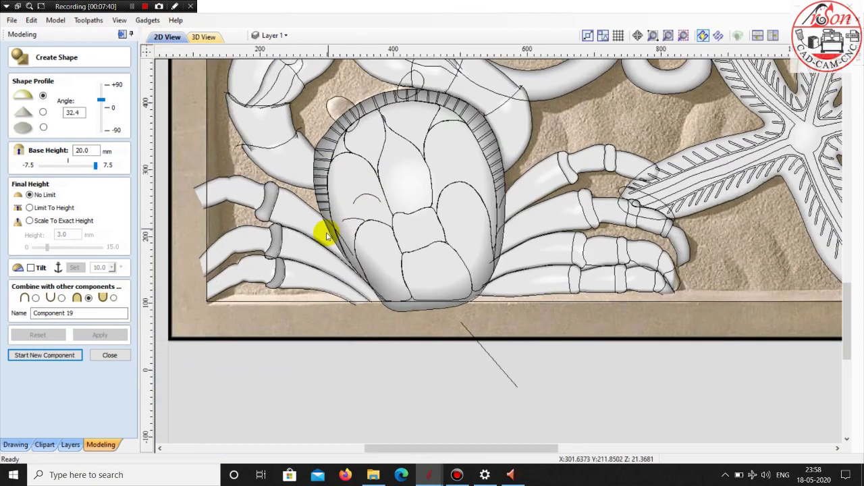
{"action": "scroll", "coordinate": [329, 227], "scroll_direction": "up", "scroll_amount": 1}
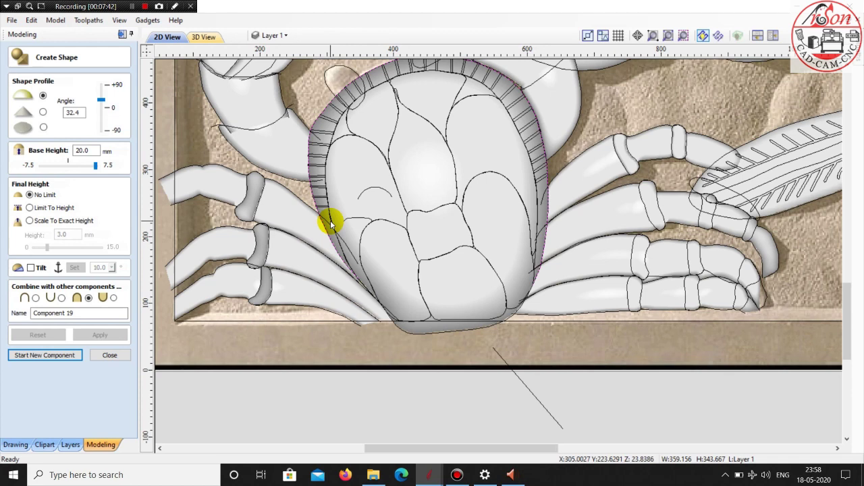
{"action": "left_click", "coordinate": [330, 223]}
{"action": "scroll", "coordinate": [356, 295], "scroll_direction": "down", "scroll_amount": 1}
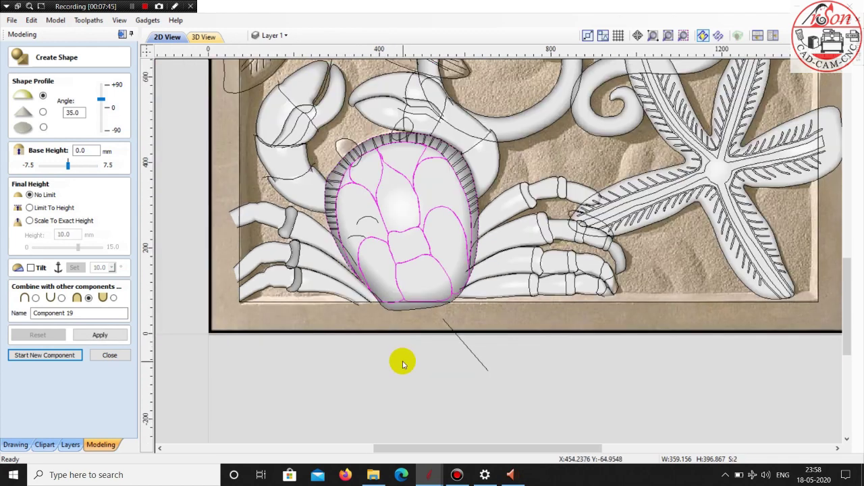
{"action": "left_click", "coordinate": [402, 361]}
{"action": "left_click", "coordinate": [409, 260]}
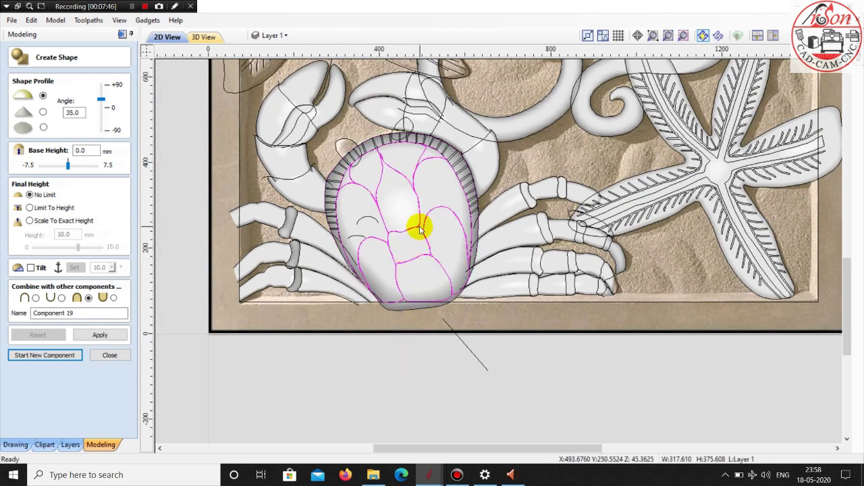
{"action": "scroll", "coordinate": [404, 220], "scroll_direction": "up", "scroll_amount": 1}
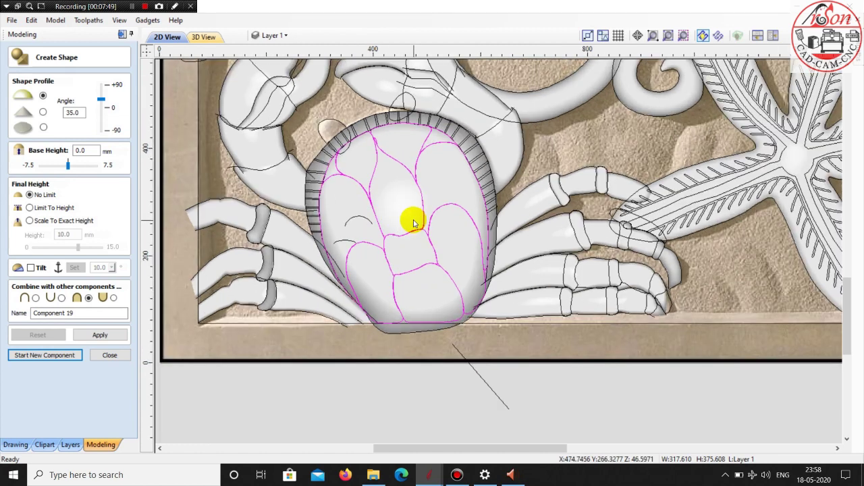
{"action": "scroll", "coordinate": [410, 218], "scroll_direction": "up", "scroll_amount": 1}
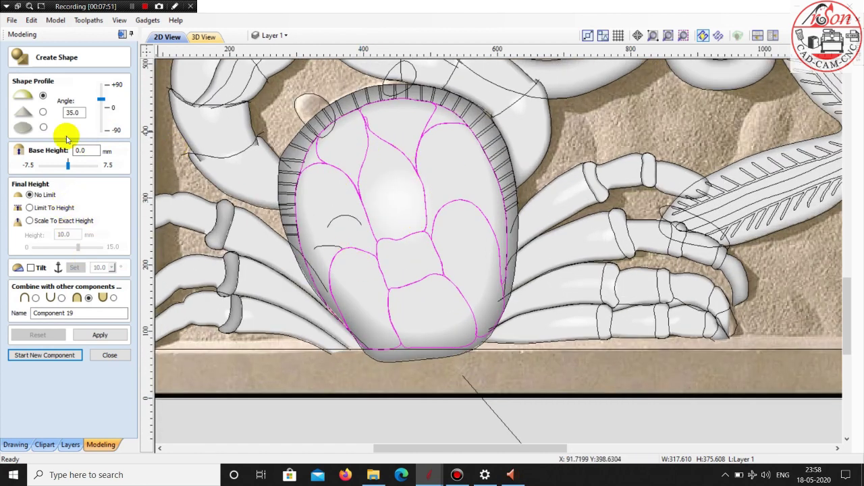
Add the plates as 35° domes on the crab, keep them as Component 19, and close Create Shape
{"action": "left_click", "coordinate": [96, 335]}
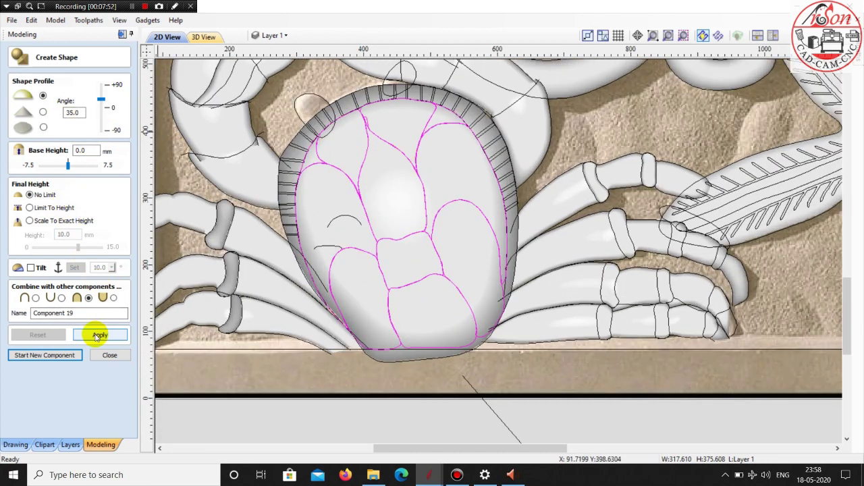
{"action": "left_click", "coordinate": [36, 298]}
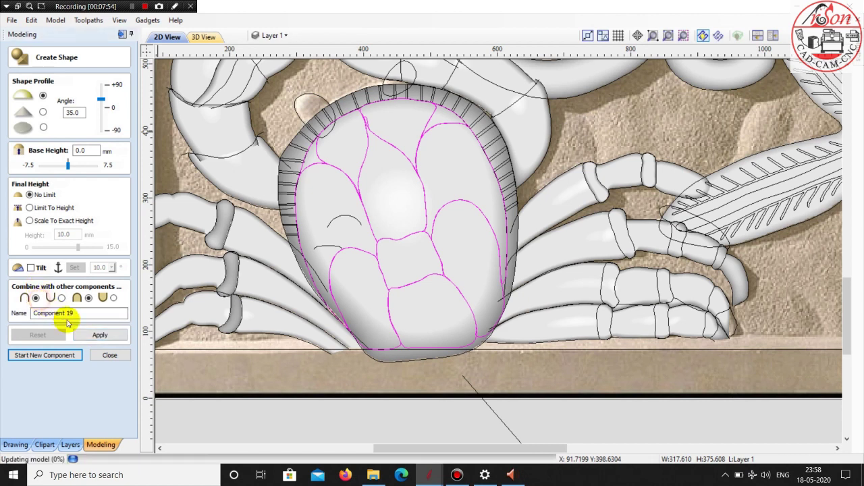
{"action": "left_click", "coordinate": [101, 334]}
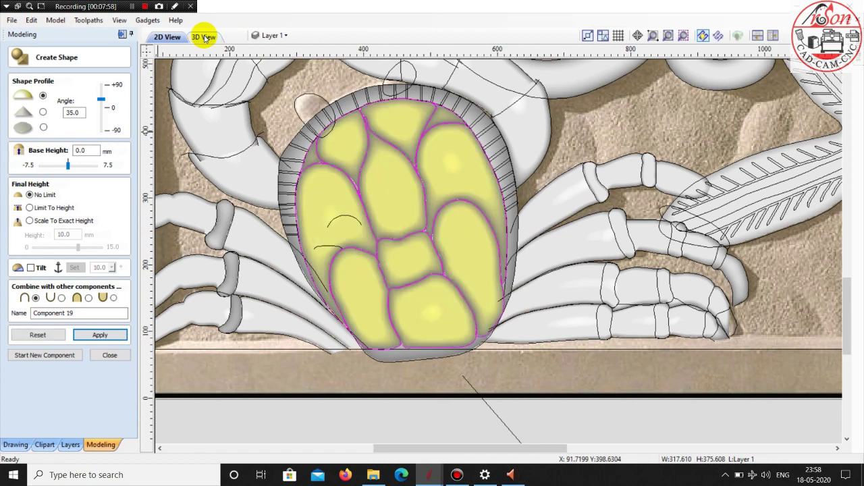
{"action": "left_click", "coordinate": [202, 37]}
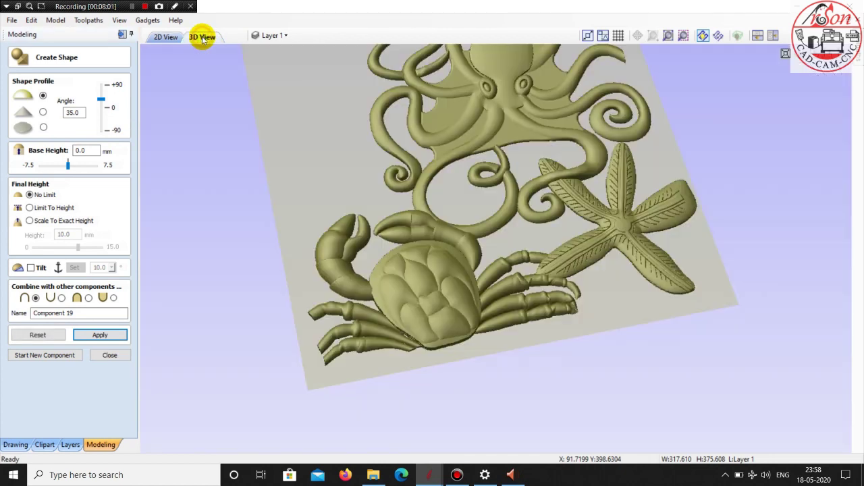
{"action": "mouse_move", "coordinate": [440, 310]}
{"action": "left_mouse_down"}
{"action": "mouse_move", "coordinate": [407, 328]}
{"action": "mouse_move", "coordinate": [509, 225]}
{"action": "left_mouse_up"}
{"action": "scroll", "coordinate": [474, 278], "scroll_direction": "up", "scroll_amount": 2}
{"action": "scroll", "coordinate": [491, 253], "scroll_direction": "up", "scroll_amount": 2}
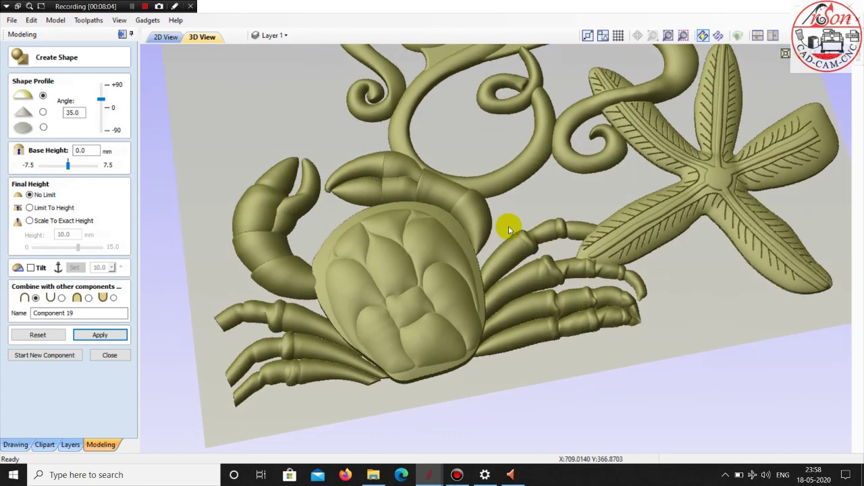
{"action": "left_click", "coordinate": [44, 355]}
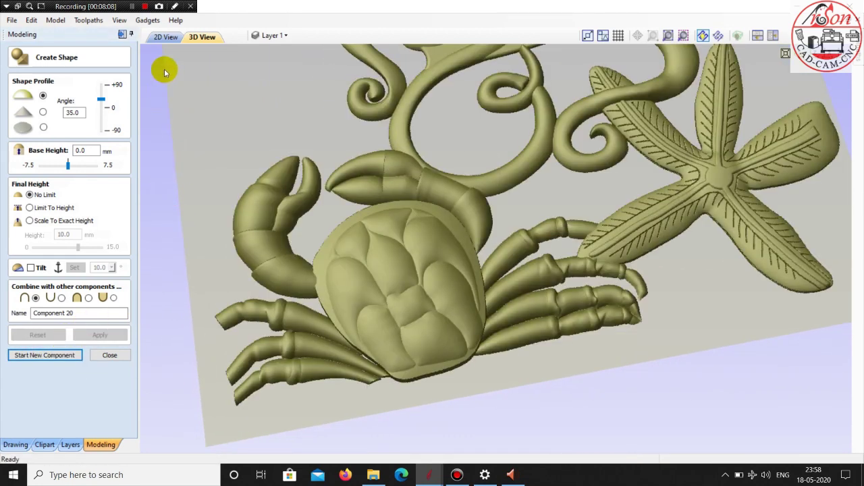
{"action": "left_click", "coordinate": [99, 357]}
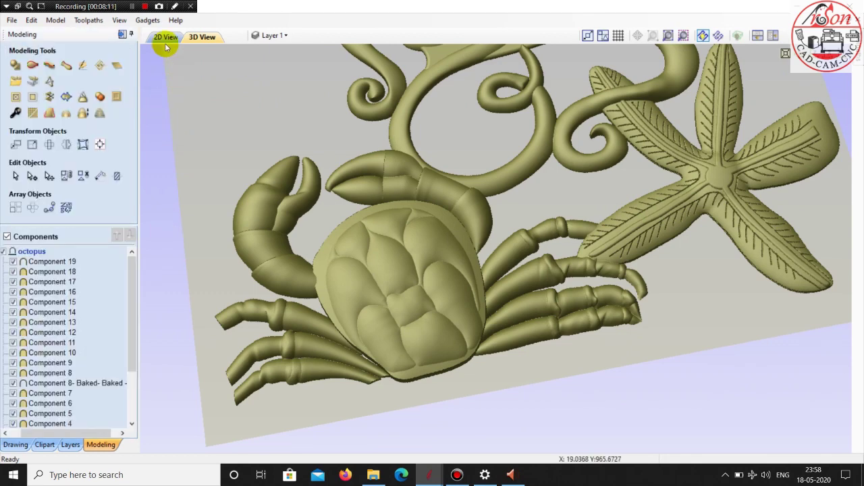
Zoom in on the crab in the 2D view and select its shell plate outlines
{"action": "left_click", "coordinate": [164, 37]}
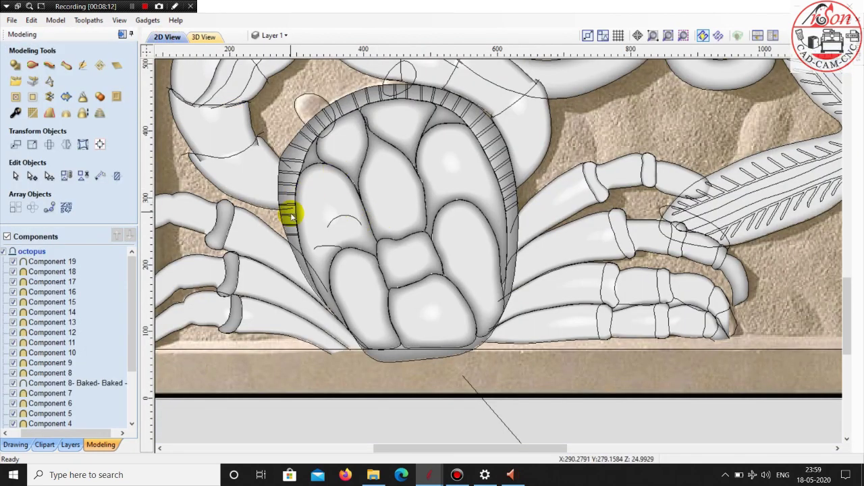
{"action": "scroll", "coordinate": [302, 272], "scroll_direction": "up", "scroll_amount": 1}
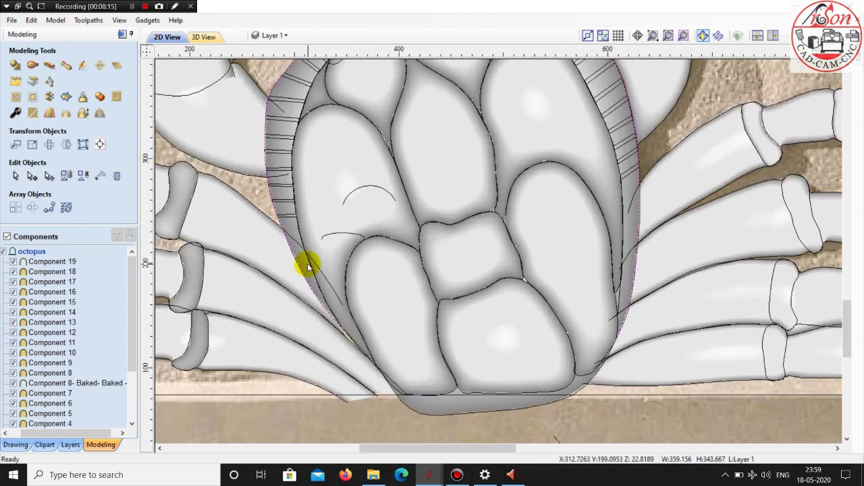
{"action": "scroll", "coordinate": [331, 274], "scroll_direction": "up", "scroll_amount": 1}
{"action": "left_click", "coordinate": [322, 298]}
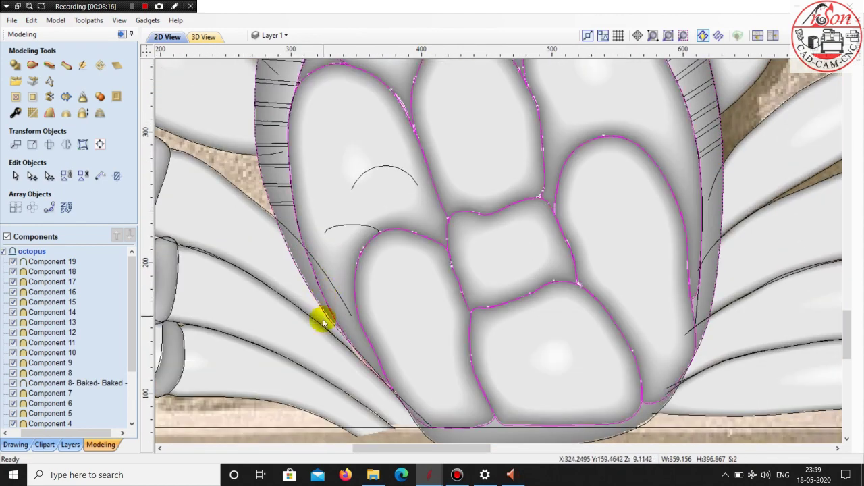
{"action": "scroll", "coordinate": [322, 290], "scroll_direction": "down", "scroll_amount": 2}
{"action": "scroll", "coordinate": [324, 270], "scroll_direction": "up", "scroll_amount": 1}
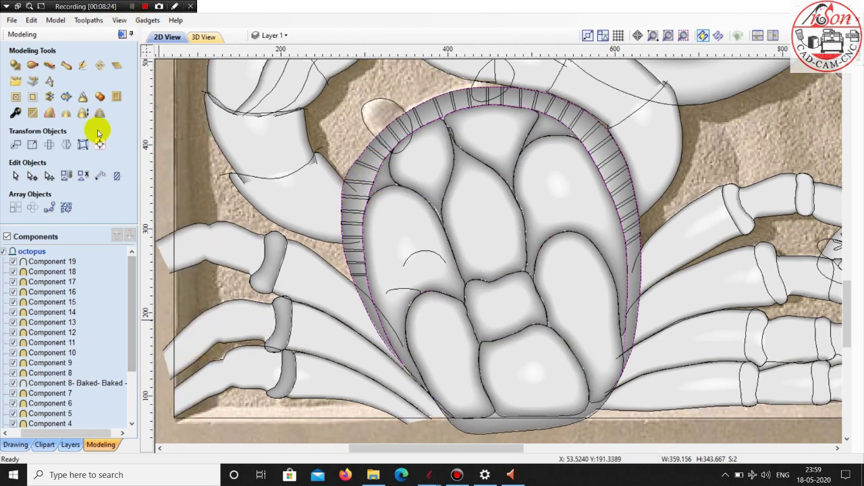
Sweep the small arc profile along the two shell-rim rails and keep it as Component 20
{"action": "left_click", "coordinate": [32, 65]}
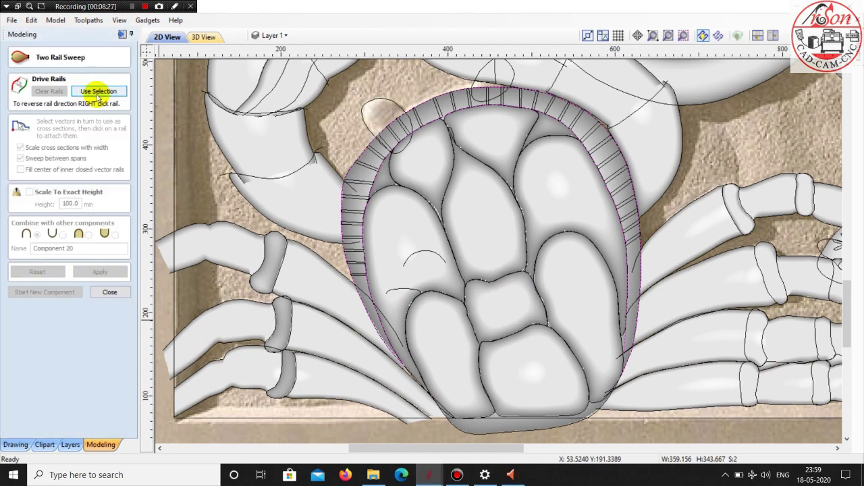
{"action": "left_click", "coordinate": [97, 89]}
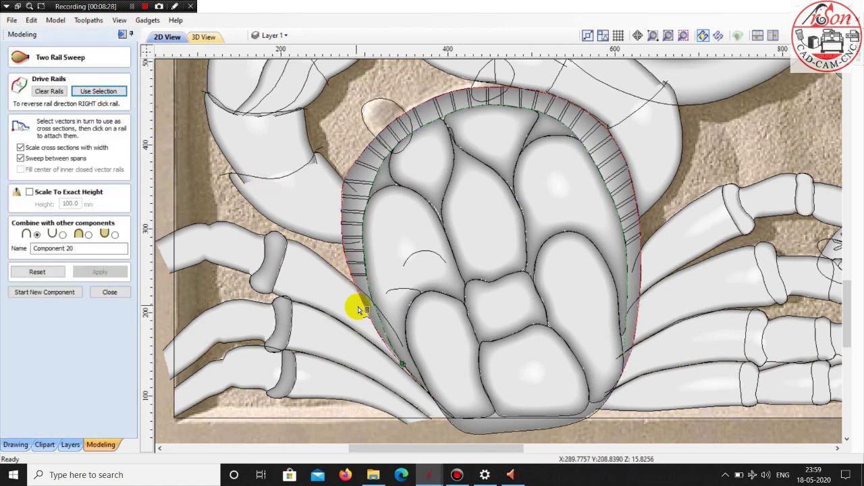
{"action": "left_click", "coordinate": [397, 294]}
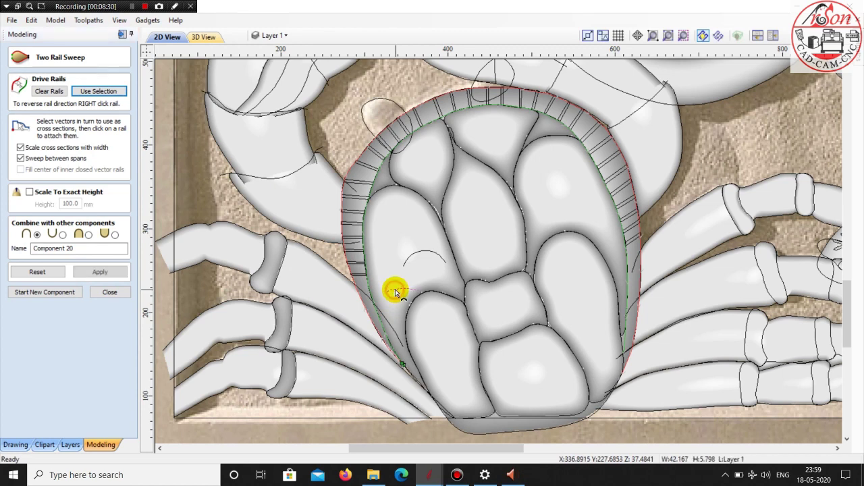
{"action": "left_click", "coordinate": [112, 274]}
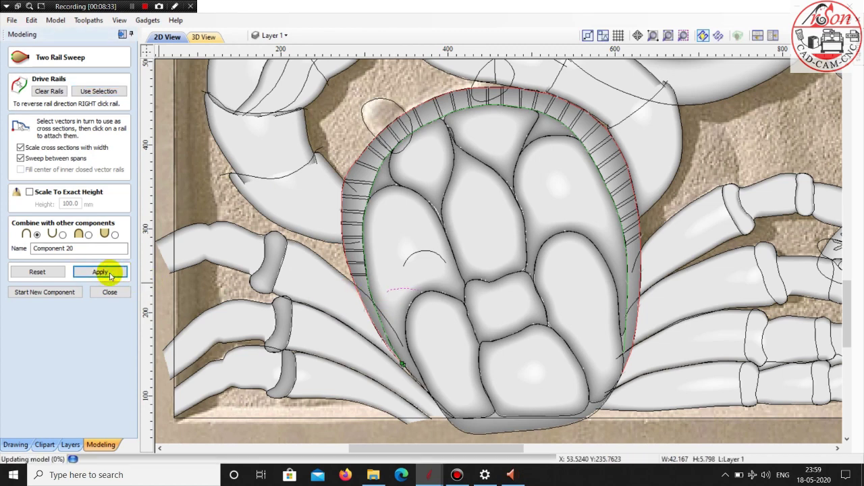
{"action": "left_click", "coordinate": [201, 37]}
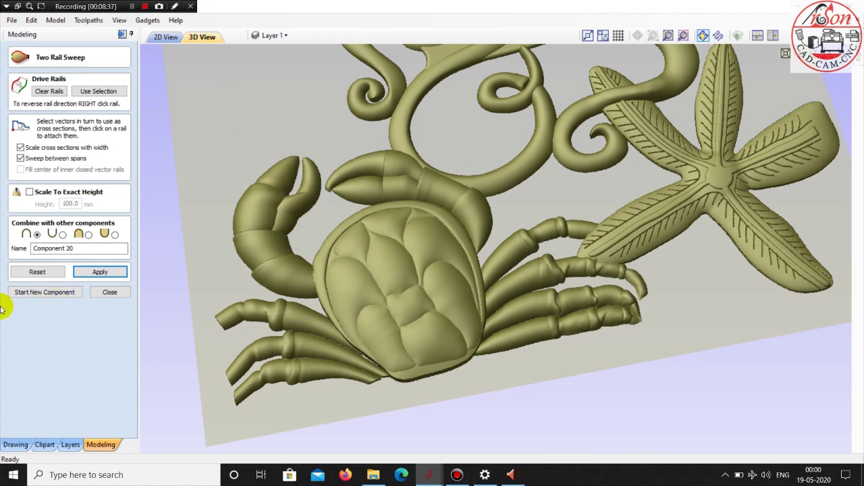
{"action": "left_click", "coordinate": [36, 291]}
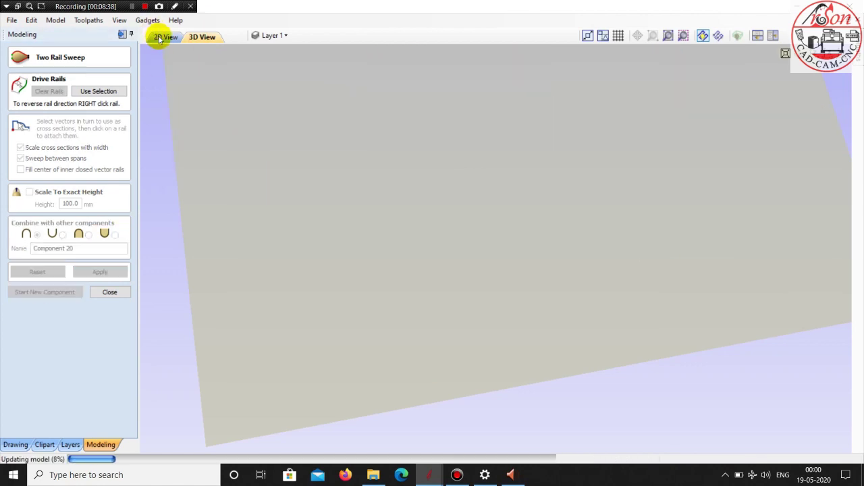
Give the shell-rim stripe lines a pointed 90° profile and set their combine mode
{"action": "left_click", "coordinate": [162, 37]}
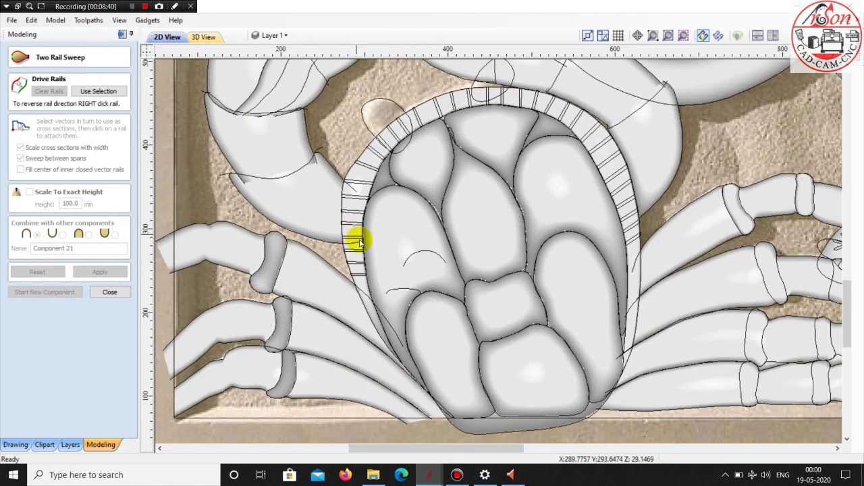
{"action": "left_click", "coordinate": [360, 266]}
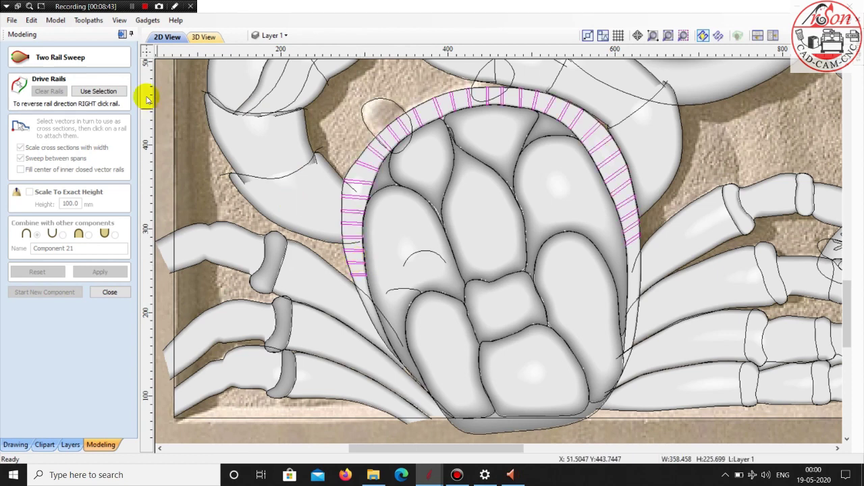
{"action": "left_click", "coordinate": [110, 292]}
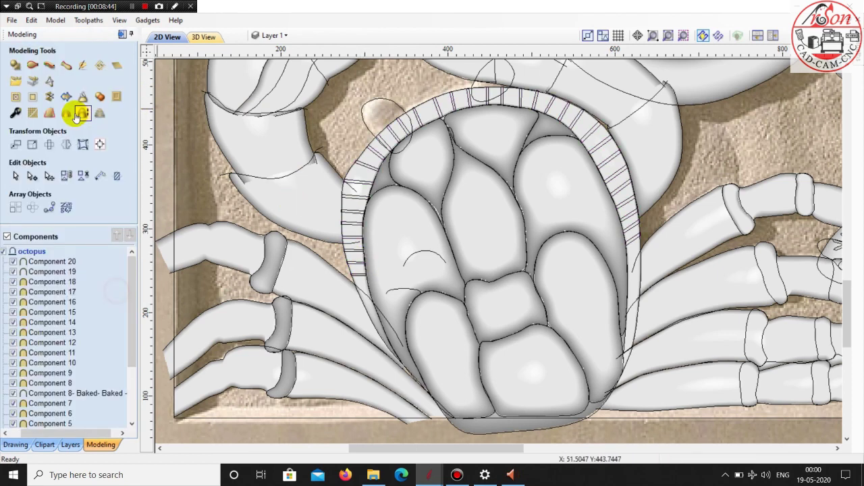
{"action": "left_click", "coordinate": [15, 66]}
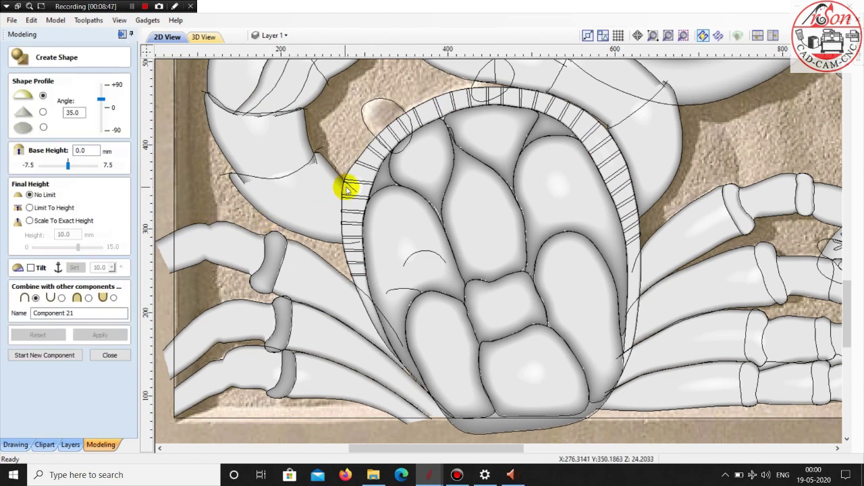
{"action": "left_click", "coordinate": [357, 187]}
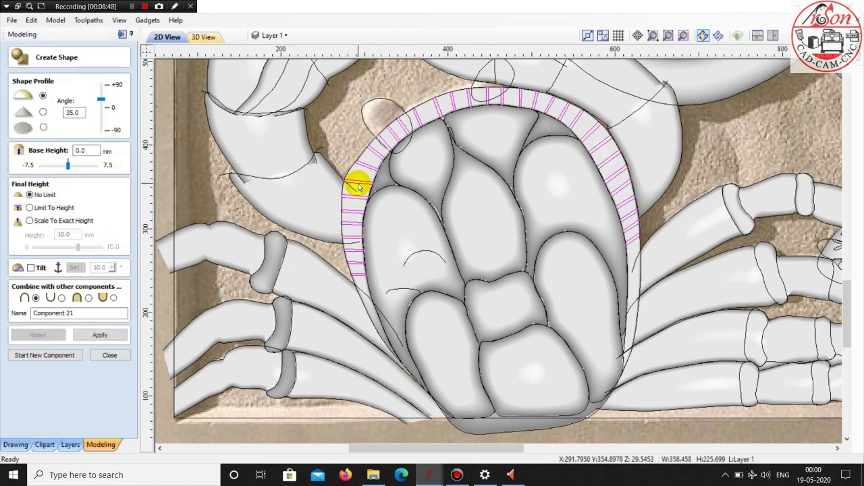
{"action": "left_click", "coordinate": [43, 112]}
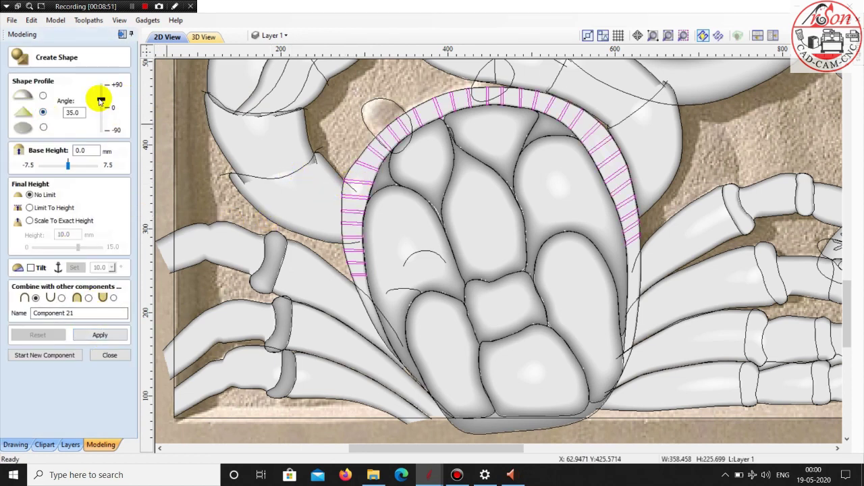
{"action": "left_click_drag", "start_coordinate": [102, 100], "coordinate": [101, 76]}
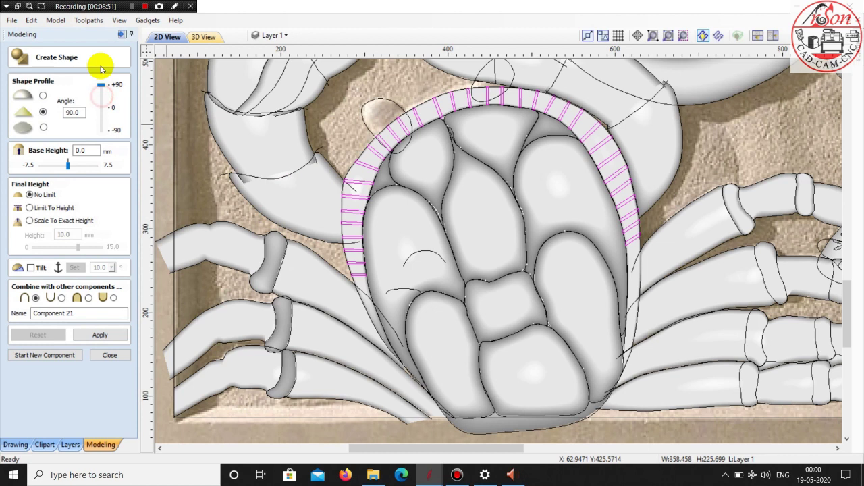
{"action": "left_click", "coordinate": [61, 298]}
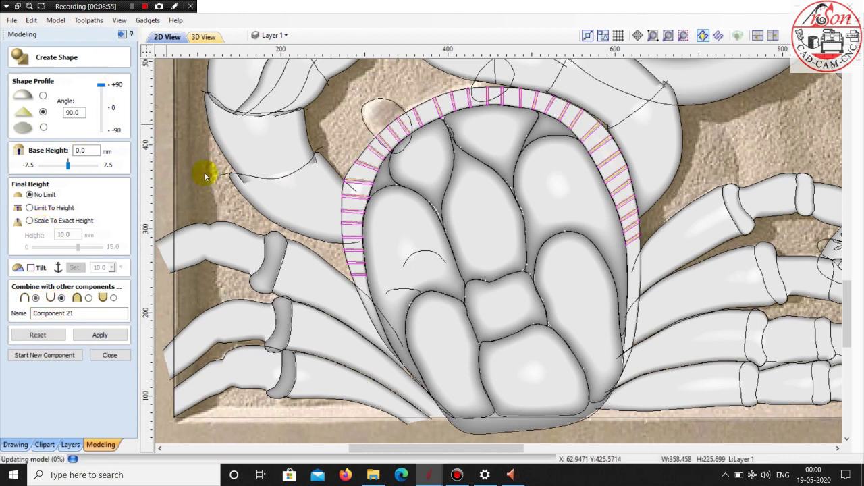
Inspect the ribbed rim in 3D and commit it as Component 21
{"action": "left_click", "coordinate": [200, 38]}
{"action": "scroll", "coordinate": [394, 252], "scroll_direction": "up", "scroll_amount": 2}
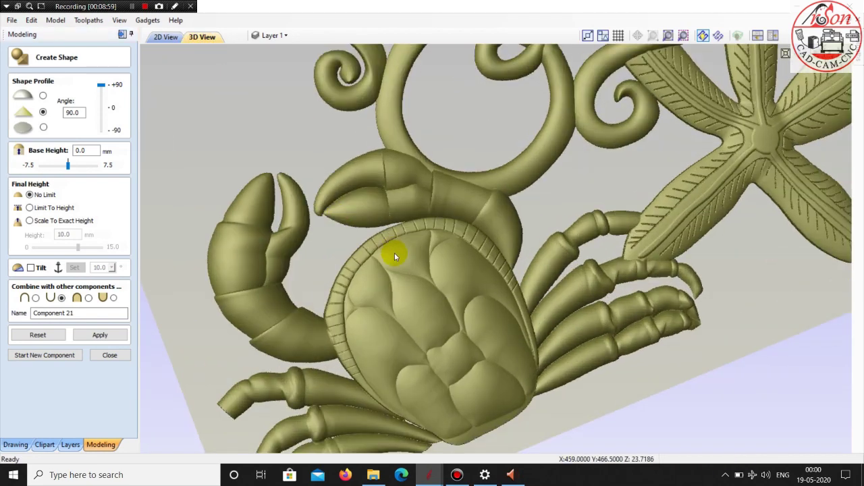
{"action": "scroll", "coordinate": [365, 281], "scroll_direction": "up", "scroll_amount": 2}
{"action": "scroll", "coordinate": [365, 281], "scroll_direction": "up", "scroll_amount": 2}
{"action": "mouse_move", "coordinate": [358, 285]}
{"action": "left_mouse_down"}
{"action": "mouse_move", "coordinate": [429, 162]}
{"action": "mouse_move", "coordinate": [443, 328]}
{"action": "left_mouse_up"}
{"action": "scroll", "coordinate": [366, 303], "scroll_direction": "down", "scroll_amount": 1}
{"action": "scroll", "coordinate": [376, 290], "scroll_direction": "down", "scroll_amount": 1}
{"action": "scroll", "coordinate": [374, 291], "scroll_direction": "down", "scroll_amount": 1}
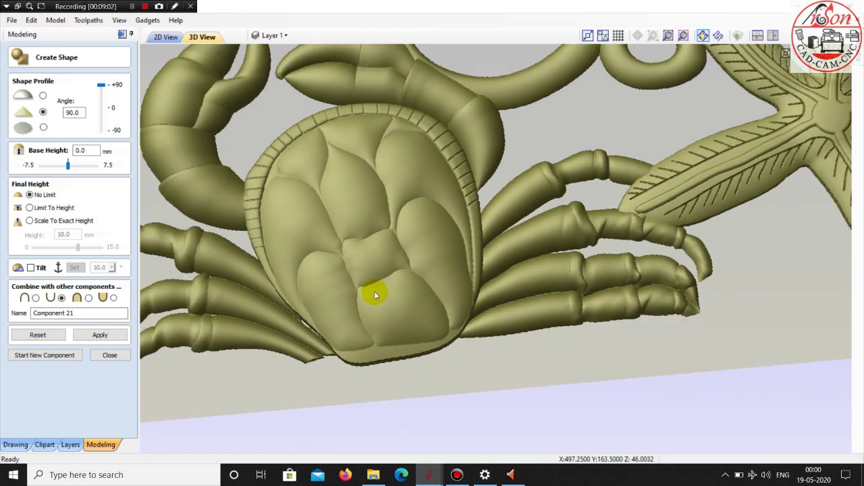
{"action": "scroll", "coordinate": [374, 291], "scroll_direction": "down", "scroll_amount": 1}
{"action": "left_click", "coordinate": [58, 355]}
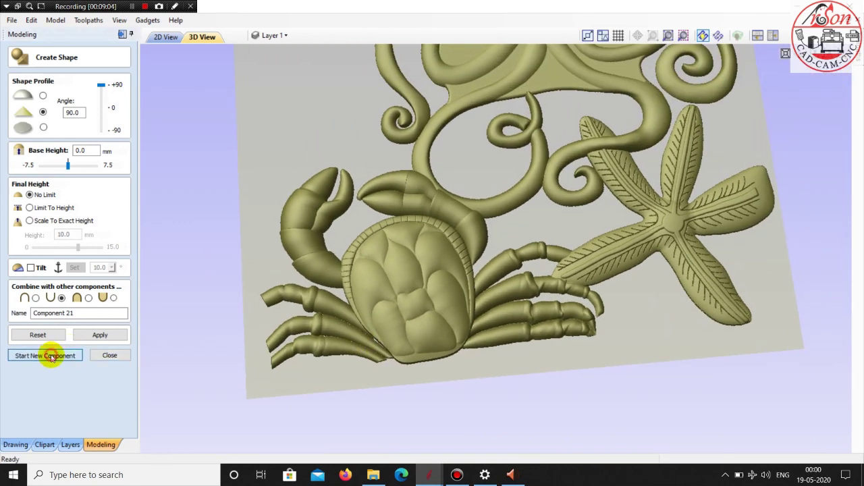
Give the two small ovals beside the crab shell a rounded profile and apply them
{"action": "left_click", "coordinate": [158, 37]}
{"action": "scroll", "coordinate": [405, 170], "scroll_direction": "down", "scroll_amount": 2}
{"action": "scroll", "coordinate": [411, 144], "scroll_direction": "up", "scroll_amount": 1}
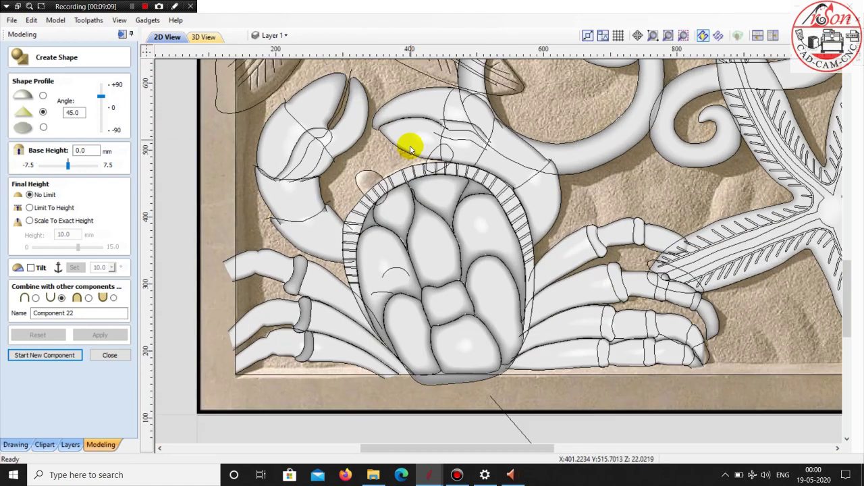
{"action": "scroll", "coordinate": [370, 183], "scroll_direction": "up", "scroll_amount": 2}
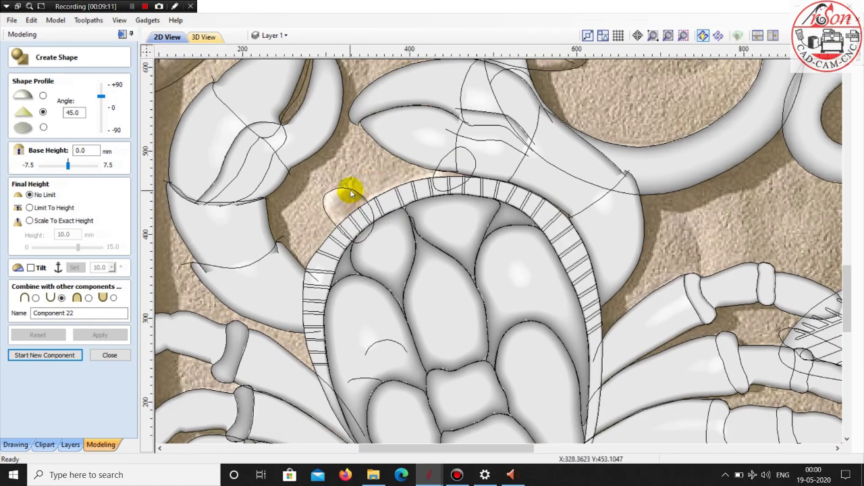
{"action": "left_click", "coordinate": [351, 192]}
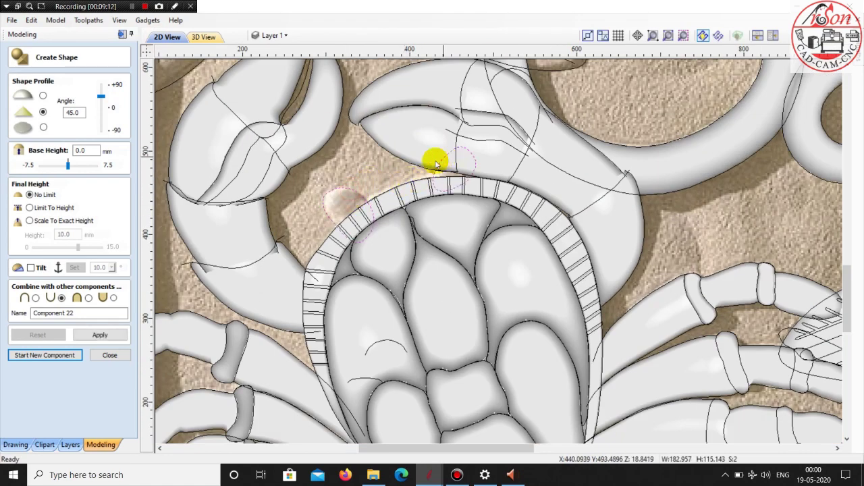
{"action": "left_click", "coordinate": [42, 96]}
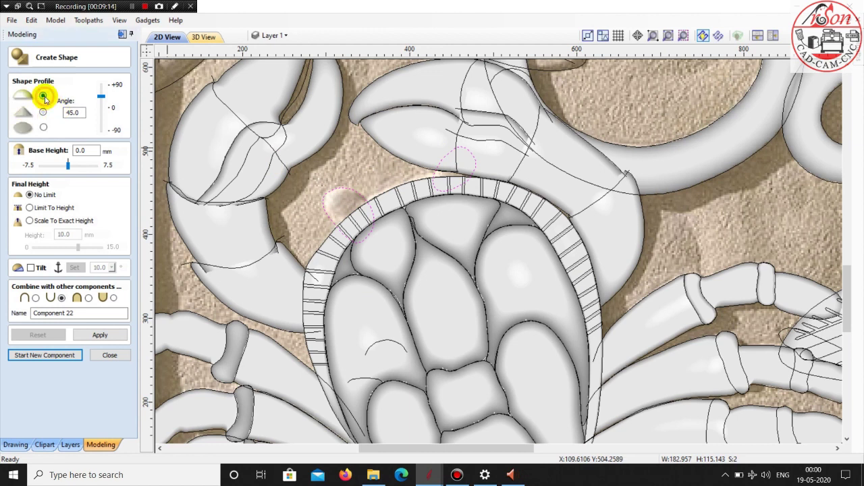
{"action": "double_click", "coordinate": [86, 151]}
{"action": "type", "text": "0"}
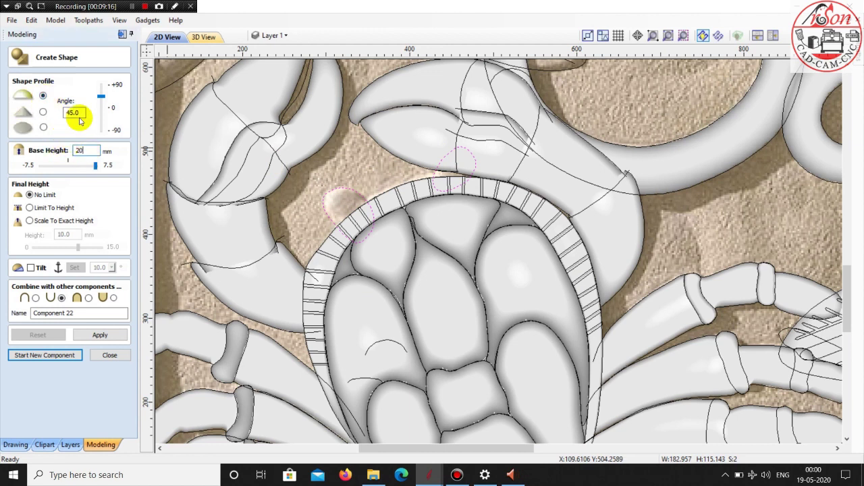
{"action": "left_click", "coordinate": [89, 298]}
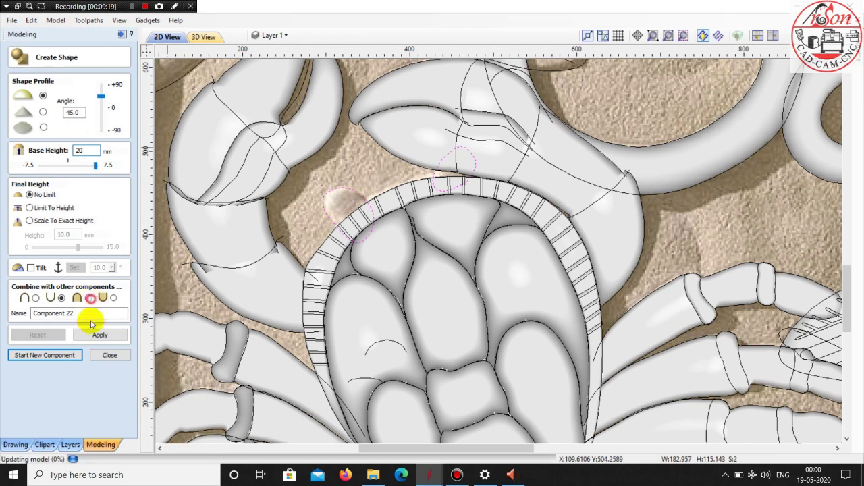
{"action": "left_click", "coordinate": [90, 336]}
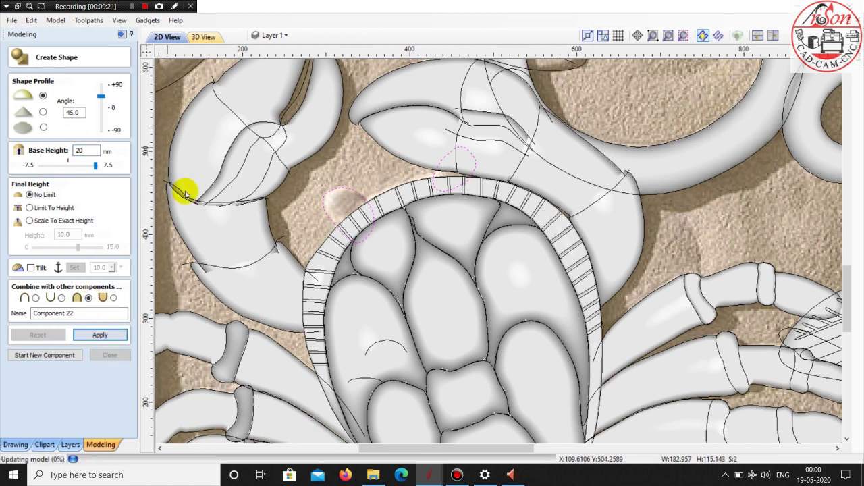
Set the knobs to 18 mm base height and 57.6° angle, committing Component 22
{"action": "left_click", "coordinate": [201, 37]}
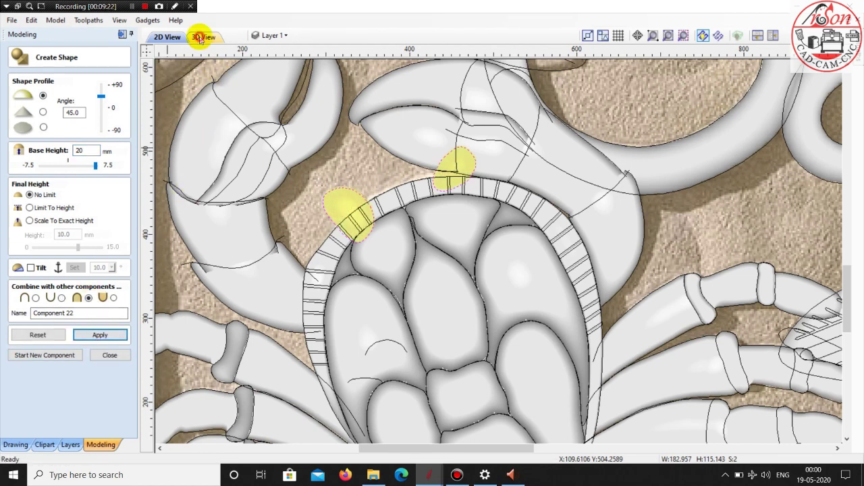
{"action": "scroll", "coordinate": [405, 203], "scroll_direction": "up", "scroll_amount": 2}
{"action": "scroll", "coordinate": [436, 293], "scroll_direction": "up", "scroll_amount": 3}
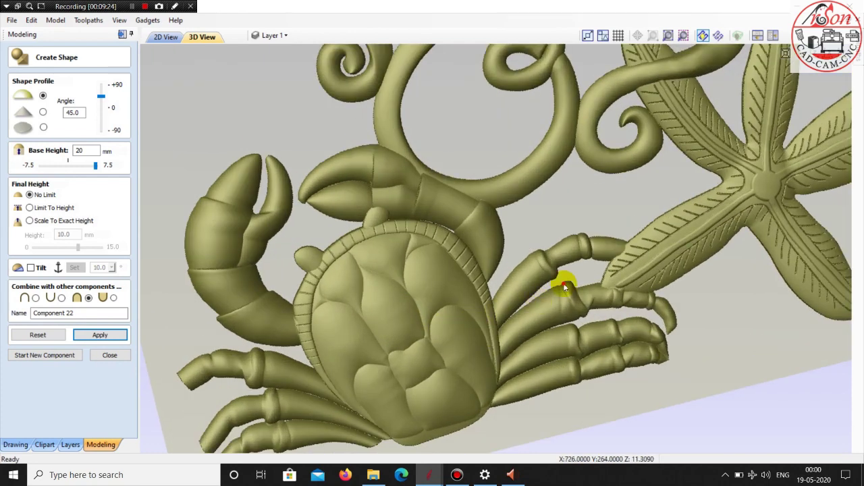
{"action": "scroll", "coordinate": [563, 285], "scroll_direction": "up", "scroll_amount": 2}
{"action": "scroll", "coordinate": [334, 230], "scroll_direction": "up", "scroll_amount": 2}
{"action": "scroll", "coordinate": [411, 214], "scroll_direction": "up", "scroll_amount": 1}
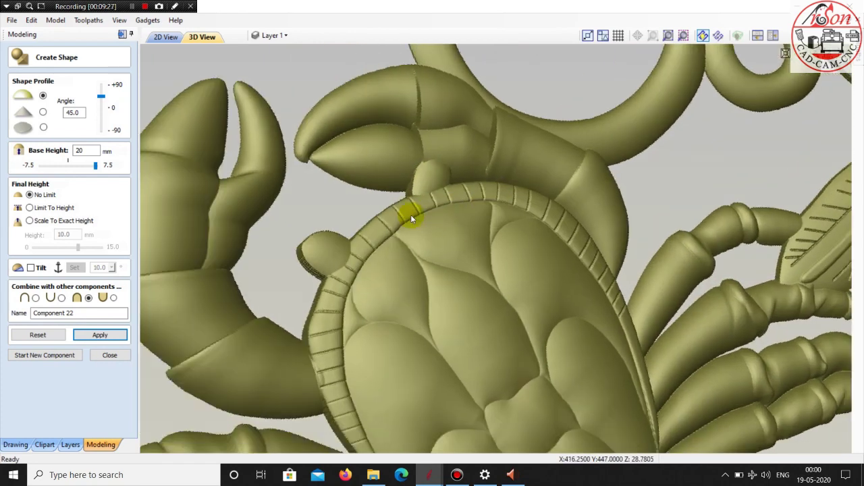
{"action": "scroll", "coordinate": [320, 197], "scroll_direction": "up", "scroll_amount": 1}
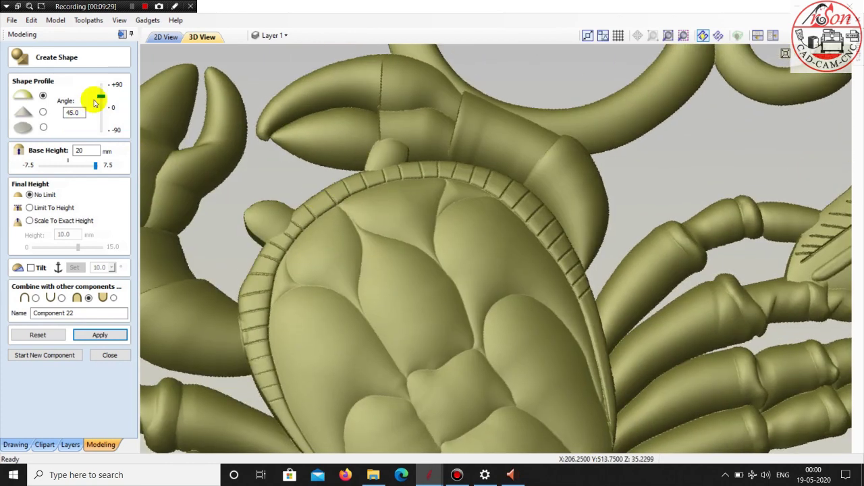
{"action": "double_click", "coordinate": [79, 150]}
{"action": "type", "text": "18"}
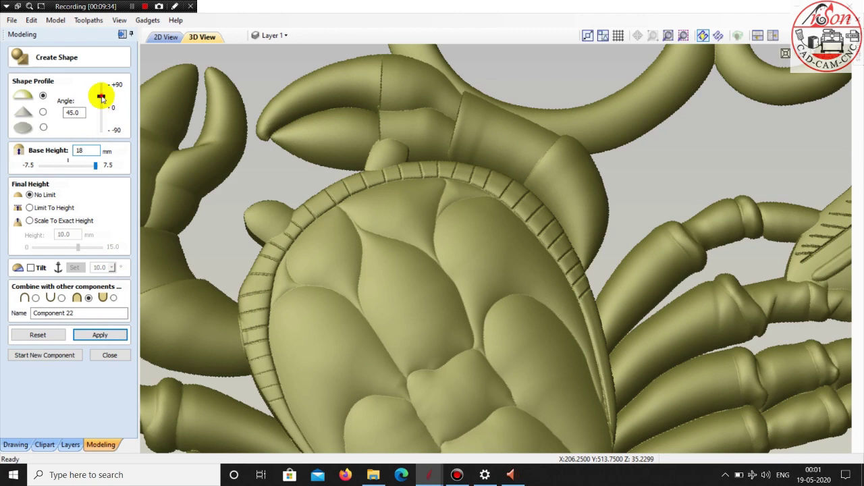
{"action": "left_click_drag", "start_coordinate": [101, 92], "coordinate": [101, 96]}
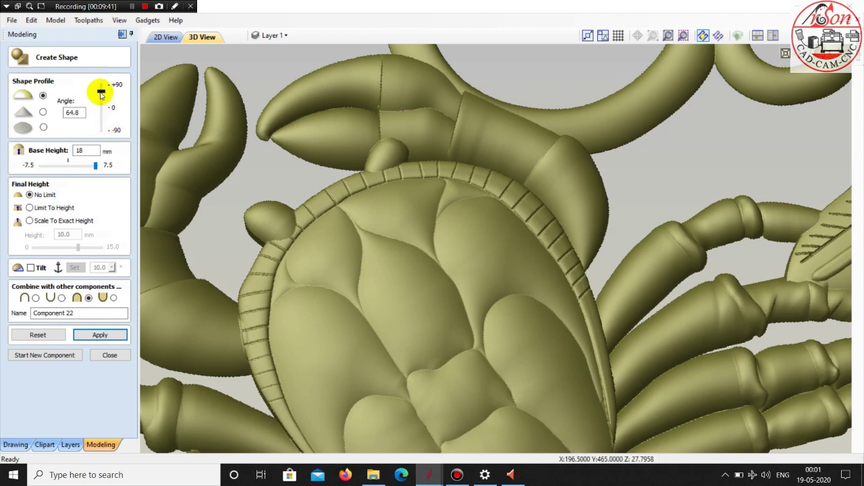
{"action": "left_click_drag", "start_coordinate": [101, 96], "coordinate": [101, 95]}
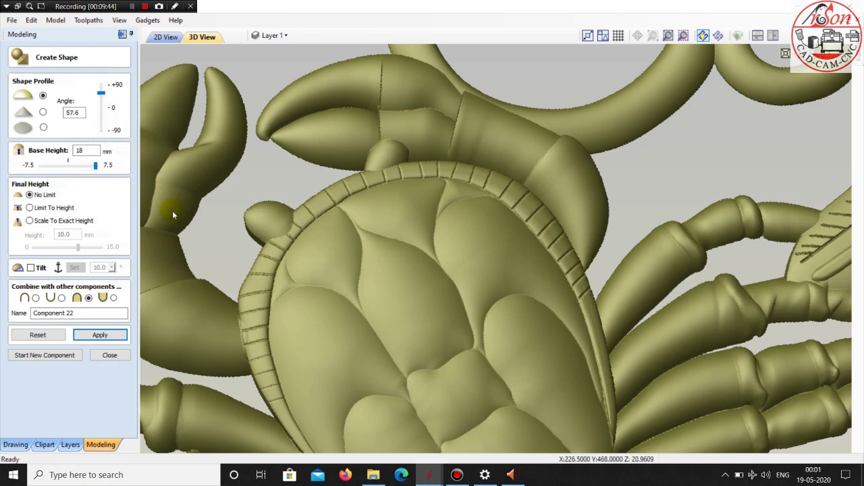
{"action": "left_click", "coordinate": [54, 355]}
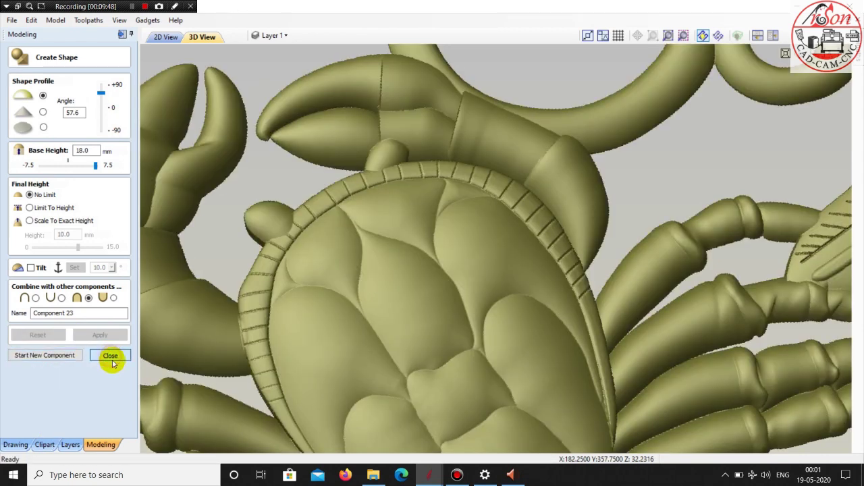
{"action": "left_click", "coordinate": [110, 356]}
Select all the crab's components and bake them into Component 1- Baked
{"action": "left_click", "coordinate": [164, 39]}
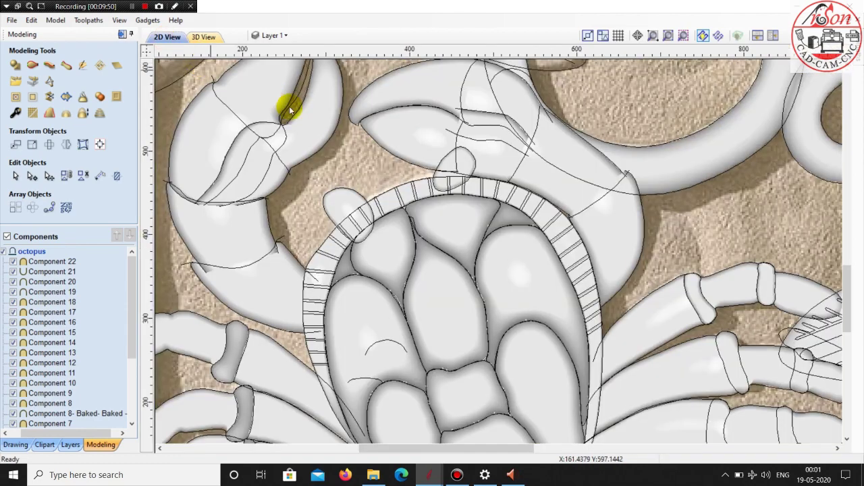
{"action": "scroll", "coordinate": [283, 122], "scroll_direction": "down", "scroll_amount": 2}
{"action": "scroll", "coordinate": [286, 133], "scroll_direction": "down", "scroll_amount": 2}
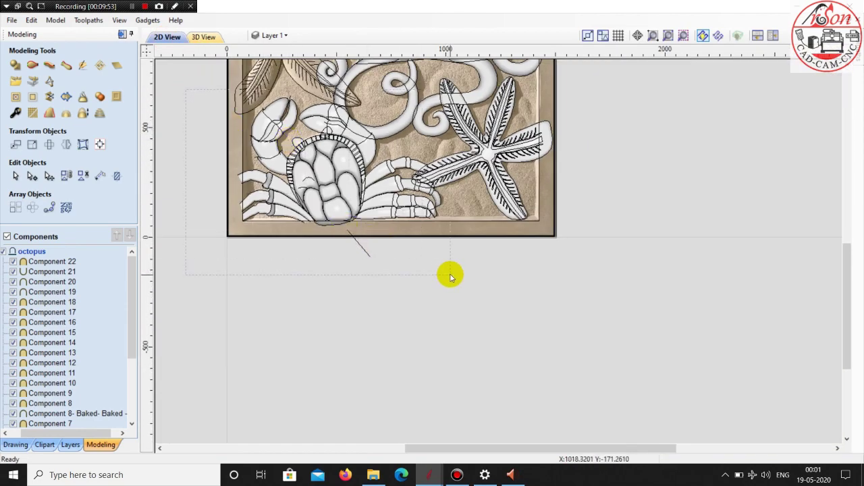
{"action": "key", "text": "ctrl+a"}
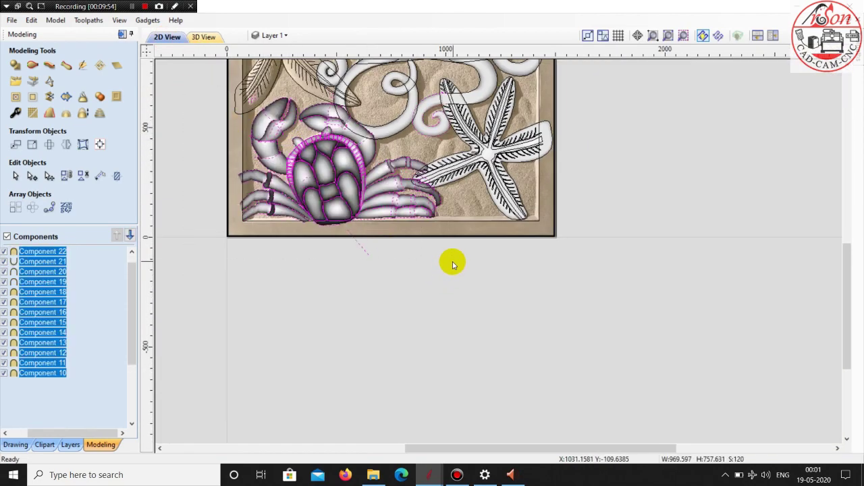
{"action": "left_click", "coordinate": [201, 36]}
{"action": "scroll", "coordinate": [311, 138], "scroll_direction": "down", "scroll_amount": 1}
{"action": "scroll", "coordinate": [314, 141], "scroll_direction": "down", "scroll_amount": 2}
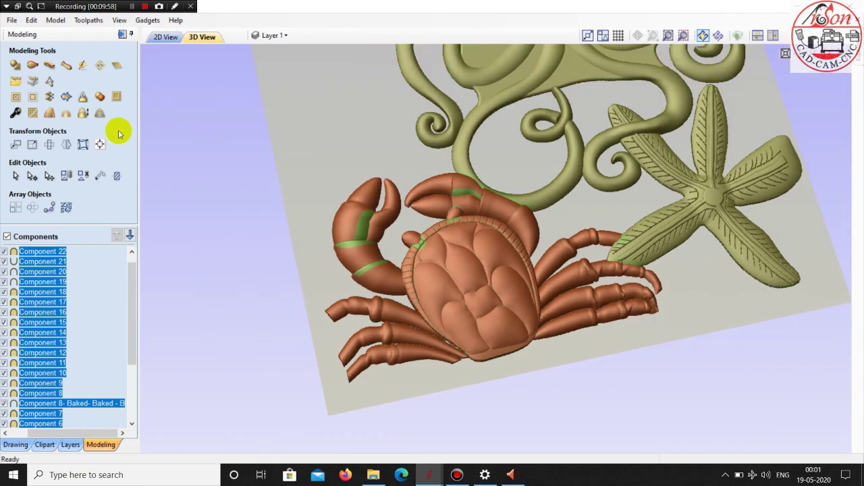
{"action": "left_click", "coordinate": [82, 98]}
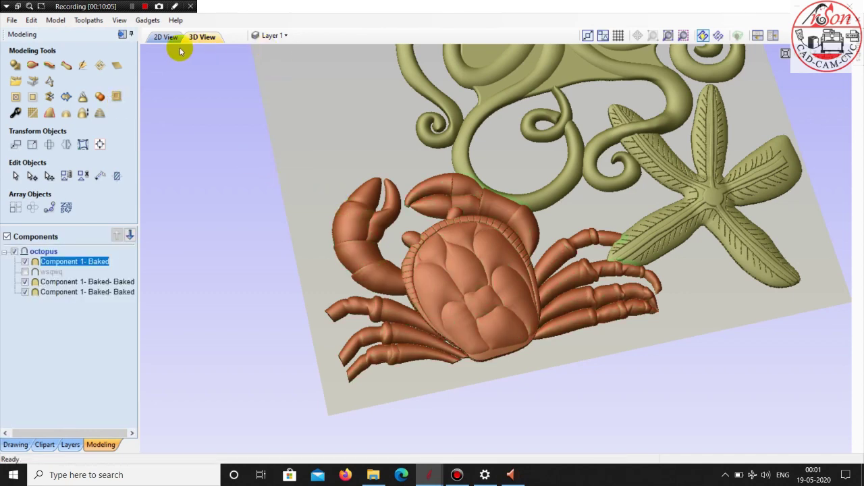
Clear the selection and select the baked crab component in the 2D view
{"action": "left_click", "coordinate": [162, 39]}
{"action": "scroll", "coordinate": [495, 290], "scroll_direction": "down", "scroll_amount": 2}
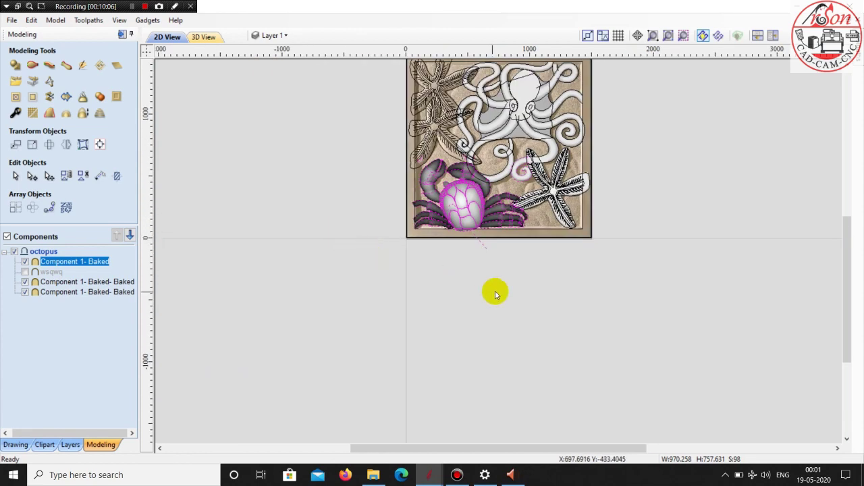
{"action": "left_click", "coordinate": [493, 291]}
{"action": "scroll", "coordinate": [468, 187], "scroll_direction": "up", "scroll_amount": 2}
{"action": "scroll", "coordinate": [452, 197], "scroll_direction": "up", "scroll_amount": 2}
{"action": "left_click", "coordinate": [452, 198]}
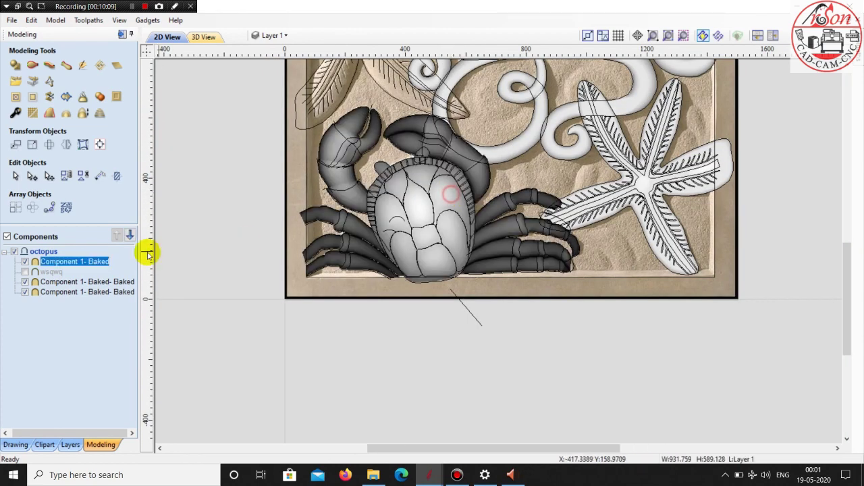
Identify the octopus and starfish components, then open the crab component's properties
{"action": "left_click", "coordinate": [79, 293]}
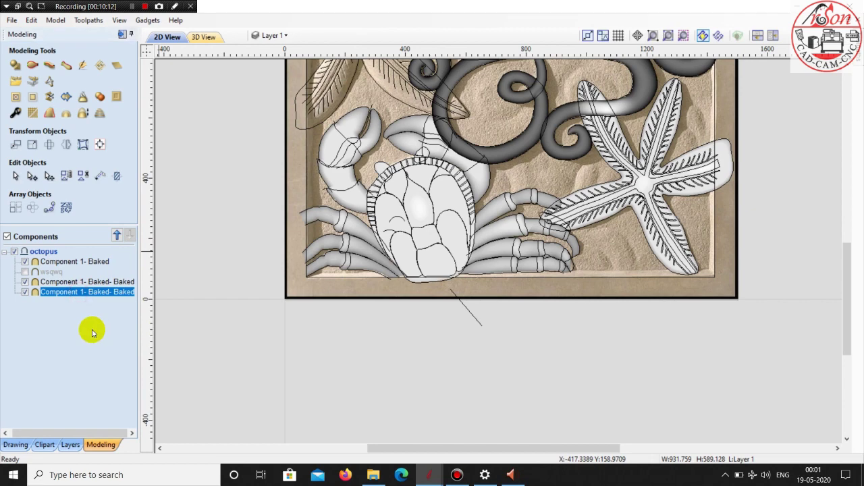
{"action": "left_click", "coordinate": [91, 283]}
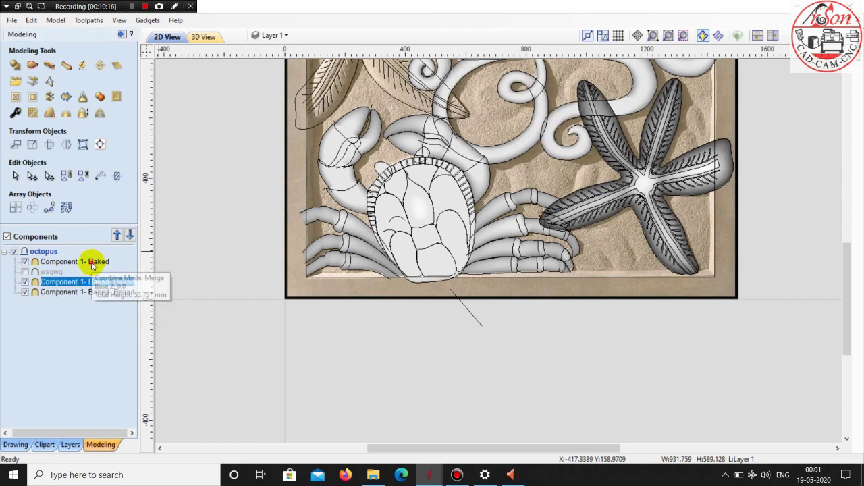
{"action": "left_click", "coordinate": [93, 262]}
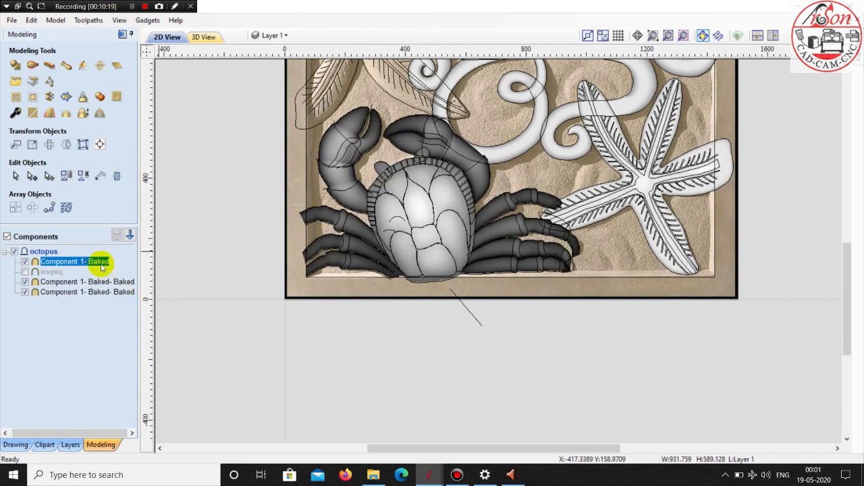
{"action": "mouse_move", "coordinate": [74, 261]}
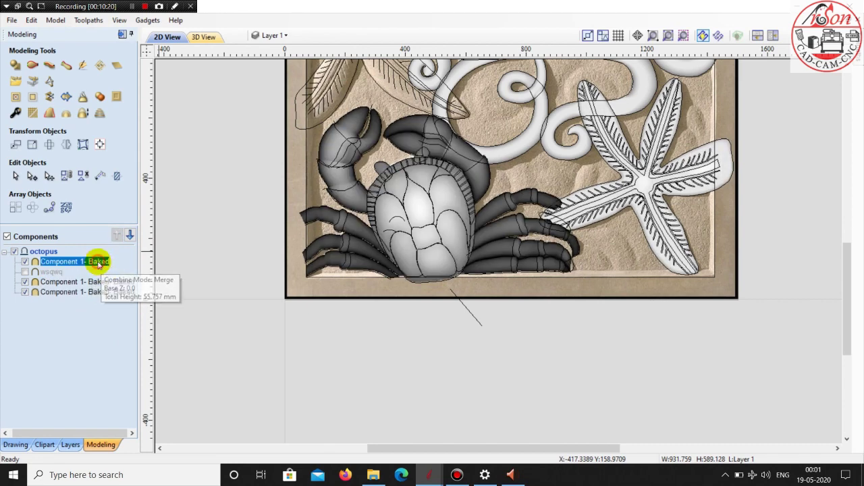
{"action": "double_click", "coordinate": [99, 262]}
{"action": "double_click", "coordinate": [79, 131]}
{"action": "type", "text": "35"}
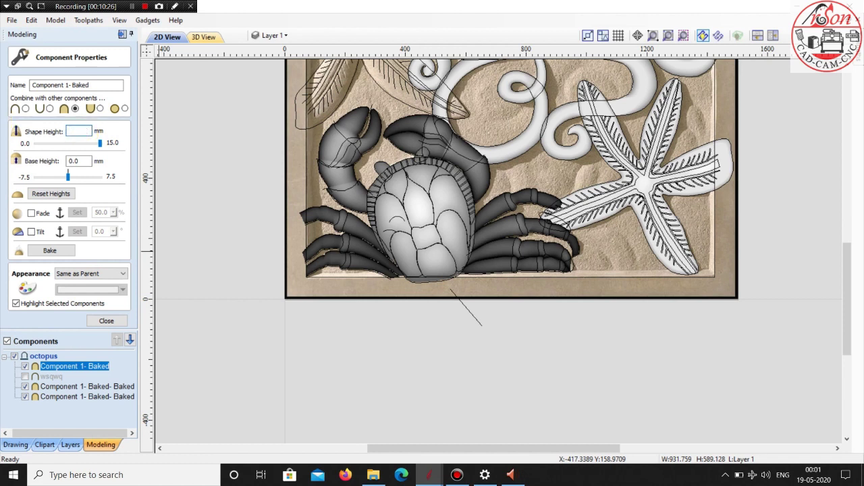
Apply the 35 mm shape height to the baked crab and view the relief in 3D
{"action": "left_click", "coordinate": [84, 163]}
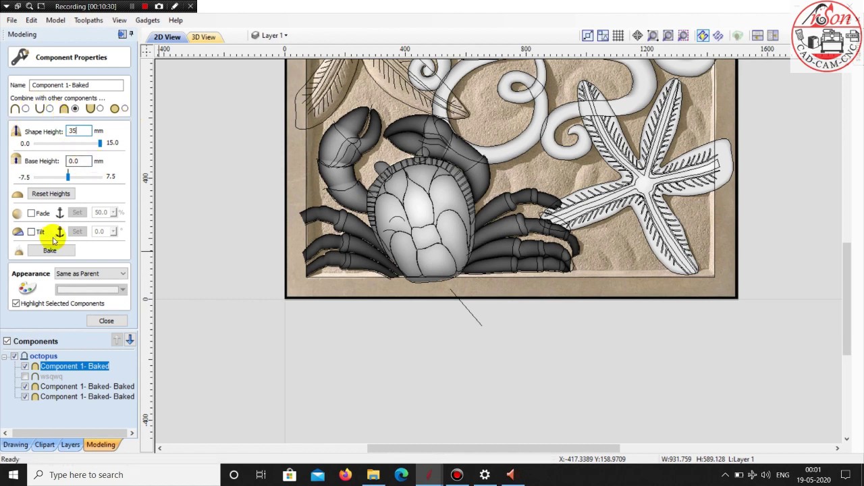
{"action": "left_click", "coordinate": [101, 320]}
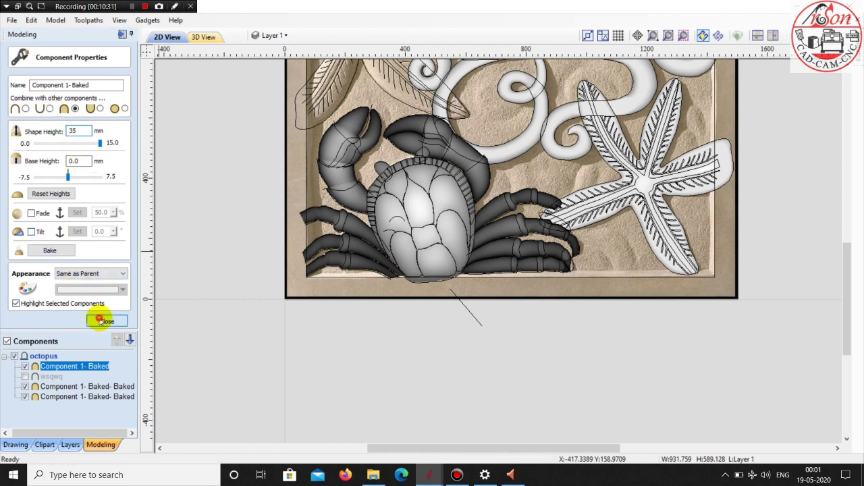
{"action": "left_click", "coordinate": [204, 35]}
Deselect the crab, snap to top view and make the wsqwq texture visible again
{"action": "left_click", "coordinate": [299, 127]}
{"action": "mouse_move", "coordinate": [289, 182]}
{"action": "left_mouse_down"}
{"action": "mouse_move", "coordinate": [140, 183]}
{"action": "mouse_move", "coordinate": [438, 227]}
{"action": "left_mouse_up"}
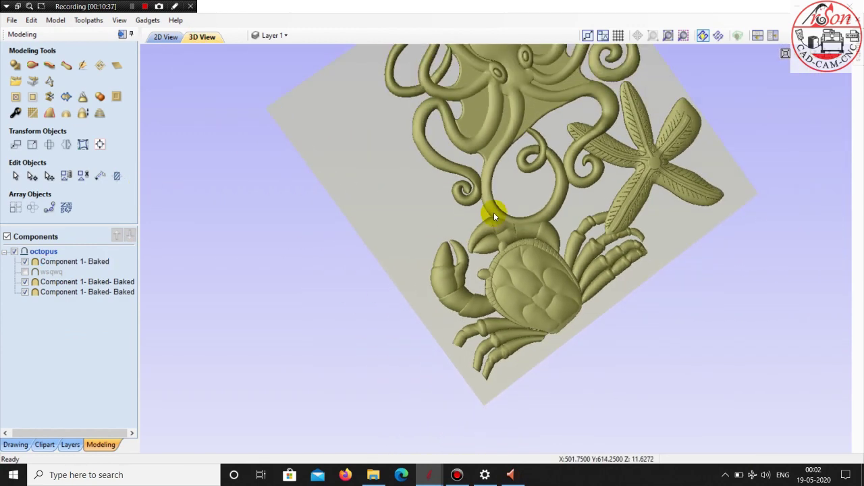
{"action": "scroll", "coordinate": [744, 157], "scroll_direction": "down", "scroll_amount": 5}
{"action": "key", "text": "1"}
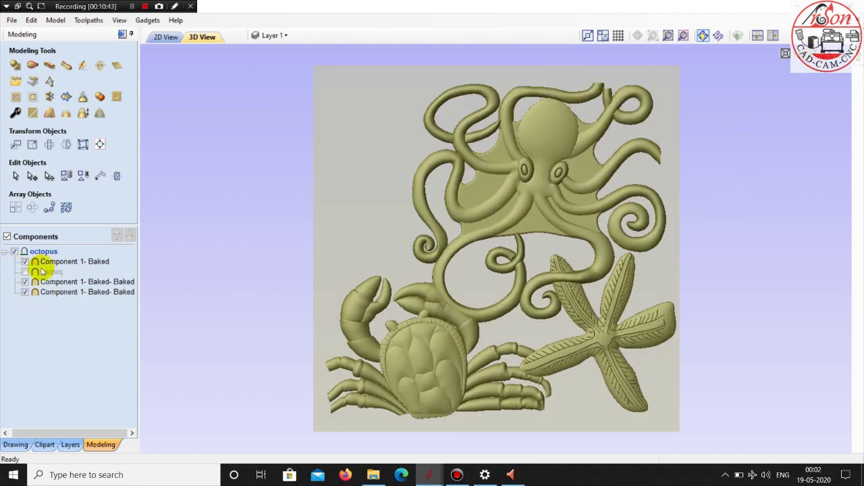
{"action": "left_click", "coordinate": [46, 273]}
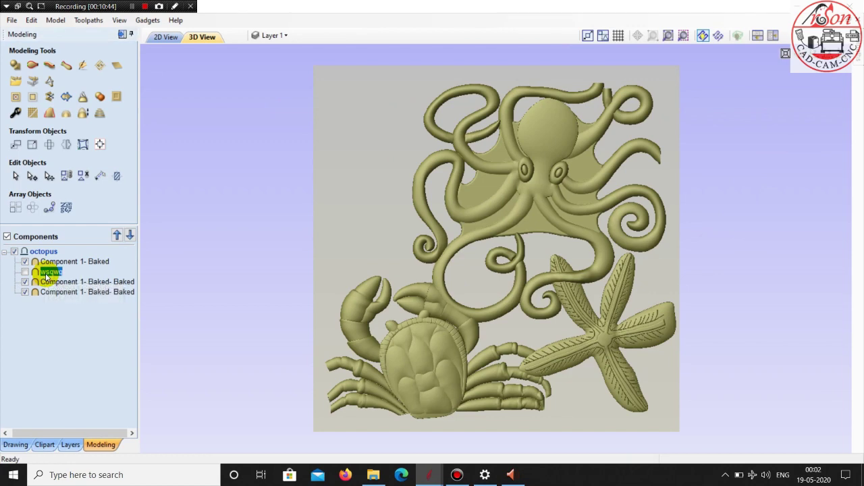
{"action": "left_click", "coordinate": [25, 272]}
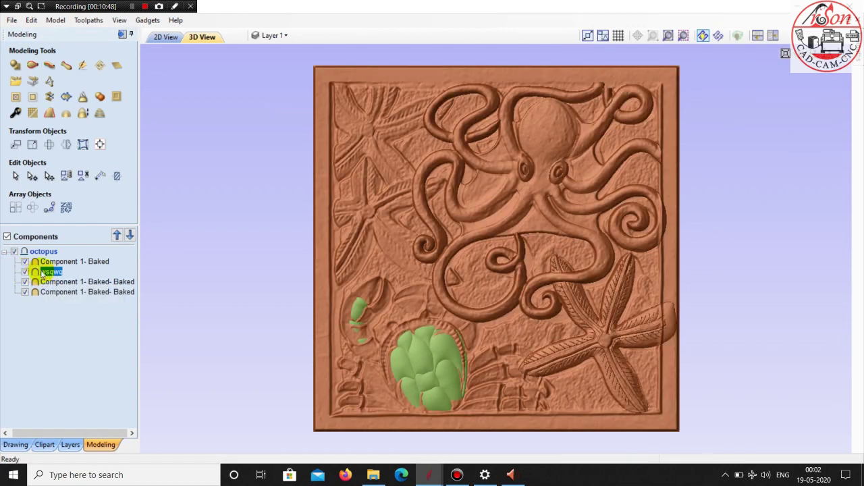
Move Component 1- Baked crab below wsqwq in the Components list
{"action": "left_click", "coordinate": [60, 262]}
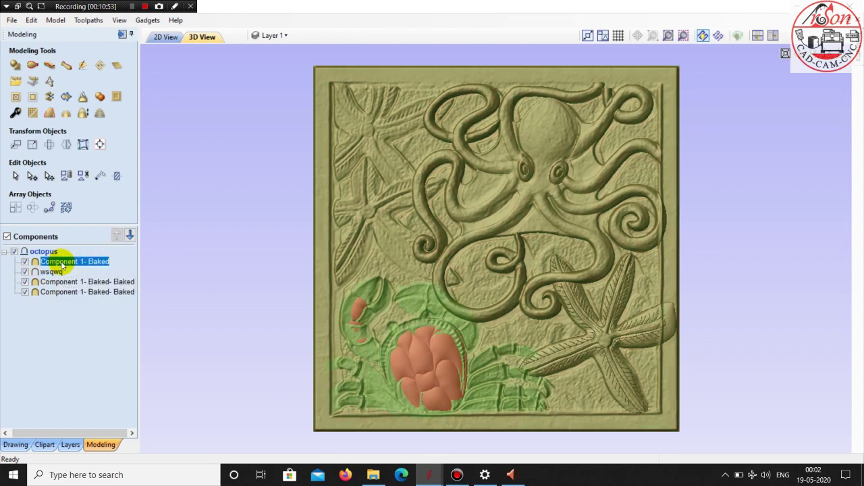
{"action": "left_click", "coordinate": [52, 272]}
{"action": "left_click", "coordinate": [61, 263]}
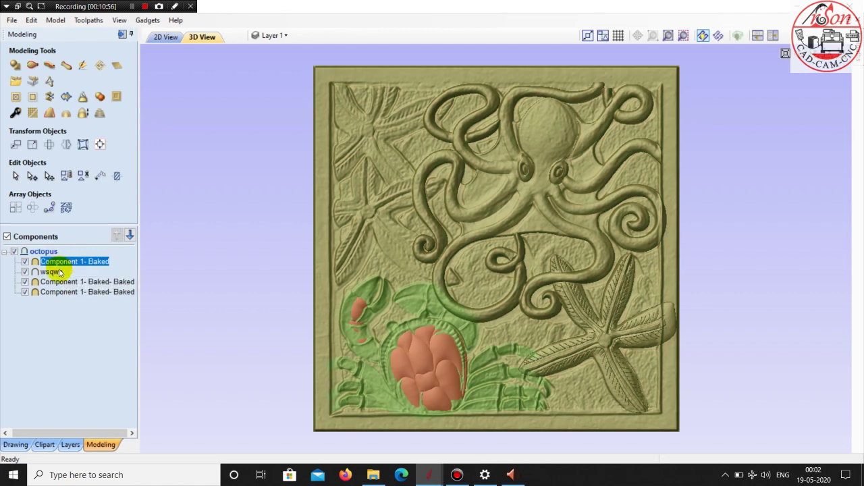
{"action": "mouse_move", "coordinate": [67, 262]}
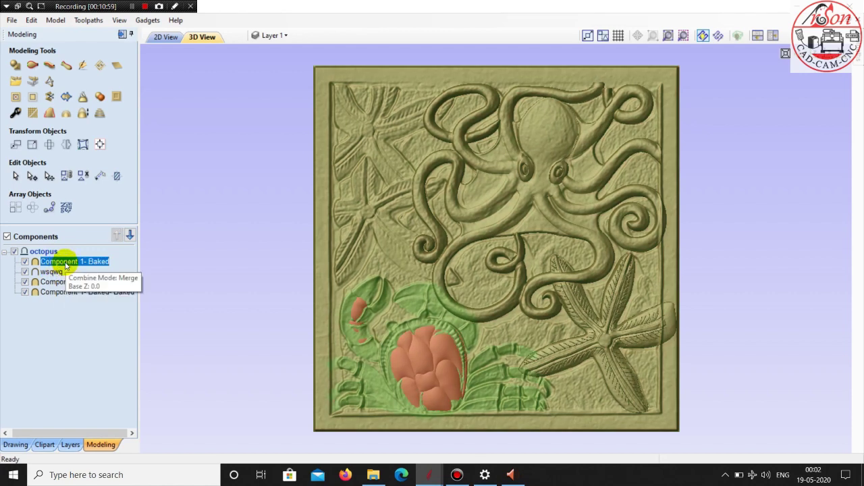
{"action": "left_click_drag", "start_coordinate": [66, 263], "coordinate": [82, 278]}
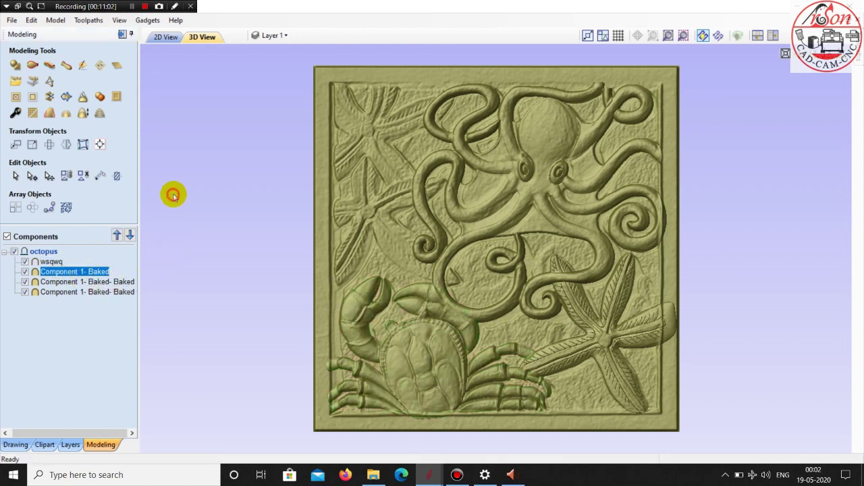
Orbit the relief panel to inspect it and select the wsqwq component
{"action": "left_click_drag", "start_coordinate": [173, 196], "coordinate": [200, 130]}
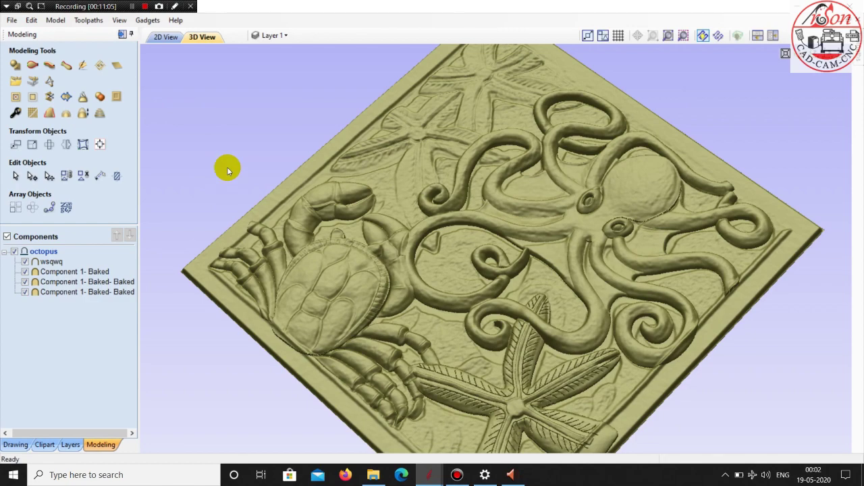
{"action": "left_click_drag", "start_coordinate": [225, 185], "coordinate": [330, 250]}
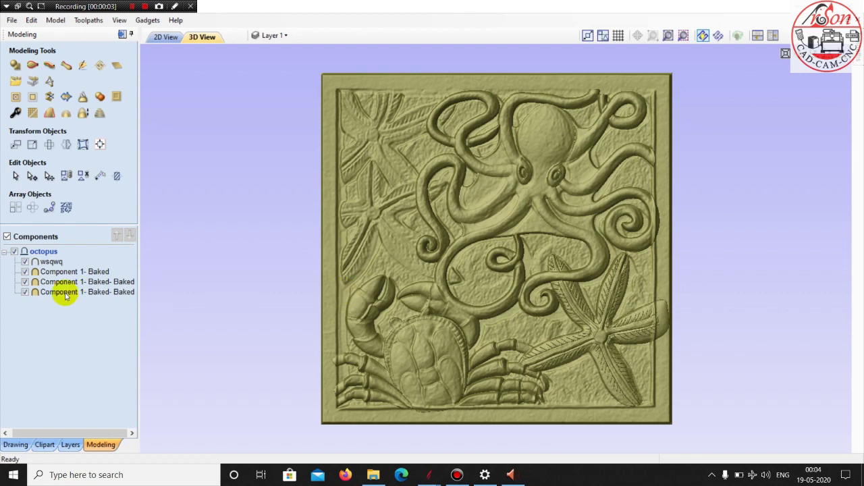
{"action": "left_click", "coordinate": [51, 262]}
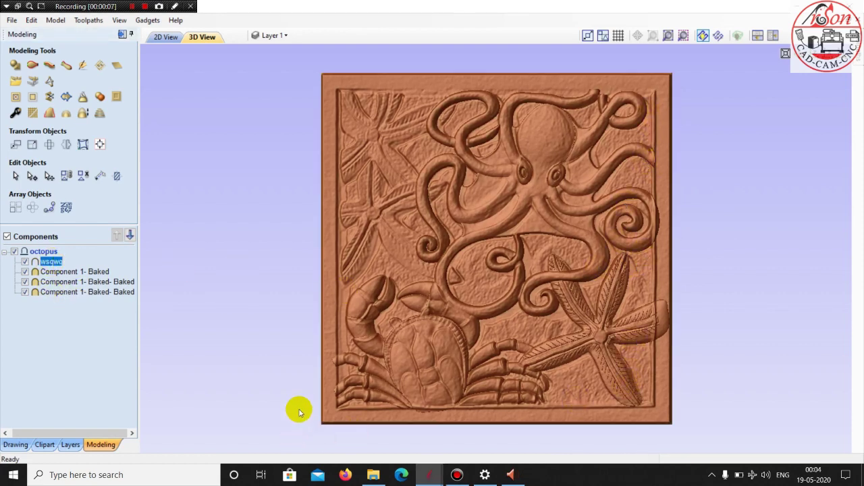
{"action": "scroll", "coordinate": [299, 331], "scroll_direction": "down", "scroll_amount": 2}
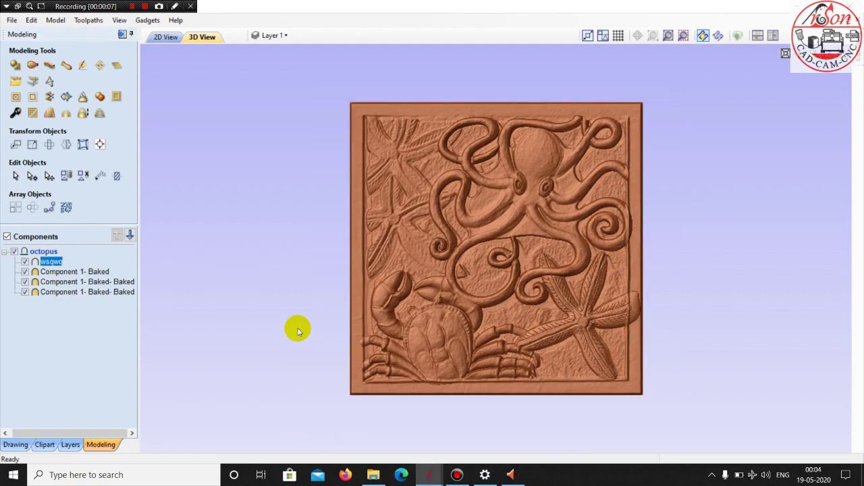
Switch to the 2D View and zoom so the whole sea-creature panel fits
{"action": "left_click", "coordinate": [157, 37]}
{"action": "scroll", "coordinate": [372, 311], "scroll_direction": "down", "scroll_amount": 2}
{"action": "scroll", "coordinate": [372, 311], "scroll_direction": "down", "scroll_amount": 2}
{"action": "scroll", "coordinate": [517, 201], "scroll_direction": "up", "scroll_amount": 2}
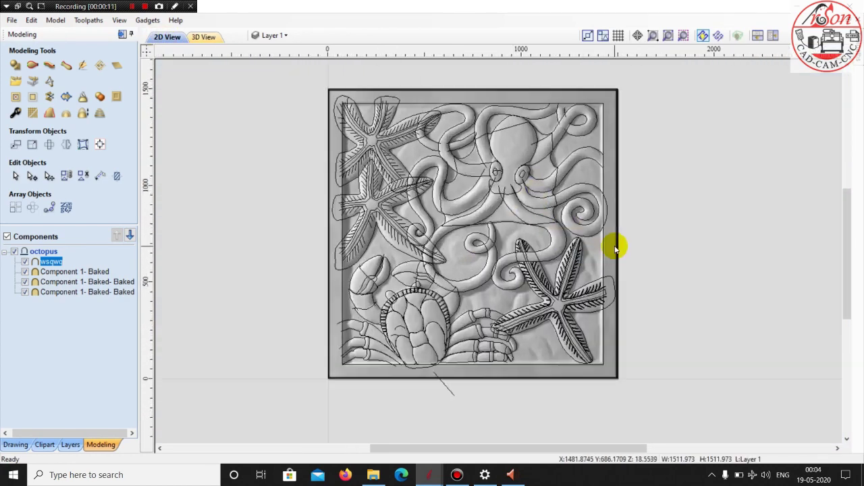
Split wsqwq along the border vector and delete the outer wsqwq - B piece
{"action": "left_click", "coordinate": [602, 255]}
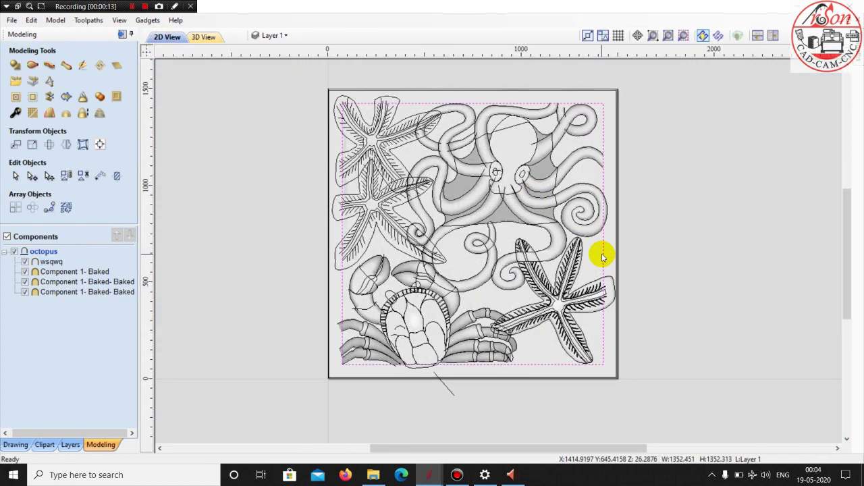
{"action": "left_click", "coordinate": [60, 262]}
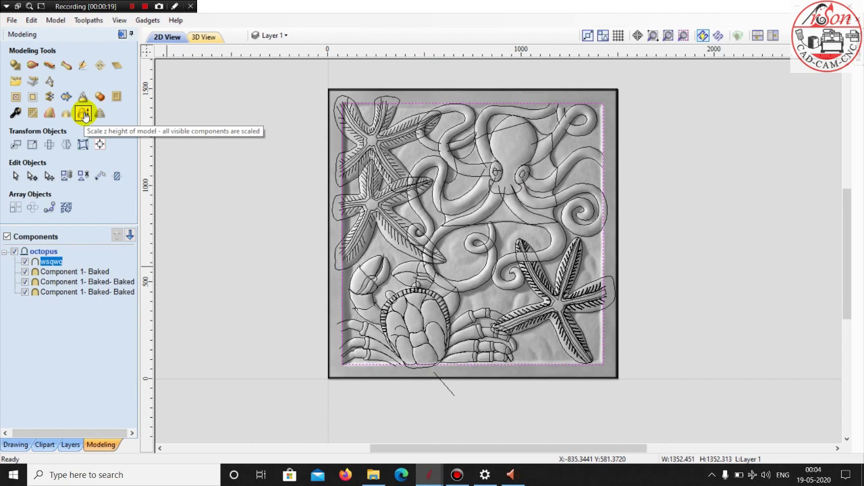
{"action": "left_click", "coordinate": [50, 98]}
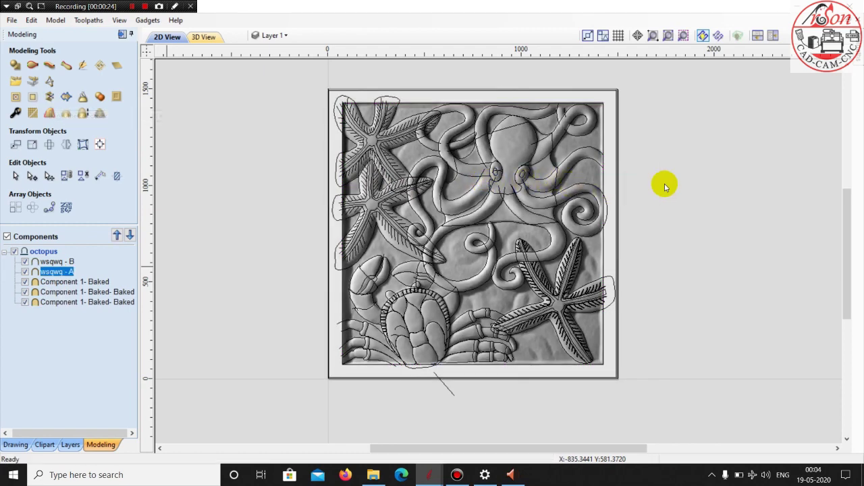
{"action": "left_click", "coordinate": [63, 262]}
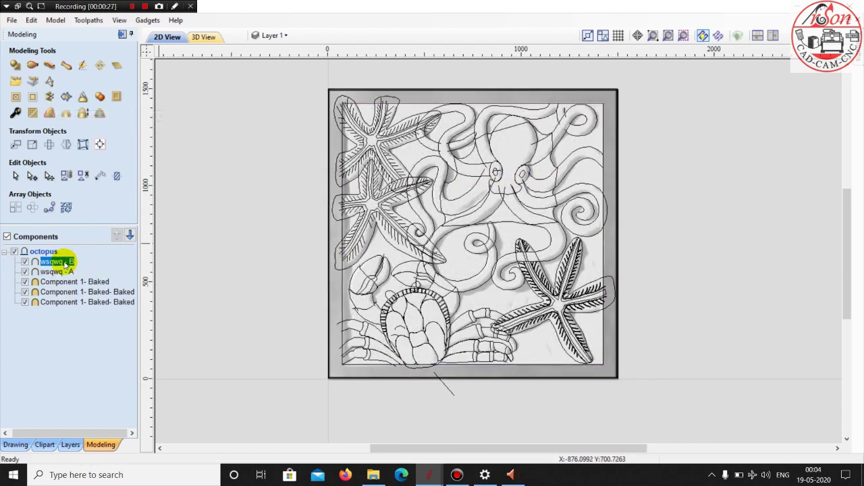
{"action": "right_click", "coordinate": [63, 262]}
{"action": "left_click", "coordinate": [95, 354]}
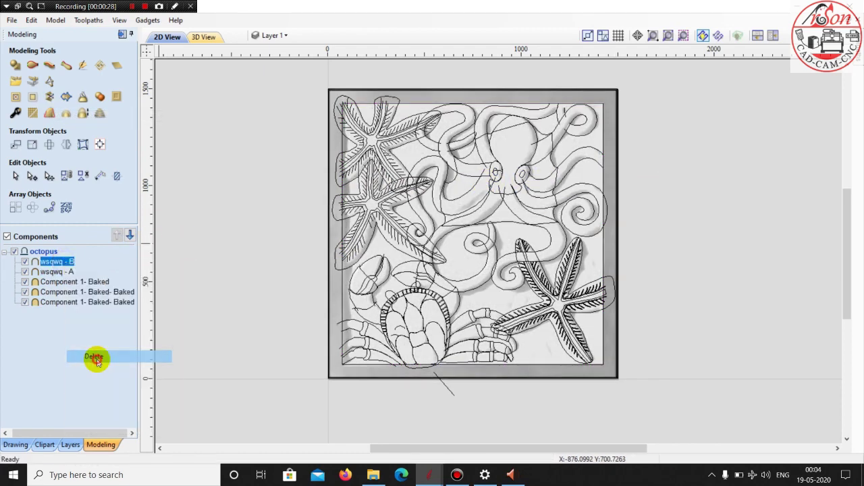
Preview the trimmed relief in 3D, then select the inner and outer border outlines
{"action": "left_click", "coordinate": [192, 37]}
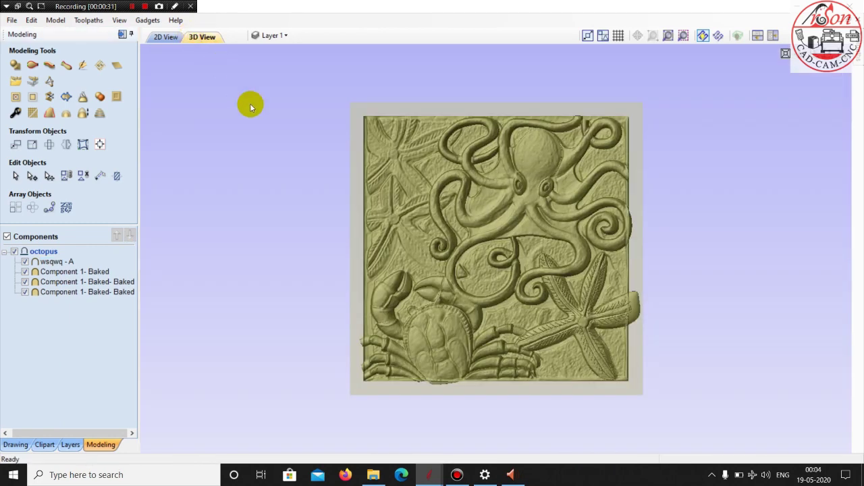
{"action": "left_click", "coordinate": [174, 37]}
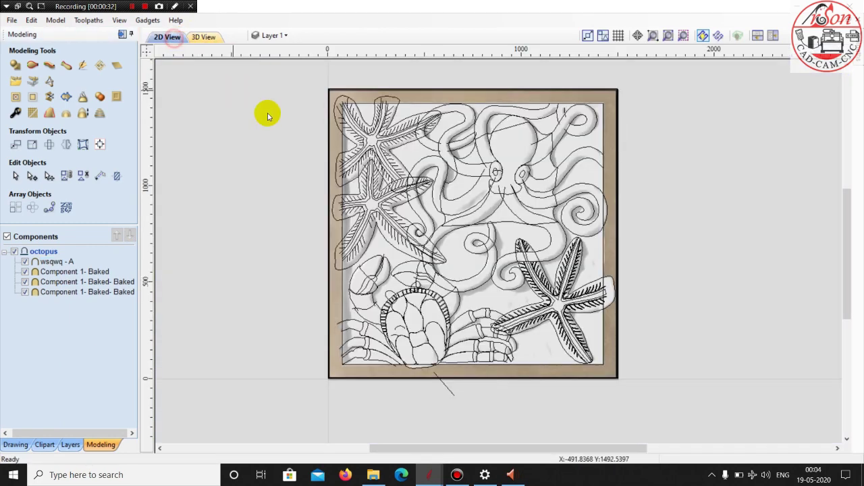
{"action": "left_click", "coordinate": [355, 368]}
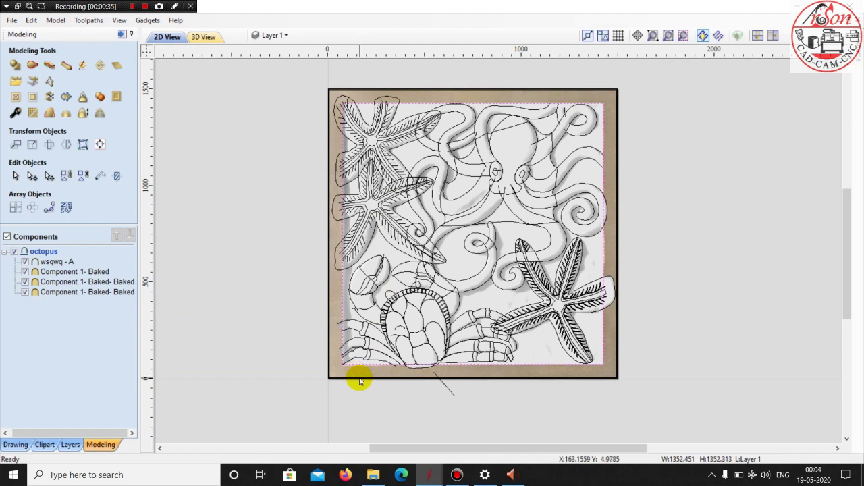
{"action": "left_click", "coordinate": [359, 379], "text": "shift"}
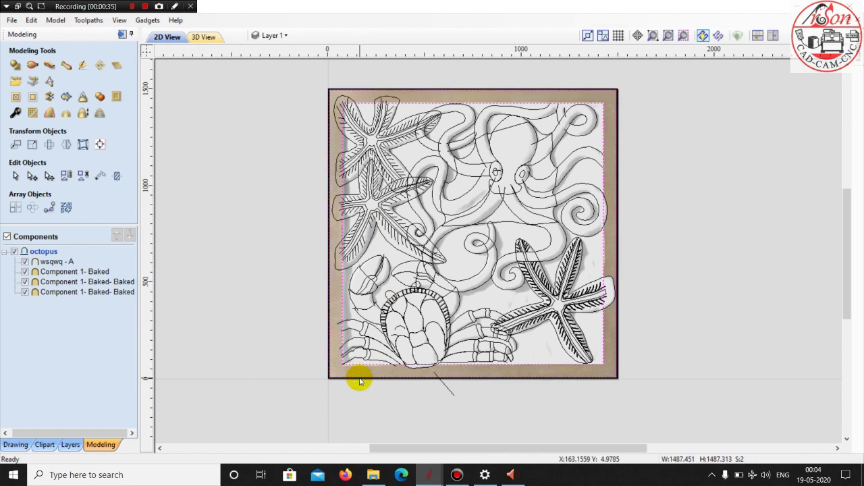
Create a flat-profile shape between the two outlines with 35 mm base height
{"action": "left_click", "coordinate": [16, 65]}
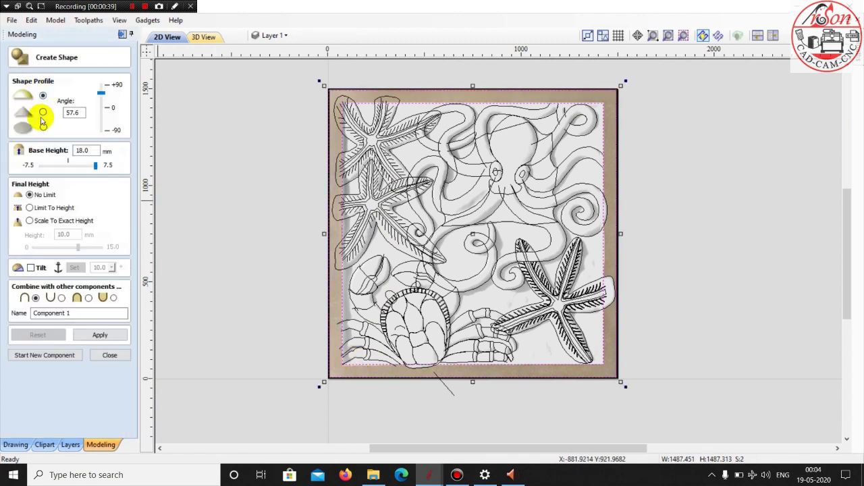
{"action": "left_click", "coordinate": [44, 128]}
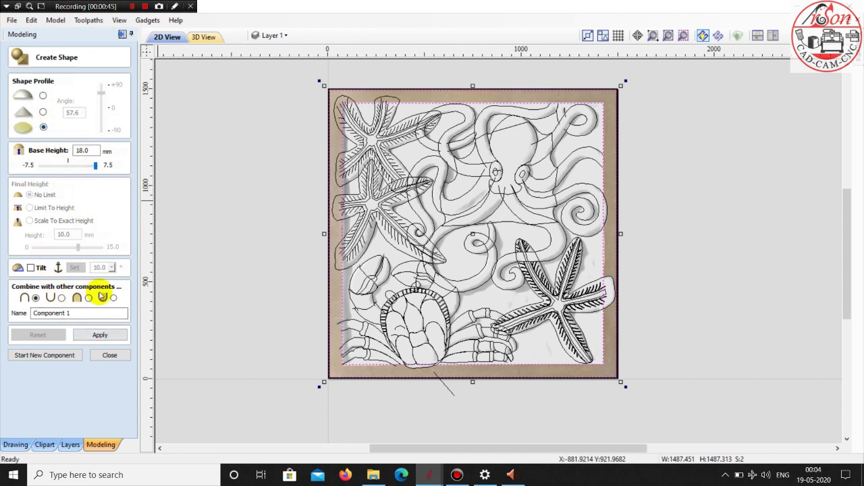
{"action": "double_click", "coordinate": [88, 151]}
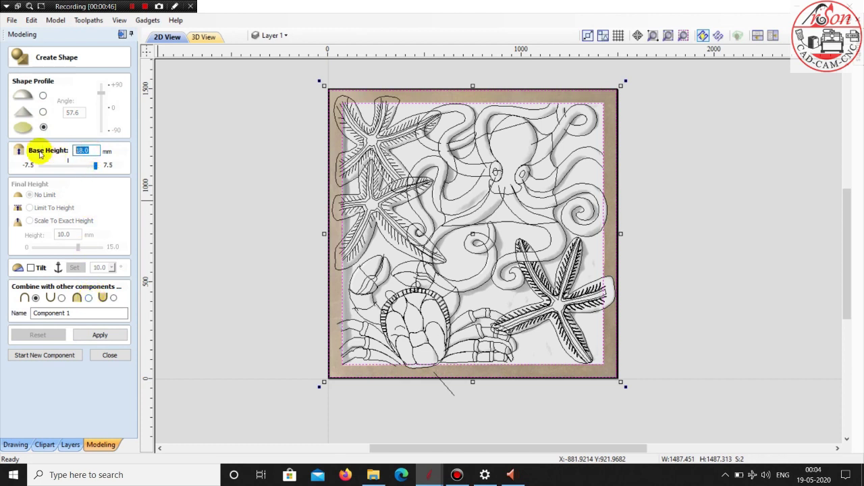
{"action": "type", "text": "35"}
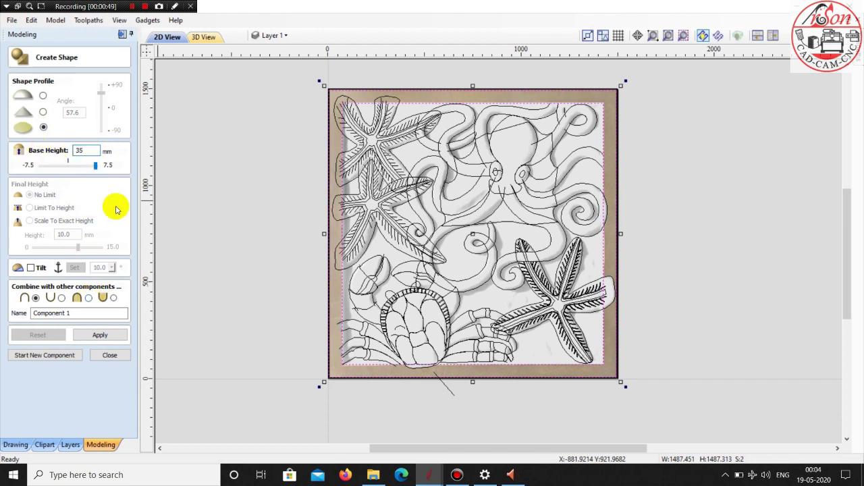
{"action": "left_click", "coordinate": [89, 298]}
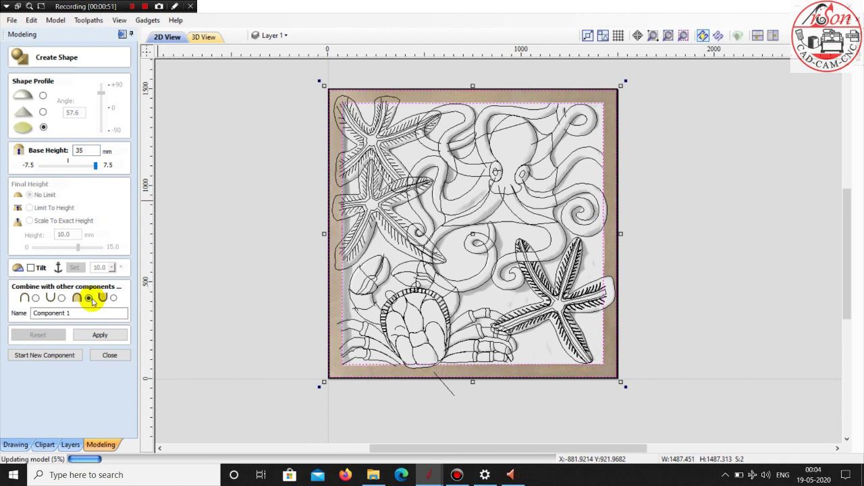
{"action": "left_click", "coordinate": [100, 335]}
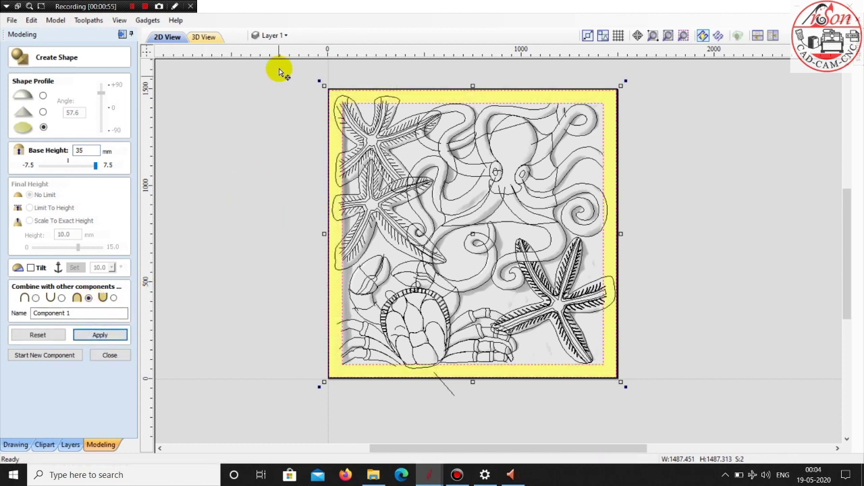
Orbit and zoom the 3D relief to check the raised flat frame's edges
{"action": "left_click", "coordinate": [203, 37]}
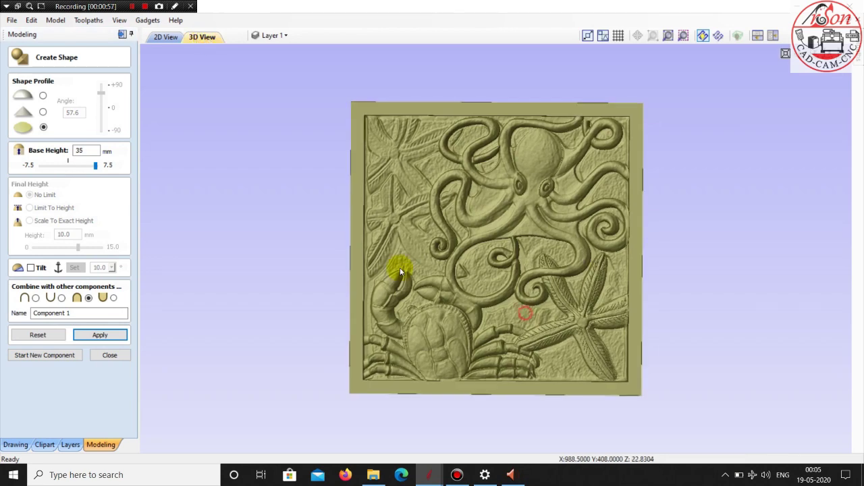
{"action": "mouse_move", "coordinate": [400, 267]}
{"action": "left_mouse_down"}
{"action": "mouse_move", "coordinate": [360, 222]}
{"action": "mouse_move", "coordinate": [392, 234]}
{"action": "left_mouse_up"}
{"action": "scroll", "coordinate": [351, 241], "scroll_direction": "up", "scroll_amount": 2}
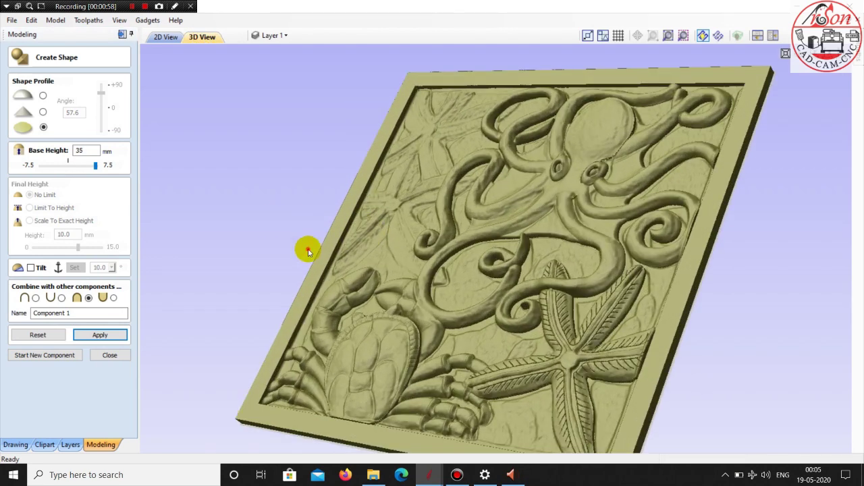
{"action": "scroll", "coordinate": [310, 251], "scroll_direction": "up", "scroll_amount": 2}
{"action": "mouse_move", "coordinate": [318, 249]}
{"action": "left_mouse_down"}
{"action": "mouse_move", "coordinate": [367, 254]}
{"action": "mouse_move", "coordinate": [386, 280]}
{"action": "left_mouse_up"}
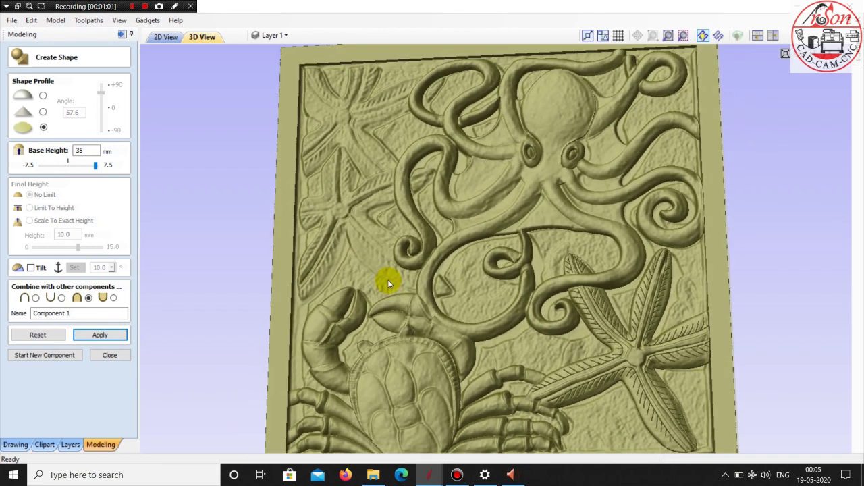
{"action": "mouse_move", "coordinate": [371, 247]}
{"action": "left_mouse_down"}
{"action": "mouse_move", "coordinate": [309, 244]}
{"action": "mouse_move", "coordinate": [352, 113]}
{"action": "left_mouse_up"}
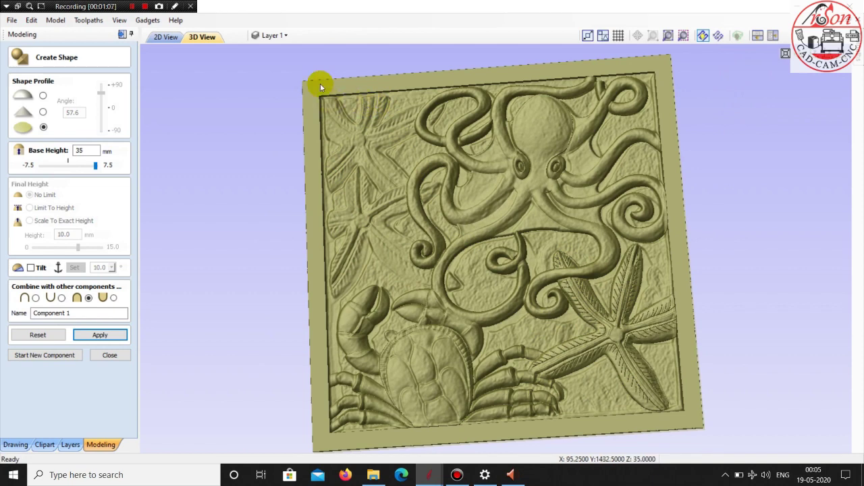
{"action": "scroll", "coordinate": [400, 245], "scroll_direction": "down", "scroll_amount": 3}
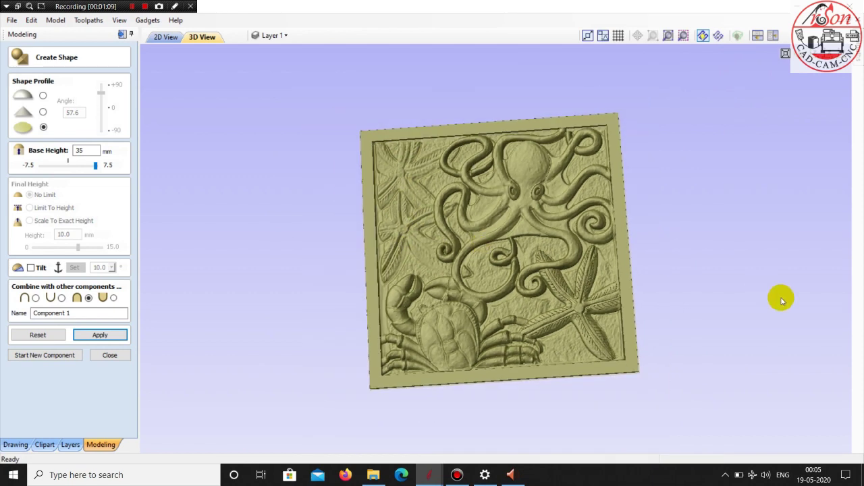
{"action": "mouse_move", "coordinate": [779, 297]}
{"action": "left_mouse_down"}
{"action": "mouse_move", "coordinate": [612, 324]}
{"action": "mouse_move", "coordinate": [810, 289]}
{"action": "left_mouse_up"}
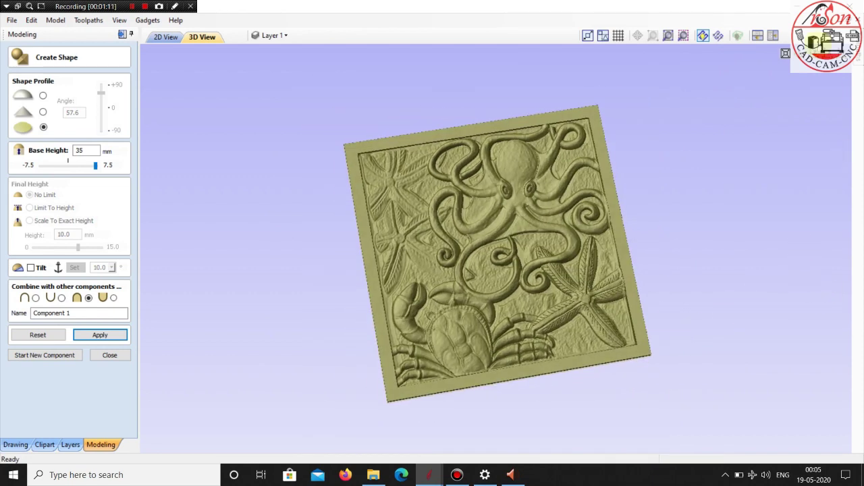
{"action": "key", "text": "1"}
{"action": "scroll", "coordinate": [745, 157], "scroll_direction": "up", "scroll_amount": 2}
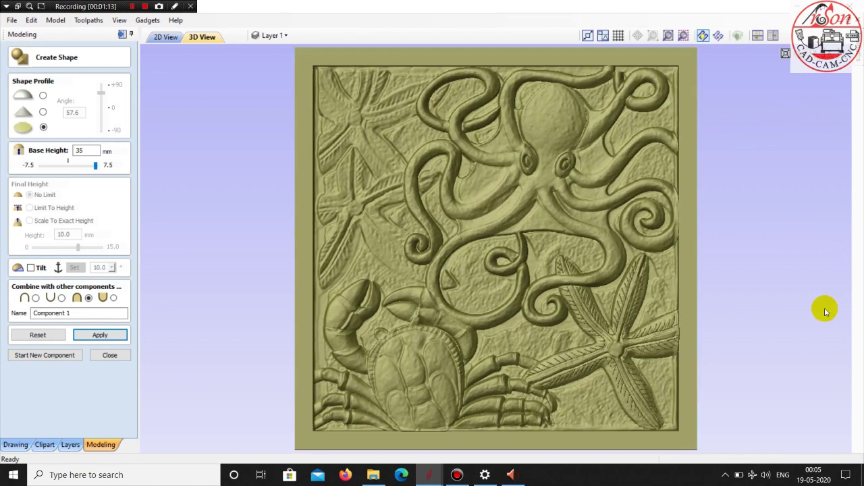
{"action": "mouse_move", "coordinate": [826, 308]}
{"action": "left_mouse_down"}
{"action": "mouse_move", "coordinate": [608, 317]}
{"action": "mouse_move", "coordinate": [574, 303]}
{"action": "mouse_move", "coordinate": [761, 297]}
{"action": "mouse_move", "coordinate": [664, 338]}
{"action": "mouse_move", "coordinate": [632, 341]}
{"action": "mouse_move", "coordinate": [664, 354]}
{"action": "mouse_move", "coordinate": [664, 334]}
{"action": "left_mouse_up"}
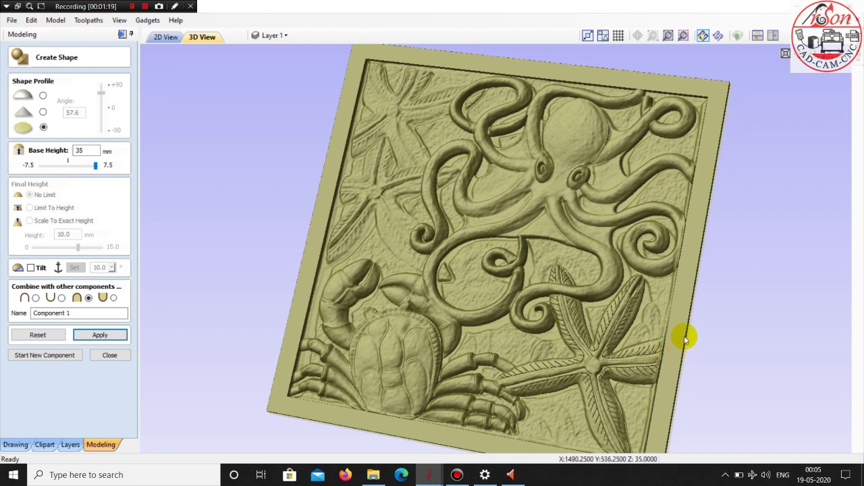